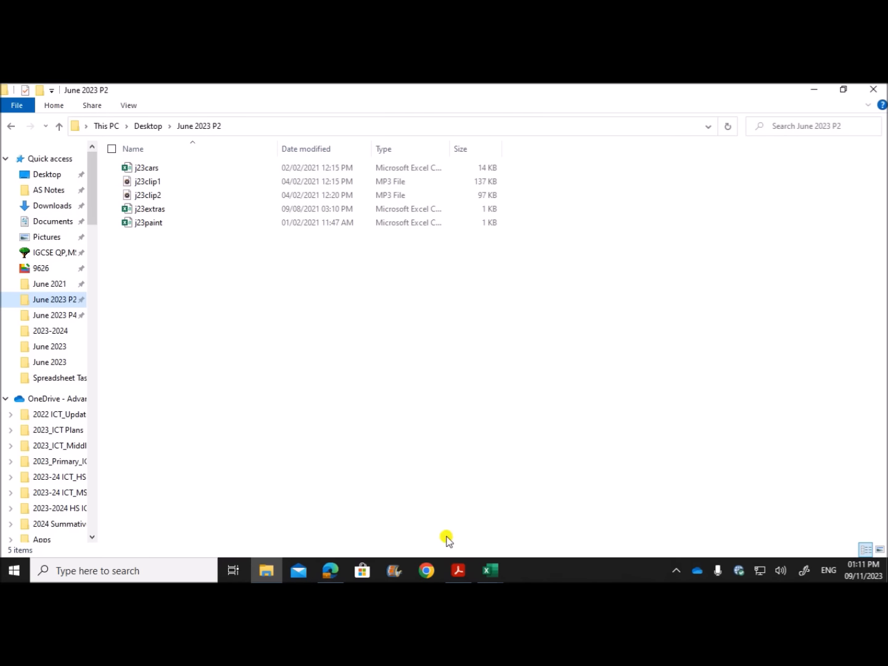
Switch to the exam paper PDF in Edge and read the source file list, drive types, colours and available extras.
{"action": "left_click", "coordinate": [328, 570]}
{"action": "scroll", "coordinate": [321, 435], "scroll_direction": "down", "scroll_amount": 1}
{"action": "scroll", "coordinate": [320, 434], "scroll_direction": "down", "scroll_amount": 1}
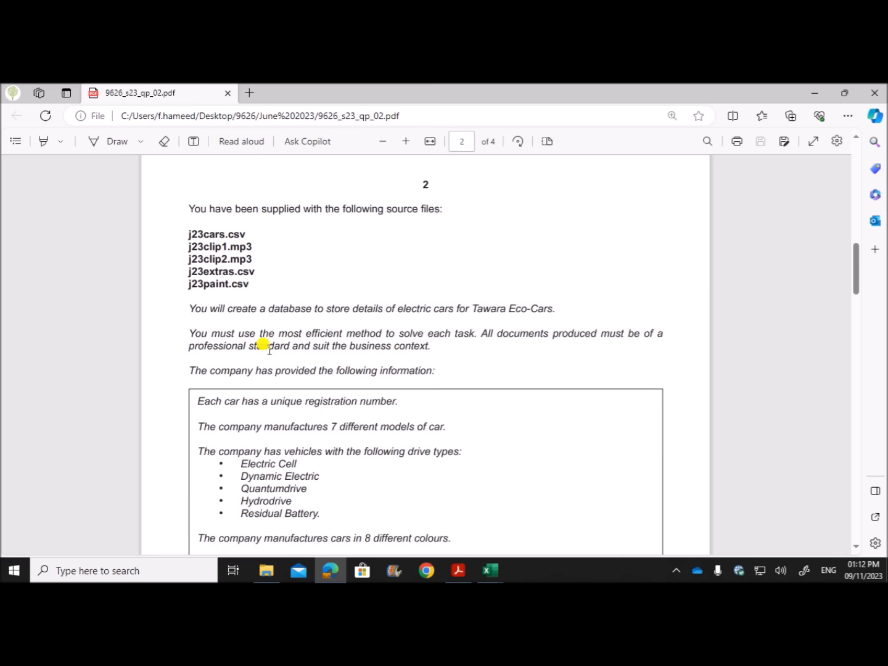
{"action": "scroll", "coordinate": [268, 489], "scroll_direction": "down", "scroll_amount": 2}
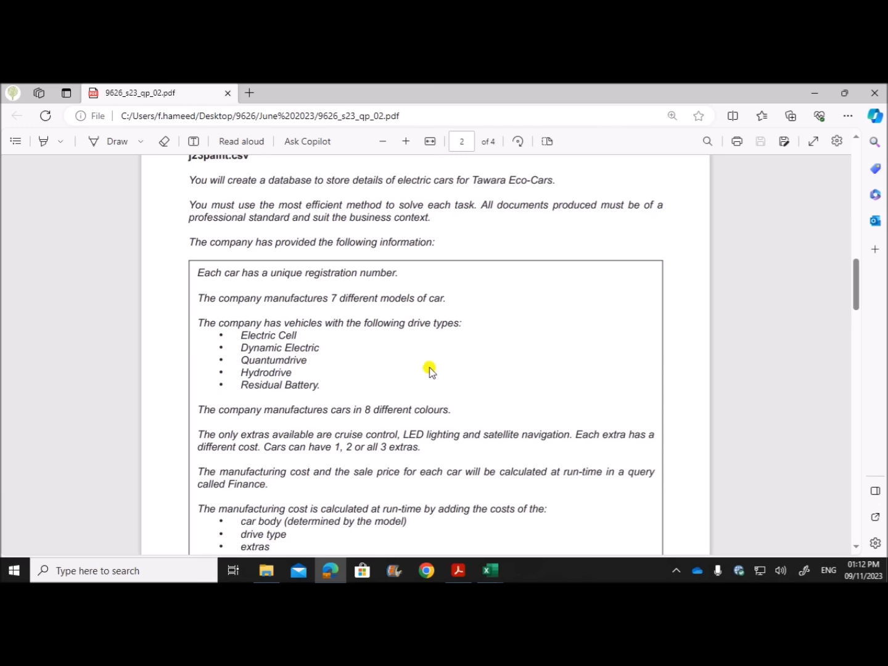
{"action": "left_click_drag", "start_coordinate": [205, 323], "coordinate": [467, 321]}
{"action": "left_click_drag", "start_coordinate": [242, 335], "coordinate": [318, 382]}
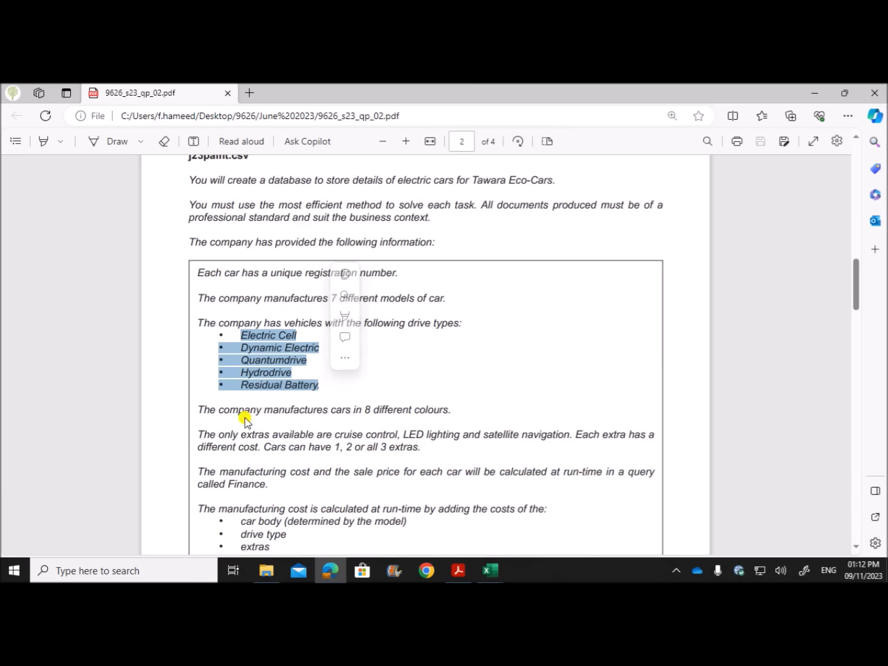
{"action": "scroll", "coordinate": [238, 415], "scroll_direction": "down", "scroll_amount": 2}
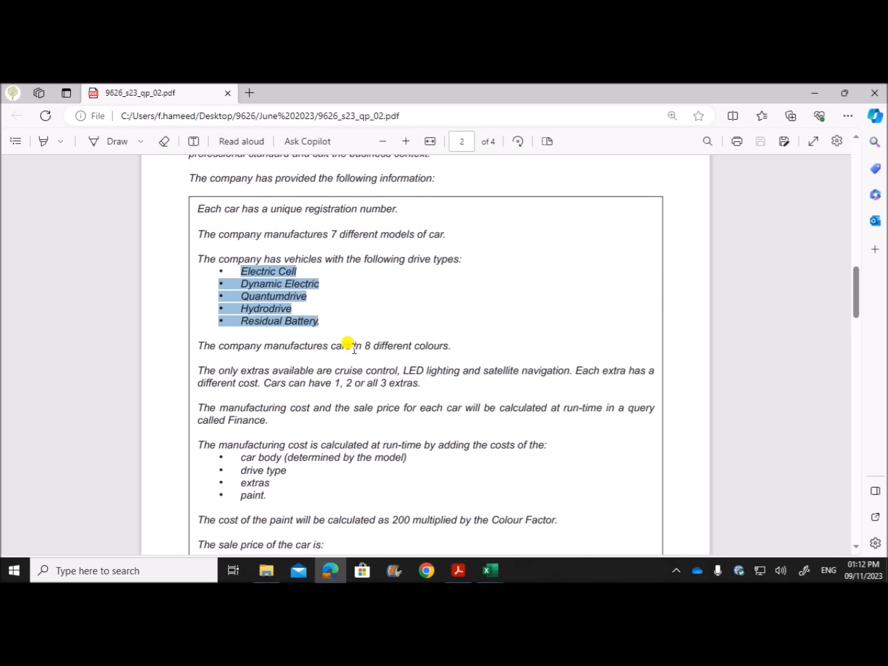
{"action": "left_click_drag", "start_coordinate": [233, 370], "coordinate": [570, 369]}
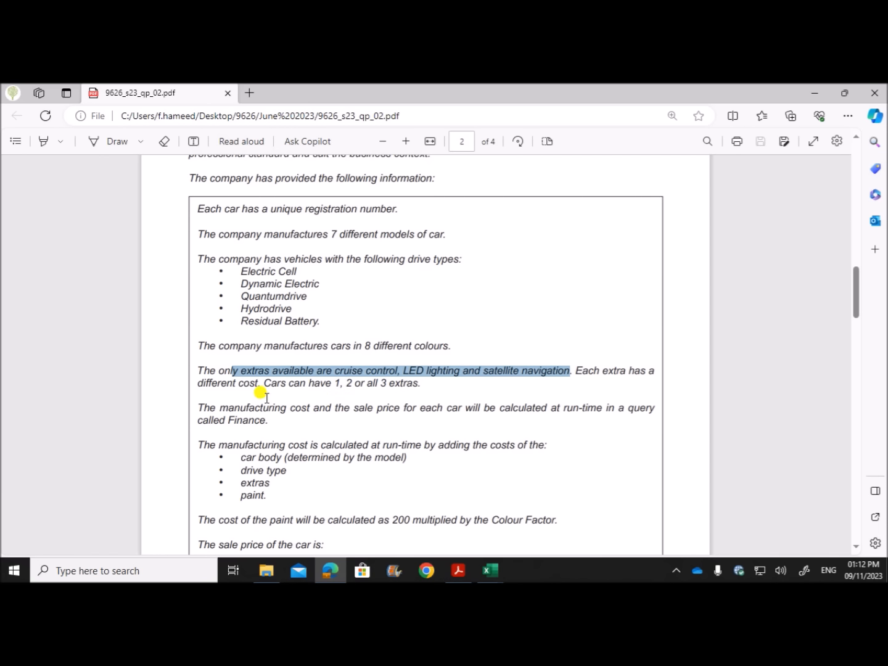
Read the manufacturing cost and sale price rules, the field naming requirements, and the Question 1 instructions on page 3.
{"action": "scroll", "coordinate": [267, 394], "scroll_direction": "down", "scroll_amount": 5}
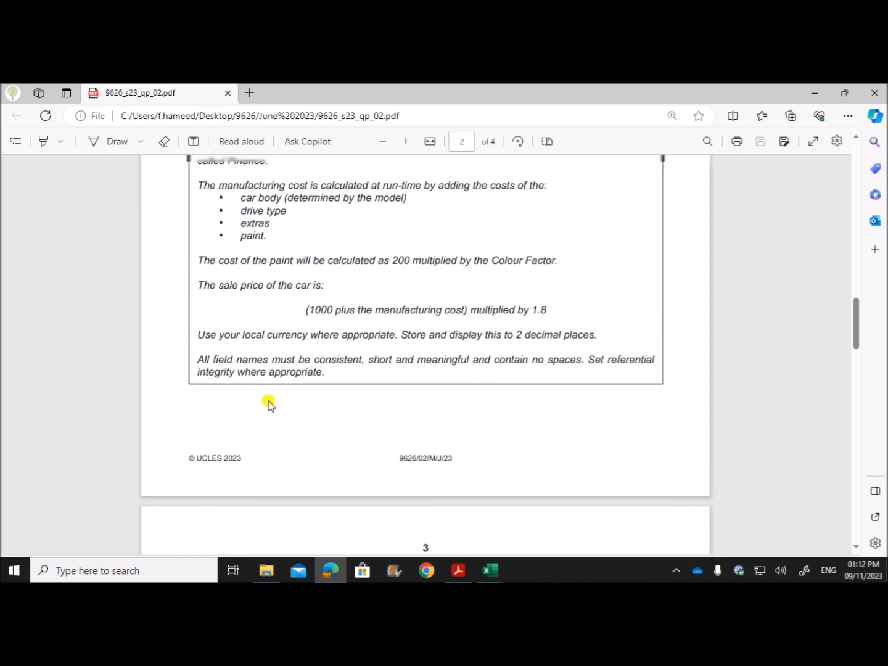
{"action": "scroll", "coordinate": [270, 401], "scroll_direction": "up", "scroll_amount": 2}
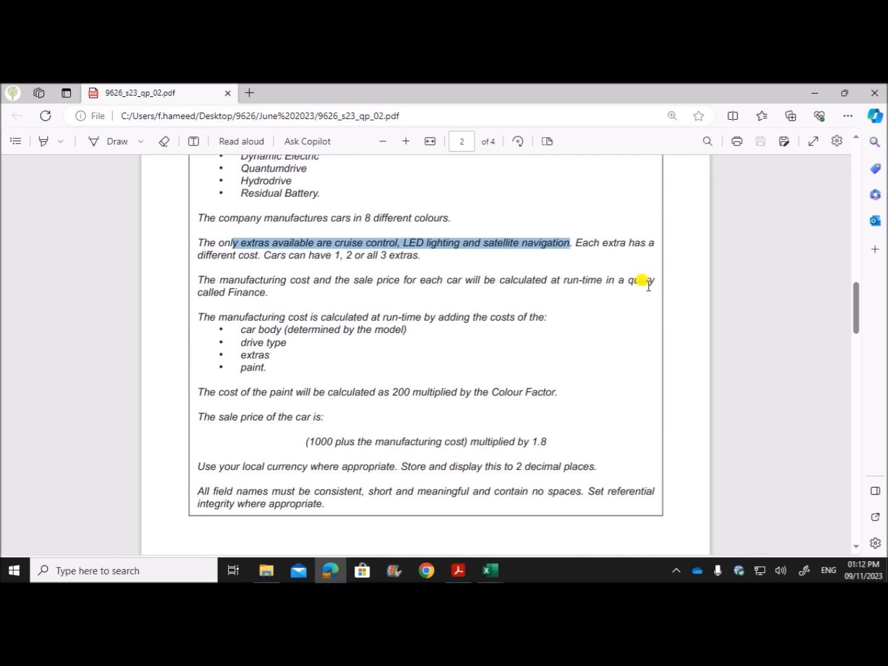
{"action": "left_click_drag", "start_coordinate": [203, 313], "coordinate": [556, 313]}
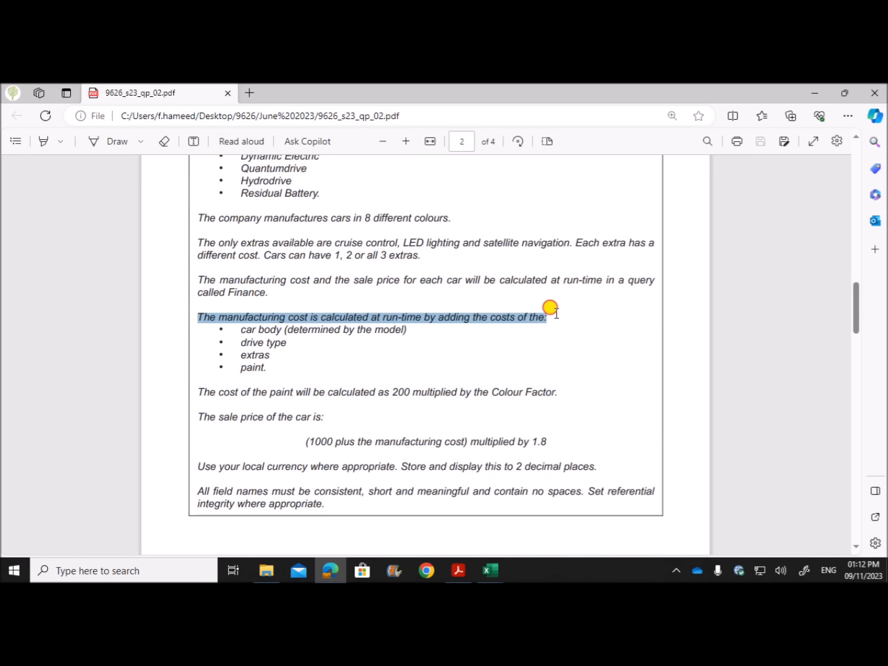
{"action": "mouse_move", "coordinate": [238, 329]}
{"action": "left_mouse_down"}
{"action": "mouse_move", "coordinate": [279, 340]}
{"action": "mouse_move", "coordinate": [267, 348]}
{"action": "mouse_move", "coordinate": [269, 368]}
{"action": "left_mouse_up"}
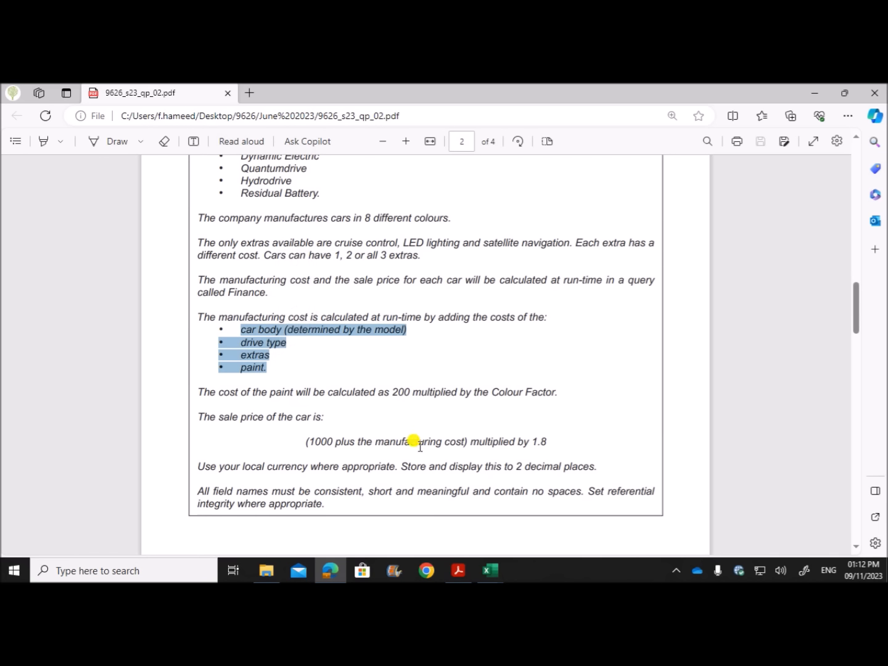
{"action": "scroll", "coordinate": [387, 440], "scroll_direction": "down", "scroll_amount": 2}
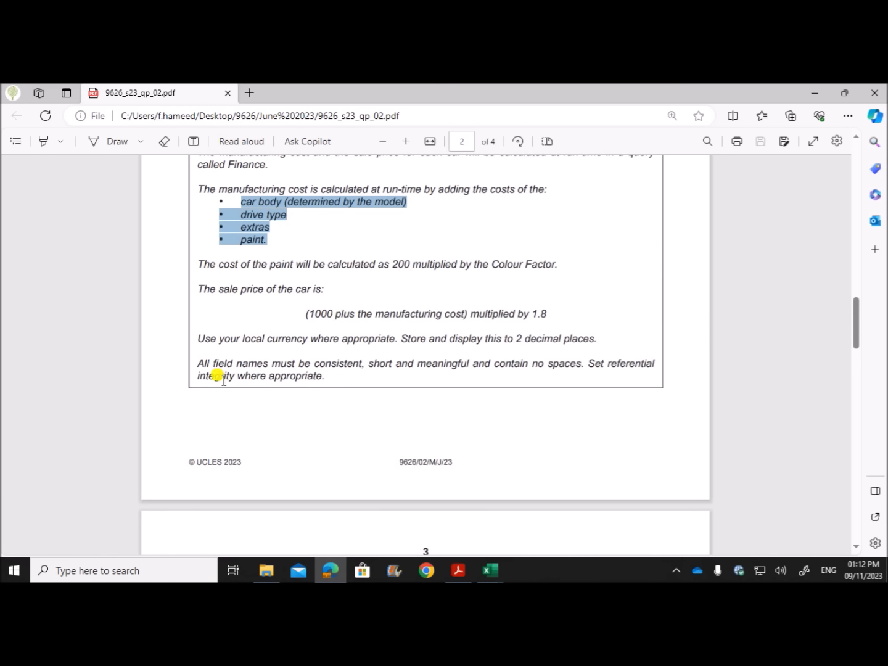
{"action": "scroll", "coordinate": [227, 395], "scroll_direction": "down", "scroll_amount": 5}
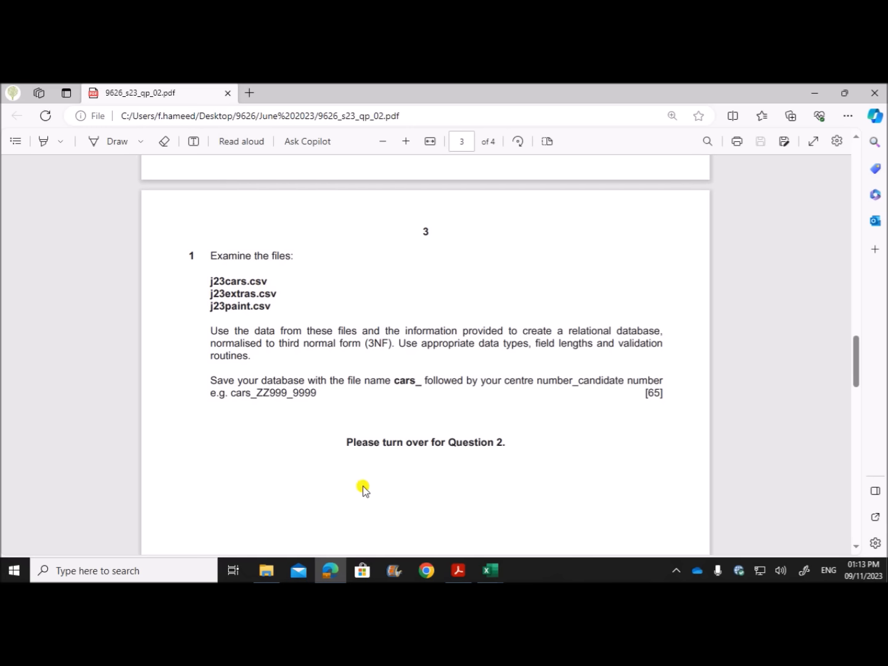
{"action": "left_click", "coordinate": [492, 571]}
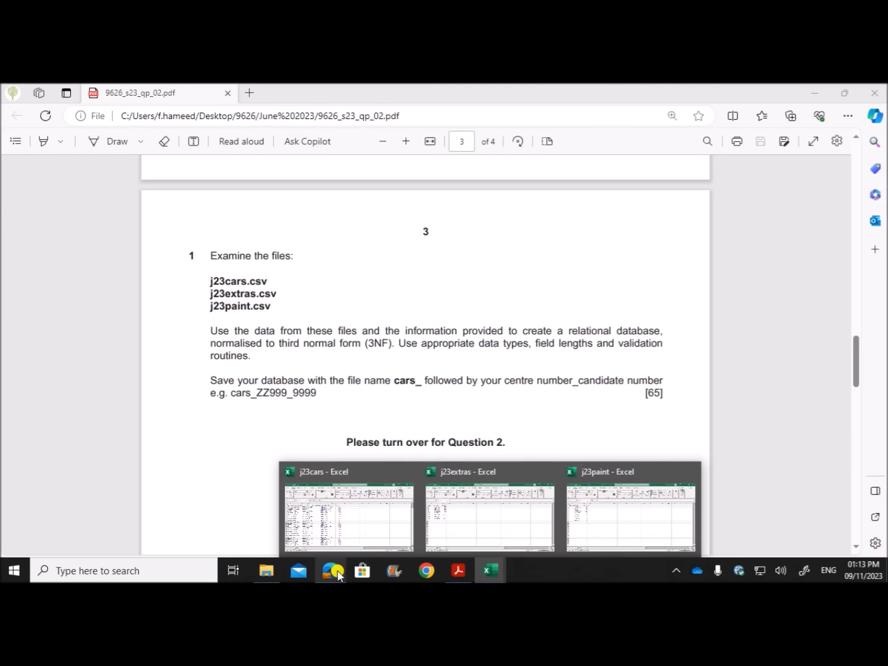
{"action": "left_click", "coordinate": [333, 573]}
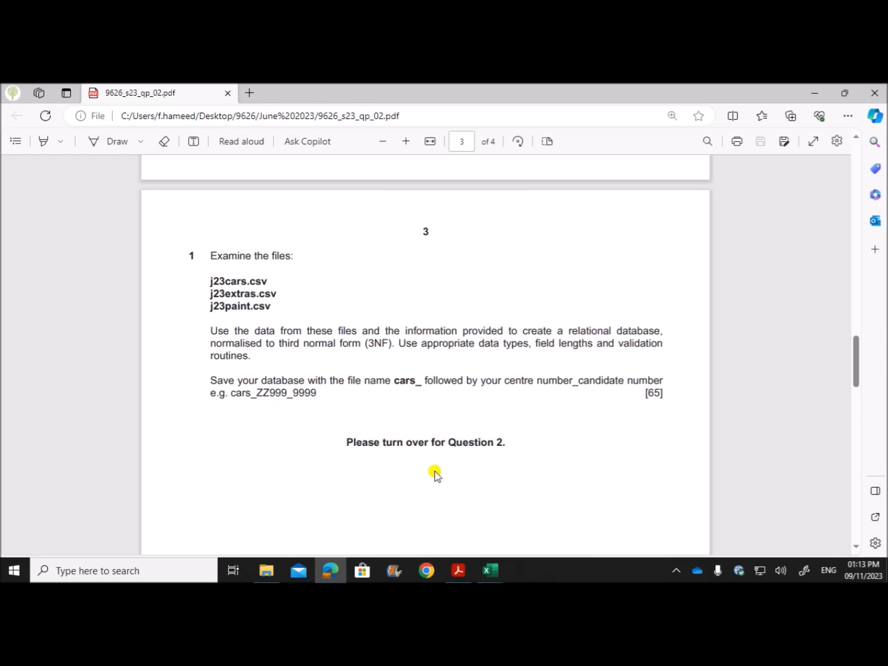
Switch to the j23cars workbook in Excel and autofit the width of all columns.
{"action": "mouse_move", "coordinate": [490, 568]}
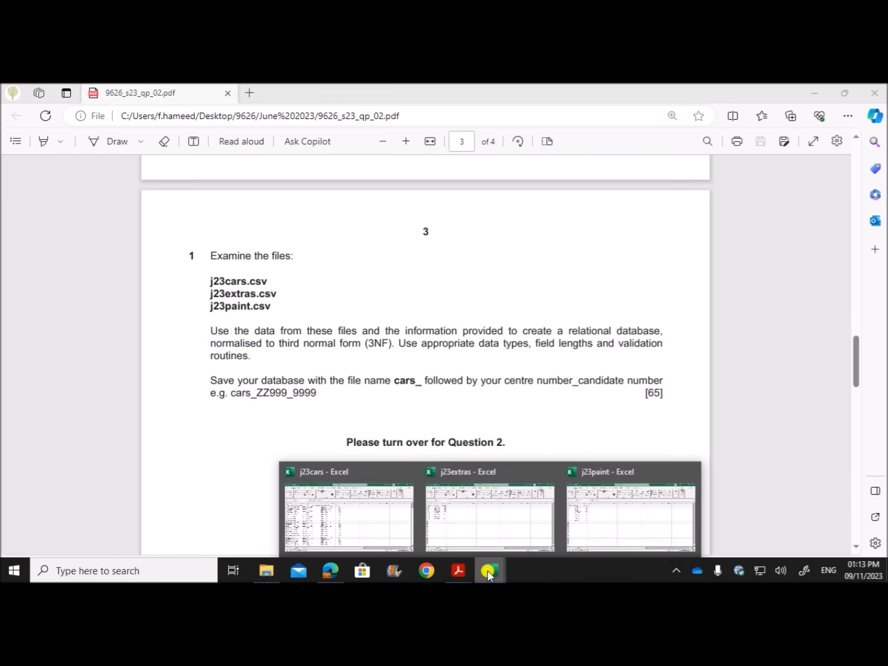
{"action": "left_click", "coordinate": [361, 540]}
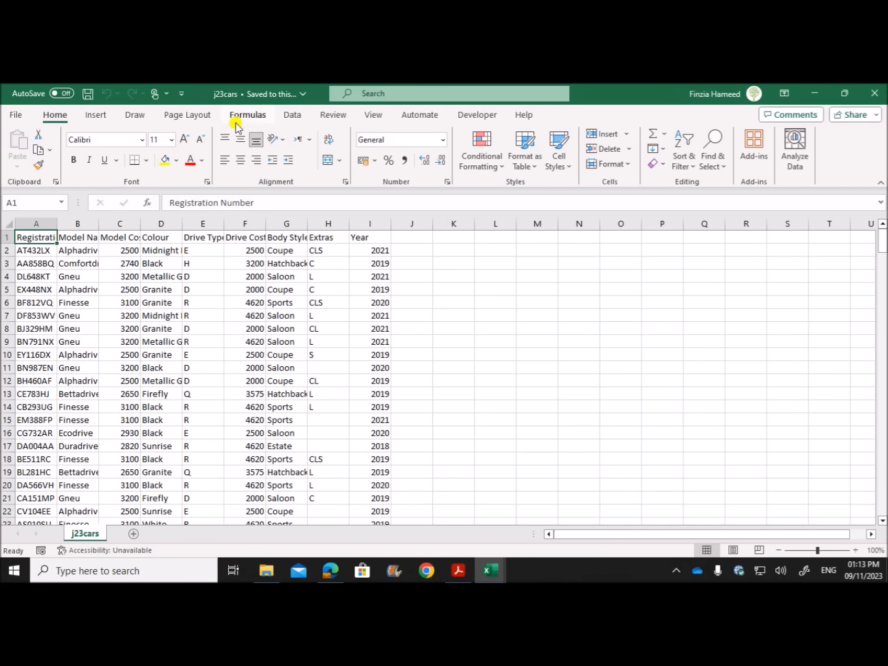
{"action": "left_click", "coordinate": [8, 224]}
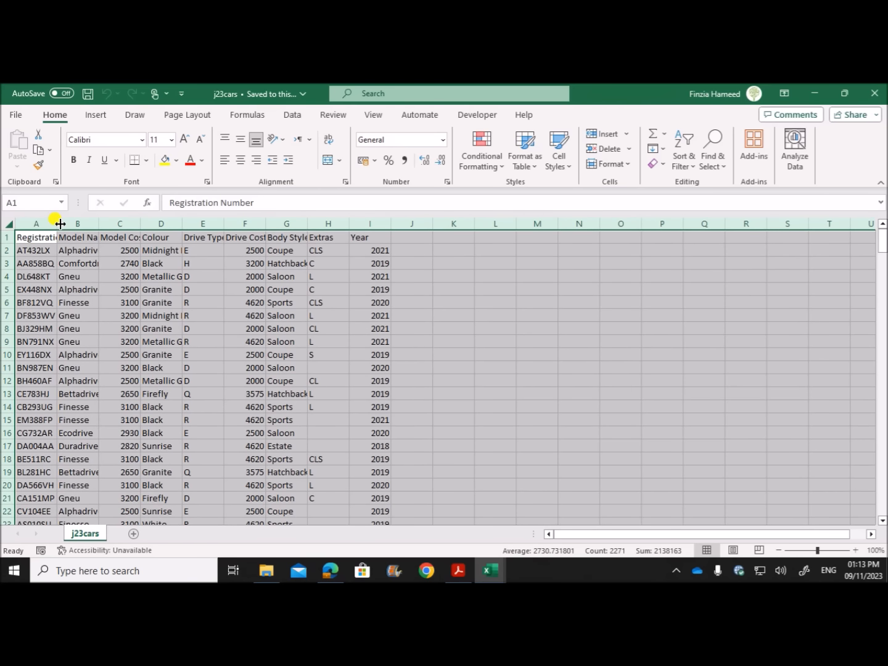
{"action": "double_click", "coordinate": [57, 223]}
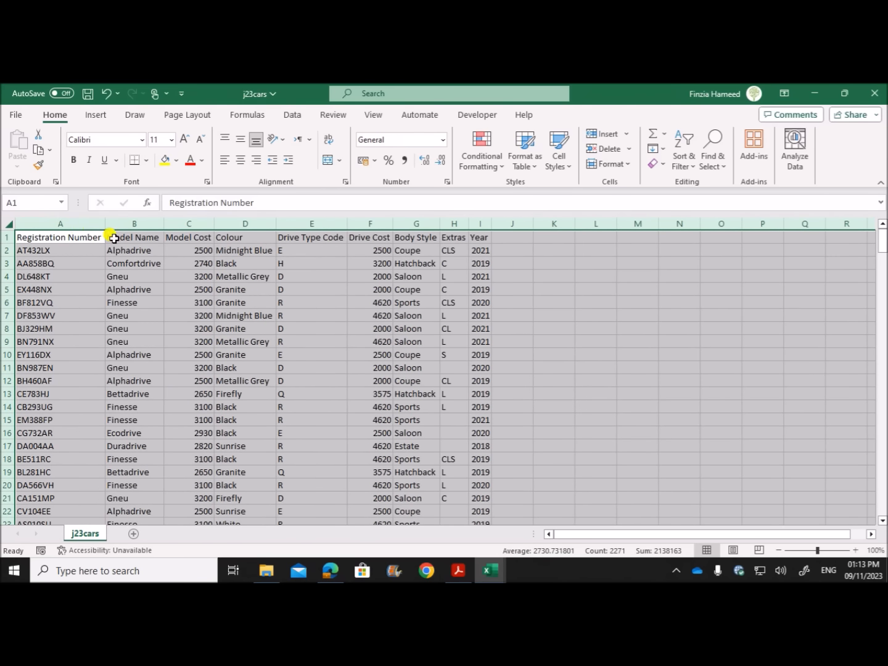
{"action": "left_click", "coordinate": [443, 393]}
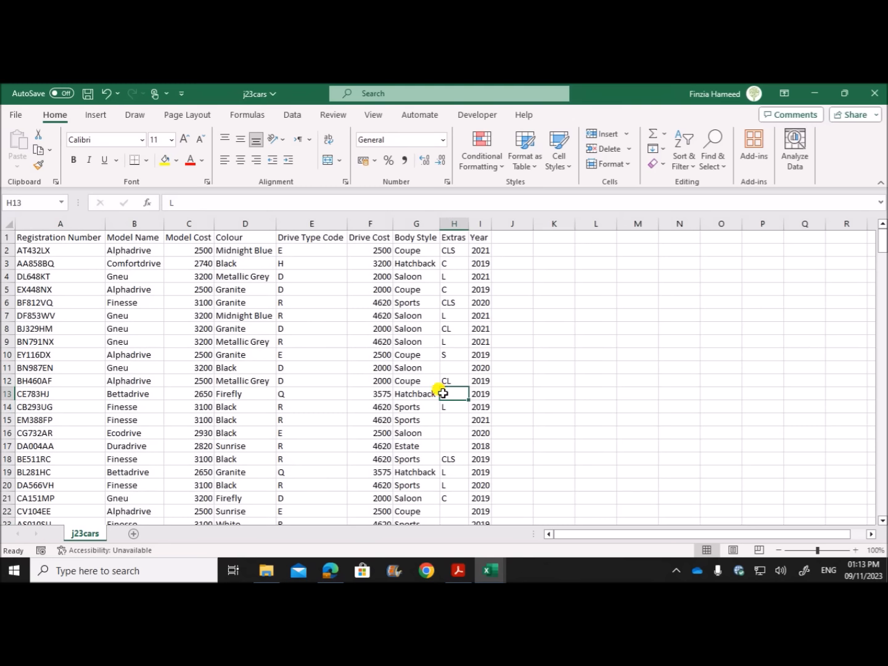
{"action": "left_click", "coordinate": [583, 353]}
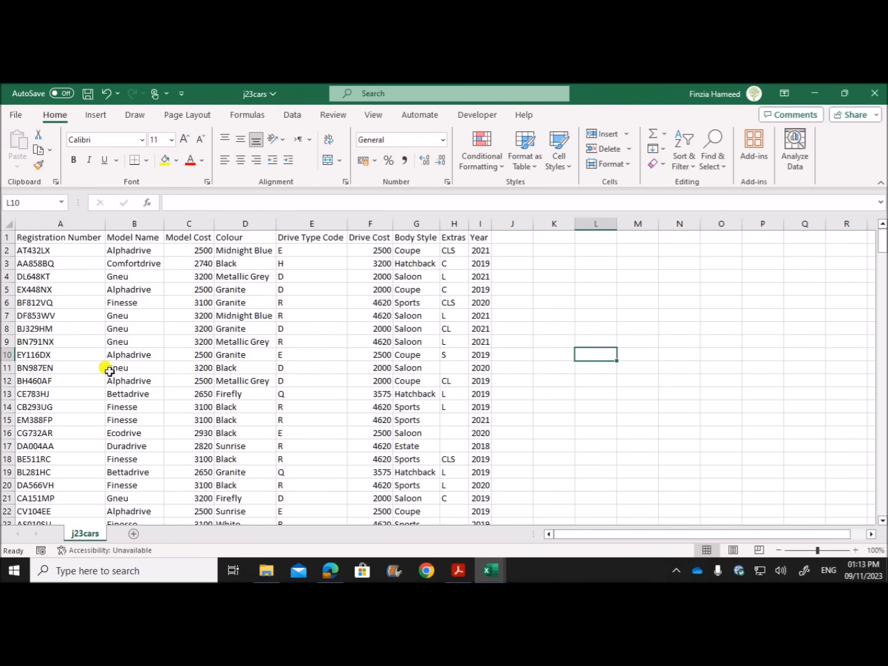
Rename the first two column headings in j23cars to Reg_No in A1 and Model in B1.
{"action": "left_click", "coordinate": [331, 571]}
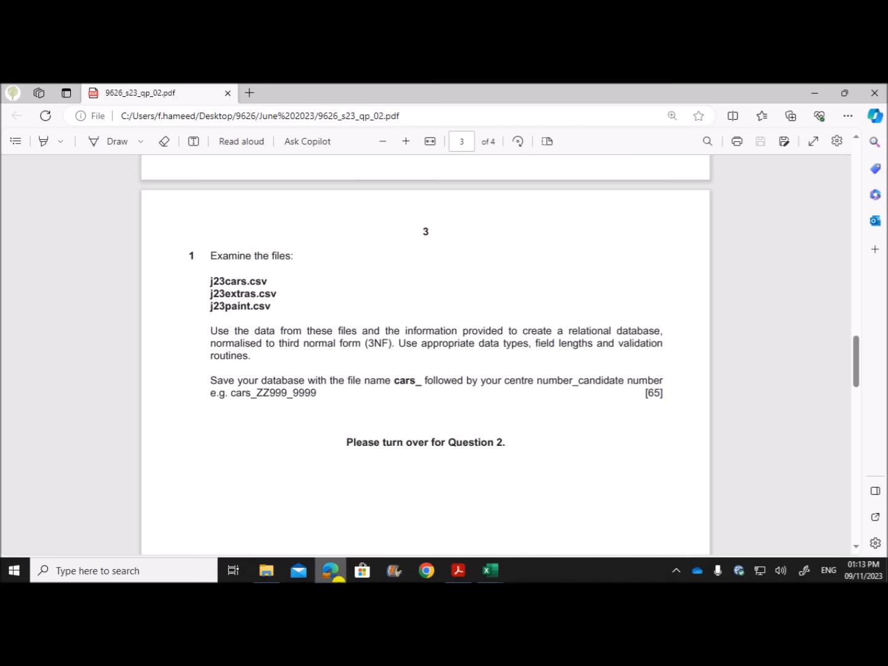
{"action": "left_click", "coordinate": [491, 571]}
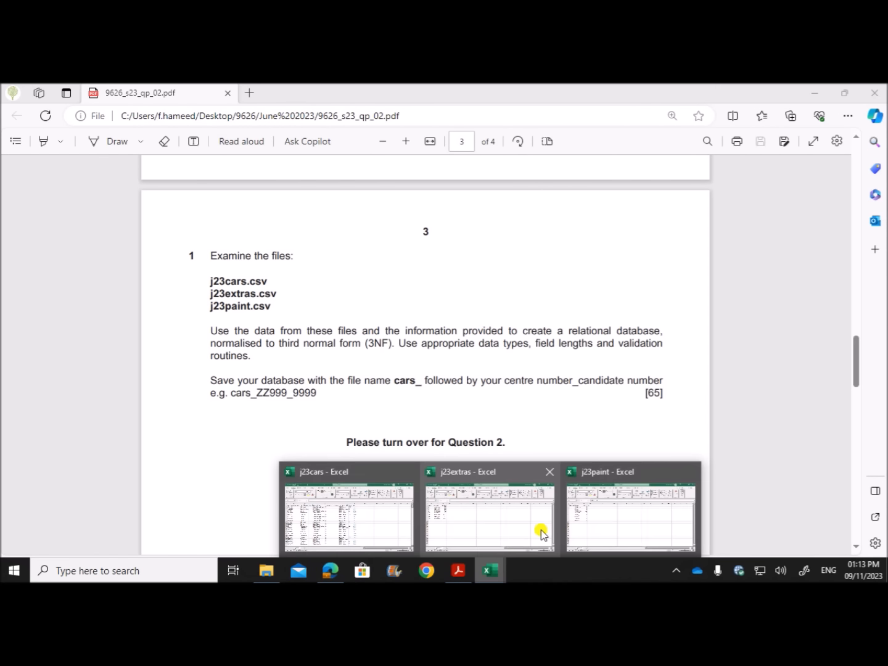
{"action": "left_click", "coordinate": [357, 537]}
{"action": "left_click", "coordinate": [74, 237]}
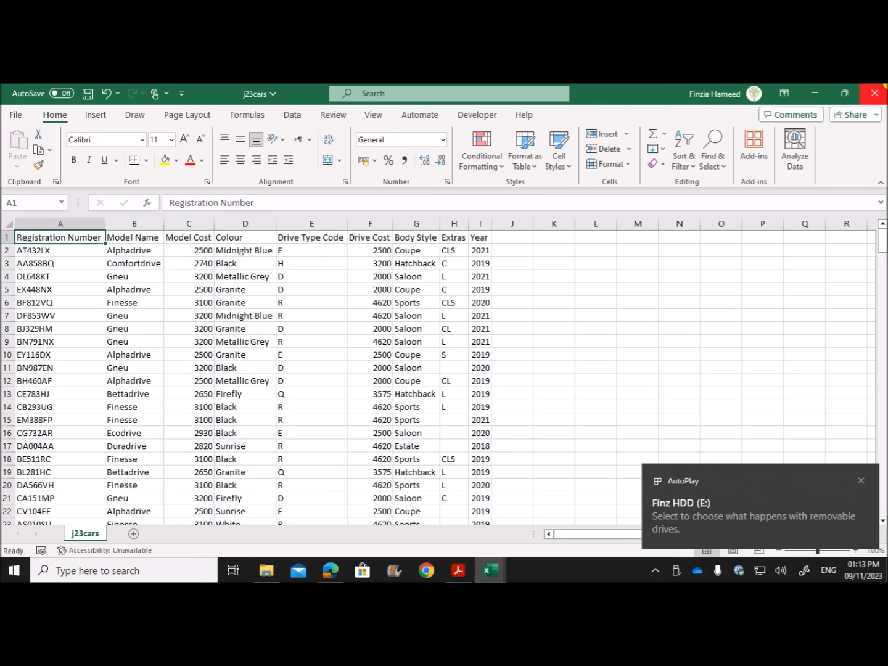
{"action": "type", "text": "Reg_"}
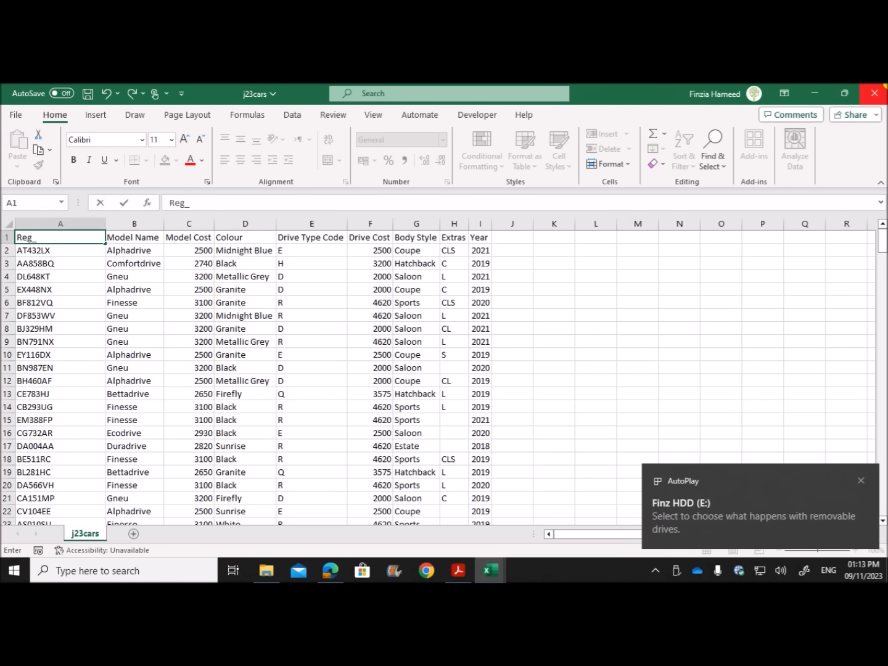
{"action": "type", "text": "No"}
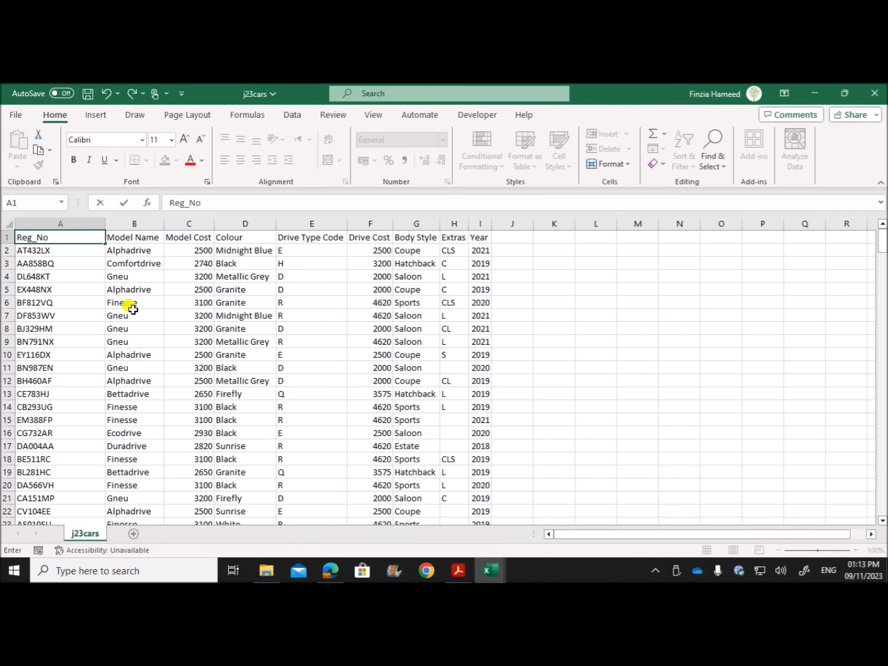
{"action": "left_click", "coordinate": [126, 240]}
{"action": "type", "text": "Mo"}
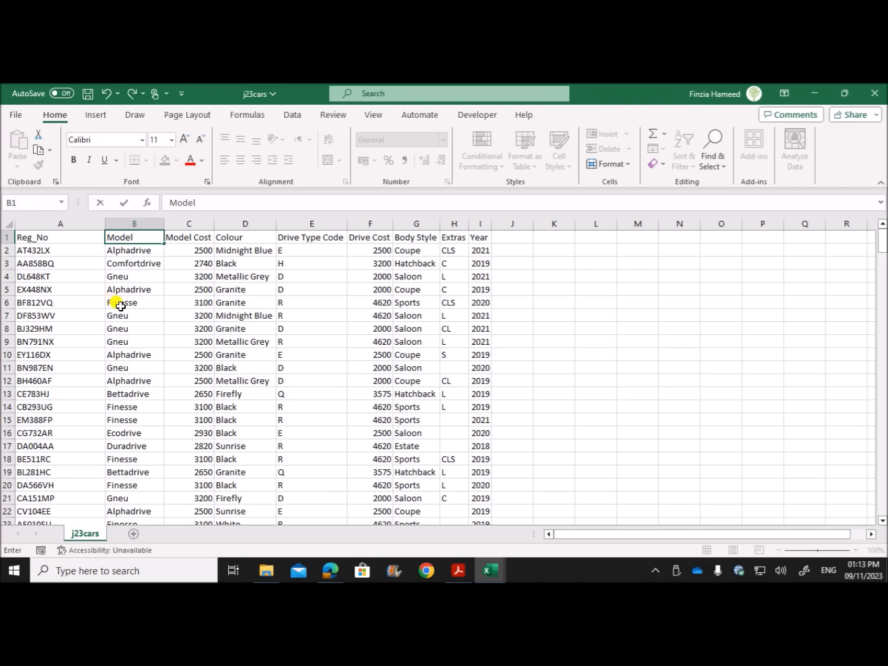
Change the heading in C1 to Model_Cost, replacing the space with an underscore.
{"action": "left_click", "coordinate": [184, 241]}
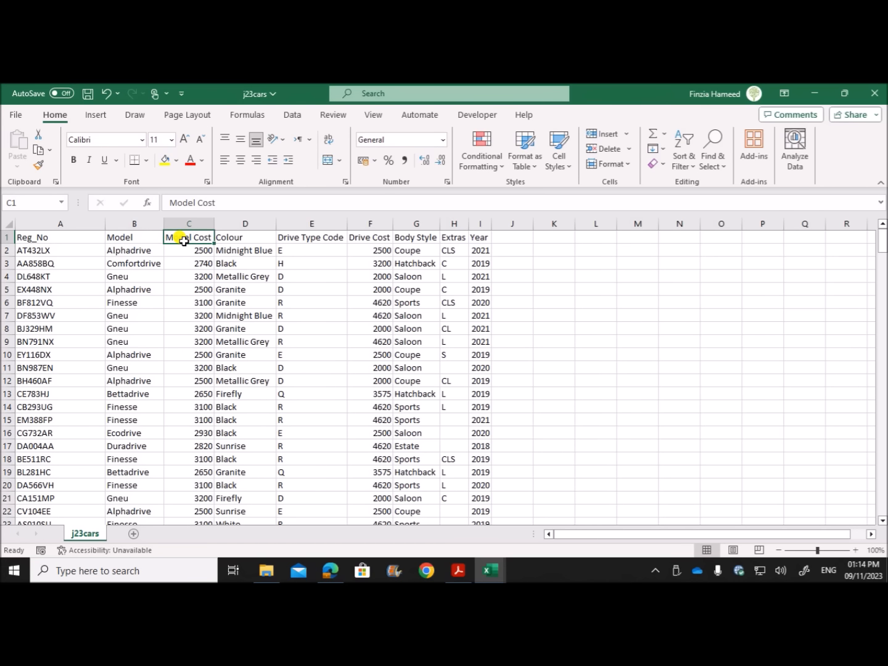
{"action": "left_click", "coordinate": [198, 202]}
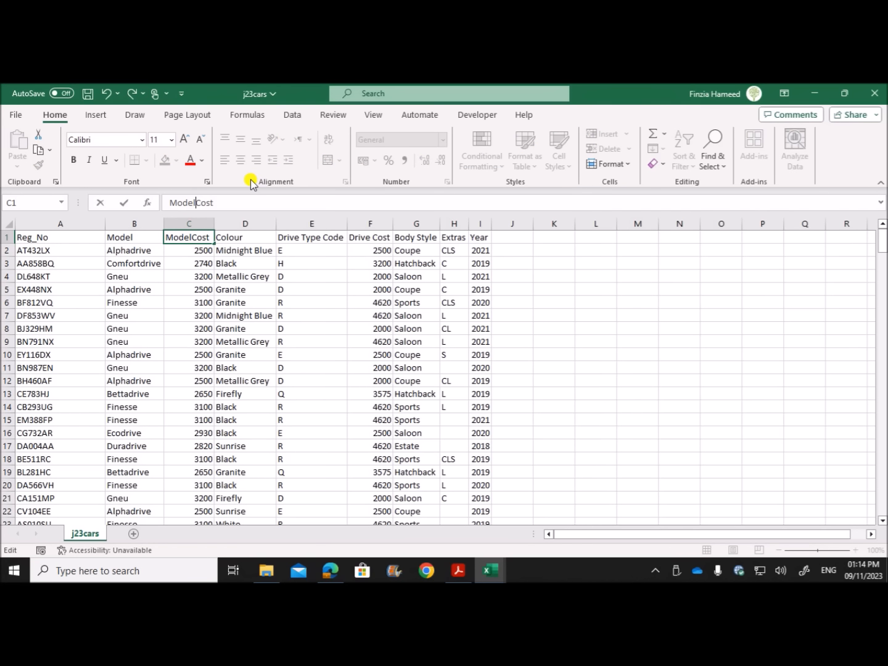
{"action": "type", "text": "_"}
{"action": "left_click", "coordinate": [258, 238]}
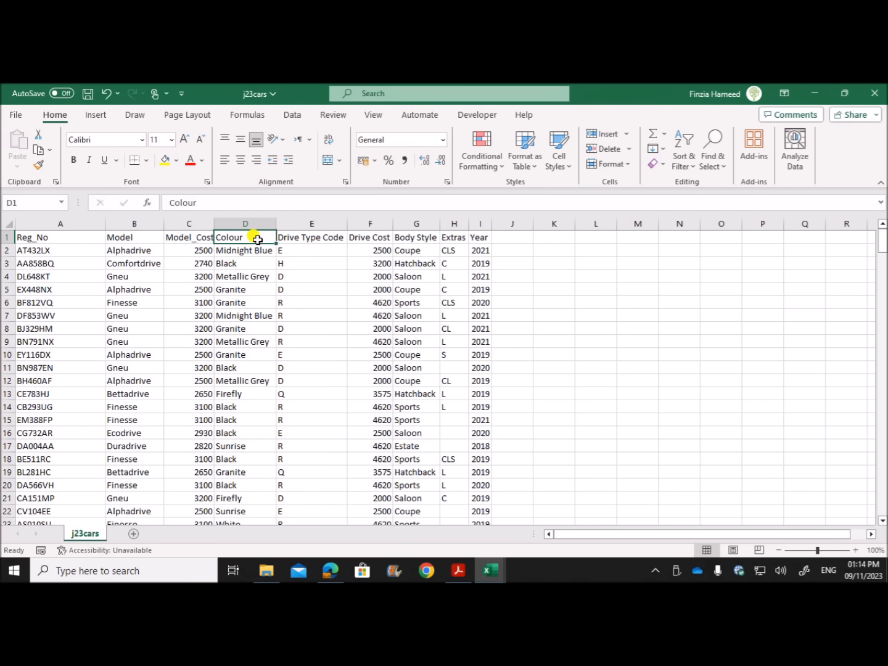
Rename the drive column headings to Drive in E1 and Drive_Cost in F1.
{"action": "left_click", "coordinate": [299, 239]}
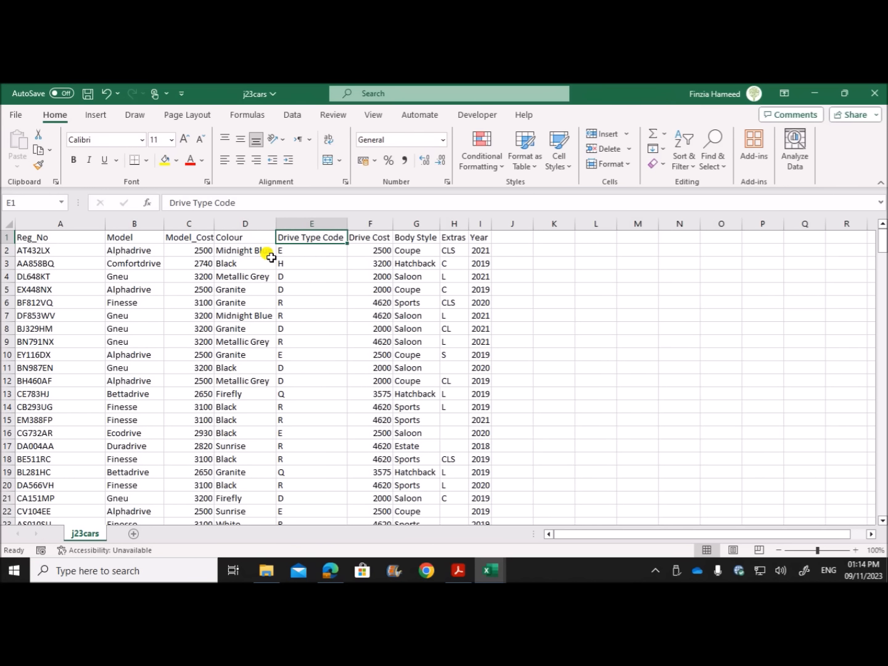
{"action": "type", "text": "Drive"}
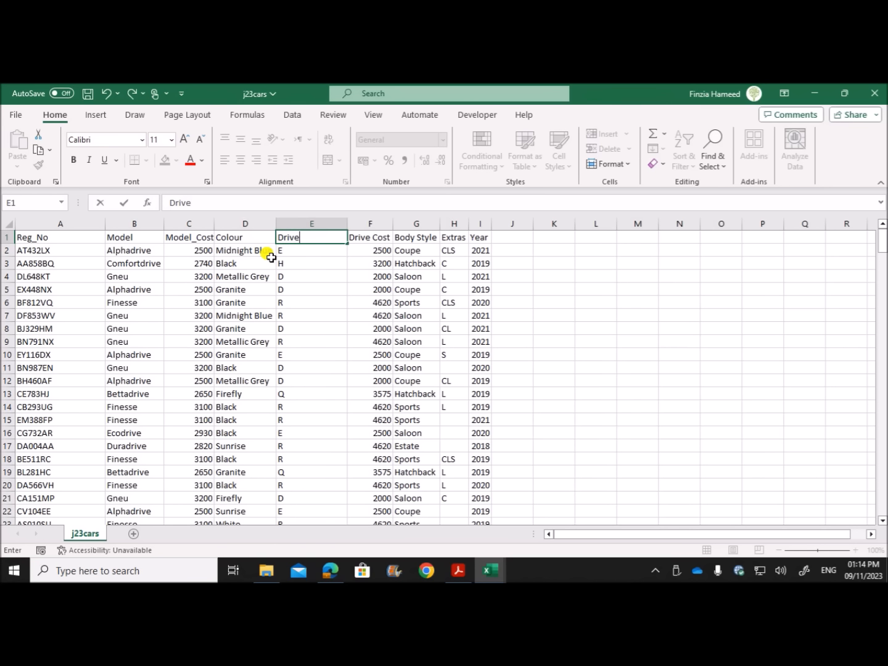
{"action": "double_click", "coordinate": [370, 237]}
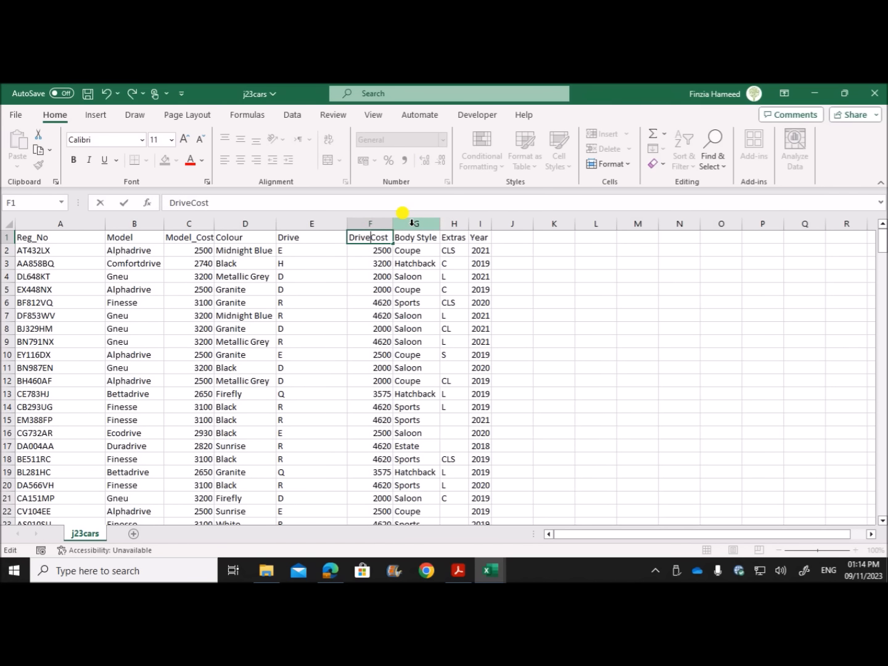
{"action": "type", "text": "_"}
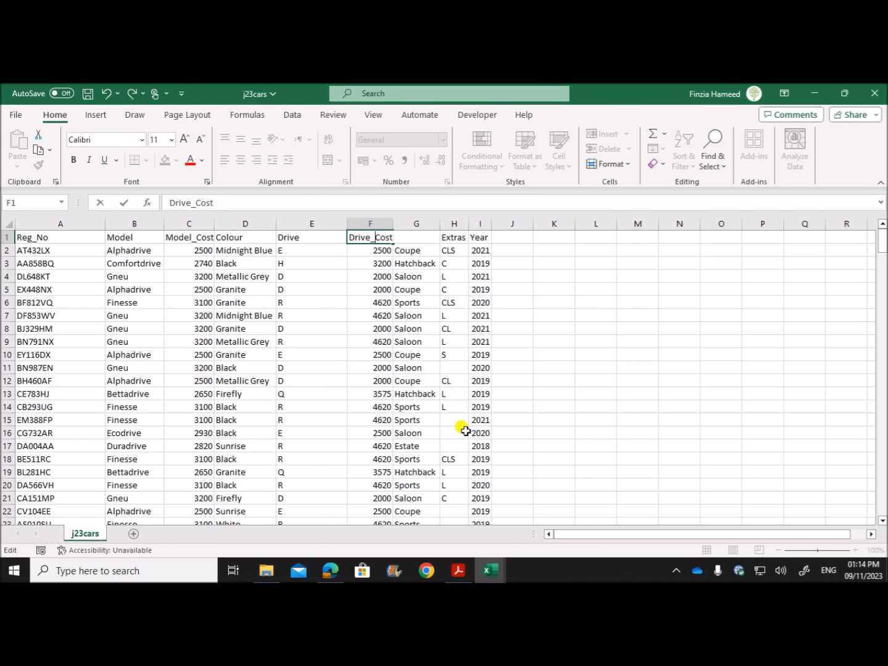
{"action": "left_click", "coordinate": [426, 354]}
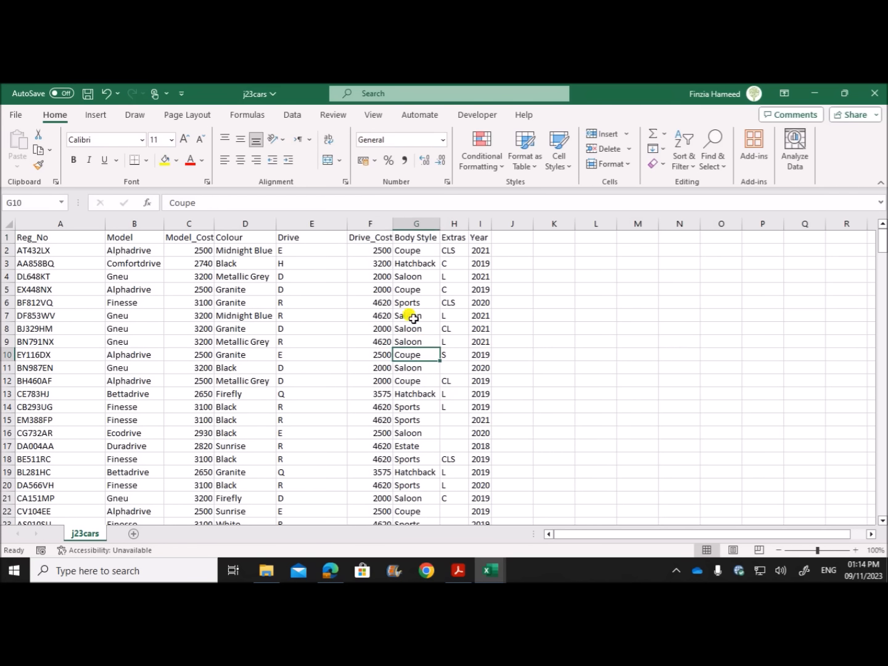
Change the heading in G1 to Body_Style, replacing the space with an underscore.
{"action": "left_click", "coordinate": [411, 237]}
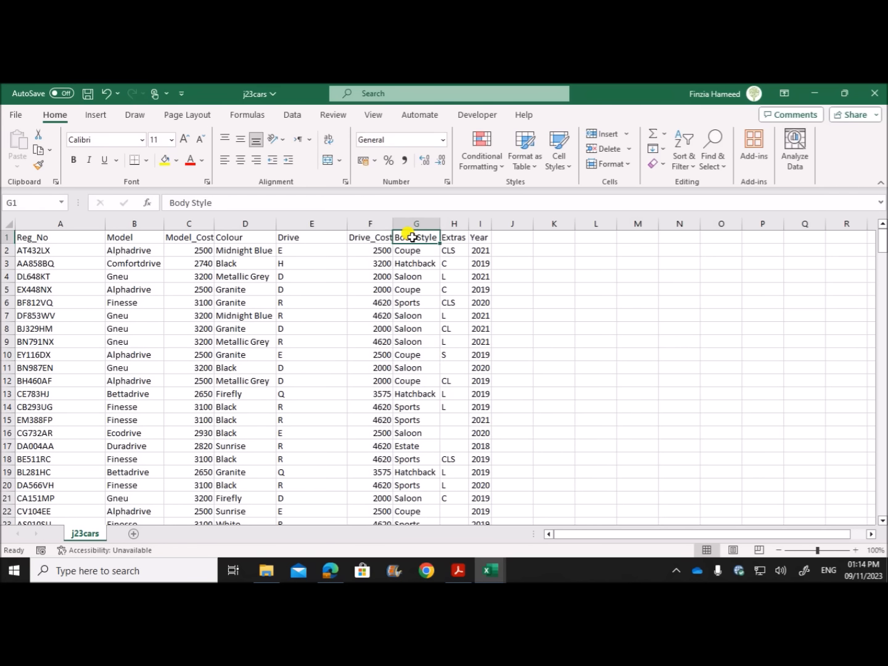
{"action": "left_click", "coordinate": [192, 204]}
{"action": "key", "text": "BackSpace"}
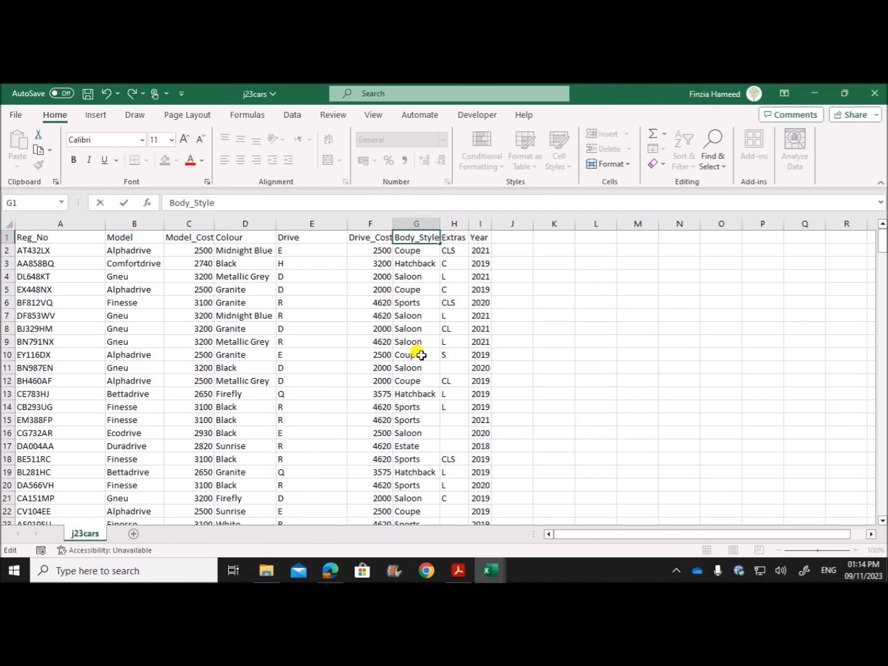
Complete the Body_Style heading edit and check the Extras and Year columns in j23cars.
{"action": "left_click", "coordinate": [404, 364]}
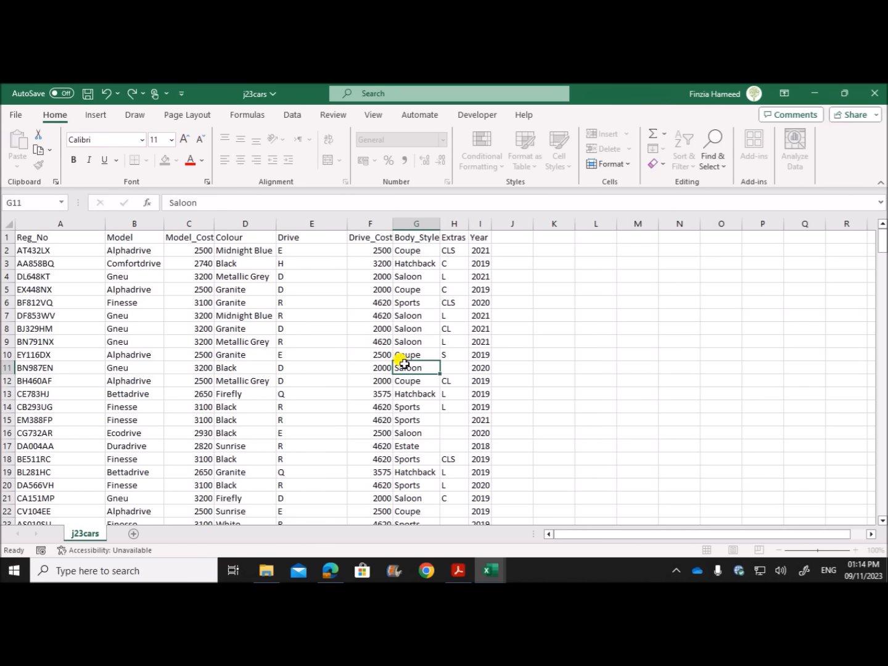
{"action": "left_click", "coordinate": [454, 250]}
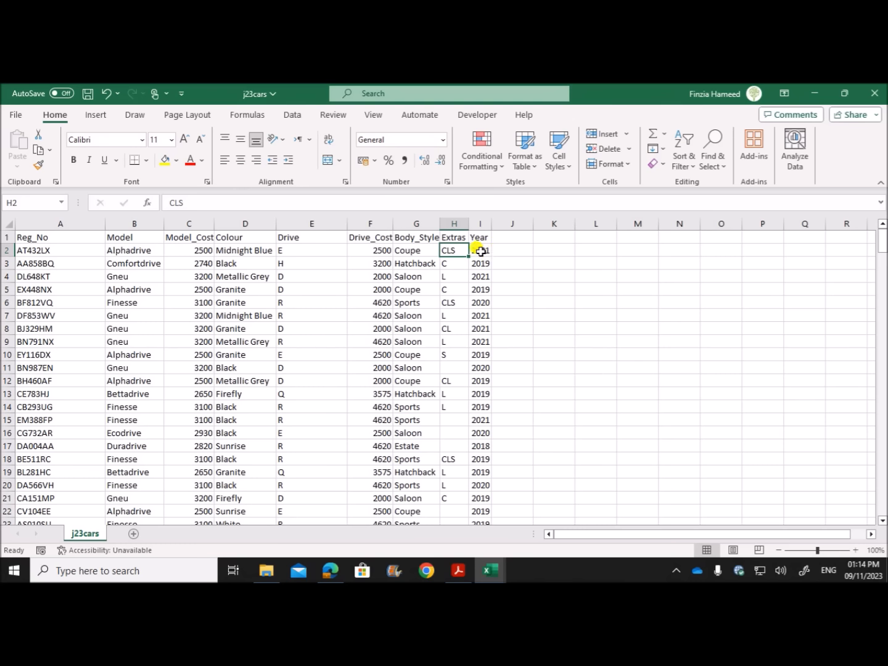
{"action": "left_click", "coordinate": [481, 250]}
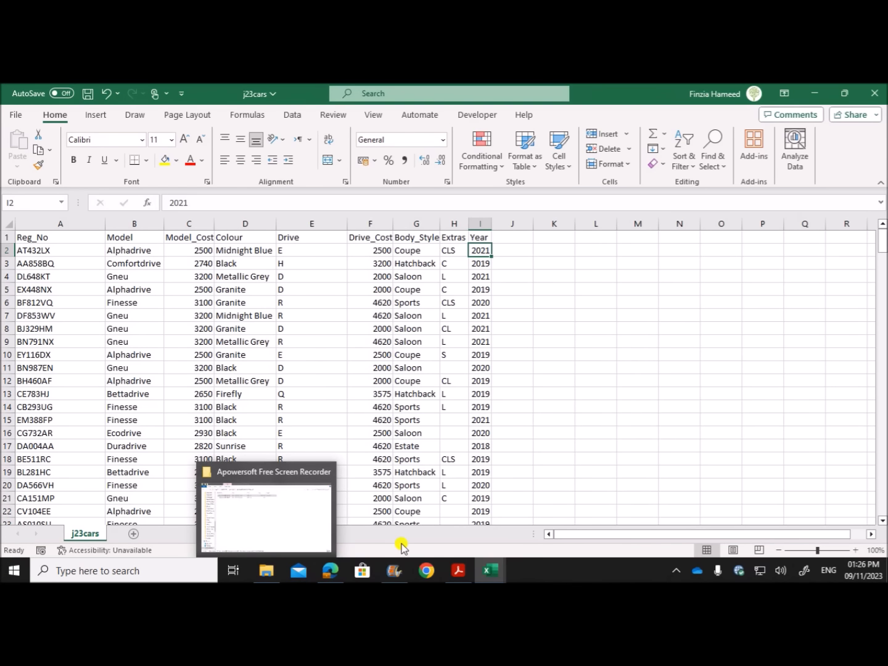
Switch to Normalisation Notes.pdf in Acrobat and review the first normal form rules on atomic and repeating fields.
{"action": "left_click", "coordinate": [455, 573]}
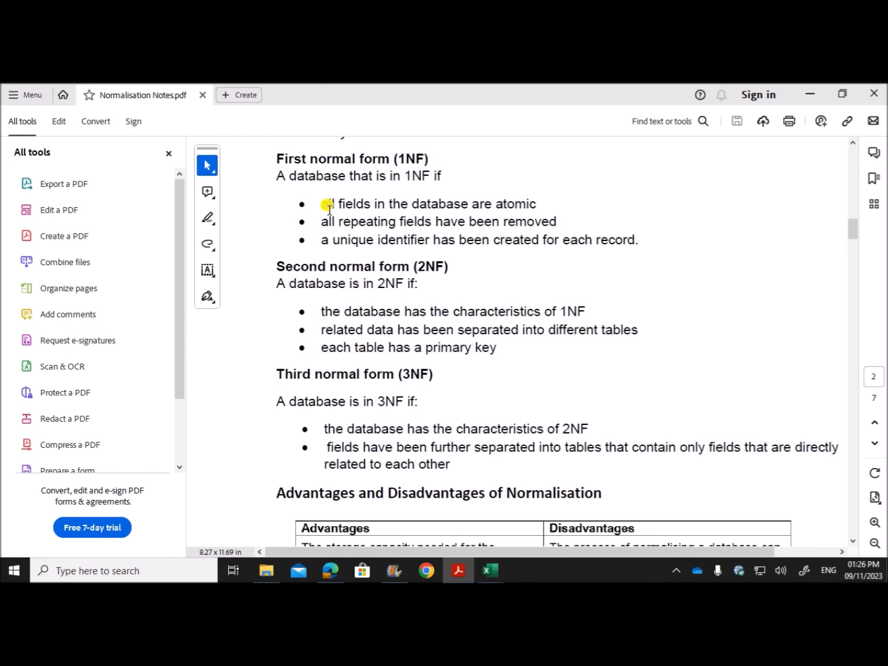
{"action": "left_click_drag", "start_coordinate": [318, 205], "coordinate": [526, 192]}
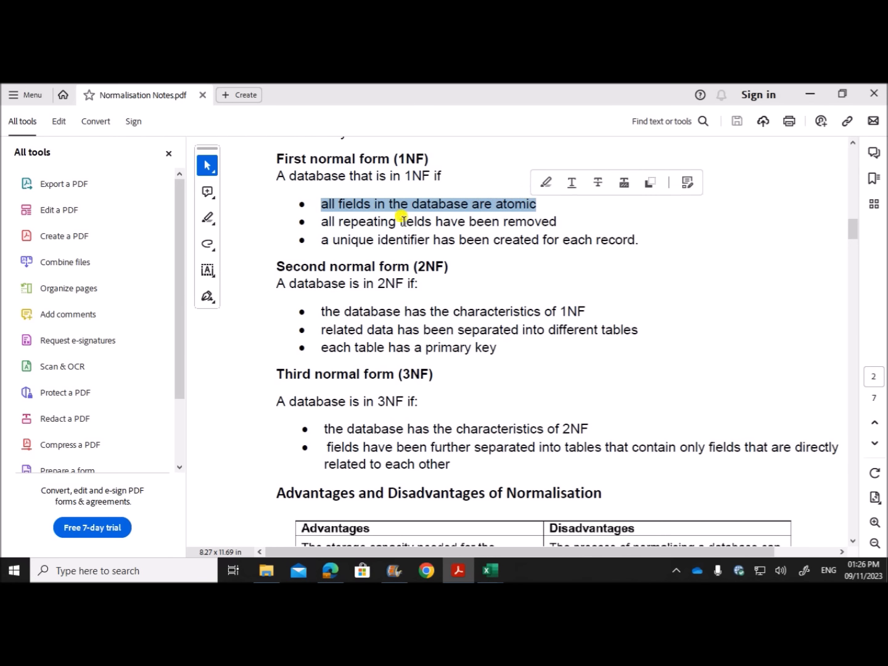
{"action": "left_click_drag", "start_coordinate": [337, 222], "coordinate": [549, 223]}
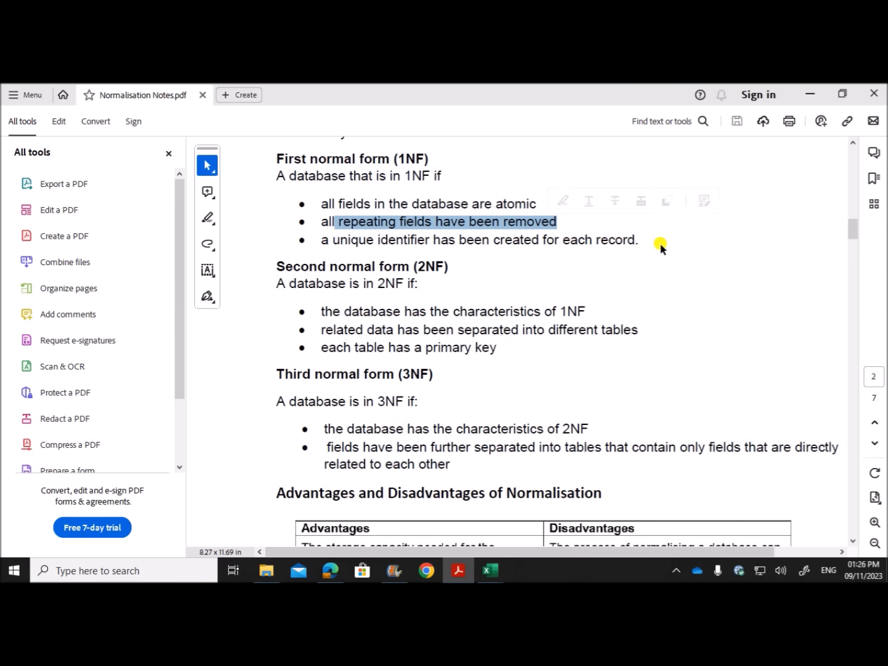
Return to j23cars in Excel and examine the Model_Cost and Colour columns against the first normal form rules.
{"action": "mouse_move", "coordinate": [490, 570]}
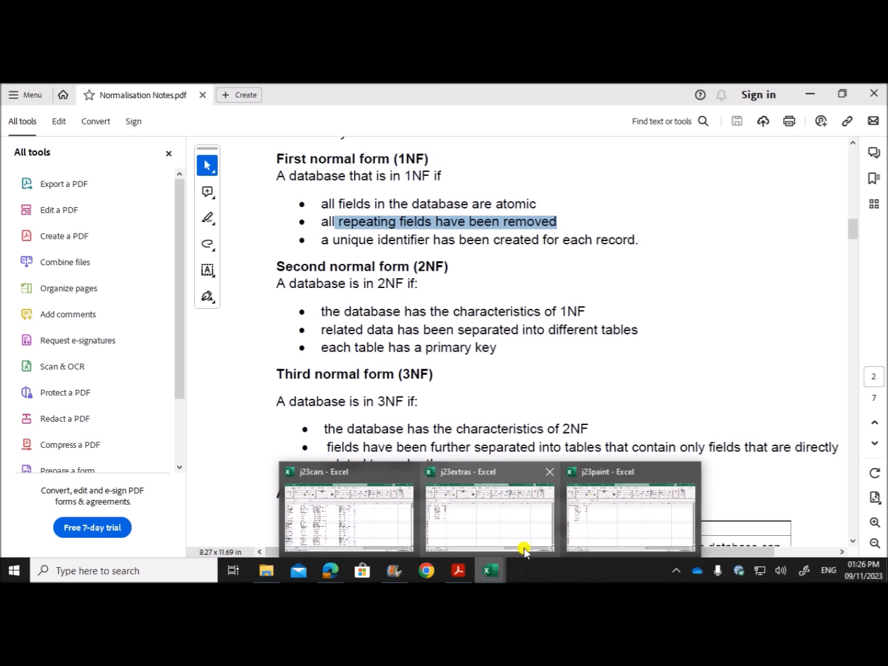
{"action": "left_click", "coordinate": [359, 523]}
{"action": "left_click", "coordinate": [201, 314]}
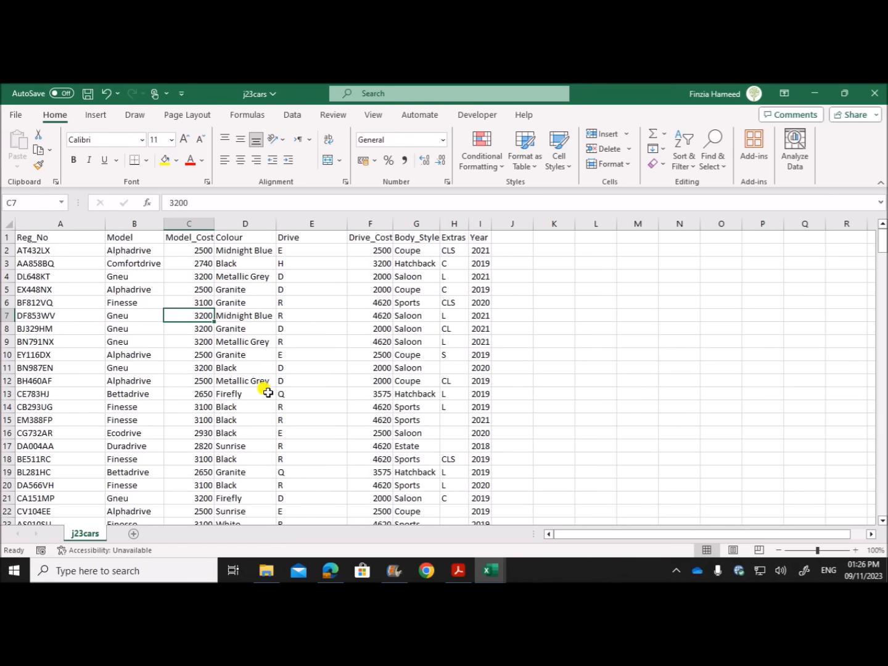
{"action": "left_click", "coordinate": [270, 339]}
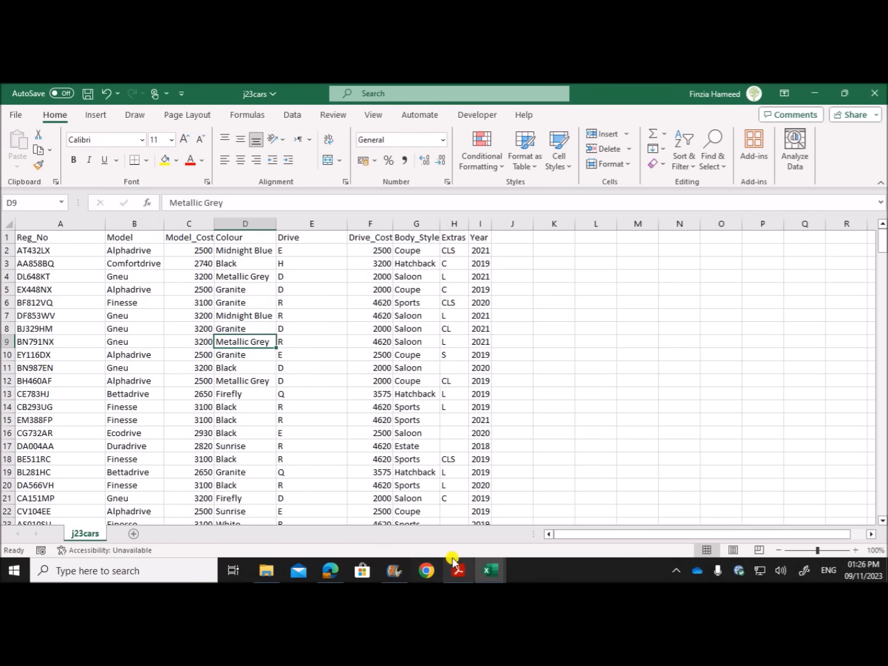
Switch to Normalisation Notes.pdf and review the second normal form rules, especially separating related data into different tables.
{"action": "mouse_move", "coordinate": [458, 568]}
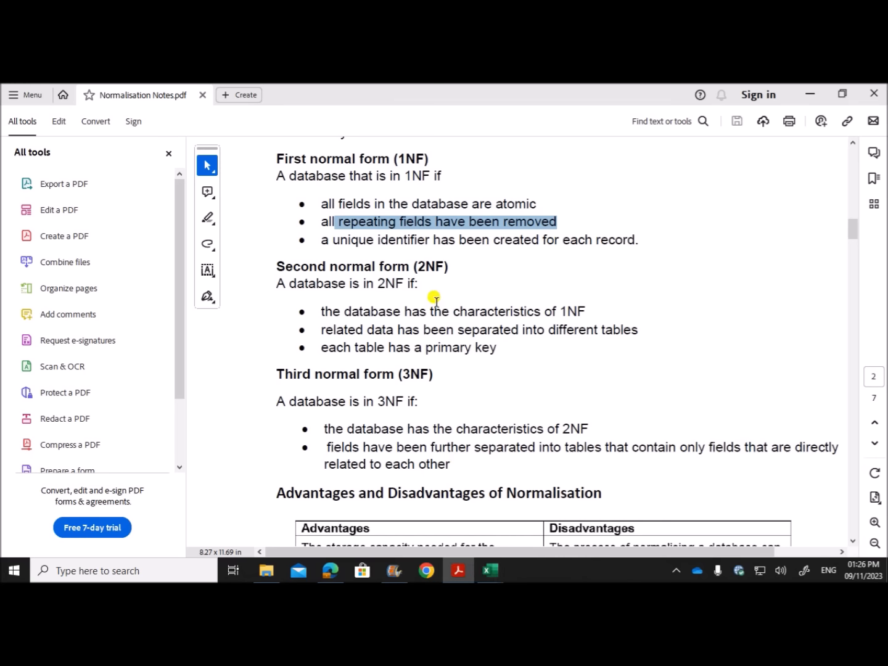
{"action": "left_click_drag", "start_coordinate": [327, 316], "coordinate": [604, 312]}
{"action": "left_click", "coordinate": [430, 334]}
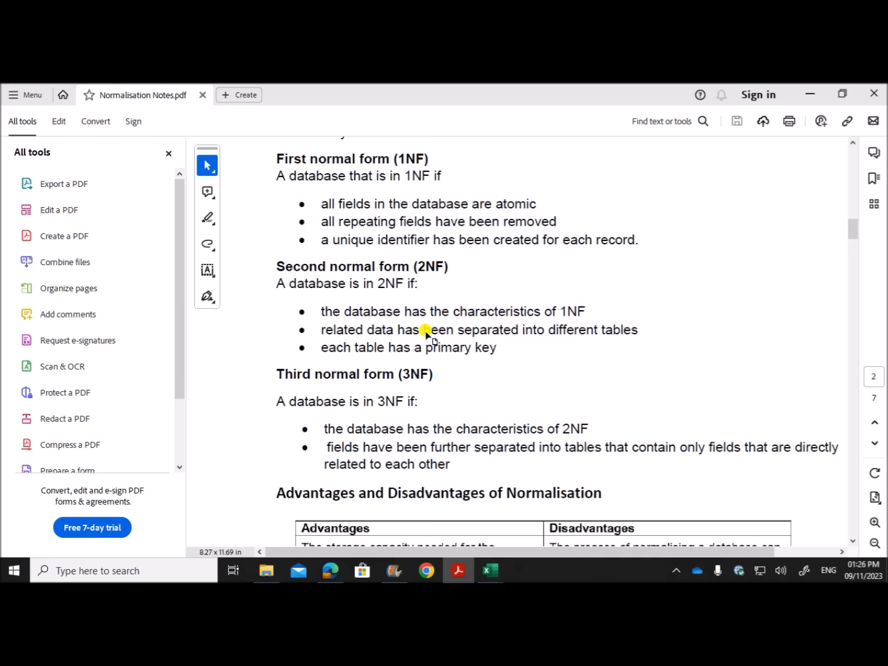
{"action": "left_click_drag", "start_coordinate": [398, 330], "coordinate": [648, 331]}
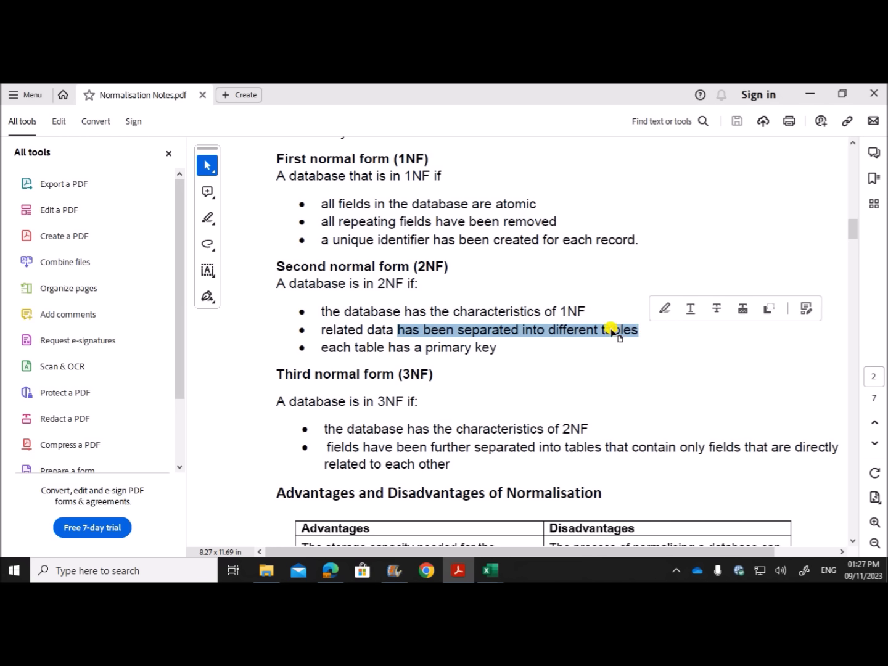
Return to j23cars in Excel and examine how the Reg_No, Model and Colour fields relate to each other.
{"action": "mouse_move", "coordinate": [490, 571]}
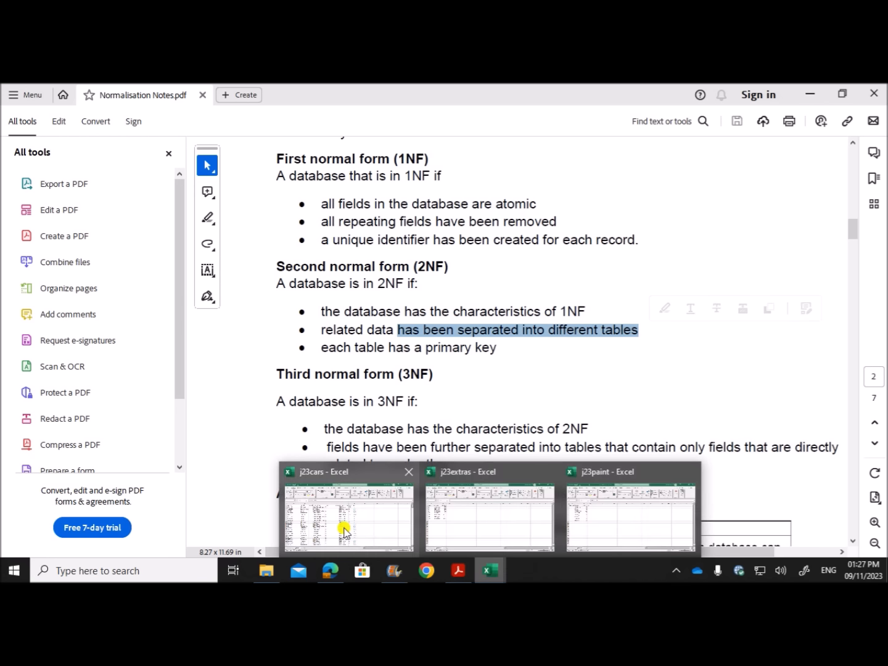
{"action": "left_click", "coordinate": [347, 532]}
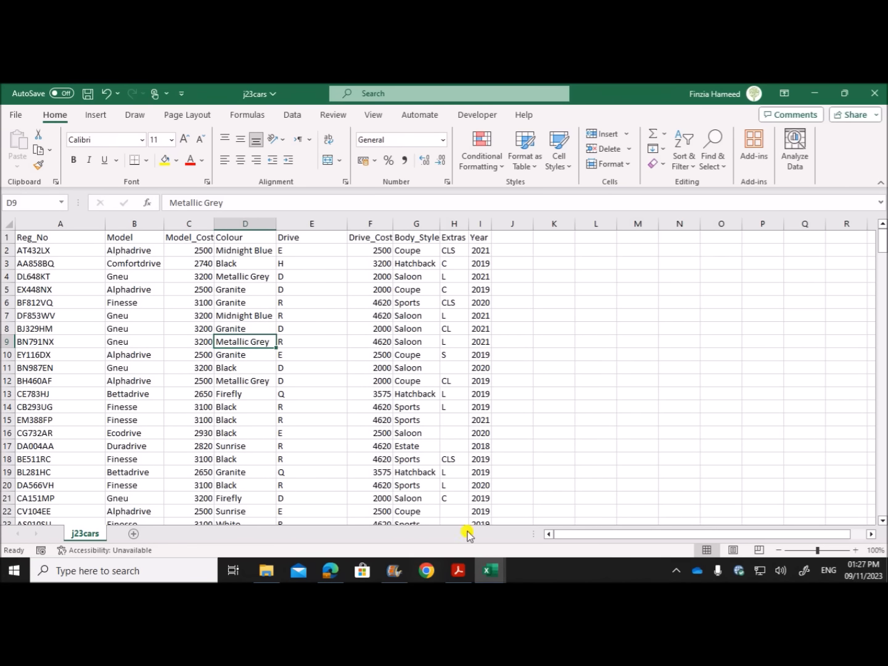
{"action": "left_click", "coordinate": [174, 394]}
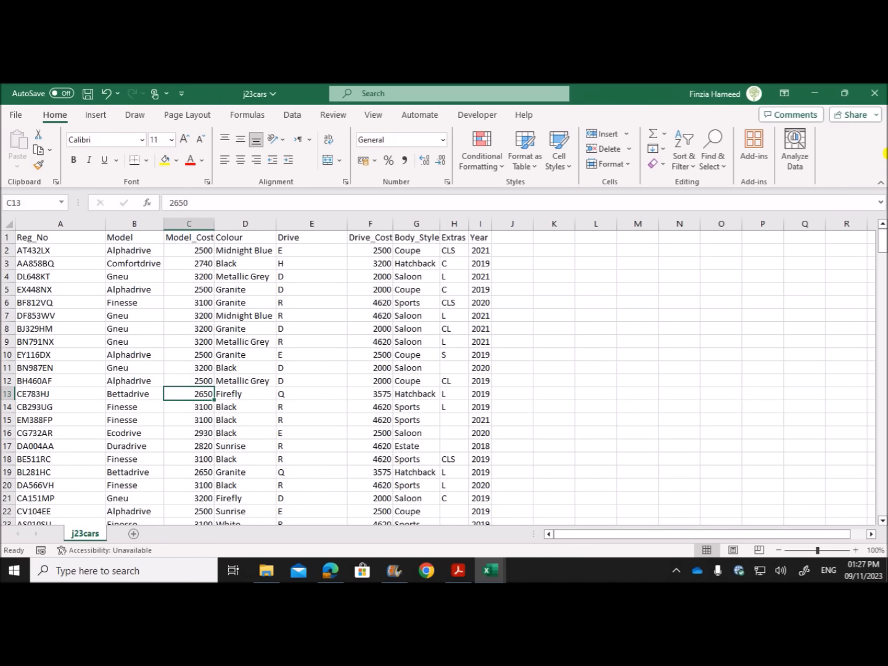
{"action": "left_click", "coordinate": [118, 325]}
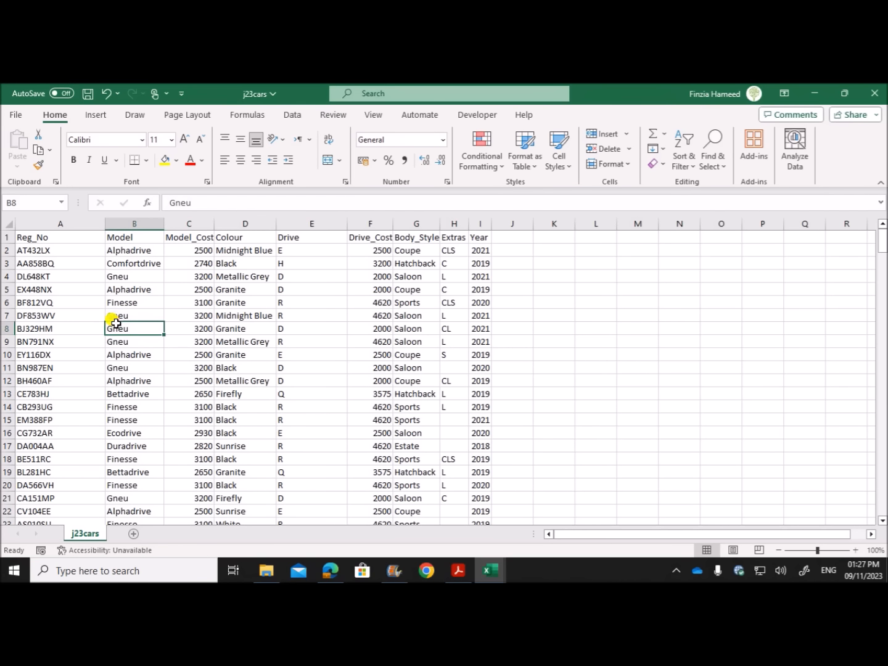
{"action": "left_click", "coordinate": [69, 242]}
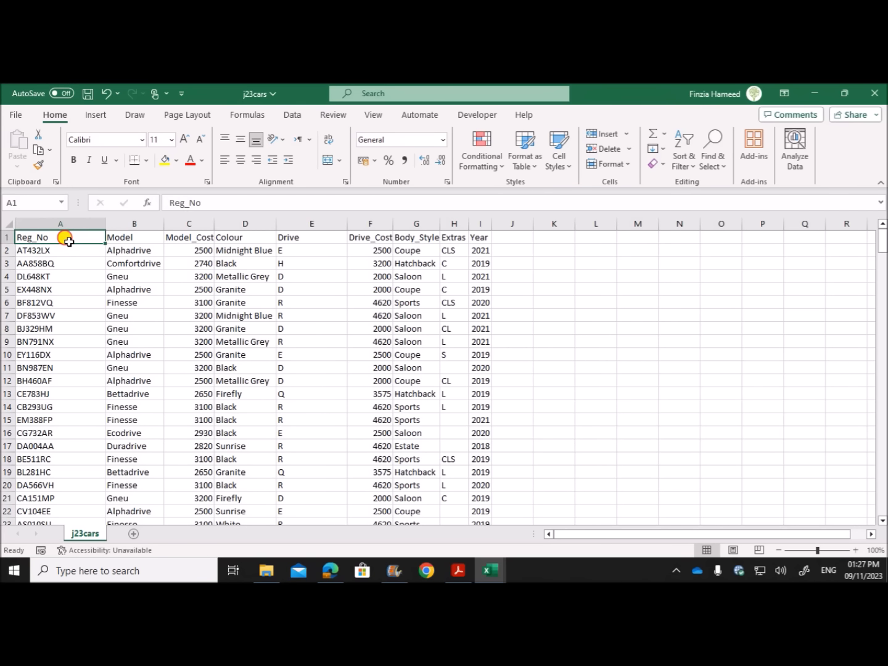
{"action": "left_click_drag", "start_coordinate": [69, 241], "coordinate": [69, 252]}
{"action": "left_click_drag", "start_coordinate": [127, 238], "coordinate": [138, 249]}
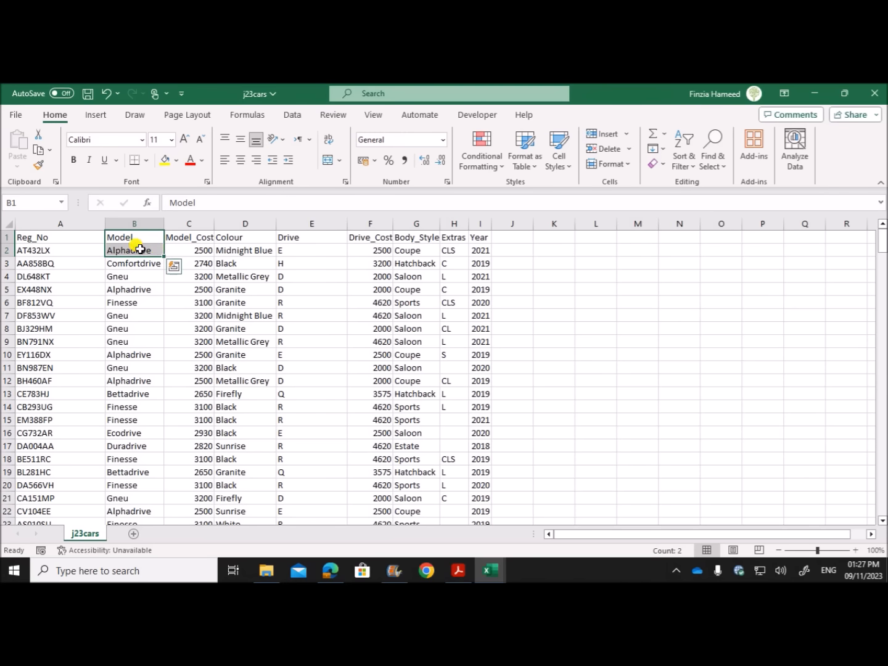
{"action": "left_click", "coordinate": [242, 315]}
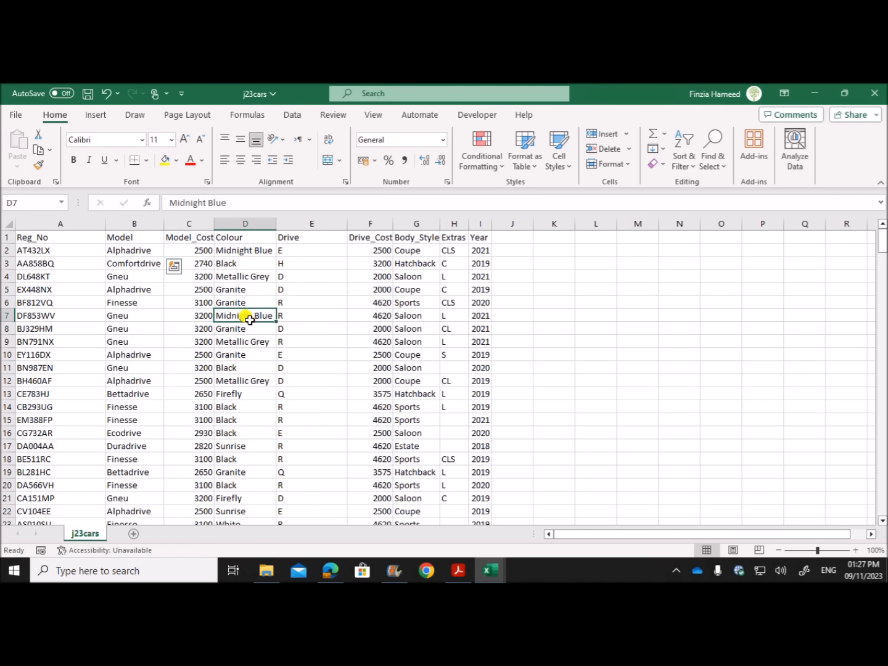
{"action": "left_click", "coordinate": [209, 316]}
Compare the Model and Model_Cost columns in the first rows for related, repeating data.
{"action": "left_click_drag", "start_coordinate": [136, 236], "coordinate": [191, 246]}
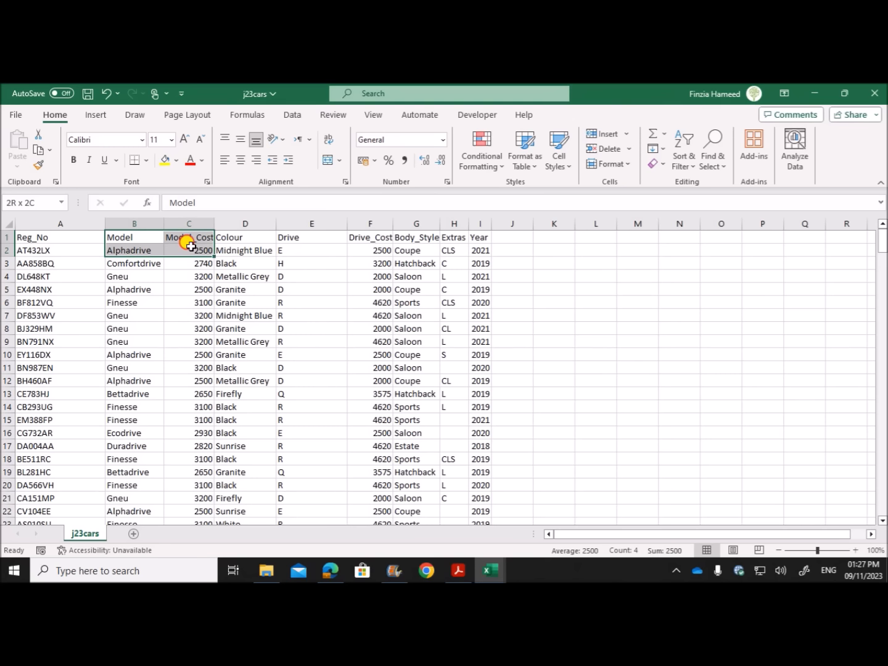
{"action": "left_click_drag", "start_coordinate": [194, 251], "coordinate": [201, 342]}
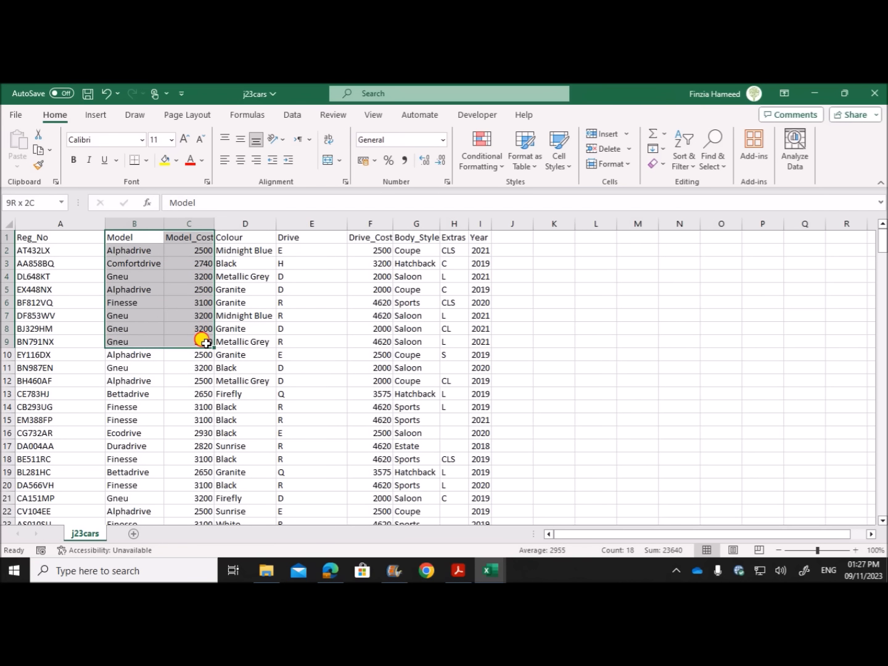
{"action": "left_click", "coordinate": [143, 251]}
{"action": "left_click", "coordinate": [192, 250]}
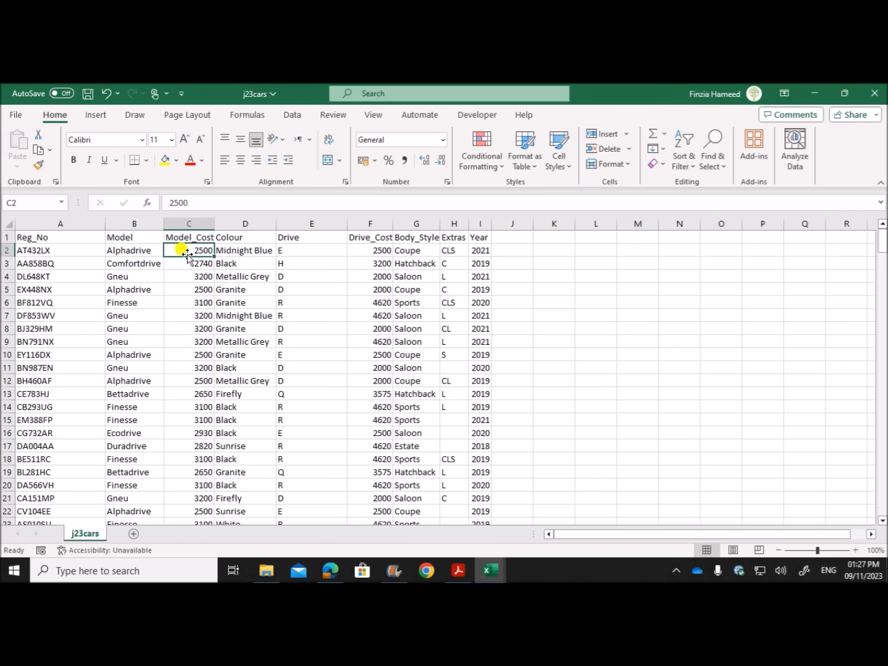
{"action": "left_click", "coordinate": [185, 288]}
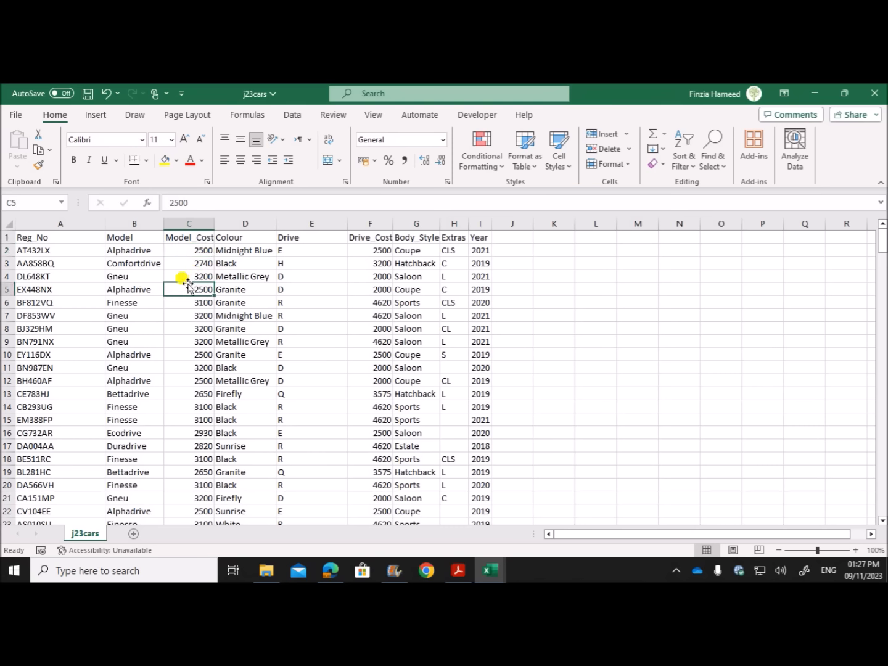
Check whether Body_Style and Model_Cost depend on Model by comparing the rows for the same model, such as Alphadrive.
{"action": "left_click", "coordinate": [414, 246]}
{"action": "left_click", "coordinate": [420, 224]}
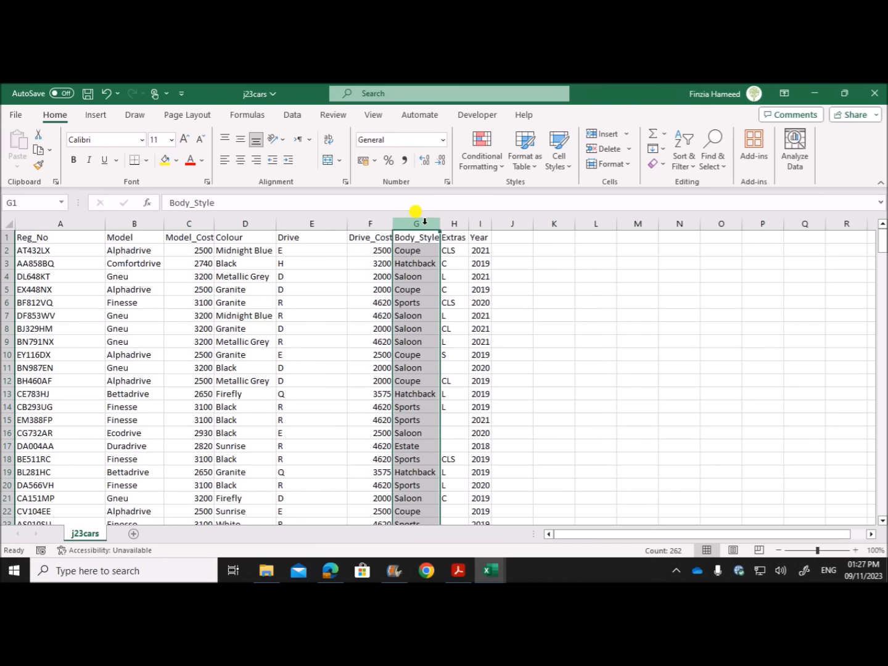
{"action": "left_click", "coordinate": [425, 275]}
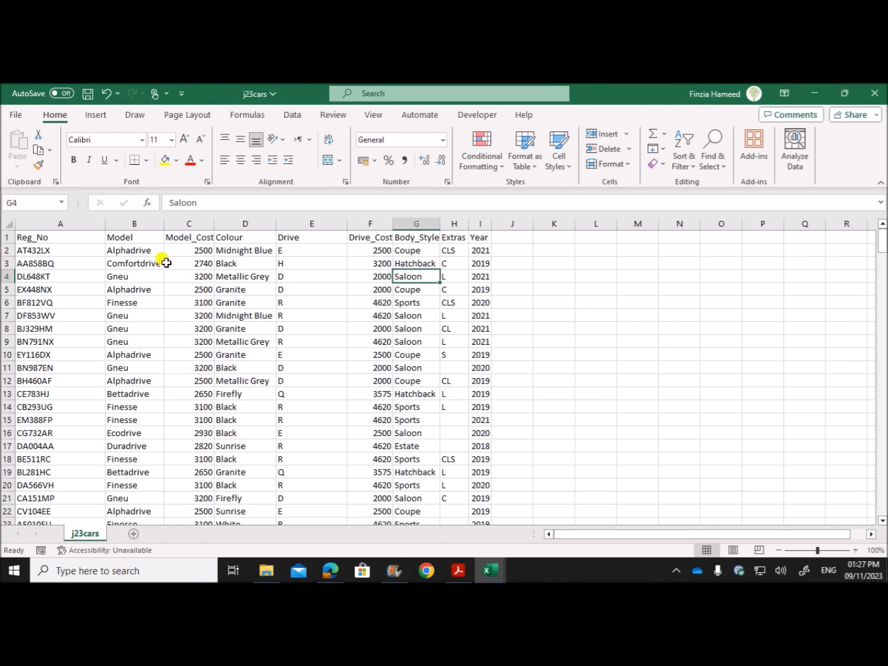
{"action": "left_click", "coordinate": [123, 274]}
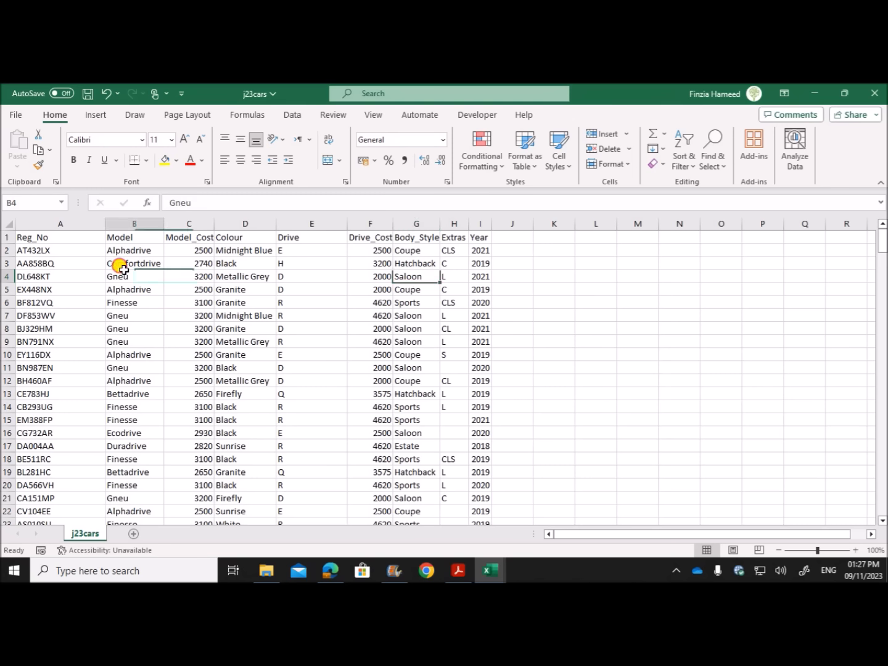
{"action": "left_click", "coordinate": [119, 253]}
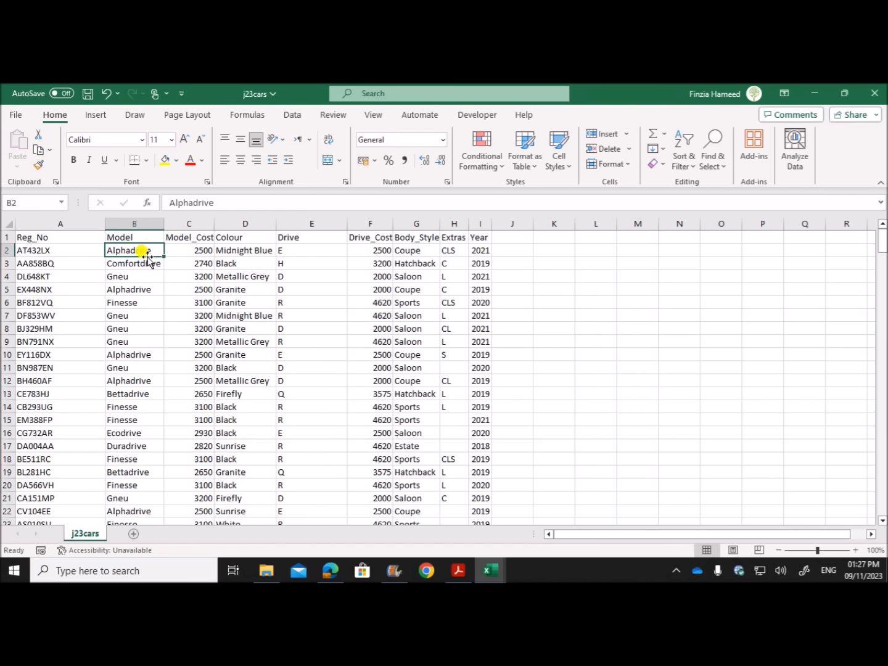
{"action": "left_click", "coordinate": [417, 250]}
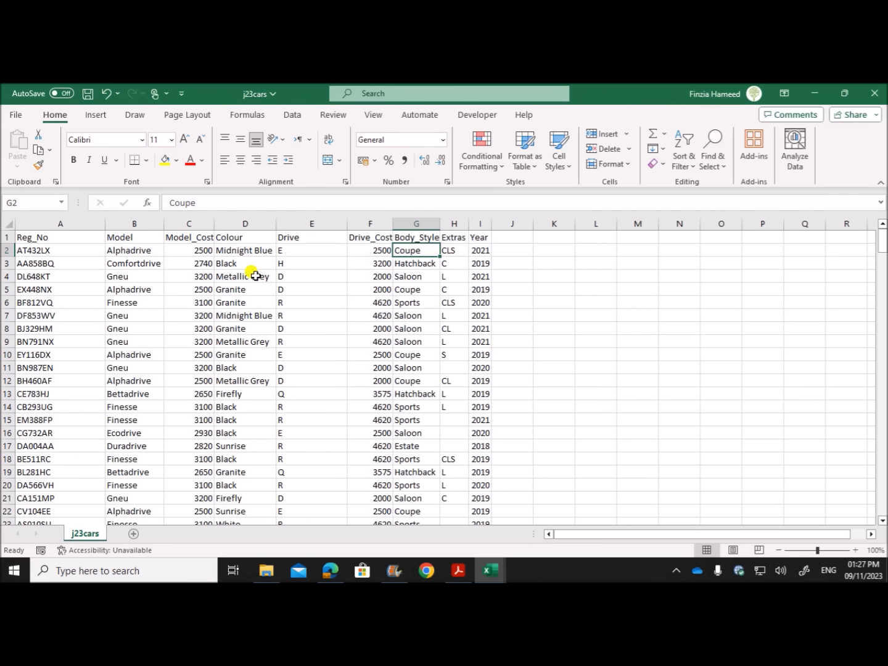
{"action": "left_click", "coordinate": [144, 290]}
{"action": "left_click", "coordinate": [419, 290]}
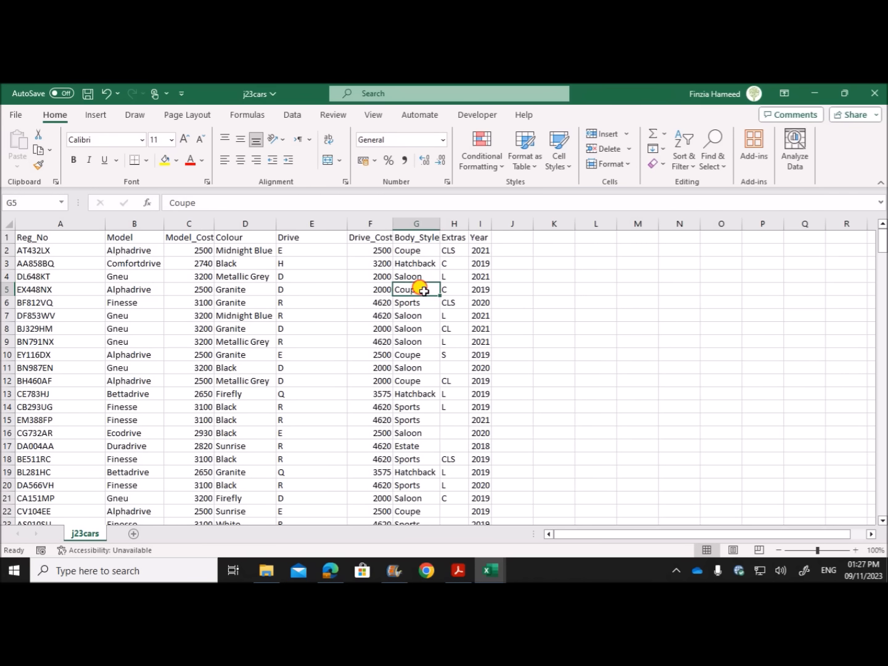
{"action": "left_click", "coordinate": [183, 290]}
{"action": "left_click", "coordinate": [191, 250]}
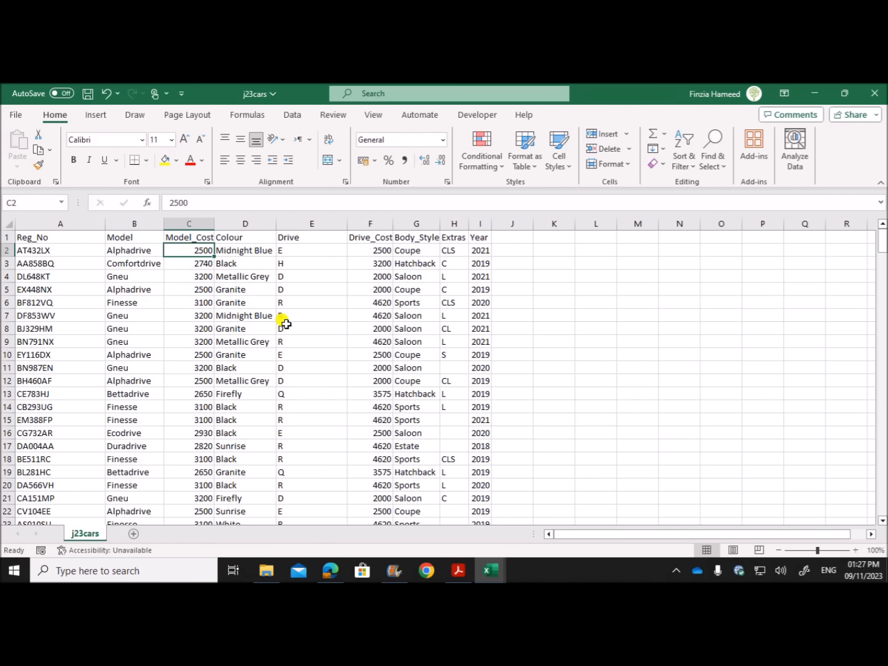
{"action": "left_click", "coordinate": [285, 327]}
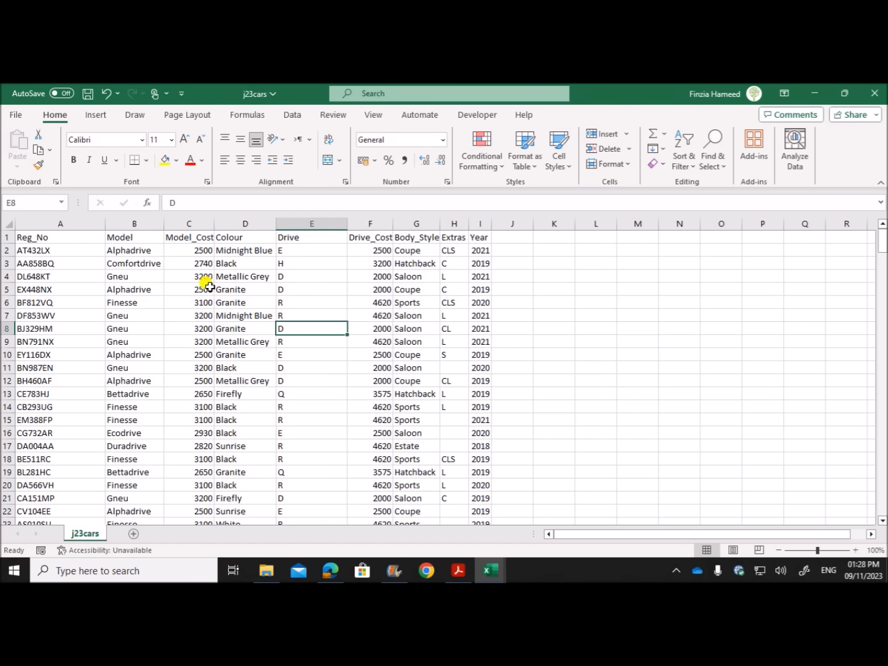
Copy the Model, Model_Cost and Body_Style columns (B, C and G) from j23cars.
{"action": "left_click", "coordinate": [149, 222]}
{"action": "left_click", "coordinate": [189, 222], "text": "ctrl"}
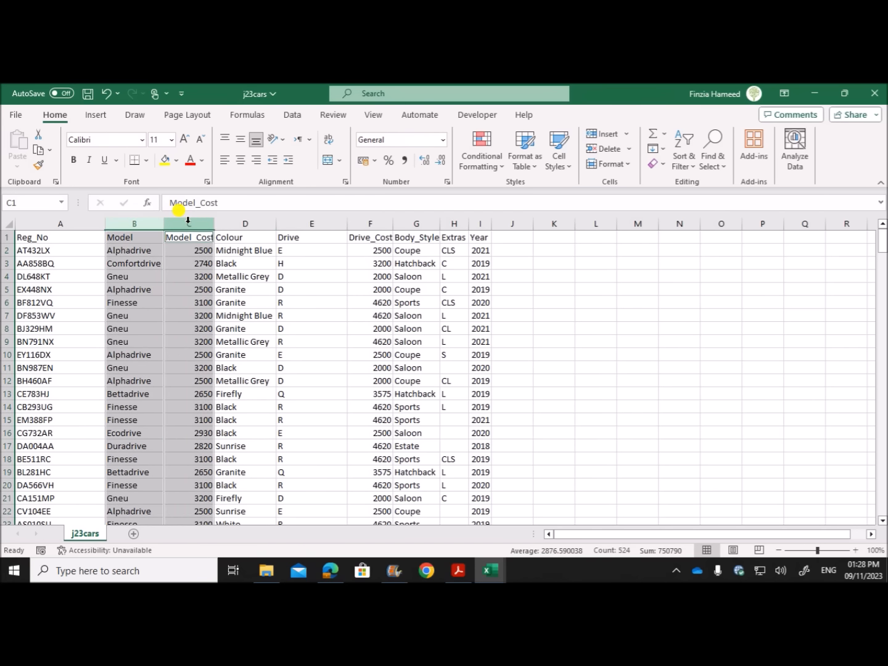
{"action": "left_click", "coordinate": [417, 224], "text": "ctrl"}
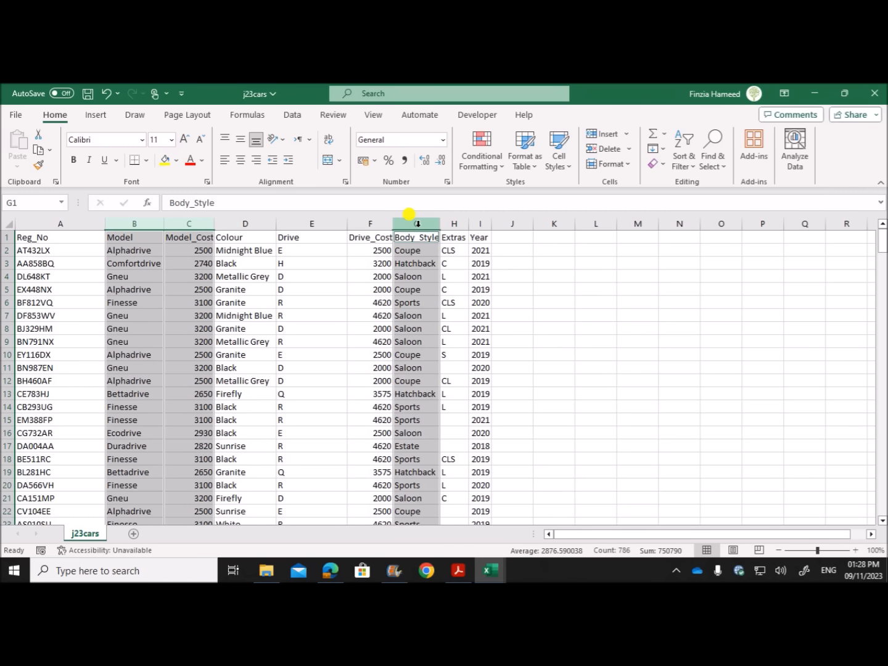
{"action": "key", "text": "ctrl+c"}
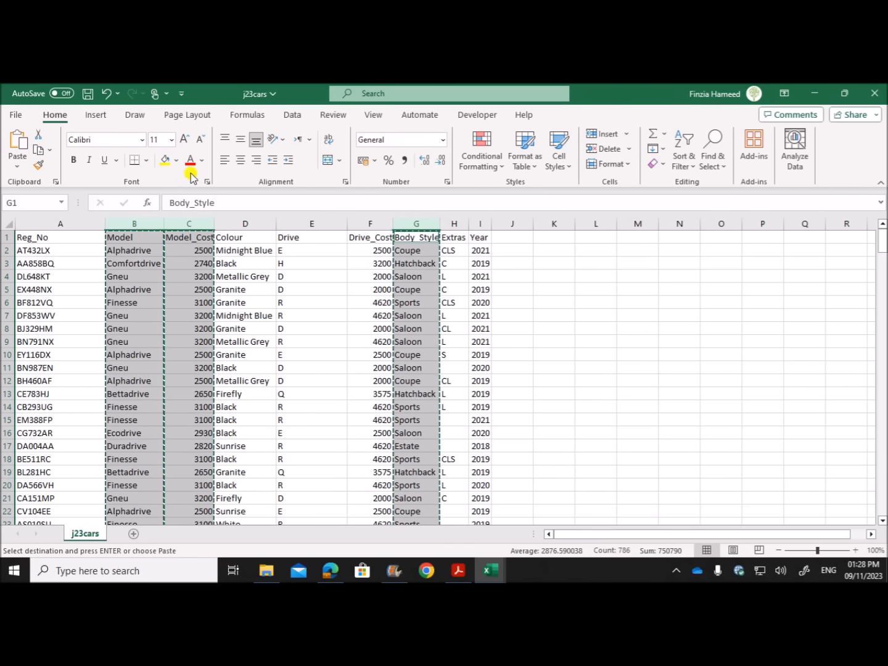
Paste the copied Model, Model_Cost and Body_Style columns into a new blank workbook and fit the column widths to their contents.
{"action": "left_click", "coordinate": [16, 115]}
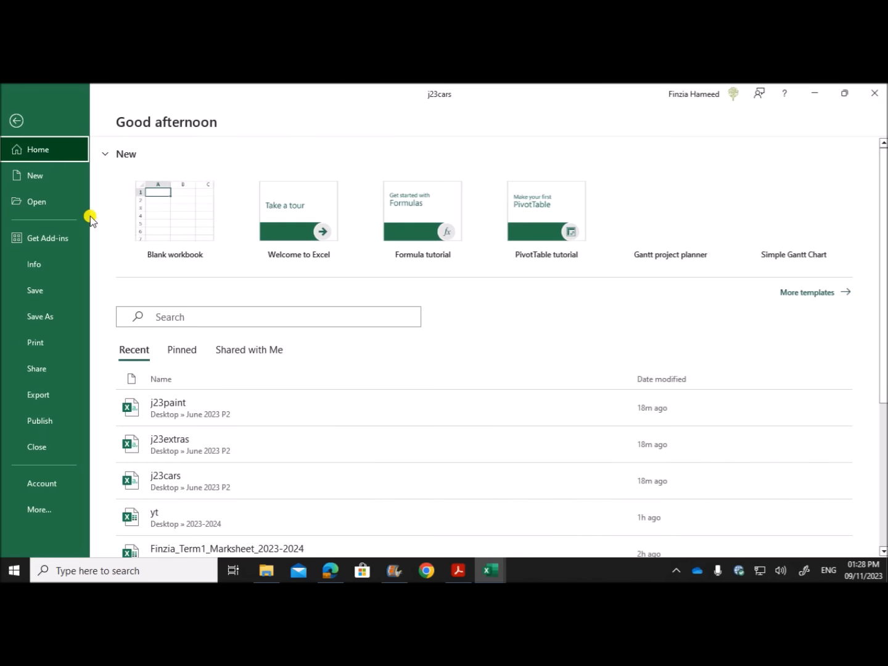
{"action": "left_click", "coordinate": [185, 206]}
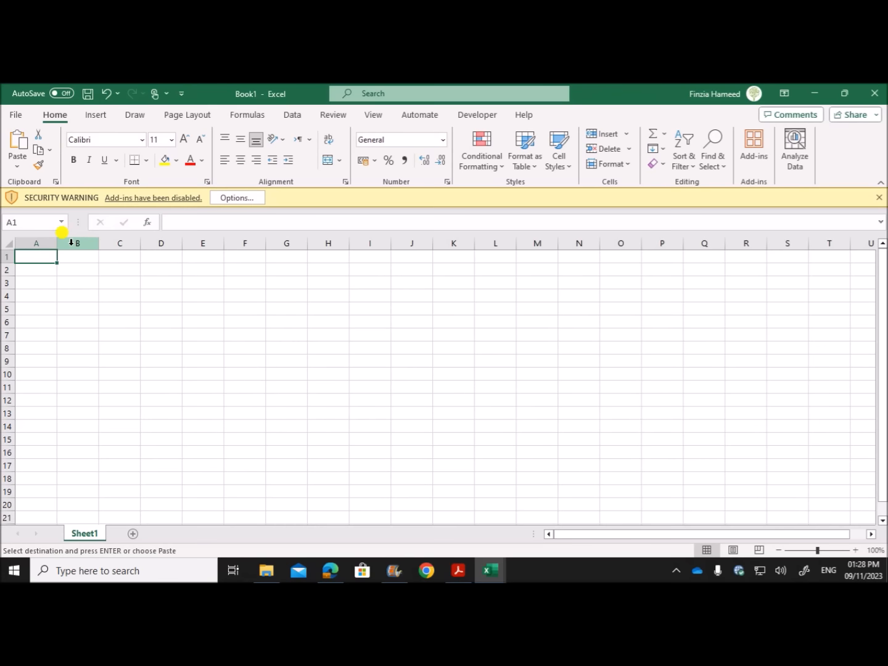
{"action": "key", "text": "ctrl+v"}
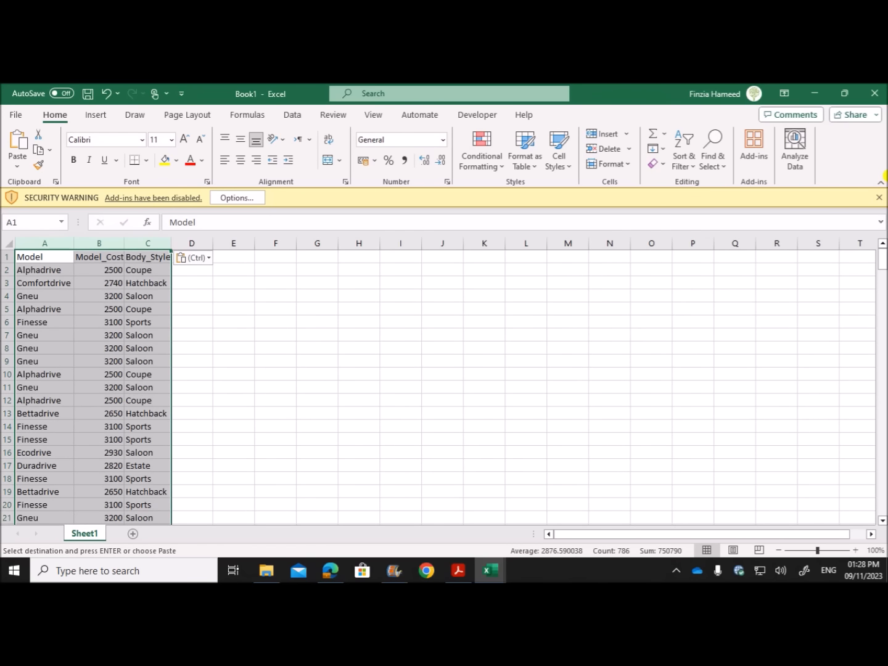
{"action": "left_click", "coordinate": [879, 198]}
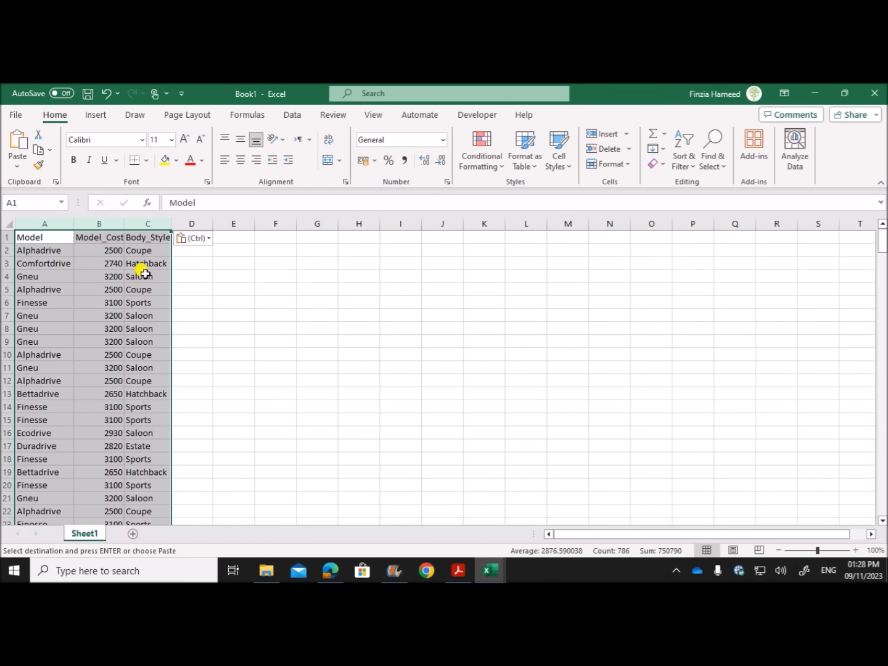
{"action": "double_click", "coordinate": [122, 221]}
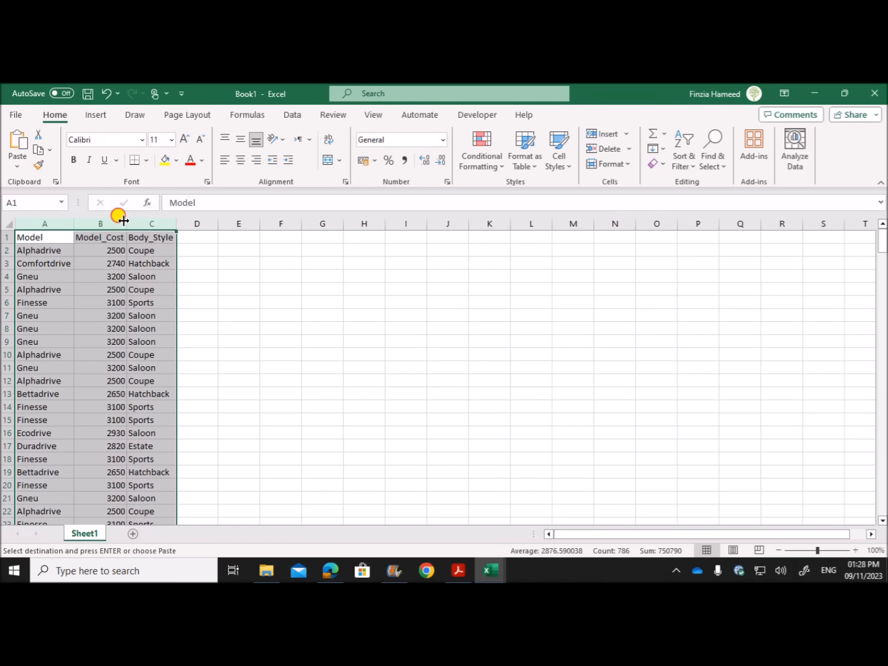
{"action": "left_click", "coordinate": [152, 337]}
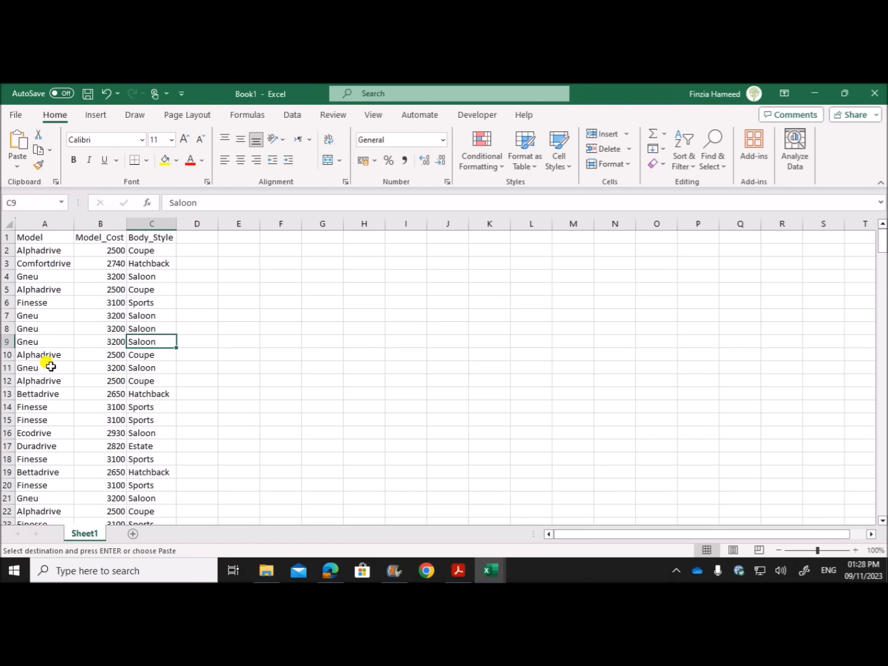
Remove duplicate rows from the model table, comparing Model, Model_Cost and Body_Style with the first row treated as headers.
{"action": "left_click", "coordinate": [136, 303]}
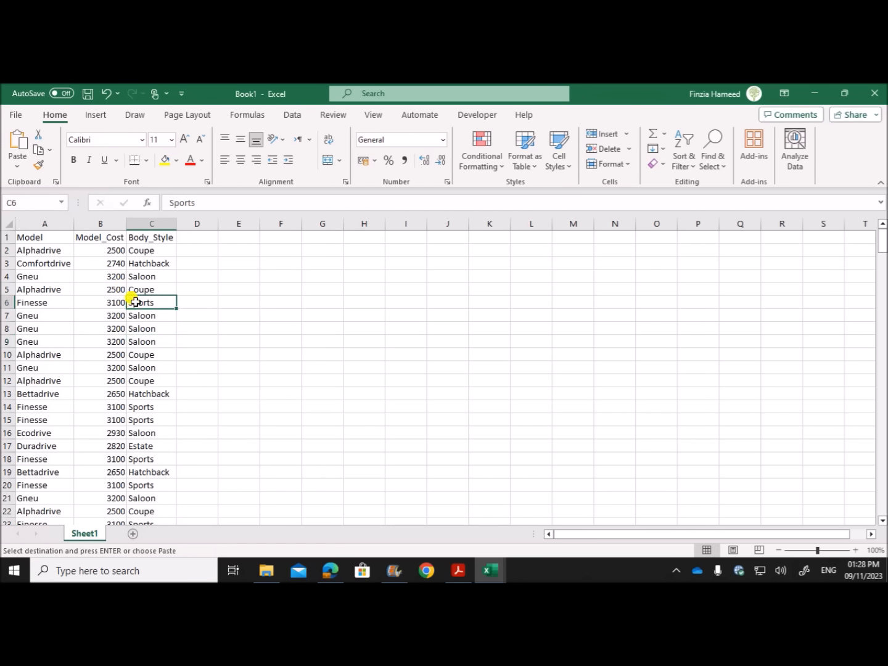
{"action": "left_click", "coordinate": [292, 116]}
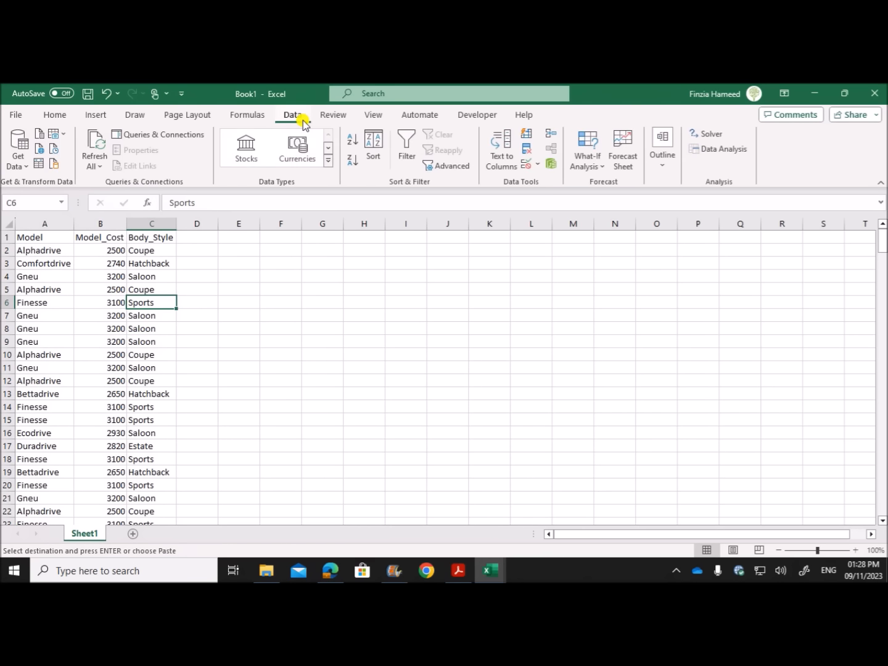
{"action": "left_click", "coordinate": [527, 150]}
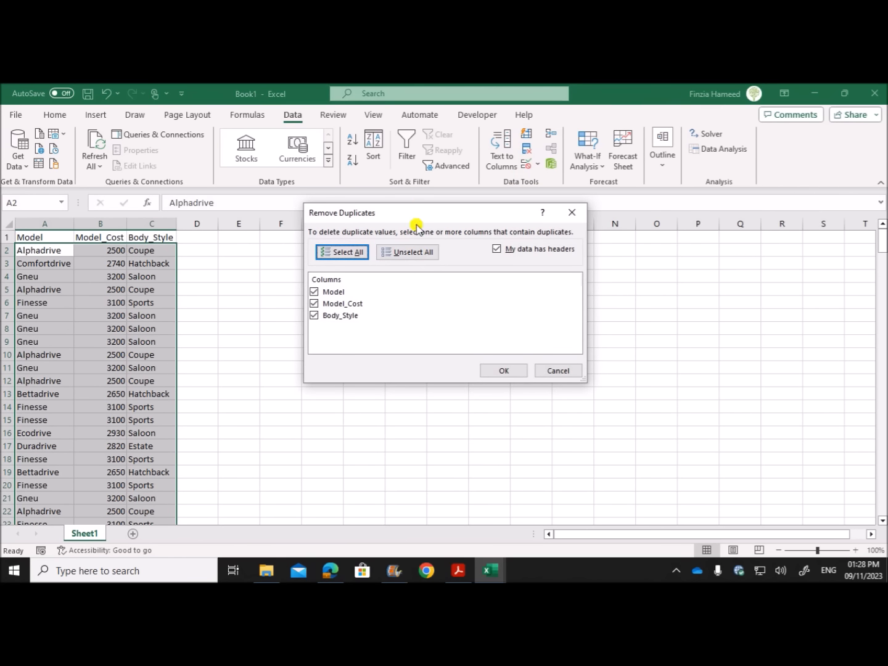
{"action": "left_click_drag", "start_coordinate": [418, 217], "coordinate": [393, 211]}
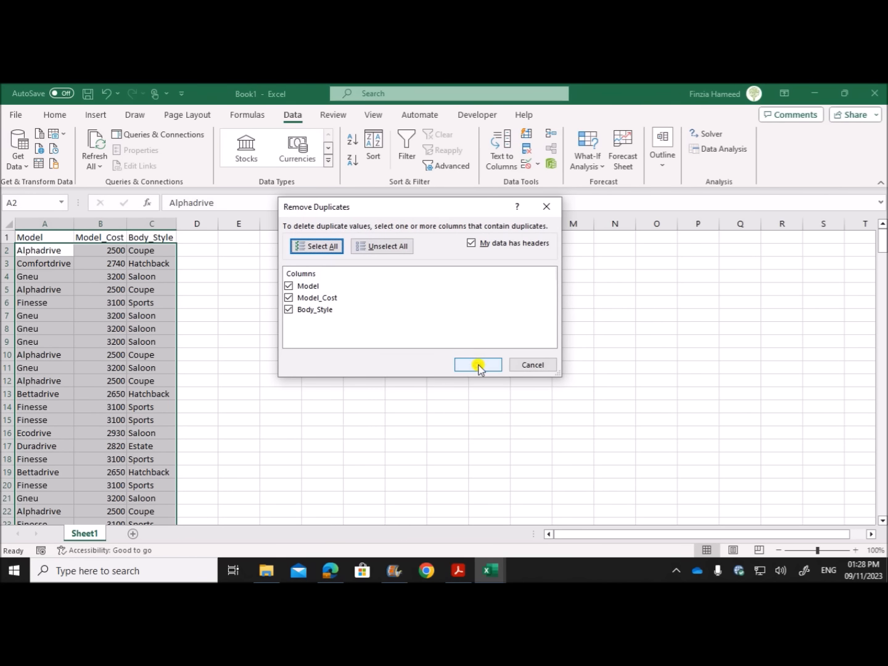
{"action": "left_click", "coordinate": [479, 365]}
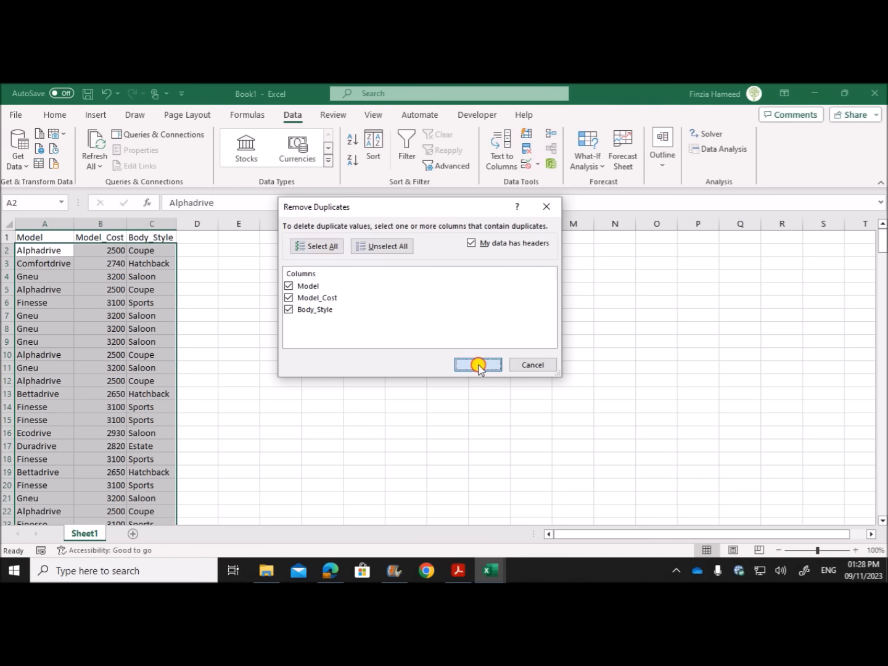
{"action": "left_click", "coordinate": [447, 363]}
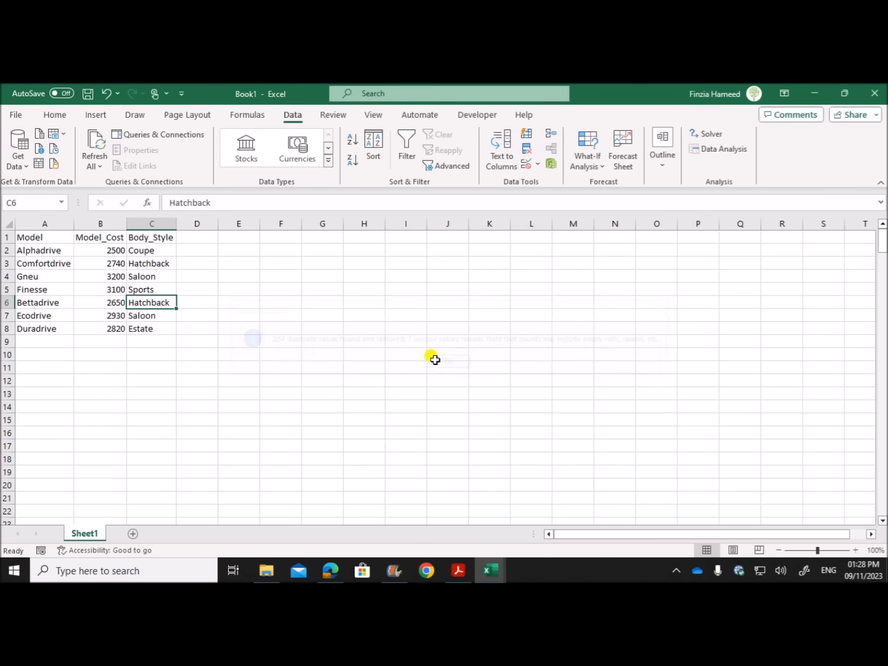
{"action": "left_click", "coordinate": [233, 303]}
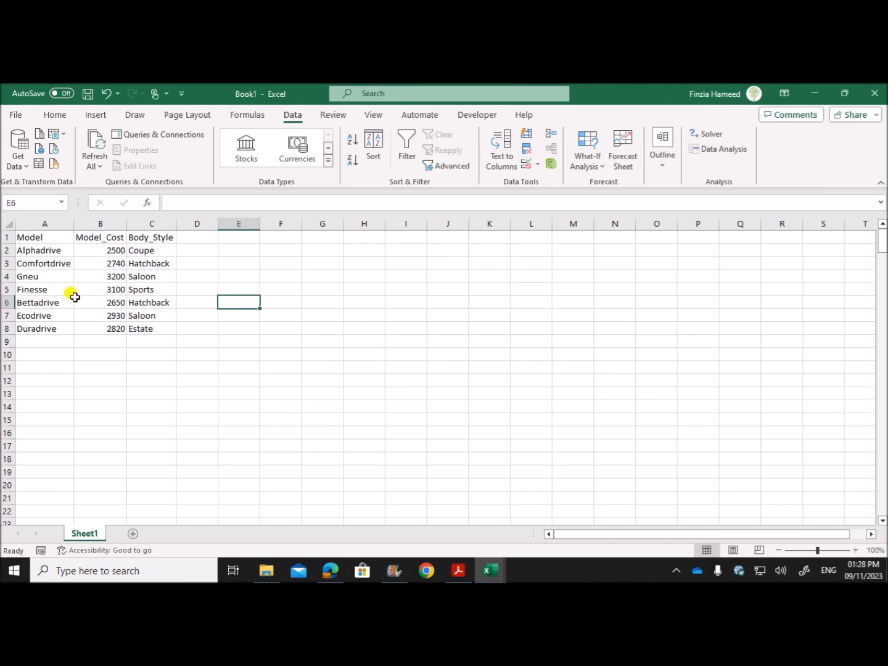
{"action": "left_click", "coordinate": [309, 352]}
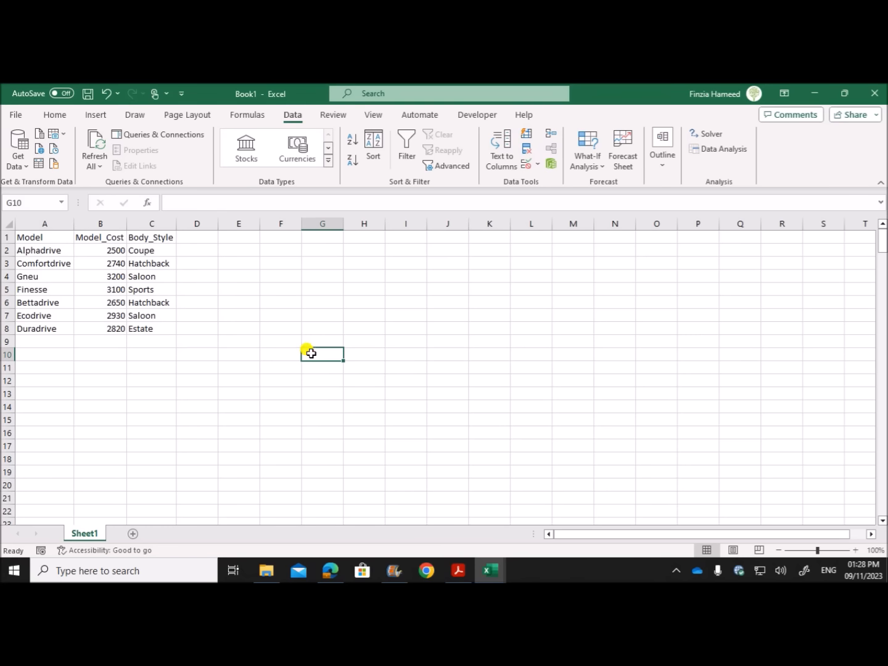
{"action": "left_click", "coordinate": [144, 300]}
{"action": "left_click", "coordinate": [39, 238]}
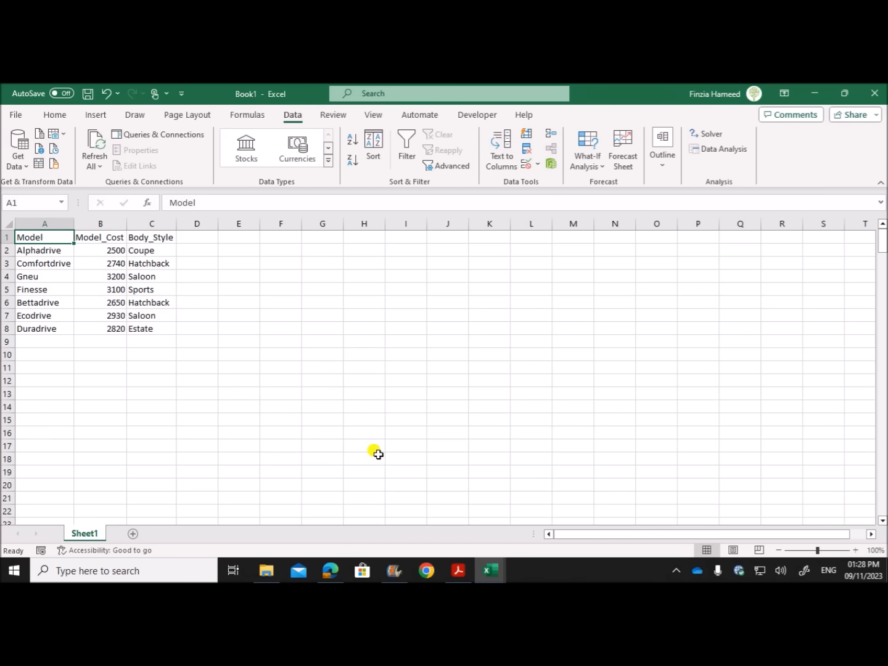
Return to the j23cars workbook and delete its Model_Cost and Body_Style columns (C and G).
{"action": "mouse_move", "coordinate": [493, 572]}
{"action": "left_click", "coordinate": [299, 521]}
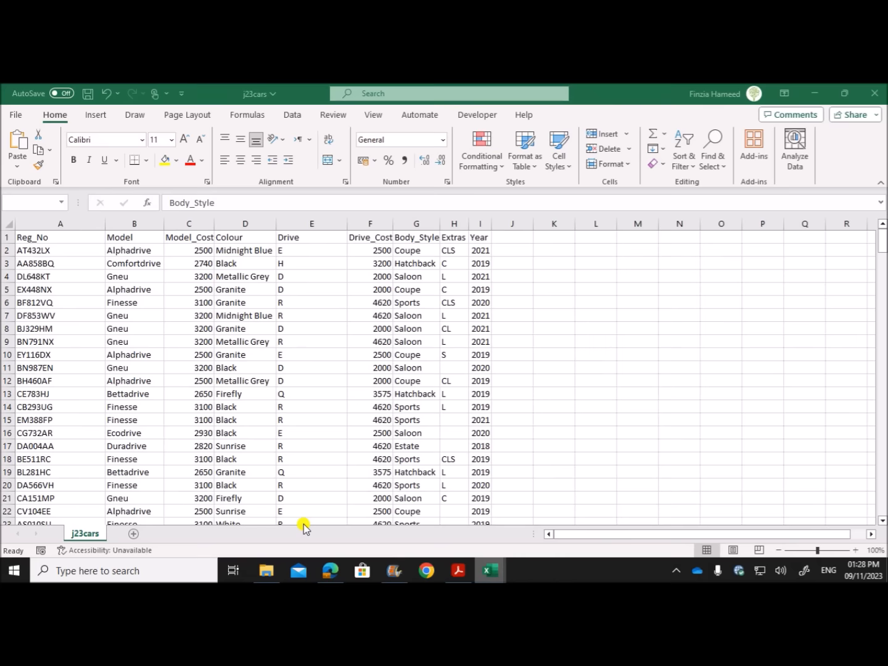
{"action": "left_click", "coordinate": [158, 323]}
{"action": "left_click", "coordinate": [137, 249]}
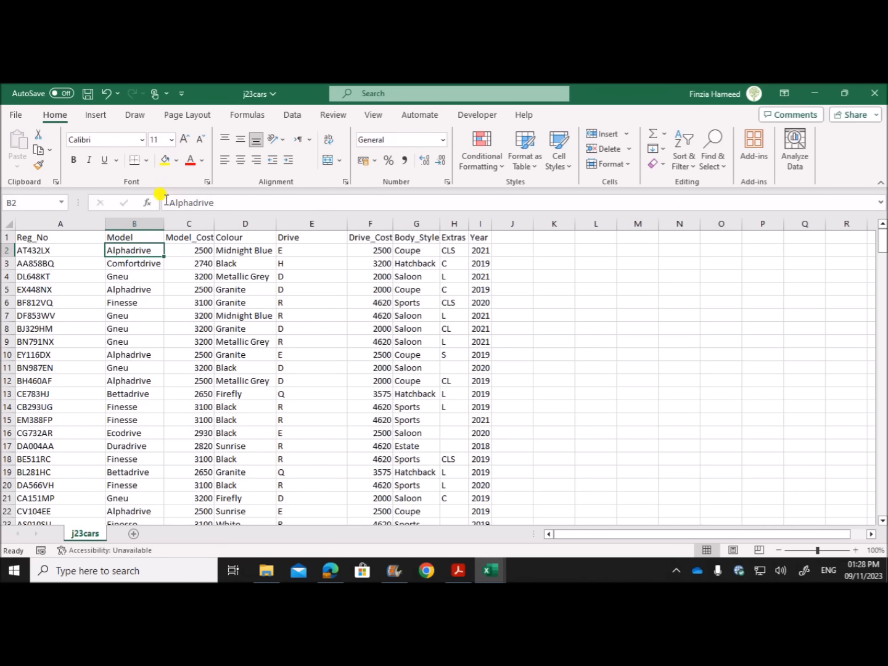
{"action": "left_click", "coordinate": [189, 224]}
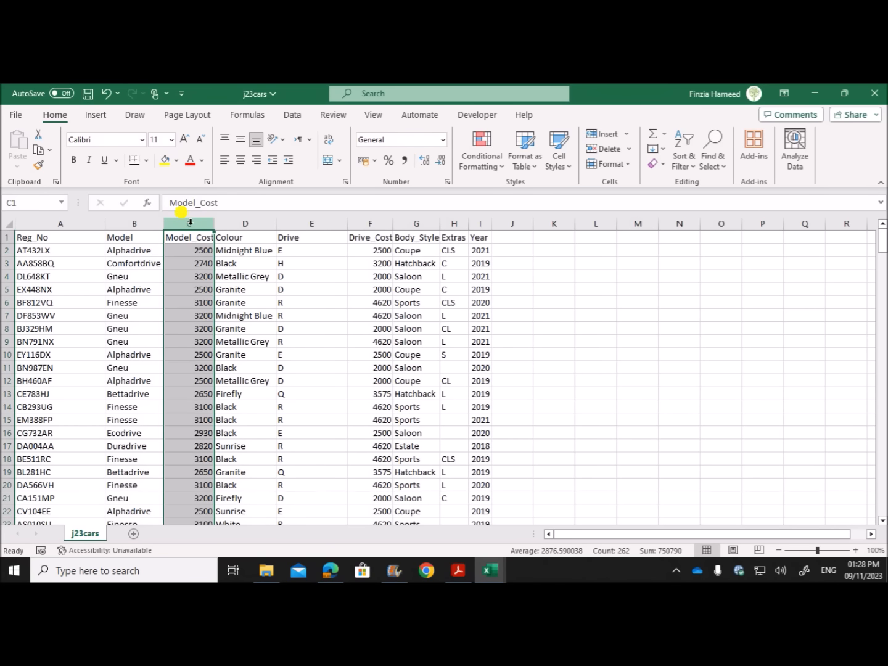
{"action": "left_click", "coordinate": [420, 224], "text": "ctrl"}
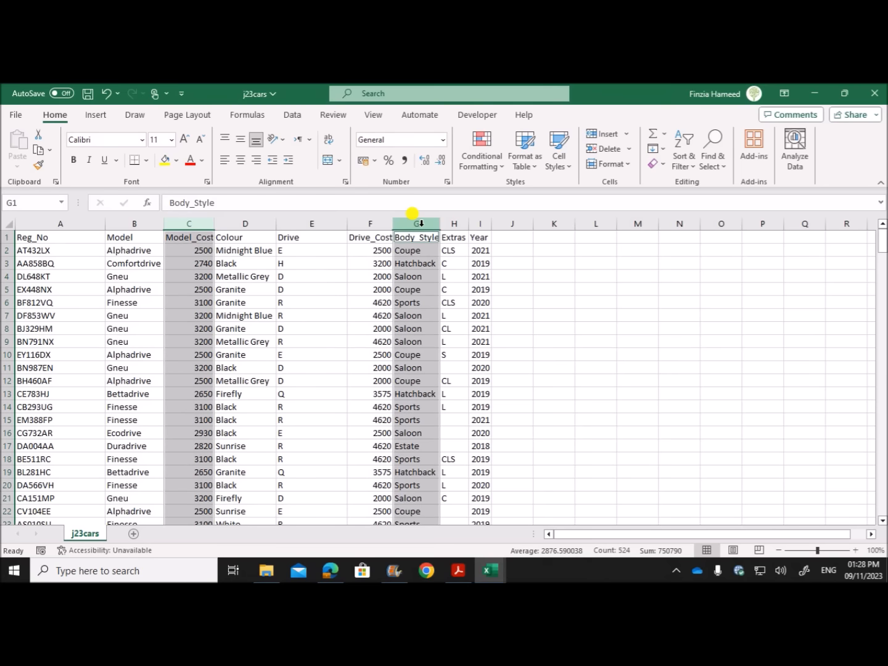
{"action": "right_click", "coordinate": [420, 223]}
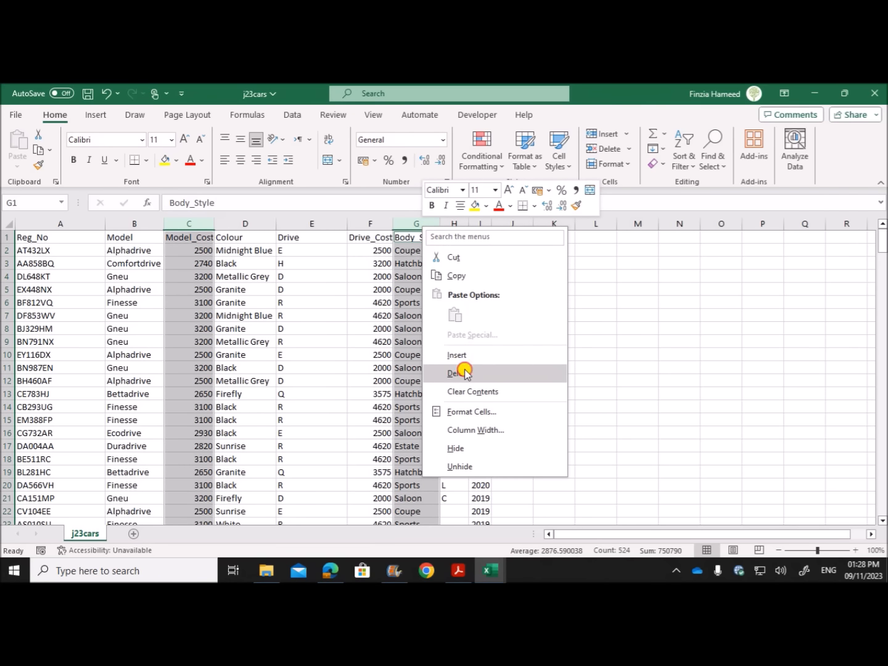
{"action": "left_click", "coordinate": [465, 373]}
{"action": "left_click", "coordinate": [569, 355]}
{"action": "left_click", "coordinate": [457, 381]}
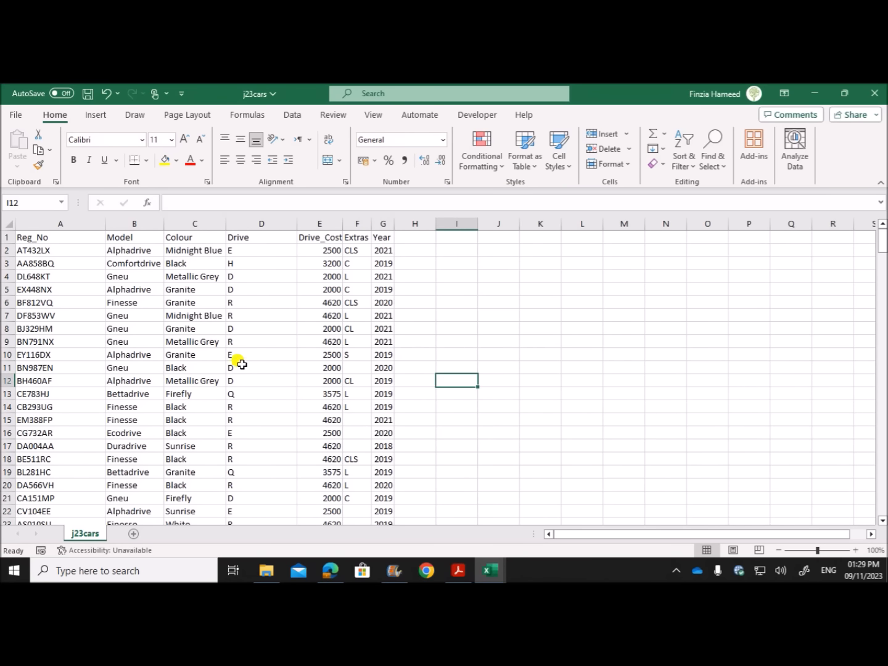
Try to copy the Drive and Drive_Cost columns of j23cars as a multiple selection.
{"action": "left_click", "coordinate": [274, 310]}
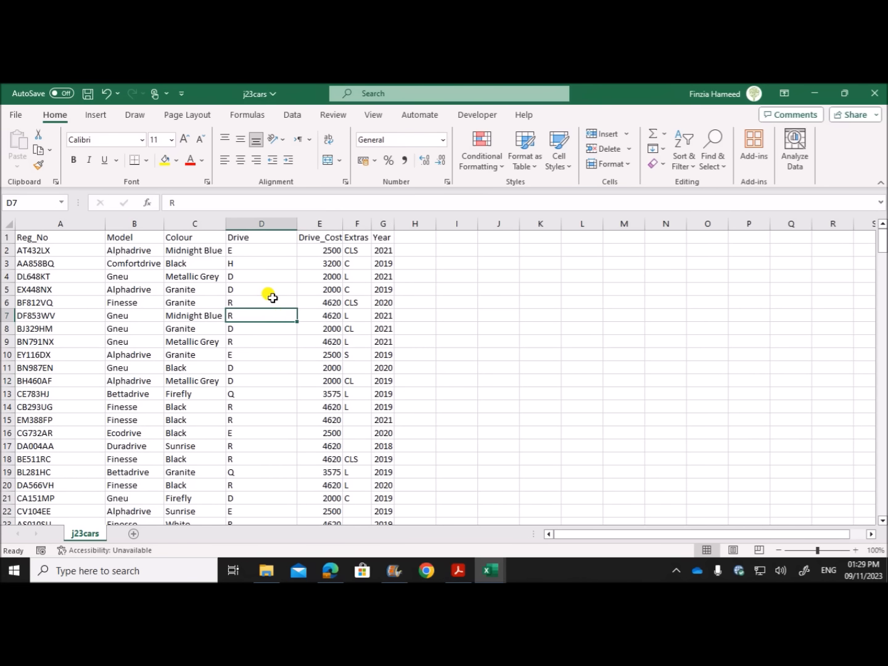
{"action": "left_click", "coordinate": [259, 222]}
{"action": "left_click", "coordinate": [323, 223], "text": "ctrl"}
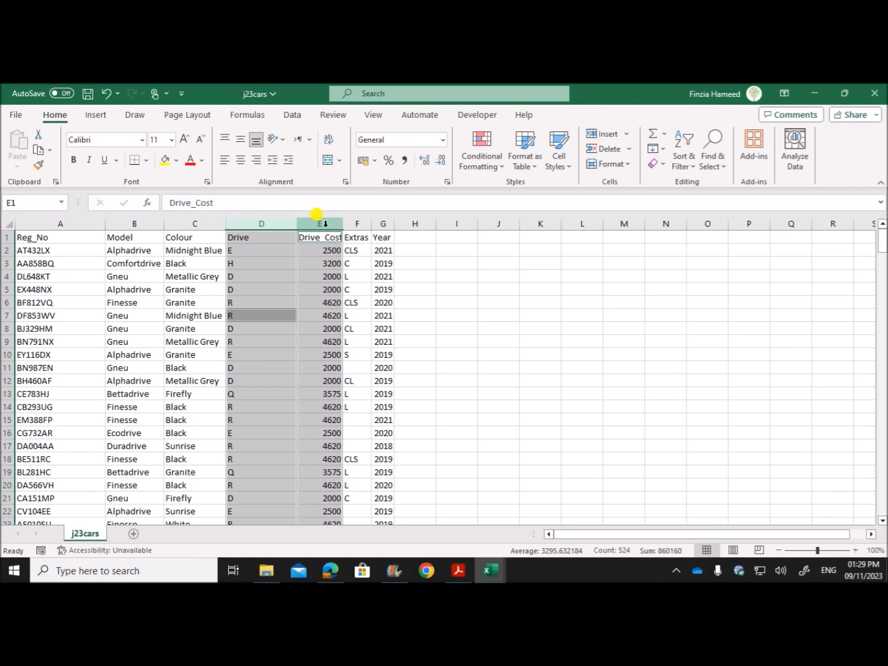
{"action": "right_click", "coordinate": [326, 224]}
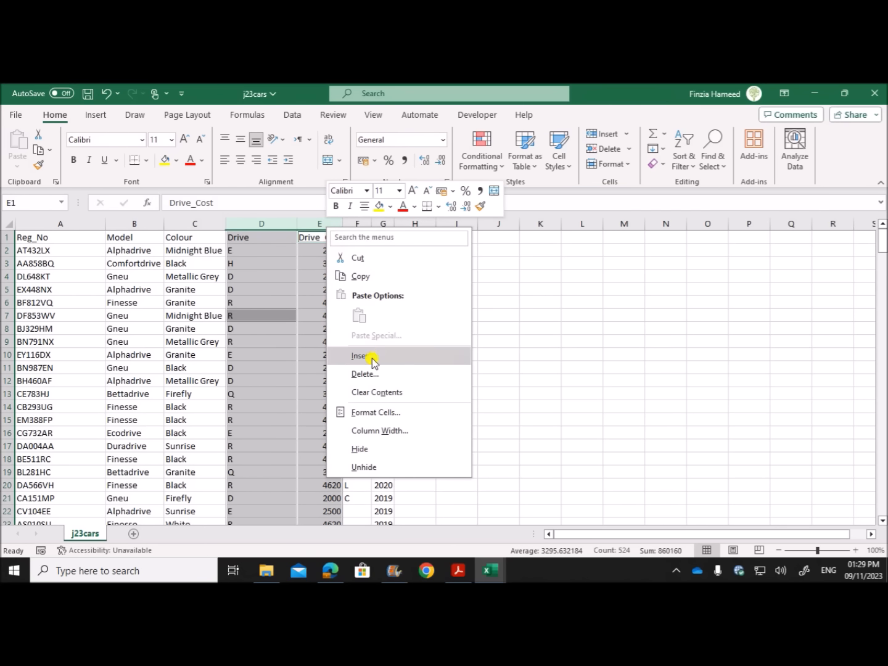
{"action": "left_click", "coordinate": [377, 278]}
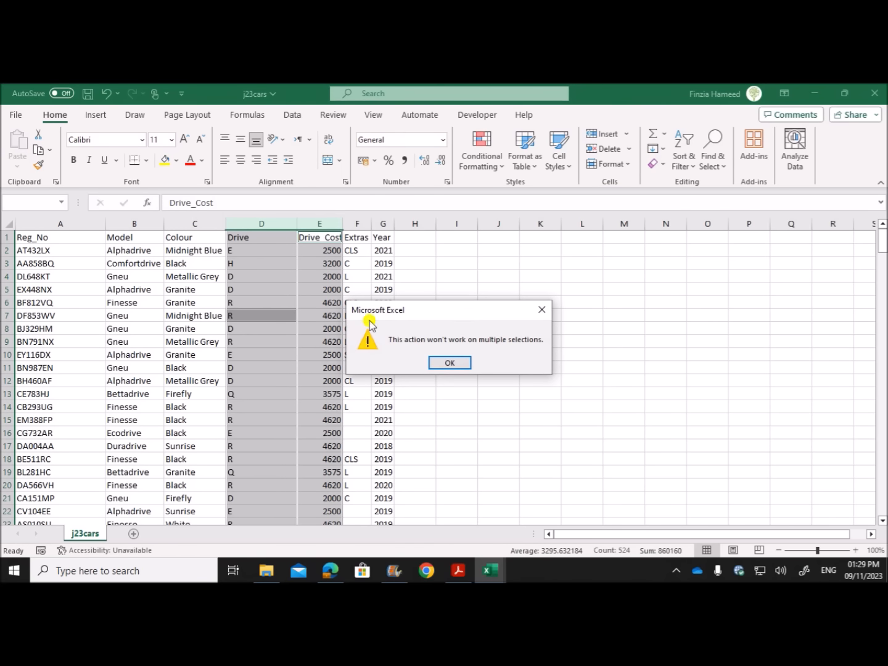
{"action": "left_click", "coordinate": [447, 370]}
{"action": "left_click", "coordinate": [426, 418]}
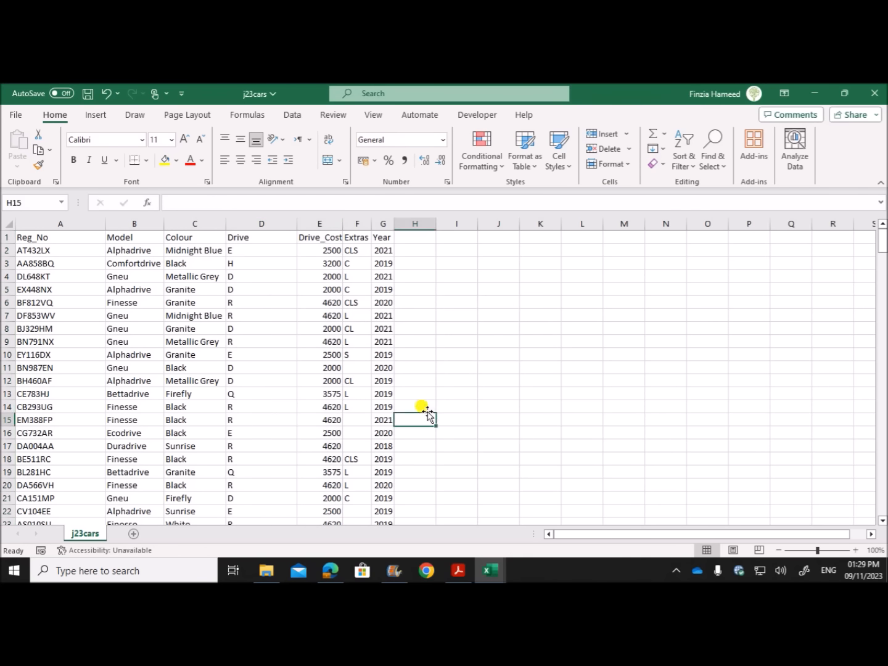
Copy the adjacent Drive and Drive_Cost columns (D and E) of j23cars as one continuous range.
{"action": "left_click", "coordinate": [272, 224]}
{"action": "left_click_drag", "start_coordinate": [271, 223], "coordinate": [303, 224]}
{"action": "right_click", "coordinate": [313, 227]}
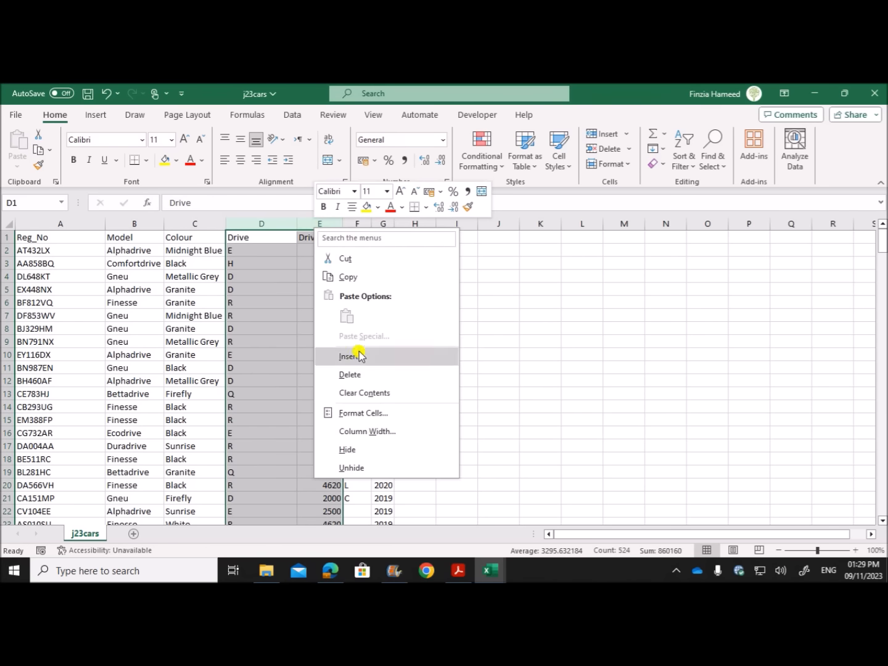
{"action": "left_click", "coordinate": [364, 277]}
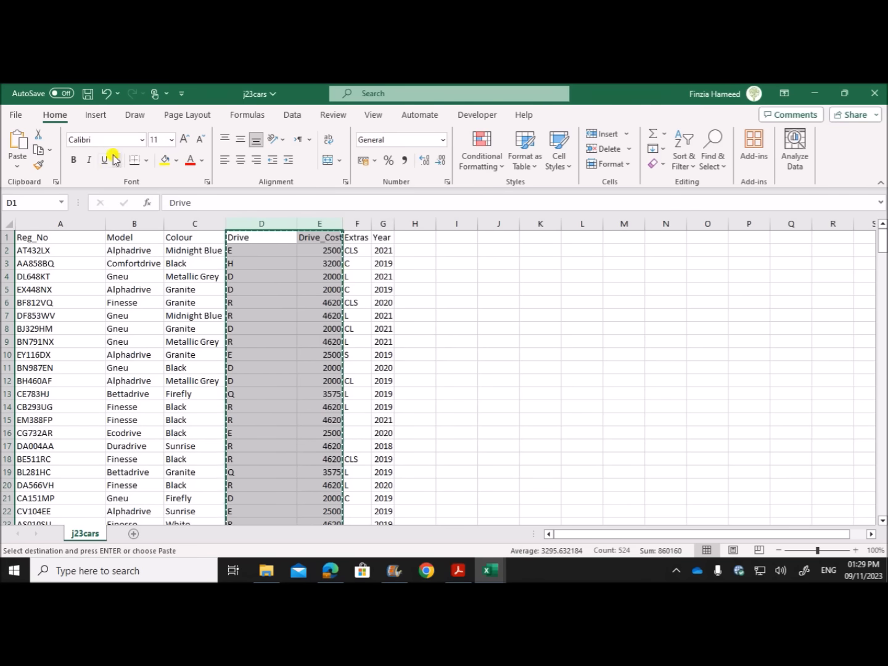
Paste the Drive and Drive_Cost columns into another new blank workbook and fit the Drive_Cost column to its contents.
{"action": "left_click", "coordinate": [17, 115]}
{"action": "left_click", "coordinate": [162, 209]}
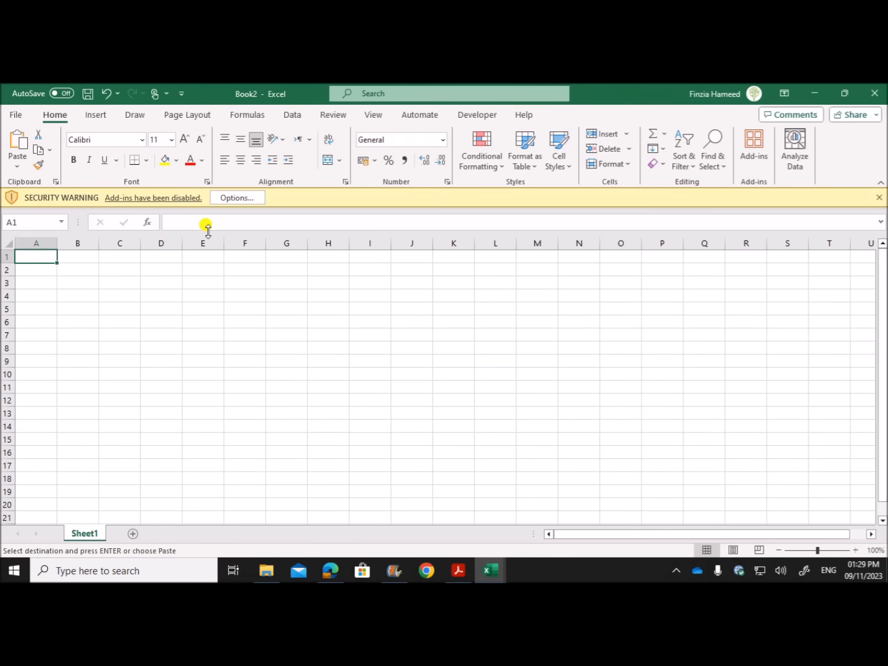
{"action": "key", "text": "ctrl+v"}
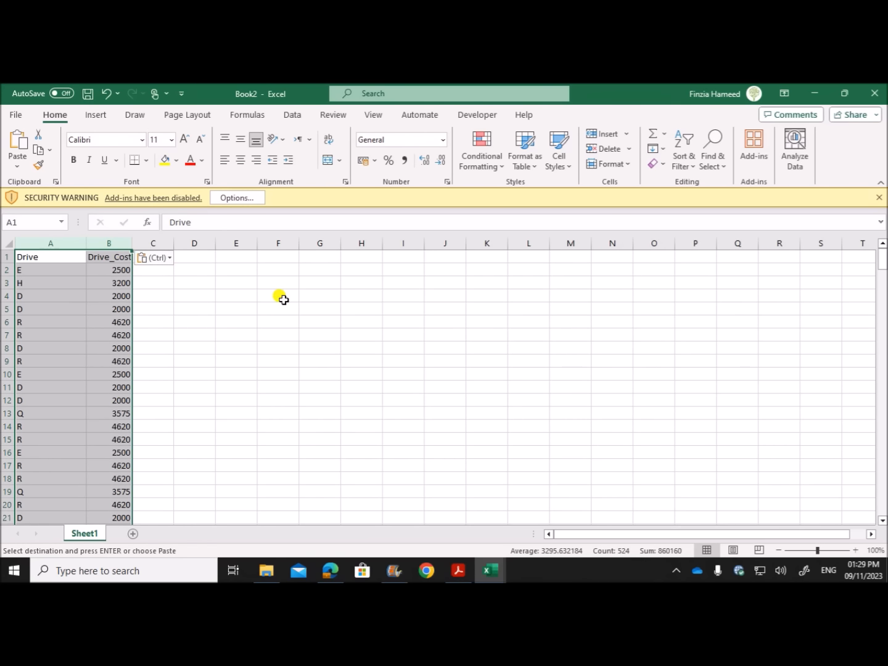
{"action": "left_click", "coordinate": [244, 360]}
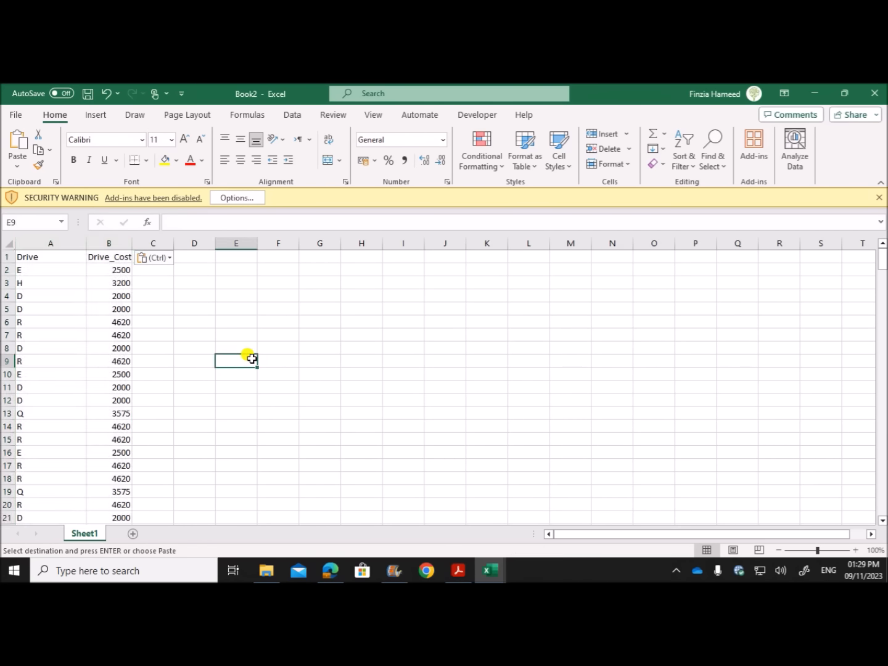
{"action": "double_click", "coordinate": [134, 243]}
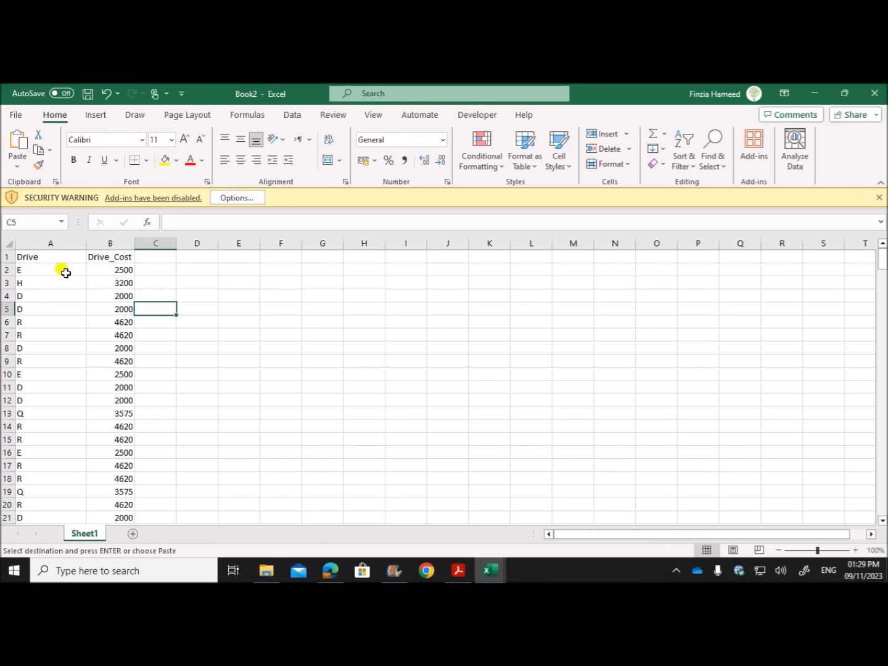
Rename the Drive header in cell A1 of the new drive table to D_Code.
{"action": "left_click", "coordinate": [46, 256]}
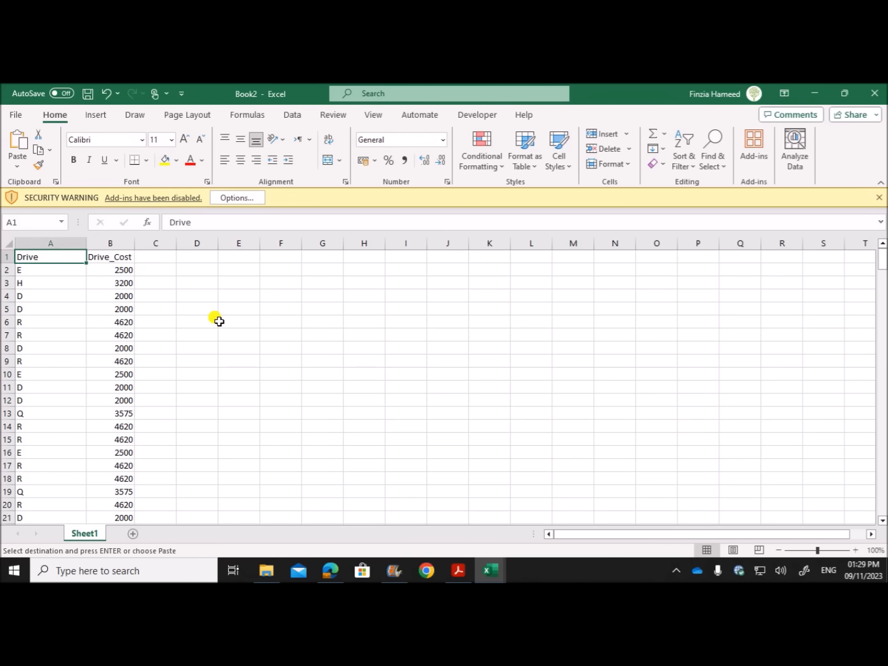
{"action": "type", "text": "D_Code"}
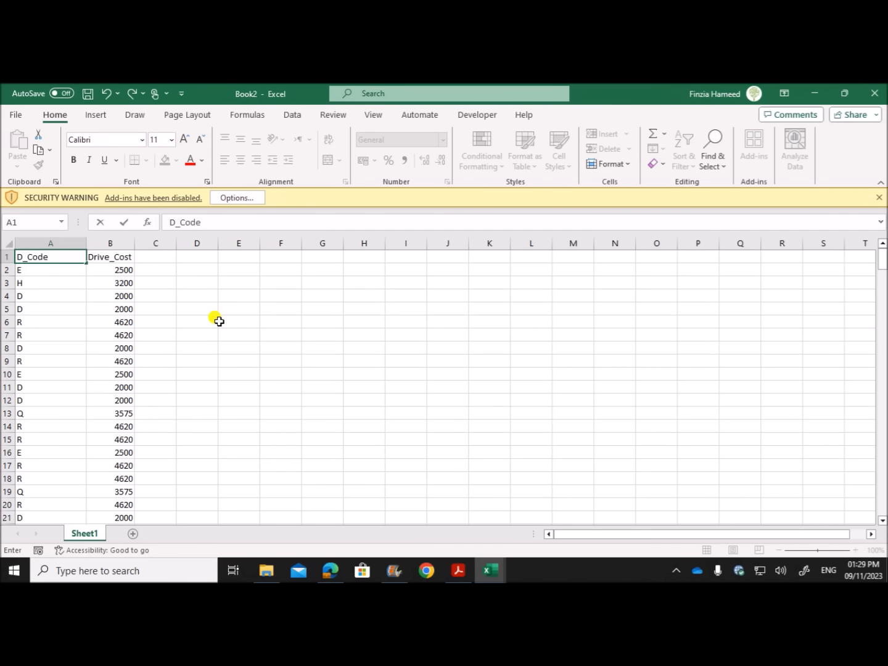
{"action": "left_click", "coordinate": [207, 379]}
{"action": "left_click", "coordinate": [97, 339]}
{"action": "left_click", "coordinate": [103, 322]}
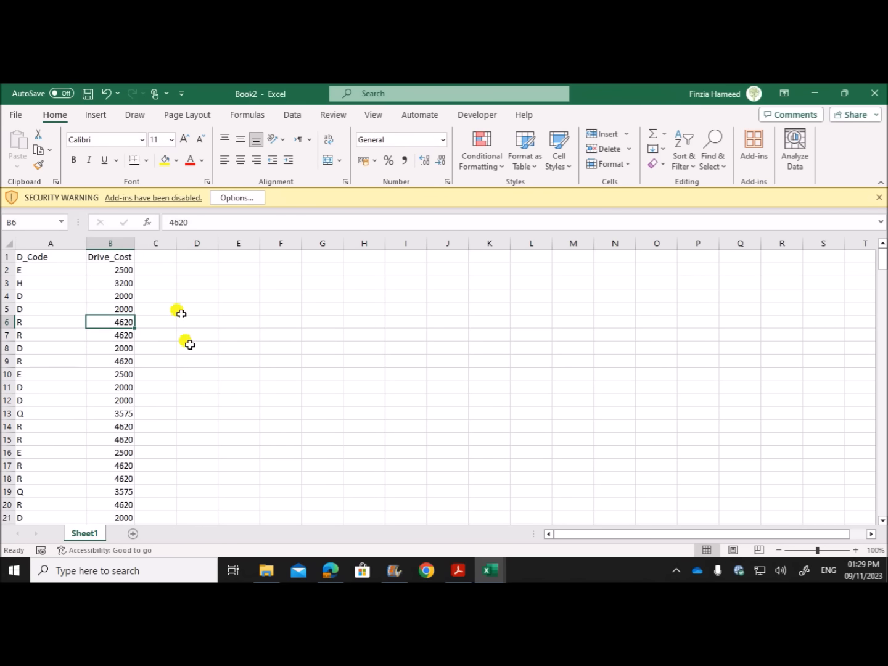
Remove the duplicate rows from the drive table, comparing both the D_Code and Drive_Cost columns.
{"action": "left_click", "coordinate": [47, 322]}
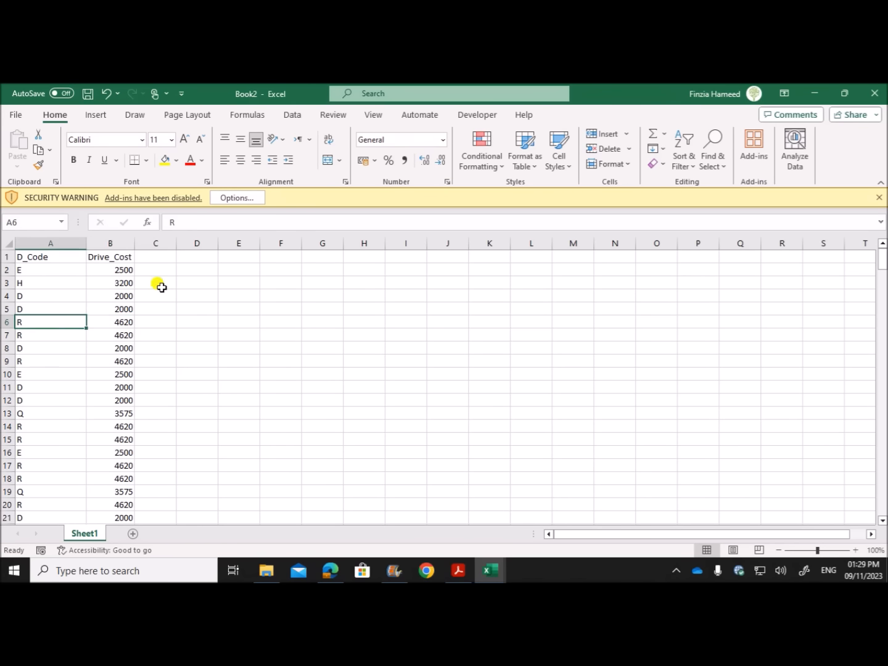
{"action": "left_click", "coordinate": [293, 115]}
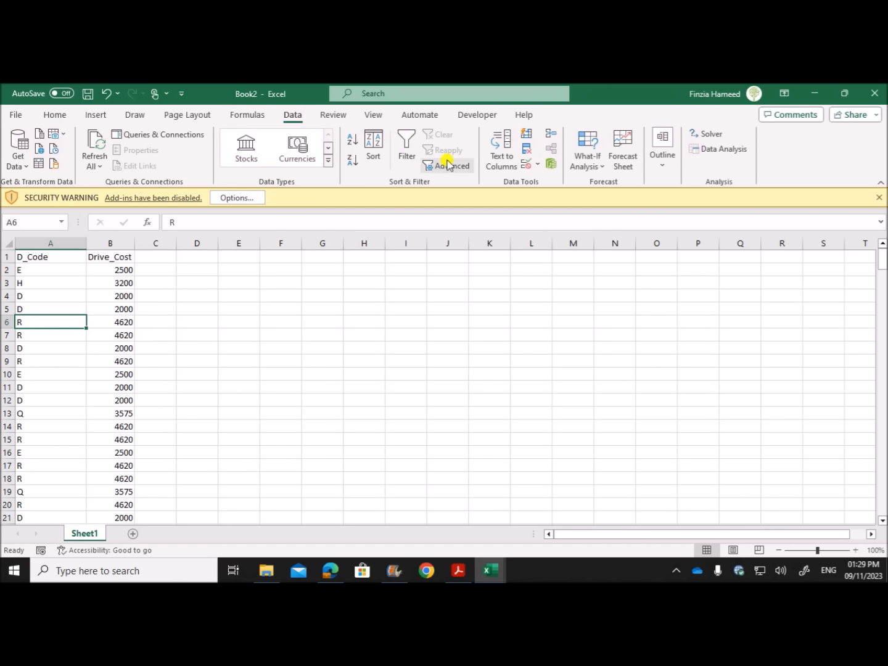
{"action": "left_click", "coordinate": [528, 149]}
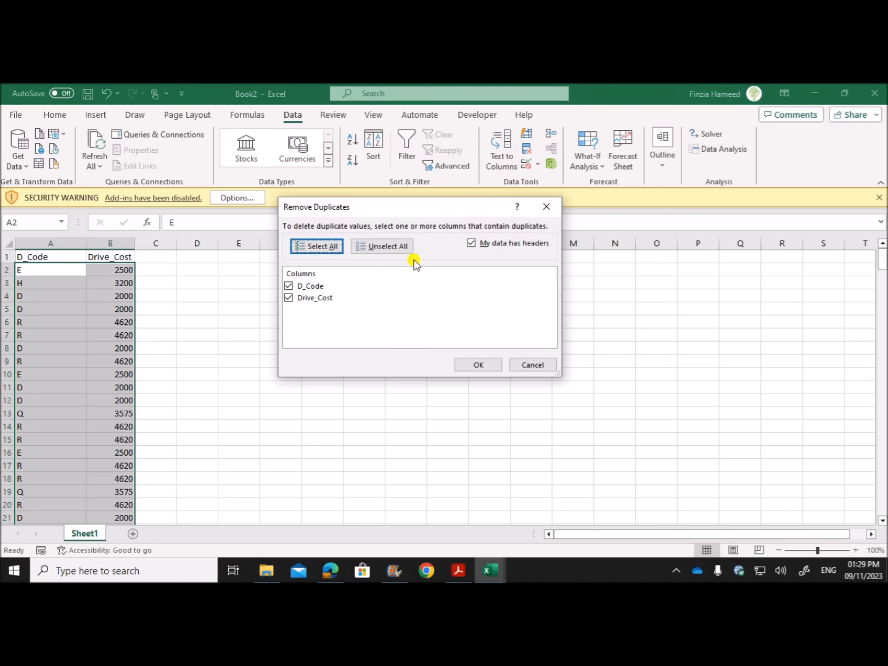
{"action": "left_click", "coordinate": [483, 365]}
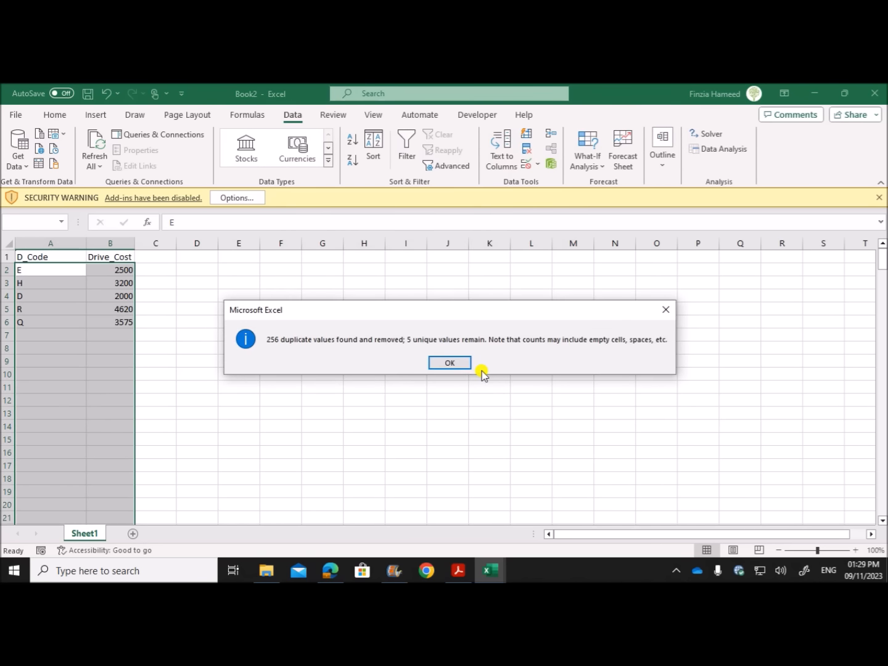
{"action": "left_click", "coordinate": [450, 363]}
{"action": "left_click", "coordinate": [98, 361]}
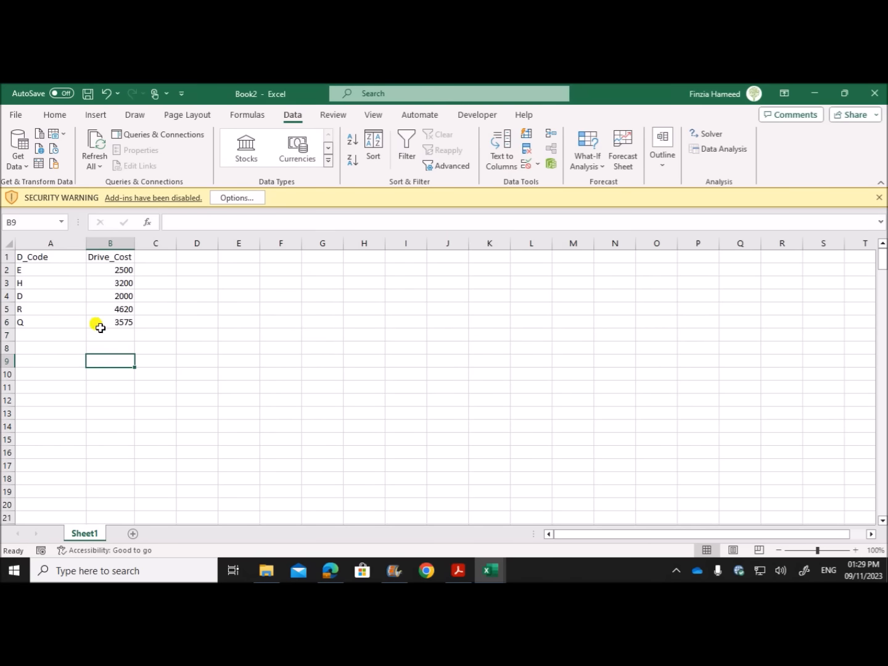
Insert a new column between D_Code and Drive_Cost and give it the header Drive in cell B1.
{"action": "right_click", "coordinate": [122, 241]}
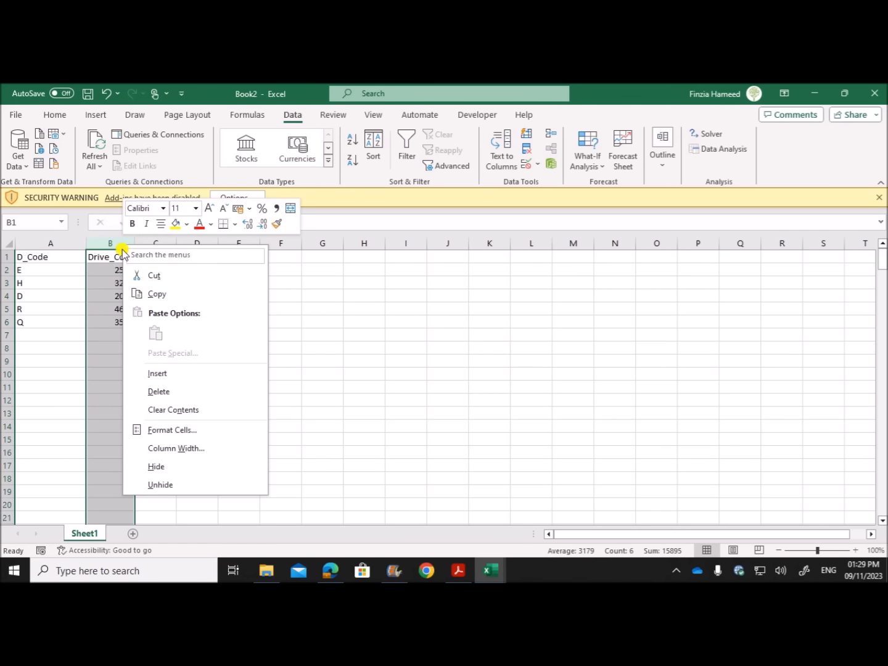
{"action": "left_click", "coordinate": [174, 374]}
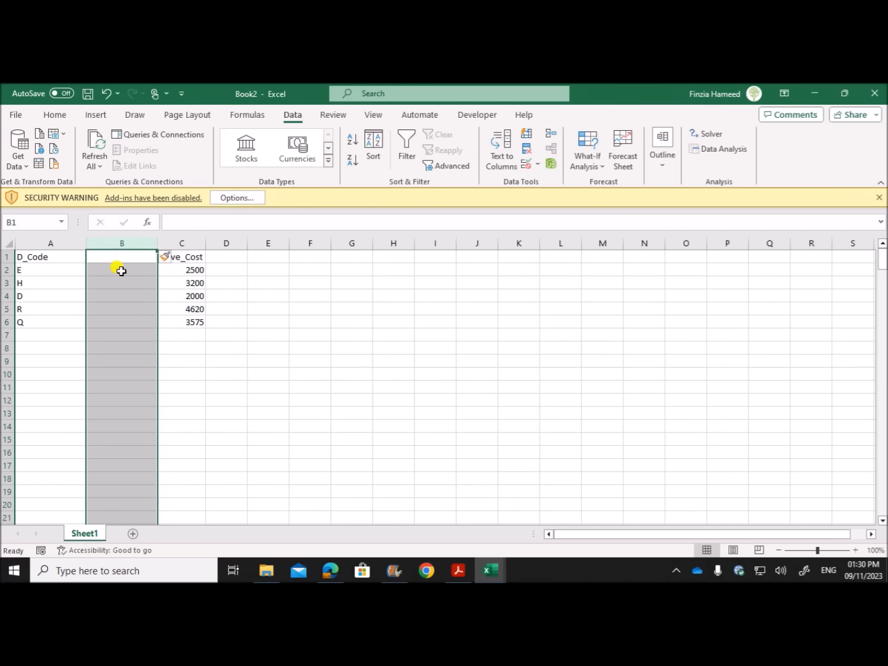
{"action": "left_click", "coordinate": [125, 257]}
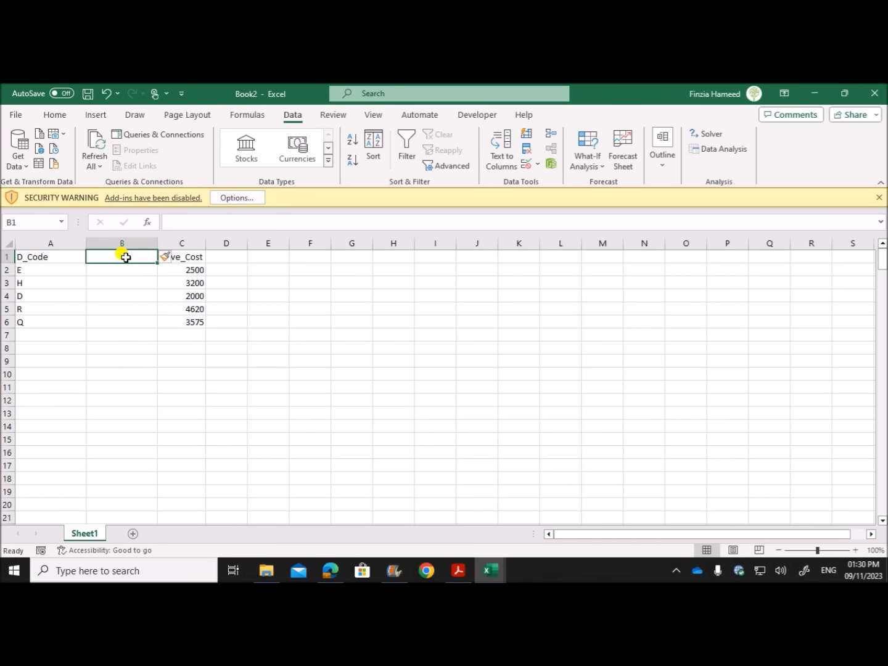
{"action": "type", "text": "Driv"}
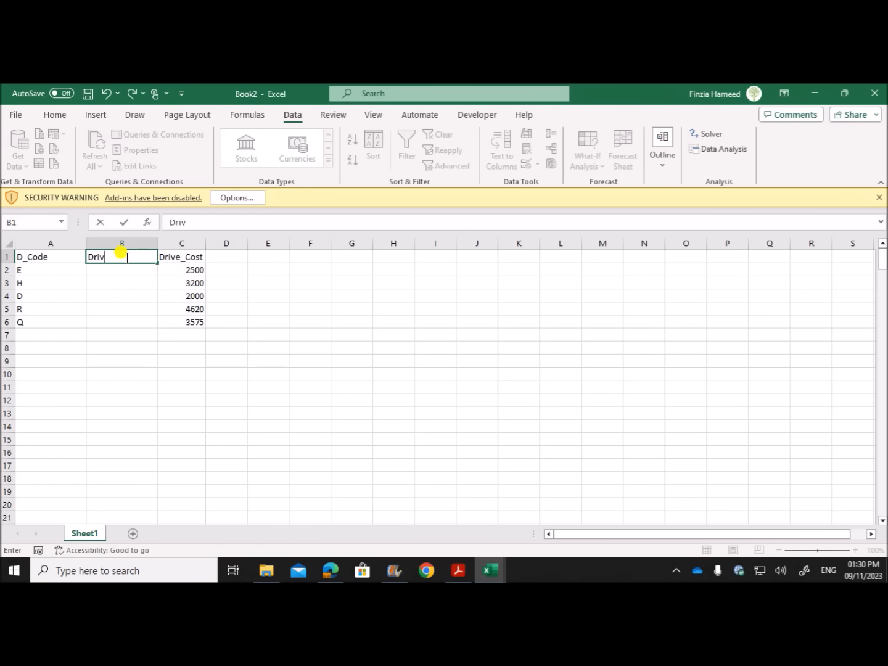
{"action": "type", "text": "e"}
{"action": "left_click", "coordinate": [135, 319]}
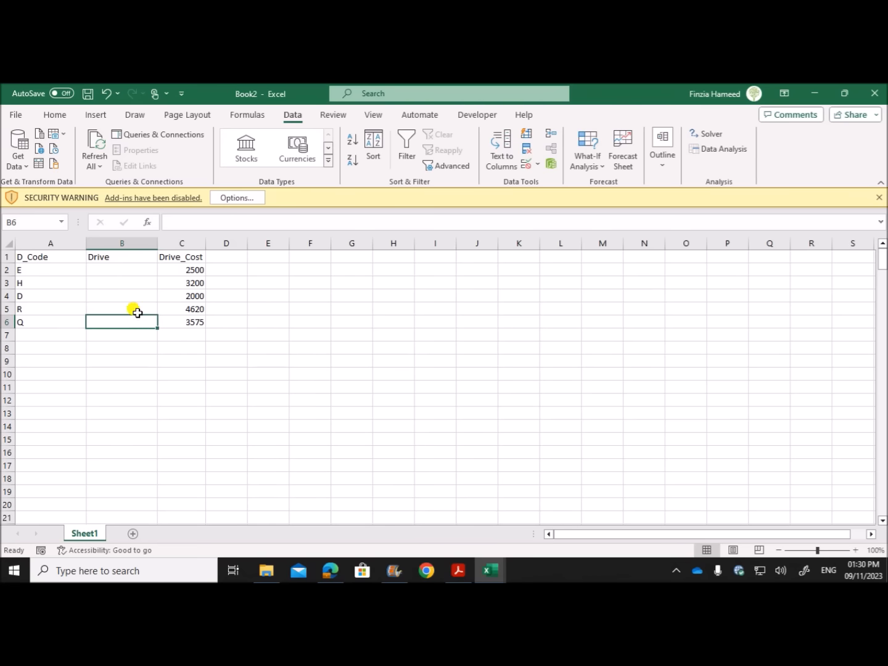
Copy the drive type Electric Cell from the 9626_s23_qp_02.pdf question paper in Edge into cell B2 of Book2, beside code E.
{"action": "left_click", "coordinate": [121, 269]}
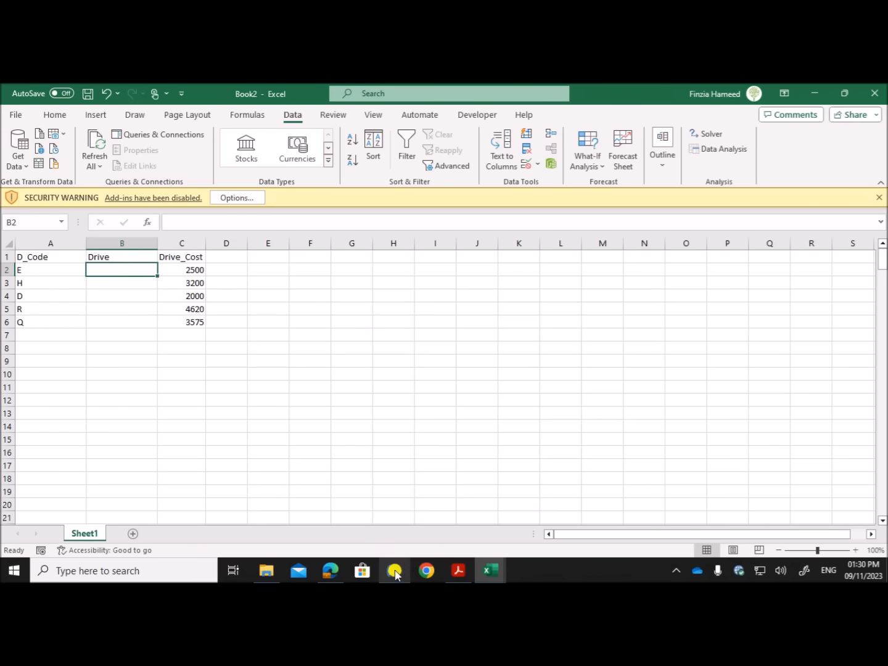
{"action": "left_click", "coordinate": [332, 568]}
{"action": "scroll", "coordinate": [338, 462], "scroll_direction": "up", "scroll_amount": 10}
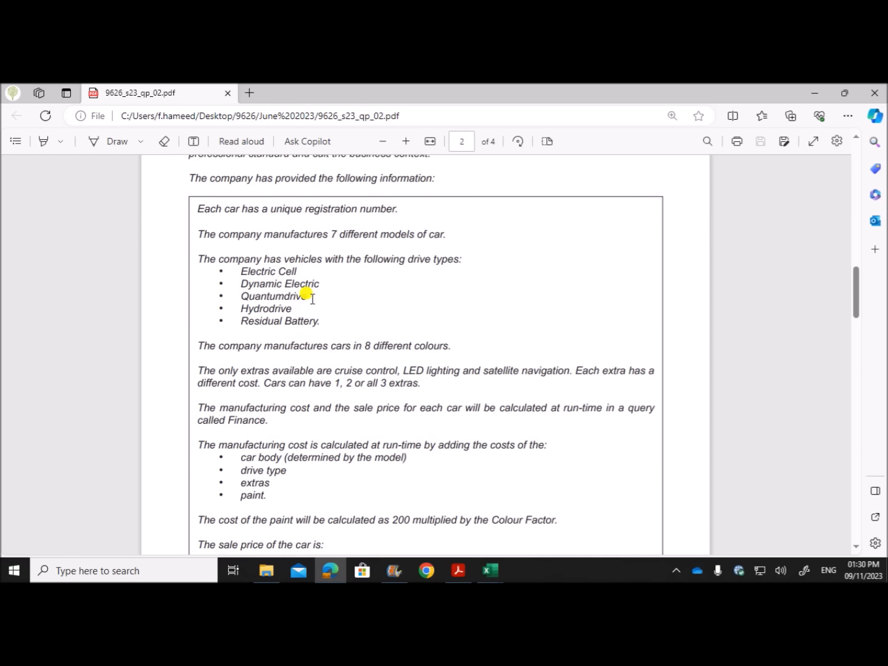
{"action": "left_click_drag", "start_coordinate": [243, 271], "coordinate": [301, 272]}
{"action": "key", "text": "ctrl+c"}
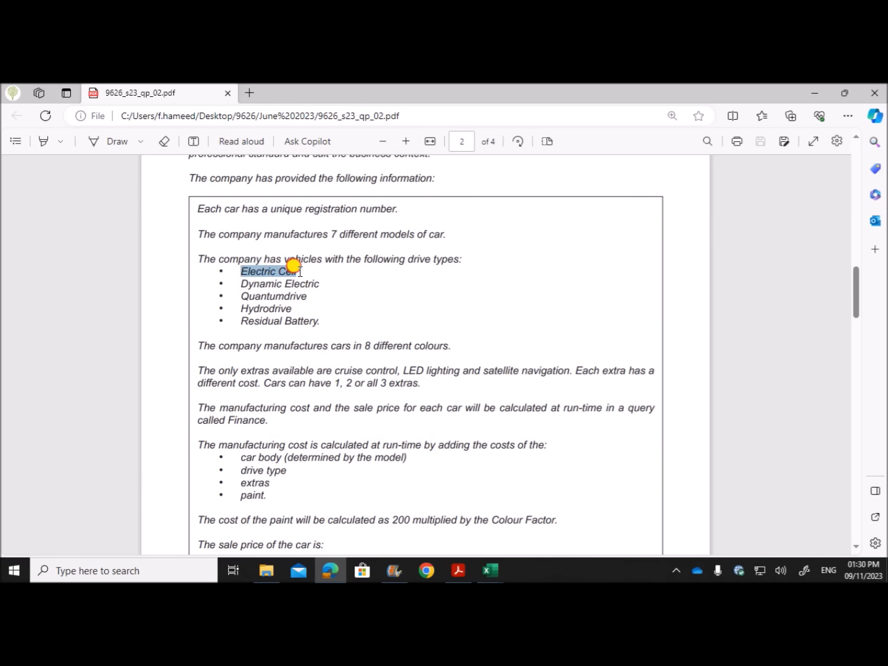
{"action": "left_click", "coordinate": [491, 571]}
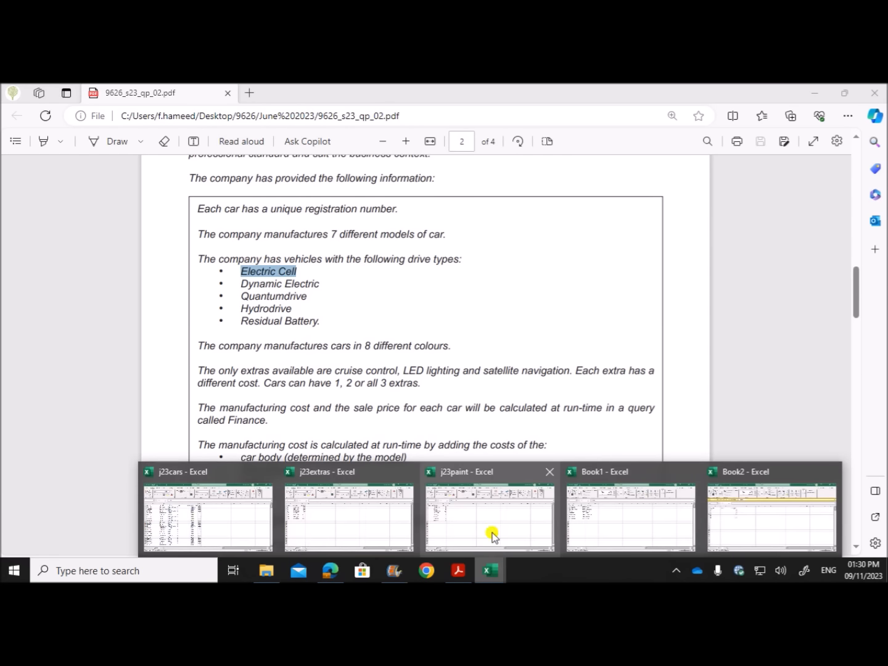
{"action": "left_click", "coordinate": [730, 526]}
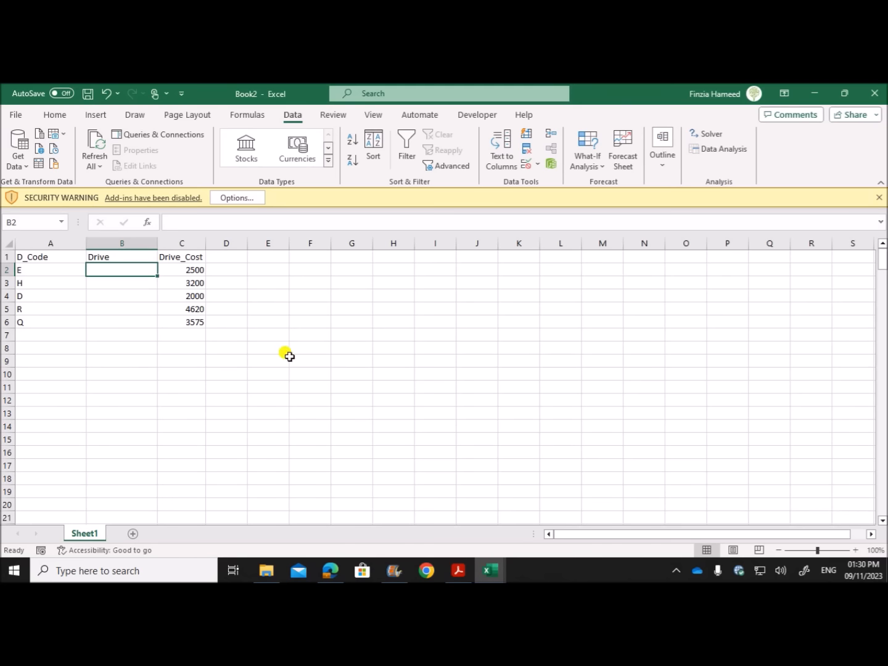
{"action": "double_click", "coordinate": [106, 266]}
{"action": "key", "text": "ctrl+v"}
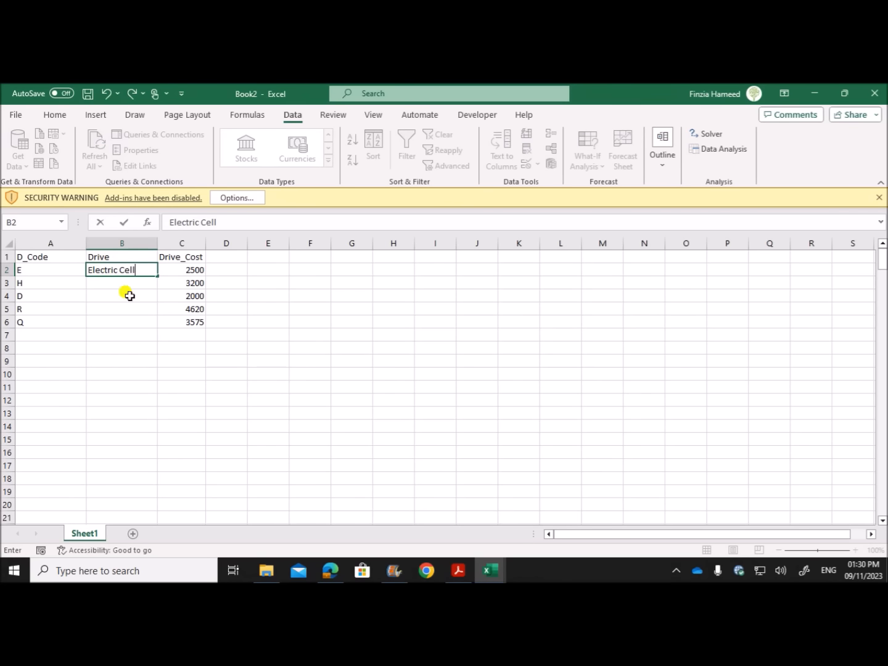
Copy the drive type Dynamic Electric from the question paper PDF into cell B4 of Book2, beside code D.
{"action": "left_click", "coordinate": [332, 570]}
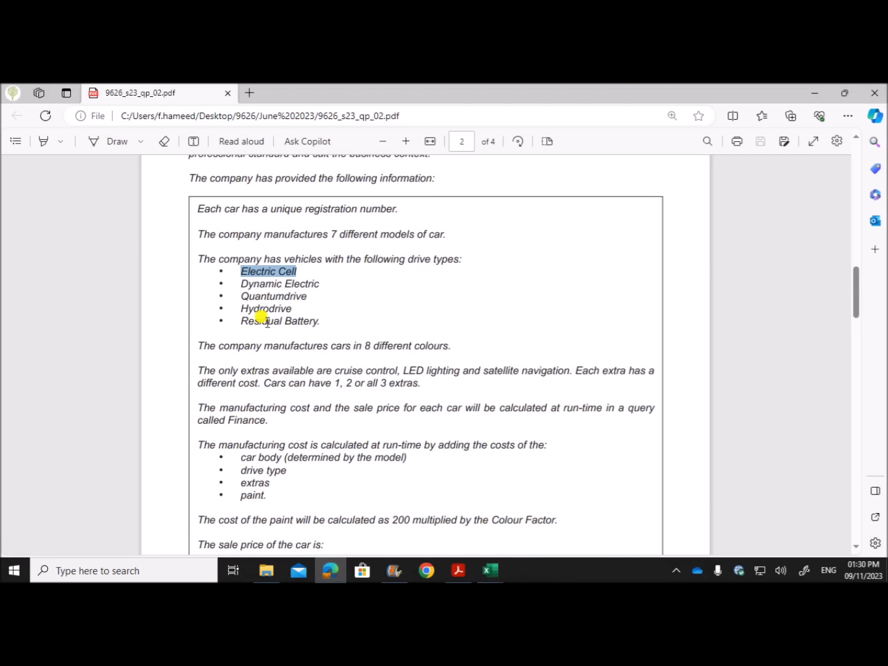
{"action": "left_click_drag", "start_coordinate": [242, 285], "coordinate": [321, 283]}
{"action": "key", "text": "ctrl+c"}
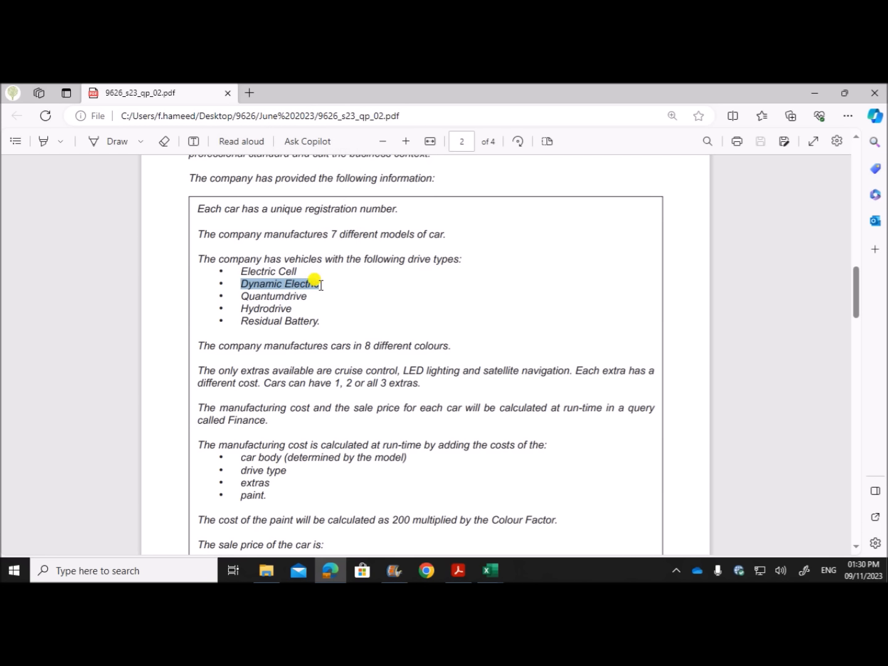
{"action": "mouse_move", "coordinate": [490, 569]}
{"action": "left_click", "coordinate": [725, 508]}
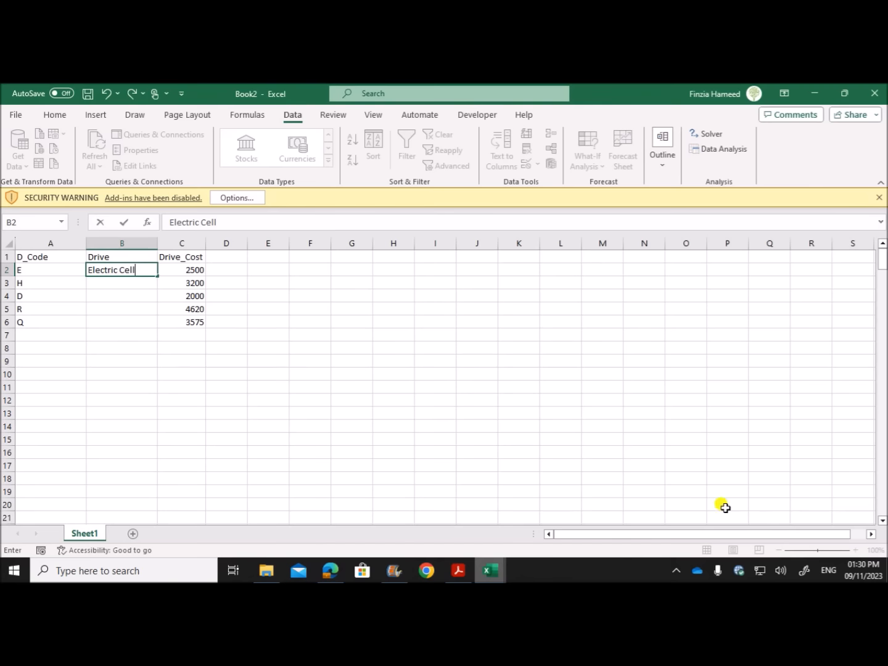
{"action": "left_click", "coordinate": [99, 294]}
{"action": "double_click", "coordinate": [99, 294]}
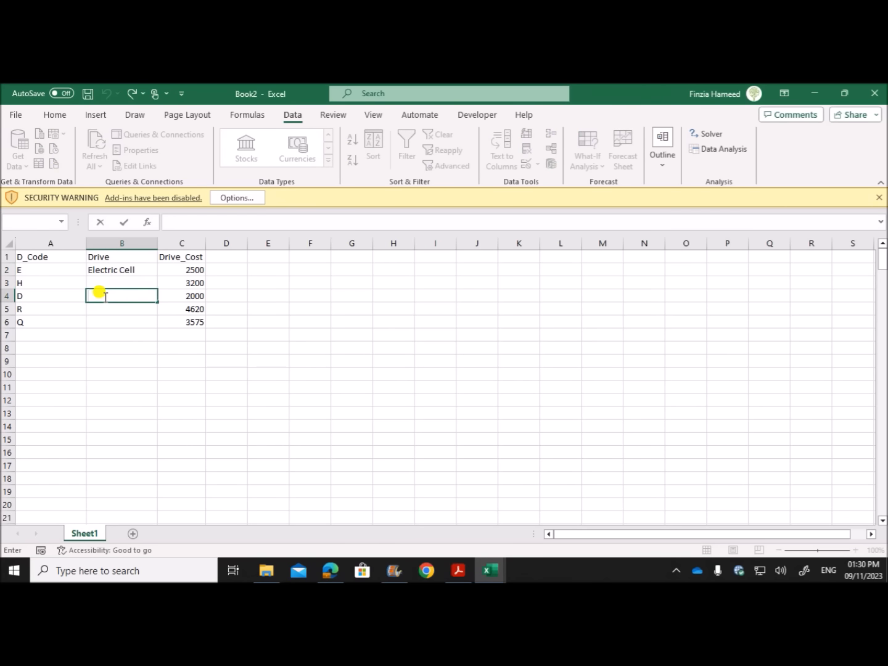
{"action": "key", "text": "ctrl+v"}
Copy the drive type Quantumdrive from the question paper PDF into cell B6 of Book2, beside code Q.
{"action": "left_click", "coordinate": [331, 571]}
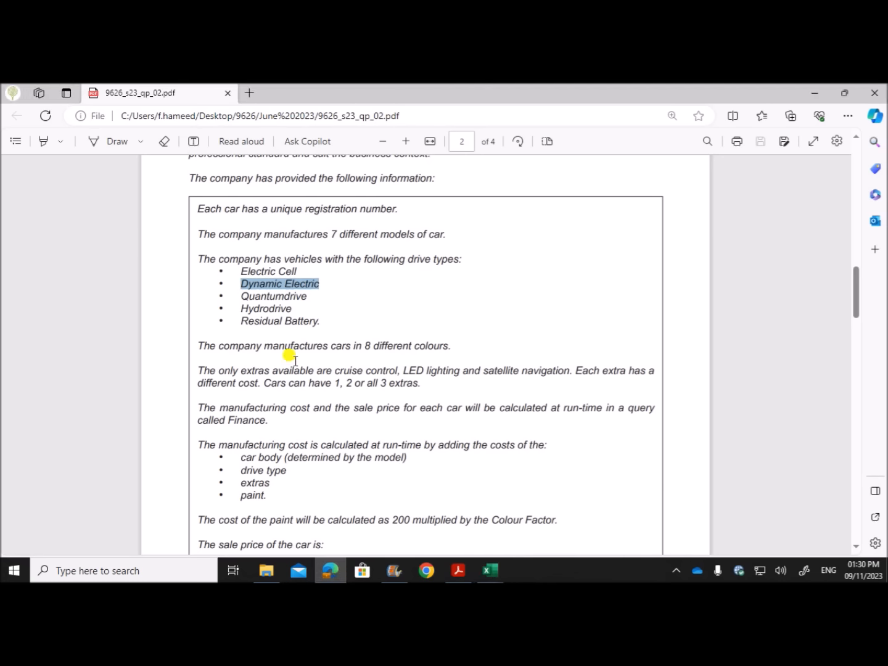
{"action": "left_click_drag", "start_coordinate": [241, 296], "coordinate": [312, 297]}
{"action": "key", "text": "ctrl+c"}
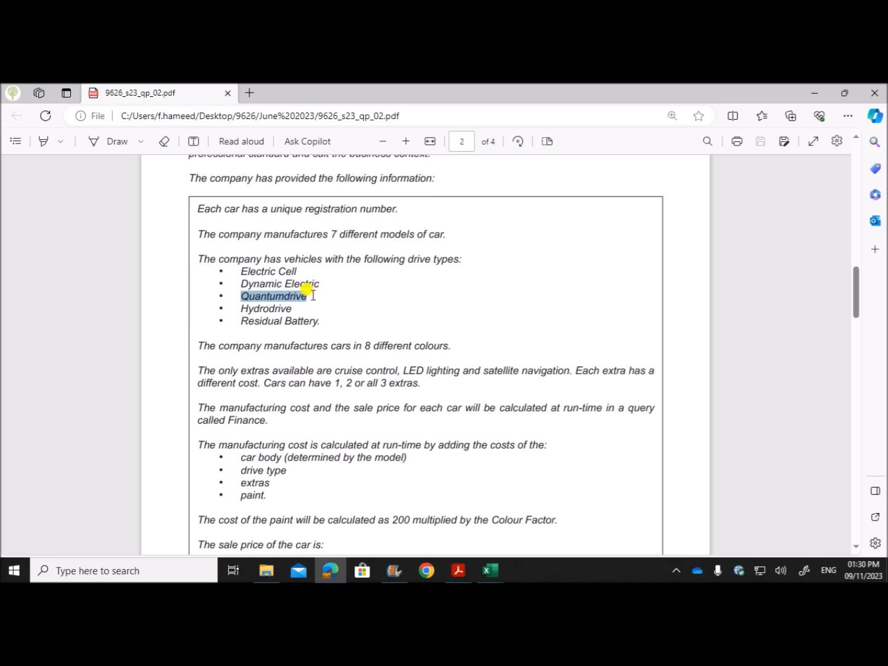
{"action": "left_click", "coordinate": [497, 569]}
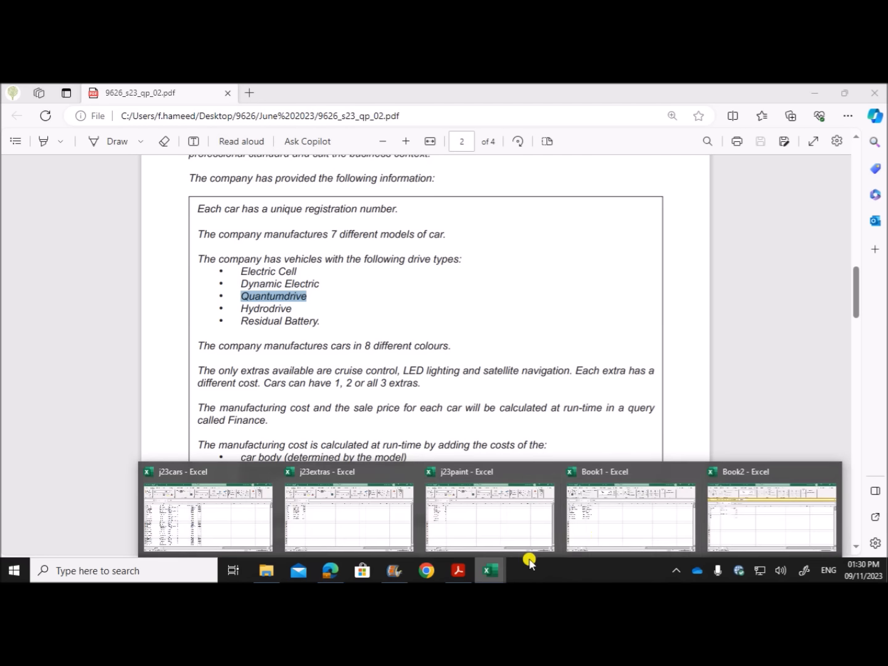
{"action": "left_click", "coordinate": [736, 514]}
{"action": "left_click", "coordinate": [105, 320]}
{"action": "double_click", "coordinate": [107, 321]}
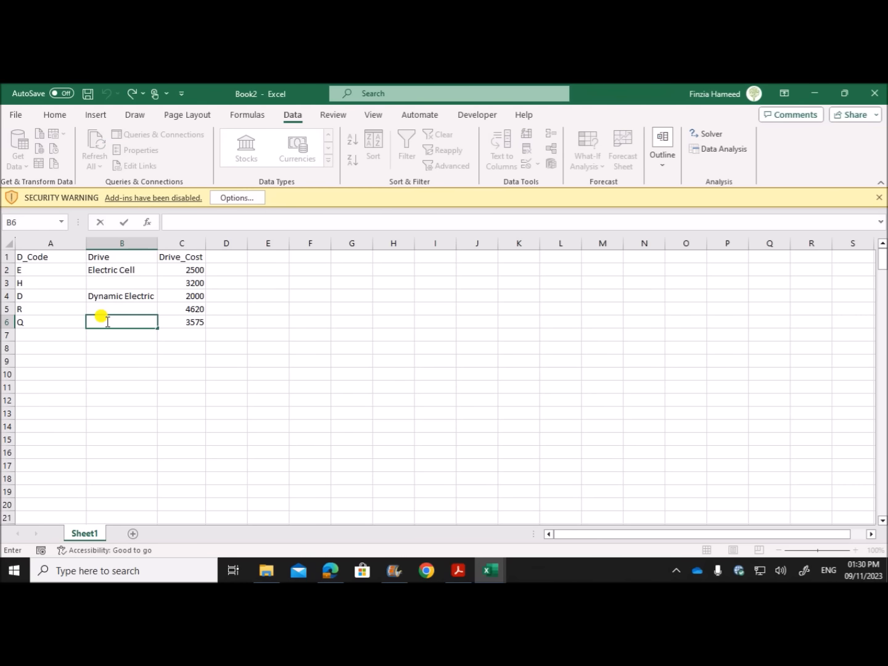
{"action": "key", "text": "ctrl+v"}
Copy the drive type Hydrodrive from the question paper PDF into cell B3 of Book2, beside code H.
{"action": "left_click", "coordinate": [331, 569]}
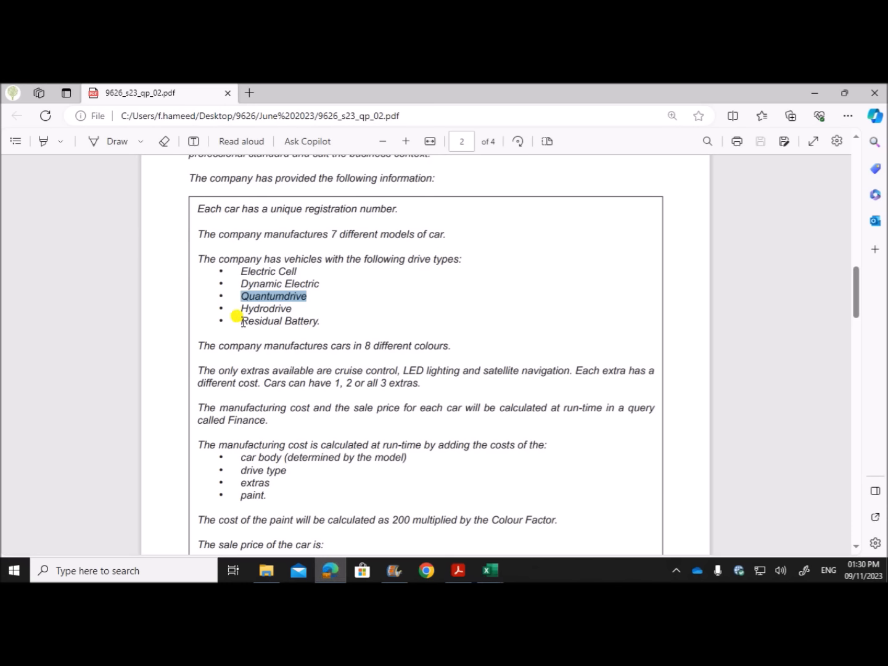
{"action": "left_click_drag", "start_coordinate": [241, 310], "coordinate": [297, 310]}
{"action": "key", "text": "ctrl+c"}
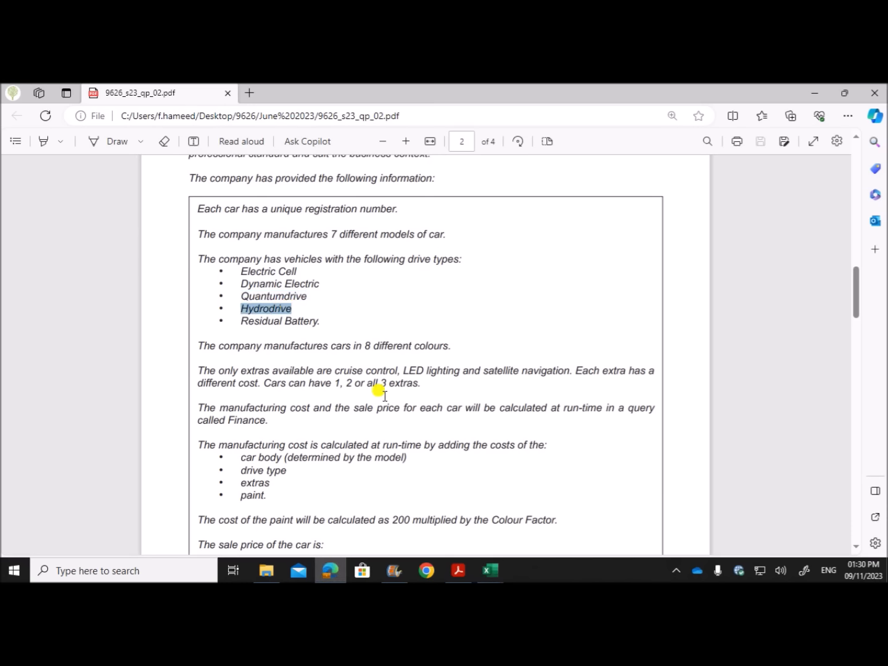
{"action": "mouse_move", "coordinate": [494, 575]}
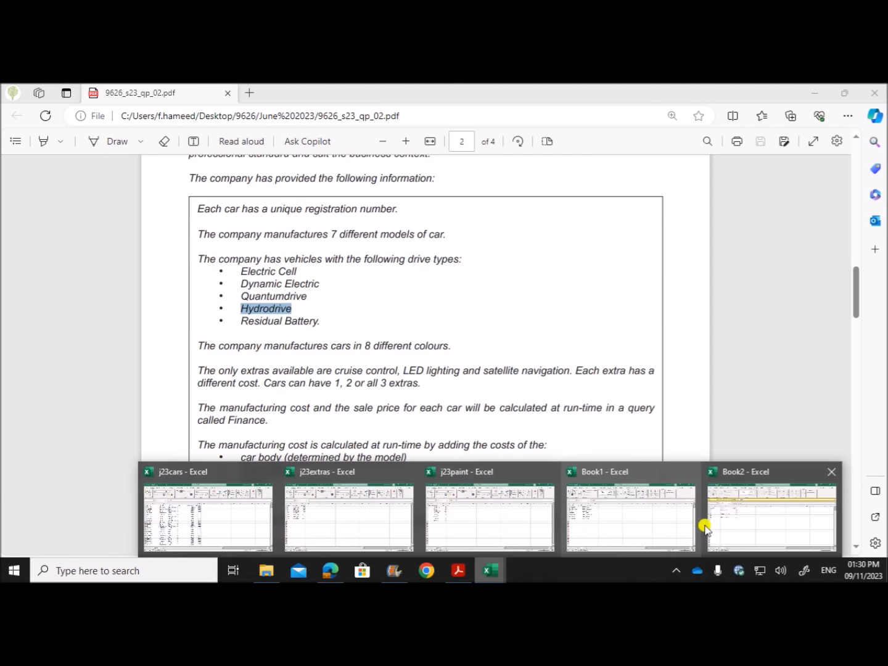
{"action": "left_click", "coordinate": [705, 518]}
{"action": "double_click", "coordinate": [126, 283]}
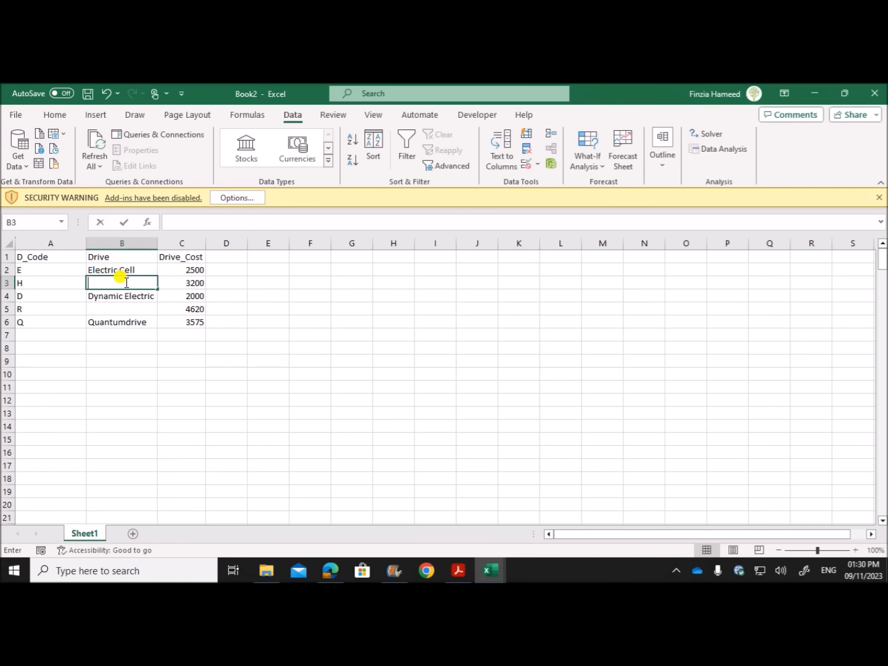
{"action": "key", "text": "ctrl+v"}
{"action": "left_click", "coordinate": [123, 308]}
Take the drive type Residual Battery from the question paper PDF and enter it in cell B5 of Book2, beside code R.
{"action": "left_click", "coordinate": [328, 572]}
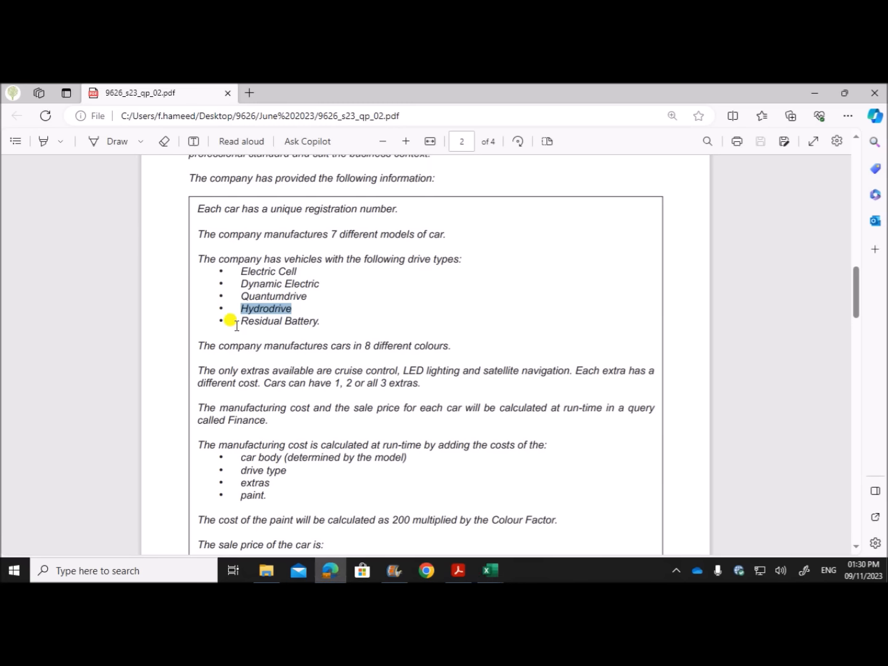
{"action": "left_click_drag", "start_coordinate": [241, 321], "coordinate": [321, 326]}
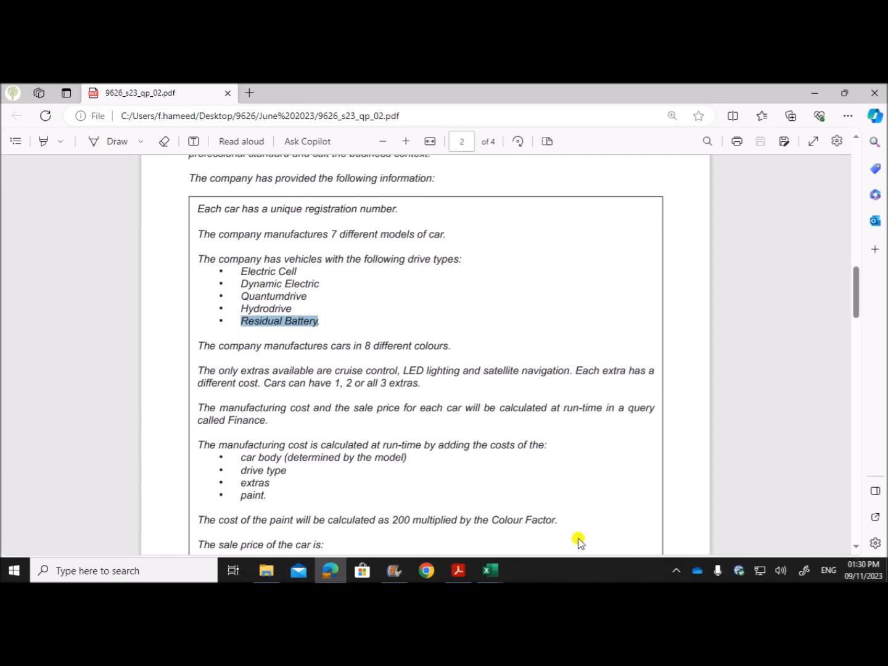
{"action": "left_click", "coordinate": [493, 571]}
{"action": "left_click", "coordinate": [721, 525]}
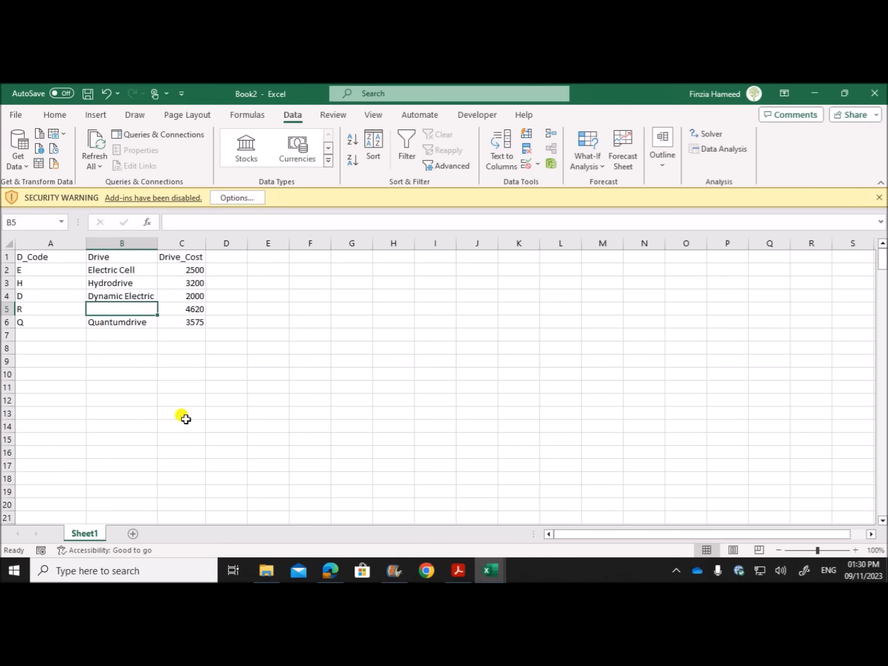
{"action": "double_click", "coordinate": [111, 310]}
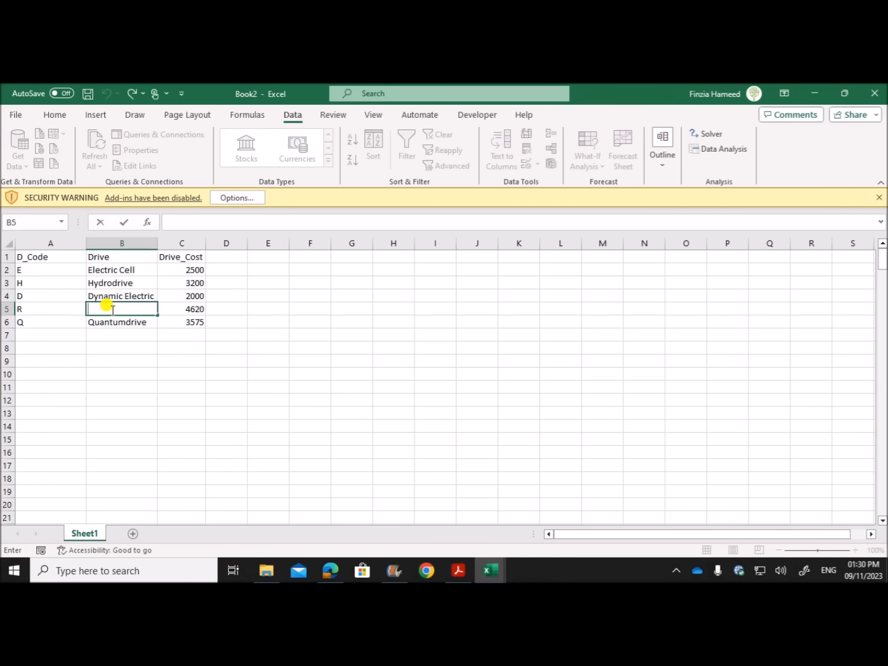
{"action": "type", "text": "Residual Battery"}
{"action": "left_click", "coordinate": [153, 400]}
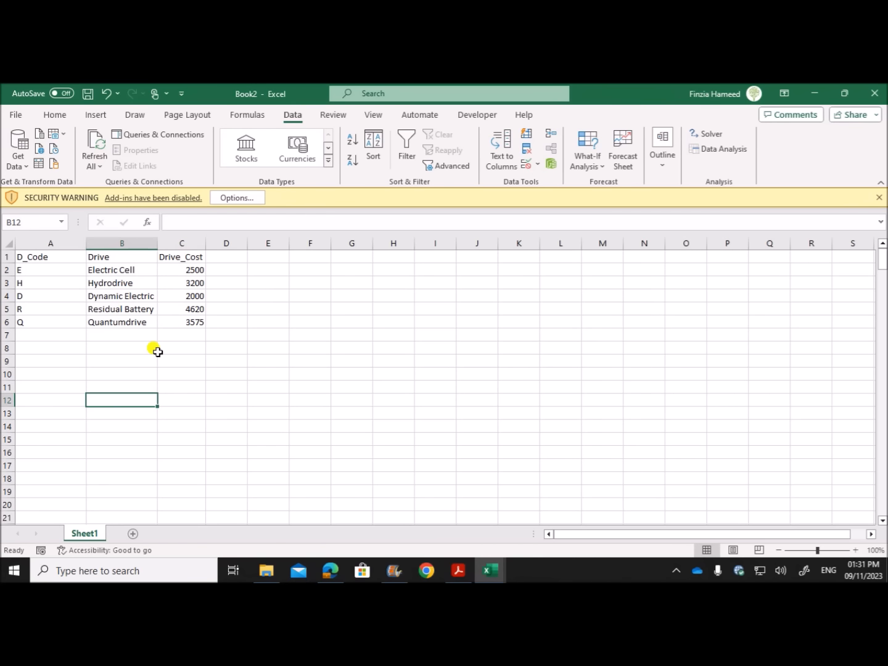
Save Book2 in the June 2023 P2 folder as a CSV (Comma delimited) file named Drive.
{"action": "left_click", "coordinate": [16, 120]}
{"action": "left_click", "coordinate": [59, 314]}
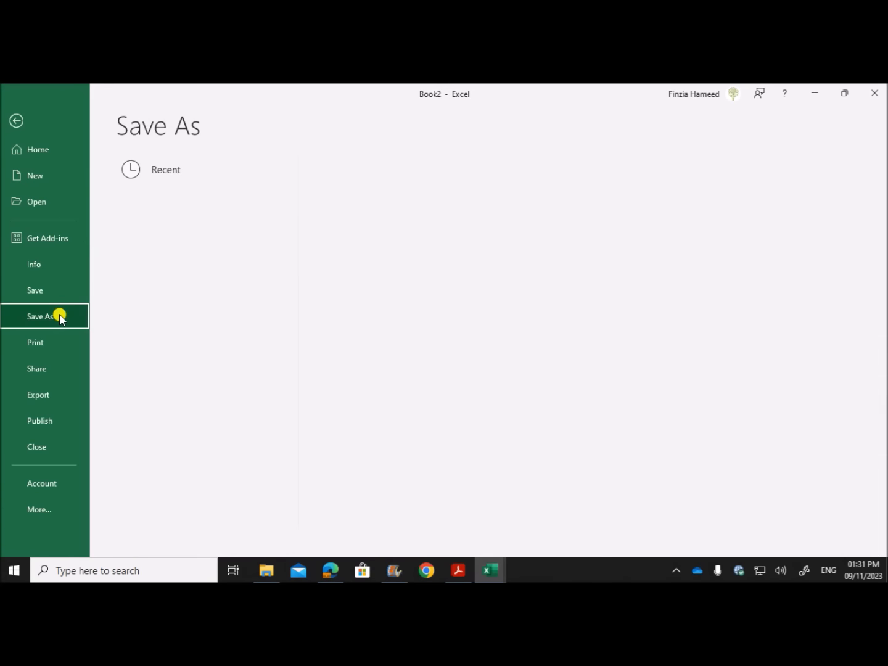
{"action": "left_click", "coordinate": [373, 230]}
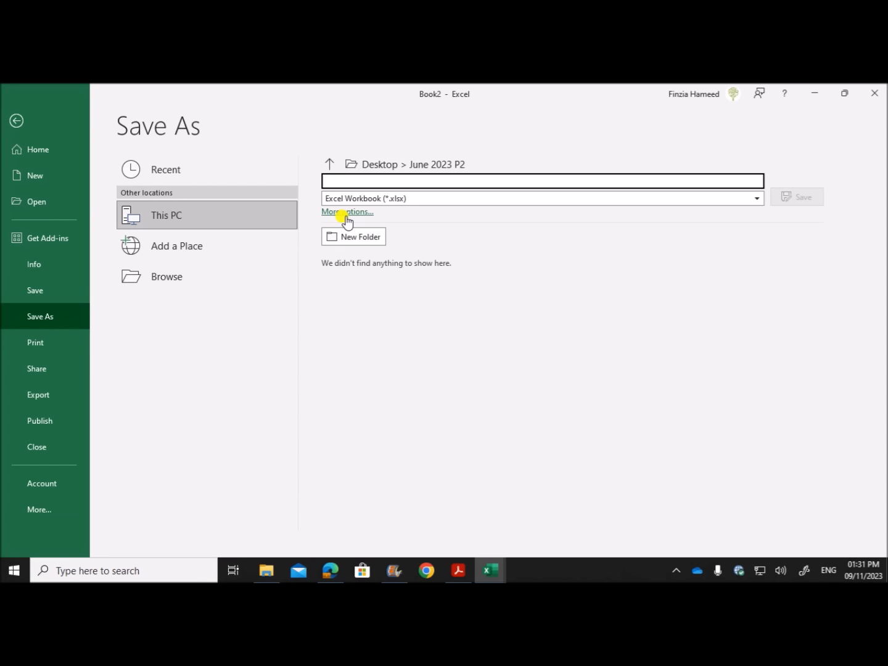
{"action": "type", "text": "Drive"}
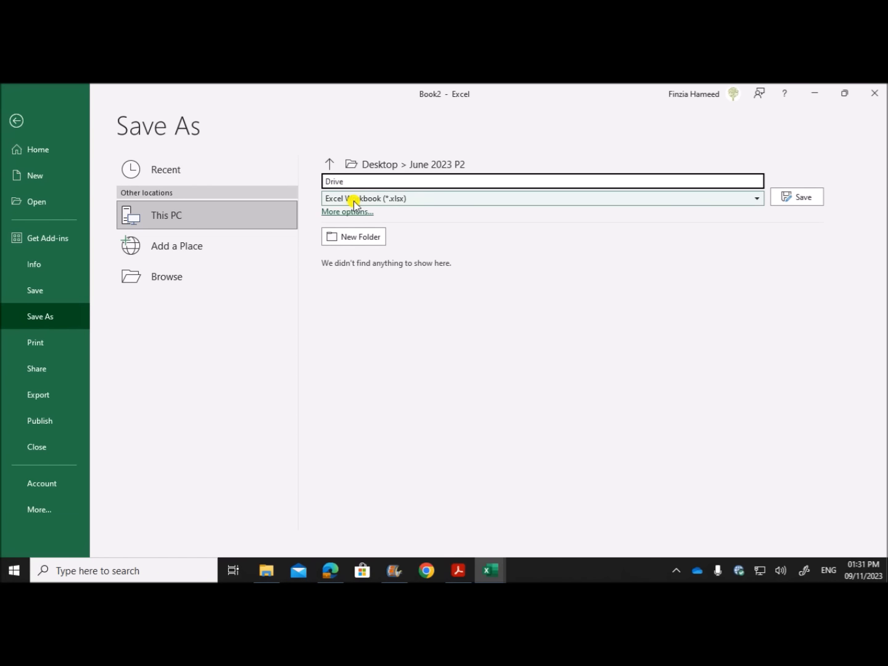
{"action": "left_click", "coordinate": [349, 199]}
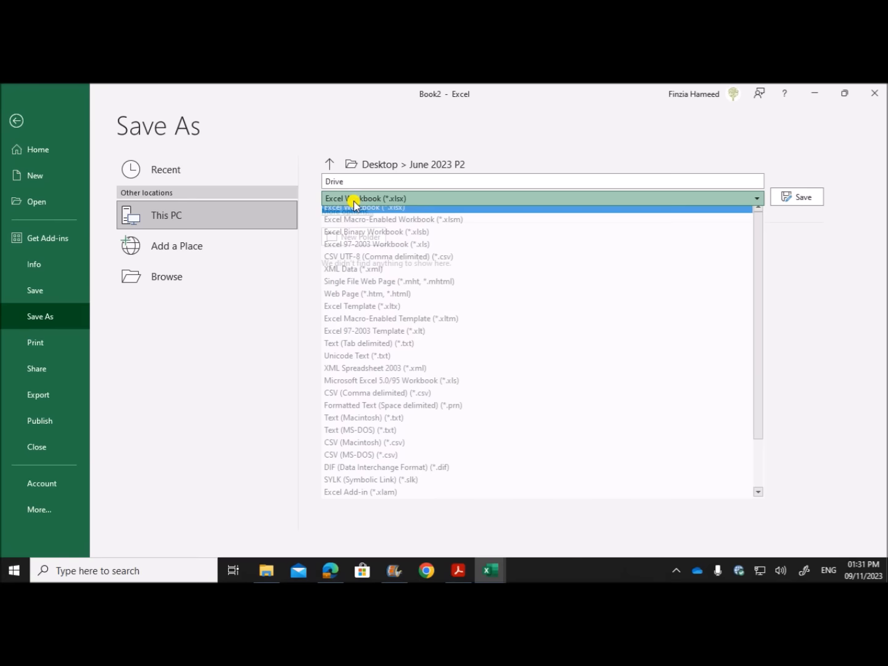
{"action": "left_click", "coordinate": [360, 399]}
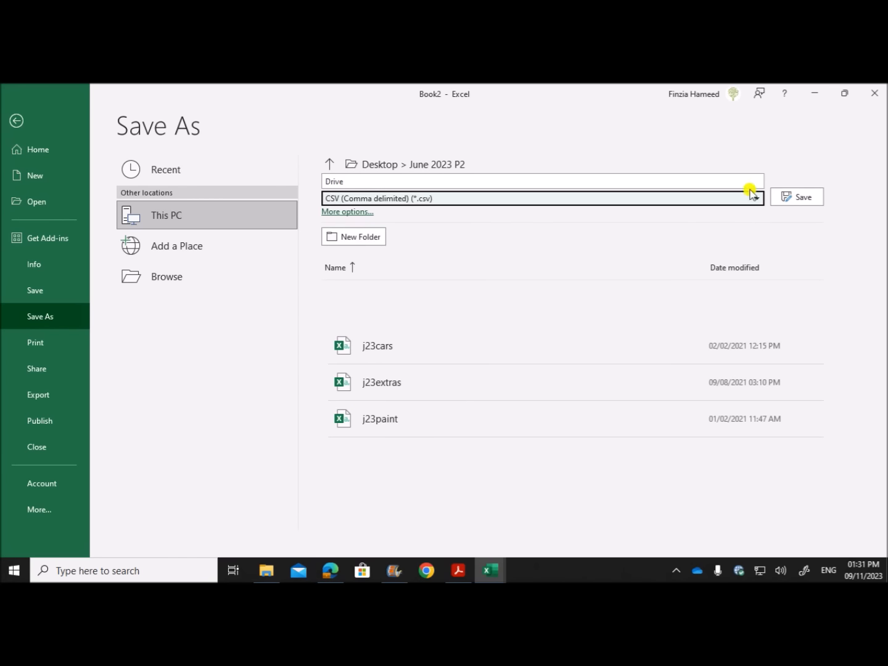
{"action": "left_click", "coordinate": [784, 198]}
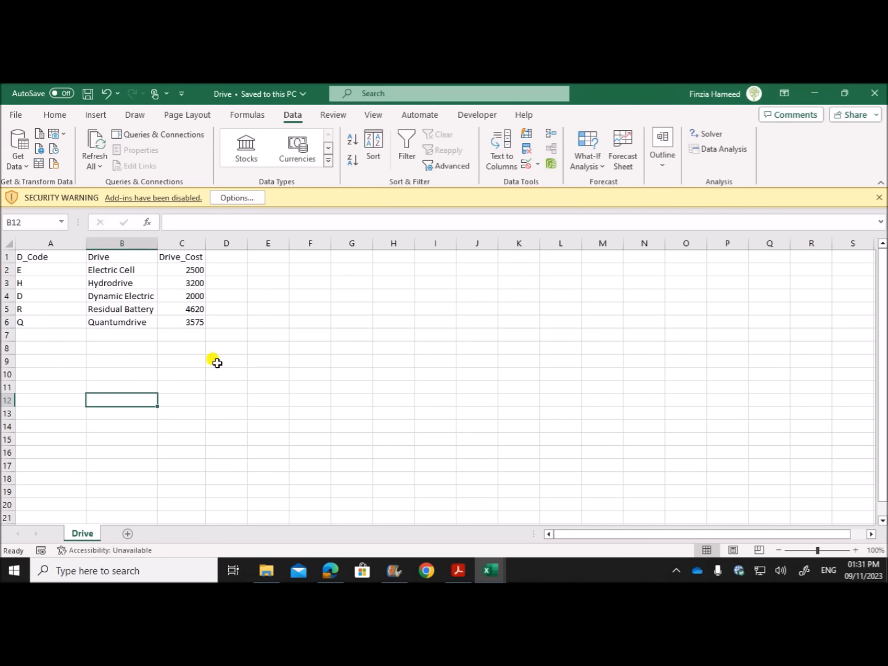
{"action": "left_click", "coordinate": [435, 401]}
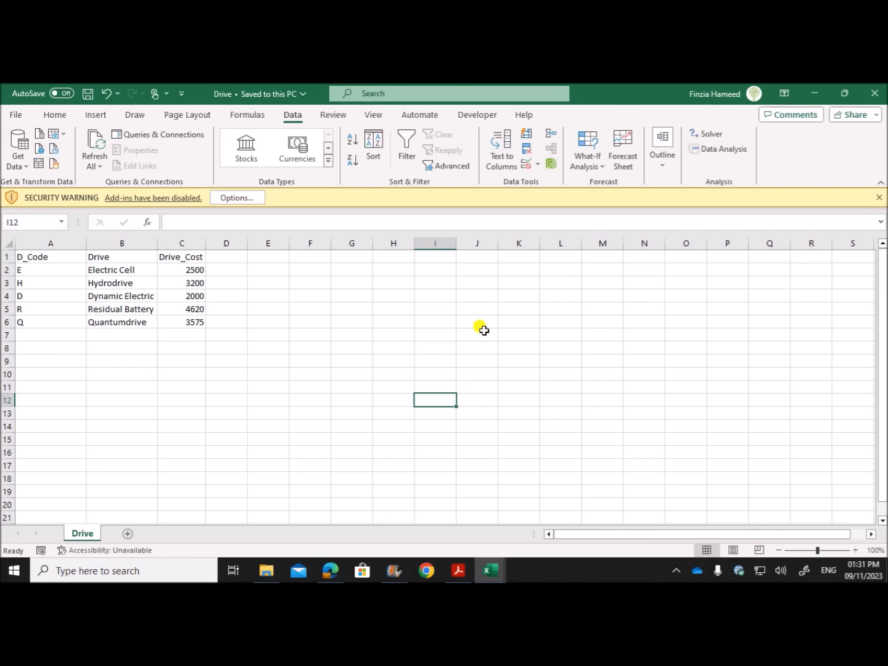
Save Book1 in the June 2023 P2 folder as a CSV (Comma delimited) file named Model.
{"action": "mouse_move", "coordinate": [492, 571]}
{"action": "mouse_move", "coordinate": [559, 535]}
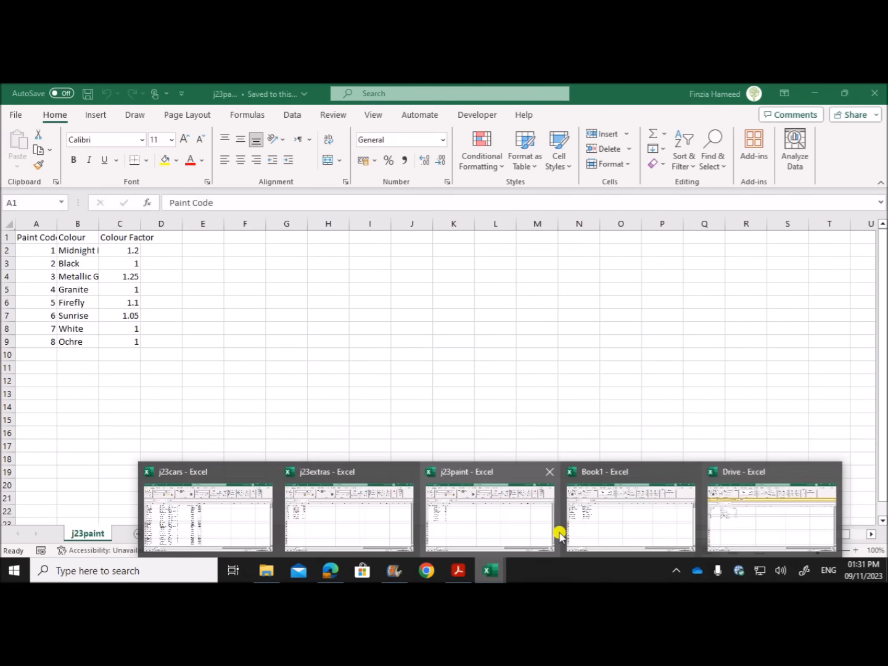
{"action": "left_click", "coordinate": [621, 516]}
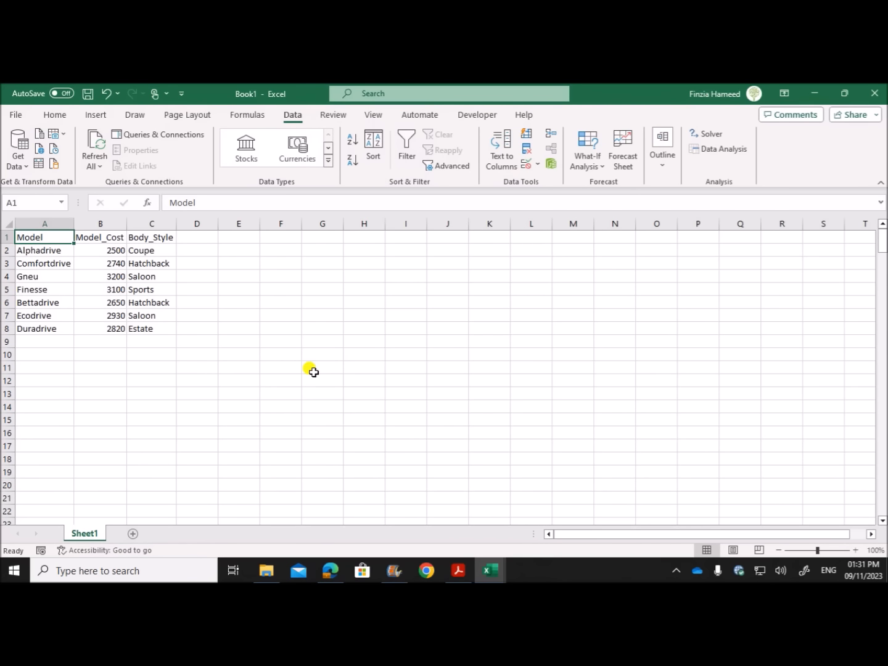
{"action": "left_click", "coordinate": [19, 118]}
{"action": "left_click", "coordinate": [64, 315]}
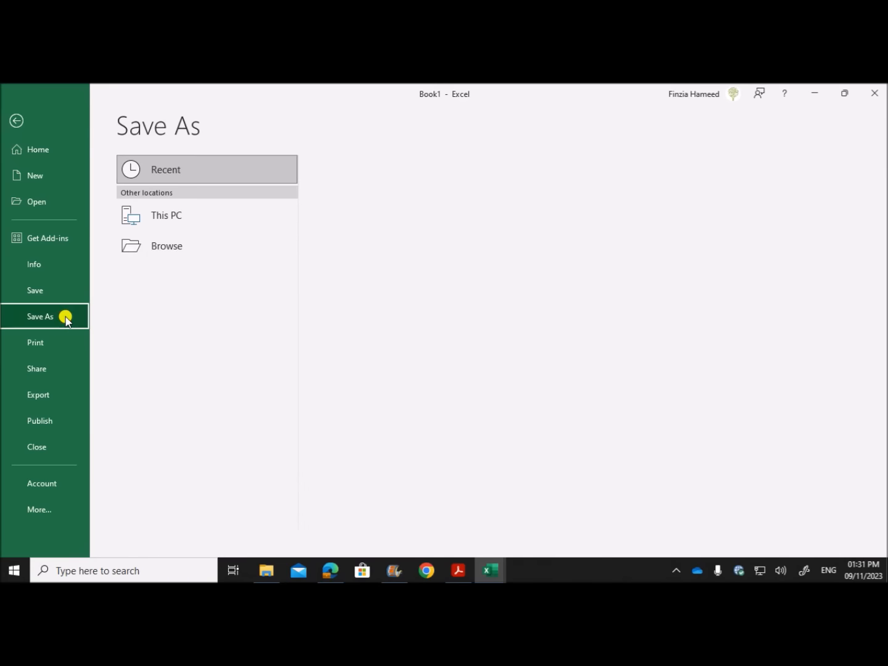
{"action": "left_click", "coordinate": [434, 226]}
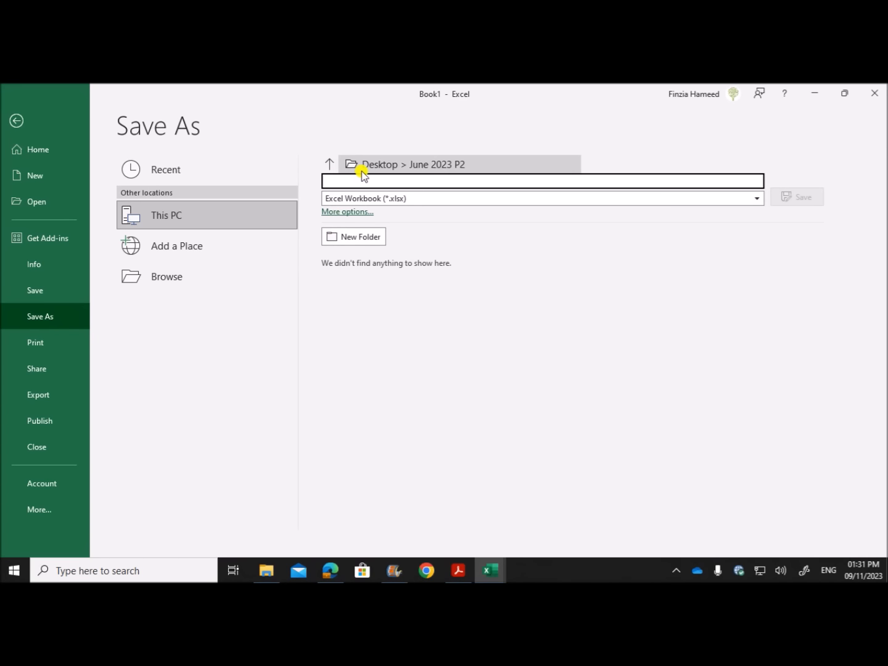
{"action": "type", "text": "Model"}
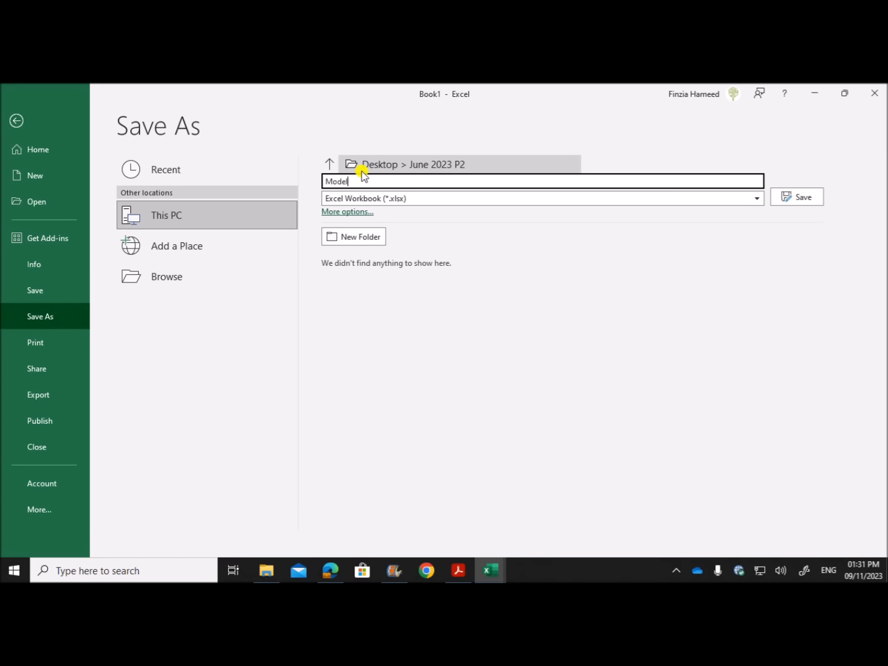
{"action": "left_click", "coordinate": [383, 199]}
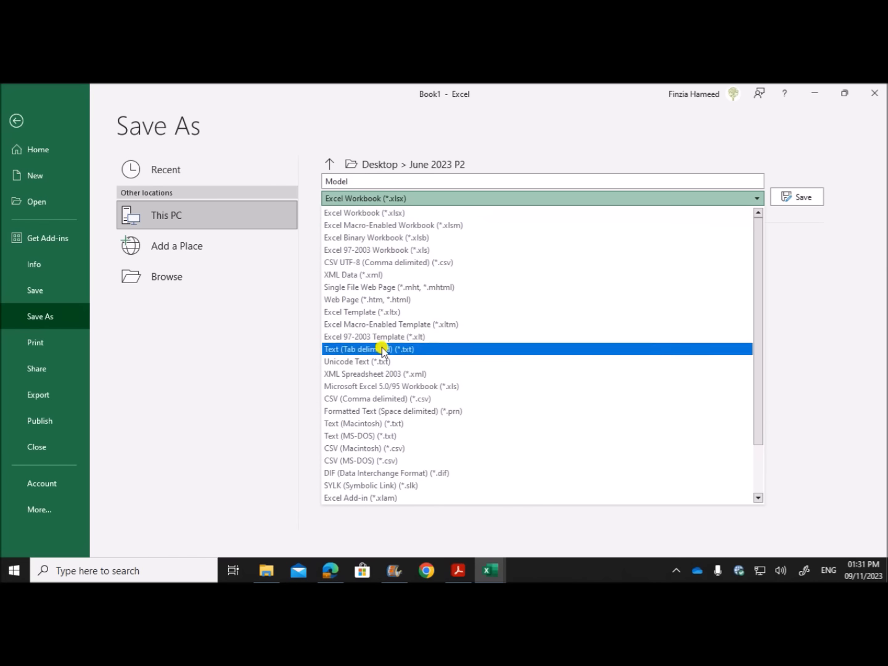
{"action": "left_click", "coordinate": [376, 399]}
{"action": "left_click", "coordinate": [811, 199]}
{"action": "left_click", "coordinate": [414, 406]}
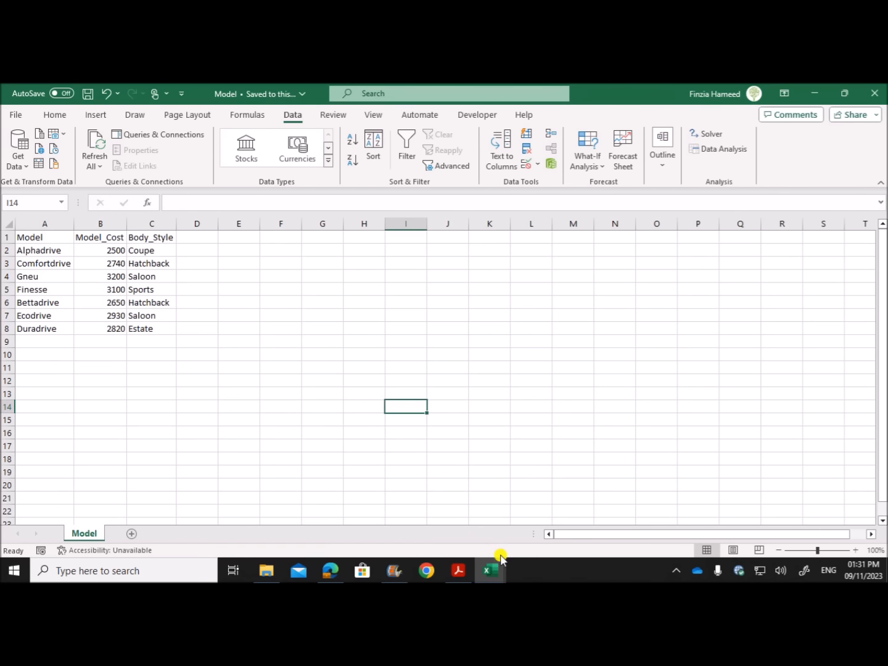
Delete the Drive_Cost column from the j23cars workbook.
{"action": "mouse_move", "coordinate": [501, 559]}
{"action": "left_click", "coordinate": [232, 512]}
{"action": "left_click", "coordinate": [480, 340]}
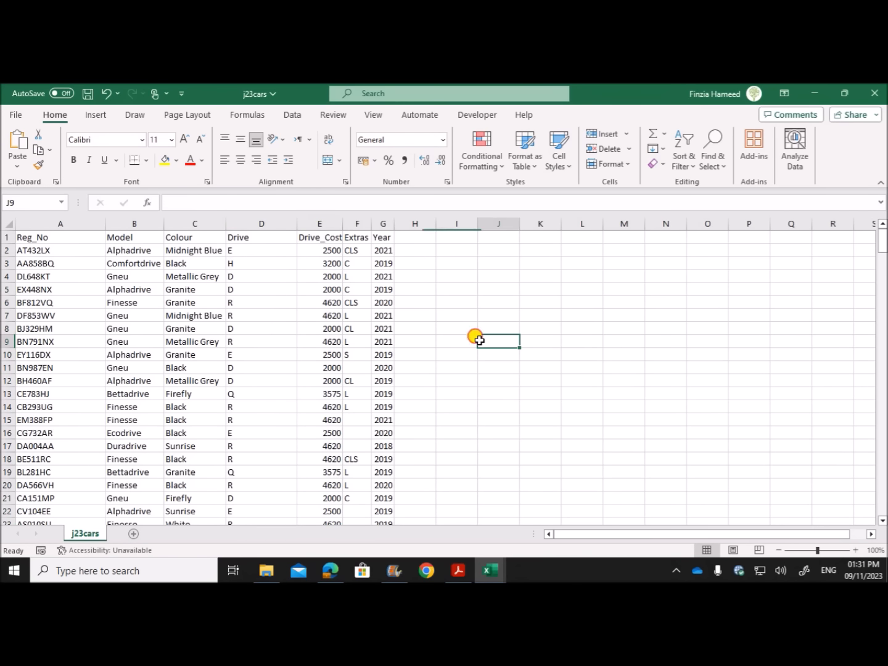
{"action": "left_click_drag", "start_coordinate": [262, 223], "coordinate": [302, 228]}
{"action": "left_click", "coordinate": [319, 290]}
{"action": "left_click", "coordinate": [325, 224]}
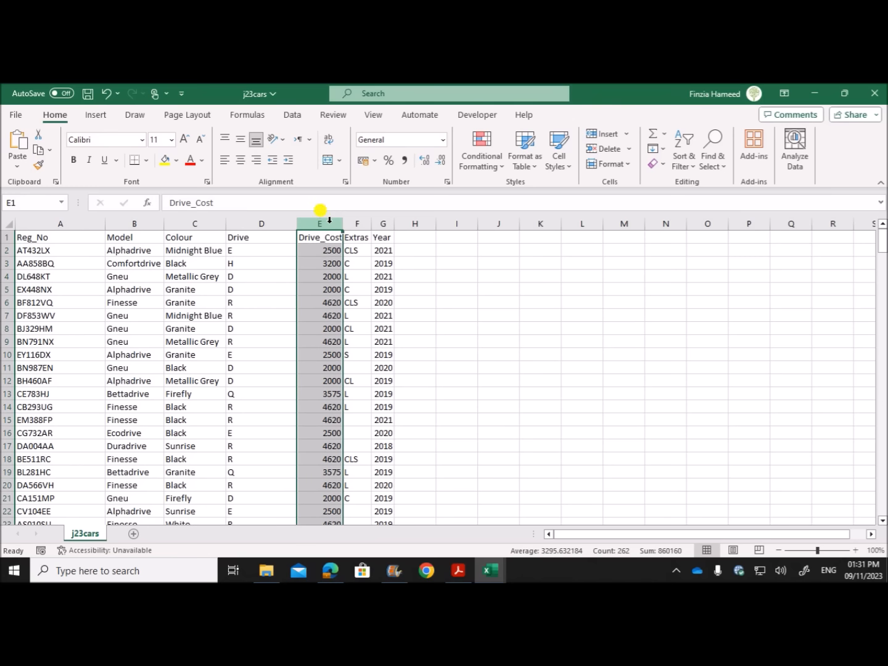
{"action": "right_click", "coordinate": [329, 222]}
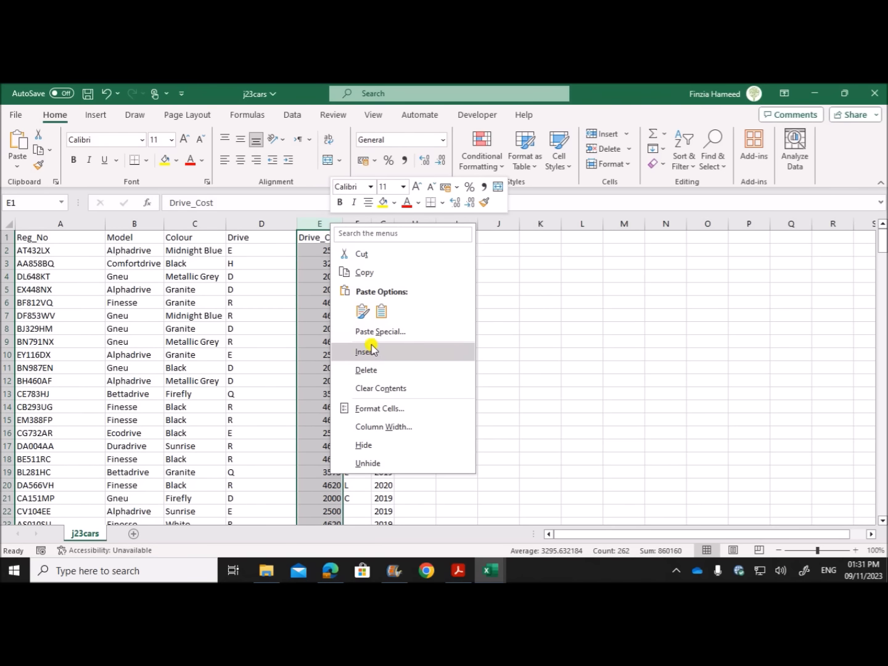
{"action": "left_click", "coordinate": [369, 370]}
Rename the Drive heading in cell D1 of j23cars as D_Code.
{"action": "left_click", "coordinate": [257, 240]}
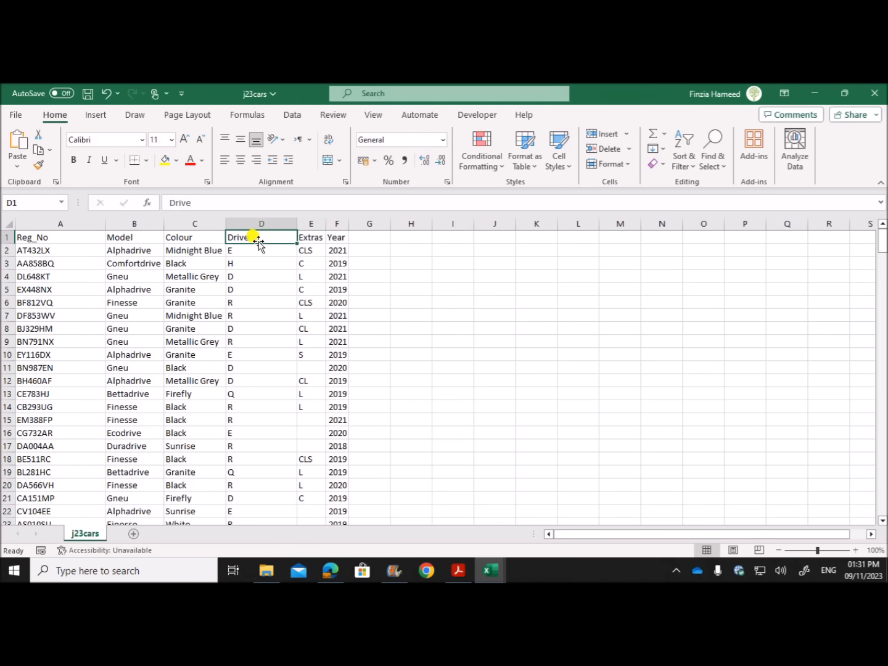
{"action": "type", "text": "D_code"}
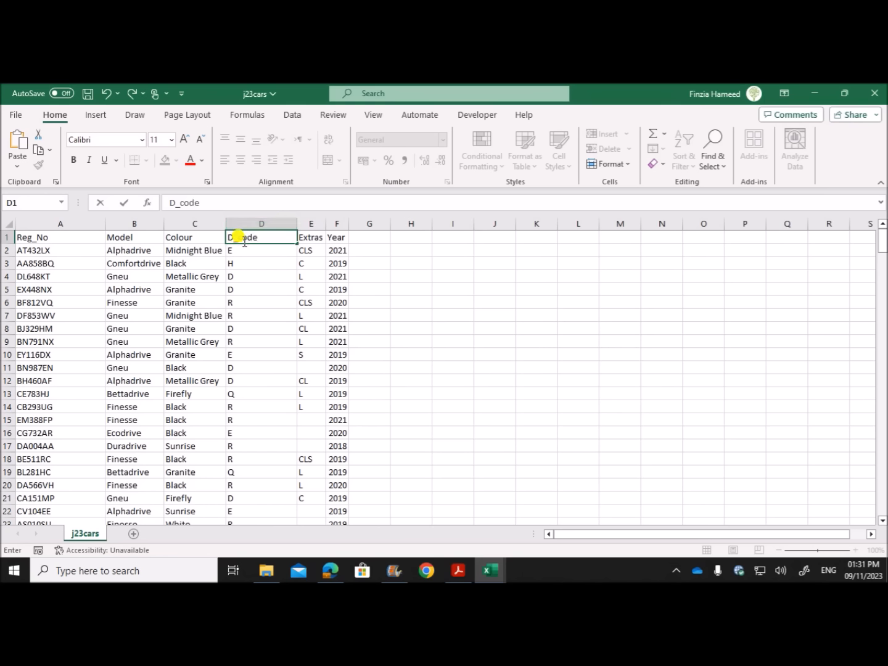
{"action": "left_click", "coordinate": [238, 238]}
{"action": "left_click", "coordinate": [273, 329]}
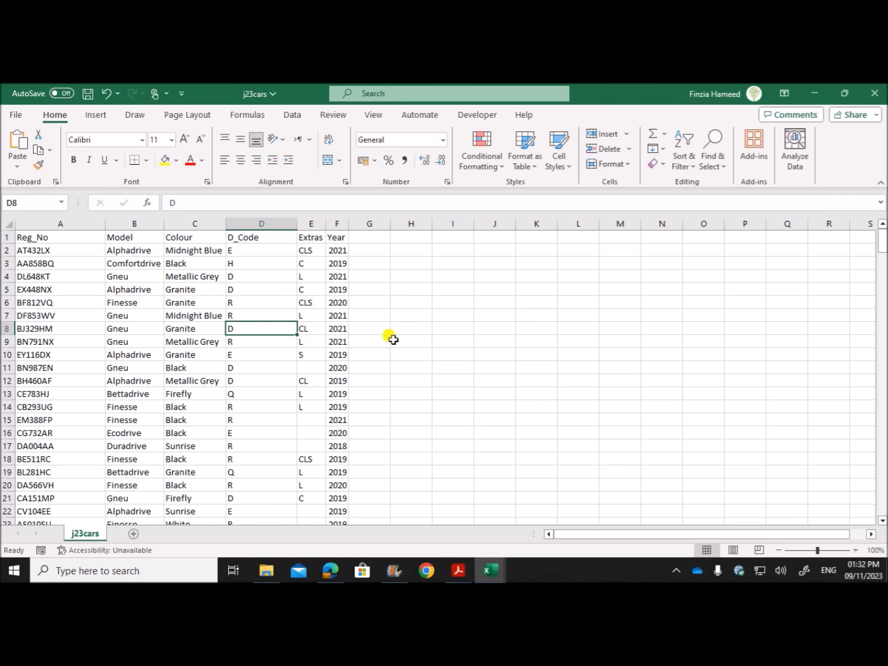
{"action": "left_click", "coordinate": [444, 329]}
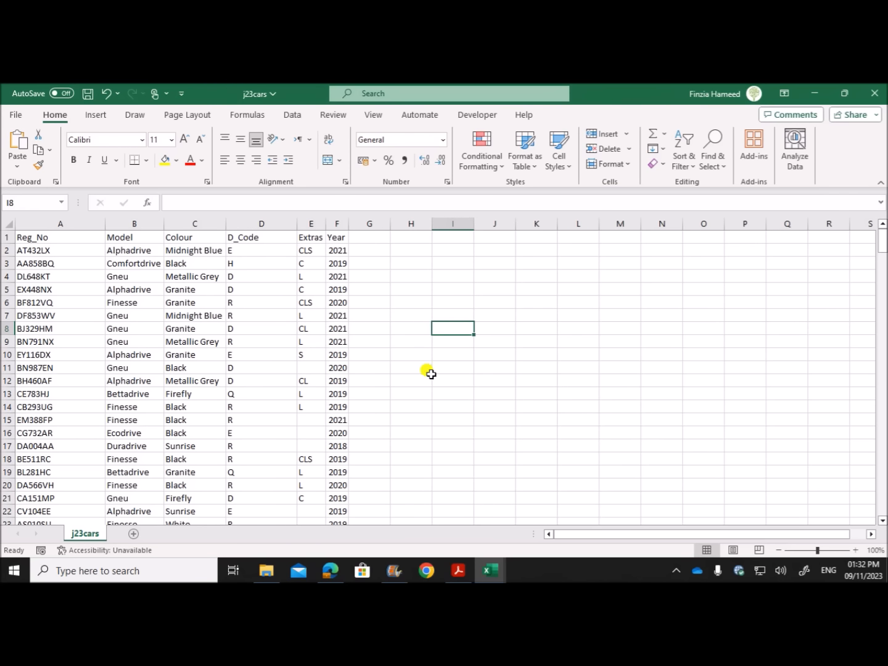
{"action": "left_click", "coordinate": [402, 436]}
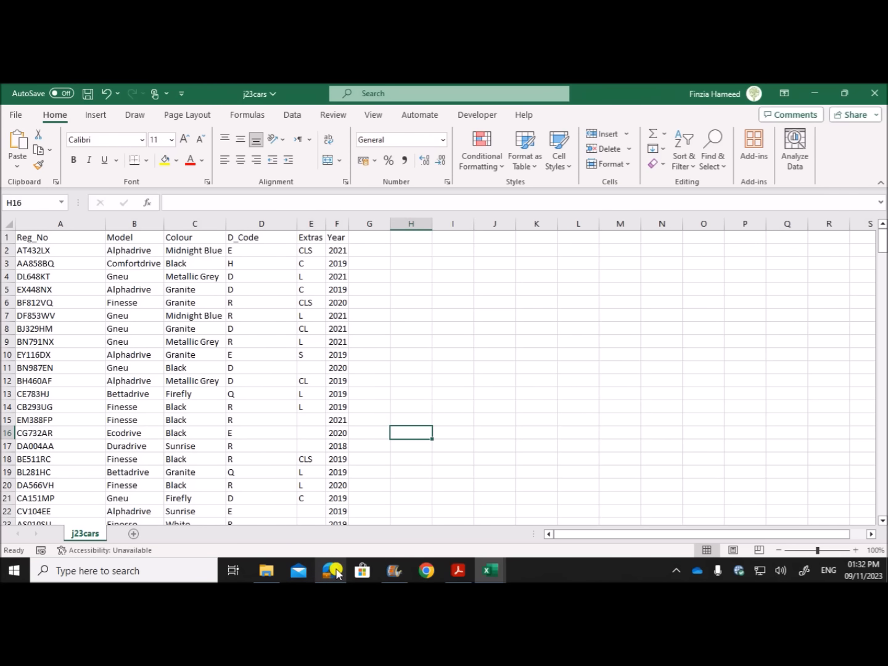
{"action": "mouse_move", "coordinate": [265, 574]}
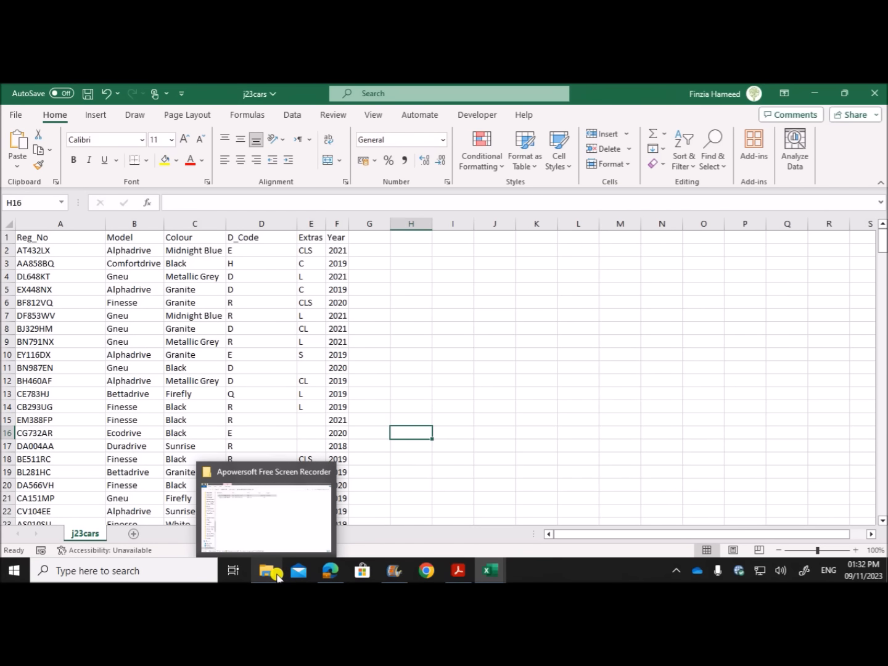
{"action": "left_click", "coordinate": [462, 341]}
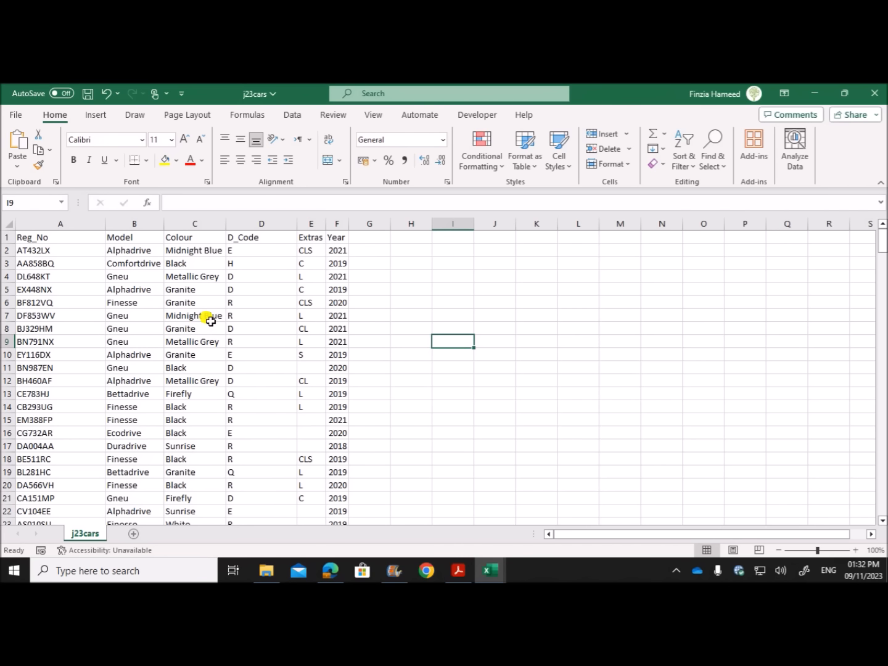
Review the remaining field headings in row 1 of j23cars, from Reg_No through Year.
{"action": "left_click", "coordinate": [114, 341]}
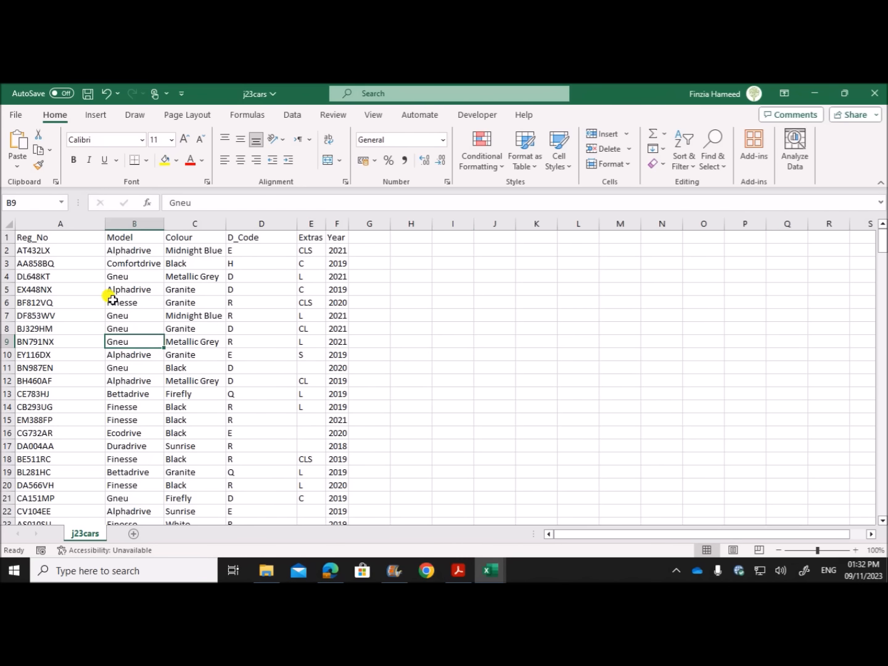
{"action": "left_click", "coordinate": [88, 242]}
{"action": "left_click", "coordinate": [137, 238]}
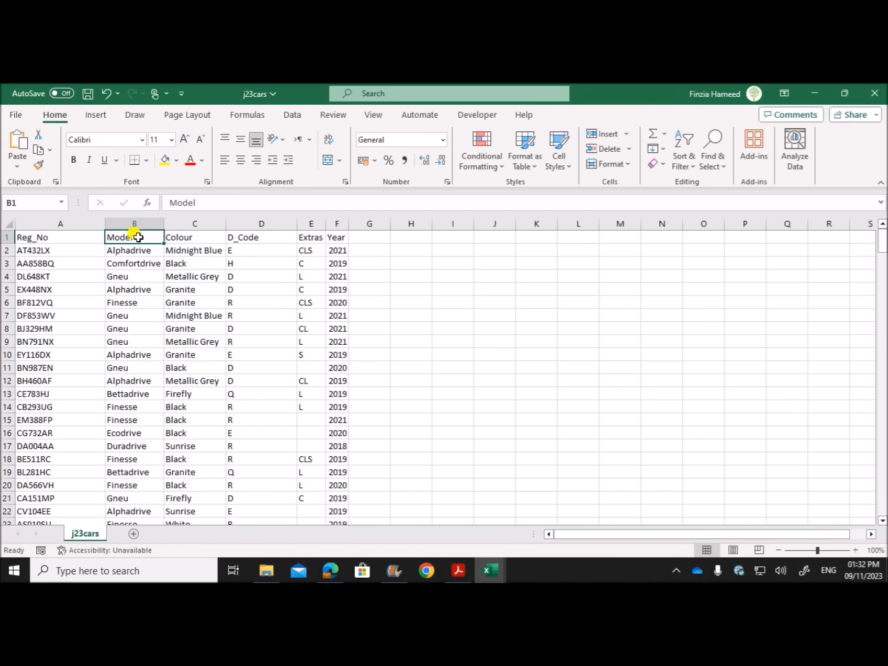
{"action": "left_click", "coordinate": [194, 238]}
{"action": "left_click", "coordinate": [263, 238]}
{"action": "left_click", "coordinate": [319, 238]}
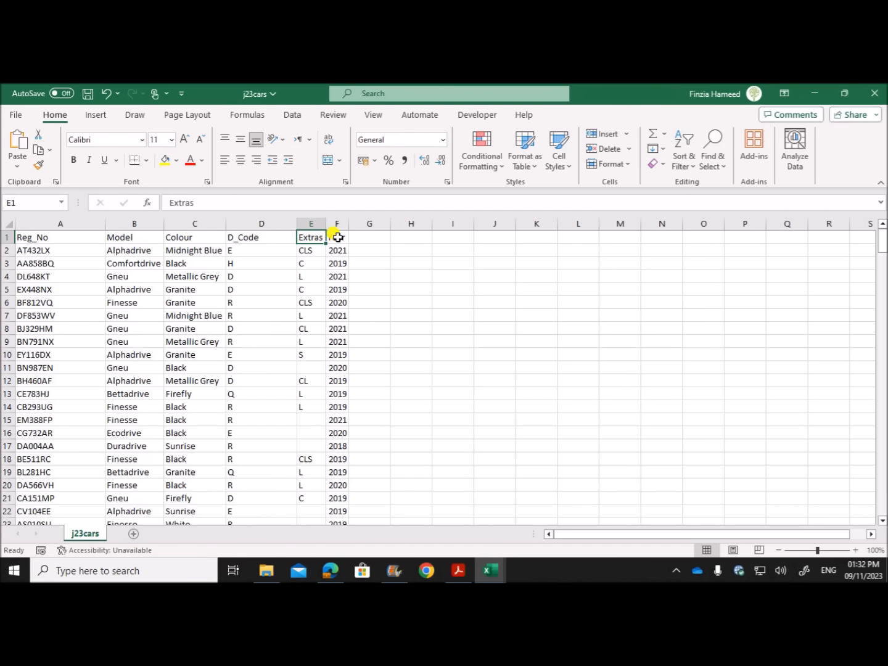
{"action": "left_click", "coordinate": [339, 237]}
{"action": "left_click", "coordinate": [333, 370]}
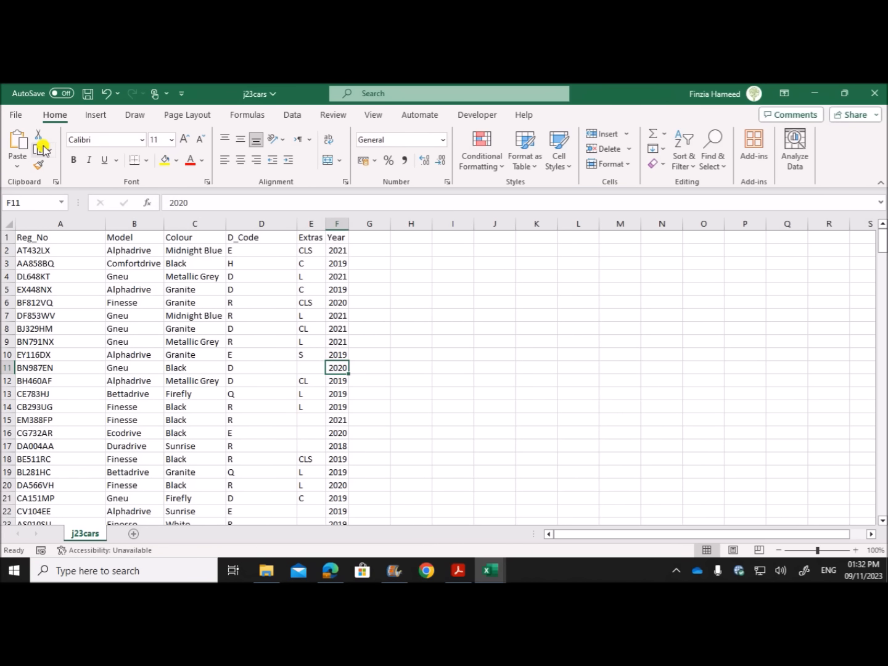
Switch to the j23paint workbook and autofit all its columns to their contents.
{"action": "left_click", "coordinate": [266, 571]}
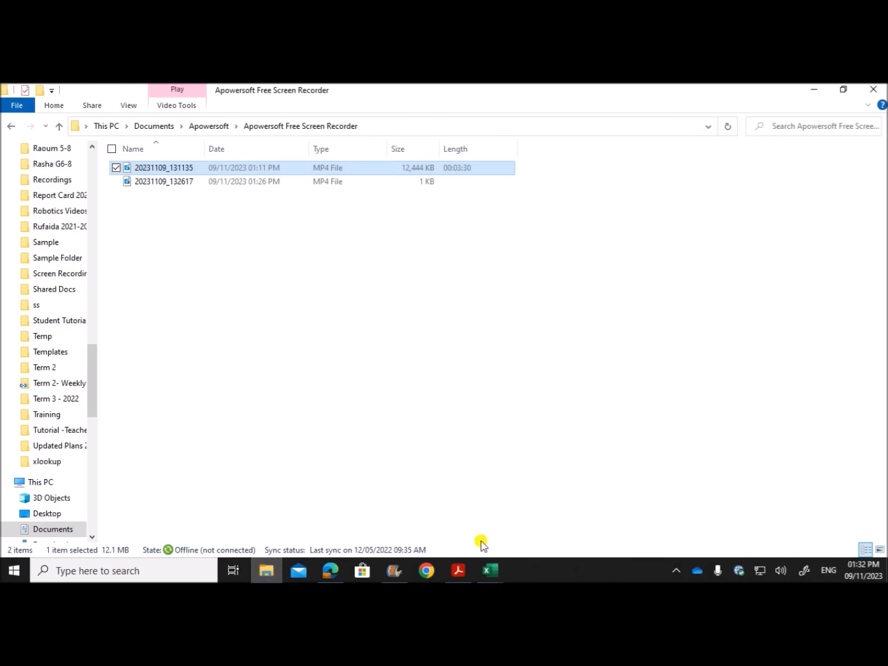
{"action": "left_click", "coordinate": [487, 570]}
{"action": "left_click", "coordinate": [461, 526]}
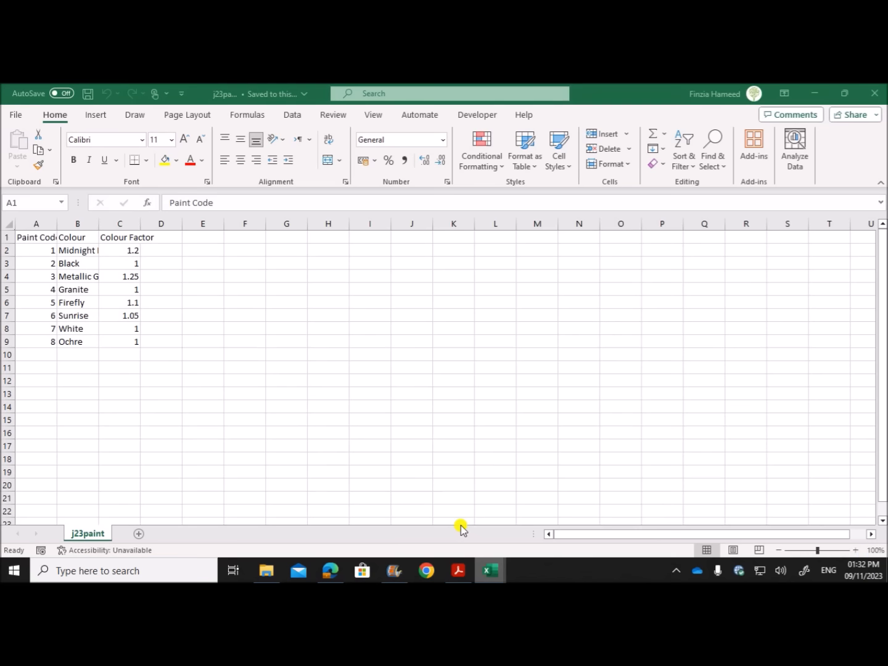
{"action": "left_click", "coordinate": [214, 399]}
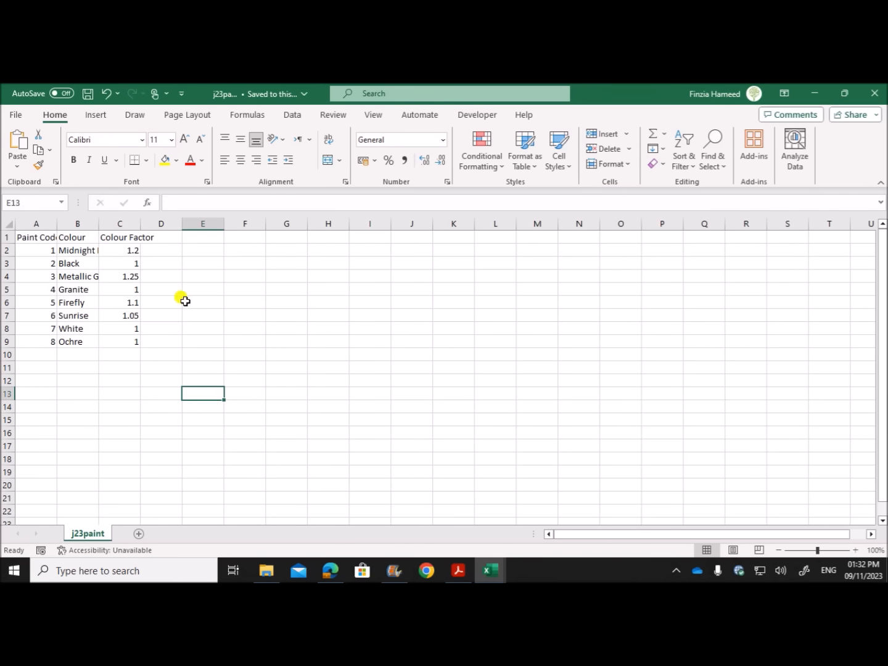
{"action": "left_click", "coordinate": [6, 223]}
{"action": "double_click", "coordinate": [56, 224]}
{"action": "left_click", "coordinate": [94, 354]}
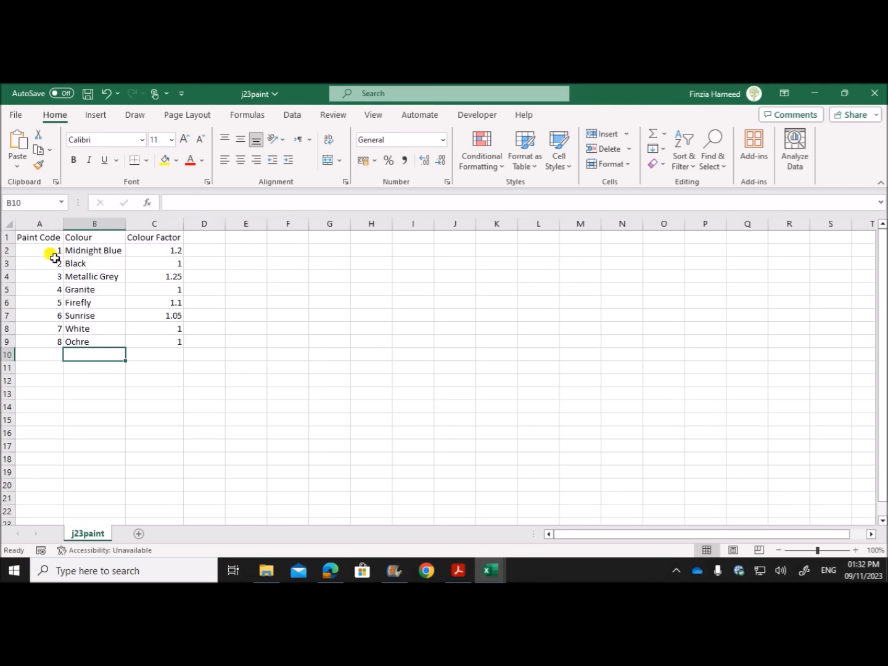
Rename the Paint Code heading in cell A1 of j23paint as P_code.
{"action": "left_click", "coordinate": [44, 236]}
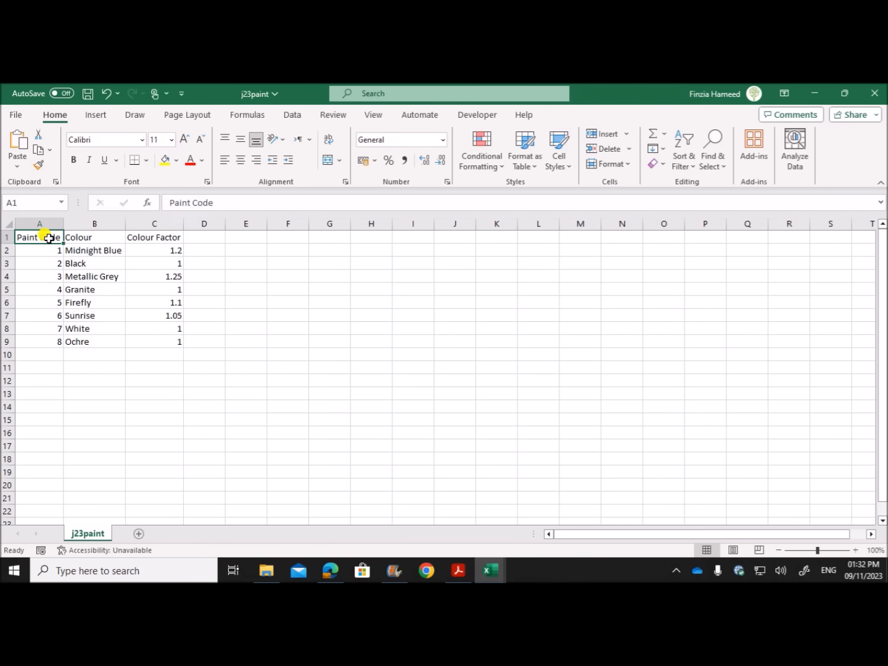
{"action": "type", "text": "P_code"}
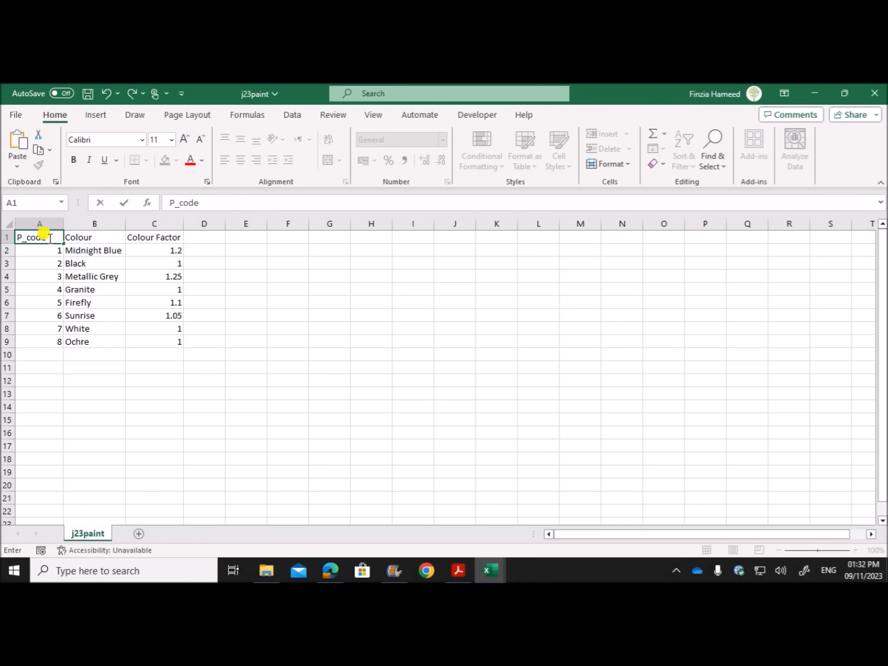
{"action": "left_click", "coordinate": [83, 329]}
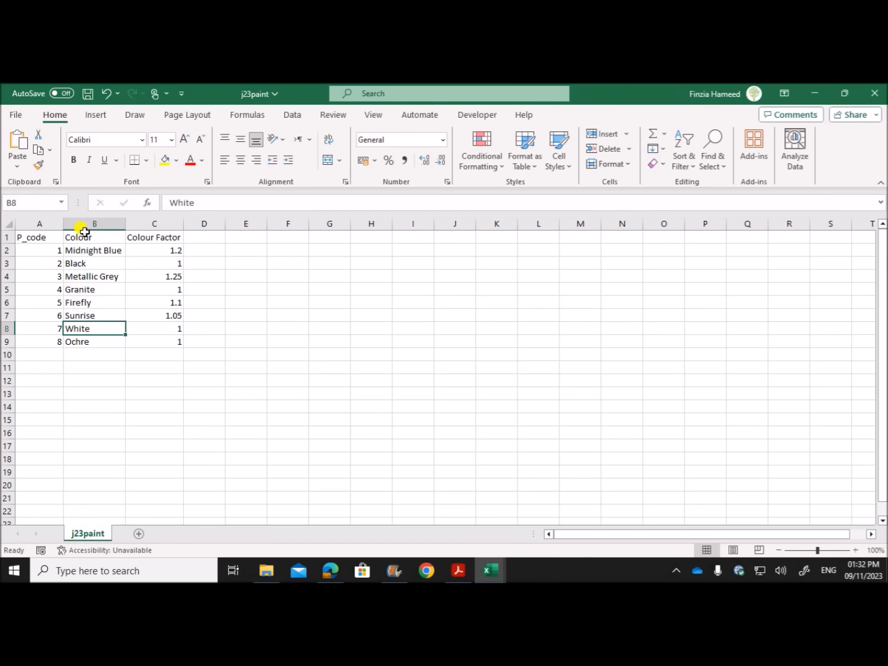
Rename the Colour Factor heading in cell C1 of j23paint as Factor.
{"action": "left_click", "coordinate": [84, 237]}
{"action": "left_click", "coordinate": [150, 237]}
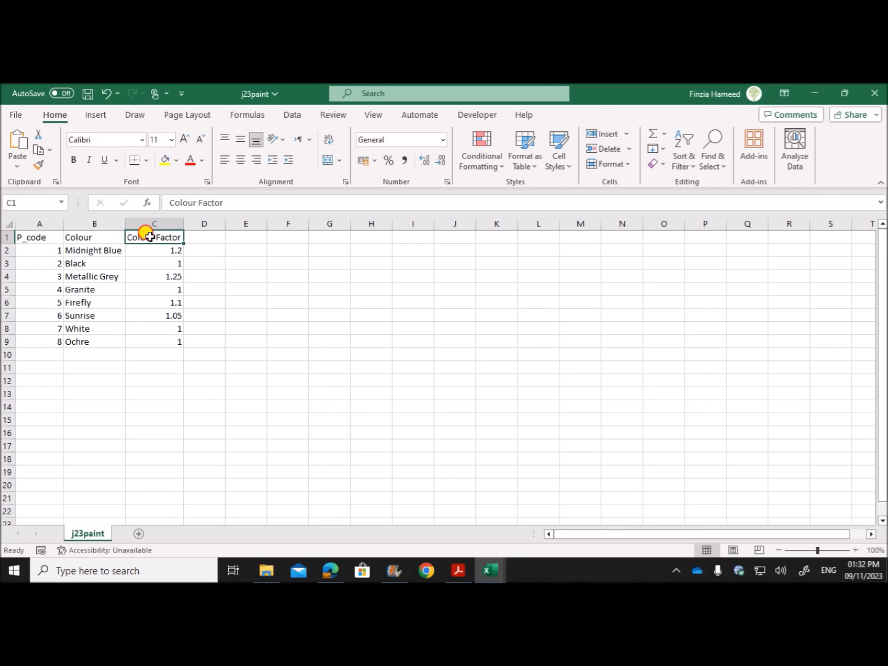
{"action": "double_click", "coordinate": [152, 239]}
{"action": "left_click_drag", "start_coordinate": [155, 238], "coordinate": [106, 237]}
{"action": "key", "text": "BackSpace"}
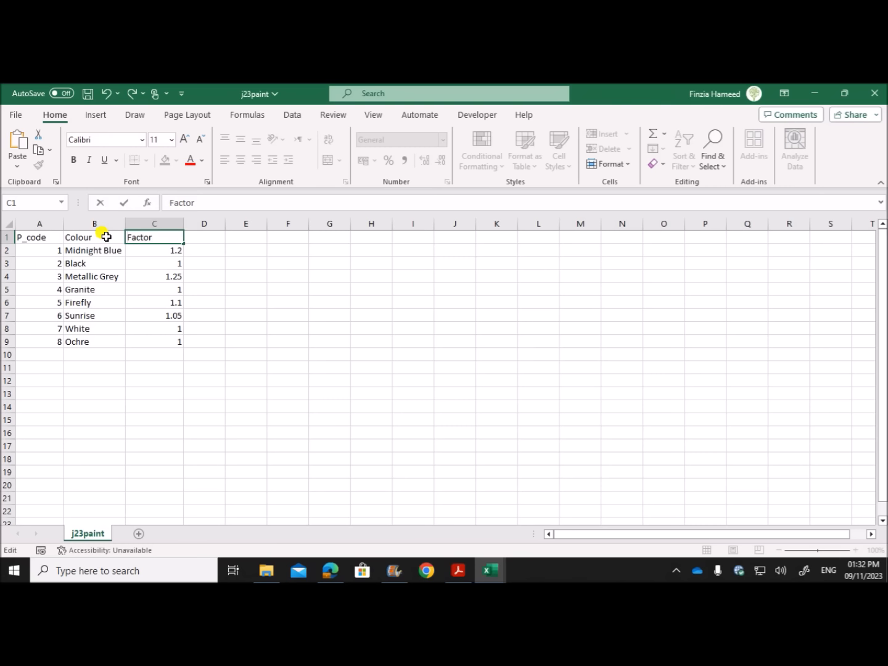
{"action": "left_click", "coordinate": [263, 368]}
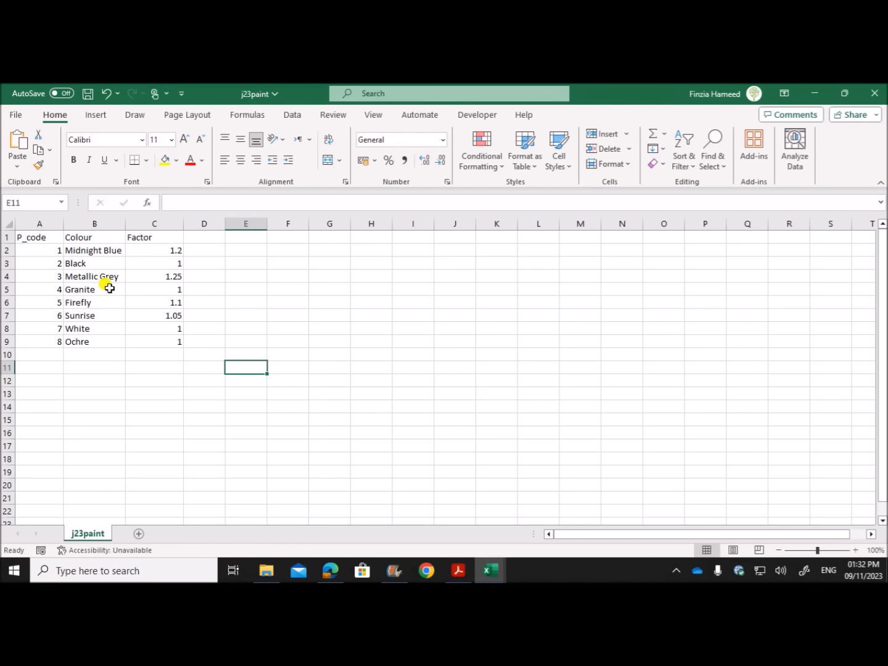
Review the colour names and their paint codes in j23paint.
{"action": "left_click", "coordinate": [99, 273]}
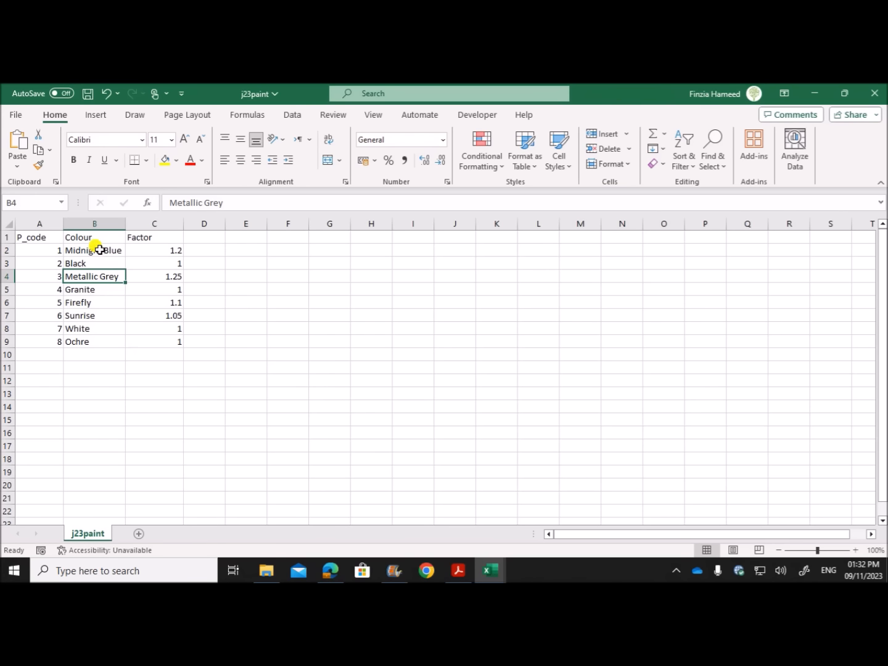
{"action": "left_click_drag", "start_coordinate": [100, 249], "coordinate": [97, 342]}
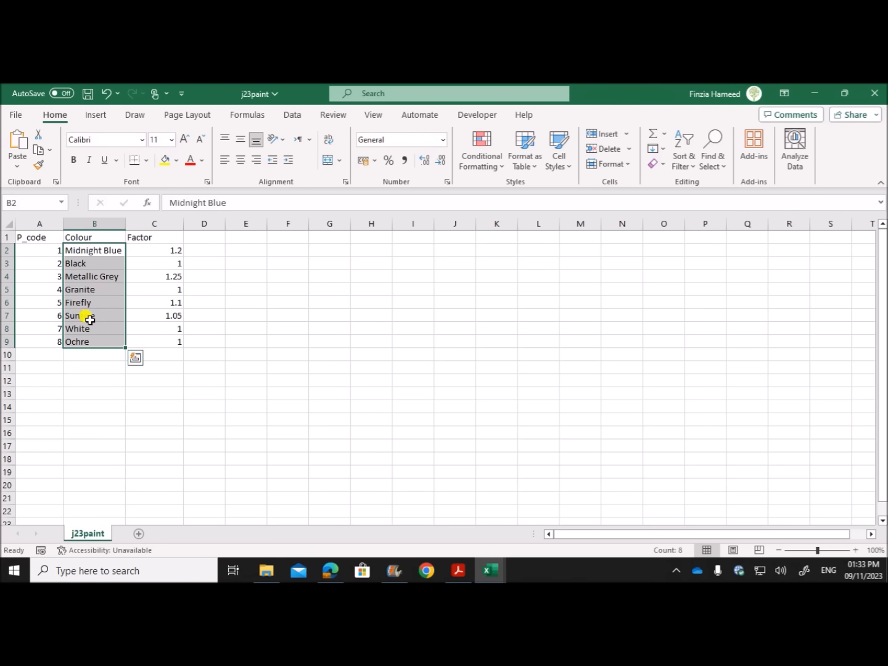
{"action": "left_click", "coordinate": [44, 254]}
Switch to the j23cars workbook and insert a new column before D_Code with the heading P_Code.
{"action": "mouse_move", "coordinate": [486, 573]}
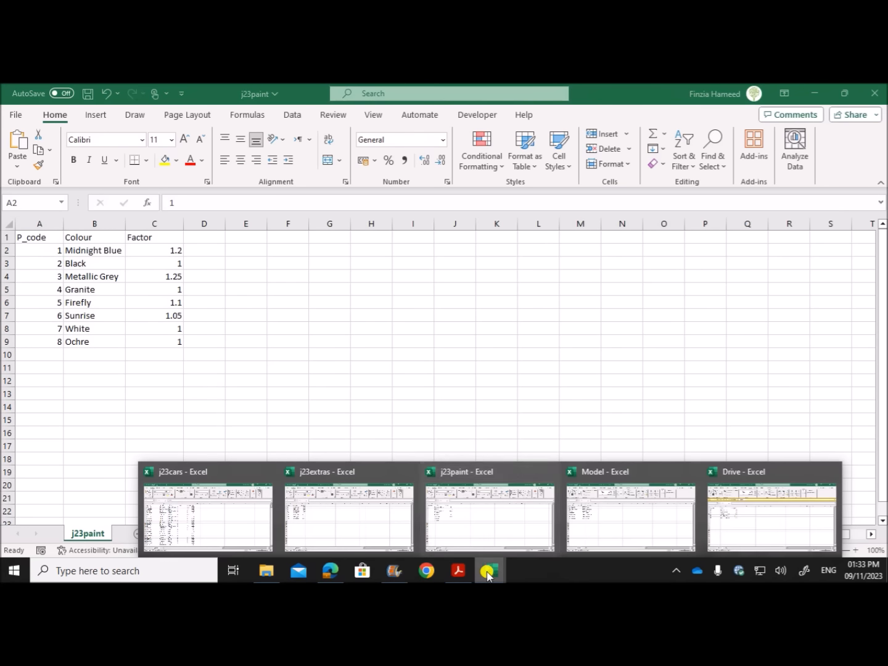
{"action": "left_click", "coordinate": [224, 522]}
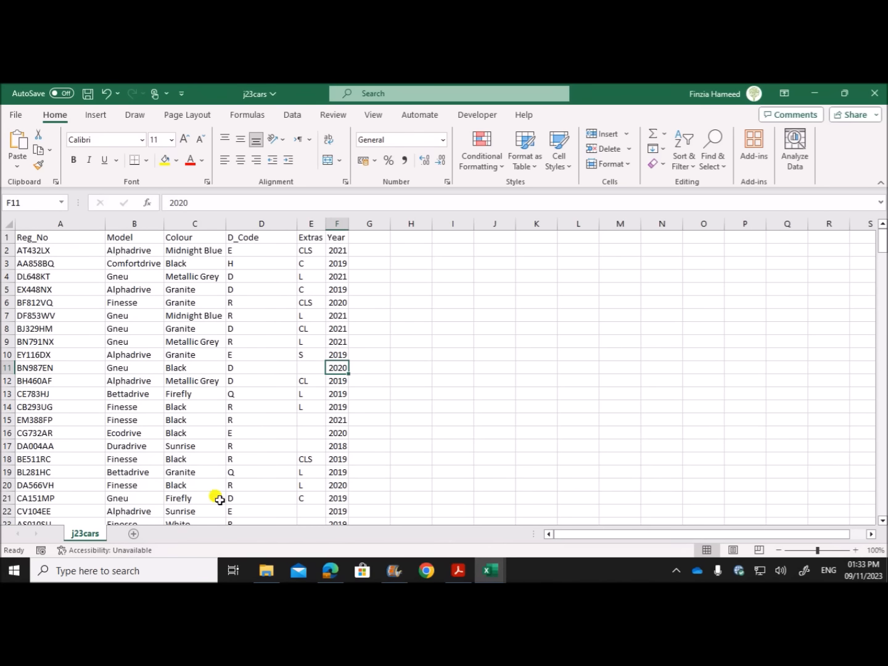
{"action": "left_click_drag", "start_coordinate": [190, 250], "coordinate": [193, 407]}
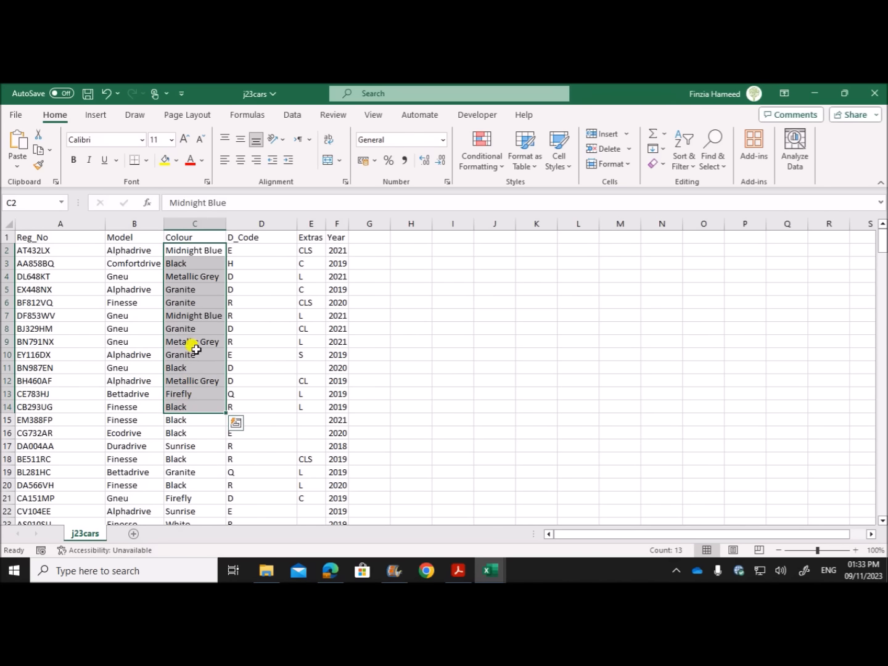
{"action": "right_click", "coordinate": [254, 225]}
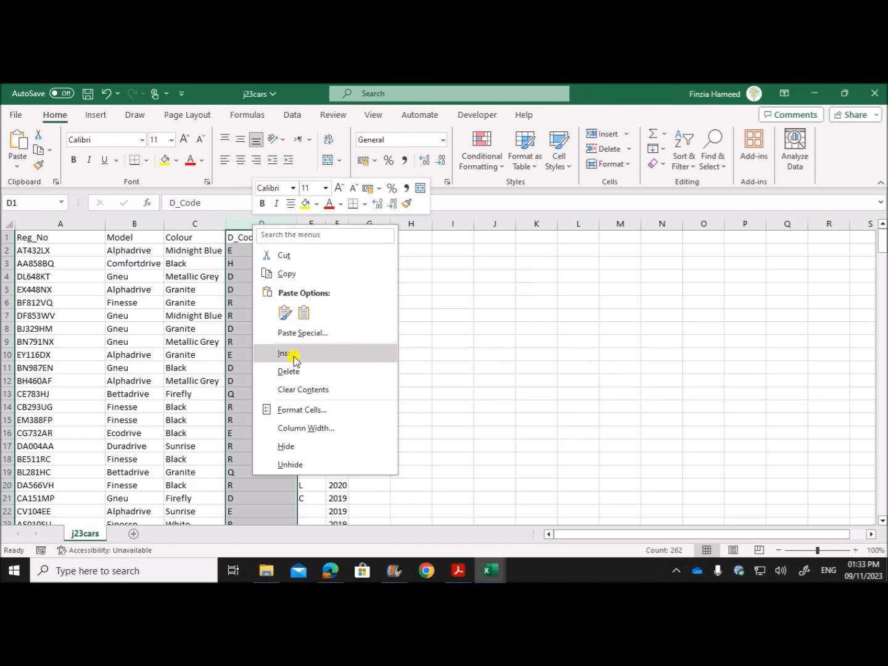
{"action": "left_click", "coordinate": [292, 355]}
{"action": "left_click", "coordinate": [261, 239]}
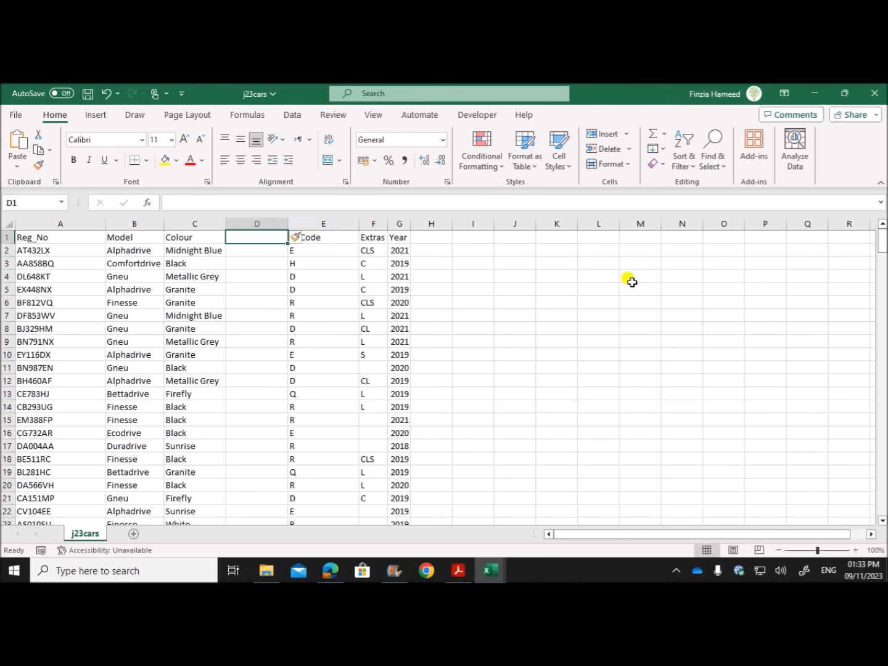
{"action": "type", "text": "Code"}
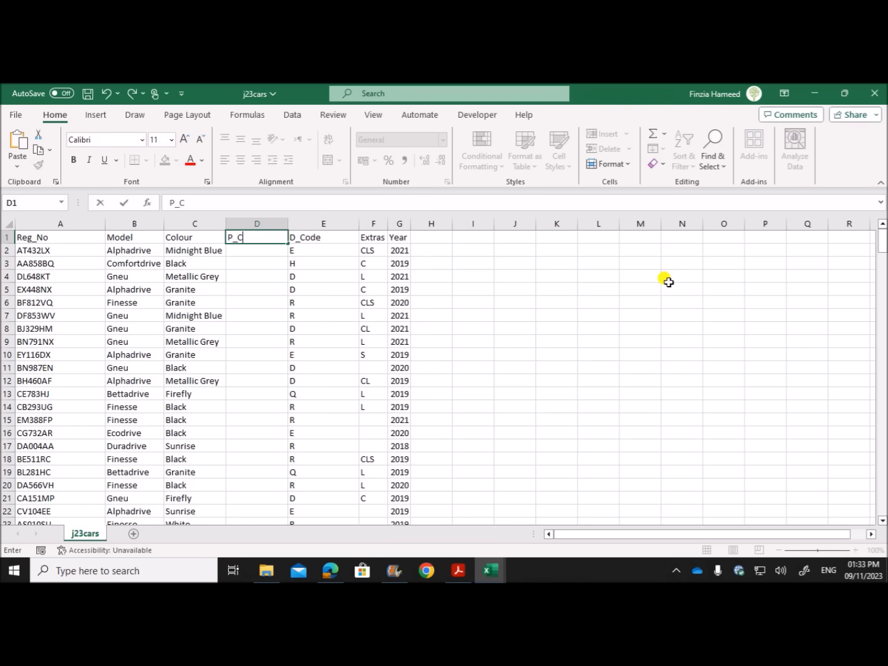
{"action": "left_click", "coordinate": [339, 326]}
{"action": "left_click", "coordinate": [253, 252]}
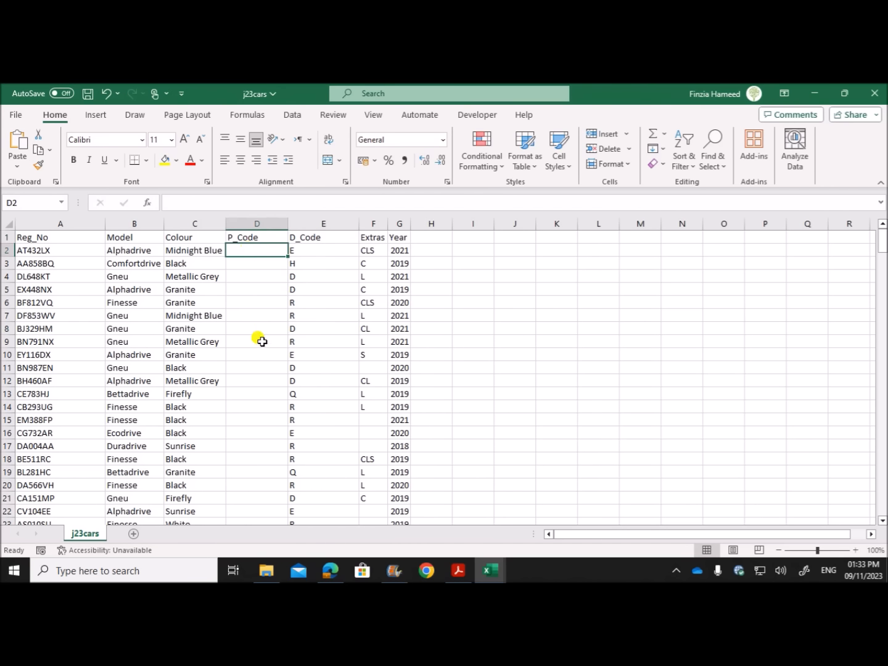
{"action": "left_click", "coordinate": [190, 224]}
{"action": "right_click", "coordinate": [196, 225]}
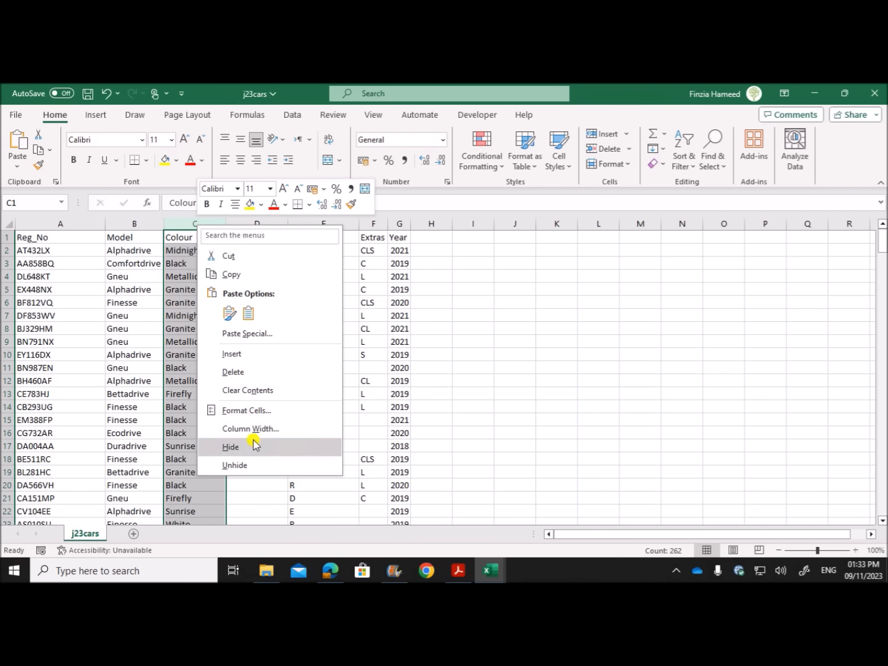
{"action": "left_click", "coordinate": [440, 457]}
{"action": "left_click", "coordinate": [246, 249]}
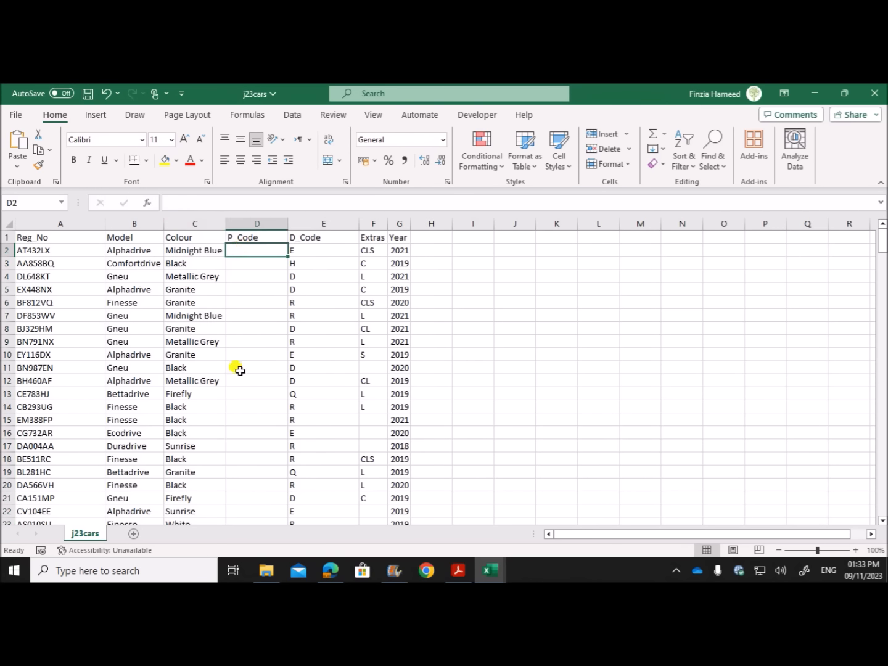
Switch to the j23paint workbook and change the heading in cell A1 to P_Code.
{"action": "left_click", "coordinate": [489, 573]}
{"action": "left_click", "coordinate": [472, 531]}
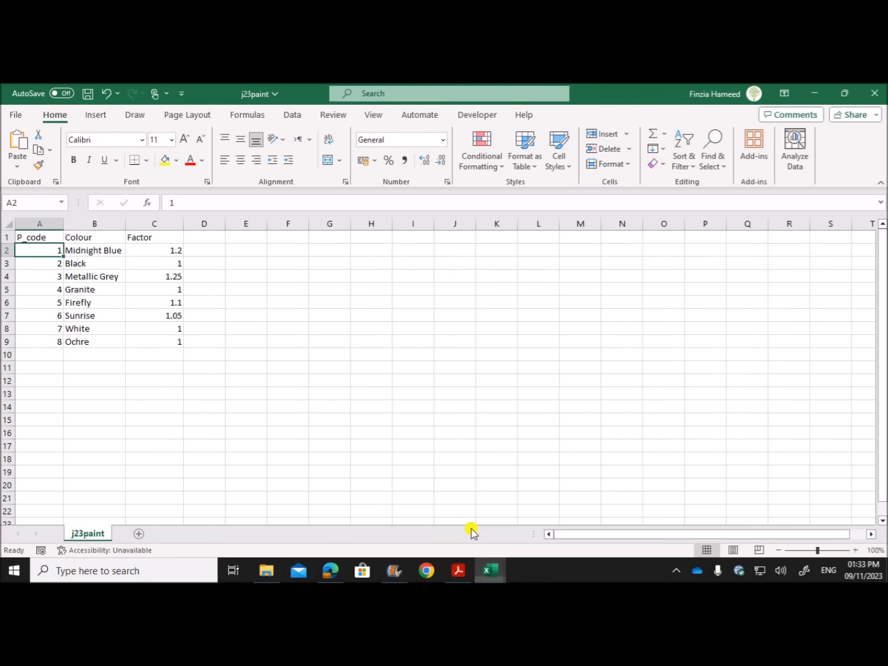
{"action": "left_click", "coordinate": [278, 404]}
{"action": "left_click_drag", "start_coordinate": [47, 256], "coordinate": [48, 343]}
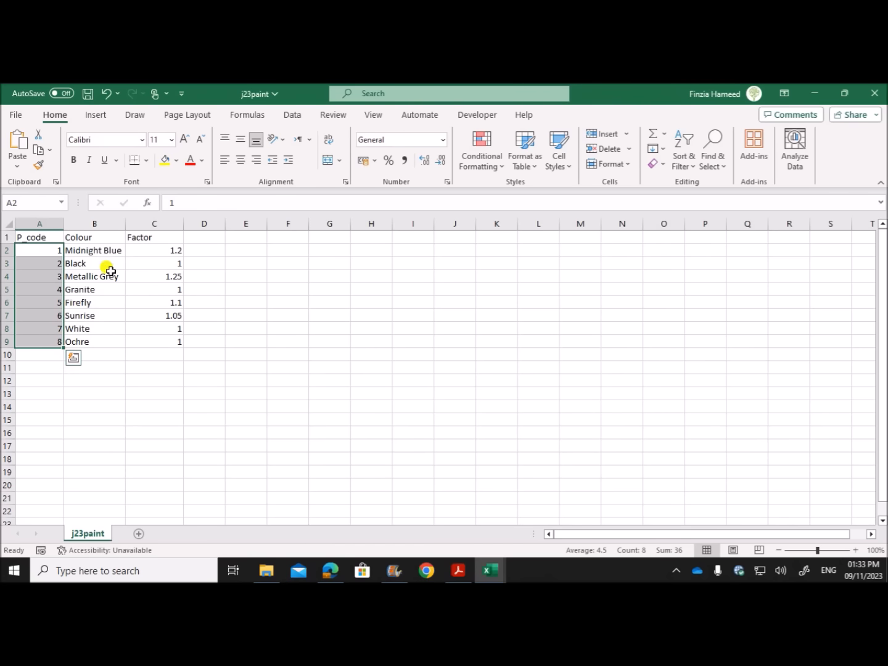
{"action": "left_click", "coordinate": [105, 252]}
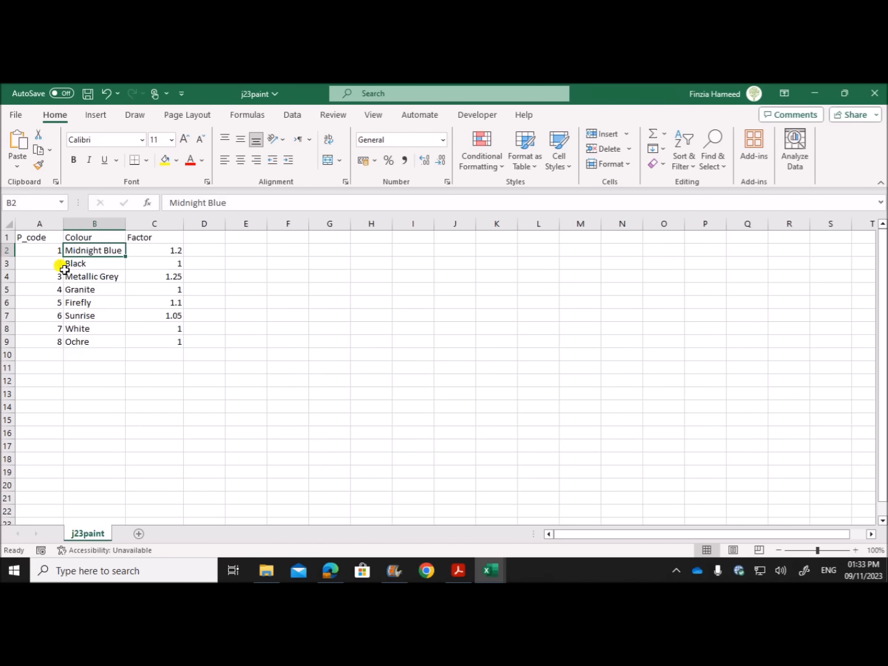
{"action": "double_click", "coordinate": [27, 241]}
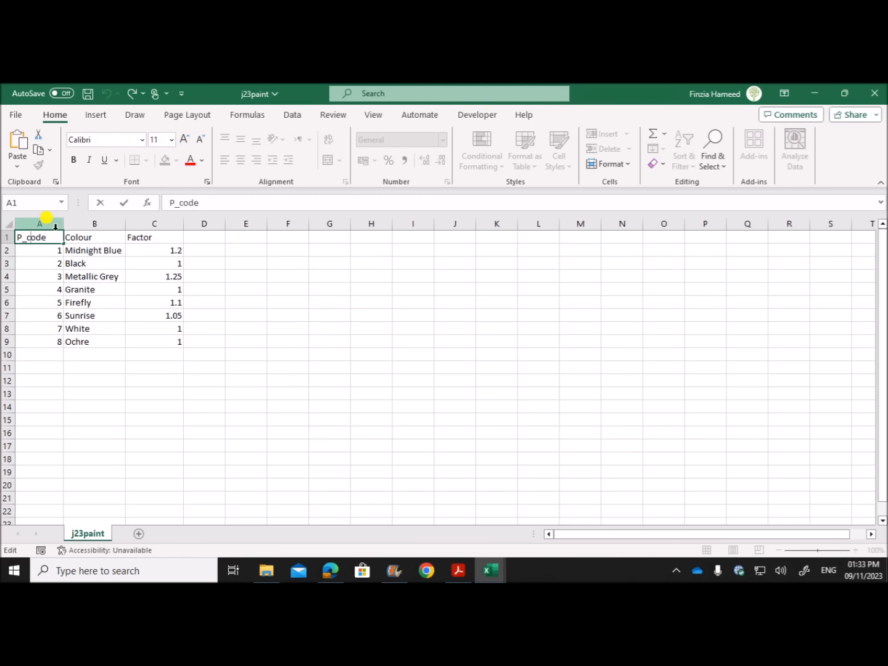
{"action": "left_click", "coordinate": [323, 369]}
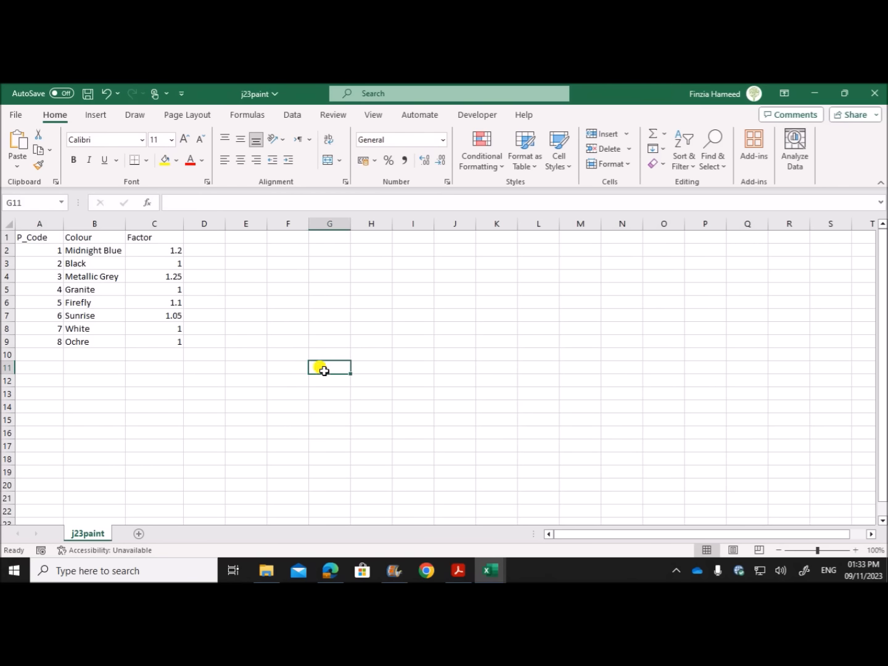
Start an XLOOKUP formula in cell D2 of j23cars with C2 as the lookup value.
{"action": "mouse_move", "coordinate": [495, 575]}
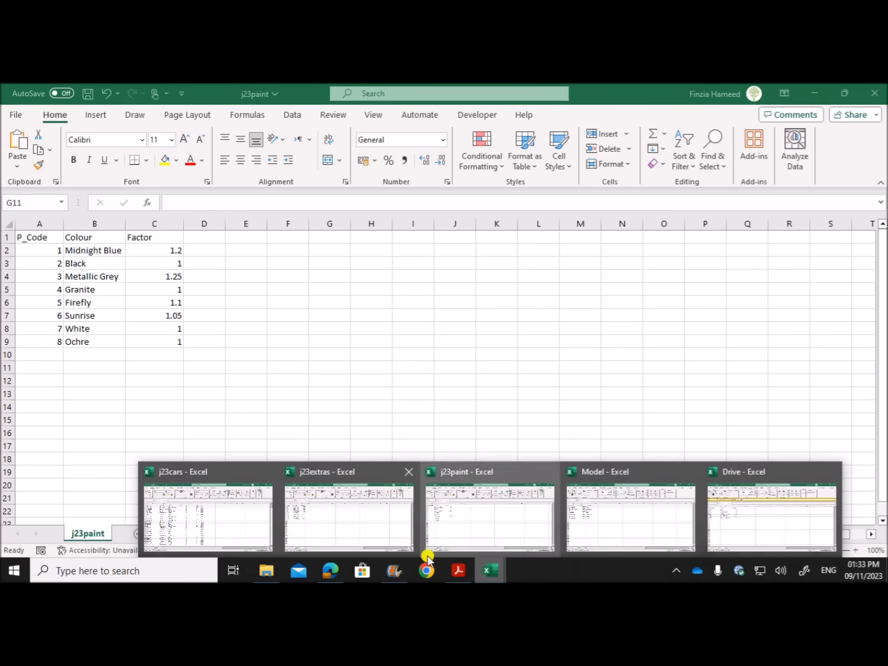
{"action": "left_click", "coordinate": [218, 514]}
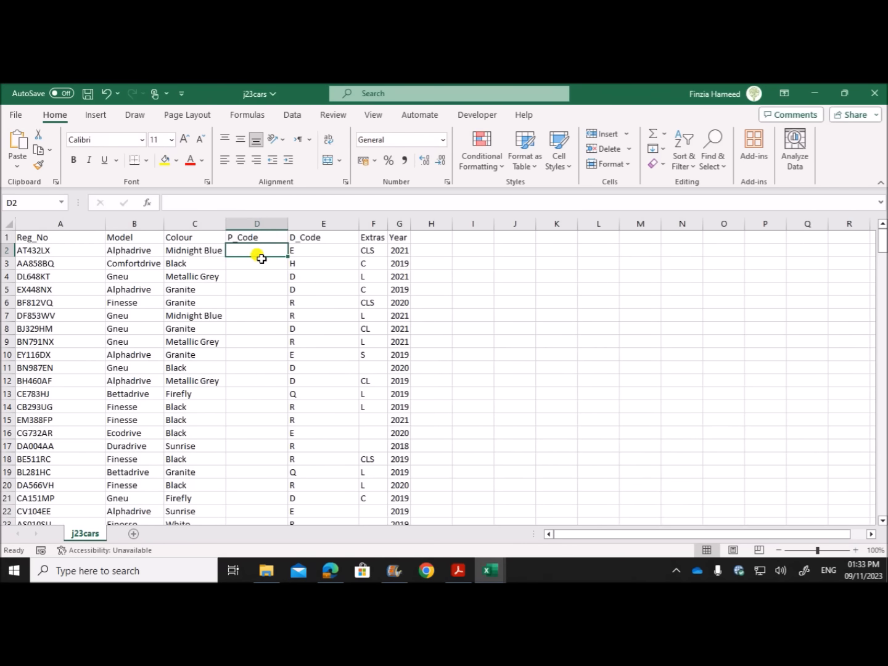
{"action": "type", "text": "="}
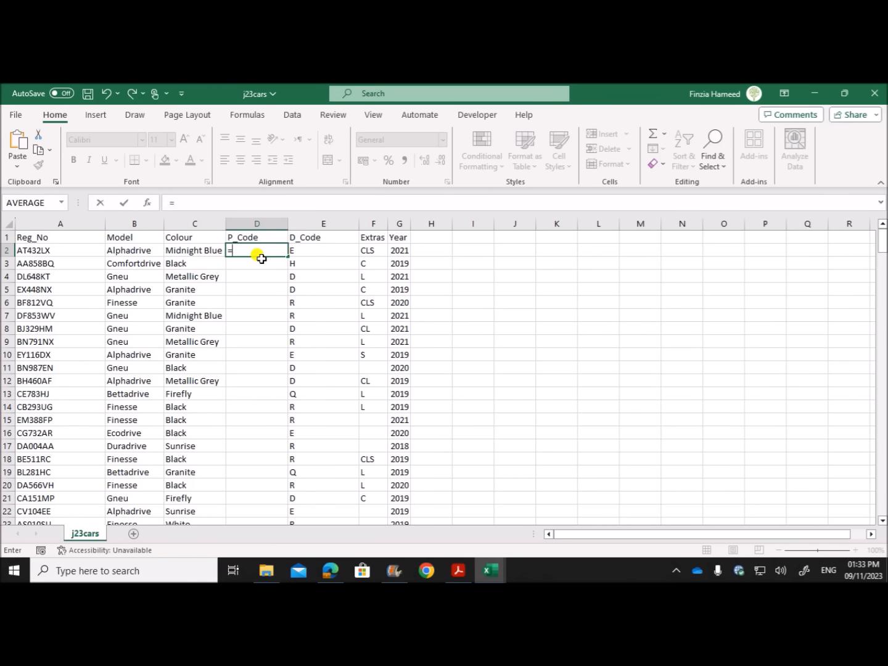
{"action": "type", "text": "xlookup("}
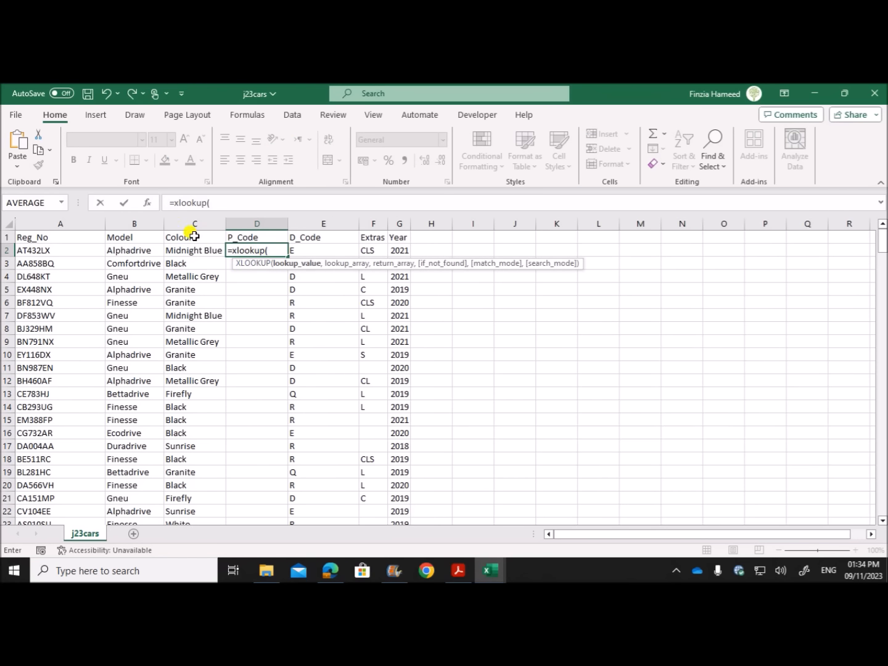
{"action": "left_click", "coordinate": [151, 206]}
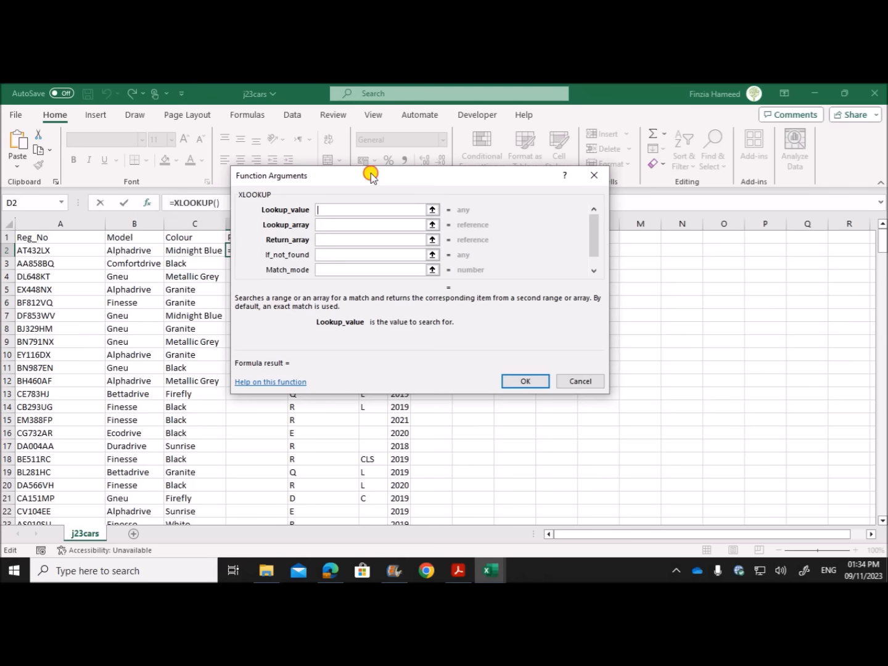
{"action": "left_click", "coordinate": [204, 252]}
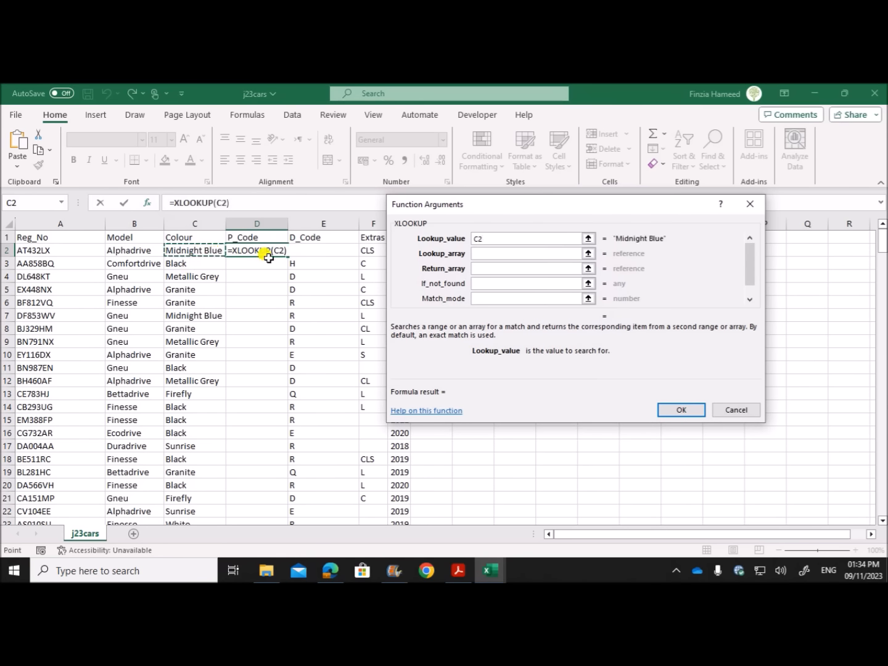
Set the XLOOKUP lookup array to the colour names in B2:B9 of j23paint.
{"action": "left_click", "coordinate": [491, 254]}
{"action": "left_click", "coordinate": [497, 577]}
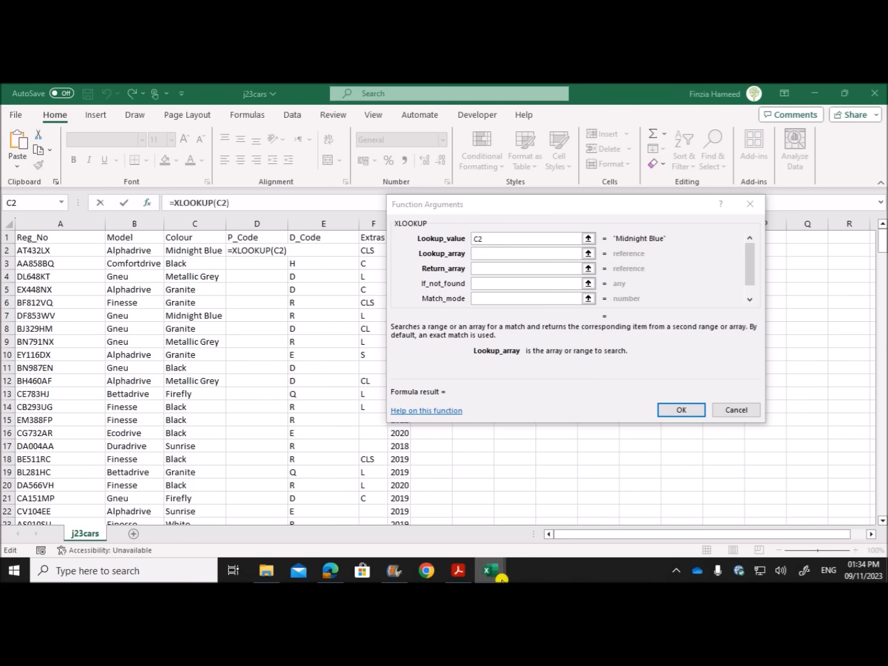
{"action": "left_click", "coordinate": [476, 526]}
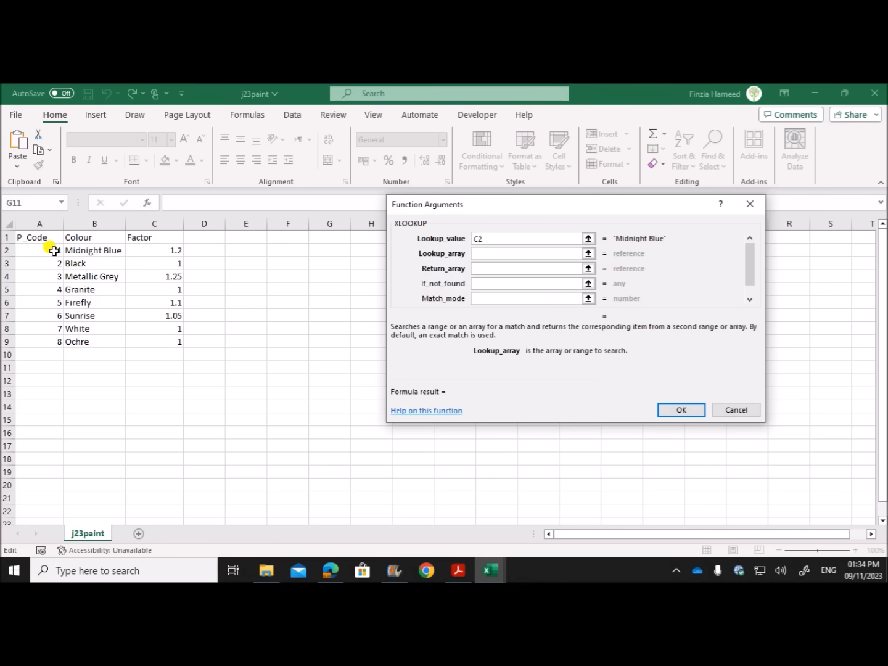
{"action": "left_click_drag", "start_coordinate": [98, 253], "coordinate": [90, 339]}
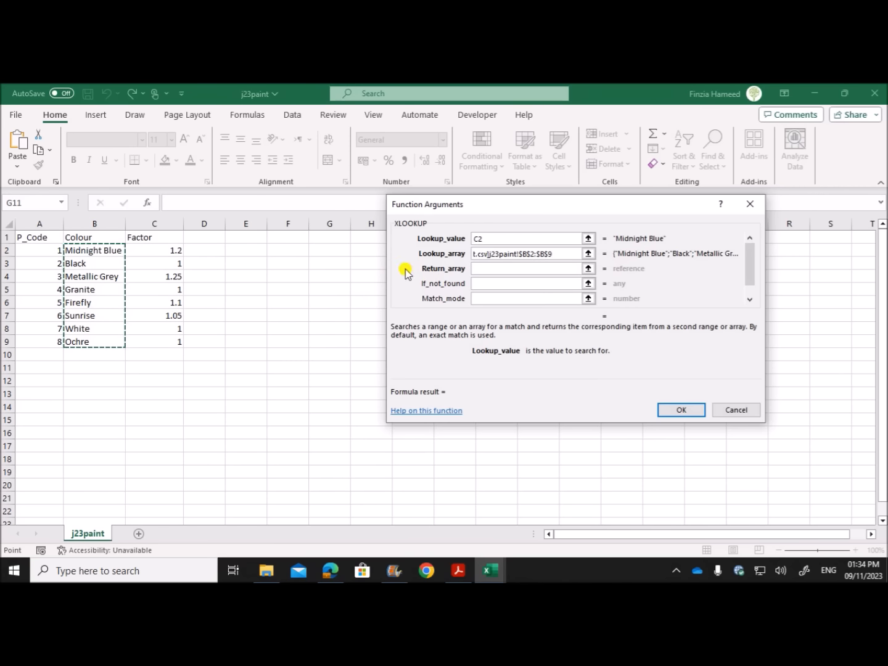
Set the XLOOKUP return array to the codes in A2:A9 of j23paint and complete the formula.
{"action": "left_click", "coordinate": [478, 268]}
{"action": "key", "text": "ctrl+Tab"}
{"action": "mouse_move", "coordinate": [481, 561]}
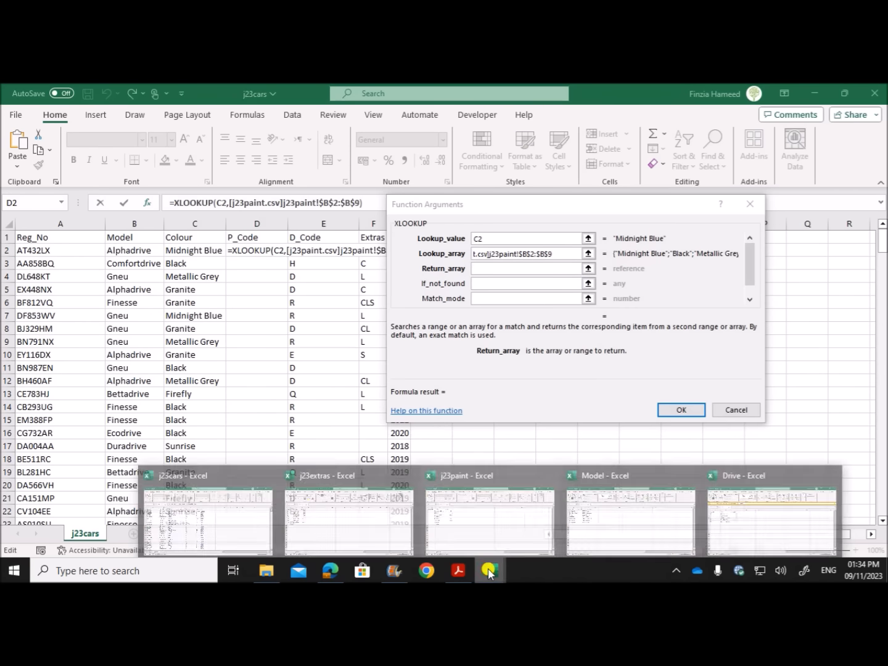
{"action": "left_click", "coordinate": [470, 524]}
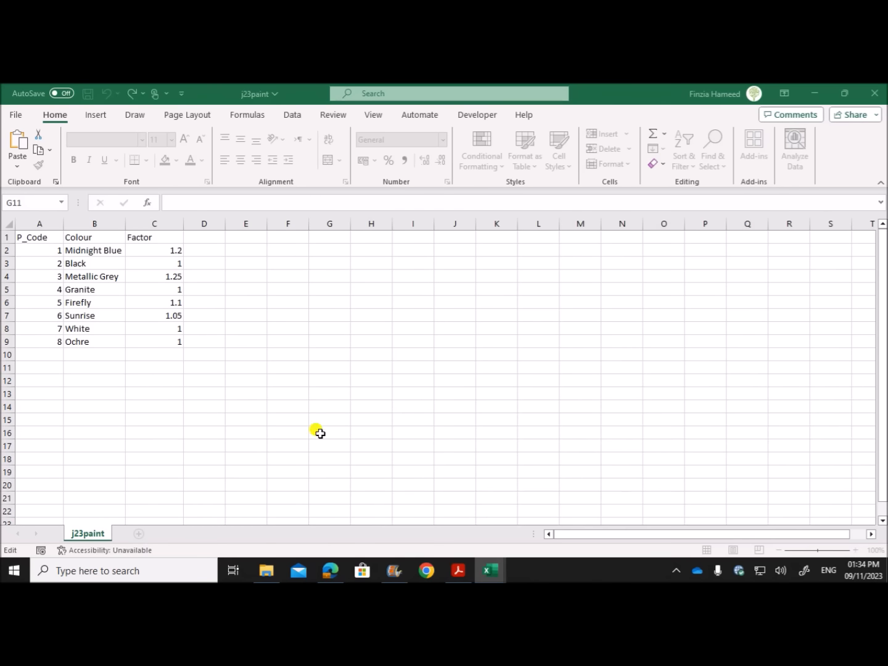
{"action": "left_click_drag", "start_coordinate": [52, 250], "coordinate": [44, 341]}
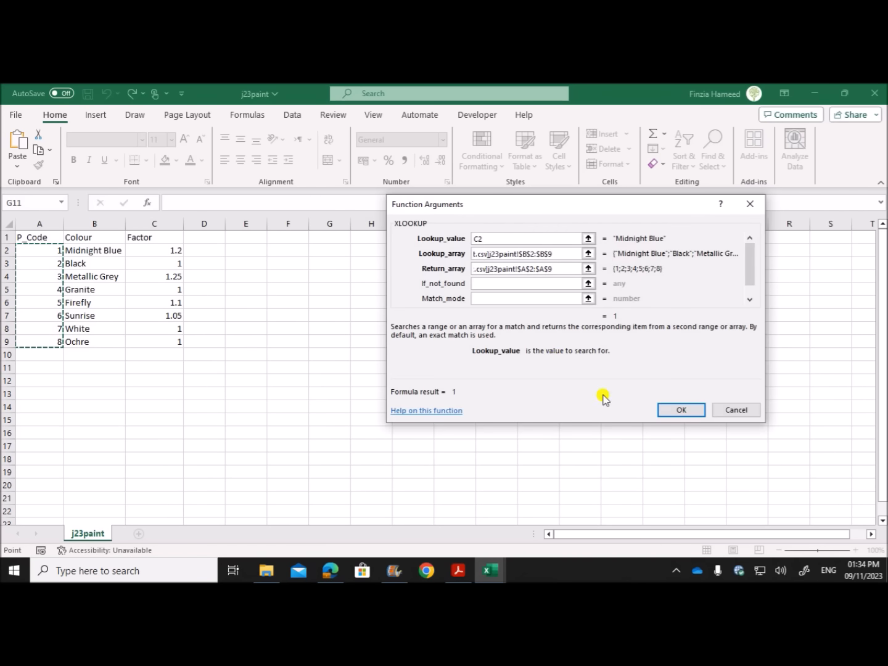
{"action": "left_click", "coordinate": [672, 411]}
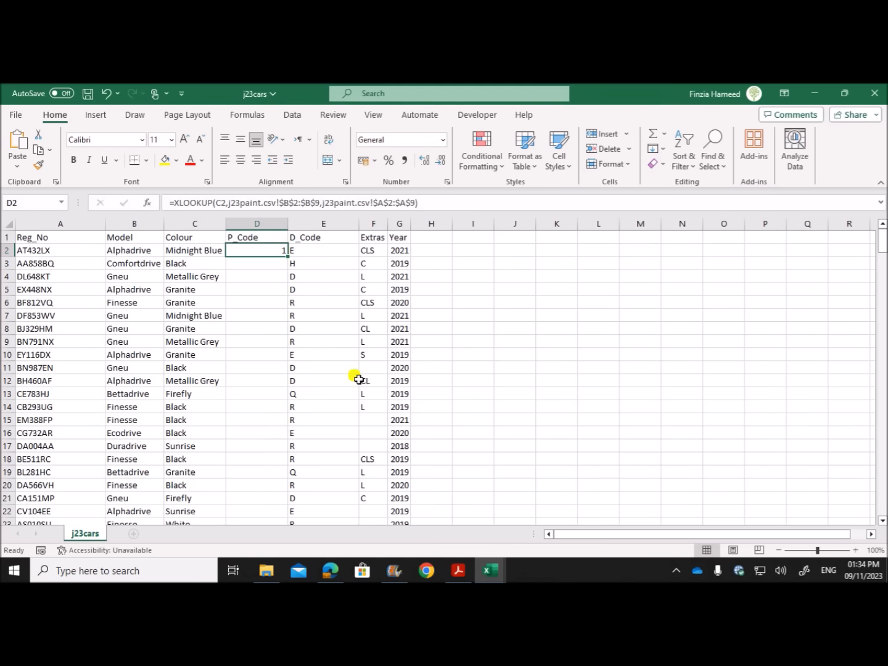
Fill the XLOOKUP formula from D2 down the whole P_Code column of j23cars and check the filled rows.
{"action": "double_click", "coordinate": [287, 255]}
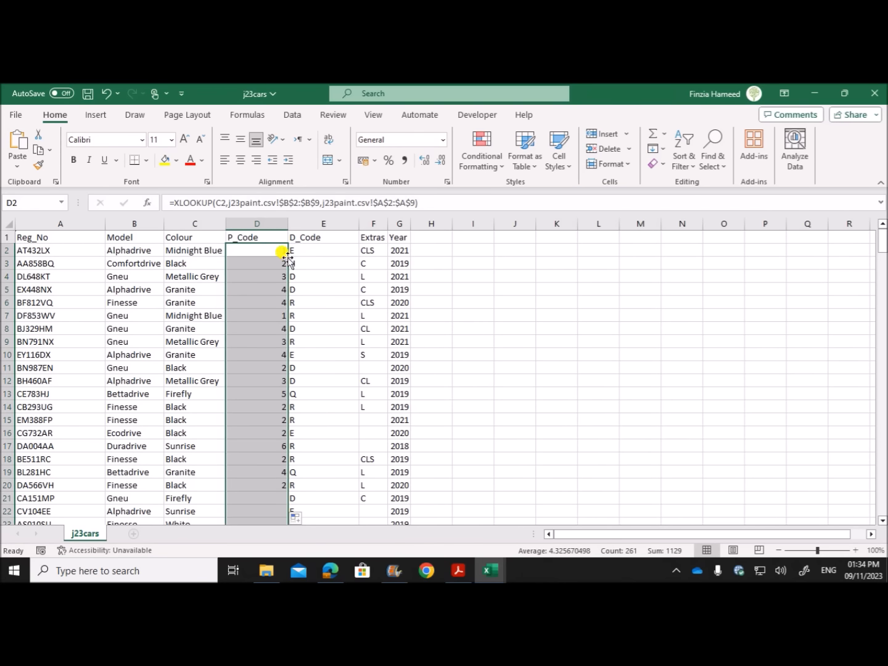
{"action": "scroll", "coordinate": [264, 364], "scroll_direction": "down", "scroll_amount": 13}
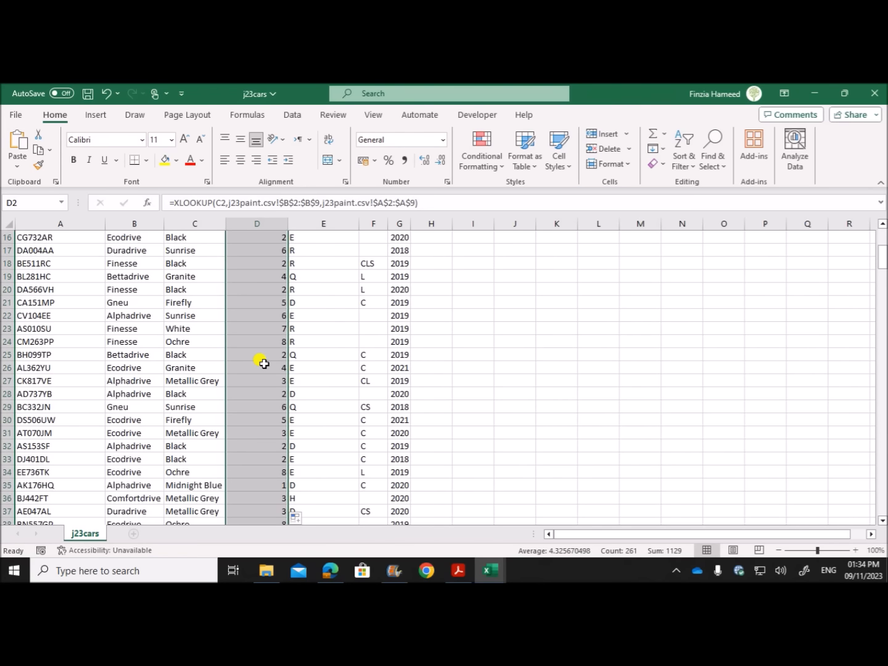
{"action": "scroll", "coordinate": [264, 364], "scroll_direction": "up", "scroll_amount": 13}
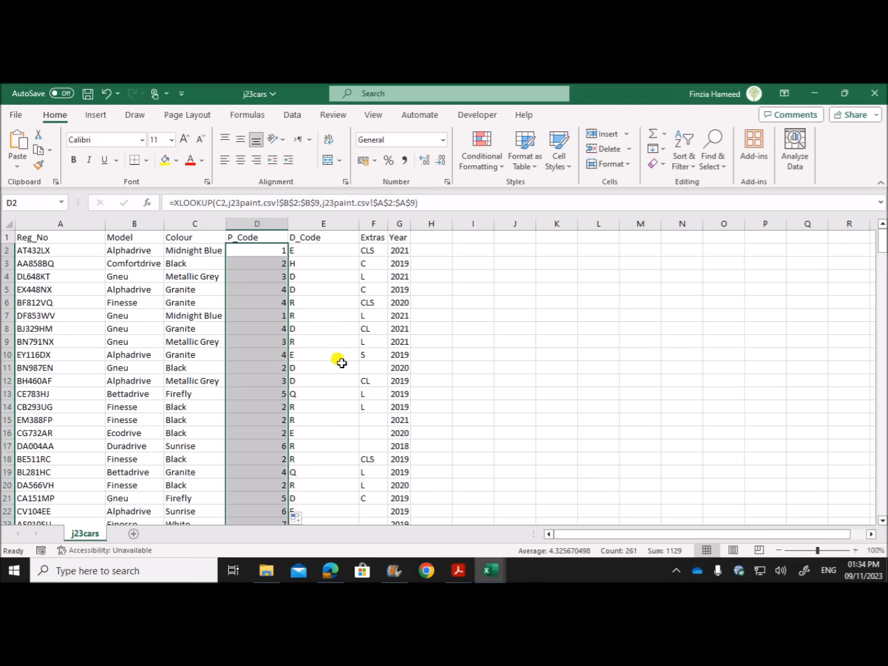
Replace the XLOOKUP formulas in D2:D262 of the P_Code column with their values by copying and pasting values in place.
{"action": "left_click", "coordinate": [263, 259]}
{"action": "left_click", "coordinate": [196, 223]}
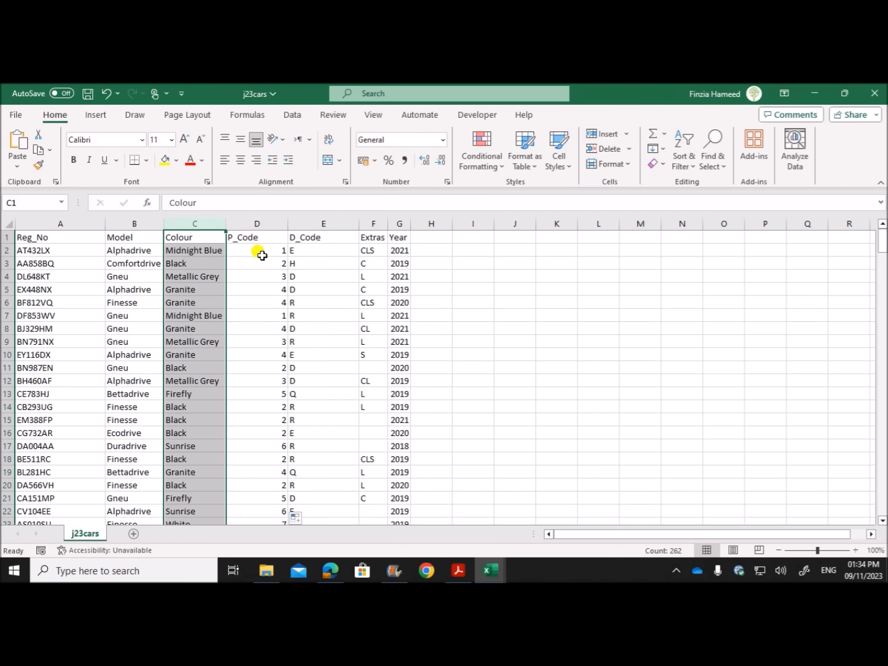
{"action": "left_click_drag", "start_coordinate": [264, 250], "coordinate": [264, 455]}
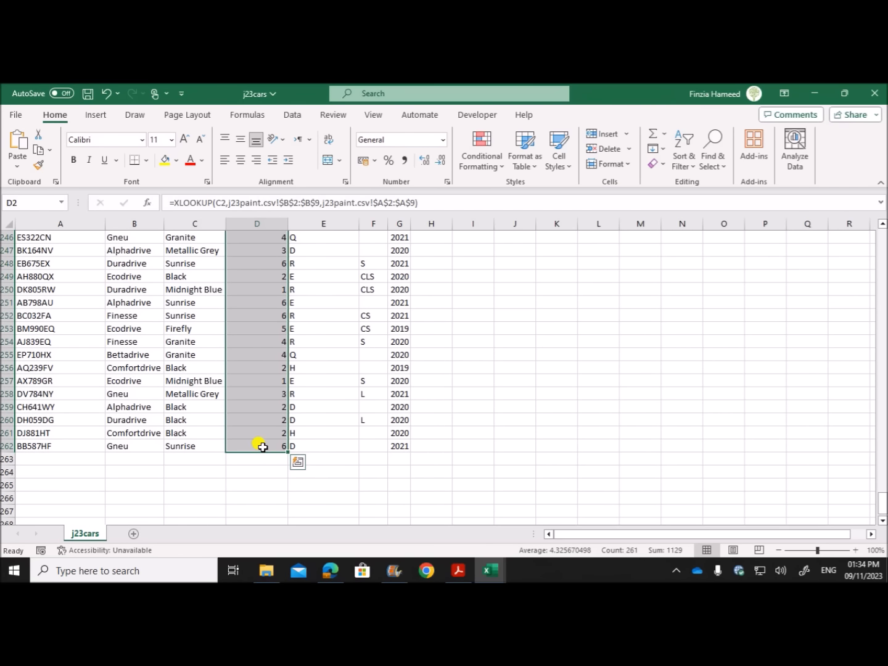
{"action": "key", "text": "ctrl+c"}
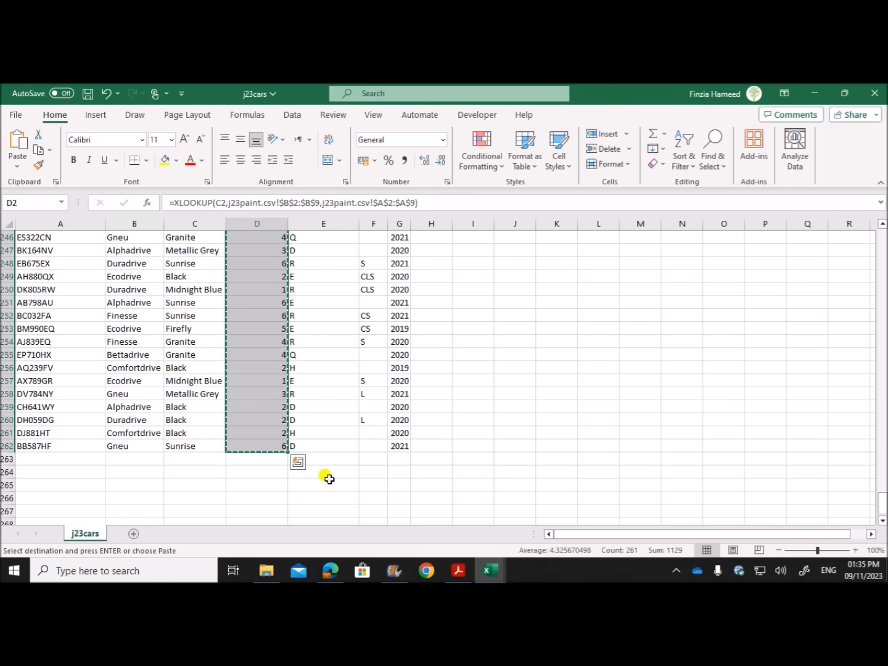
{"action": "scroll", "coordinate": [320, 462], "scroll_direction": "up", "scroll_amount": 20}
{"action": "scroll", "coordinate": [319, 455], "scroll_direction": "up", "scroll_amount": 20}
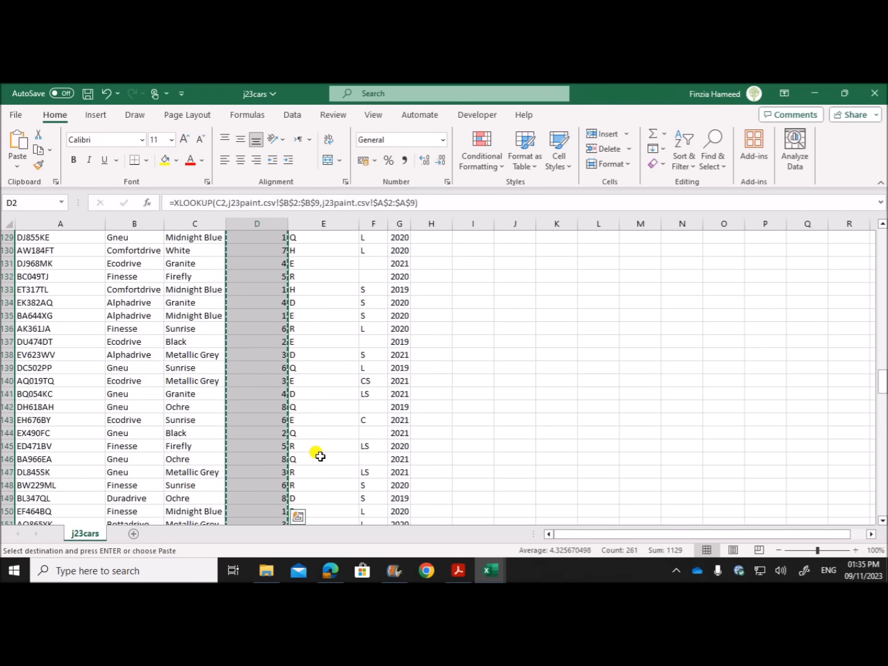
{"action": "left_click_drag", "start_coordinate": [884, 349], "coordinate": [883, 239]}
{"action": "left_click", "coordinate": [264, 249]}
{"action": "right_click", "coordinate": [264, 250]}
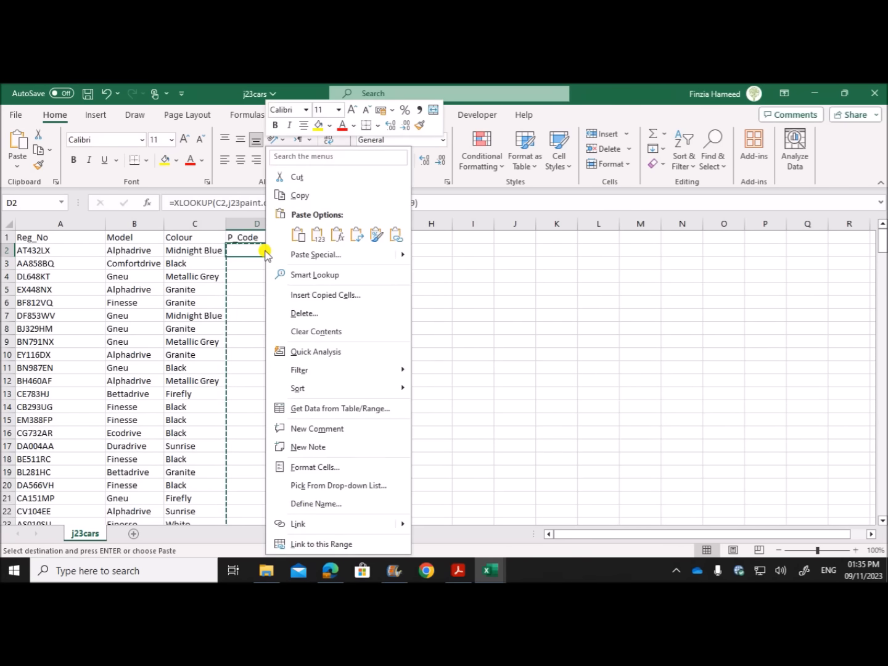
{"action": "left_click", "coordinate": [318, 234]}
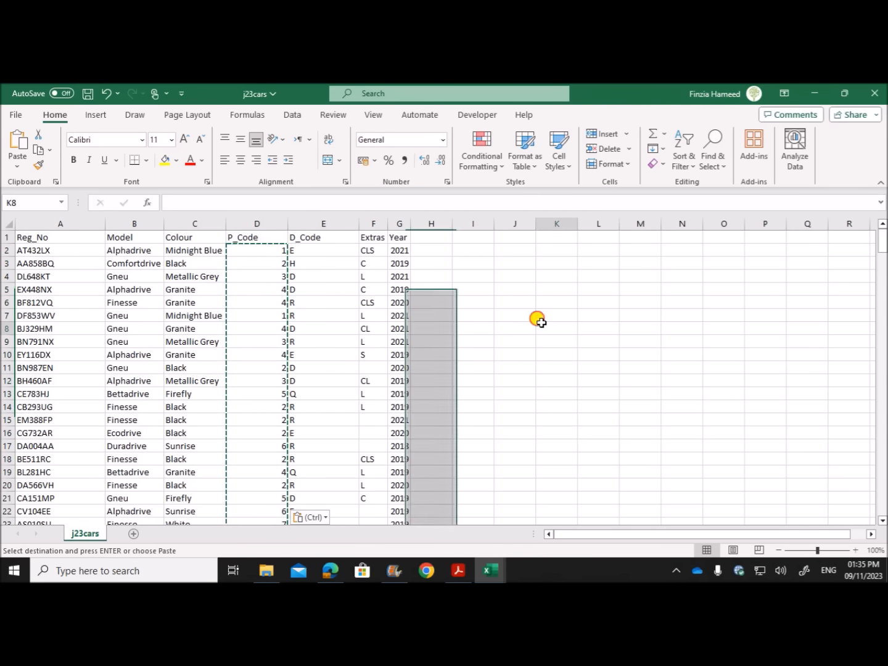
Delete the Colour column from the j23cars sheet.
{"action": "left_click", "coordinate": [198, 222]}
{"action": "right_click", "coordinate": [198, 222]}
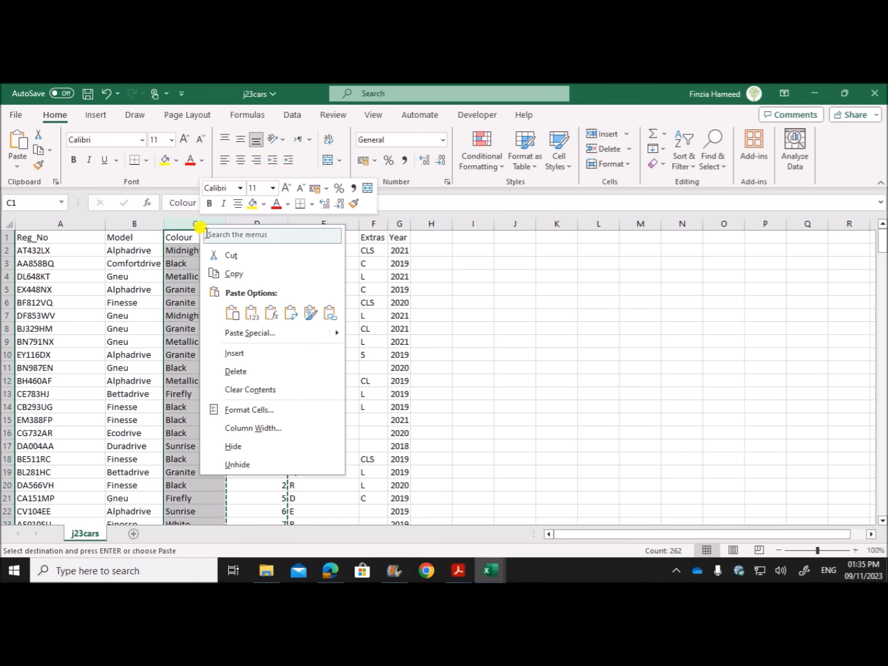
{"action": "key", "text": "Escape"}
{"action": "key", "text": "ctrl+minus"}
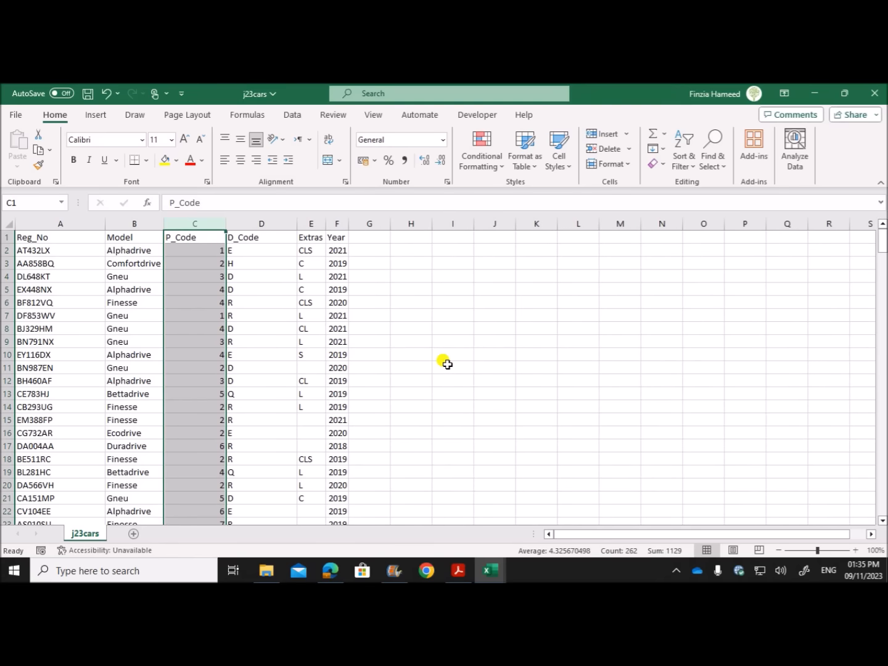
{"action": "left_click", "coordinate": [452, 367]}
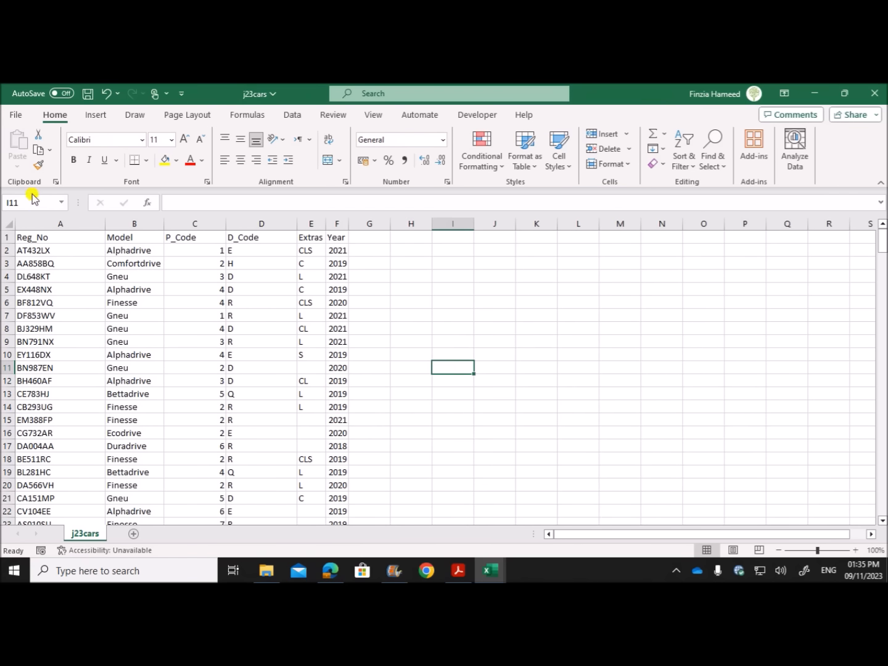
Save the j23cars table as a comma-delimited CSV file named Car in the June 2023 P2 folder.
{"action": "left_click", "coordinate": [18, 118]}
{"action": "left_click", "coordinate": [65, 316]}
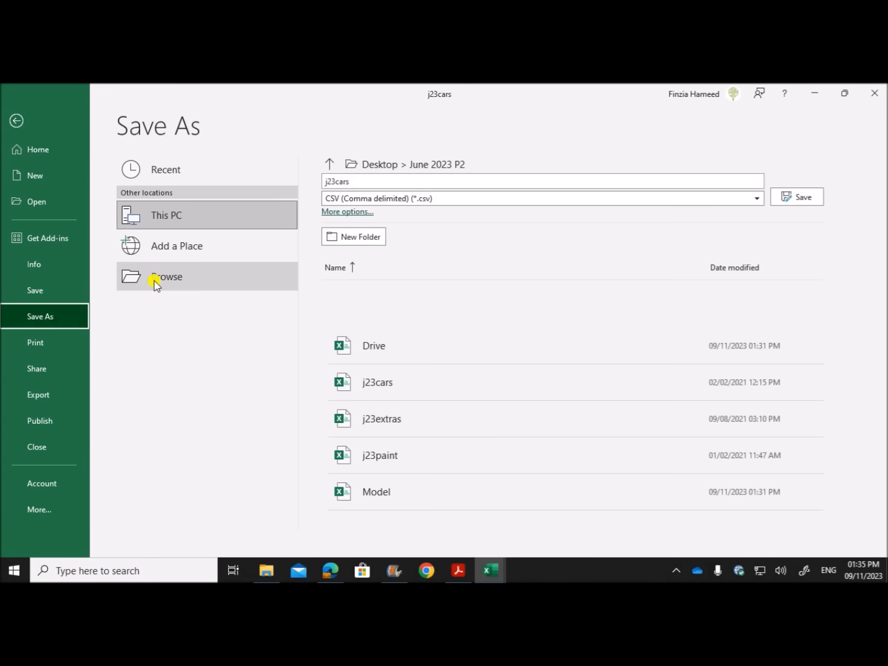
{"action": "left_click", "coordinate": [358, 180]}
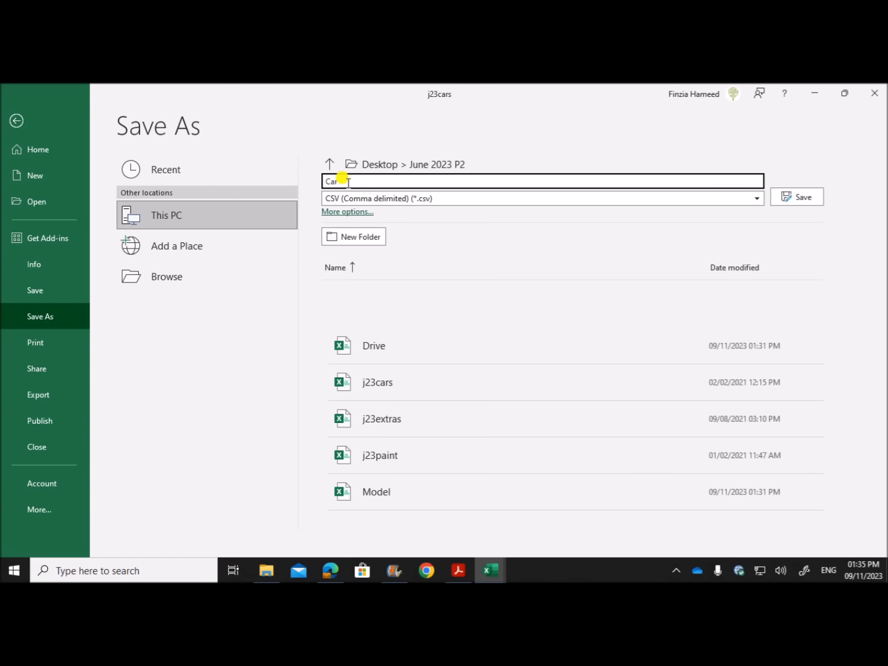
{"action": "left_click", "coordinate": [796, 196]}
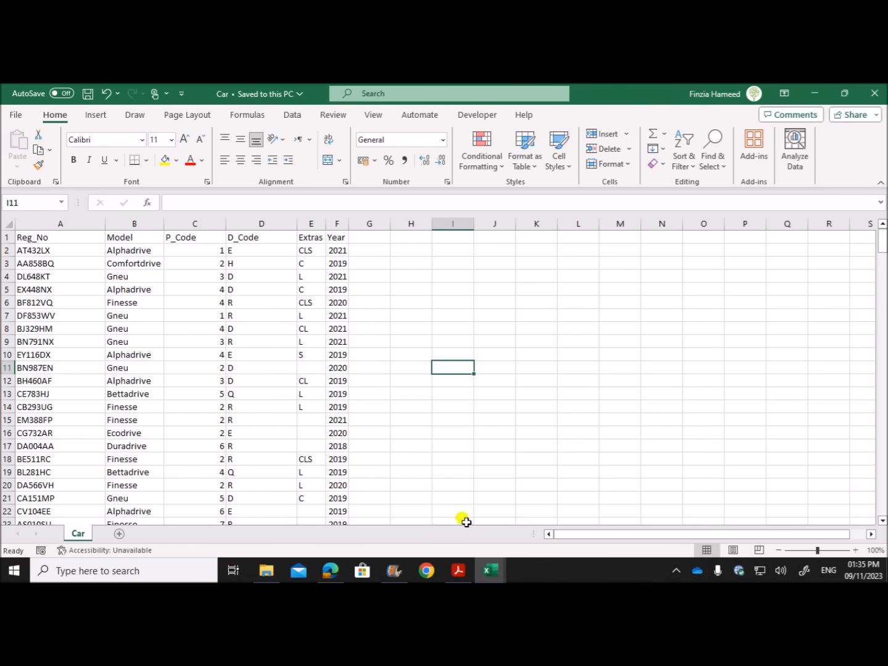
Switch to the j23paint workbook and save it as a comma-delimited CSV file named Paint in the June 2023 P2 folder.
{"action": "left_click", "coordinate": [486, 573]}
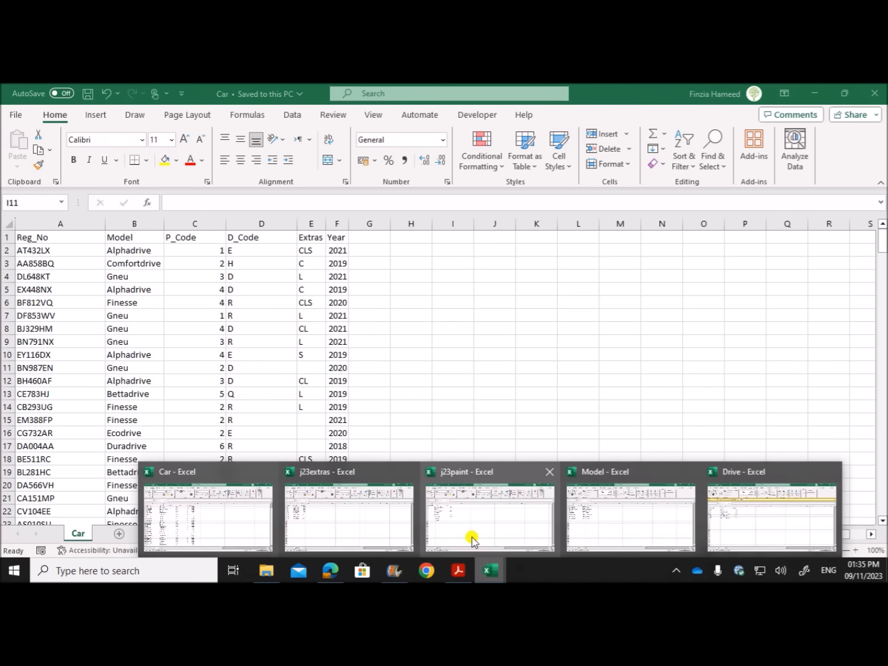
{"action": "left_click", "coordinate": [470, 521]}
{"action": "left_click", "coordinate": [20, 121]}
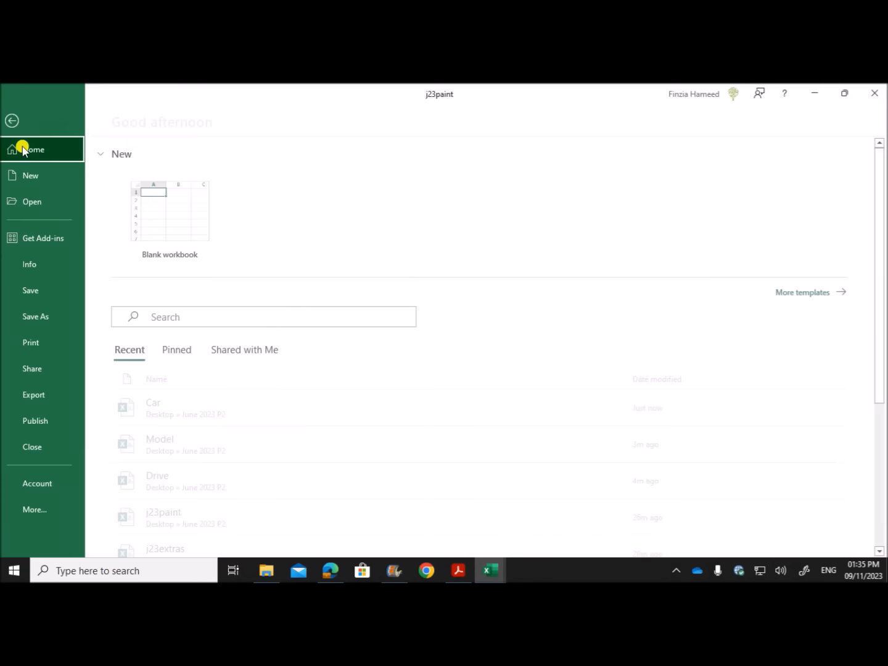
{"action": "left_click", "coordinate": [65, 316]}
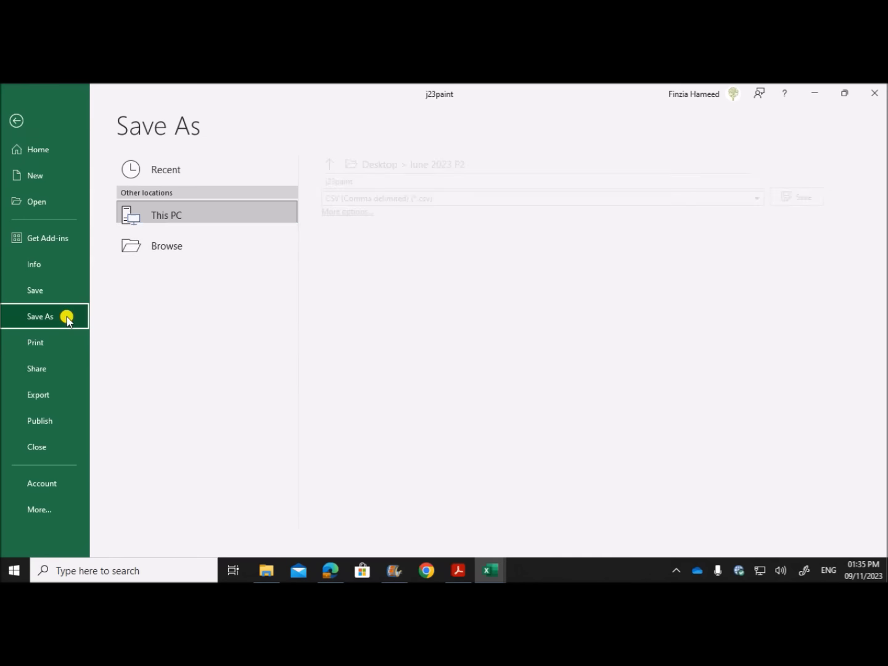
{"action": "left_click", "coordinate": [357, 180]}
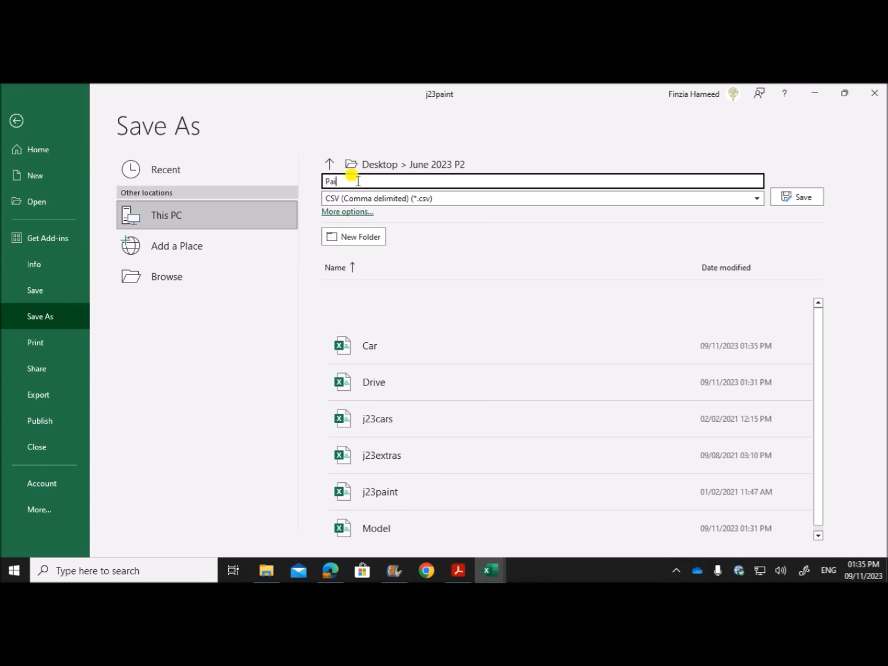
{"action": "left_click", "coordinate": [797, 197]}
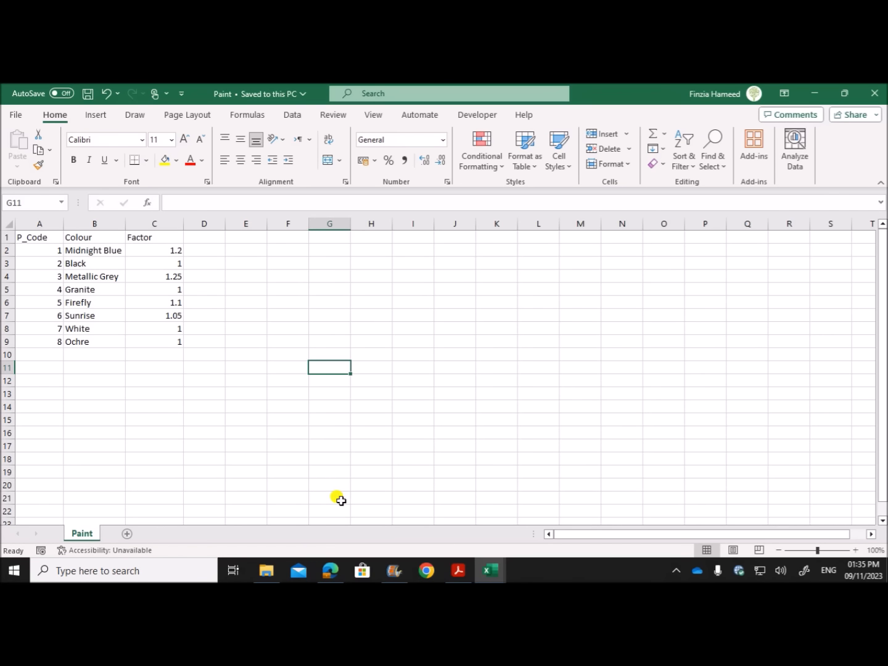
{"action": "left_click", "coordinate": [441, 470]}
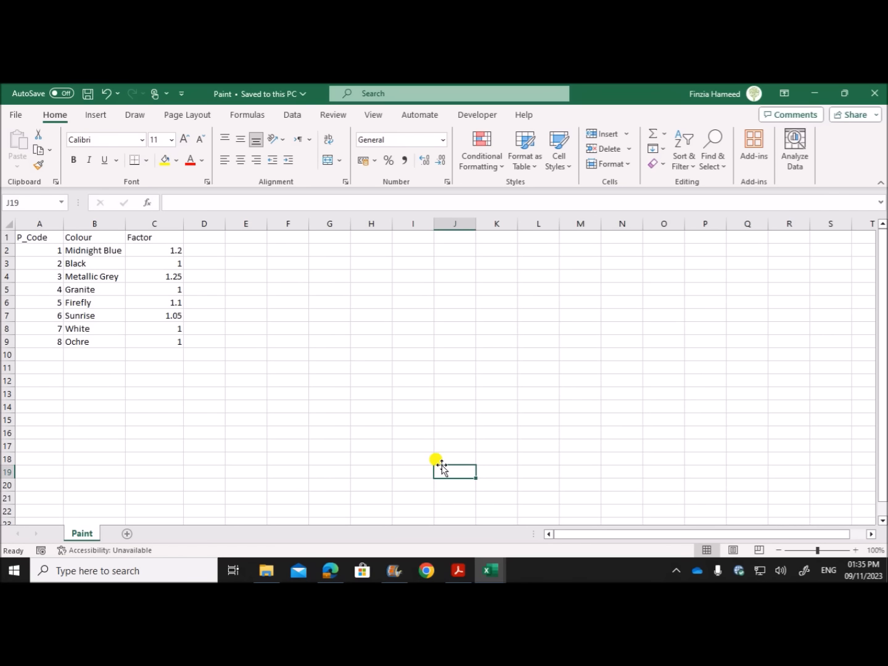
{"action": "left_click", "coordinate": [298, 420]}
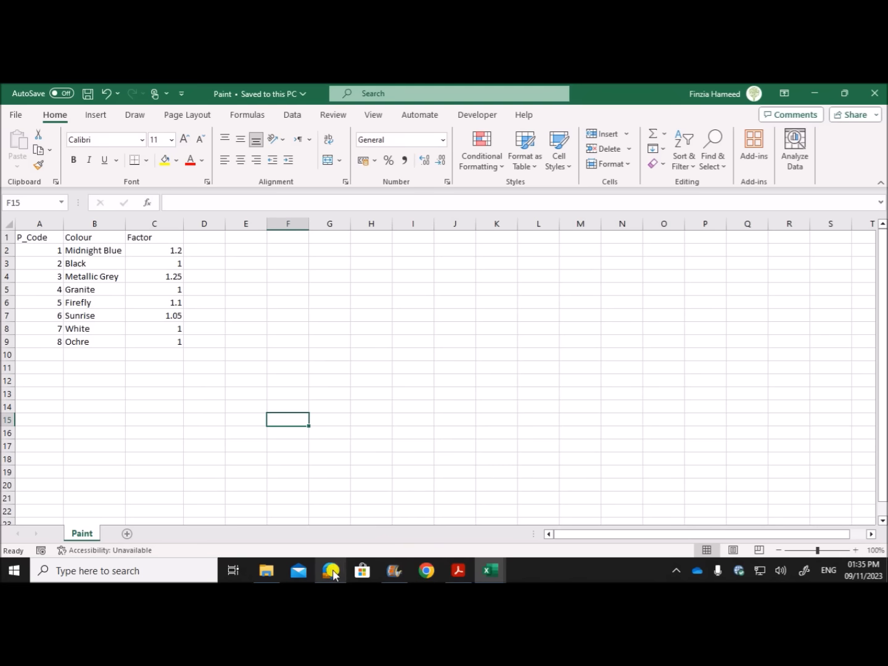
Switch to the j23extras workbook and autofit the widths of columns A and B.
{"action": "mouse_move", "coordinate": [490, 574]}
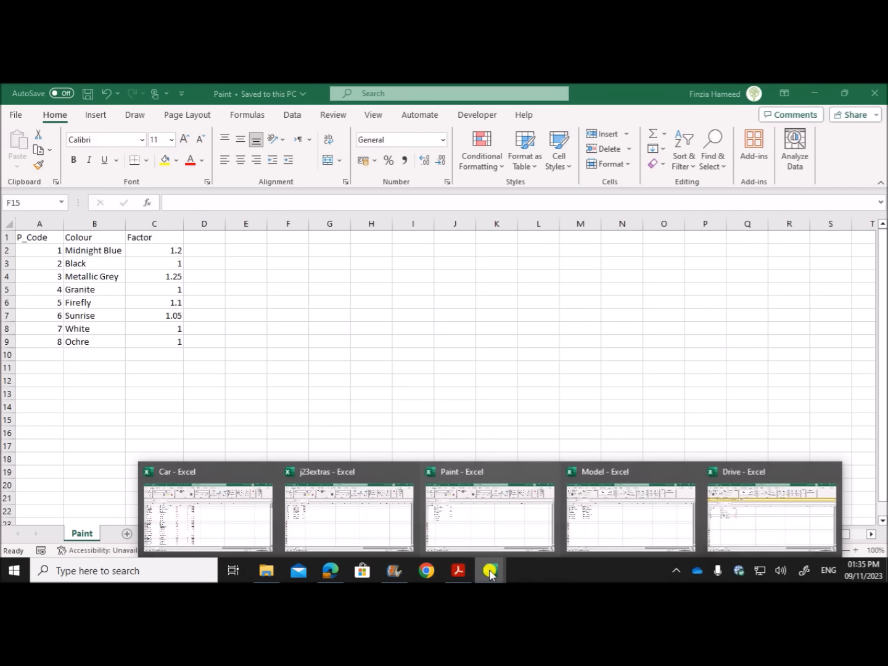
{"action": "left_click", "coordinate": [374, 520]}
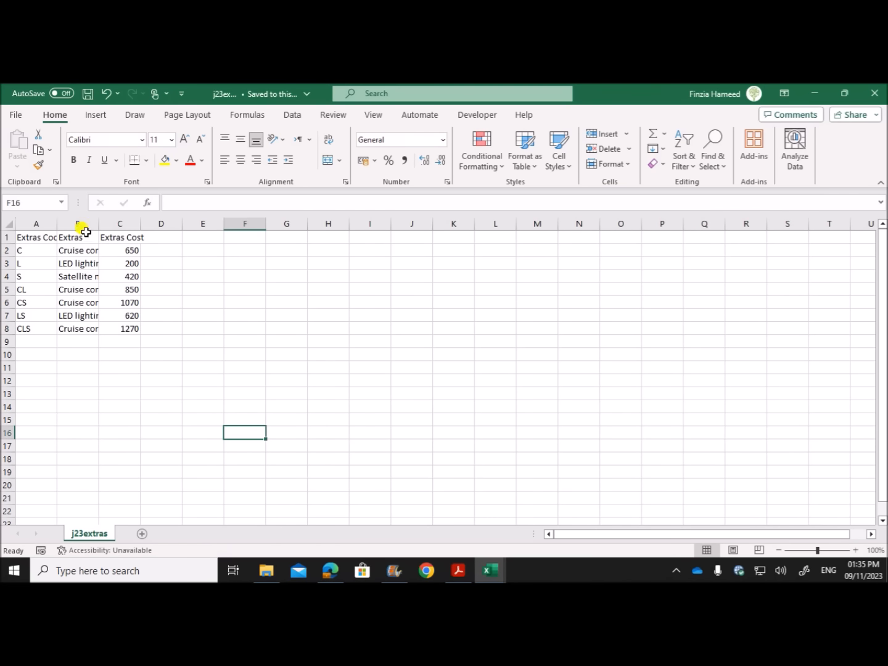
{"action": "double_click", "coordinate": [56, 223]}
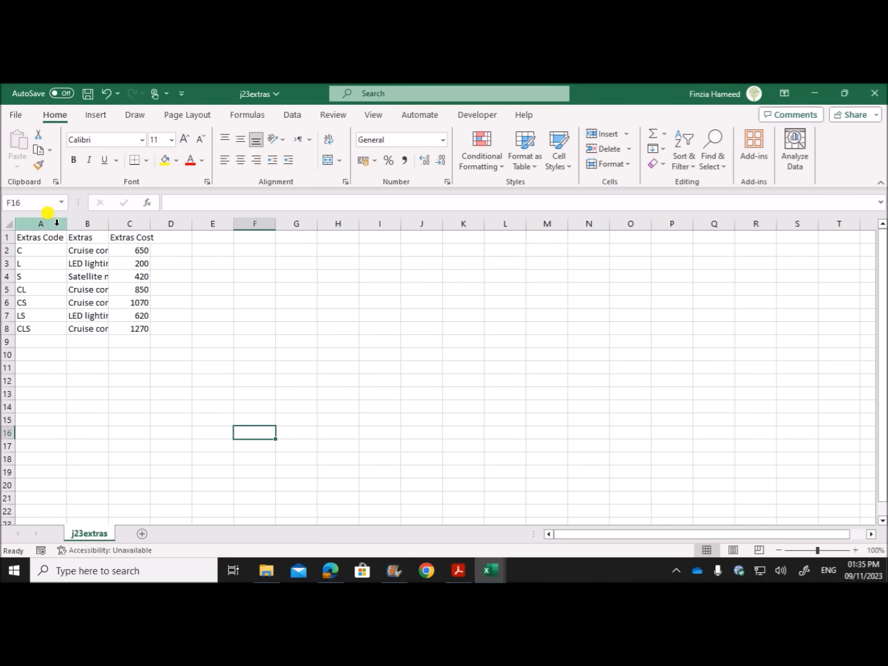
{"action": "double_click", "coordinate": [108, 223]}
{"action": "left_click", "coordinate": [148, 394]}
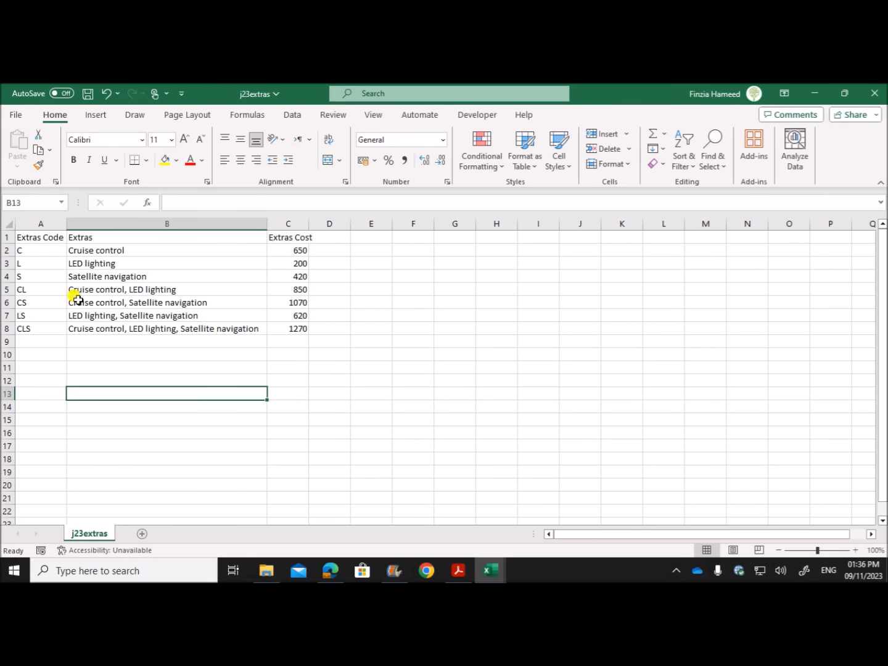
Rename the Extras Code heading in A1 as E_Code and the Extras Cost heading in C1 as E_Cost.
{"action": "left_click", "coordinate": [48, 239]}
{"action": "type", "text": "E_"}
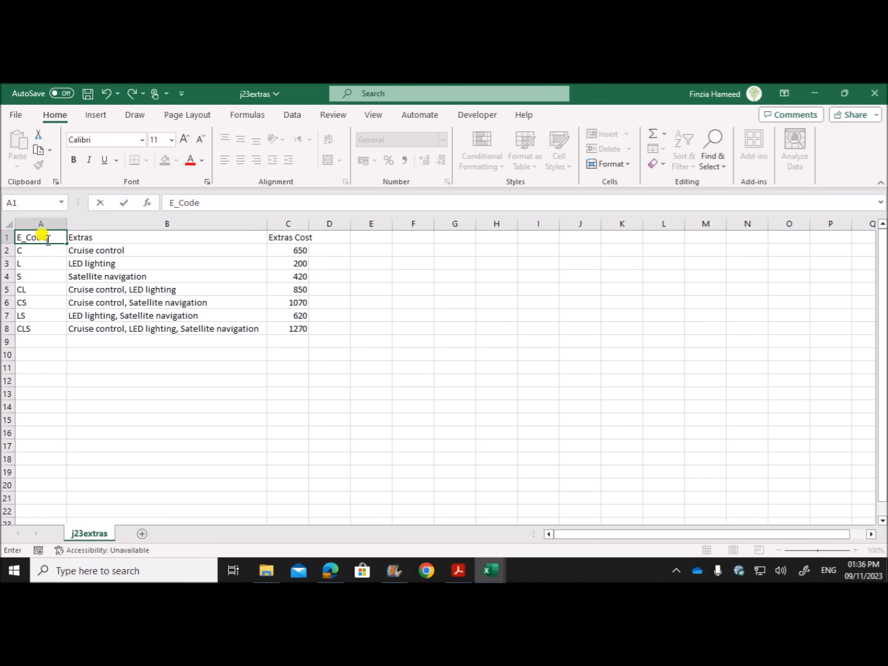
{"action": "left_click", "coordinate": [120, 290]}
{"action": "left_click", "coordinate": [127, 302]}
{"action": "left_click", "coordinate": [121, 237]}
{"action": "left_click", "coordinate": [300, 236]}
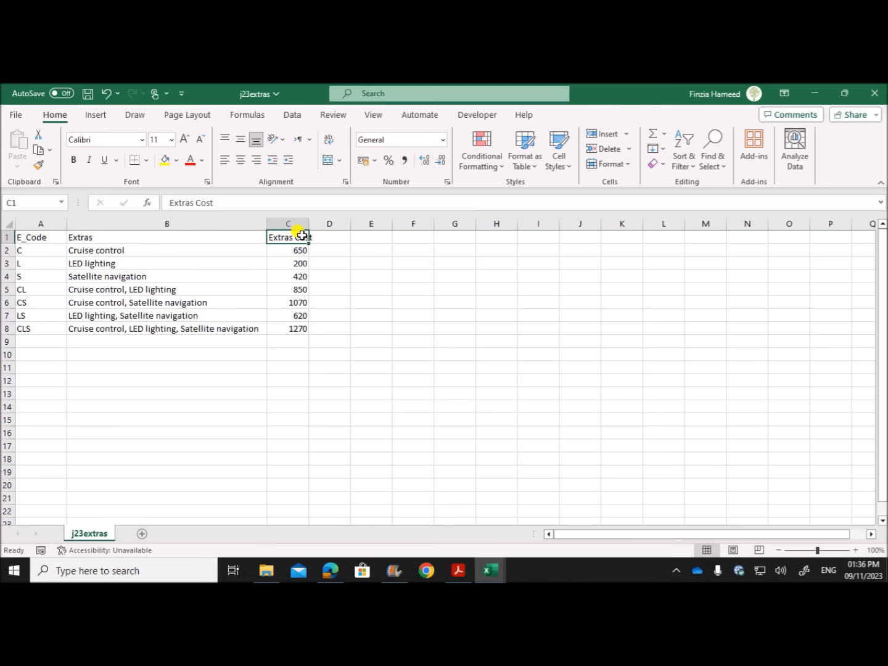
{"action": "type", "text": "E_cost"}
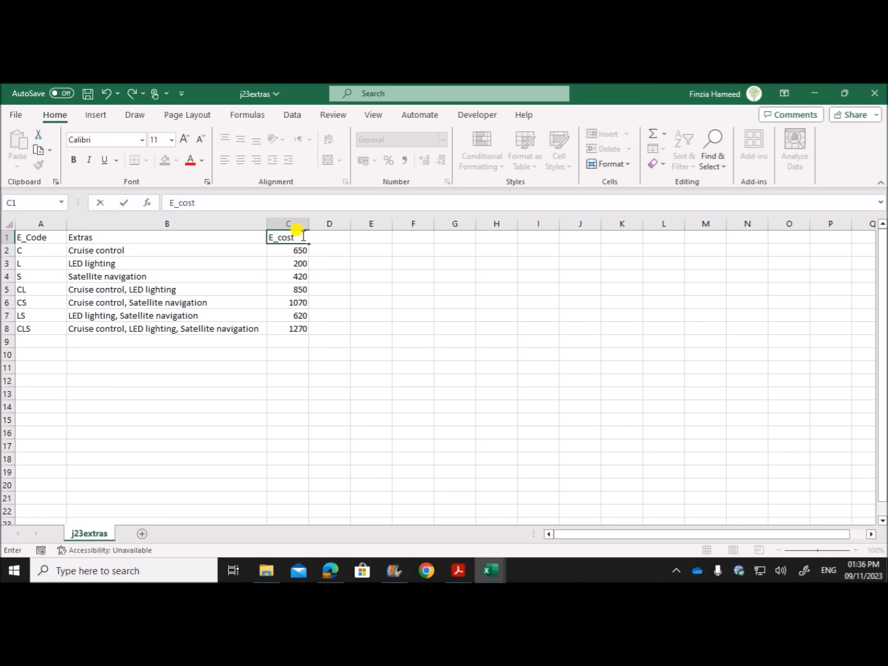
{"action": "left_click", "coordinate": [349, 196]}
{"action": "left_click", "coordinate": [412, 355]}
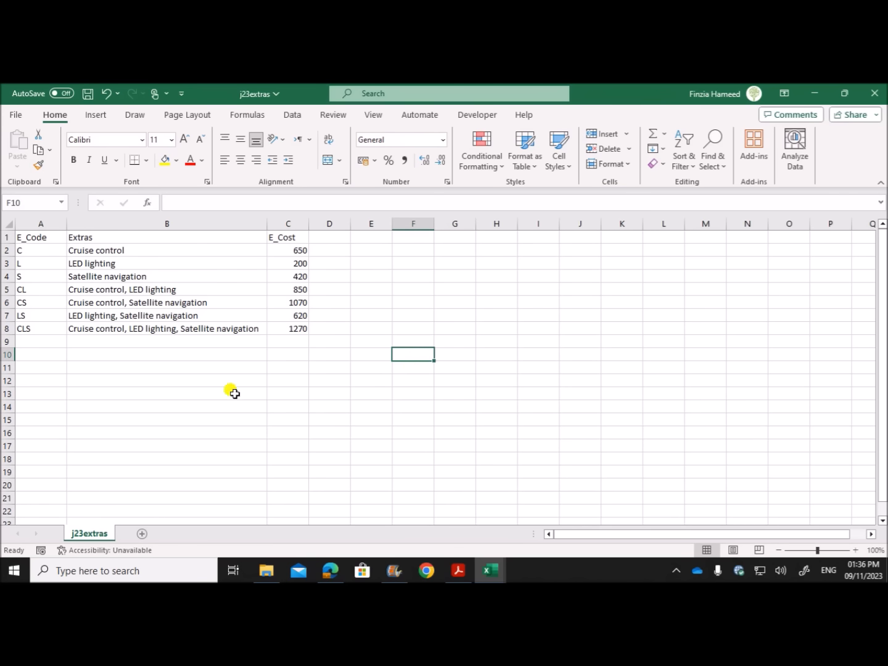
{"action": "left_click", "coordinate": [343, 366]}
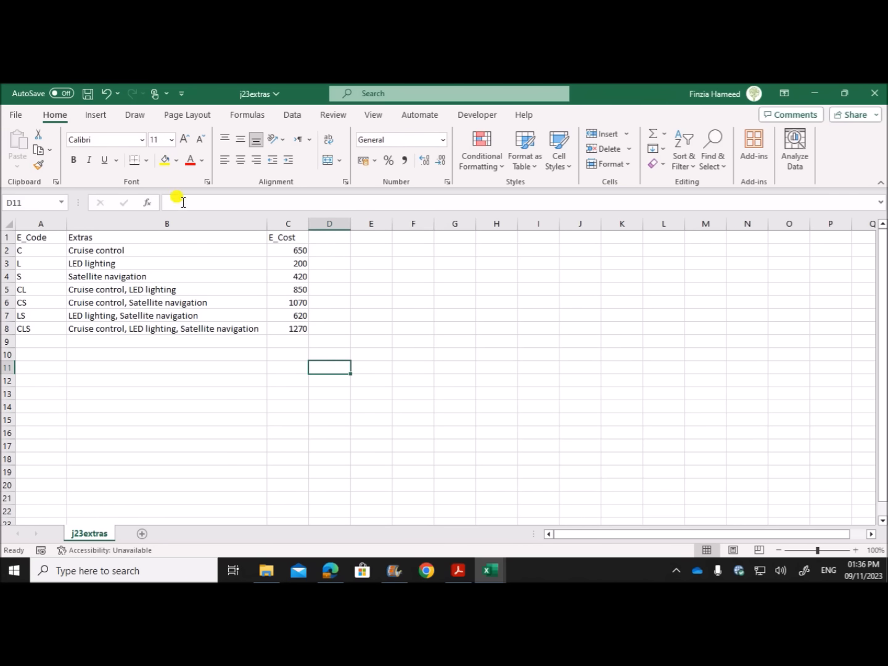
Save the j23extras table as a comma-delimited CSV file named Extras in the June 2023 P2 folder.
{"action": "left_click", "coordinate": [15, 115]}
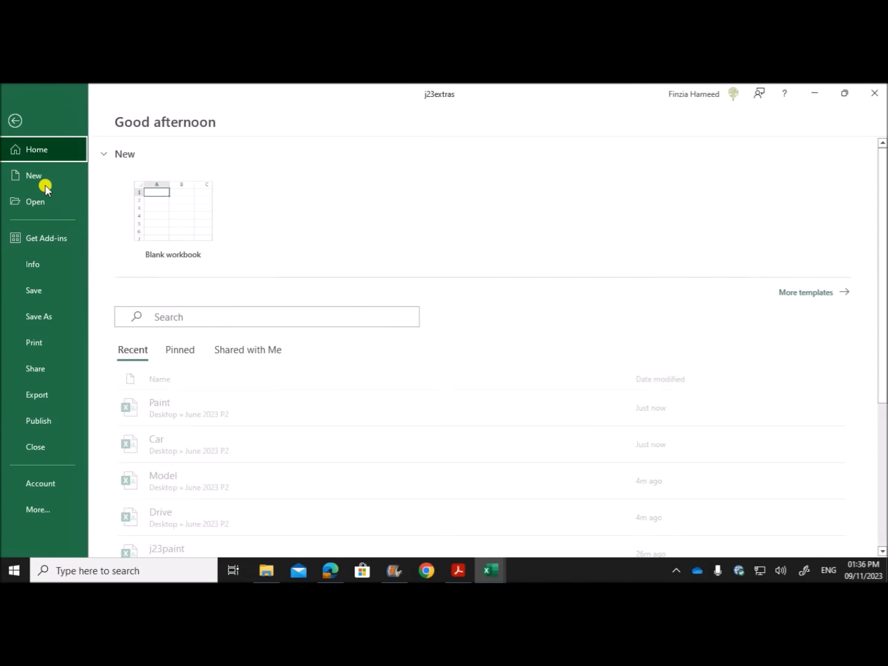
{"action": "left_click", "coordinate": [62, 314]}
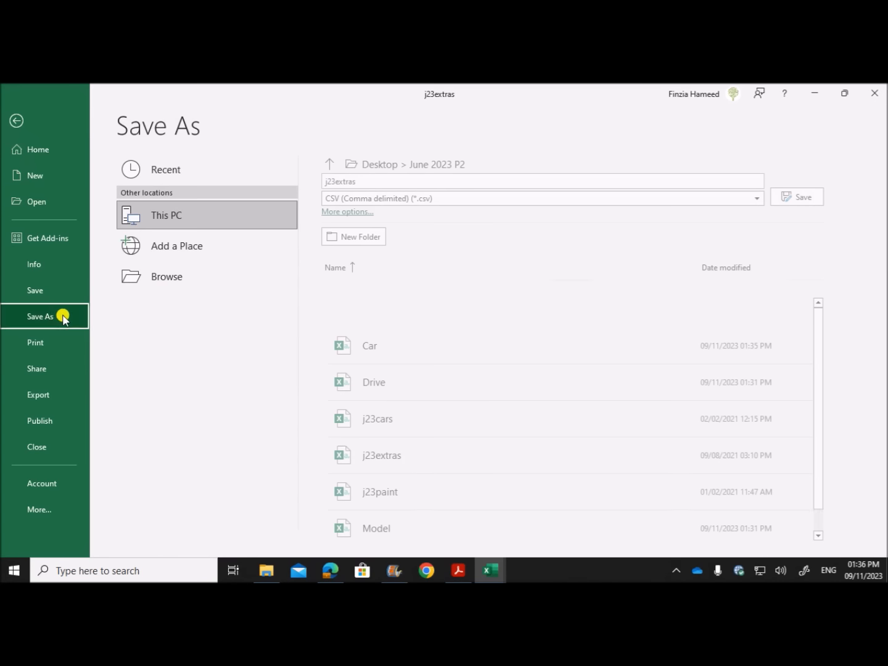
{"action": "left_click", "coordinate": [379, 179]}
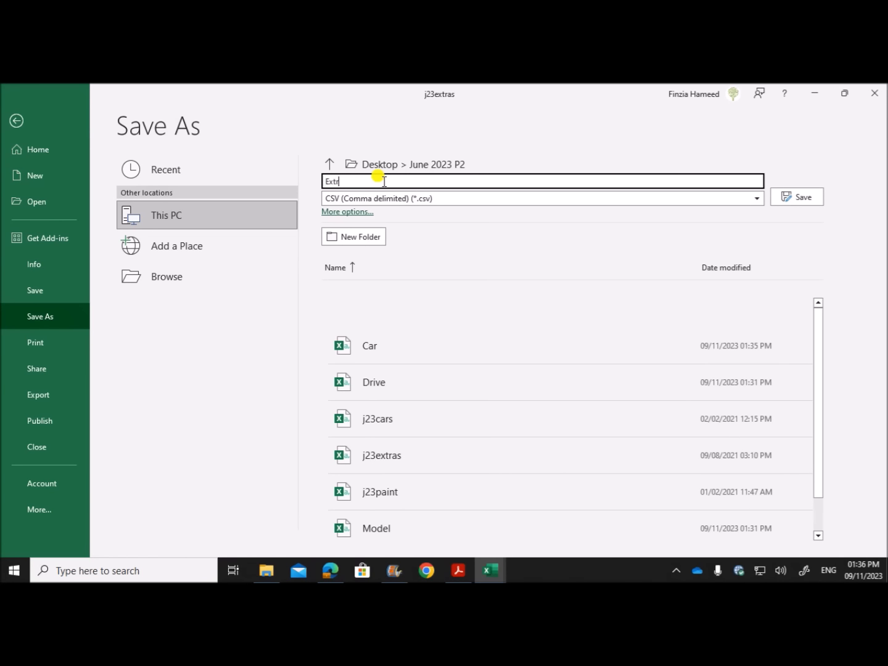
{"action": "type", "text": "Extras"}
{"action": "left_click", "coordinate": [799, 196]}
{"action": "left_click", "coordinate": [396, 473]}
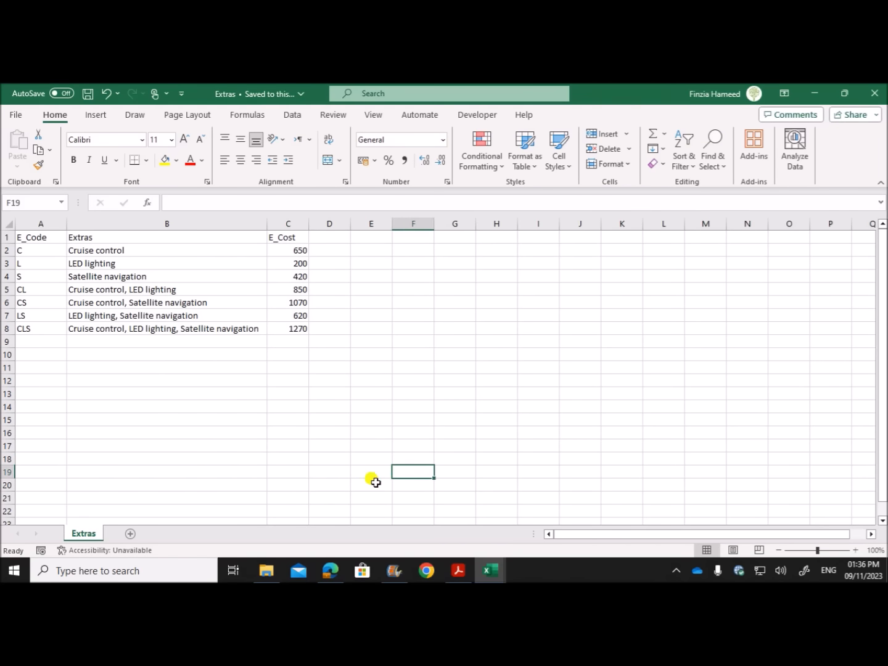
Look through the Car, Extras, Model and Drive tables in the open workbooks to check their headings and data.
{"action": "mouse_move", "coordinate": [491, 568]}
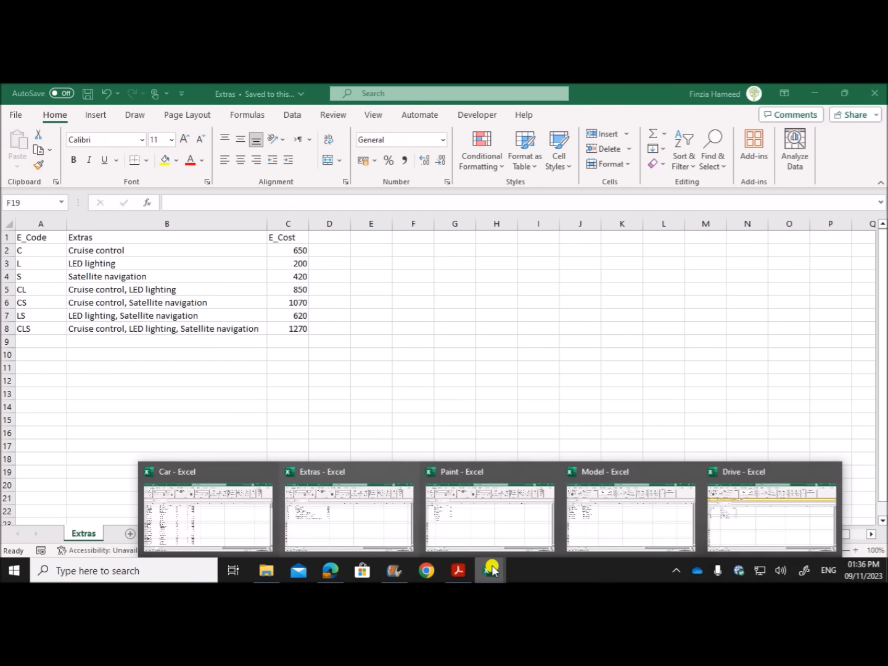
{"action": "left_click", "coordinate": [211, 527]}
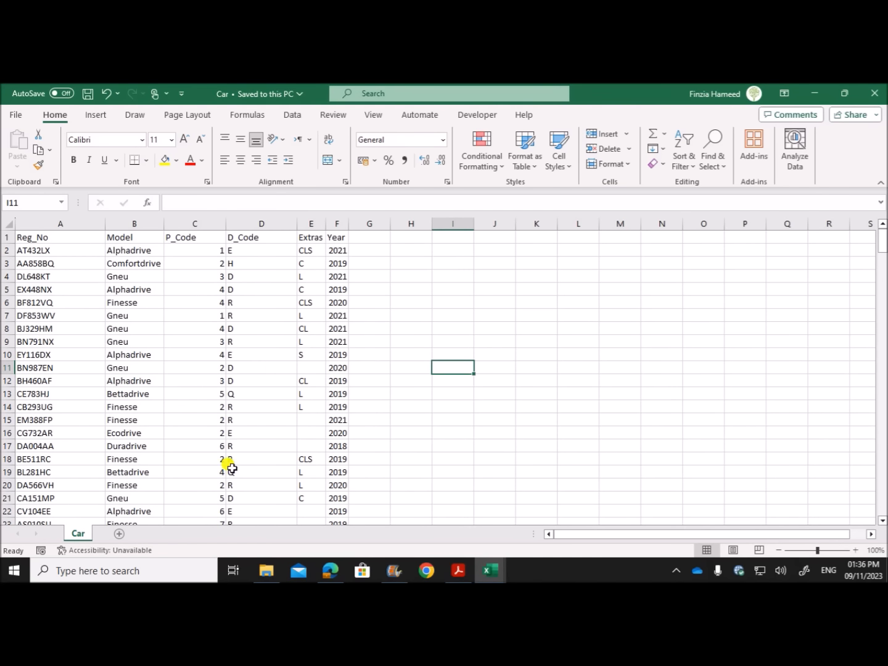
{"action": "mouse_move", "coordinate": [491, 569]}
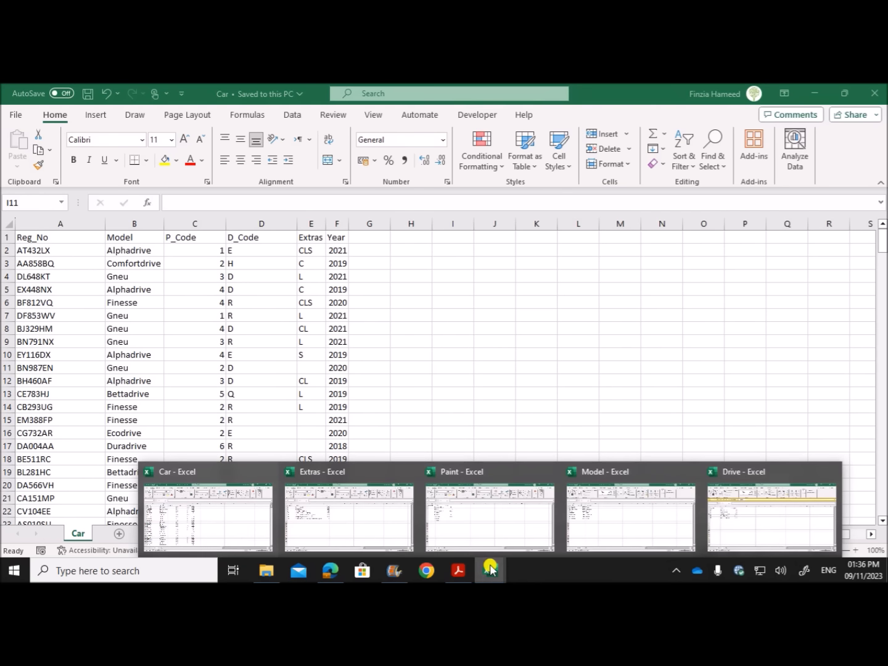
{"action": "mouse_move", "coordinate": [701, 535]}
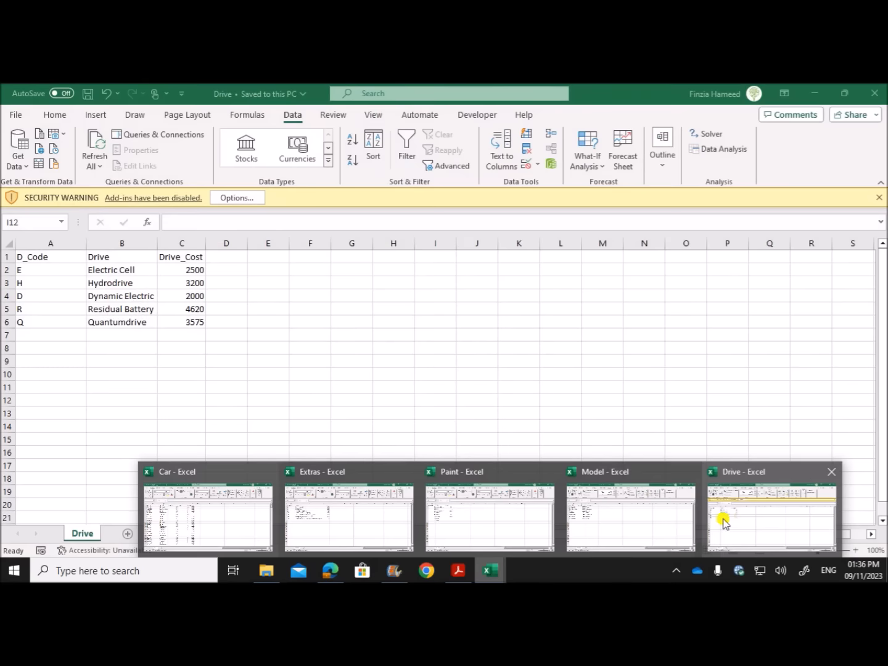
{"action": "mouse_move", "coordinate": [510, 526]}
{"action": "left_click", "coordinate": [321, 509]}
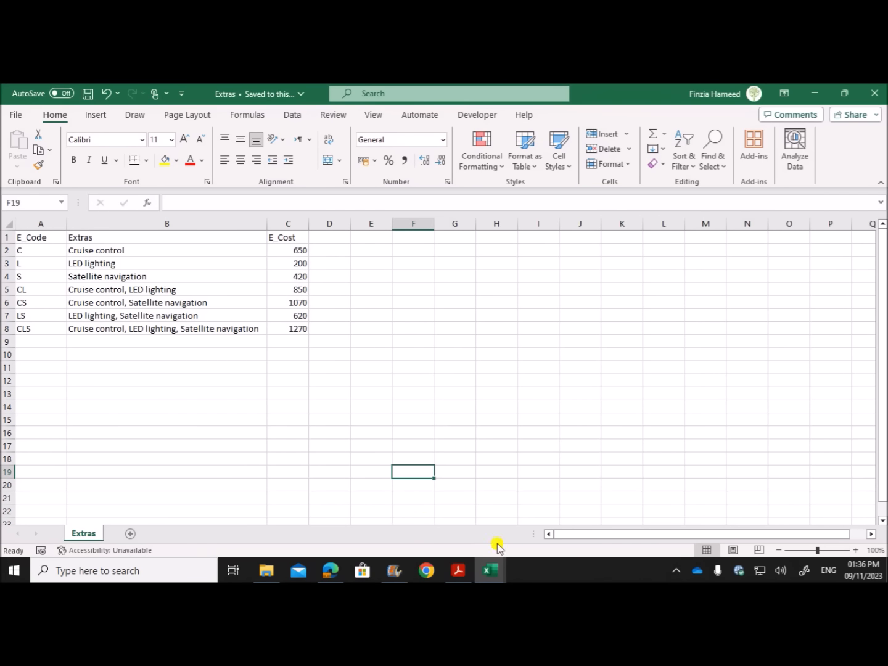
{"action": "left_click", "coordinate": [628, 524]}
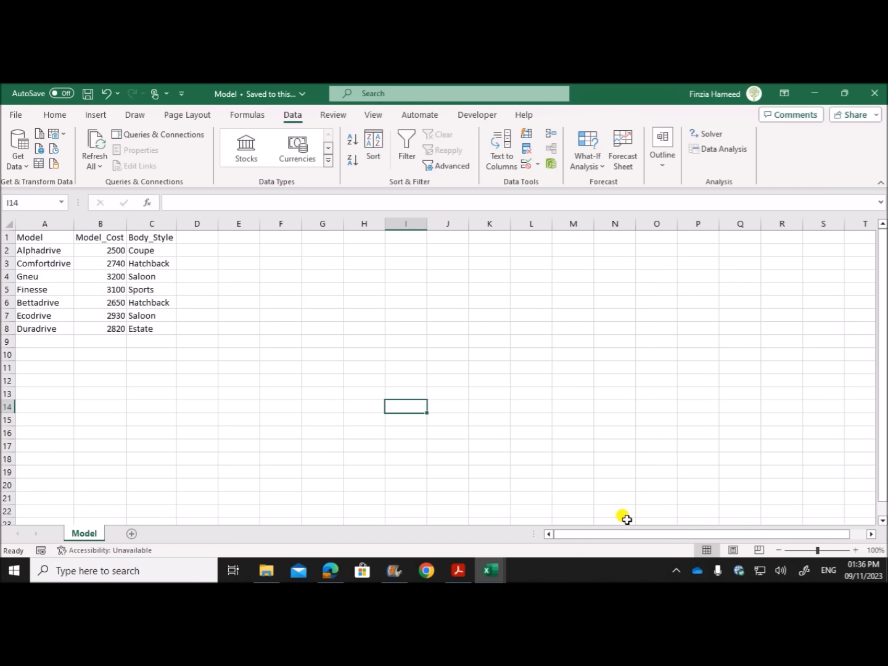
{"action": "left_click", "coordinate": [729, 470]}
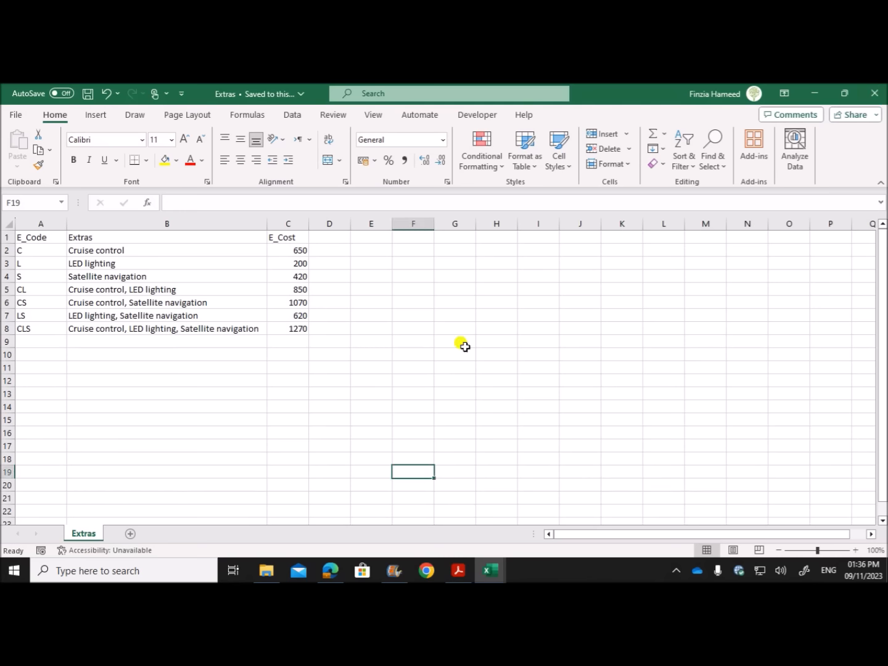
Close all the open table workbooks: Extras, Car, Paint, Drive and Model.
{"action": "left_click", "coordinate": [525, 380]}
{"action": "left_click", "coordinate": [866, 94]}
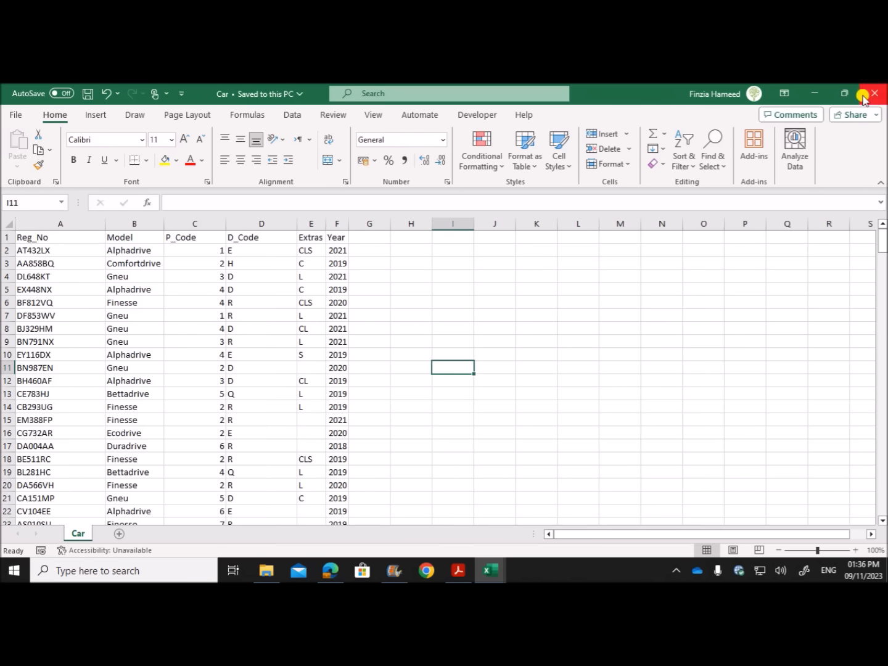
{"action": "left_click", "coordinate": [538, 393]}
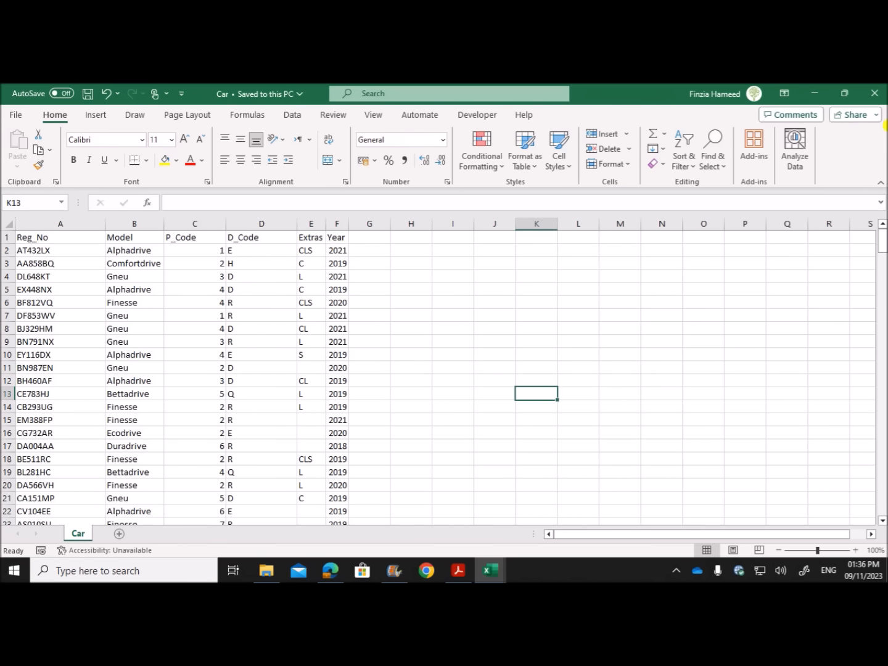
{"action": "left_click", "coordinate": [875, 93]}
{"action": "left_click", "coordinate": [486, 404]}
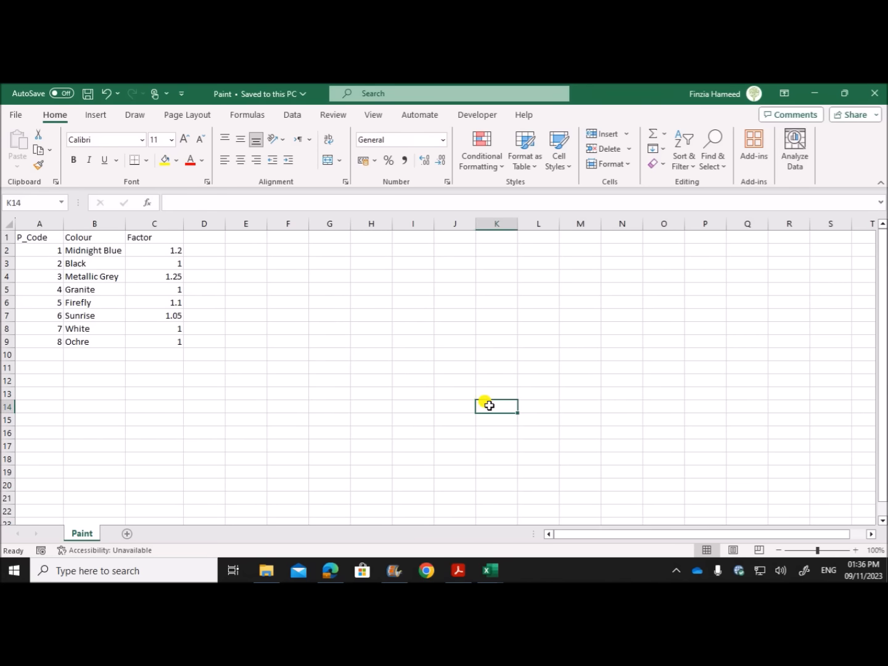
{"action": "left_click", "coordinate": [872, 92]}
{"action": "left_click", "coordinate": [276, 439]}
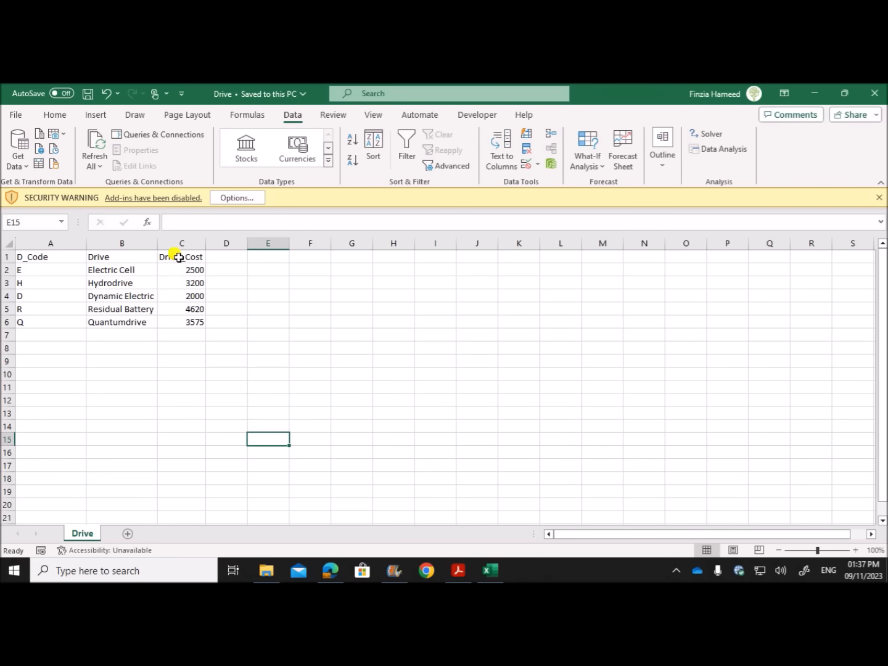
{"action": "left_click", "coordinate": [878, 97]}
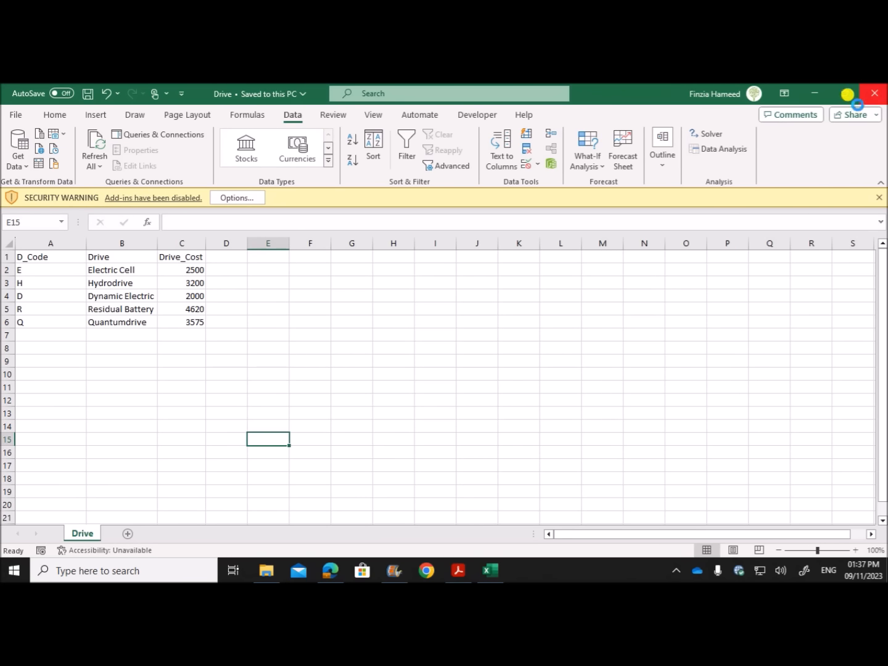
{"action": "left_click", "coordinate": [144, 339]}
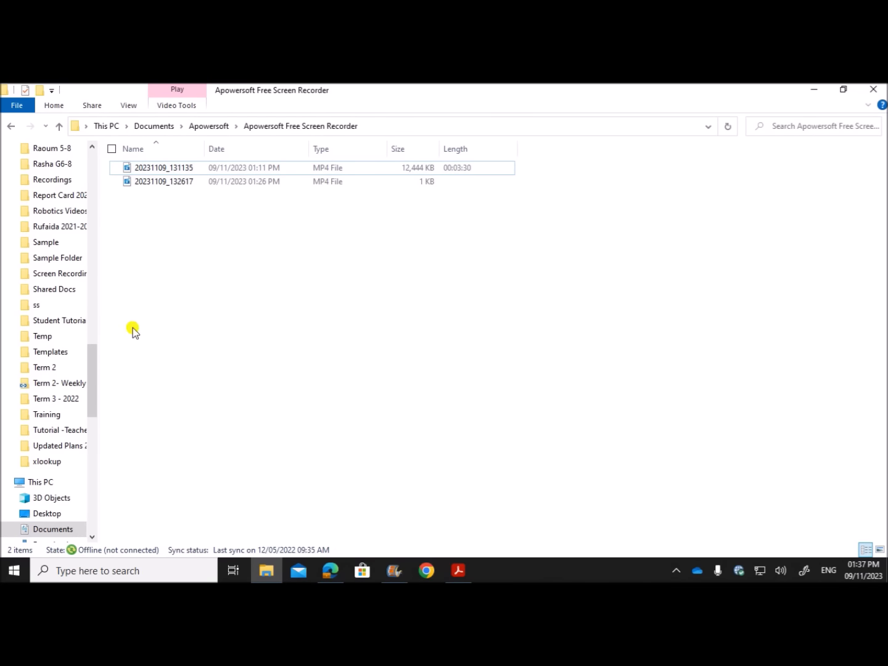
Open the June 2023 P2 folder in File Explorer and check for the Car, Drive, Extras, Model and Paint CSV files.
{"action": "left_click_drag", "start_coordinate": [91, 351], "coordinate": [97, 151]}
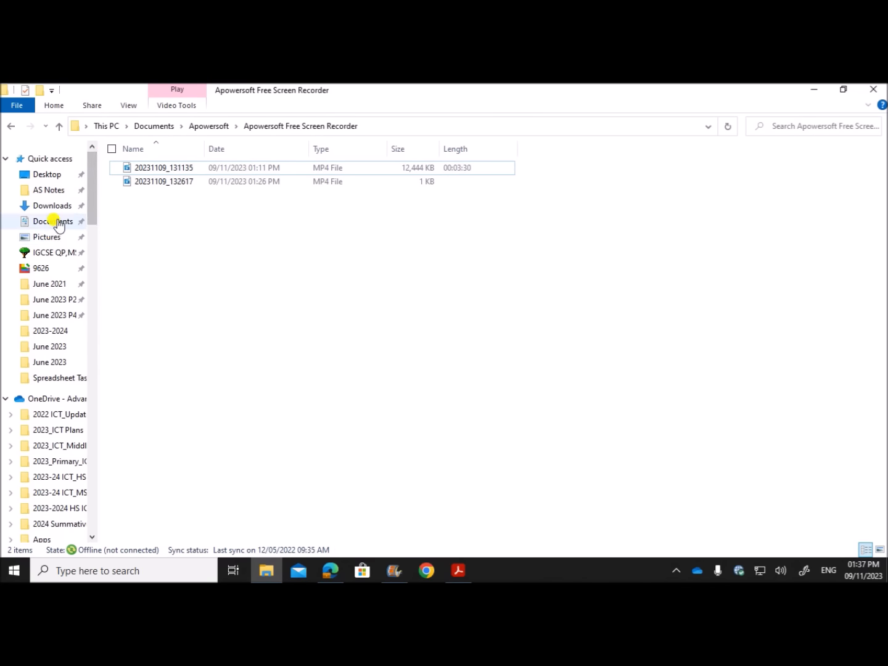
{"action": "left_click", "coordinate": [49, 300]}
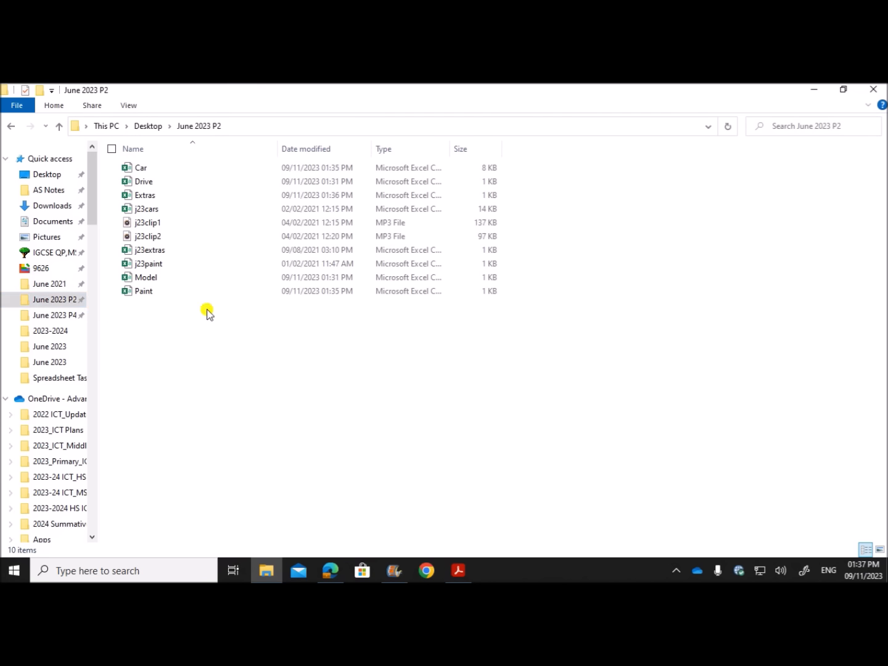
{"action": "left_click", "coordinate": [159, 167]}
{"action": "left_click", "coordinate": [156, 182], "text": "ctrl"}
{"action": "left_click", "coordinate": [154, 195], "text": "ctrl"}
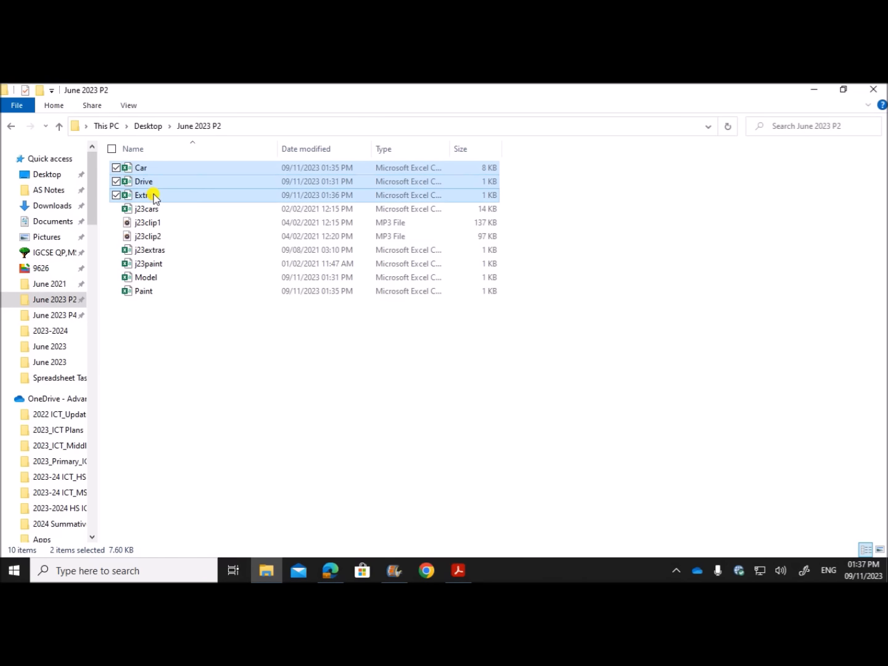
{"action": "left_click", "coordinate": [150, 278], "text": "ctrl"}
{"action": "left_click", "coordinate": [150, 293], "text": "ctrl"}
{"action": "left_click", "coordinate": [259, 362]}
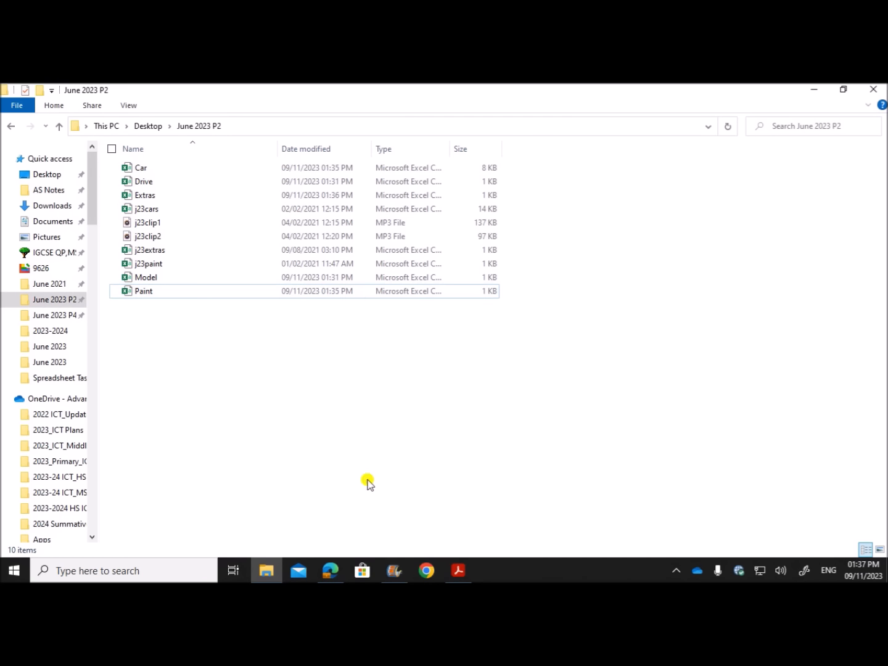
Switch to the 9626_s23_qp_02 question paper and read the Question 1 instructions on creating and naming the database.
{"action": "left_click", "coordinate": [336, 562]}
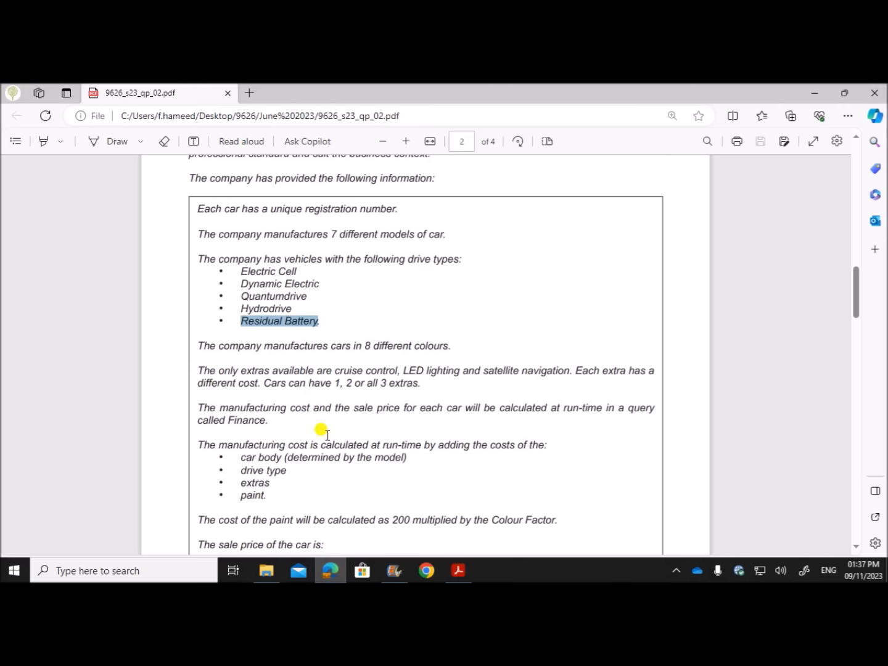
{"action": "scroll", "coordinate": [322, 433], "scroll_direction": "down", "scroll_amount": 10}
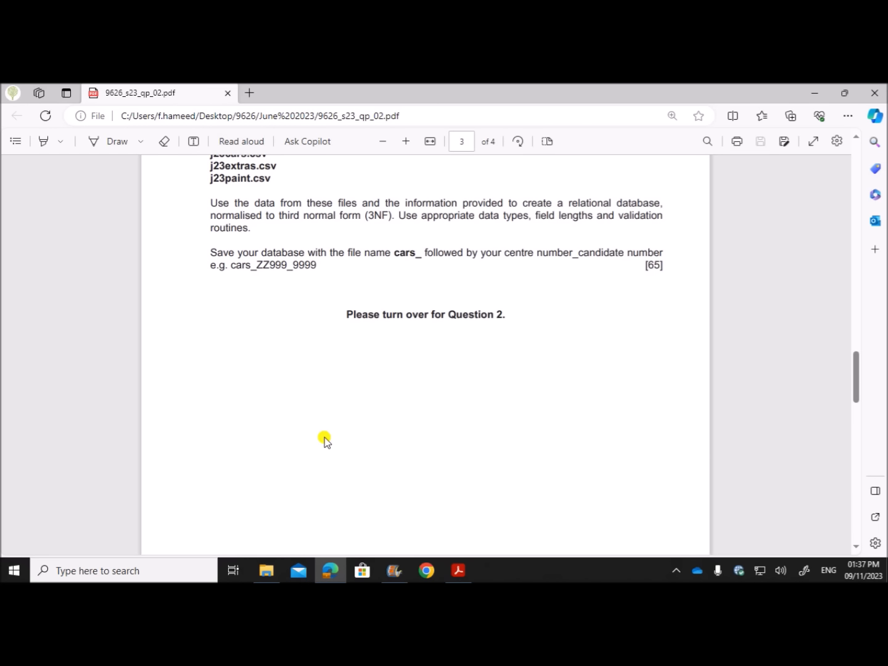
{"action": "scroll", "coordinate": [325, 440], "scroll_direction": "up", "scroll_amount": 2}
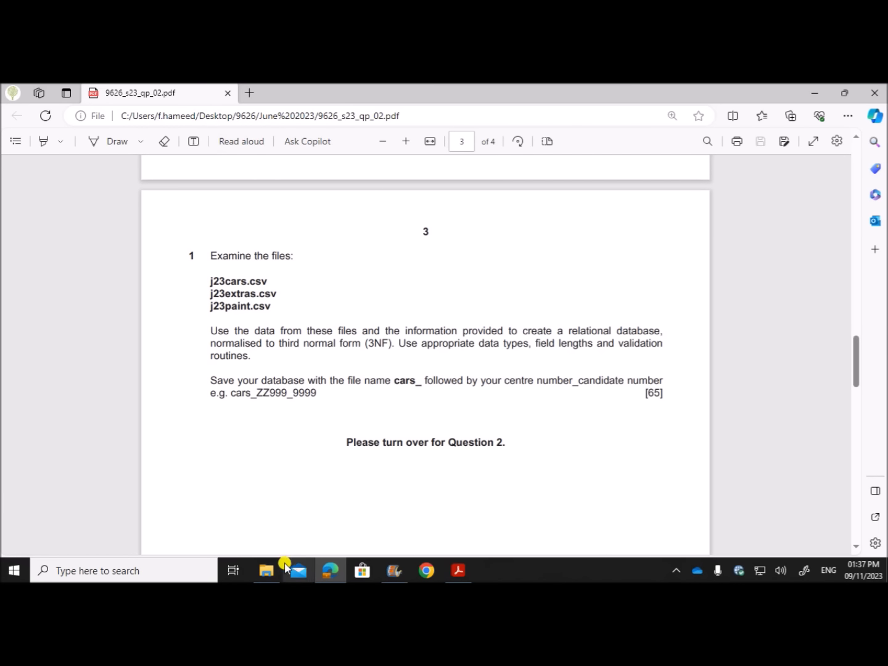
Launch Microsoft Access and start a new blank database.
{"action": "left_click", "coordinate": [179, 571]}
{"action": "type", "text": "acc"}
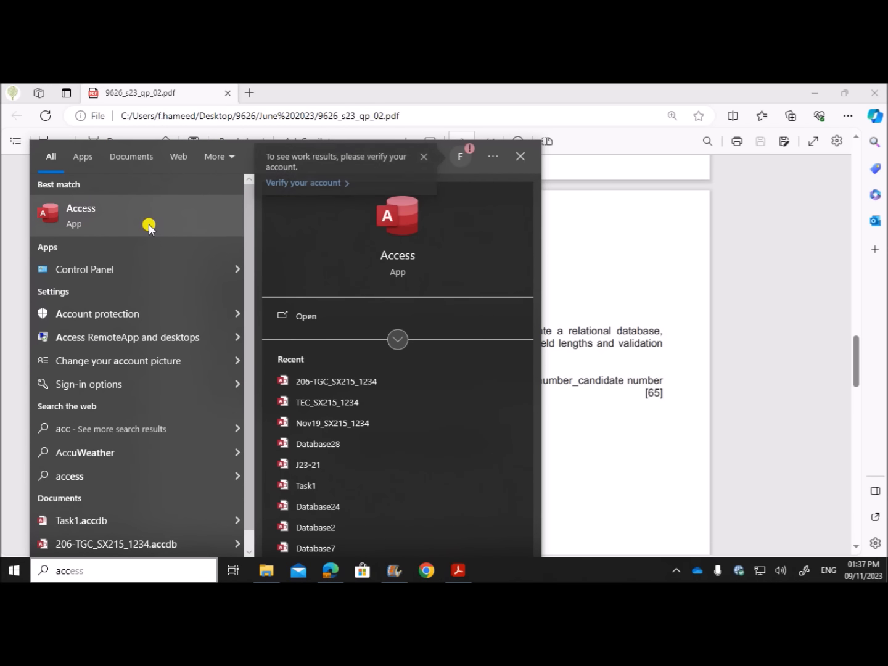
{"action": "left_click", "coordinate": [148, 226]}
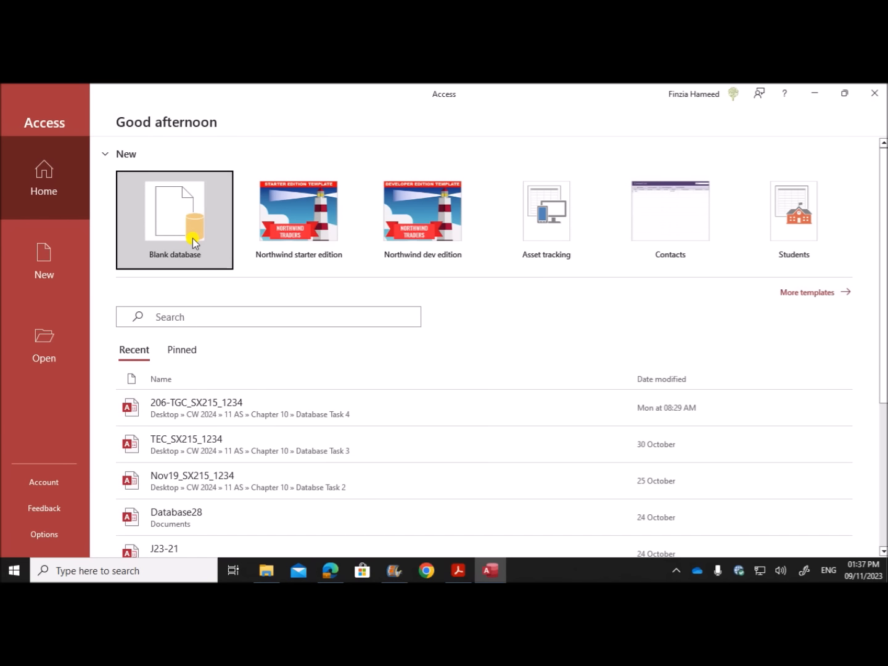
{"action": "left_click", "coordinate": [193, 242]}
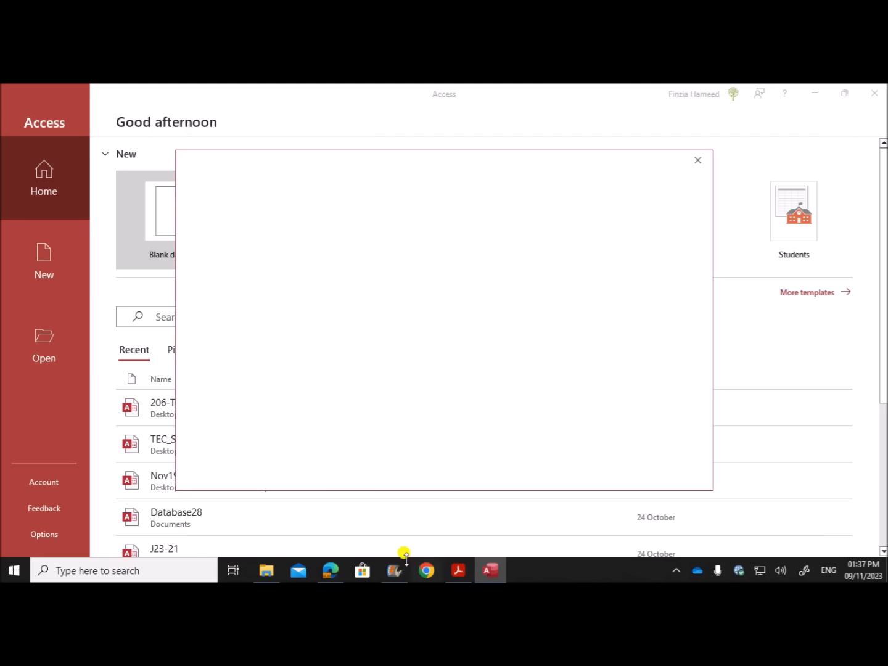
Recheck the required file name in the question paper, and create the blank Access database as cars_ZZ123_1234.
{"action": "left_click", "coordinate": [272, 574]}
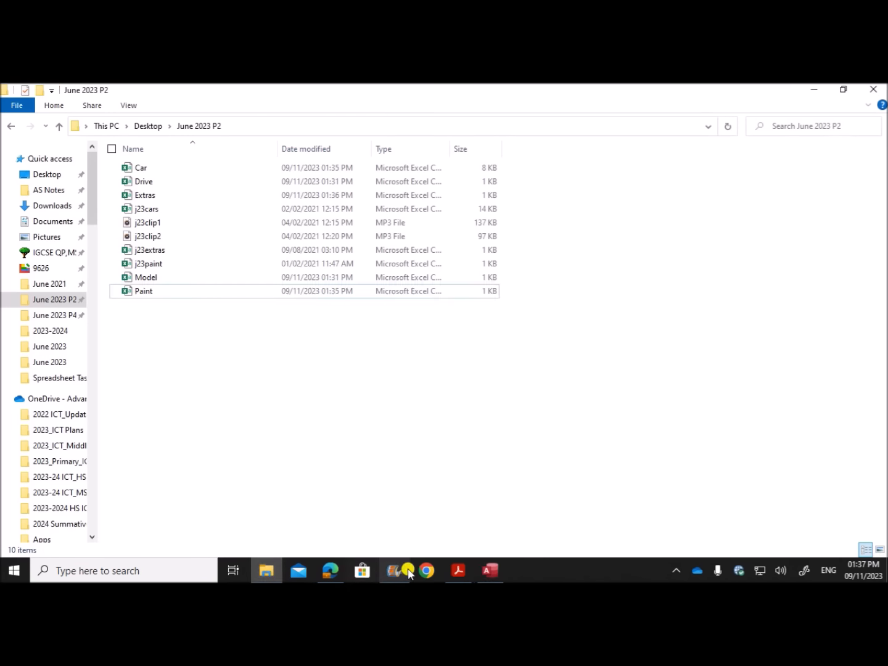
{"action": "left_click", "coordinate": [330, 571]}
{"action": "left_click", "coordinate": [490, 570]}
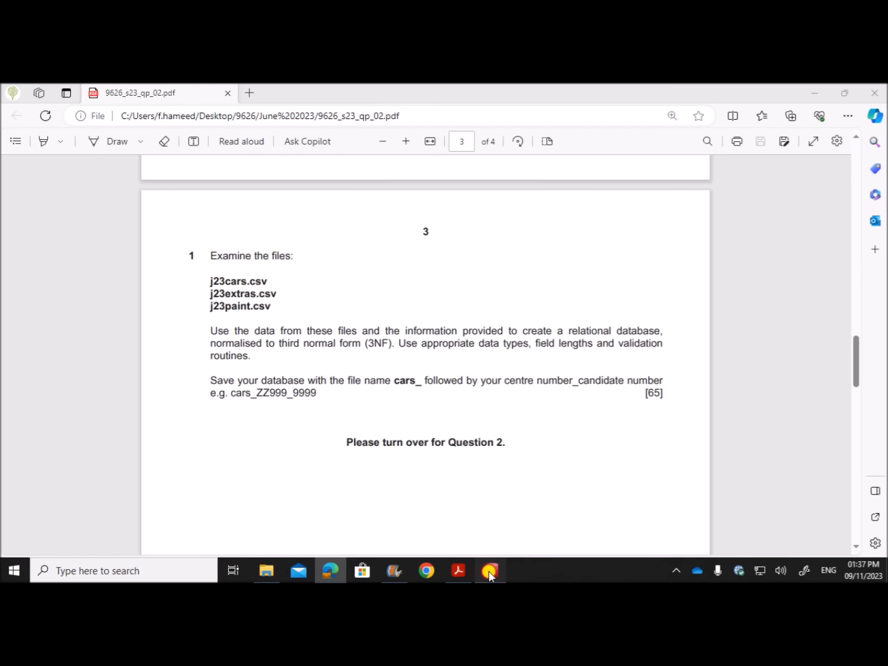
{"action": "double_click", "coordinate": [551, 249]}
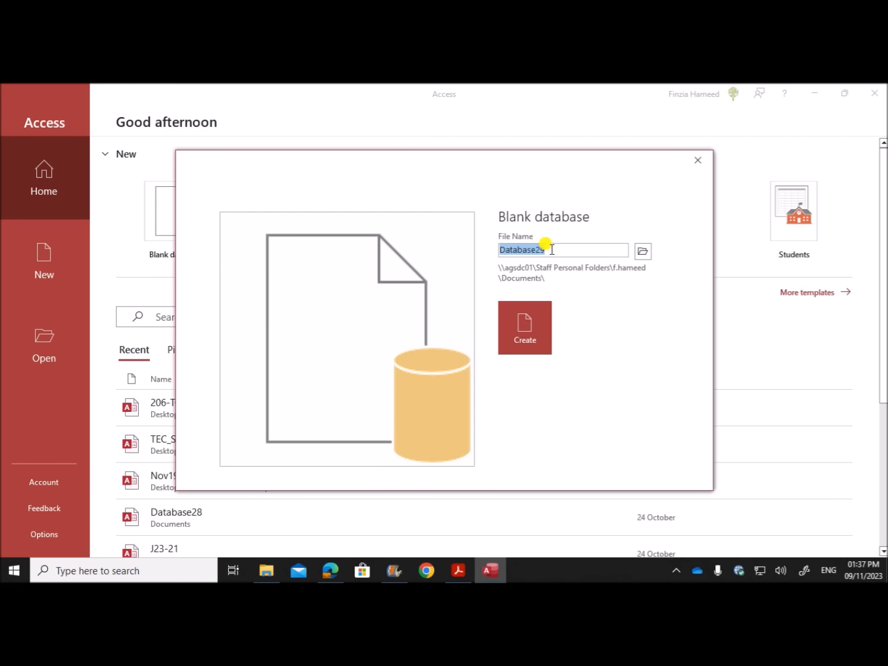
{"action": "type", "text": "cars_ZZ123_1234"}
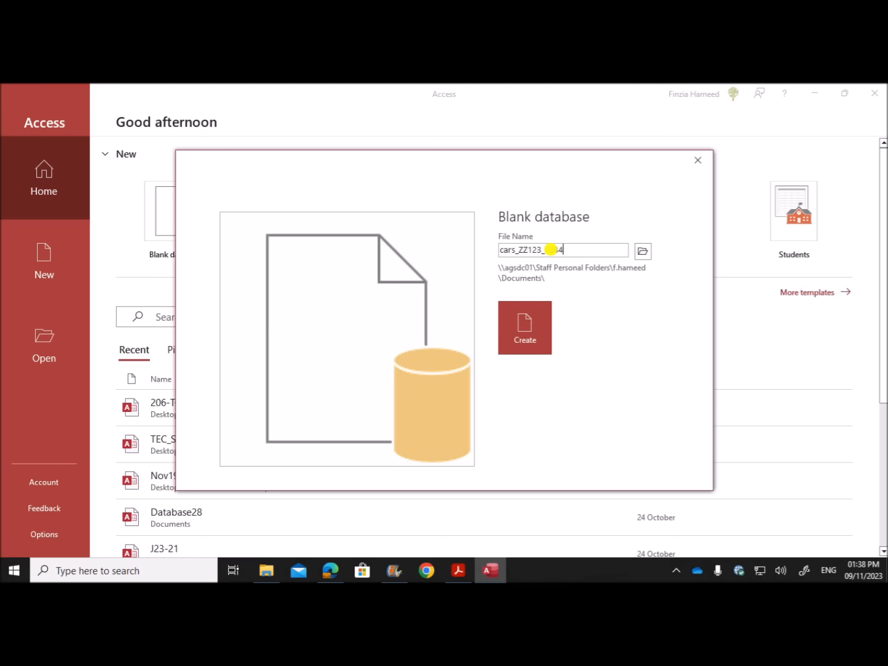
{"action": "left_click", "coordinate": [528, 312]}
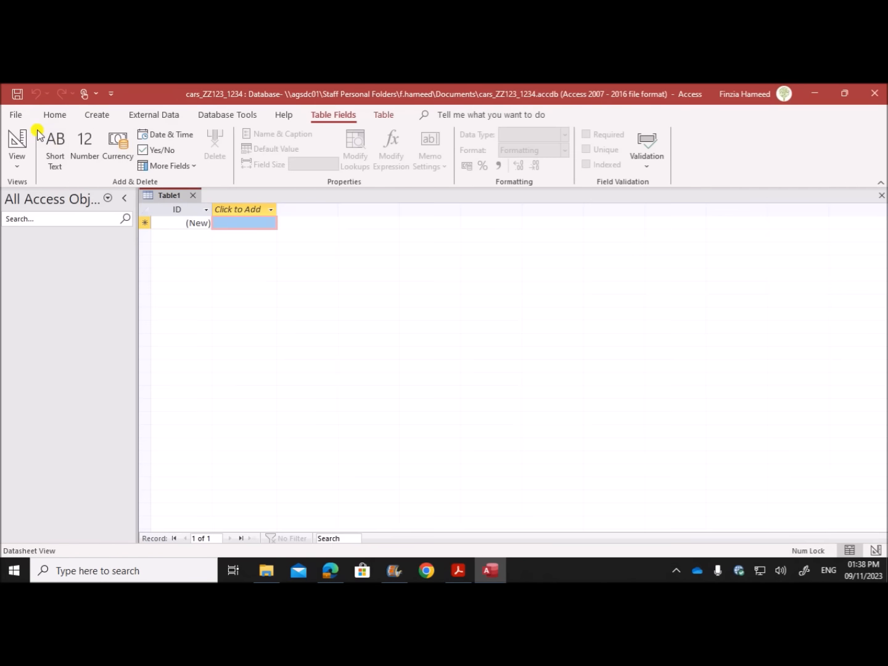
Save a copy of the database in Access Database format as cars_ZZ123_12341 in the June 2023 P2 folder and enable its content.
{"action": "left_click", "coordinate": [14, 114]}
{"action": "left_click", "coordinate": [54, 290]}
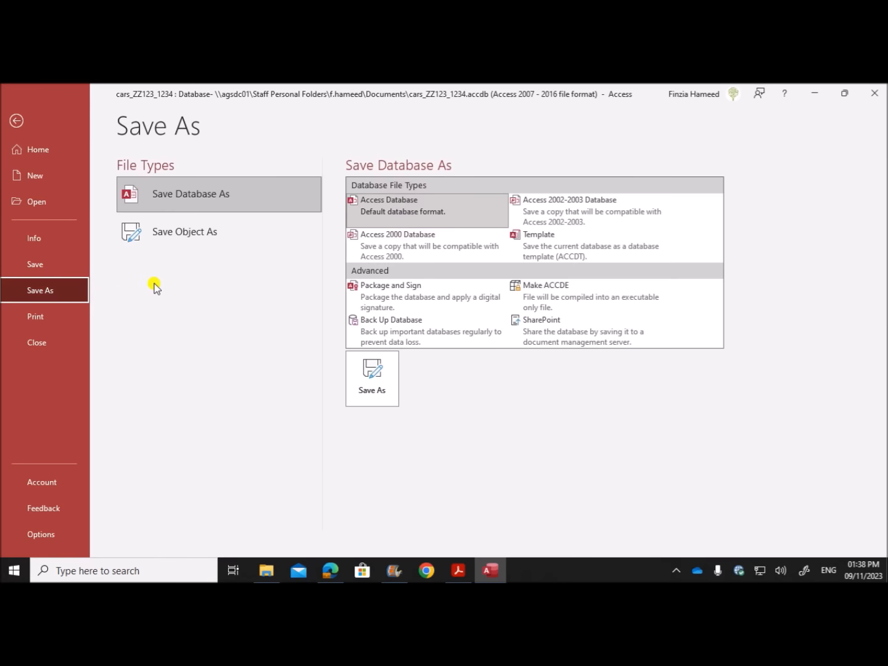
{"action": "left_click", "coordinate": [348, 376]}
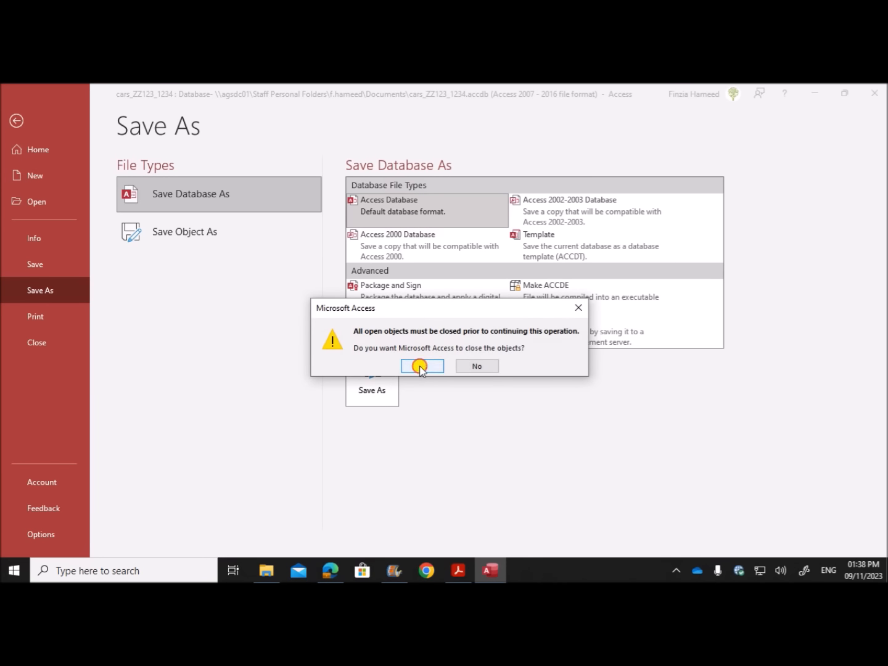
{"action": "left_click", "coordinate": [421, 367]}
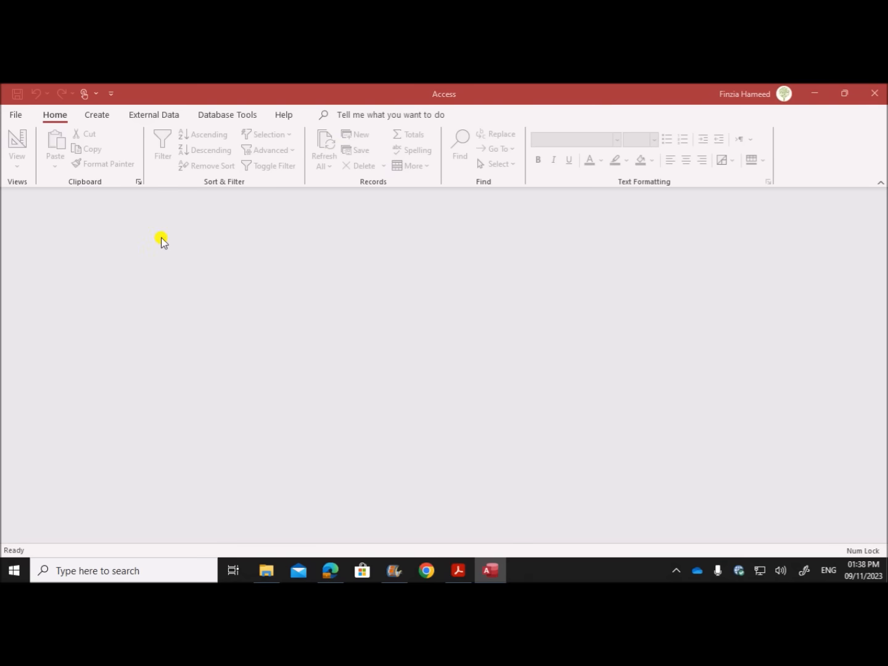
{"action": "left_click_drag", "start_coordinate": [102, 258], "coordinate": [104, 164]}
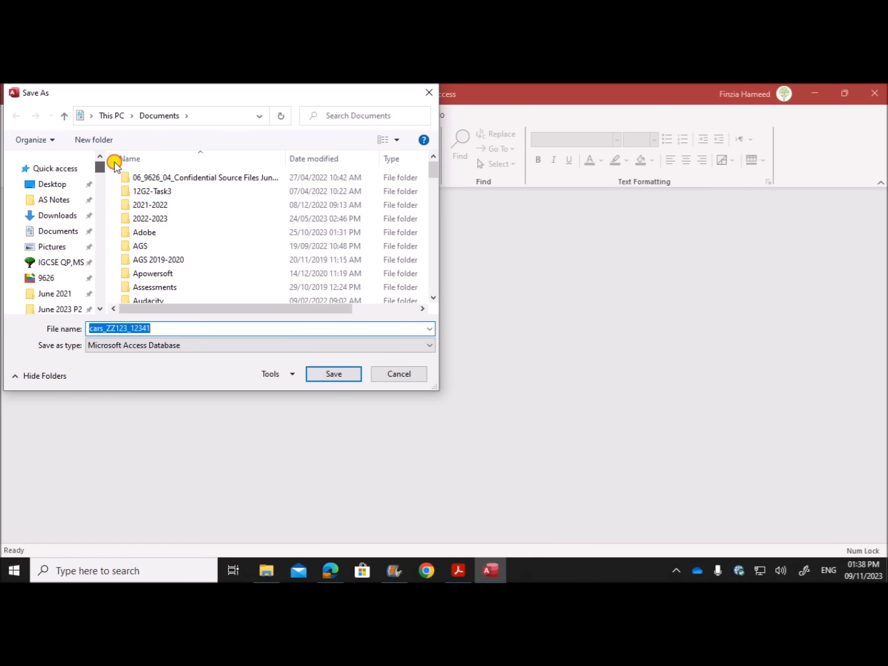
{"action": "left_click", "coordinate": [63, 308]}
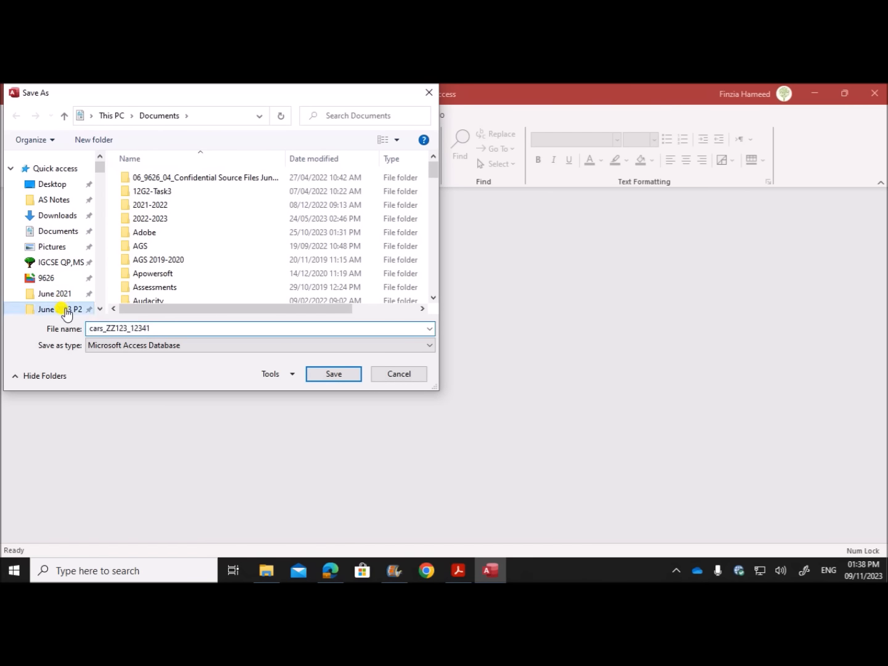
{"action": "left_click", "coordinate": [326, 376]}
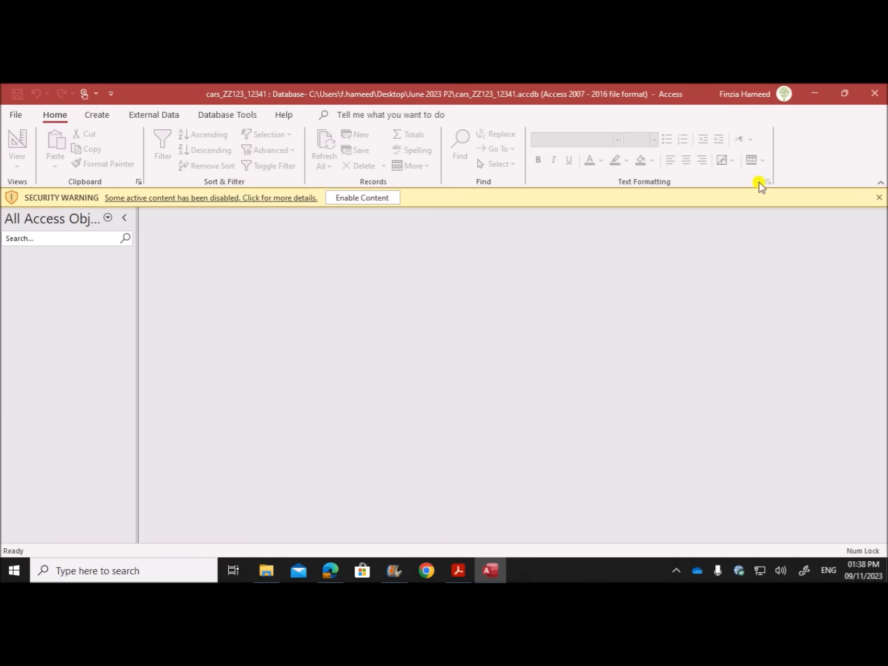
{"action": "left_click", "coordinate": [395, 198]}
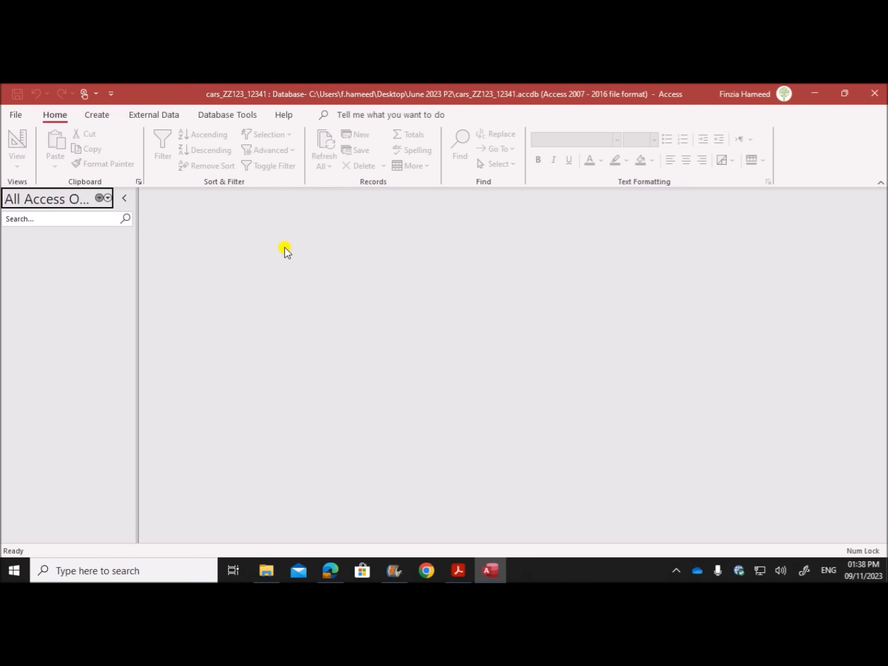
Start a text-file import of Car.csv from the June 2023 P2 folder into a new table in the current database.
{"action": "left_click", "coordinate": [157, 114]}
{"action": "left_click", "coordinate": [32, 167]}
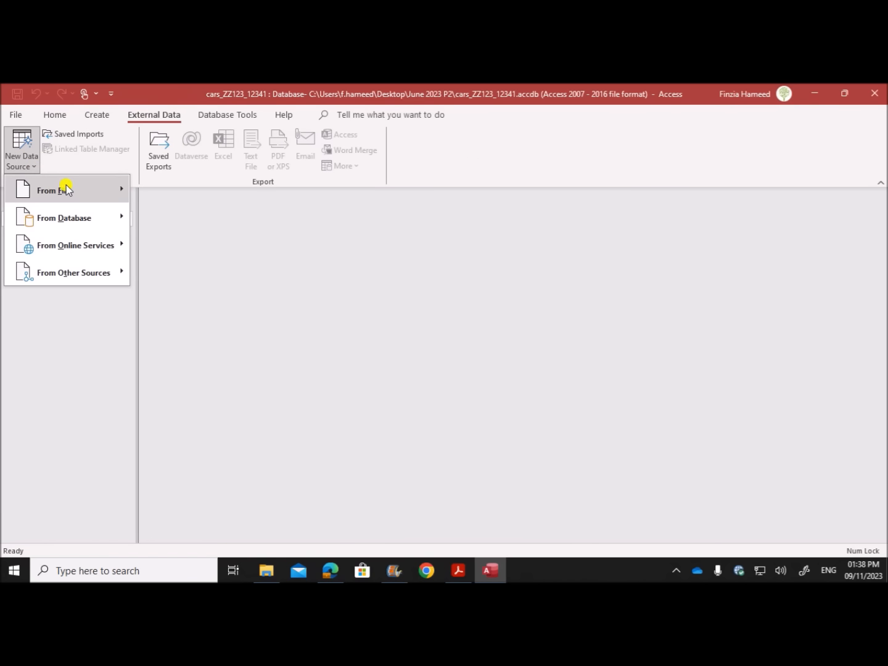
{"action": "mouse_move", "coordinate": [64, 185]}
{"action": "left_click", "coordinate": [184, 273]}
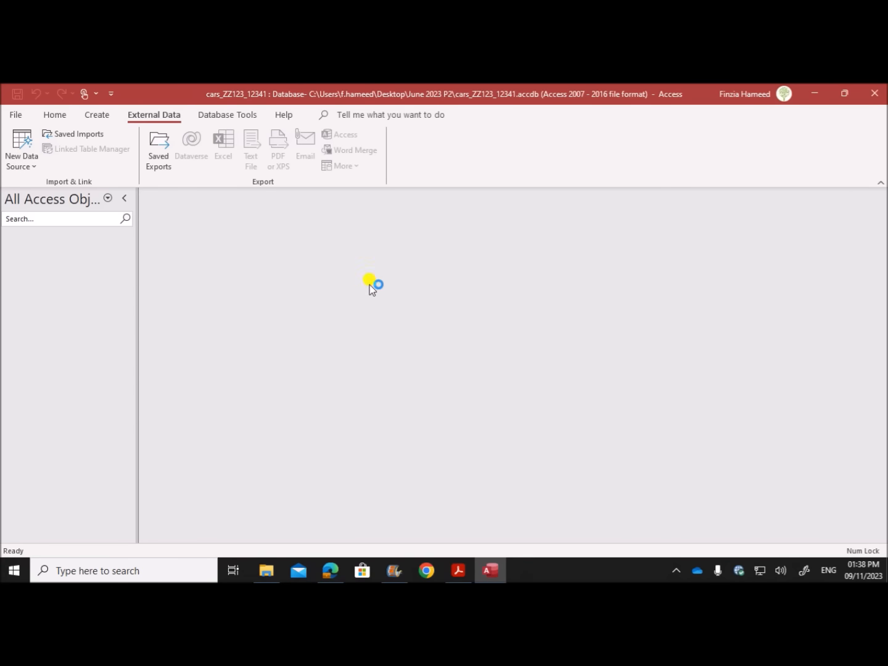
{"action": "left_click", "coordinate": [632, 232]}
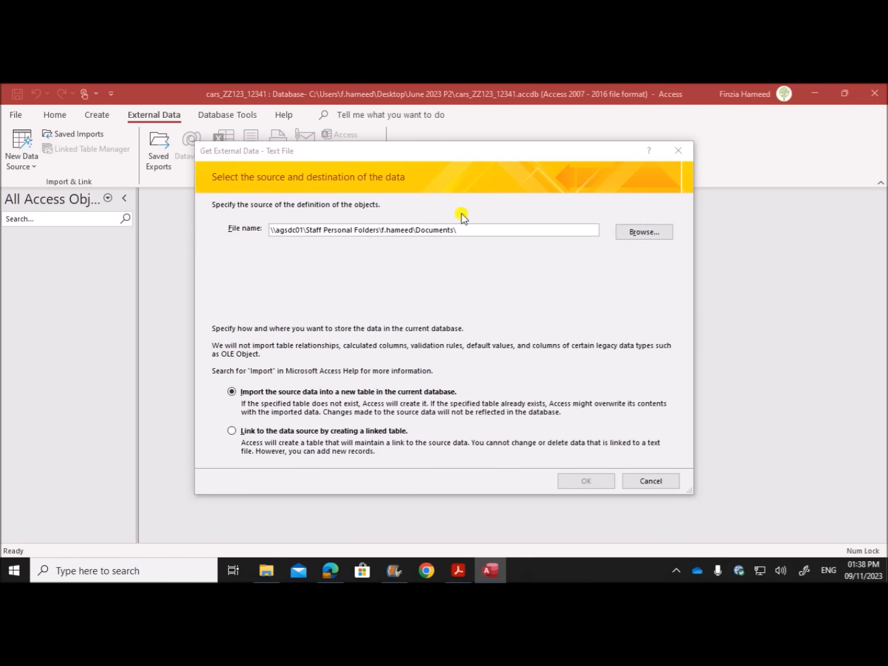
{"action": "left_click_drag", "start_coordinate": [224, 359], "coordinate": [226, 238]}
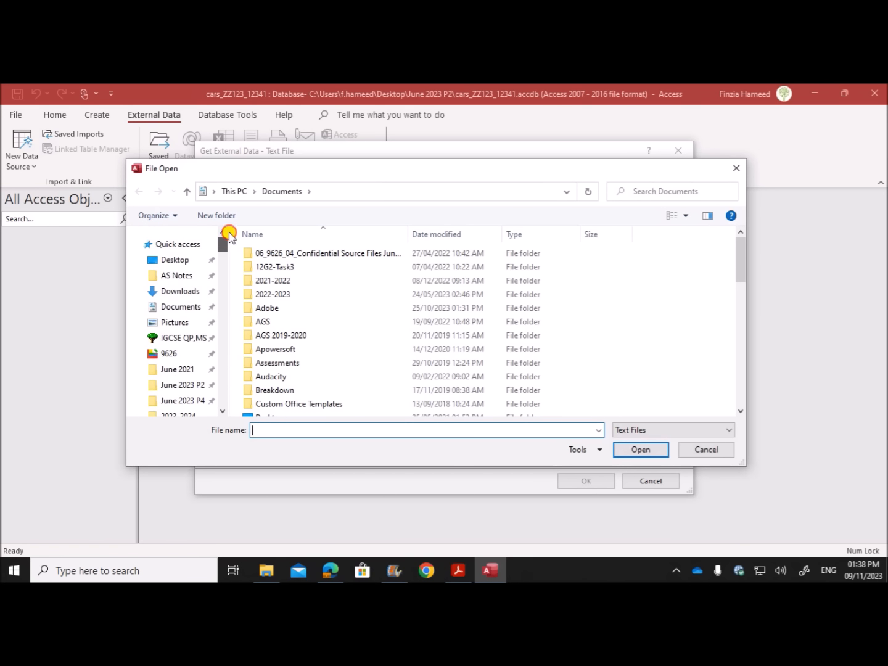
{"action": "left_click", "coordinate": [183, 385]}
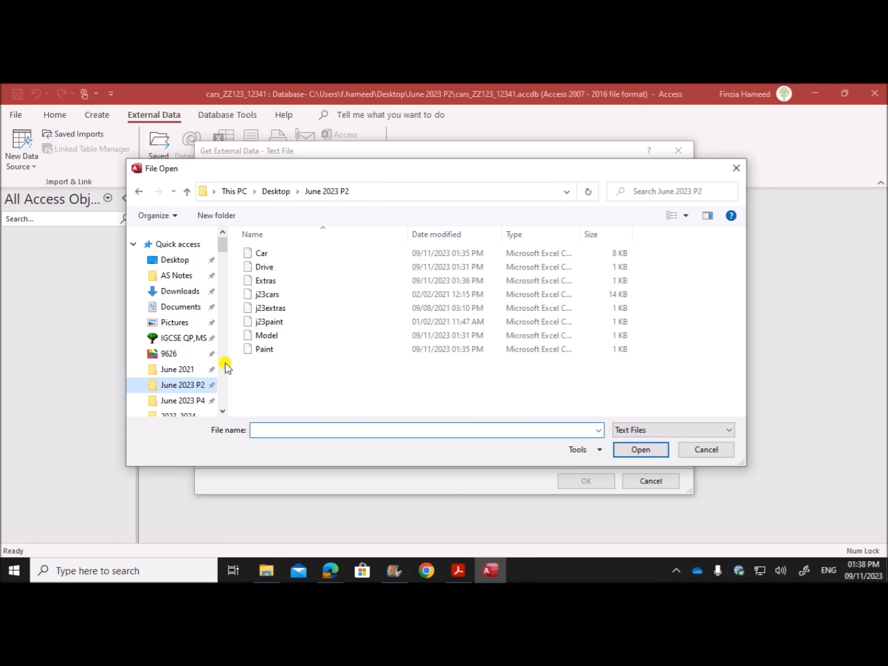
{"action": "left_click", "coordinate": [270, 254]}
{"action": "double_click", "coordinate": [271, 254]}
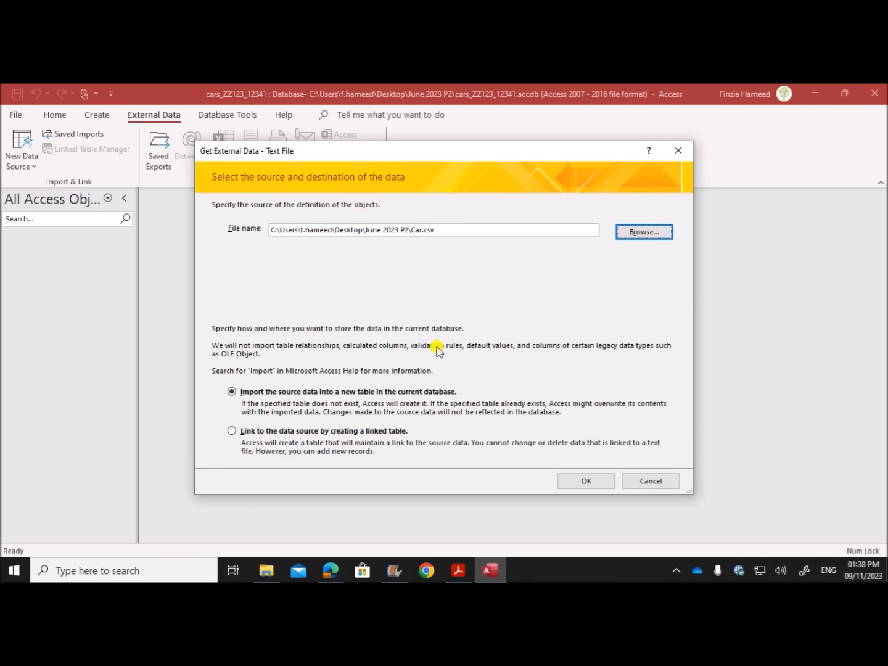
{"action": "left_click", "coordinate": [599, 480]}
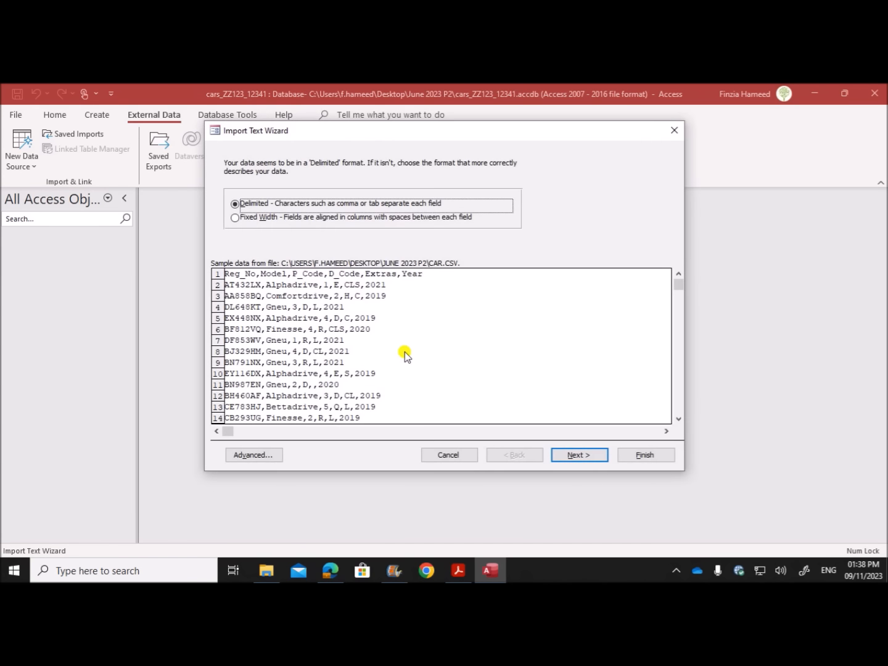
Set the import as comma-delimited with the first row containing field names, and choose Reg_No as the primary key.
{"action": "left_click", "coordinate": [573, 456]}
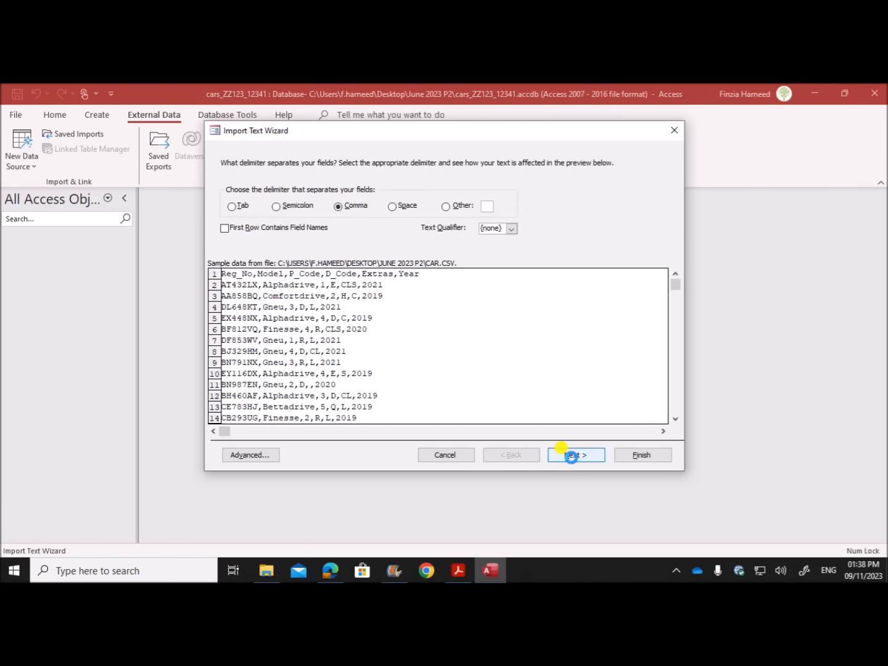
{"action": "left_click", "coordinate": [252, 229]}
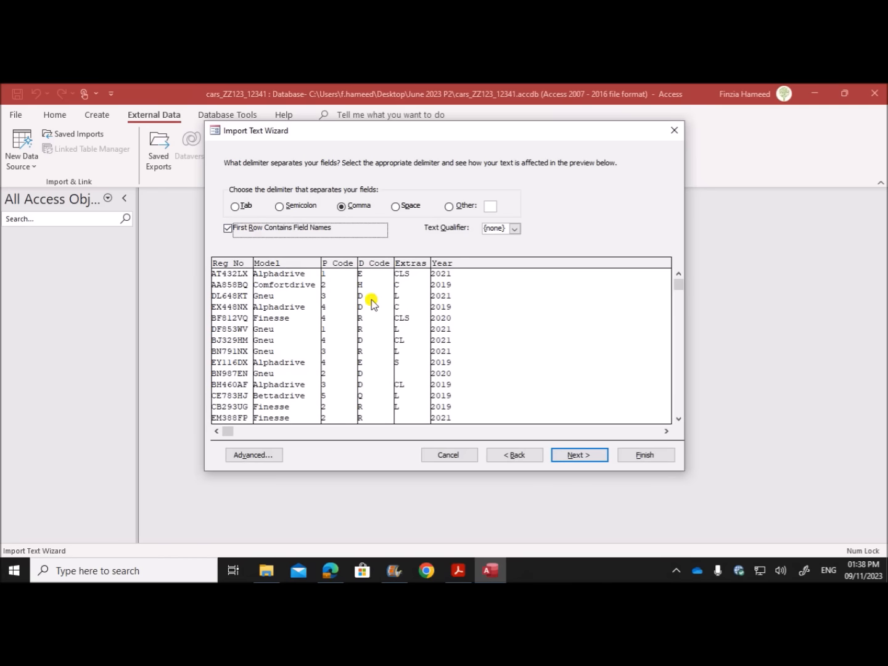
{"action": "left_click", "coordinate": [580, 455]}
{"action": "left_click", "coordinate": [586, 455]}
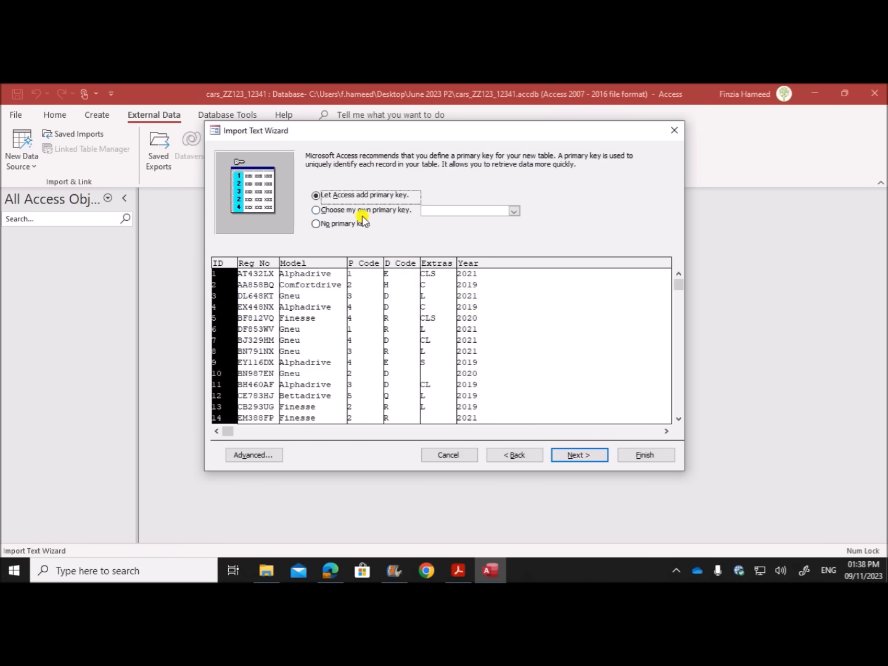
{"action": "left_click", "coordinate": [362, 215]}
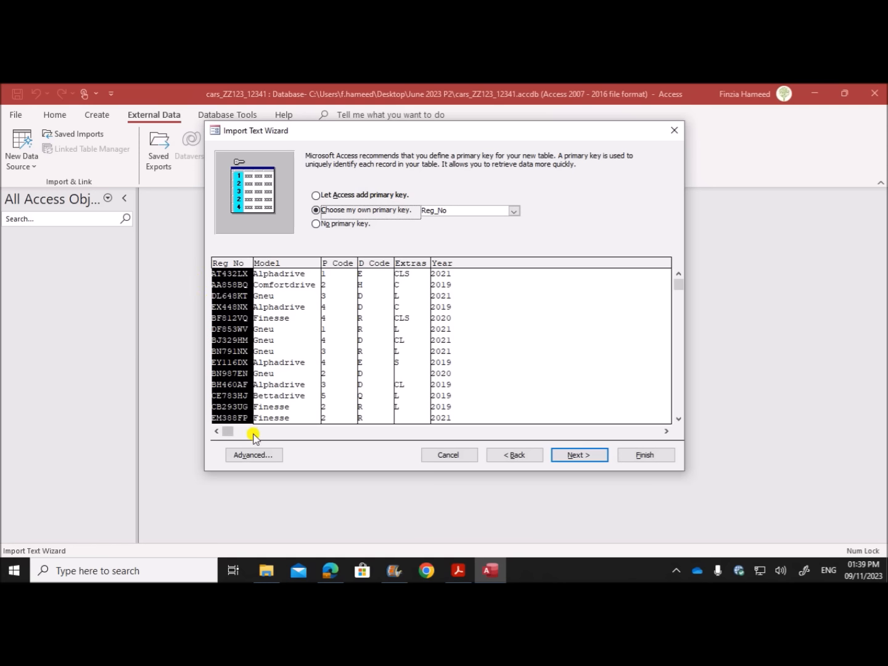
Review the field data types in the Car import specification, and finish importing into the Car table without saving the import steps.
{"action": "left_click", "coordinate": [253, 454]}
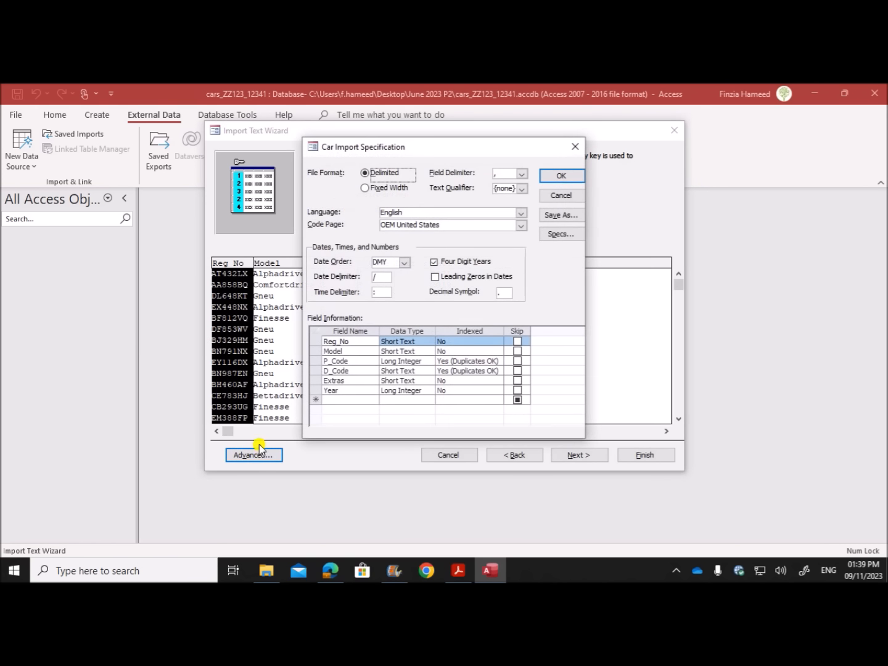
{"action": "left_click_drag", "start_coordinate": [434, 150], "coordinate": [678, 171]}
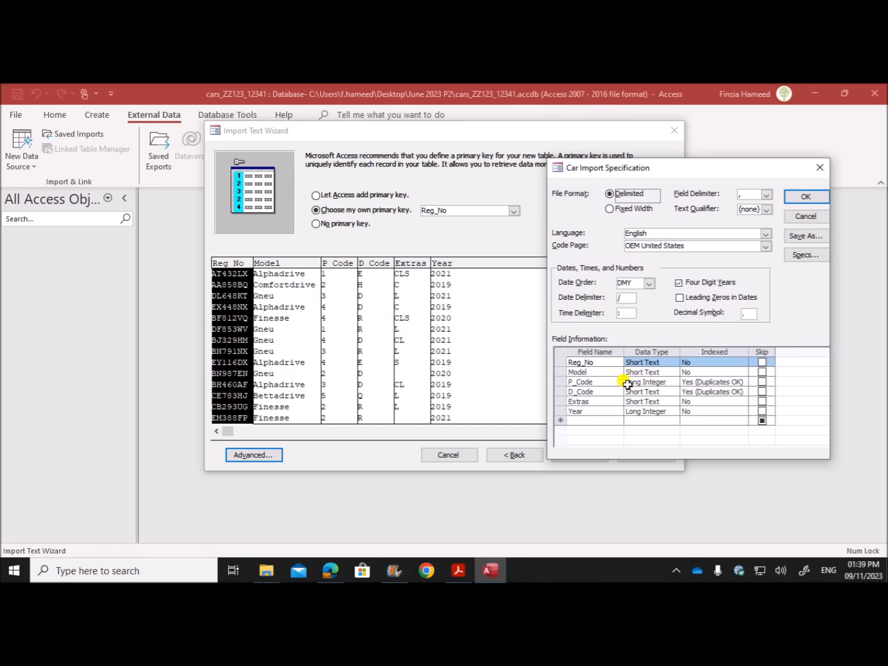
{"action": "left_click", "coordinate": [806, 197]}
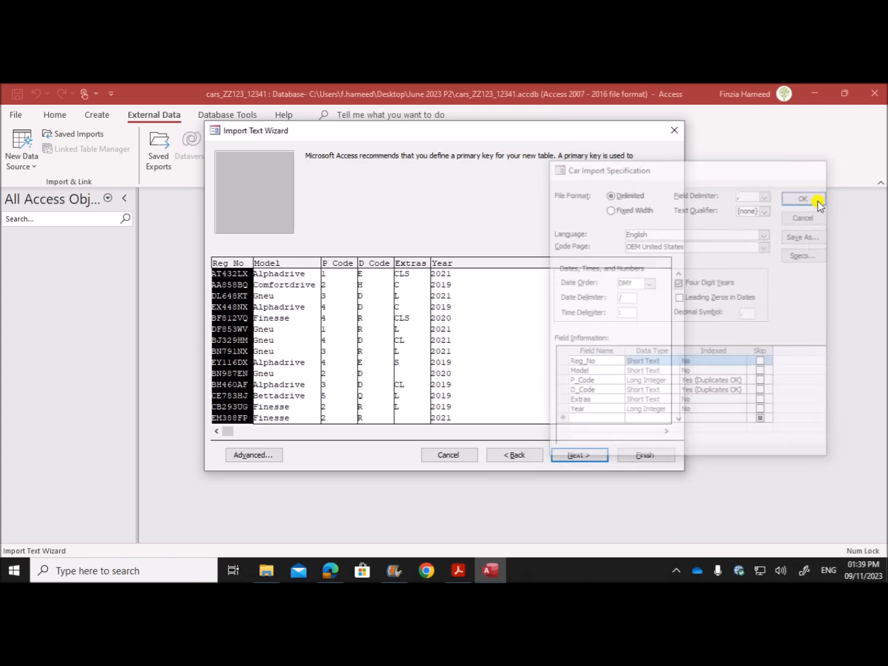
{"action": "left_click", "coordinate": [563, 448]}
{"action": "left_click", "coordinate": [645, 456]}
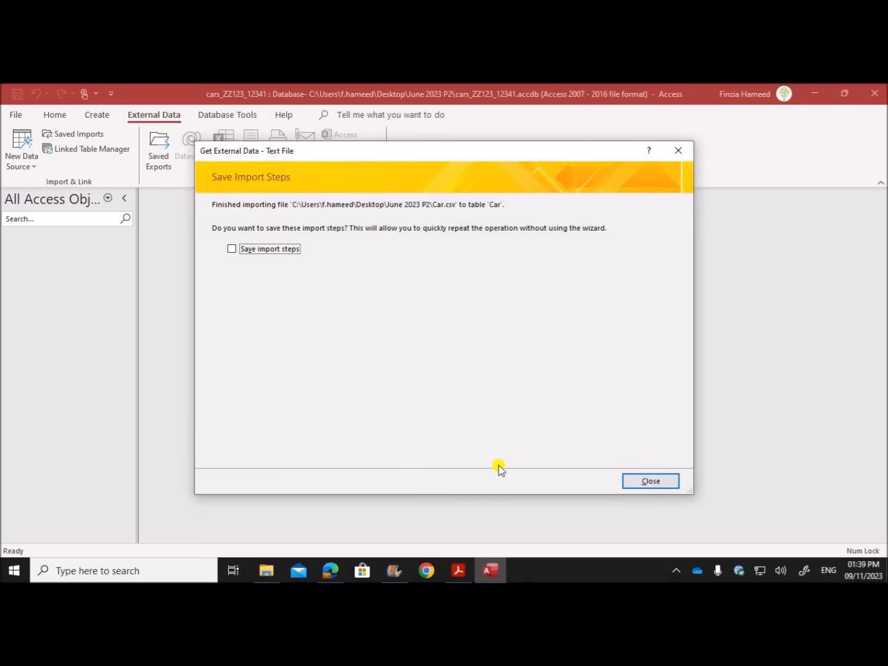
{"action": "left_click", "coordinate": [627, 488]}
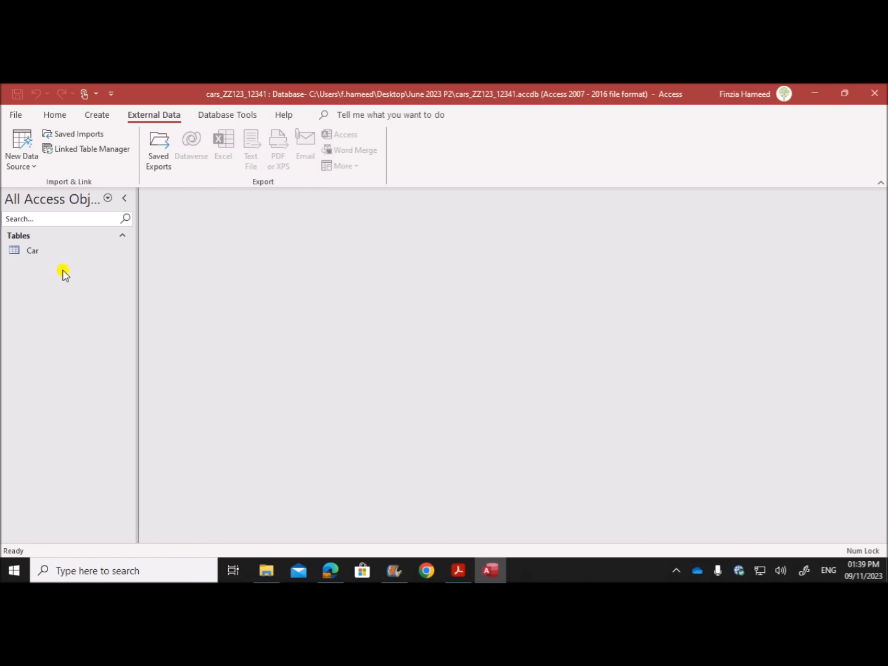
Inspect the Car table's fields in Design View and its records in Datasheet View.
{"action": "left_click", "coordinate": [62, 250]}
{"action": "right_click", "coordinate": [61, 250]}
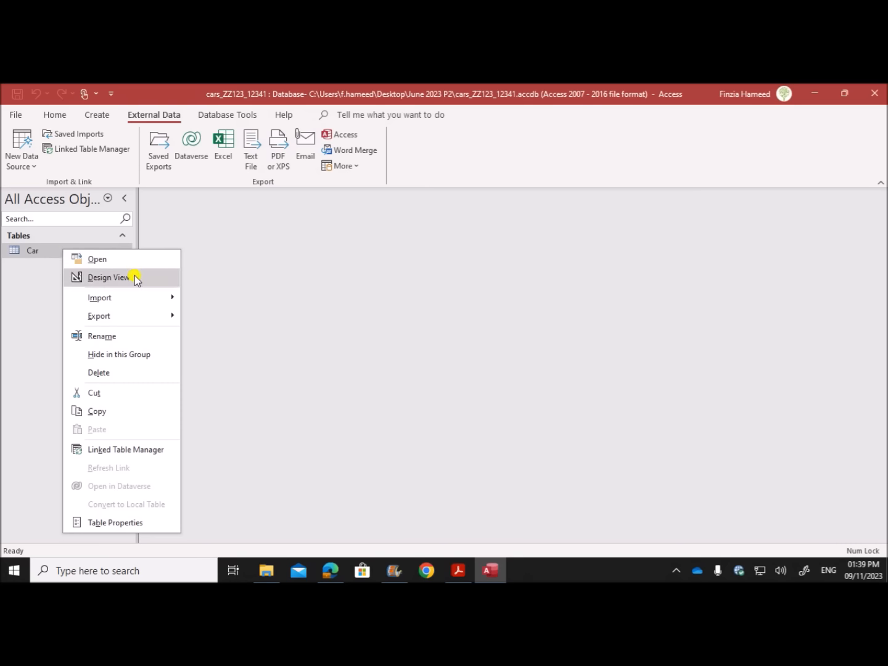
{"action": "left_click", "coordinate": [108, 276]}
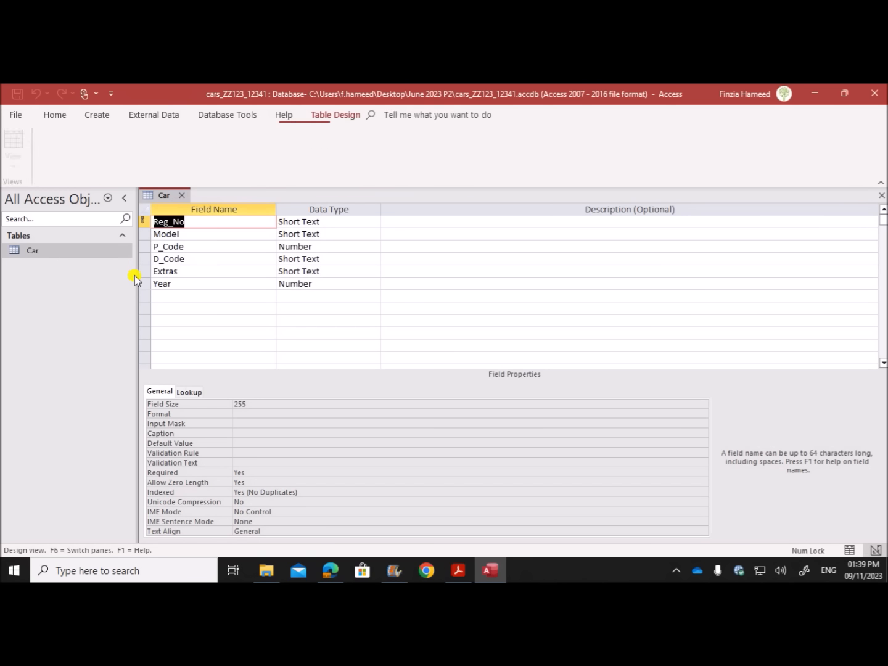
{"action": "double_click", "coordinate": [81, 255]}
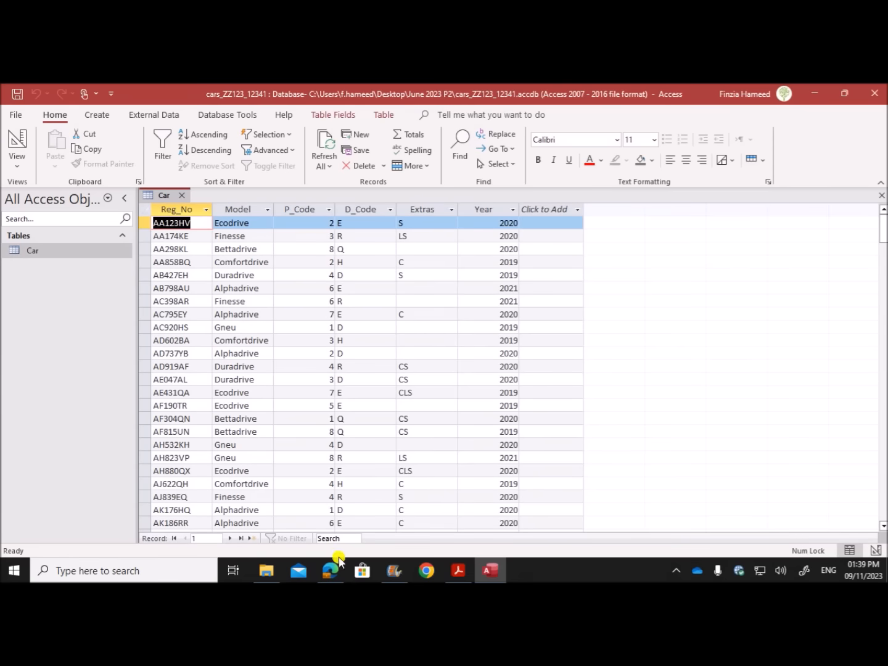
Recheck the Question 1 requirement on data types, field lengths and validation in the question paper, and return to Access.
{"action": "left_click", "coordinate": [339, 561]}
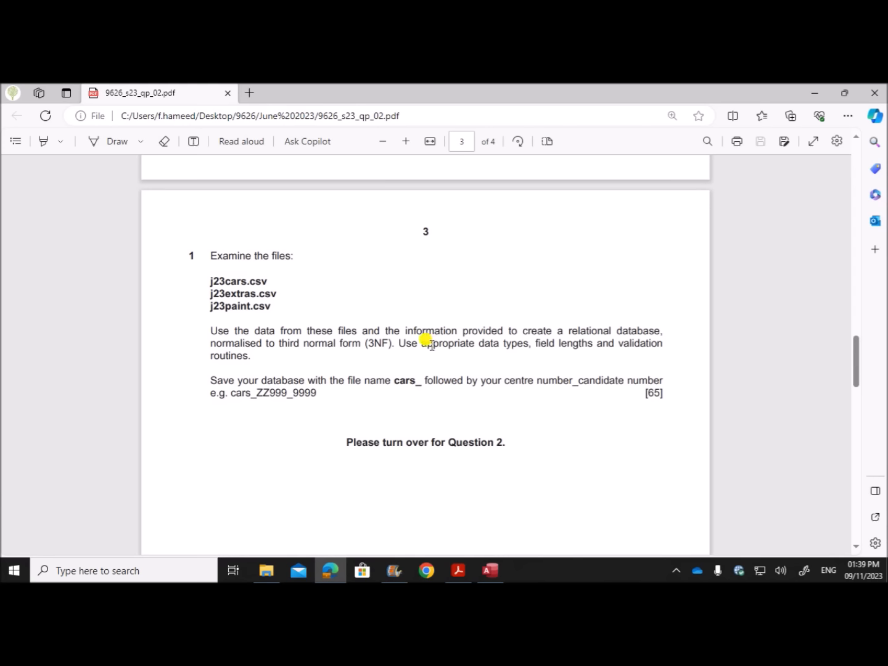
{"action": "left_click_drag", "start_coordinate": [431, 347], "coordinate": [645, 343]}
{"action": "left_click", "coordinate": [490, 571]}
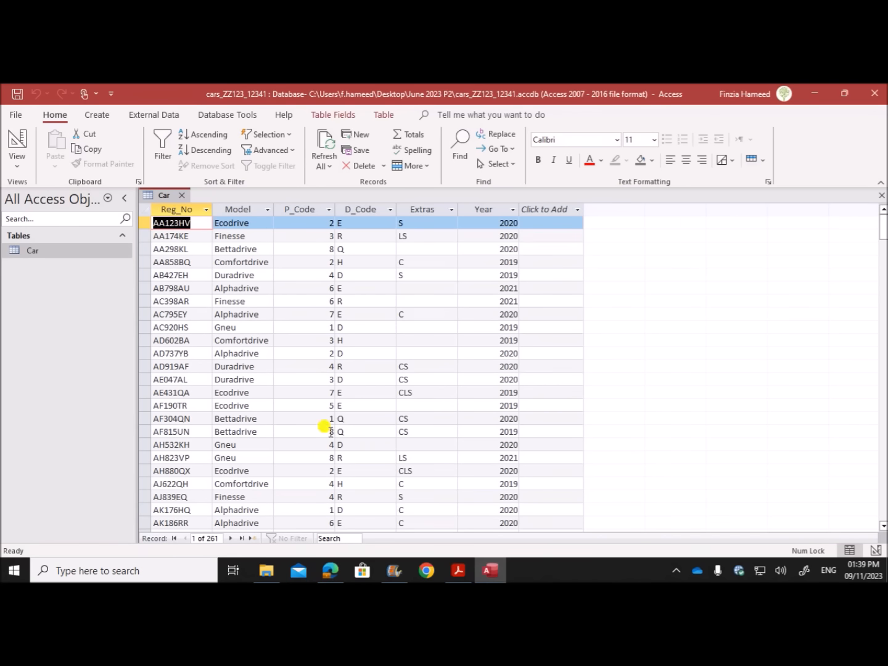
Check the character length of a registration number in the Car records, and change the Reg_No field size in Design View.
{"action": "left_click", "coordinate": [172, 224]}
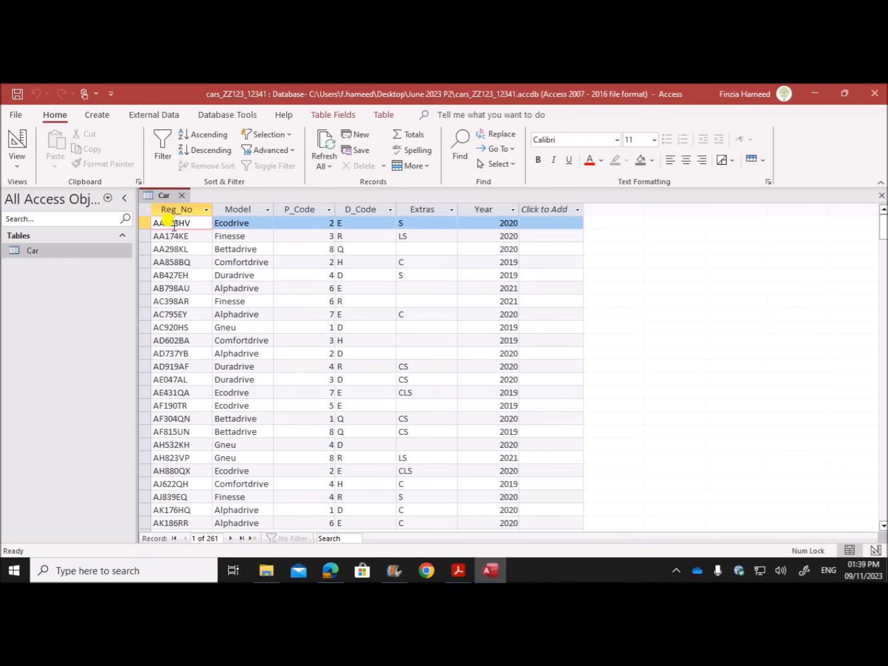
{"action": "left_click_drag", "start_coordinate": [163, 218], "coordinate": [152, 227]}
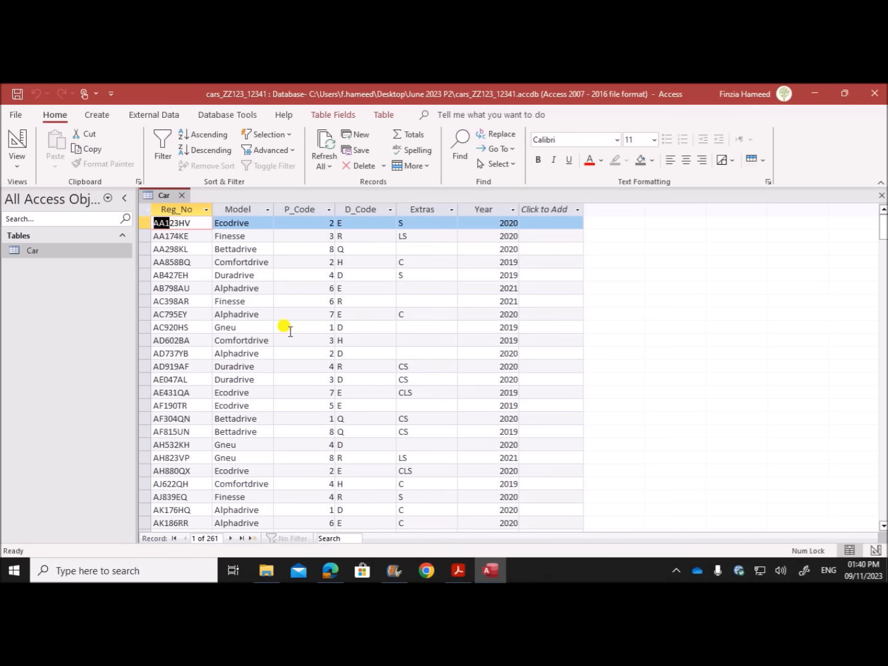
{"action": "right_click", "coordinate": [162, 197]}
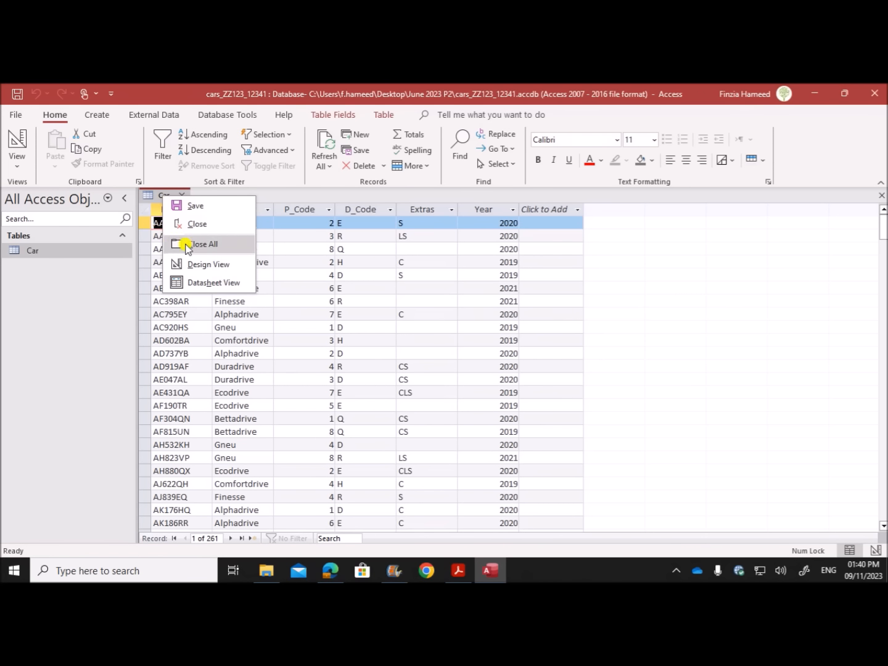
{"action": "left_click", "coordinate": [200, 263]}
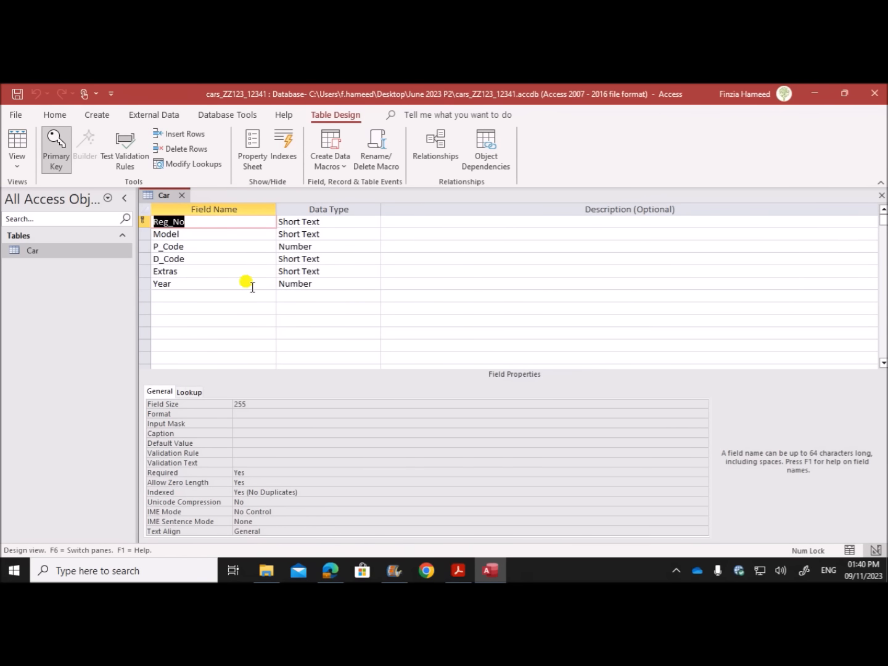
{"action": "left_click", "coordinate": [217, 224]}
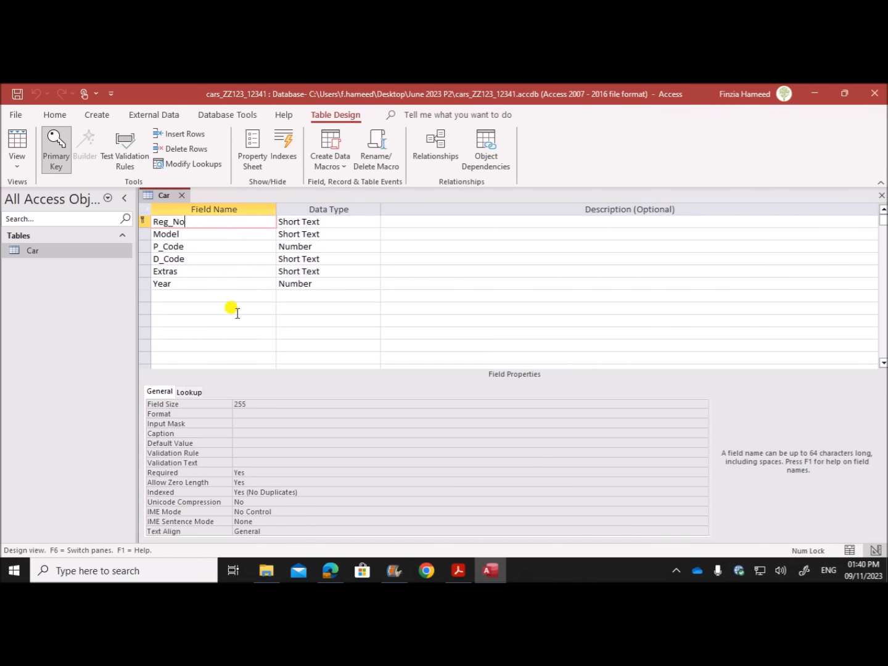
{"action": "left_click", "coordinate": [254, 402]}
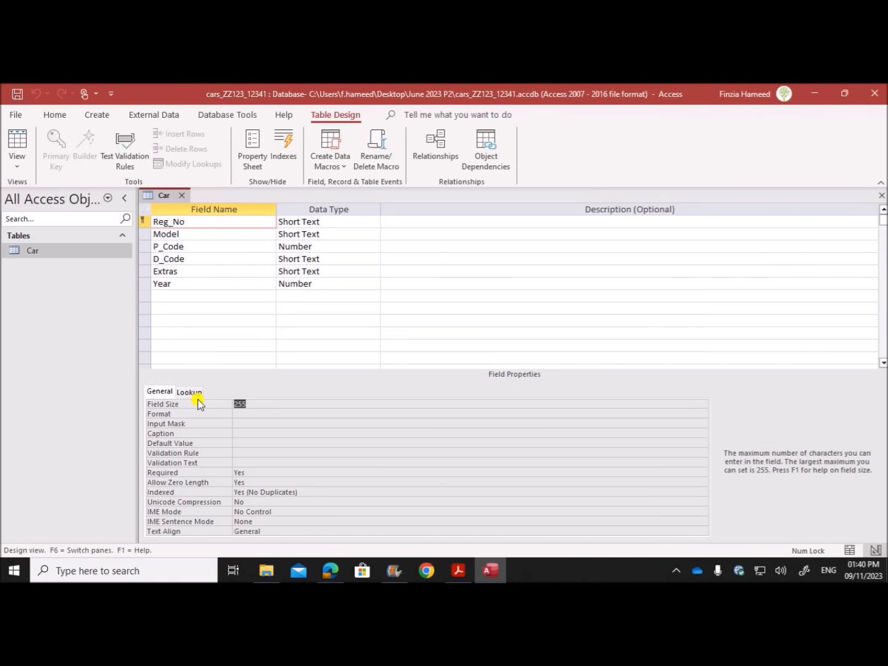
Switch the Car table to Datasheet View and count the characters in the longest Model value, Comfortdrive.
{"action": "left_click", "coordinate": [170, 230]}
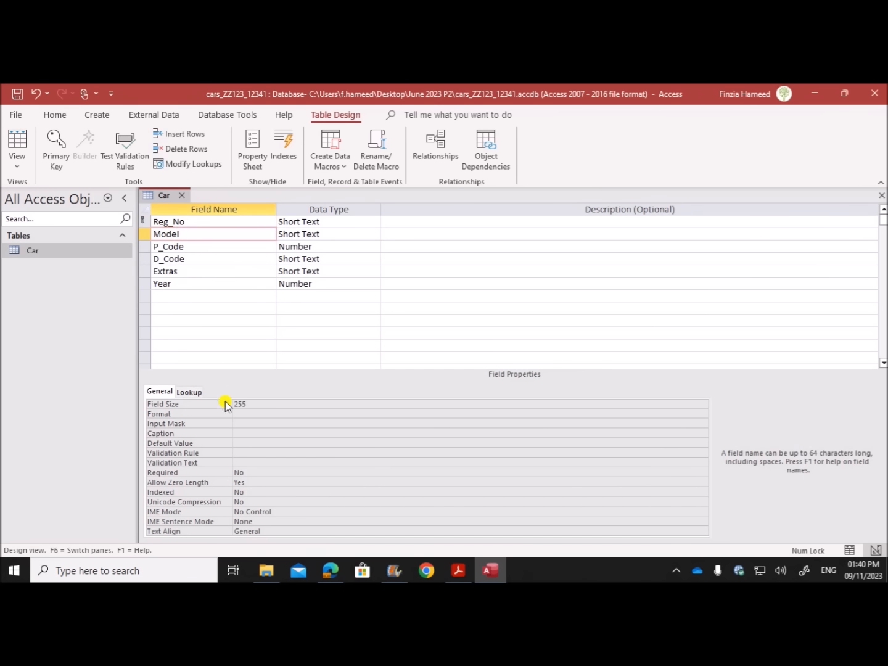
{"action": "left_click", "coordinate": [17, 141]}
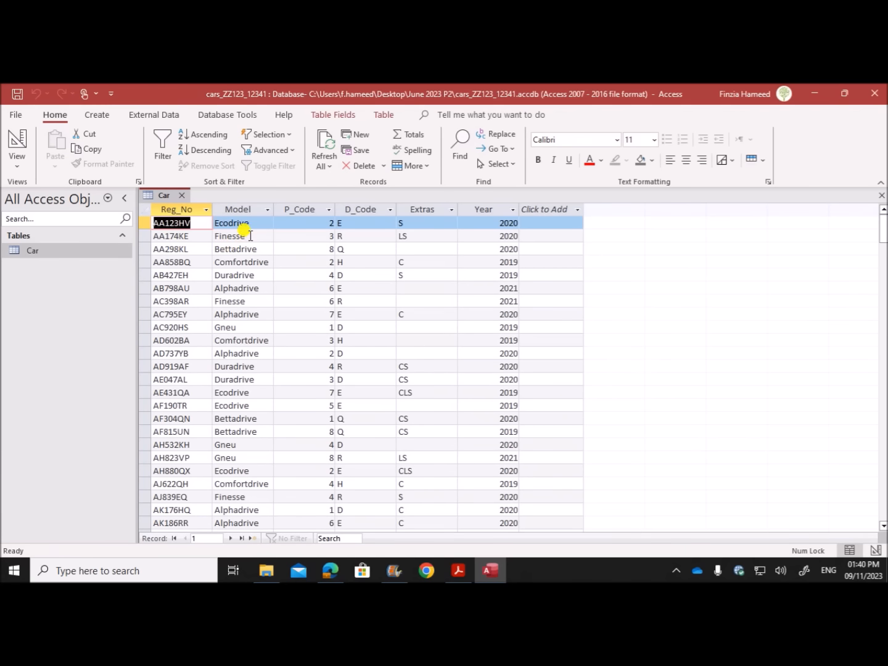
{"action": "left_click", "coordinate": [250, 234]}
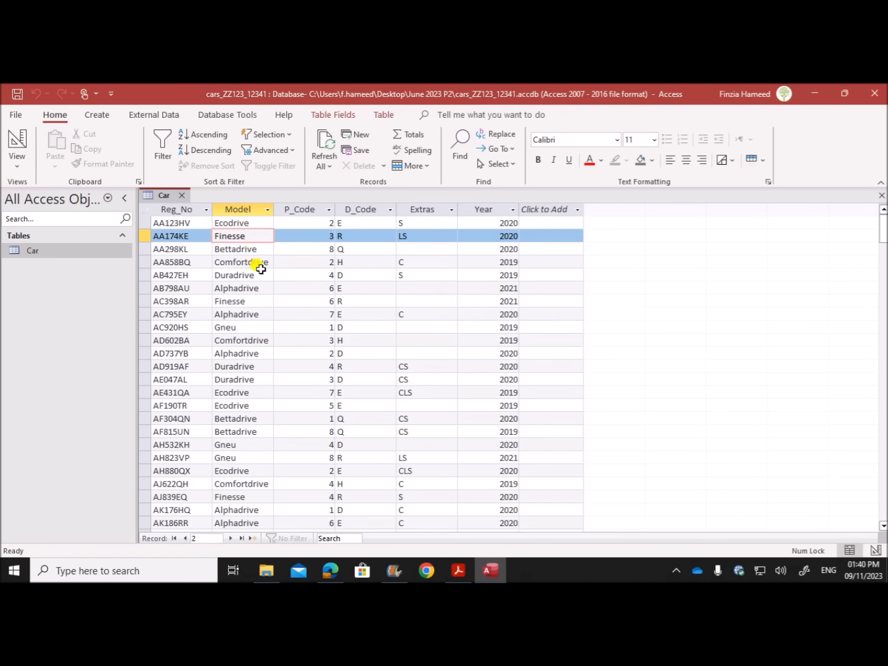
{"action": "left_click_drag", "start_coordinate": [215, 261], "coordinate": [226, 255]}
{"action": "left_click_drag", "start_coordinate": [235, 254], "coordinate": [248, 256]}
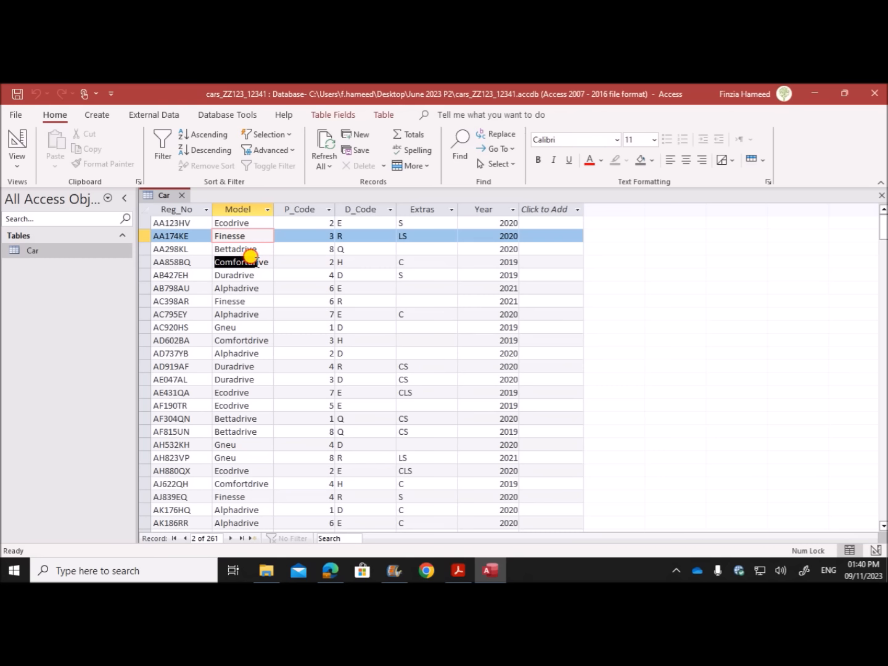
{"action": "left_click_drag", "start_coordinate": [253, 258], "coordinate": [266, 259]}
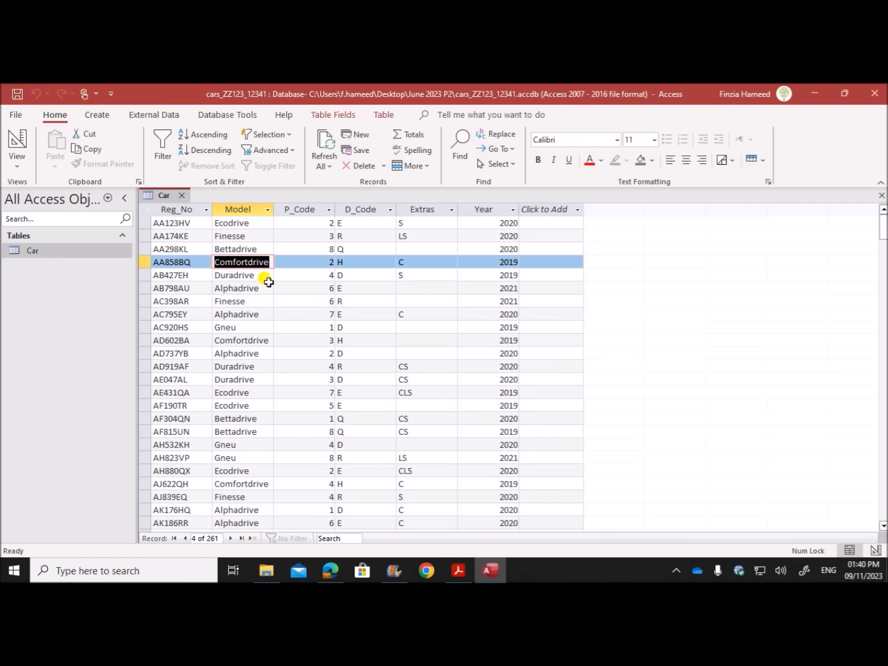
Return the Car table to Design View and replace the Model field's size of 255.
{"action": "right_click", "coordinate": [170, 201]}
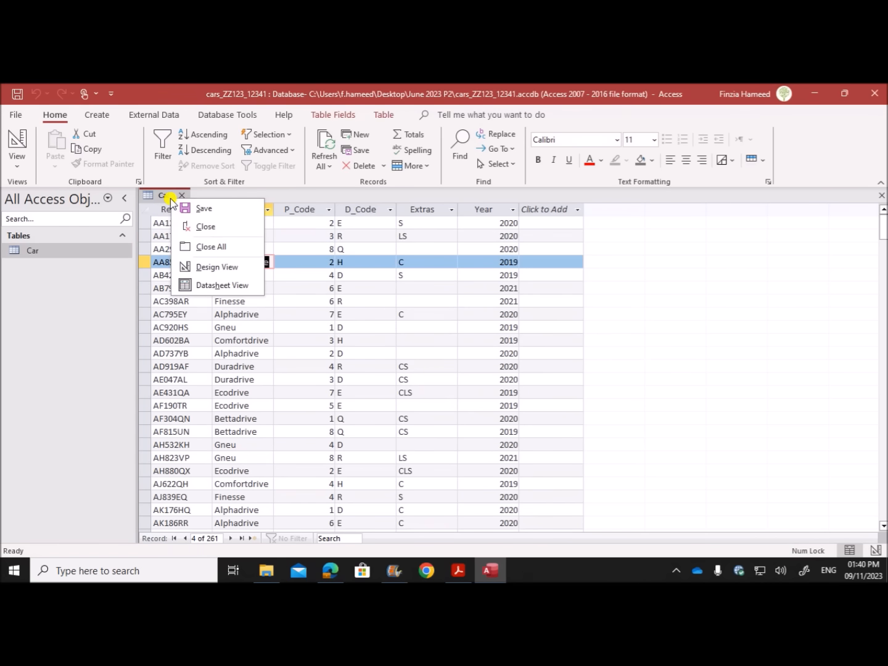
{"action": "left_click", "coordinate": [196, 266]}
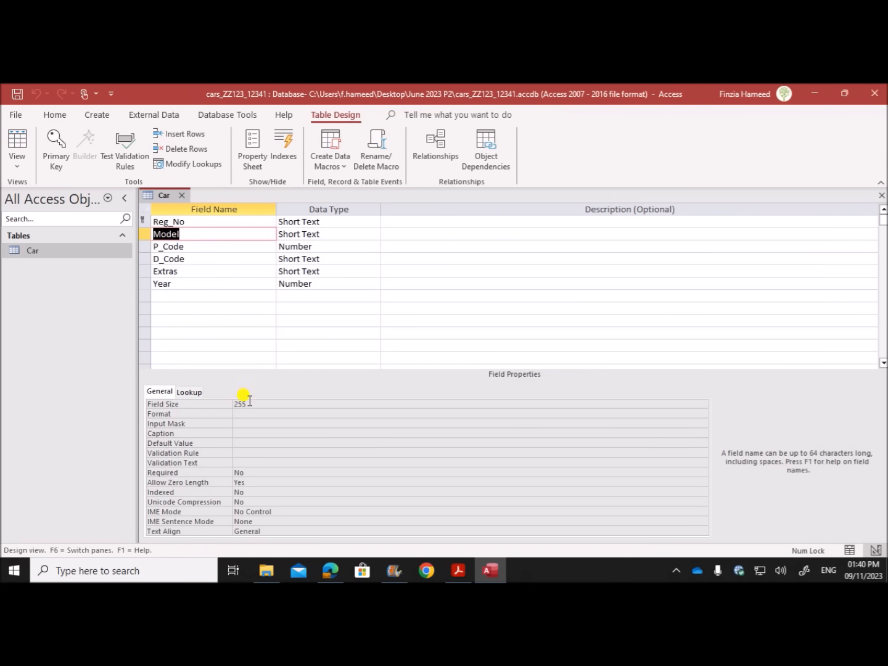
{"action": "left_click_drag", "start_coordinate": [250, 403], "coordinate": [233, 404]}
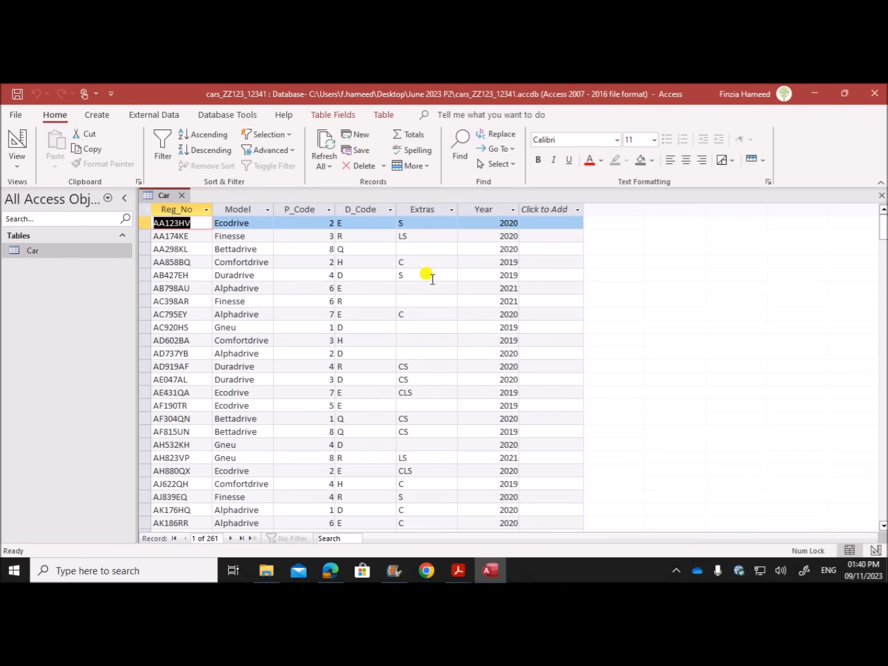
In the Car table's Design View, set the D_Code field size to 1 and the Extras field size to 3, and save the design.
{"action": "right_click", "coordinate": [163, 196]}
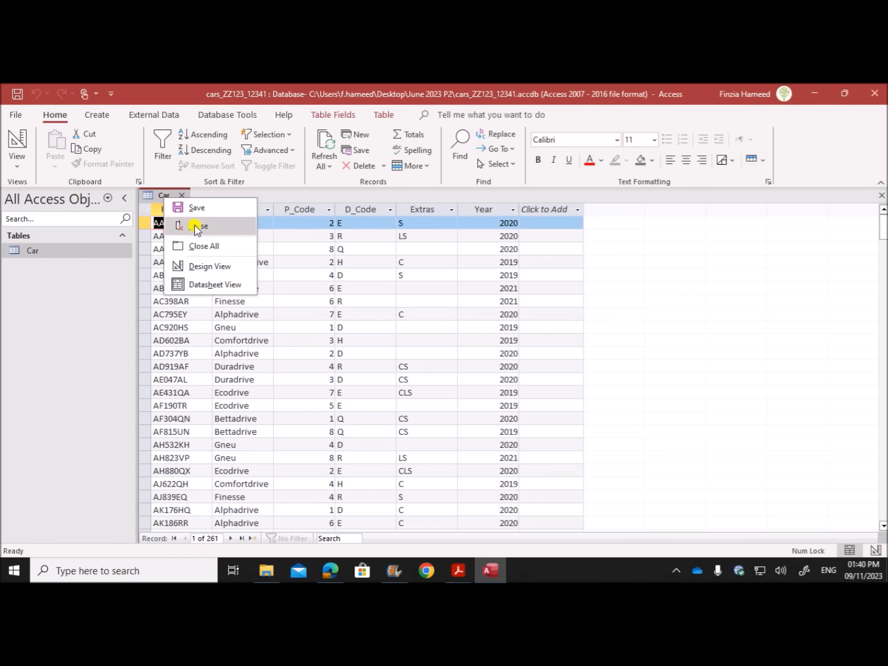
{"action": "left_click", "coordinate": [208, 266]}
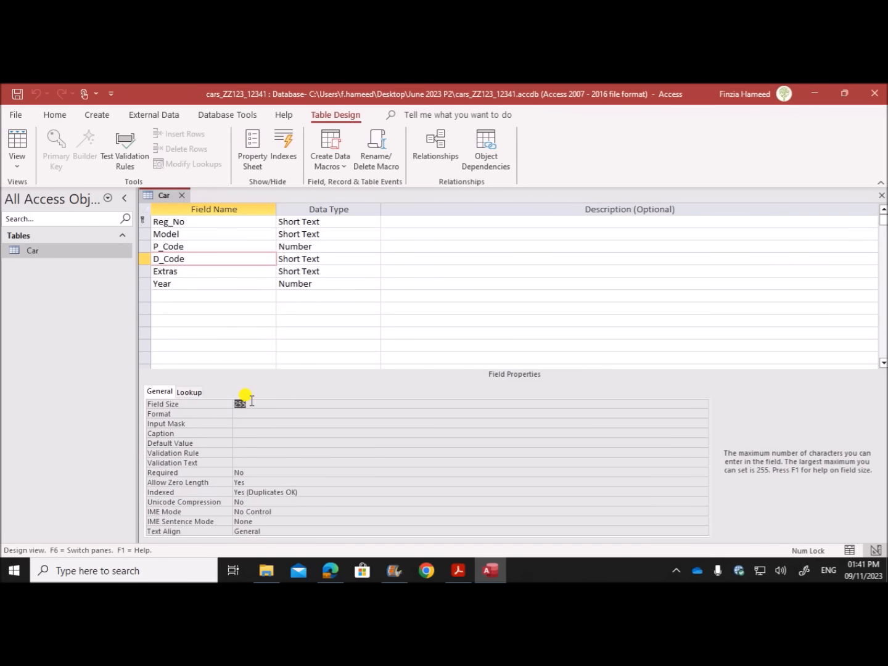
{"action": "left_click", "coordinate": [189, 272]}
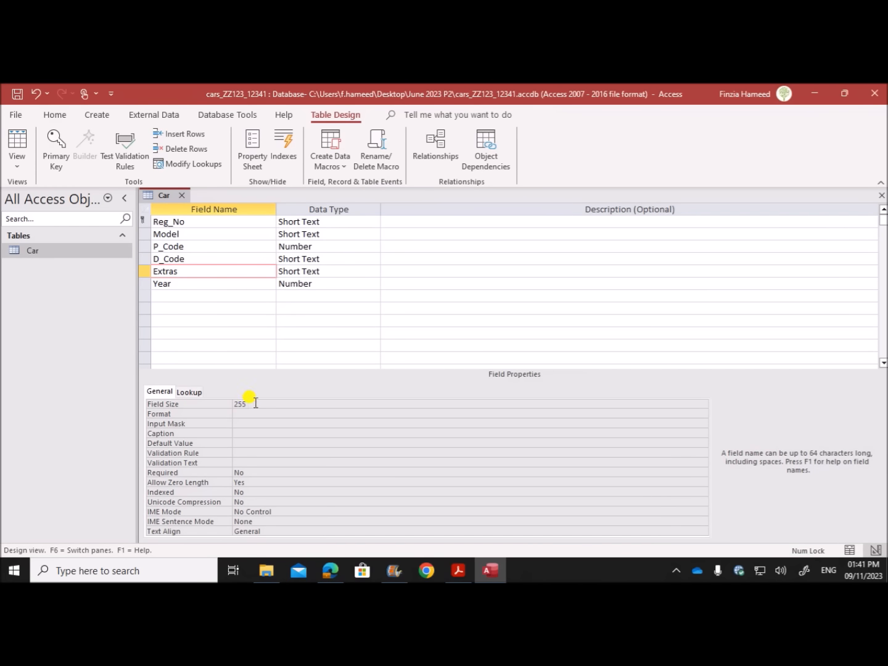
{"action": "left_click_drag", "start_coordinate": [256, 402], "coordinate": [212, 404]}
{"action": "type", "text": "3"}
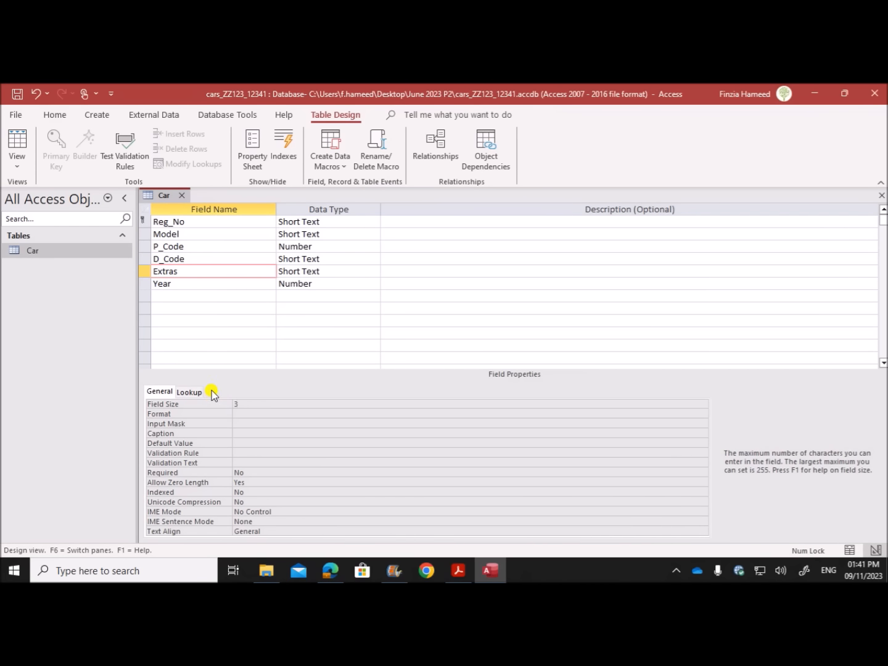
{"action": "key", "text": "ctrl+s"}
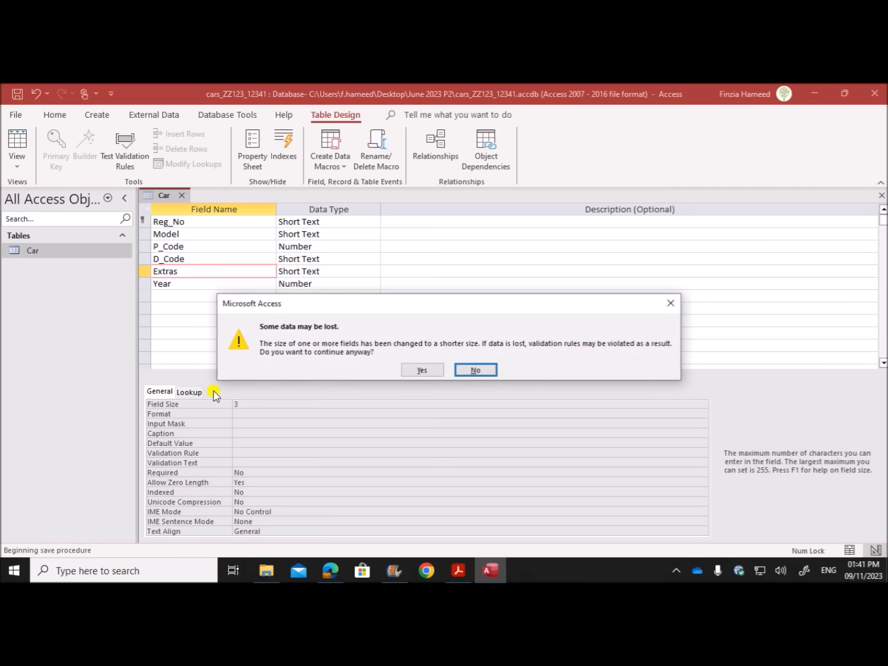
{"action": "left_click", "coordinate": [421, 370]}
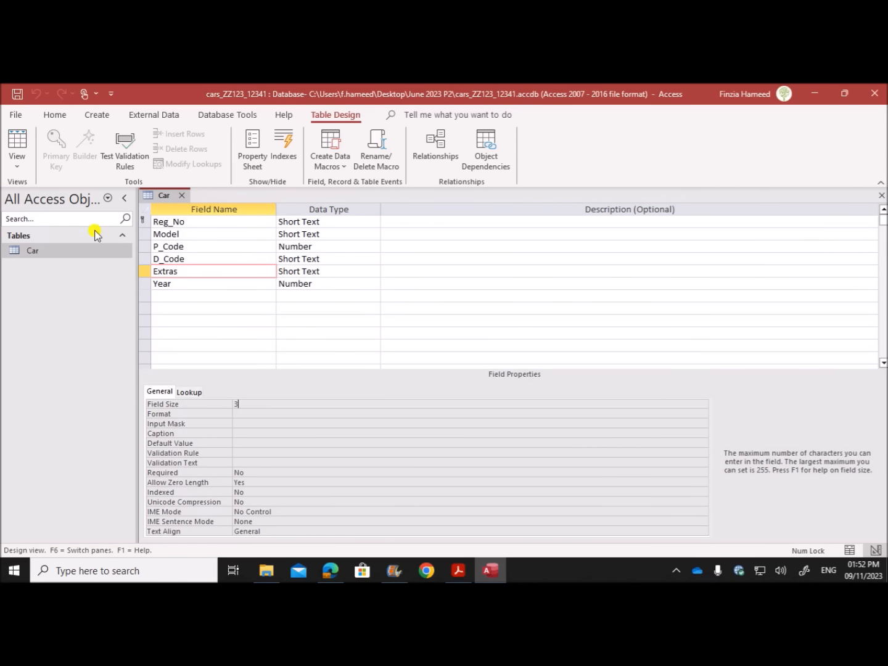
Open the Car table in Datasheet View and examine the pattern of letters and digits in the first registration number.
{"action": "double_click", "coordinate": [73, 248]}
{"action": "left_click", "coordinate": [185, 223]}
{"action": "left_click_drag", "start_coordinate": [188, 223], "coordinate": [152, 225]}
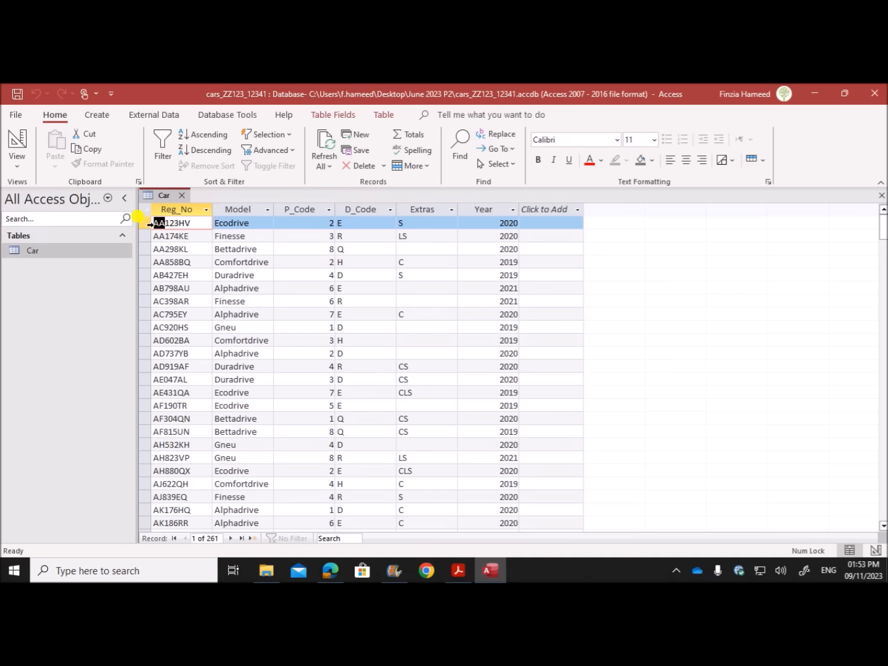
{"action": "left_click_drag", "start_coordinate": [193, 225], "coordinate": [184, 226]}
Return the Car table to Design View and give the Reg_No field the input mask LL000LL.
{"action": "right_click", "coordinate": [164, 198]}
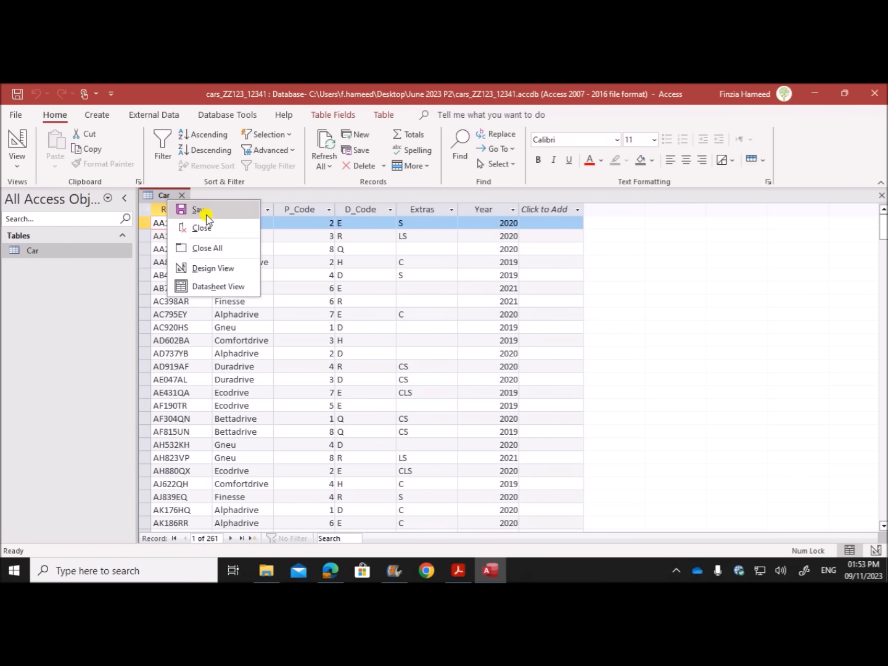
{"action": "left_click", "coordinate": [207, 268]}
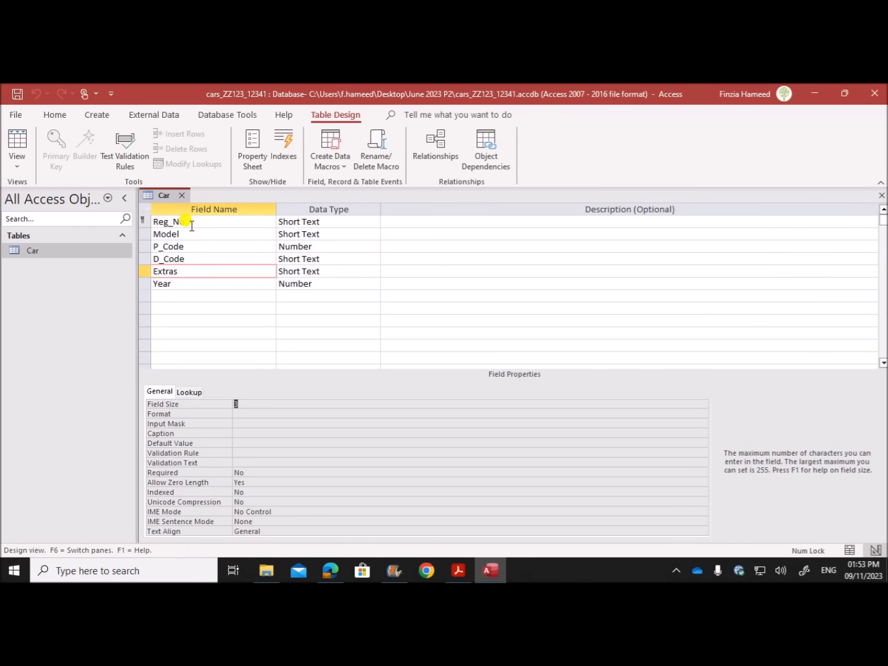
{"action": "left_click", "coordinate": [192, 225]}
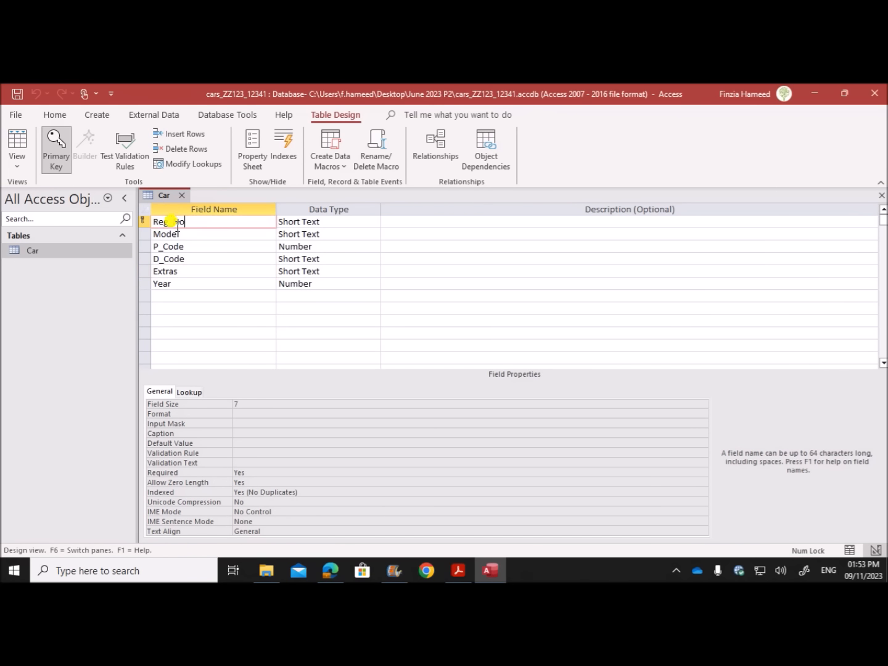
{"action": "left_click", "coordinate": [246, 424]}
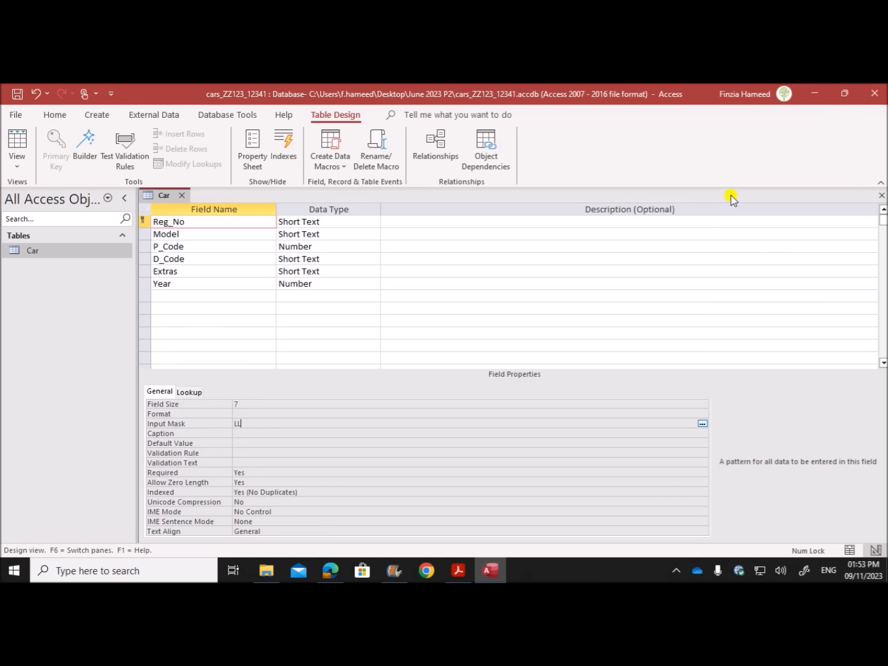
{"action": "type", "text": "000LL"}
{"action": "left_click_drag", "start_coordinate": [270, 425], "coordinate": [228, 425]}
Set the D_Code field's input mask to L.
{"action": "left_click", "coordinate": [187, 259]}
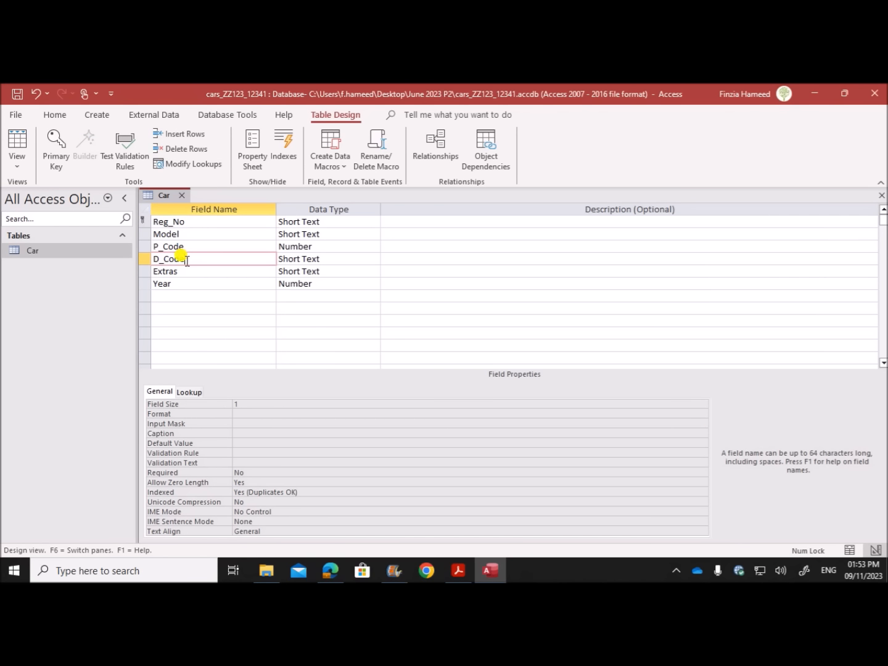
{"action": "left_click", "coordinate": [248, 424]}
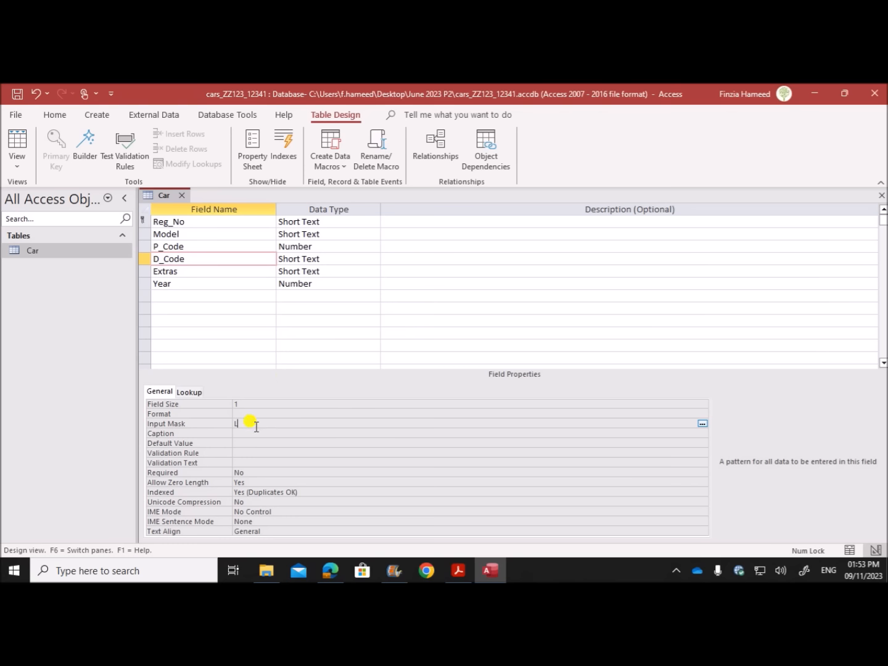
{"action": "left_click", "coordinate": [195, 260]}
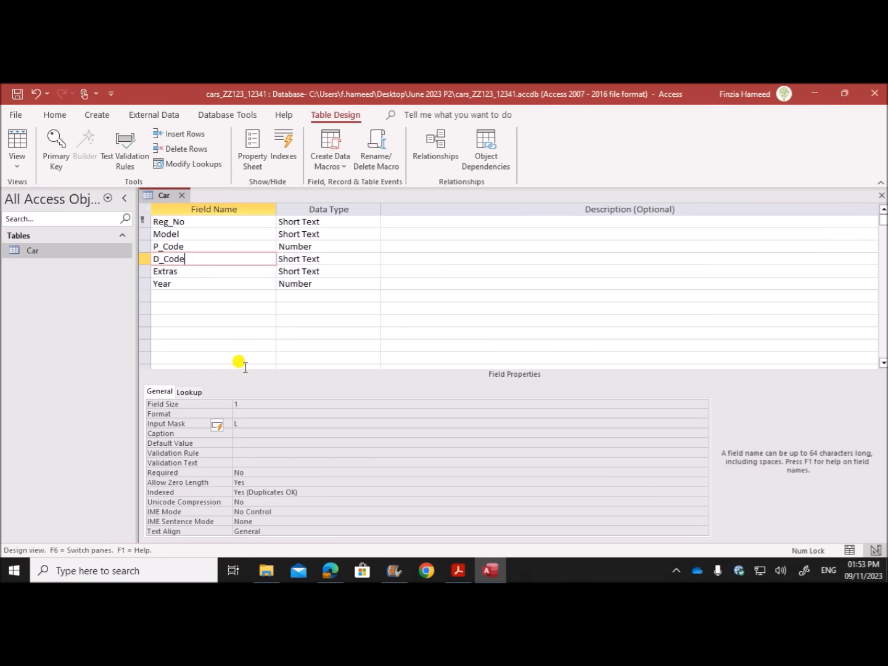
{"action": "left_click", "coordinate": [246, 426]}
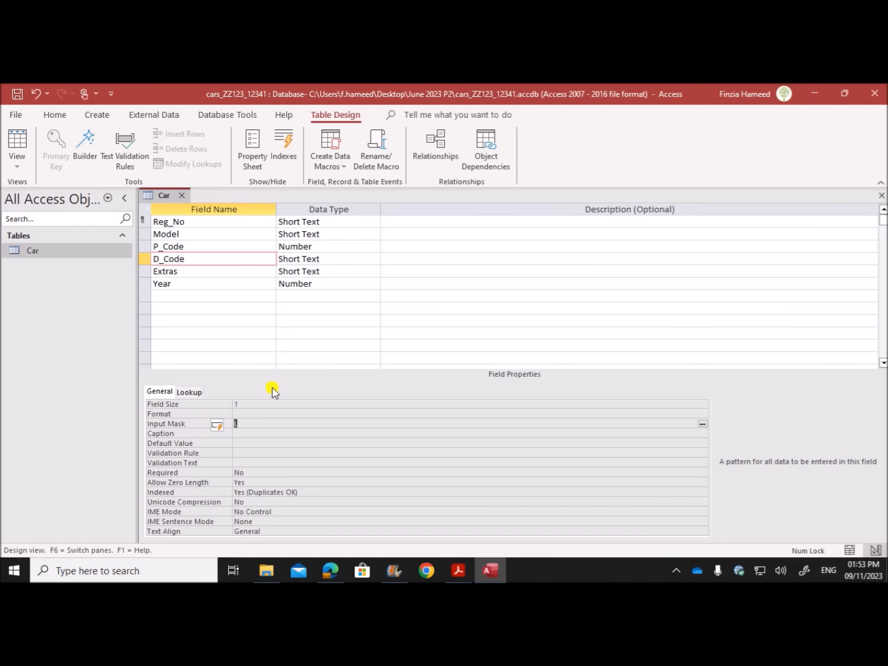
Check the data type choices for P_Code, save the Car table's design, and show its records in Datasheet View.
{"action": "left_click", "coordinate": [198, 246]}
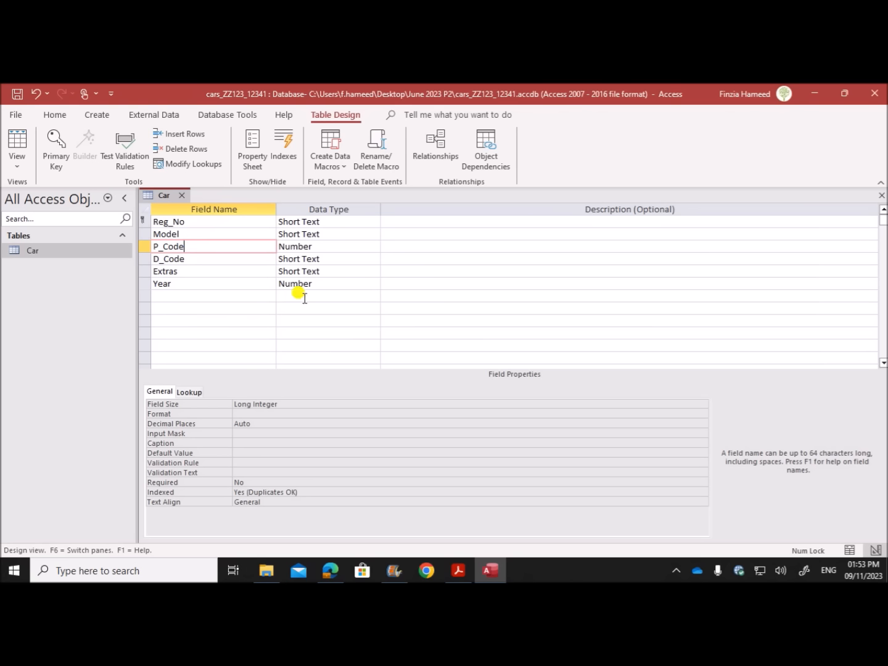
{"action": "left_click", "coordinate": [310, 247]}
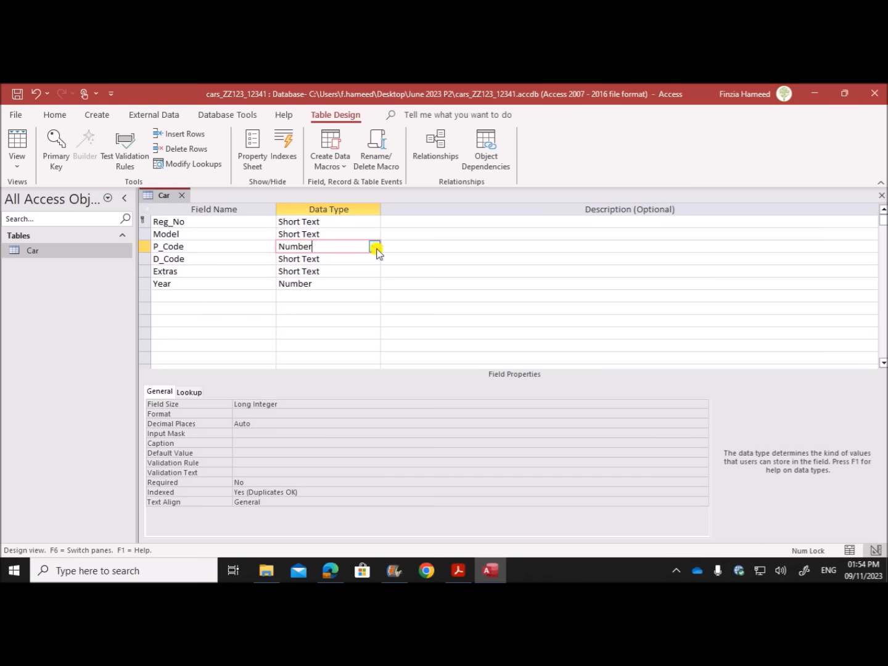
{"action": "left_click", "coordinate": [375, 247]}
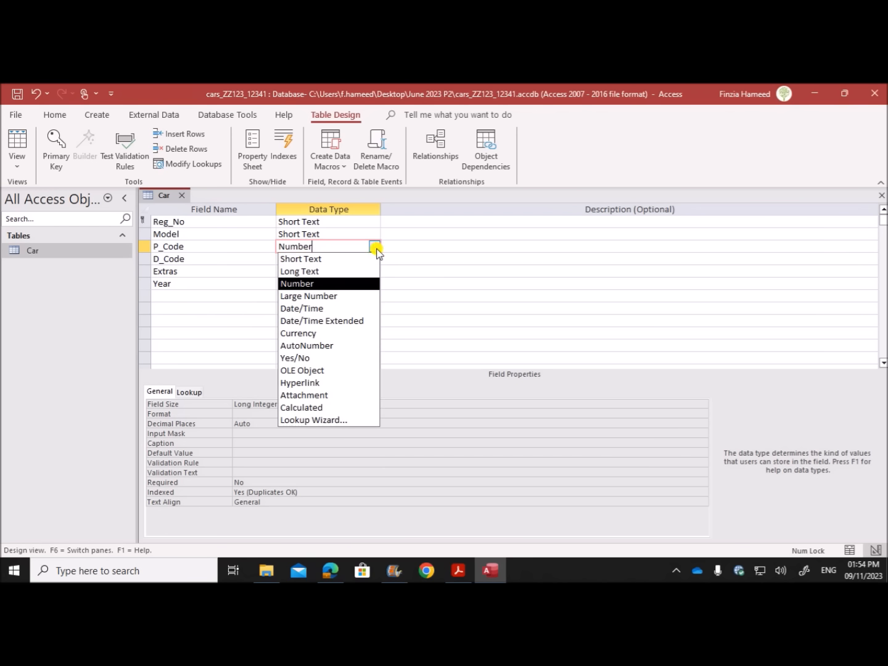
{"action": "left_click", "coordinate": [61, 255]}
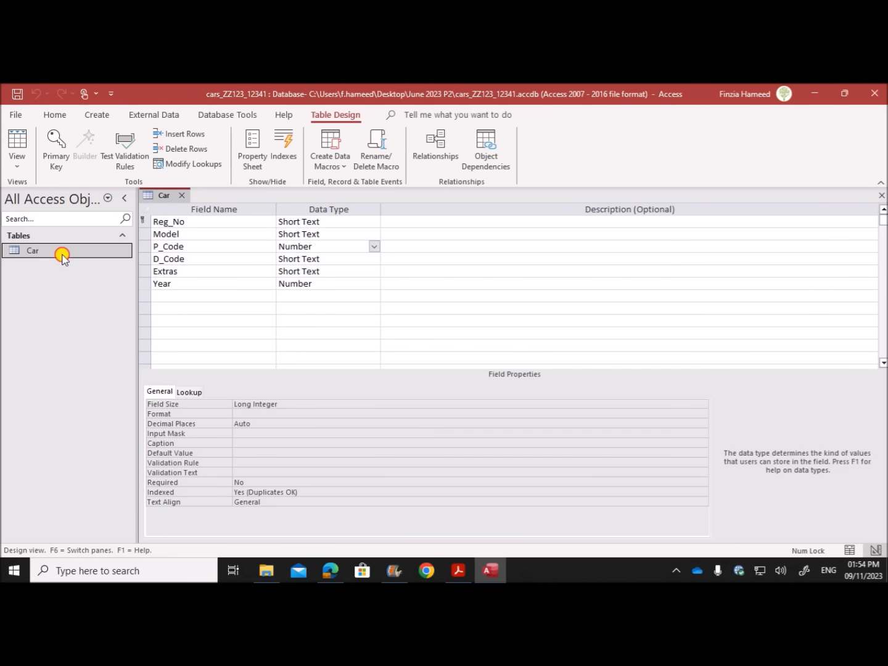
{"action": "double_click", "coordinate": [63, 254]}
{"action": "left_click", "coordinate": [402, 366]}
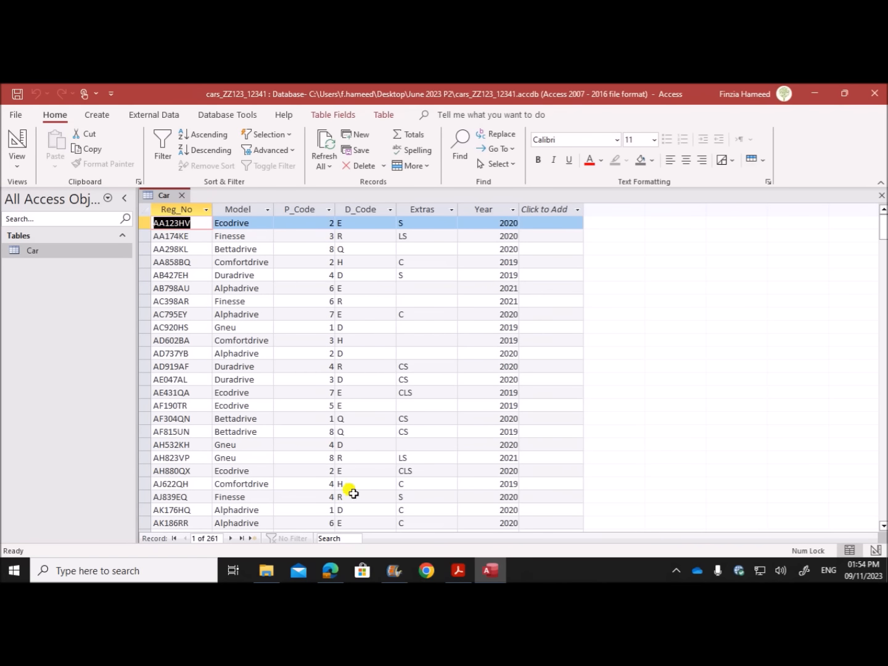
Switch to the question paper, review the company information on models, drive types, colours and extras, and return to Access.
{"action": "left_click", "coordinate": [331, 570]}
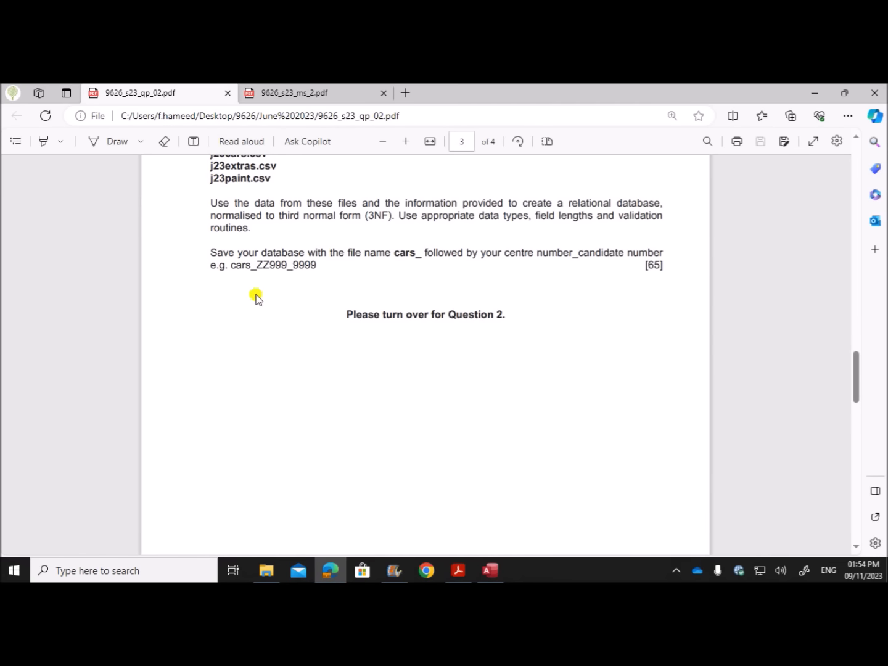
{"action": "scroll", "coordinate": [256, 297], "scroll_direction": "down", "scroll_amount": 10}
{"action": "scroll", "coordinate": [269, 375], "scroll_direction": "up", "scroll_amount": 20}
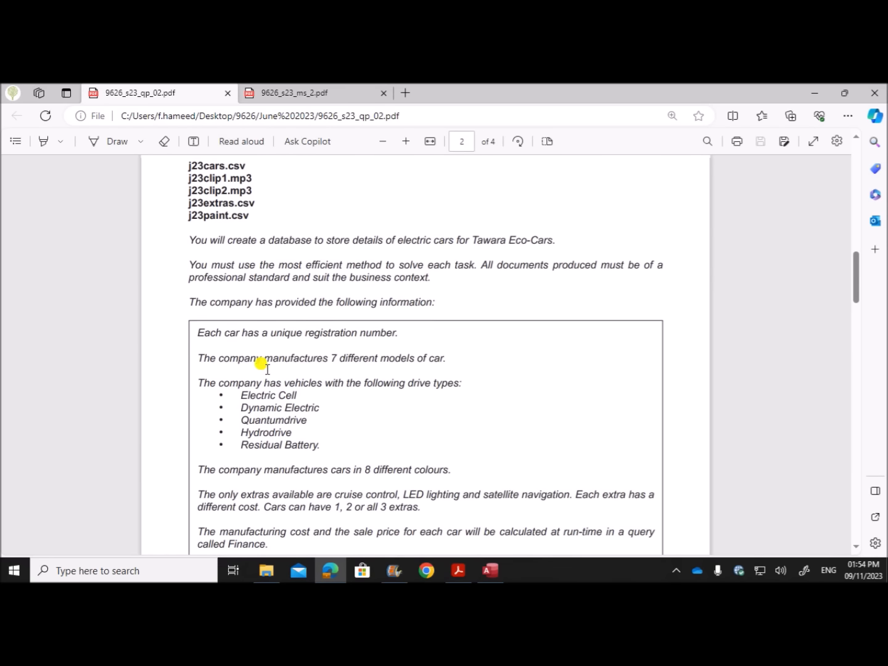
{"action": "scroll", "coordinate": [284, 374], "scroll_direction": "down", "scroll_amount": 2}
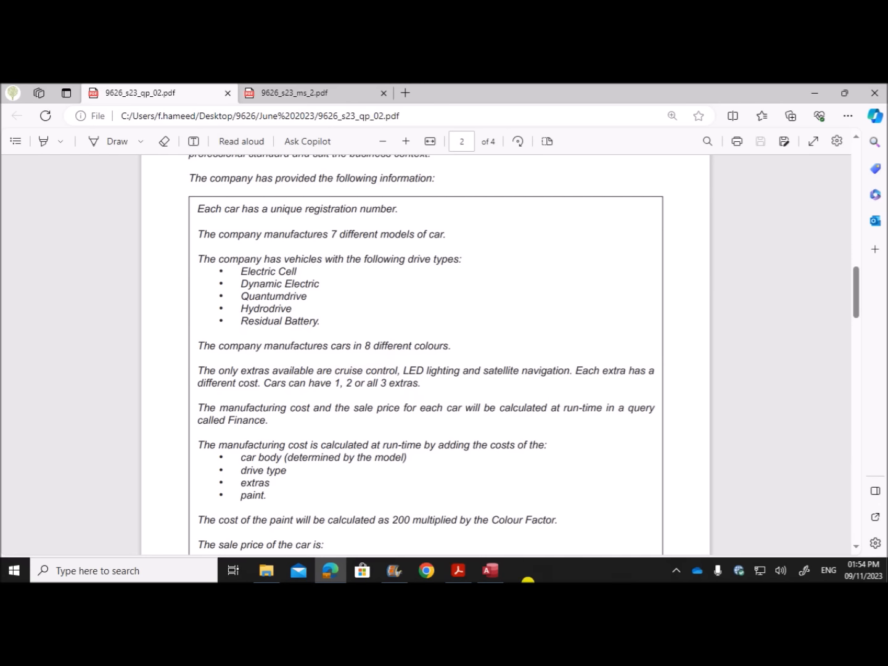
{"action": "left_click", "coordinate": [491, 570]}
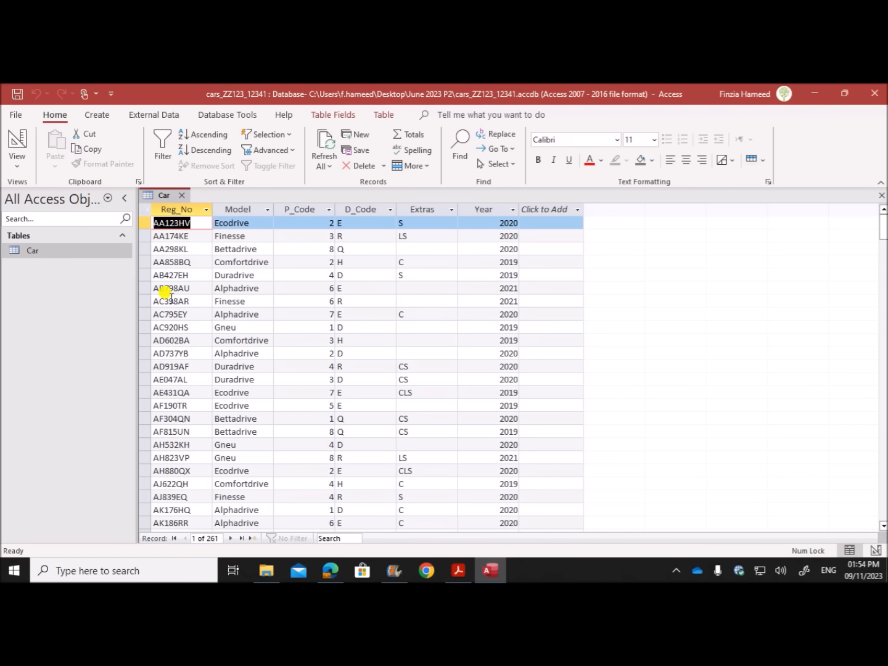
Return the Car table to Design View and start the Lookup Wizard for P_Code with manually entered values.
{"action": "right_click", "coordinate": [164, 196]}
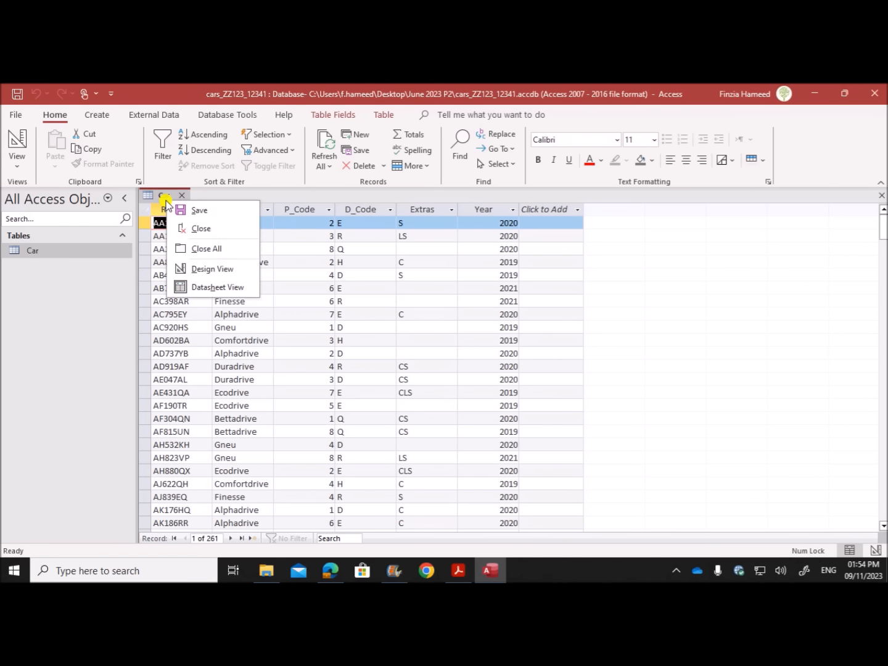
{"action": "left_click", "coordinate": [211, 270]}
{"action": "left_click", "coordinate": [319, 247]}
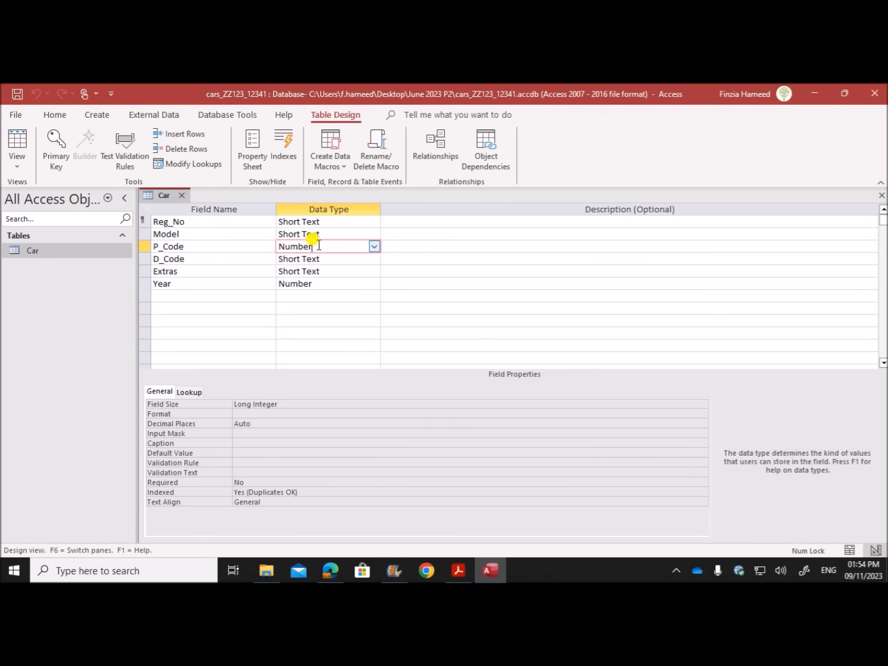
{"action": "left_click", "coordinate": [374, 247]}
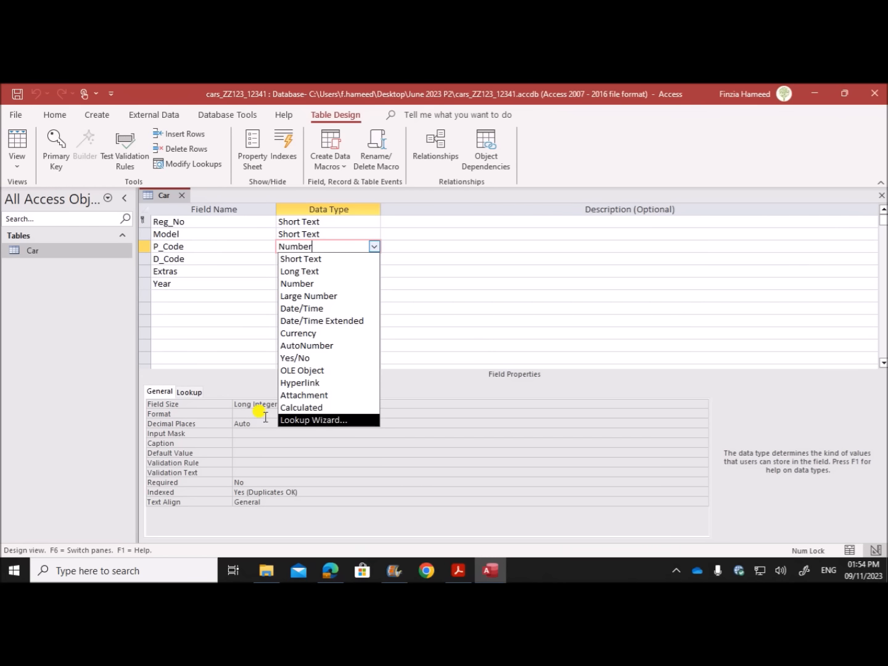
{"action": "left_click", "coordinate": [297, 422]}
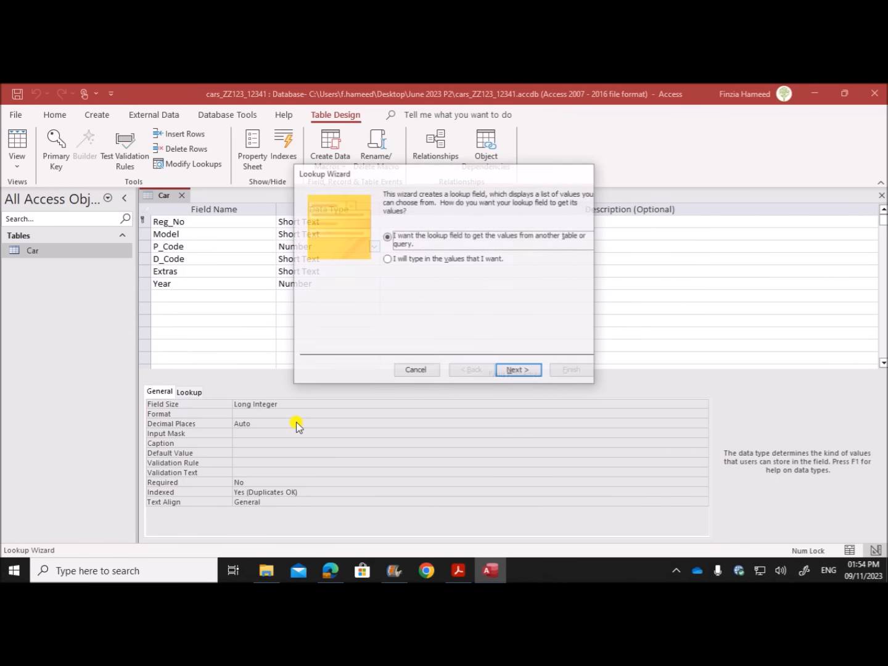
{"action": "left_click", "coordinate": [416, 259]}
{"action": "left_click", "coordinate": [531, 371]}
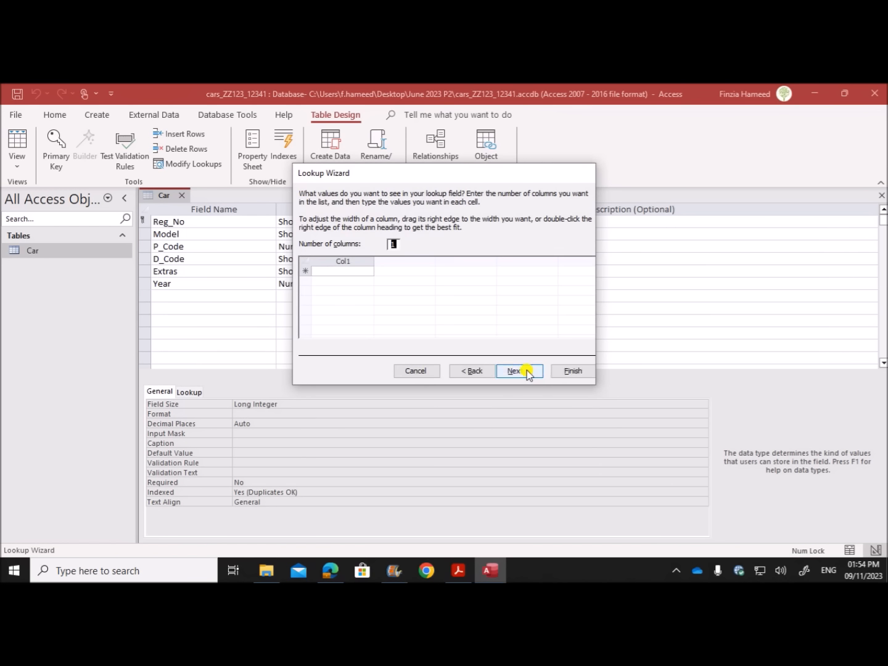
Enter the values 1 to 8 in the single column of the P_Code lookup list.
{"action": "left_click", "coordinate": [352, 272]}
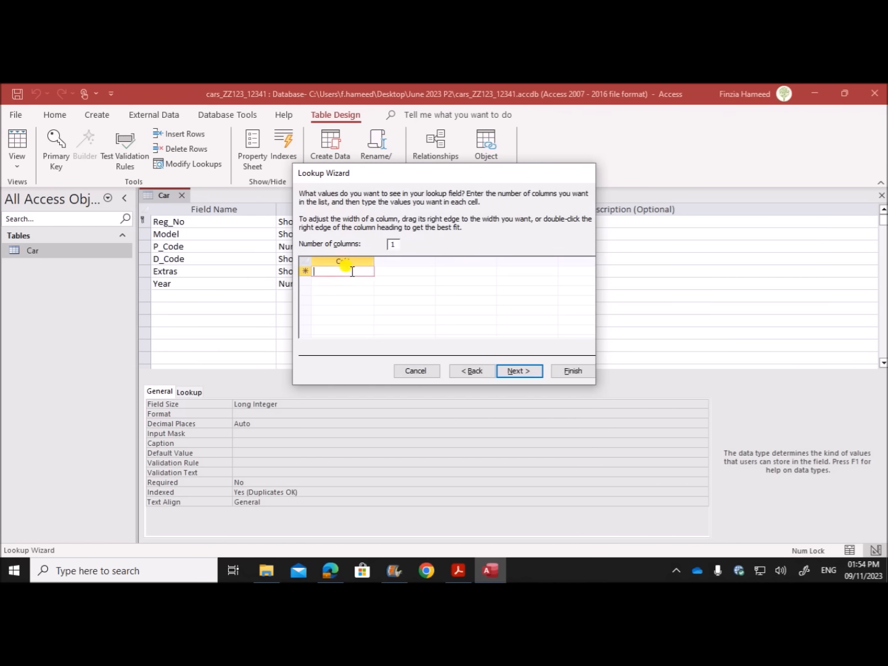
{"action": "type", "text": "1"}
{"action": "key", "text": "Down"}
{"action": "type", "text": "2"}
{"action": "key", "text": "Down"}
{"action": "type", "text": "3"}
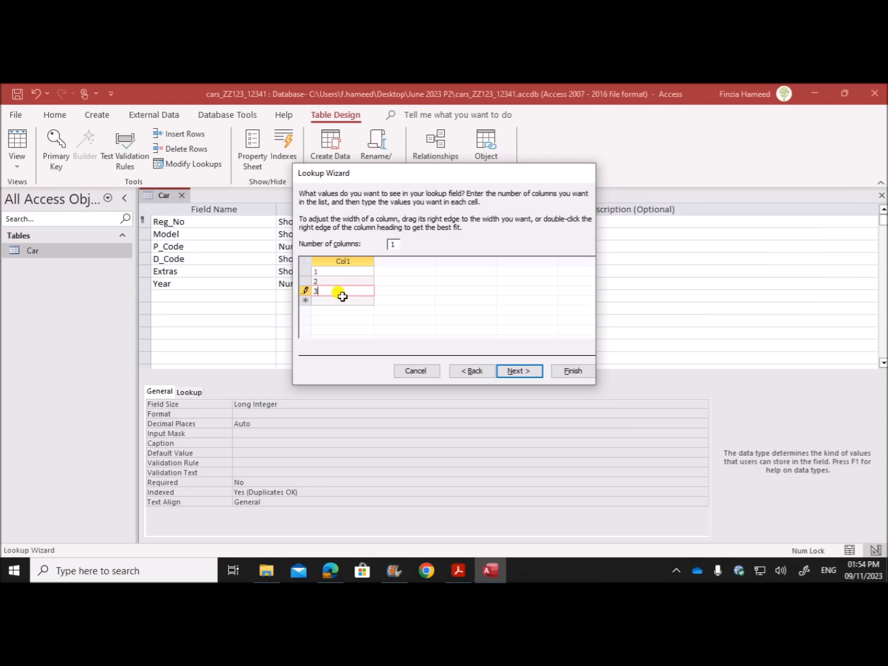
{"action": "key", "text": "Down"}
{"action": "type", "text": "4"}
{"action": "key", "text": "Down"}
{"action": "type", "text": "5"}
{"action": "key", "text": "Down"}
{"action": "type", "text": "6"}
{"action": "key", "text": "Down"}
{"action": "type", "text": "7"}
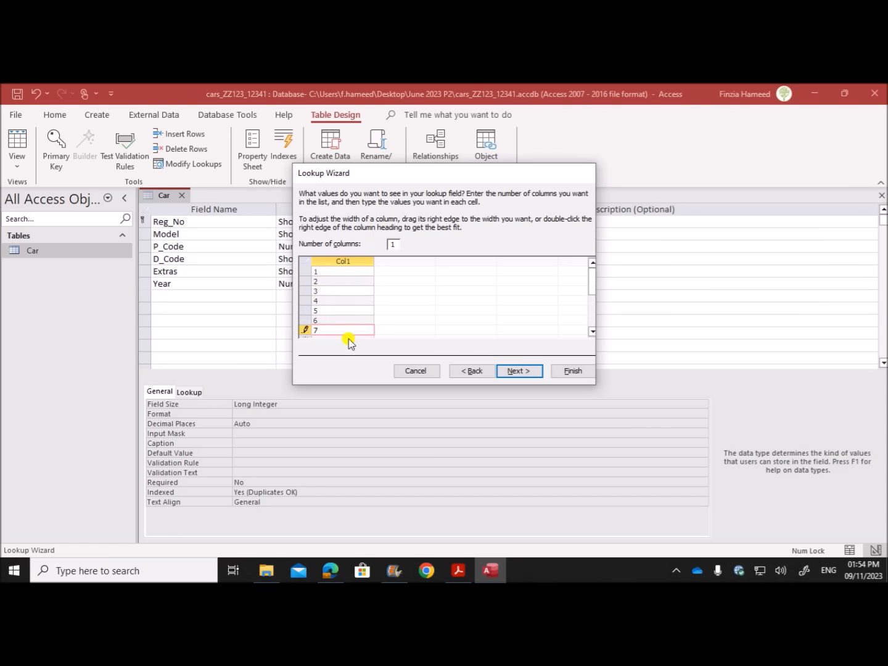
{"action": "left_click", "coordinate": [592, 332]}
{"action": "left_click", "coordinate": [591, 331]}
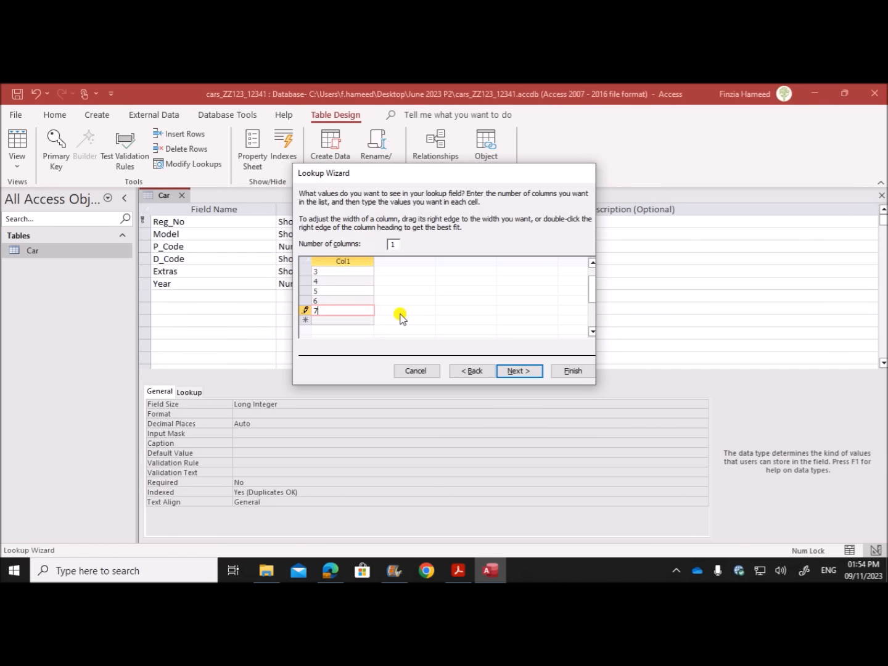
{"action": "left_click", "coordinate": [353, 320]}
{"action": "type", "text": "8"}
Keep the P_Code lookup label, limit entries to the list, and finish the Lookup Wizard.
{"action": "left_click", "coordinate": [513, 370]}
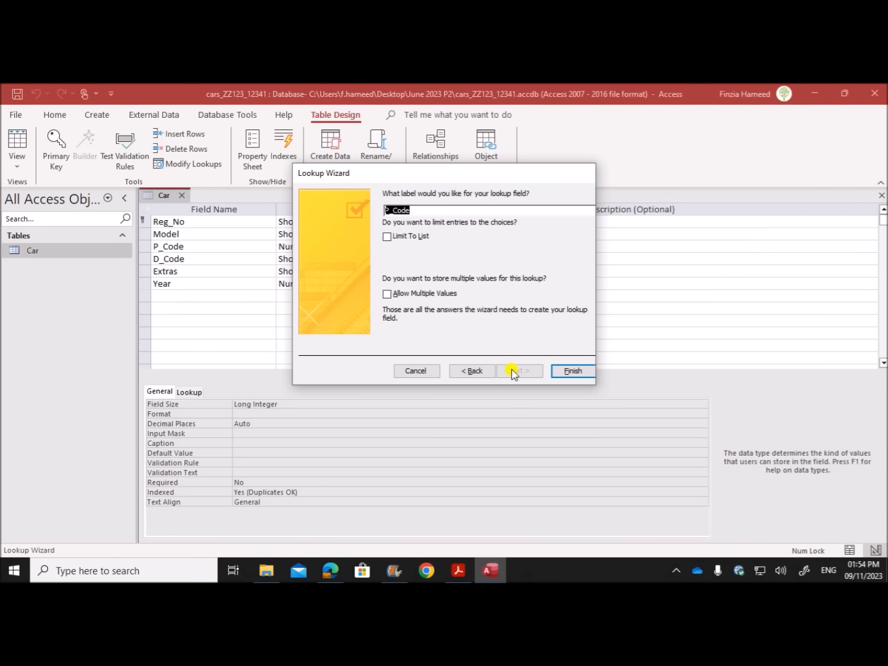
{"action": "left_click", "coordinate": [415, 242]}
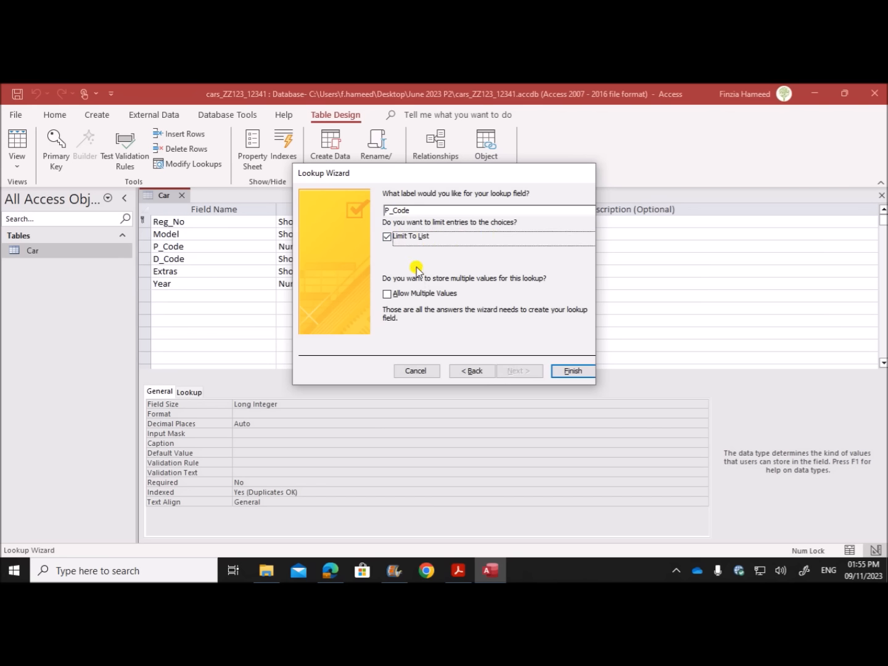
{"action": "left_click", "coordinate": [566, 372]}
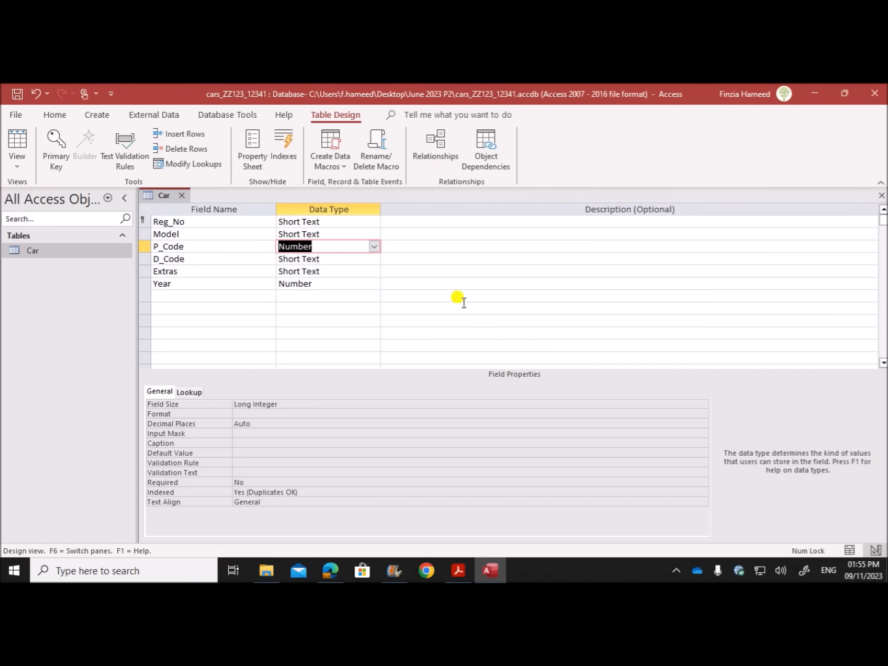
Save the Car table's design, show its records in Datasheet View, and check the first record's P_Code choices.
{"action": "double_click", "coordinate": [64, 251]}
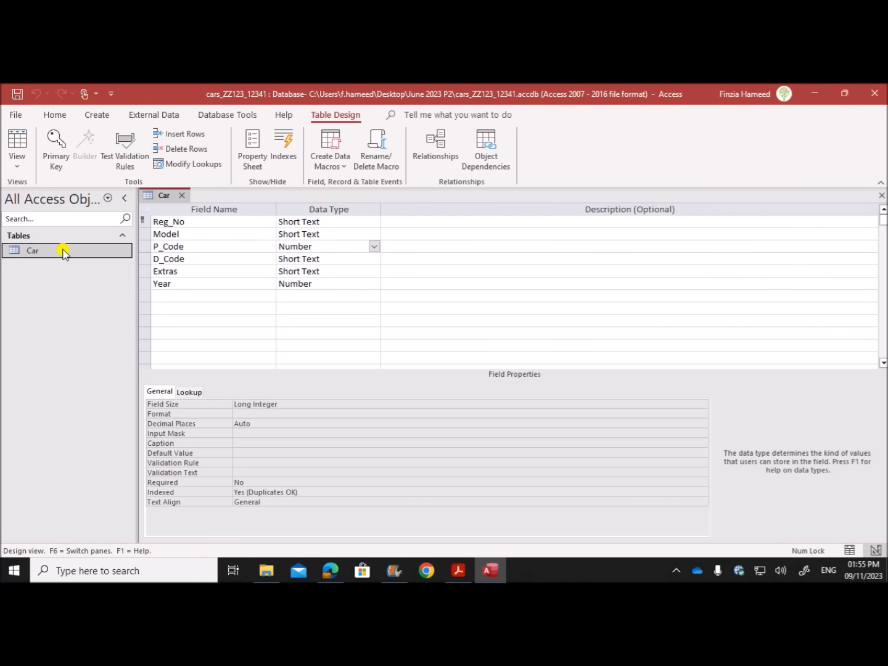
{"action": "left_click", "coordinate": [441, 364]}
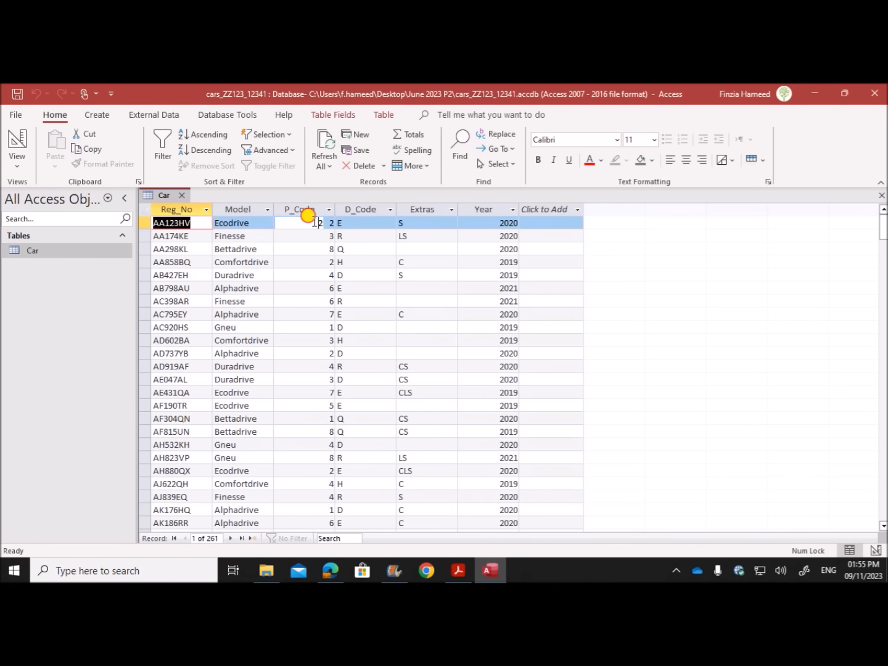
{"action": "left_click", "coordinate": [315, 222]}
{"action": "left_click", "coordinate": [329, 223]}
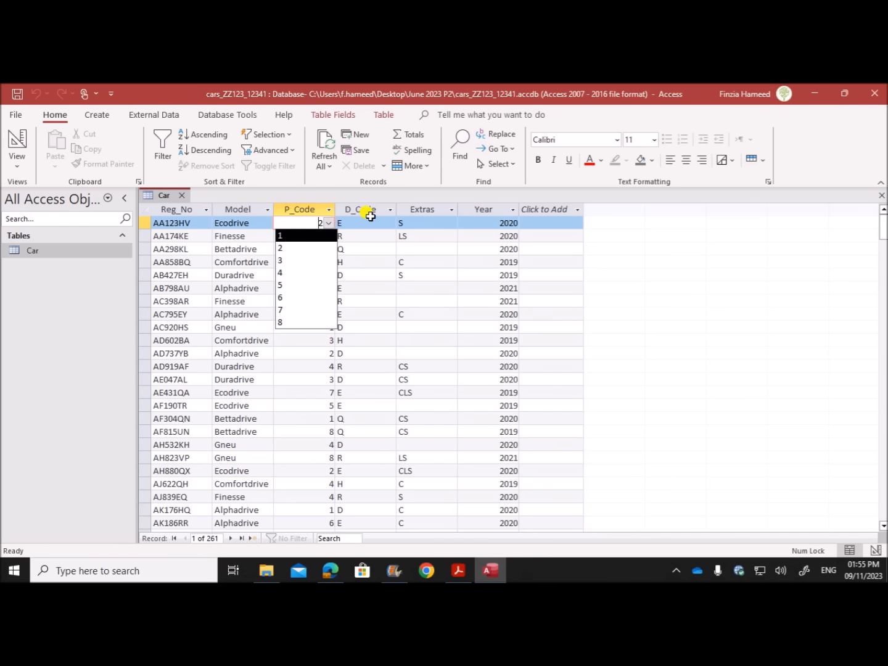
{"action": "left_click", "coordinate": [369, 221]}
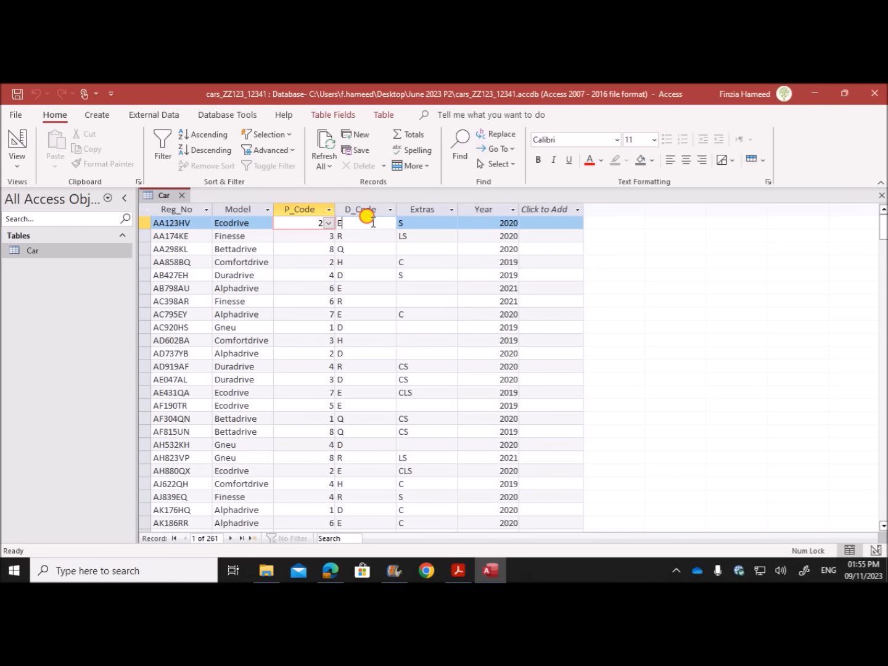
Save and close the Car table.
{"action": "right_click", "coordinate": [166, 198]}
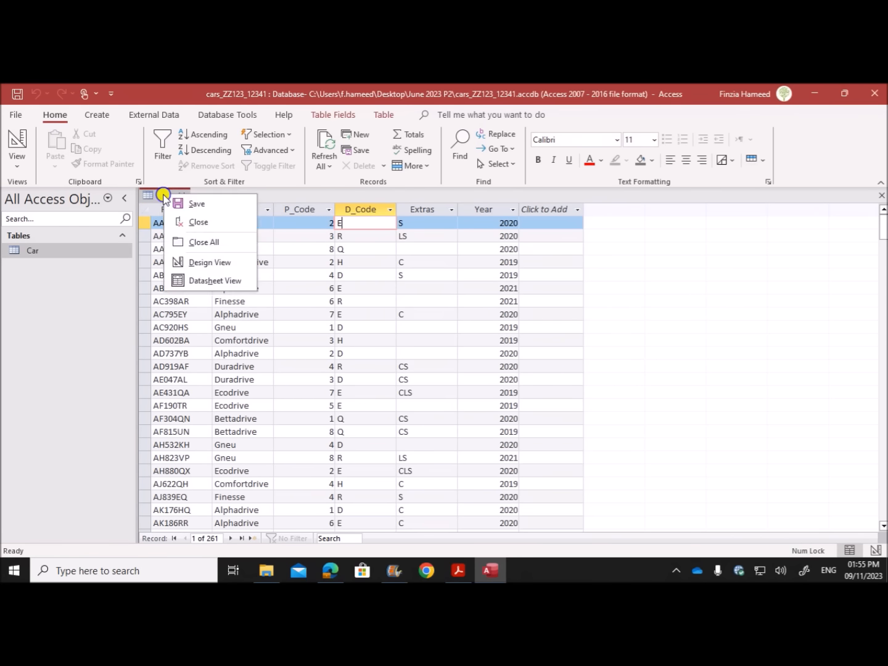
{"action": "left_click", "coordinate": [197, 204]}
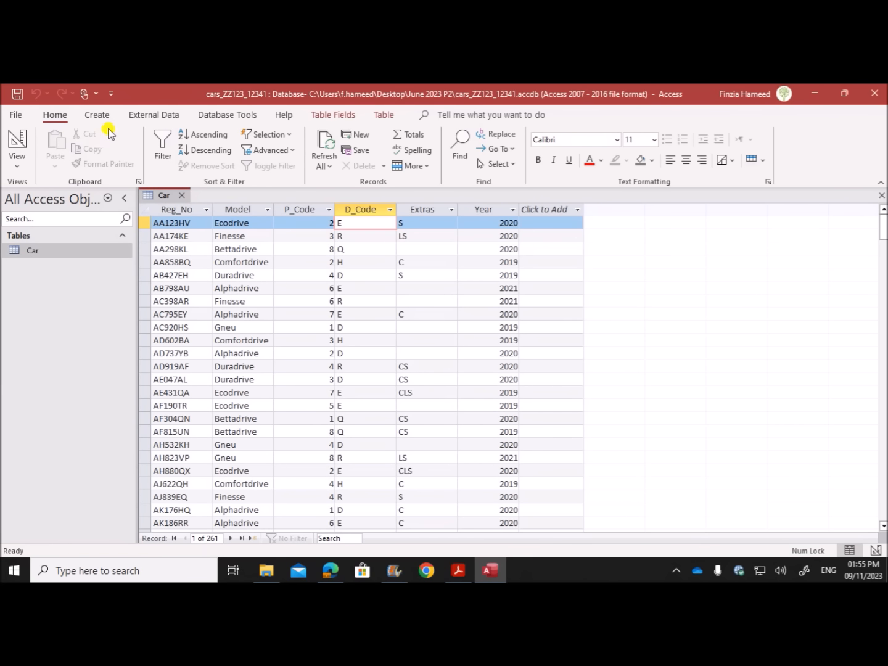
{"action": "left_click", "coordinate": [181, 196]}
Start a text file import of Drive.csv from the June 2023 P2 folder into a new table.
{"action": "left_click", "coordinate": [153, 115]}
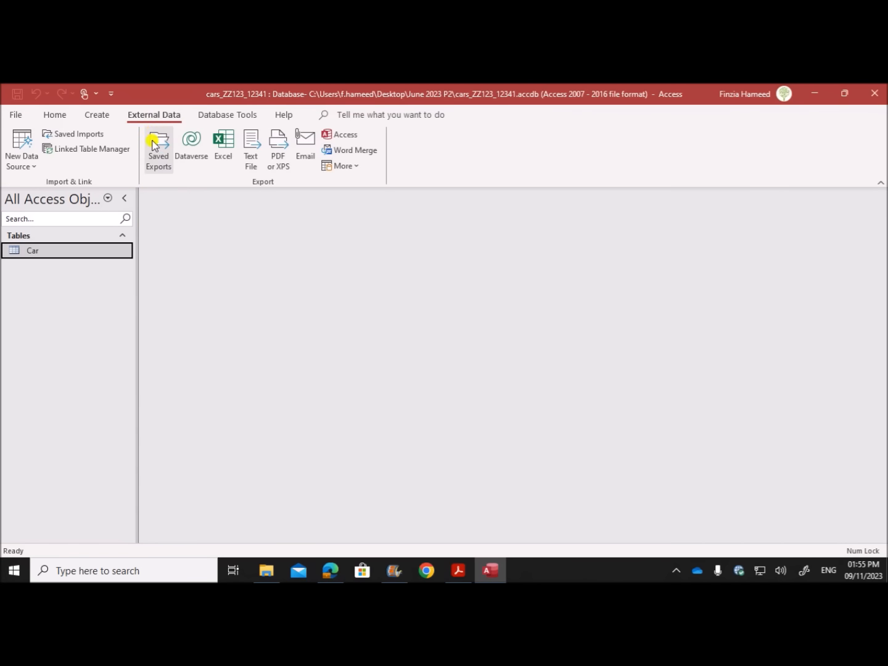
{"action": "left_click", "coordinate": [33, 167]}
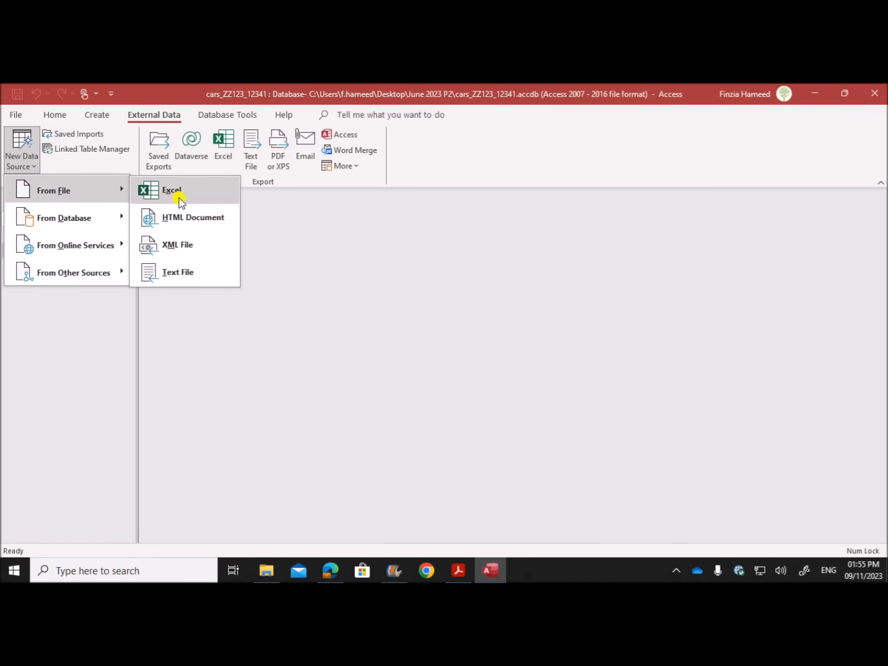
{"action": "left_click", "coordinate": [178, 272]}
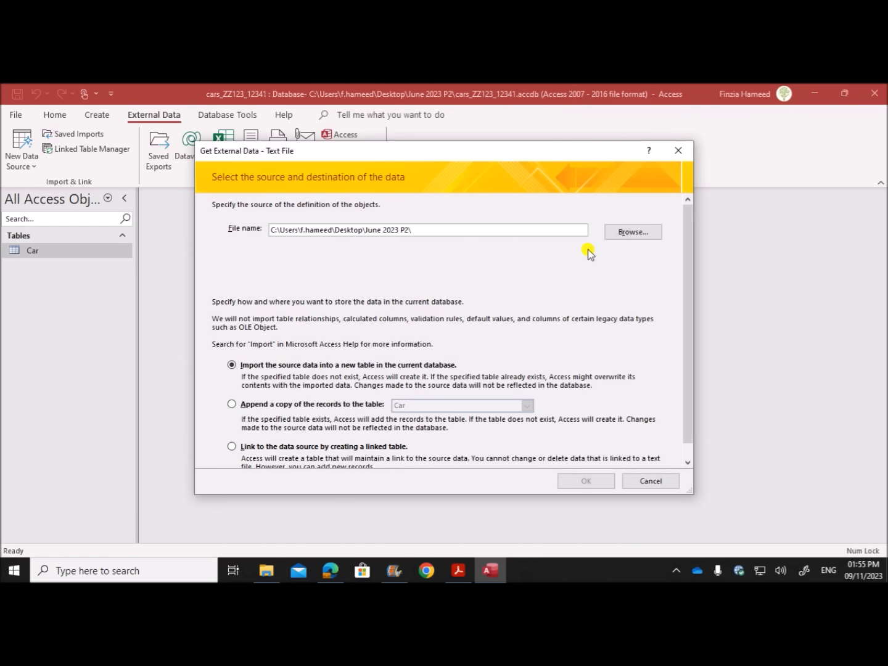
{"action": "left_click", "coordinate": [619, 231]}
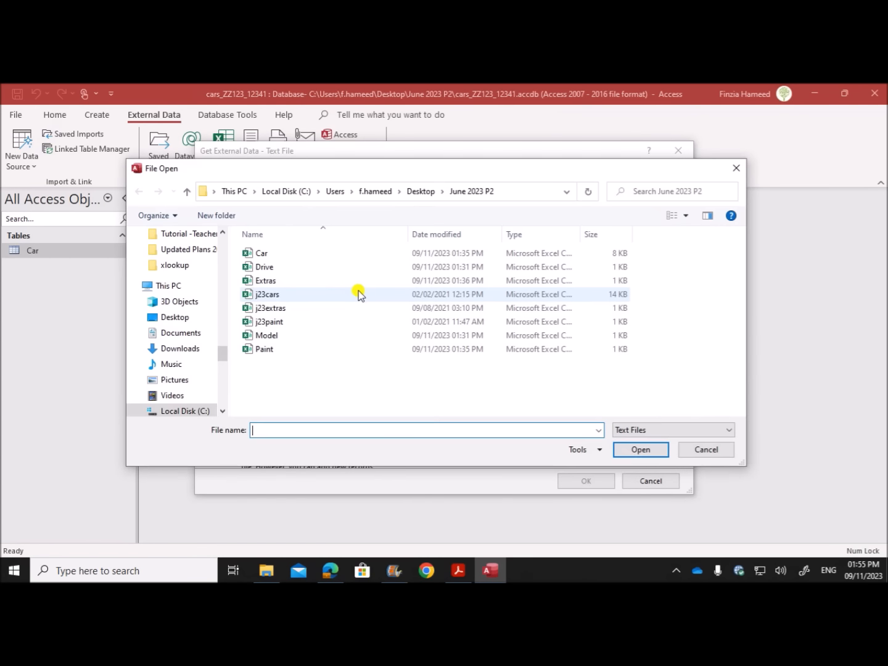
{"action": "double_click", "coordinate": [257, 265]}
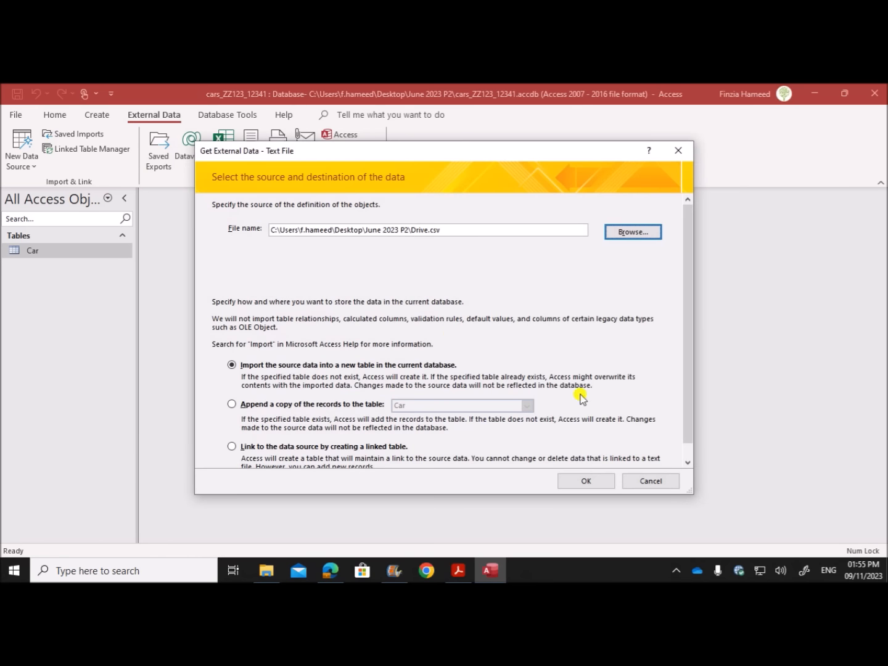
{"action": "left_click", "coordinate": [587, 481]}
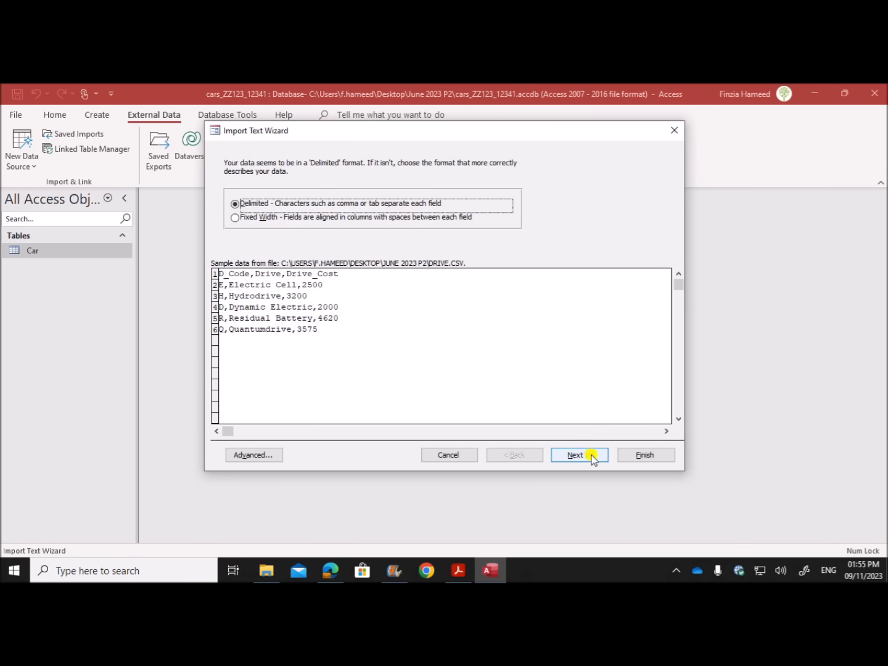
Import the Drive data as comma-delimited with field names in the first row, and choose D_Code as primary key.
{"action": "left_click", "coordinate": [591, 455]}
{"action": "left_click", "coordinate": [275, 228]}
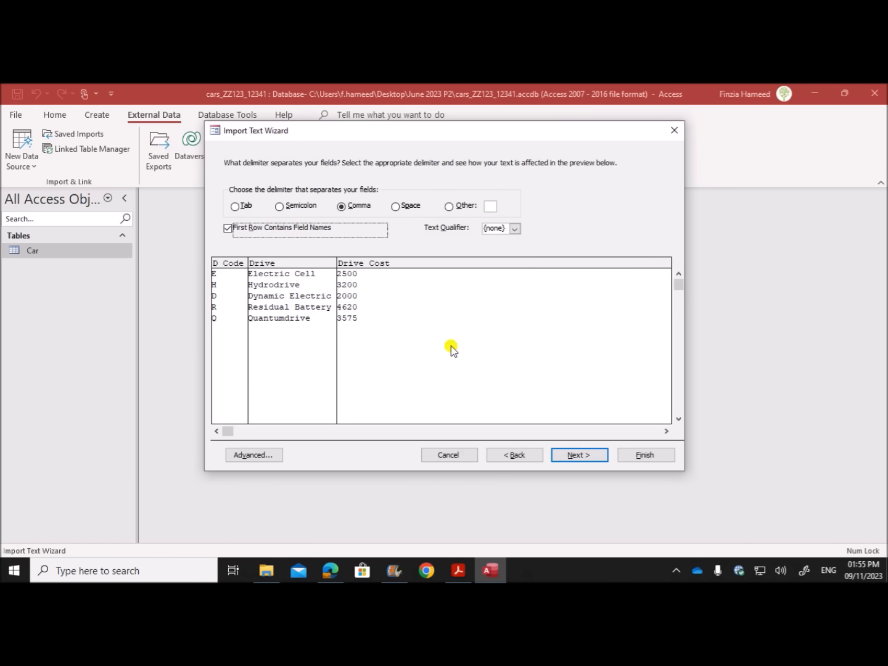
{"action": "left_click", "coordinate": [577, 456]}
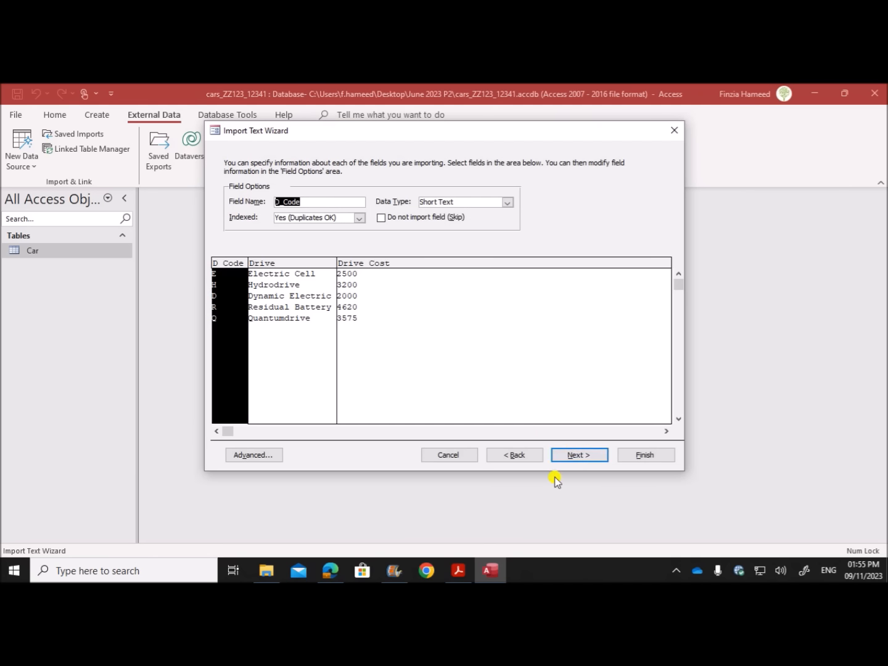
{"action": "left_click", "coordinate": [585, 463]}
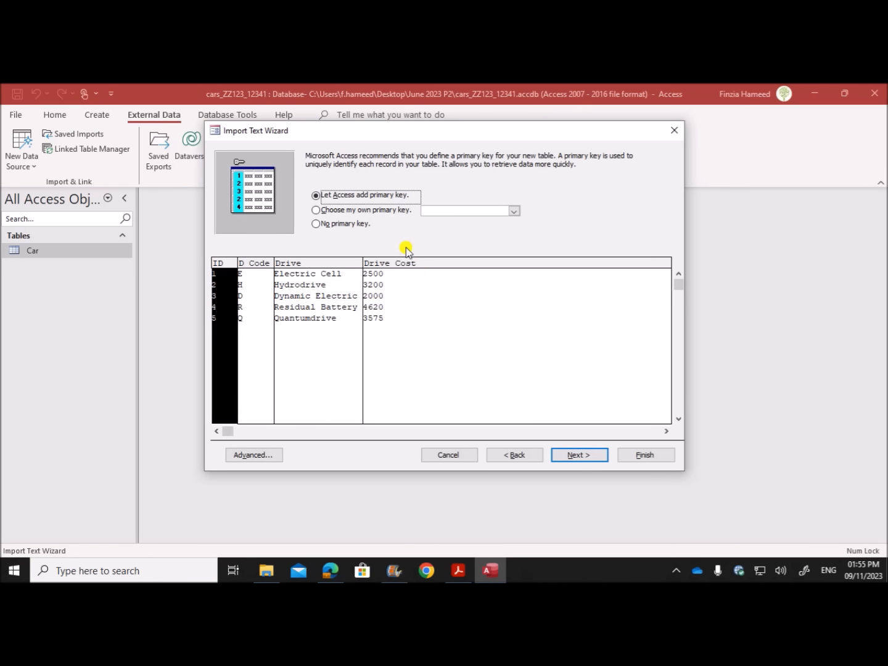
{"action": "left_click", "coordinate": [375, 210]}
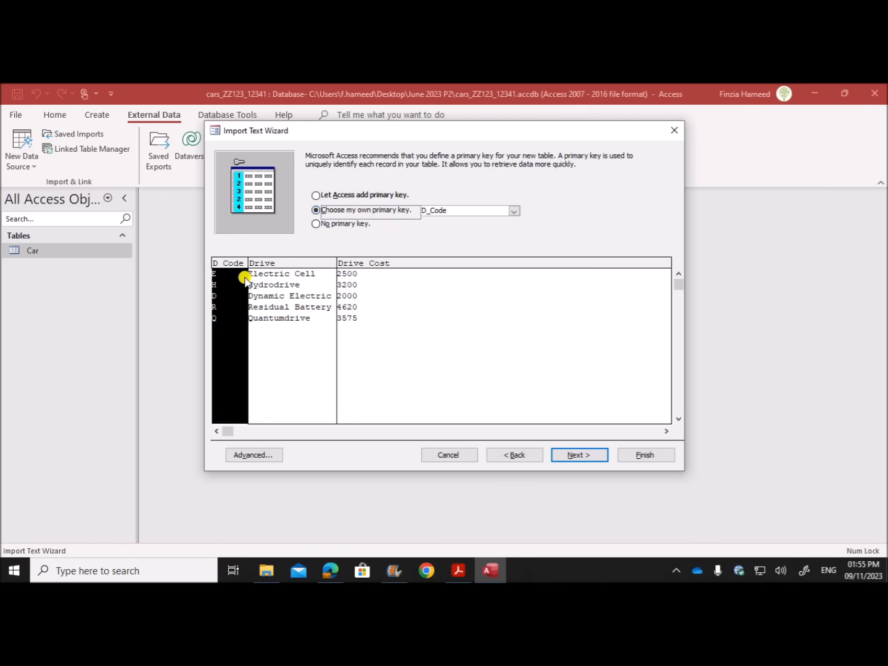
Set the Drive_Cost data type to Currency in the Drive import specification.
{"action": "left_click", "coordinate": [268, 454]}
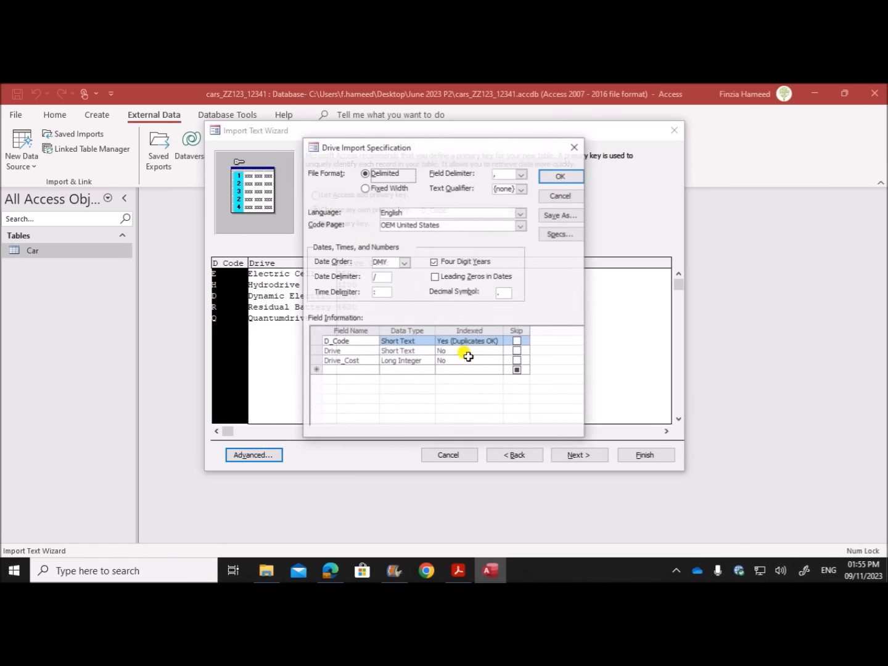
{"action": "left_click_drag", "start_coordinate": [412, 147], "coordinate": [615, 167]}
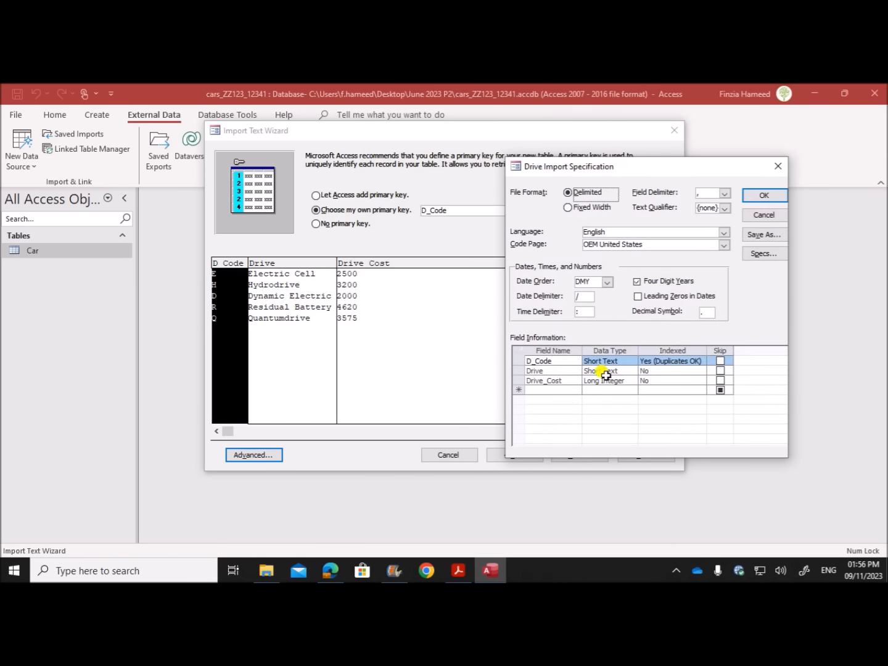
{"action": "left_click", "coordinate": [628, 380]}
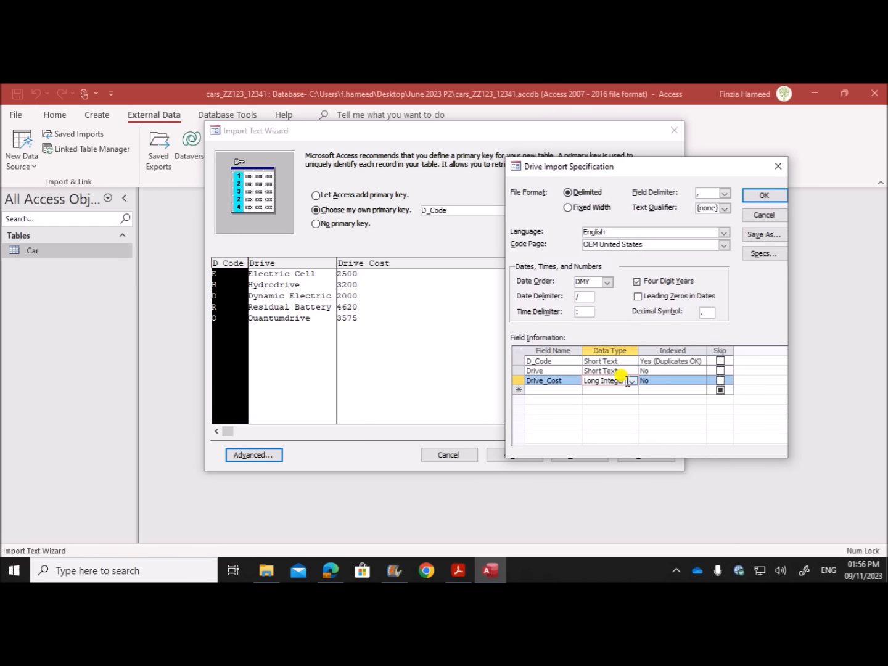
{"action": "left_click", "coordinate": [632, 380]}
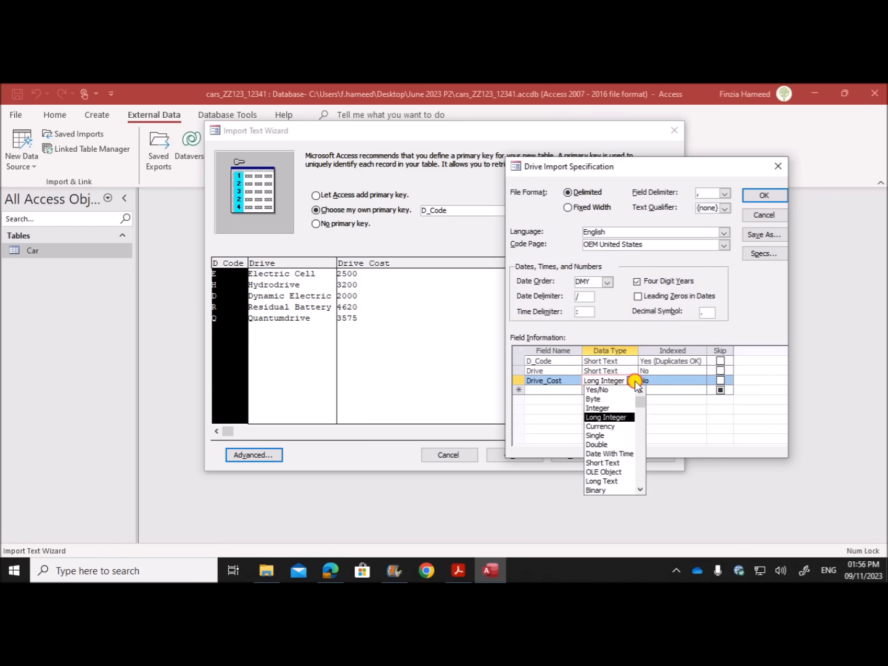
{"action": "left_click", "coordinate": [617, 427]}
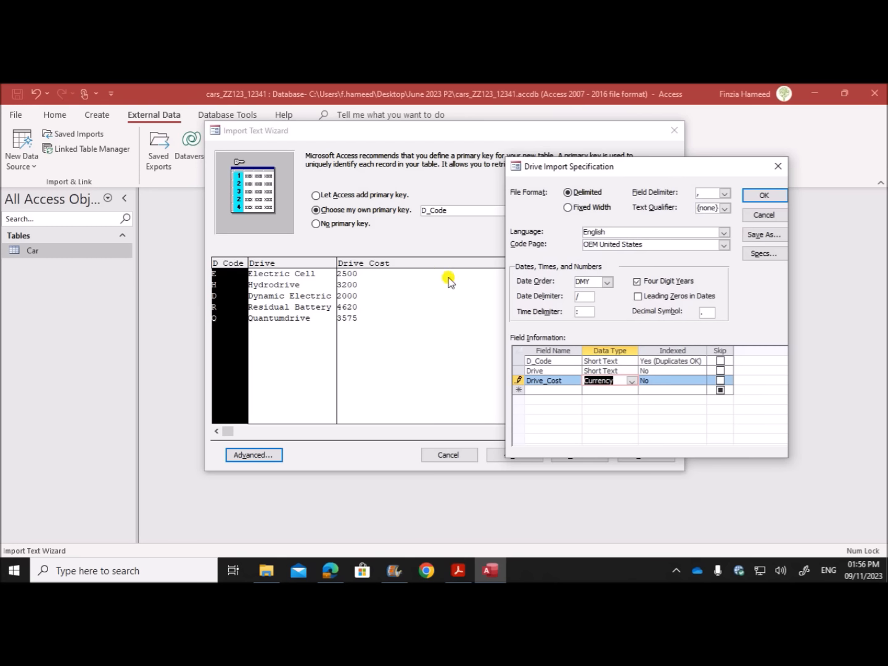
{"action": "left_click", "coordinate": [763, 195]}
Finish the import into a table named Drive without saving the import steps.
{"action": "left_click", "coordinate": [581, 455]}
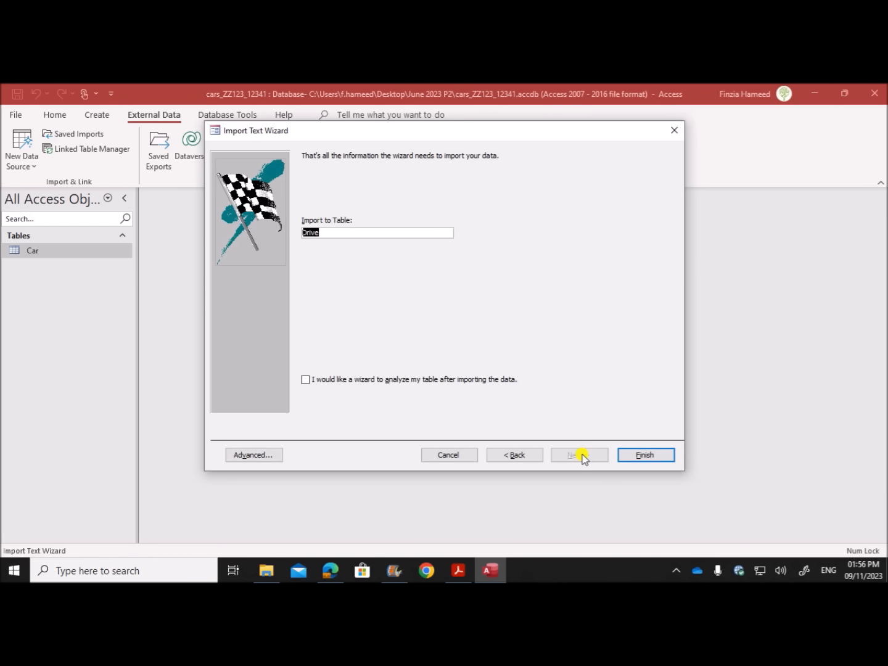
{"action": "left_click", "coordinate": [652, 456]}
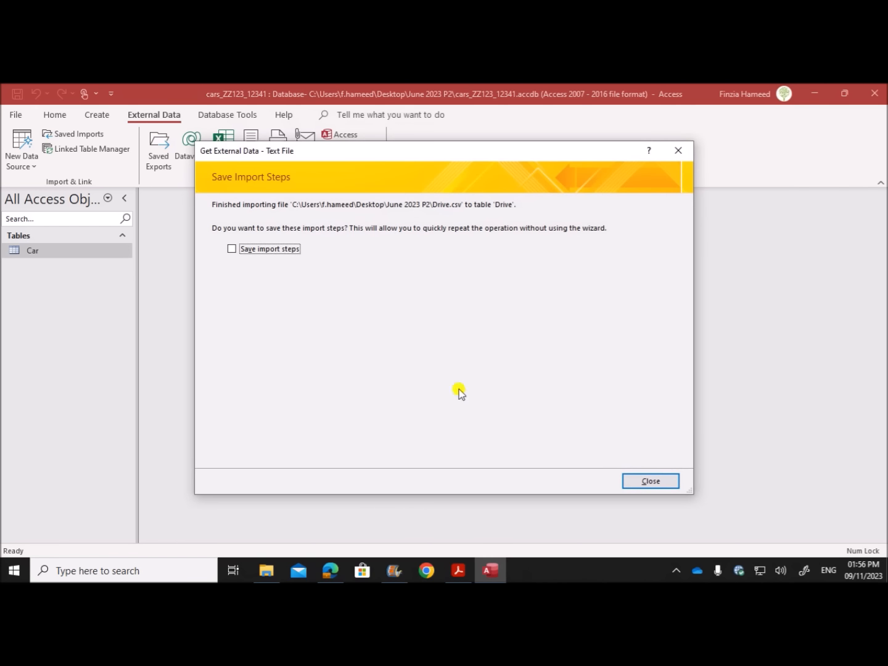
{"action": "left_click", "coordinate": [635, 482]}
Open the Drive table in Design View and set the D_Code input mask to L.
{"action": "left_click", "coordinate": [58, 267]}
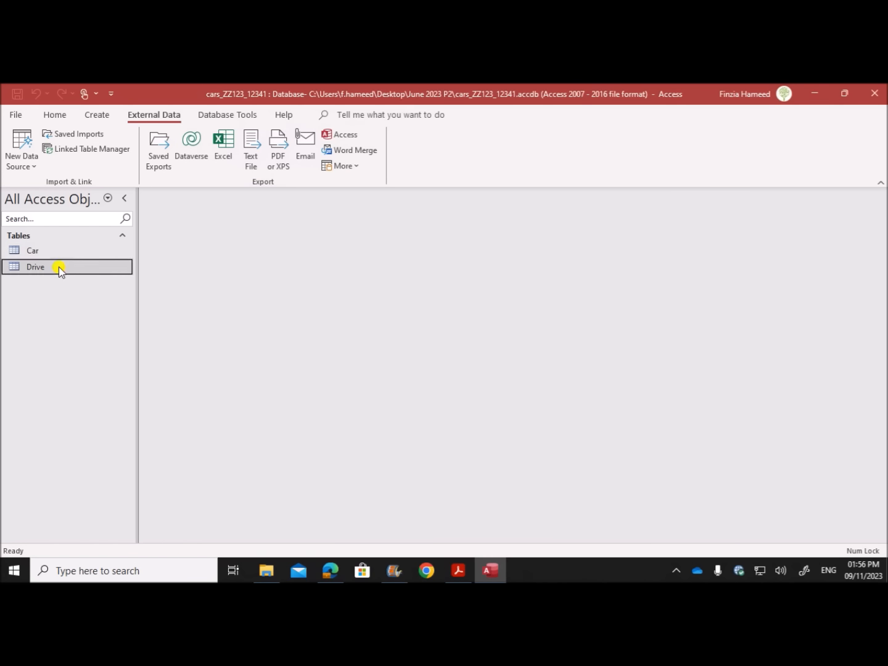
{"action": "right_click", "coordinate": [58, 267]}
{"action": "left_click", "coordinate": [102, 295]}
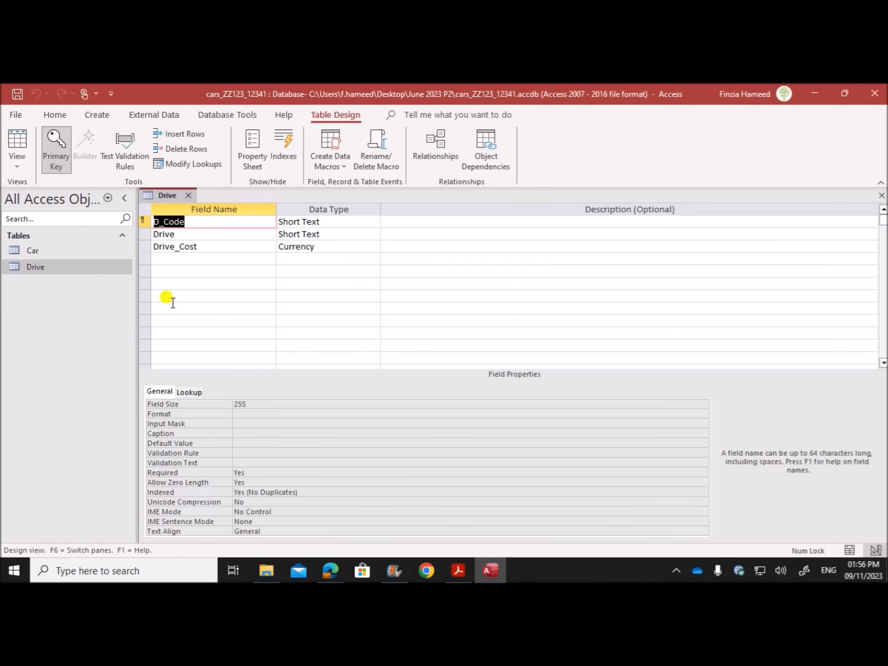
{"action": "left_click", "coordinate": [216, 225]}
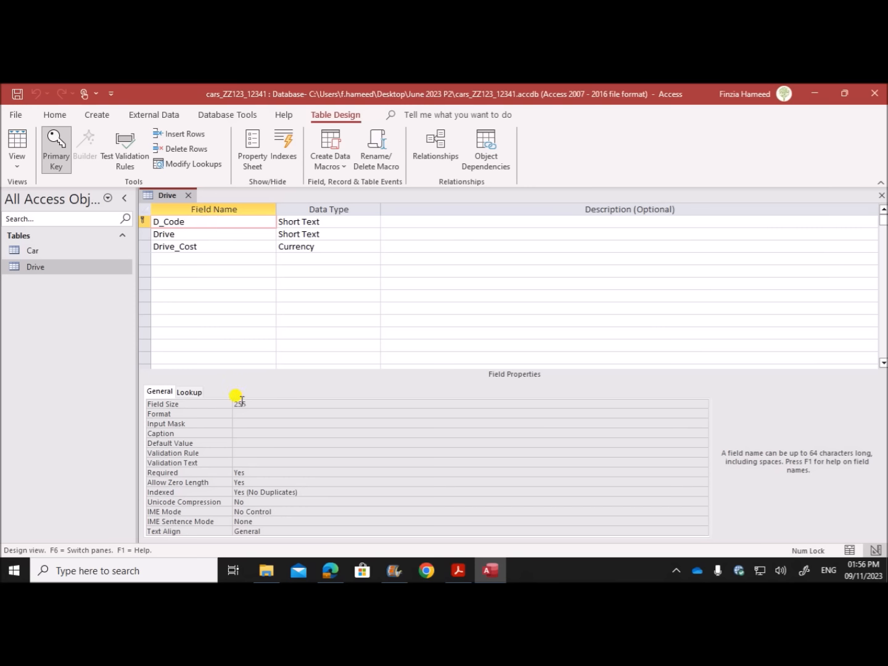
{"action": "left_click", "coordinate": [244, 426]}
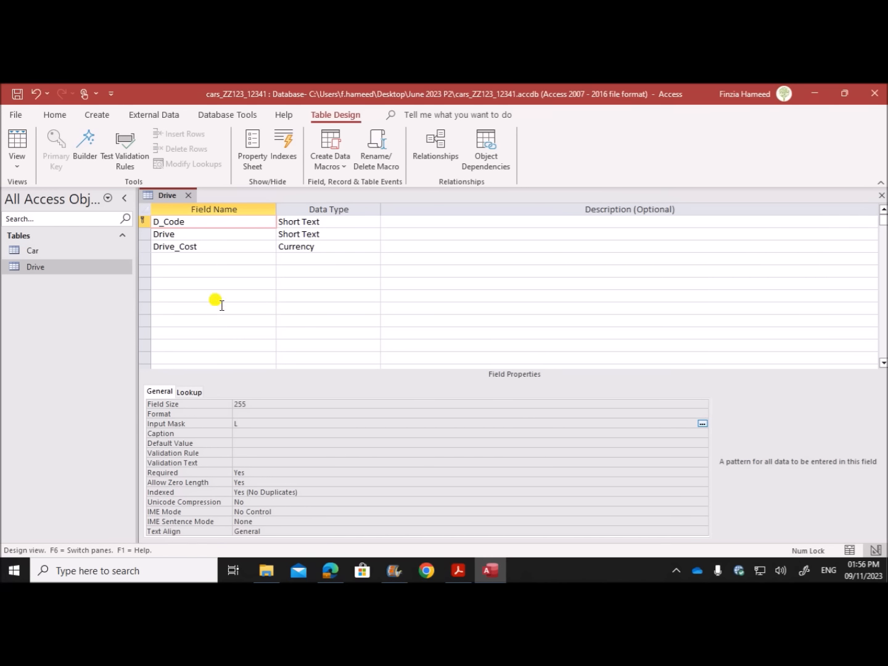
Set the Drive_Cost validation rule to >0 and save the Drive table.
{"action": "left_click", "coordinate": [208, 247]}
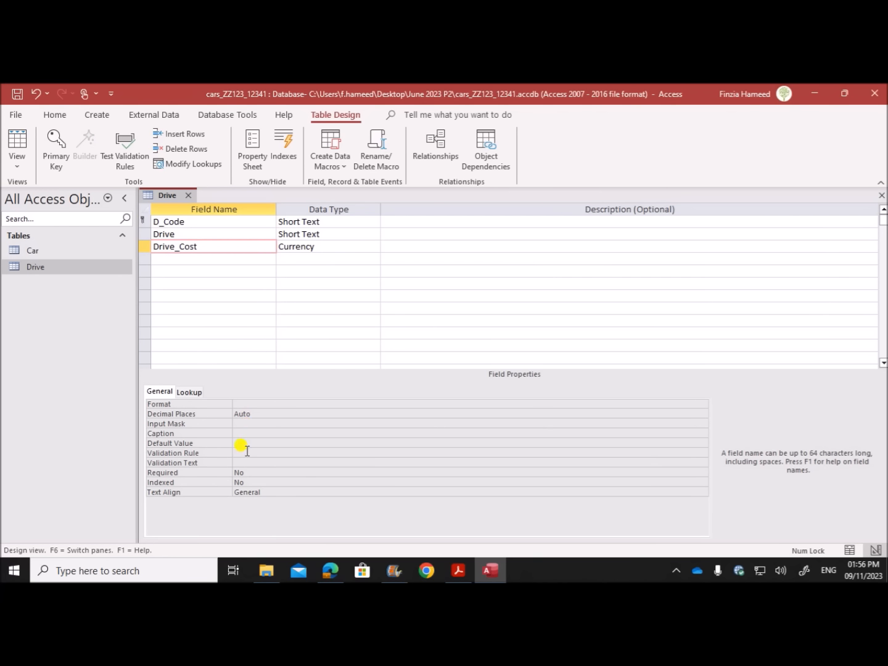
{"action": "left_click", "coordinate": [246, 452]}
{"action": "type", "text": ">0"}
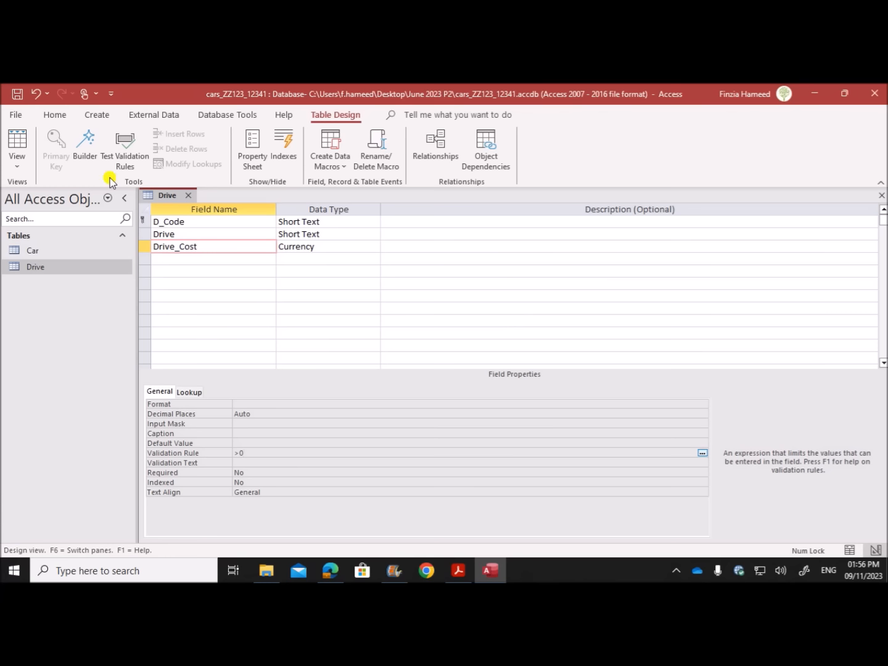
{"action": "right_click", "coordinate": [167, 200]}
{"action": "left_click", "coordinate": [198, 205]}
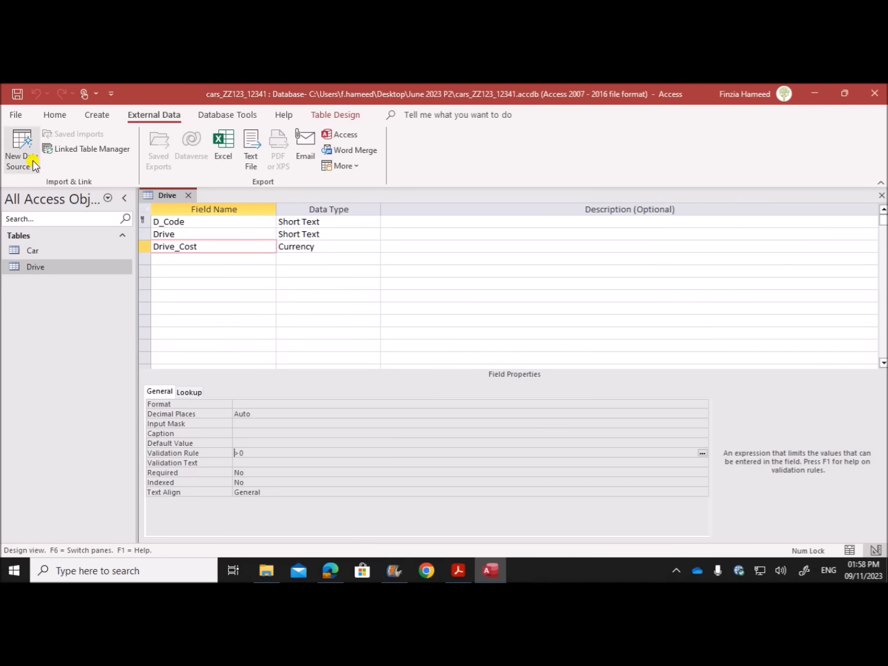
Start another text file import and choose the Extras file from the June 2023 P2 folder as its source.
{"action": "left_click", "coordinate": [35, 165]}
{"action": "mouse_move", "coordinate": [44, 188]}
{"action": "left_click", "coordinate": [178, 284]}
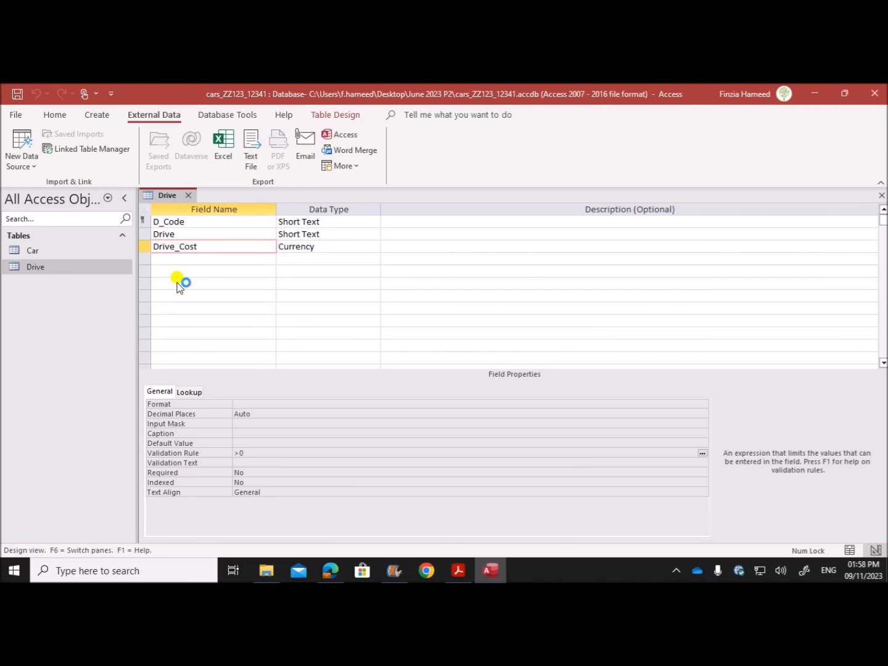
{"action": "left_click", "coordinate": [620, 232]}
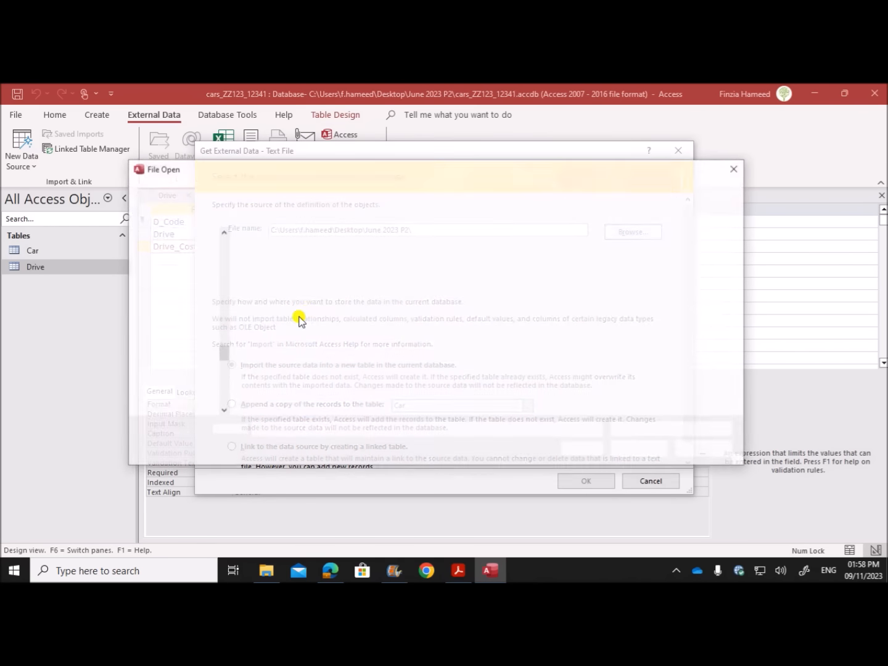
{"action": "double_click", "coordinate": [266, 281]}
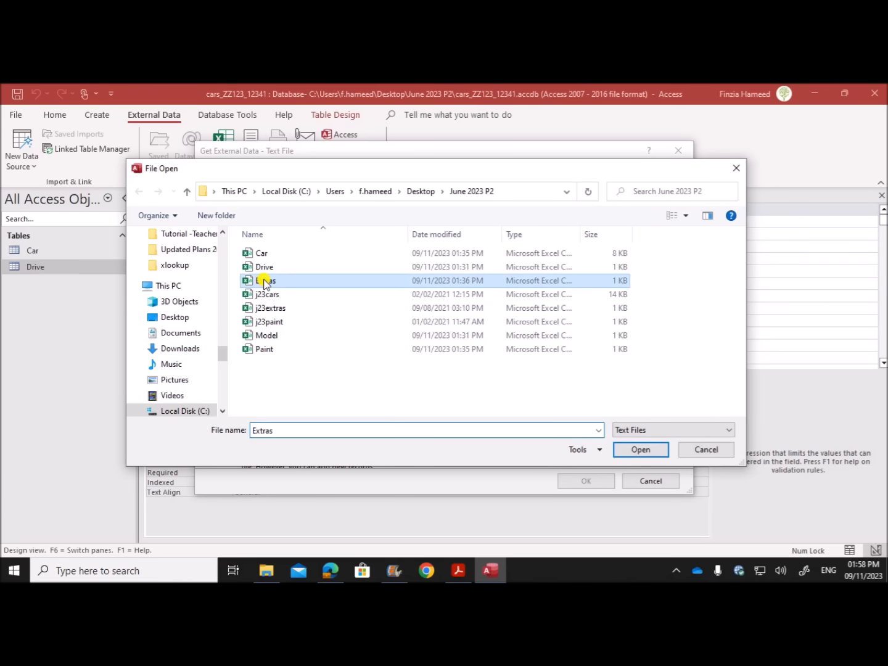
{"action": "left_click", "coordinate": [575, 480]}
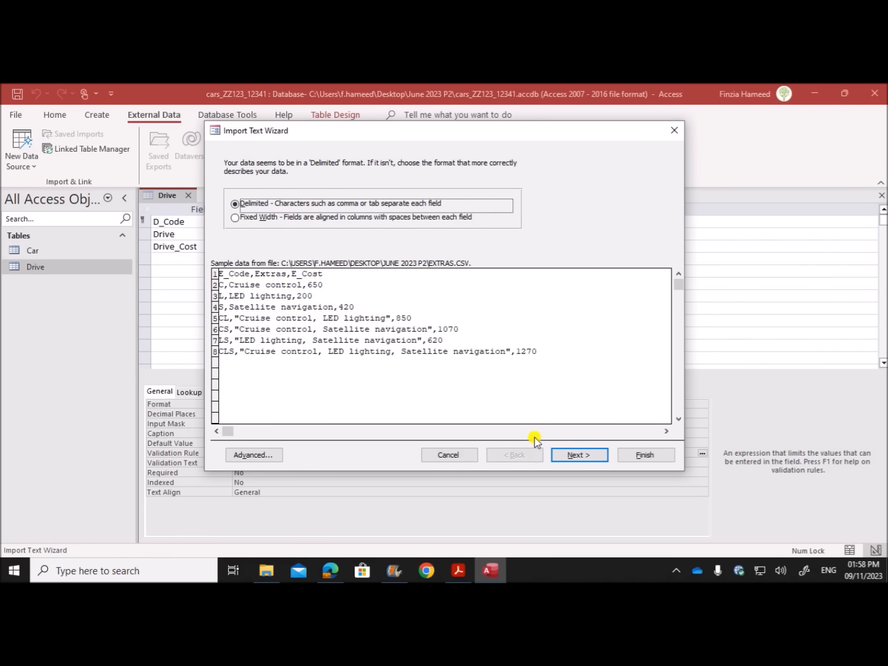
{"action": "left_click", "coordinate": [580, 455]}
{"action": "left_click", "coordinate": [258, 230]}
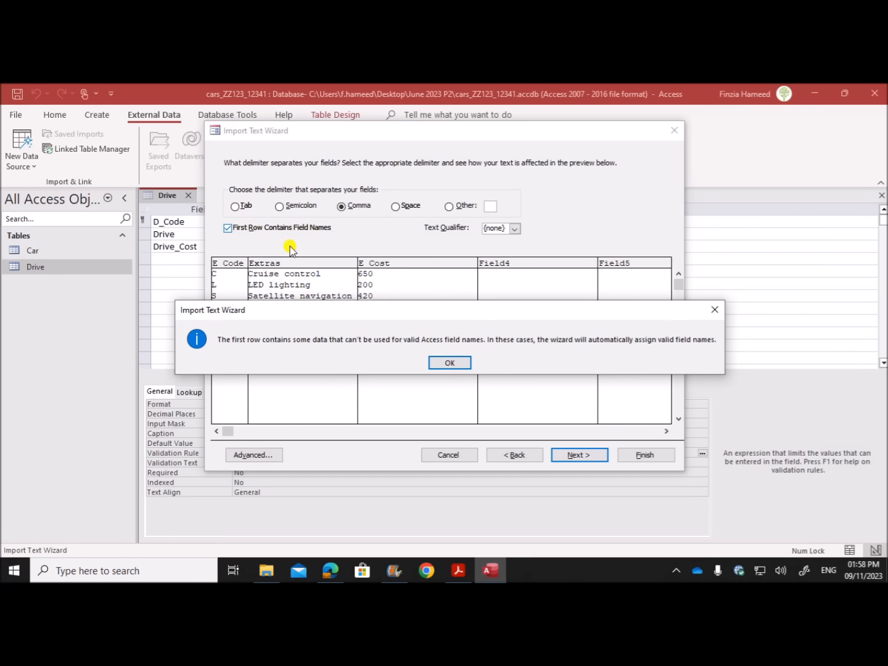
{"action": "left_click_drag", "start_coordinate": [335, 314], "coordinate": [303, 361]}
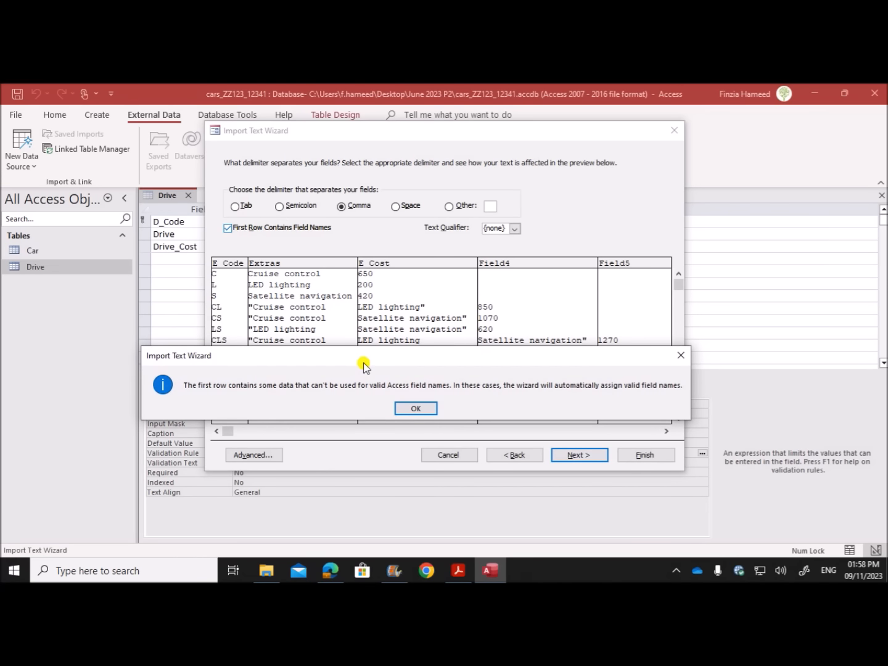
{"action": "left_click", "coordinate": [677, 360]}
{"action": "left_click", "coordinate": [525, 456]}
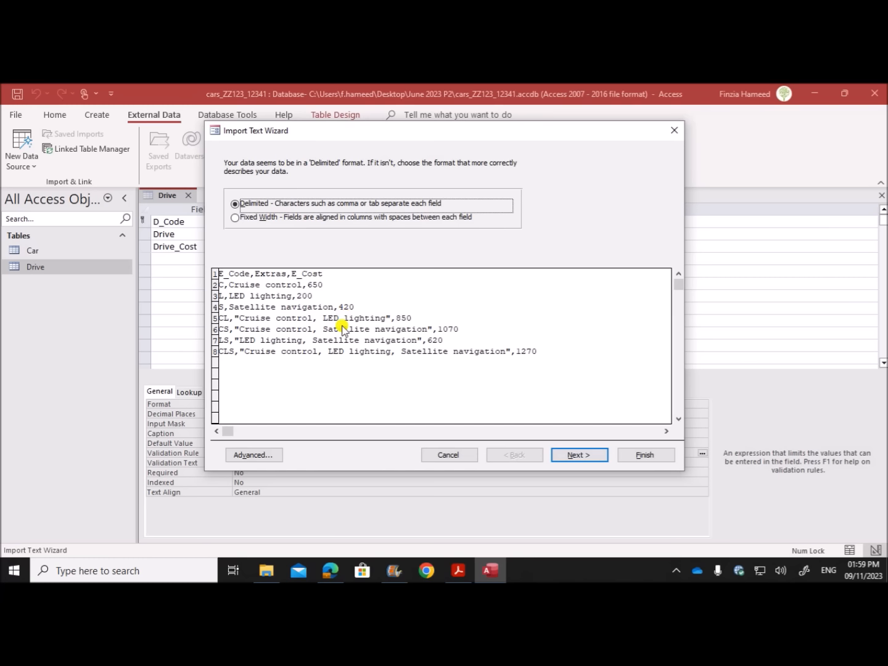
{"action": "left_click", "coordinate": [449, 455]}
Switch to File Explorer and open the Extras CSV file from the June 2023 P2 folder in Excel.
{"action": "left_click", "coordinate": [267, 571]}
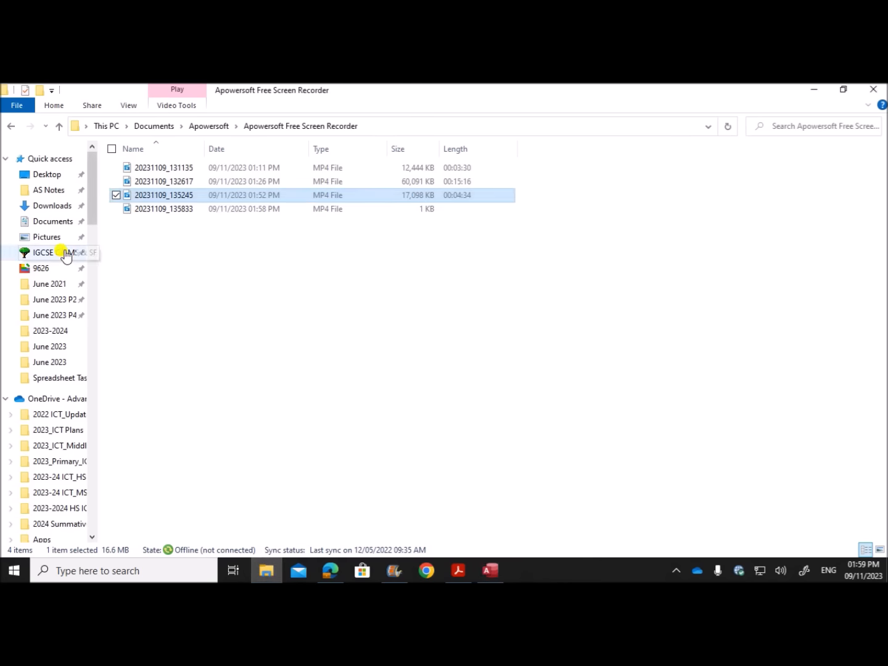
{"action": "left_click", "coordinate": [54, 299]}
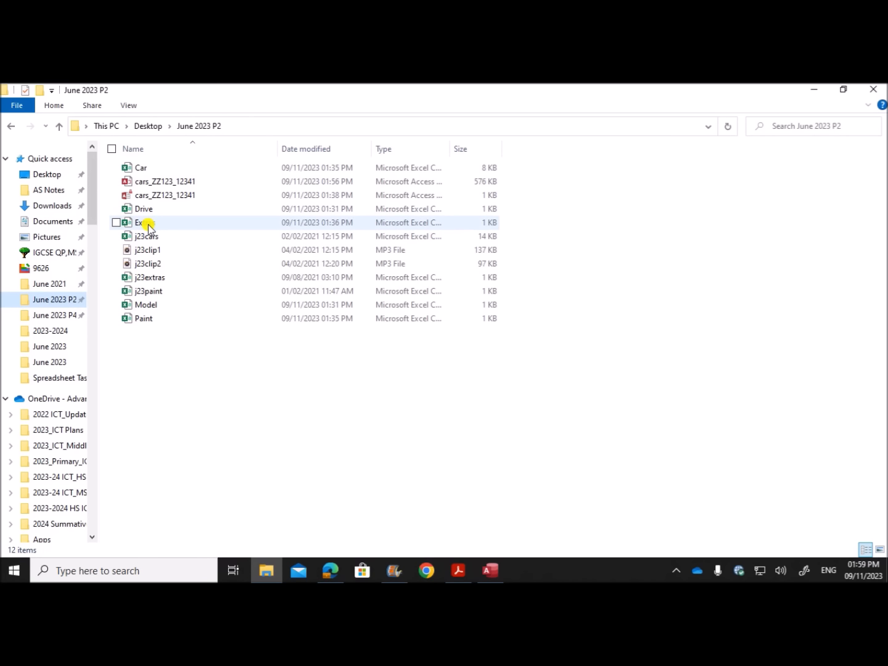
{"action": "left_click", "coordinate": [224, 396]}
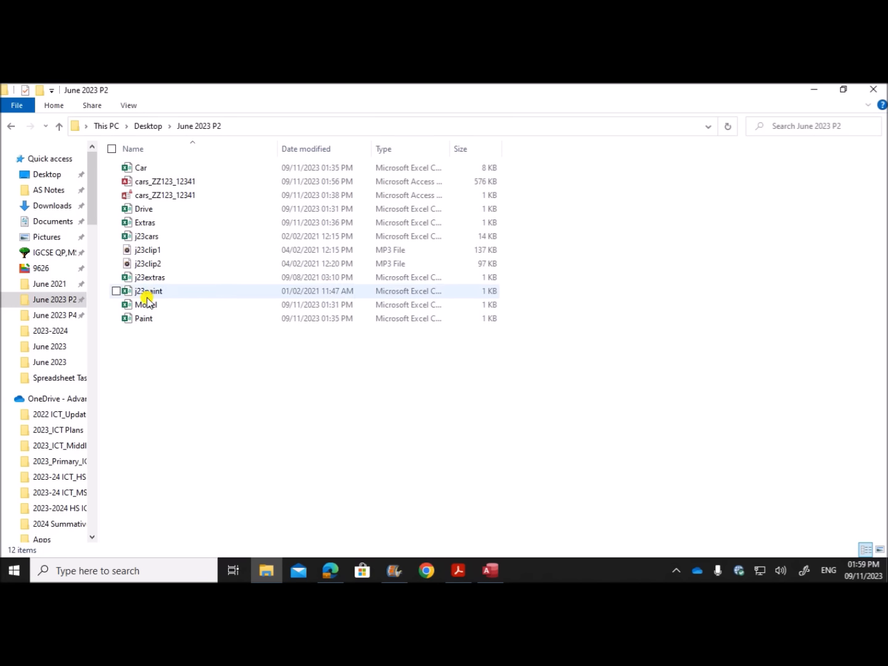
{"action": "left_click", "coordinate": [150, 224]}
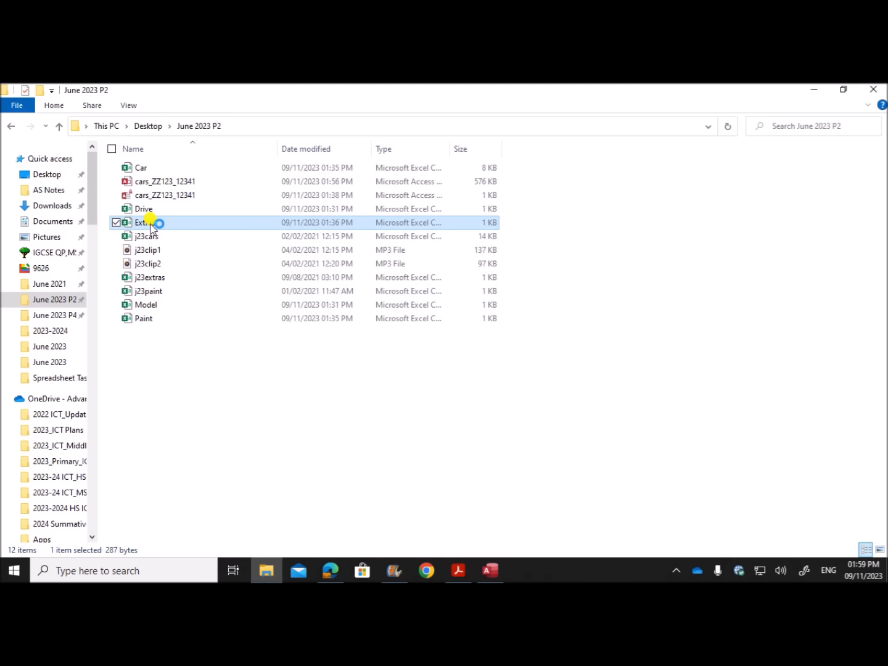
{"action": "double_click", "coordinate": [149, 226]}
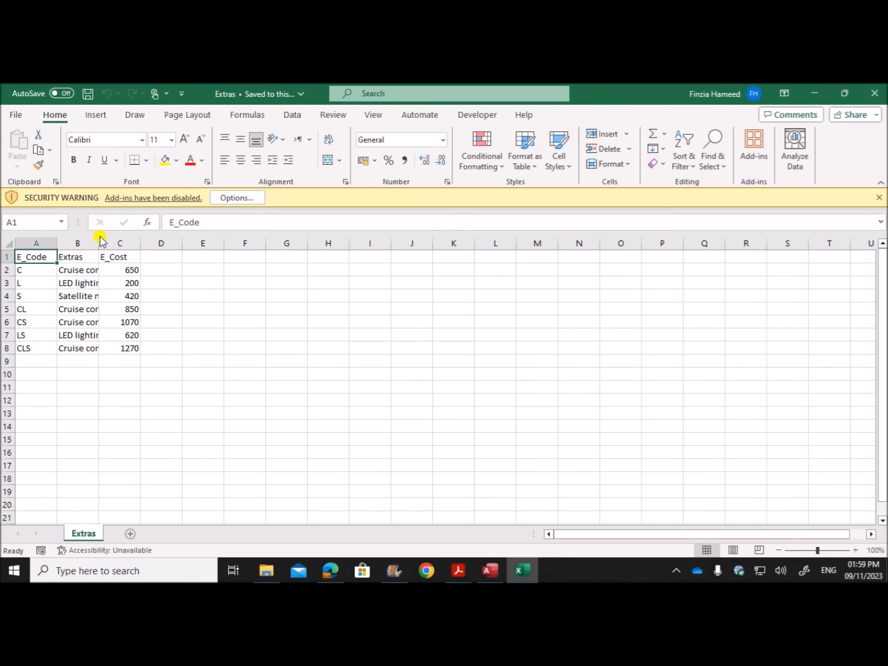
Fit column B to its contents and examine the comma-separated extras text in cell B5 without changing it.
{"action": "double_click", "coordinate": [99, 242]}
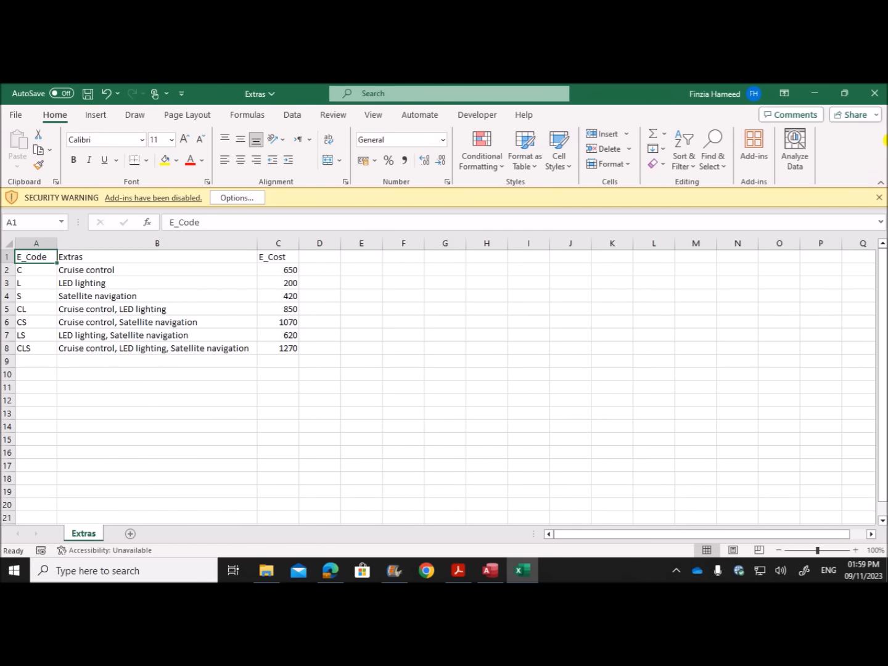
{"action": "left_click", "coordinate": [879, 201]}
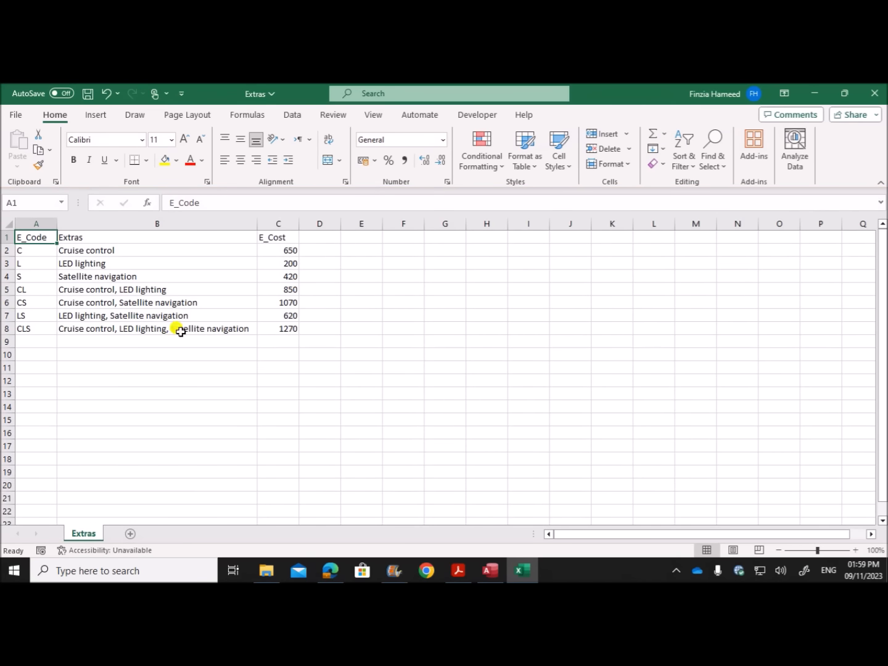
{"action": "left_click", "coordinate": [170, 366]}
{"action": "double_click", "coordinate": [113, 289]}
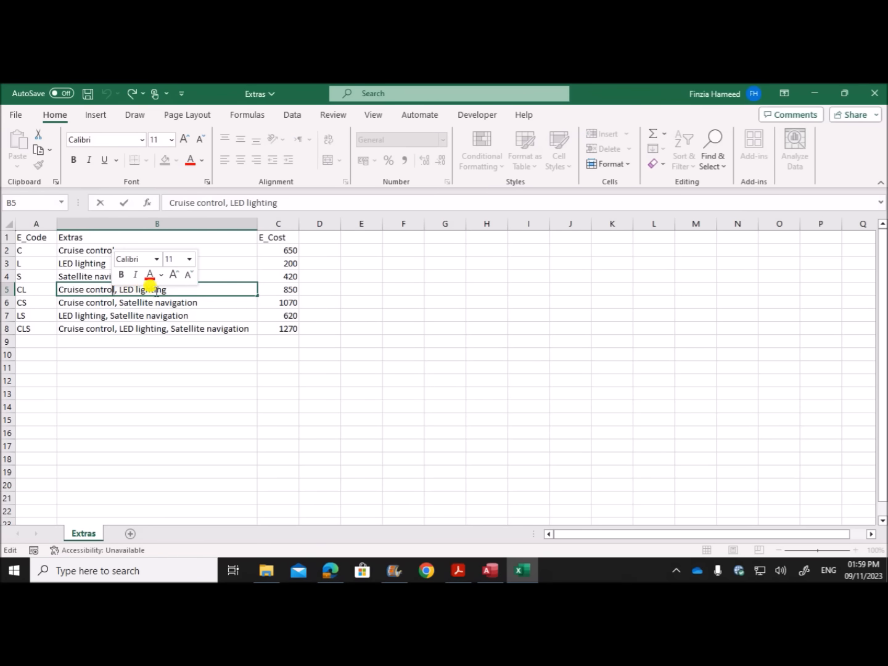
{"action": "left_click", "coordinate": [183, 380]}
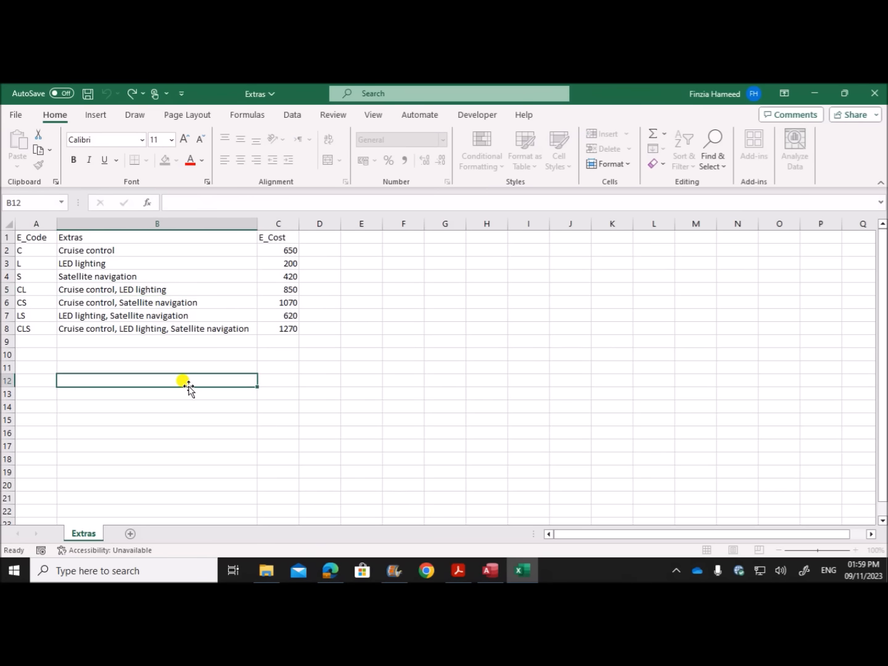
{"action": "double_click", "coordinate": [116, 290]}
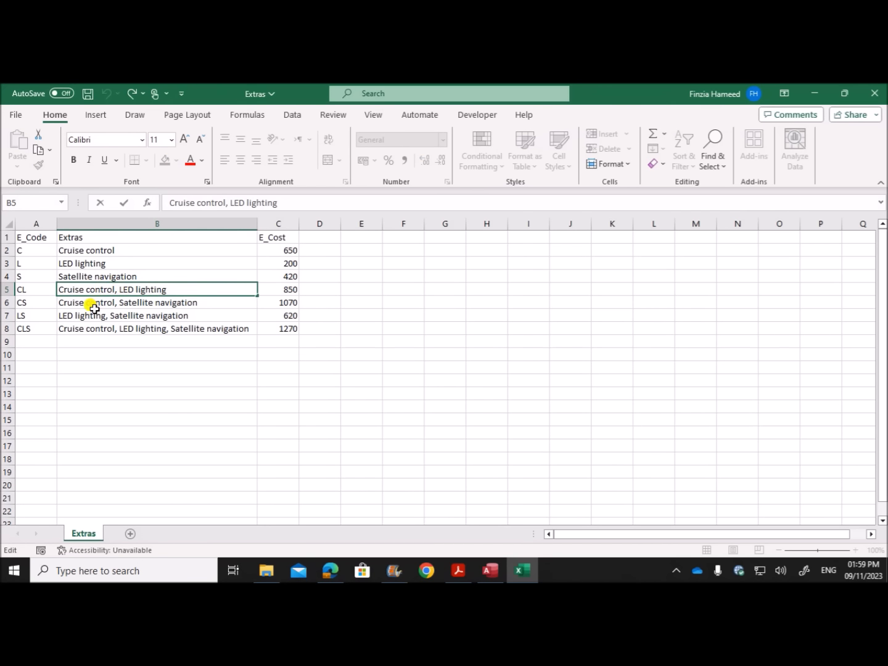
{"action": "left_click", "coordinate": [281, 407]}
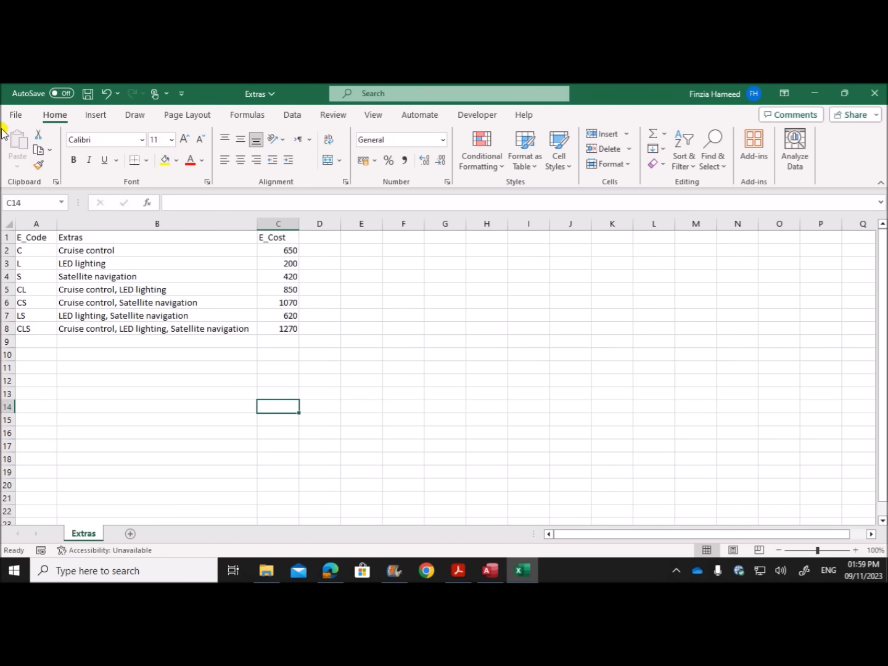
Save the Extras file as an Excel Workbook (*.xlsx) in the June 2023 P2 folder, close it and switch back to Access.
{"action": "left_click", "coordinate": [11, 117]}
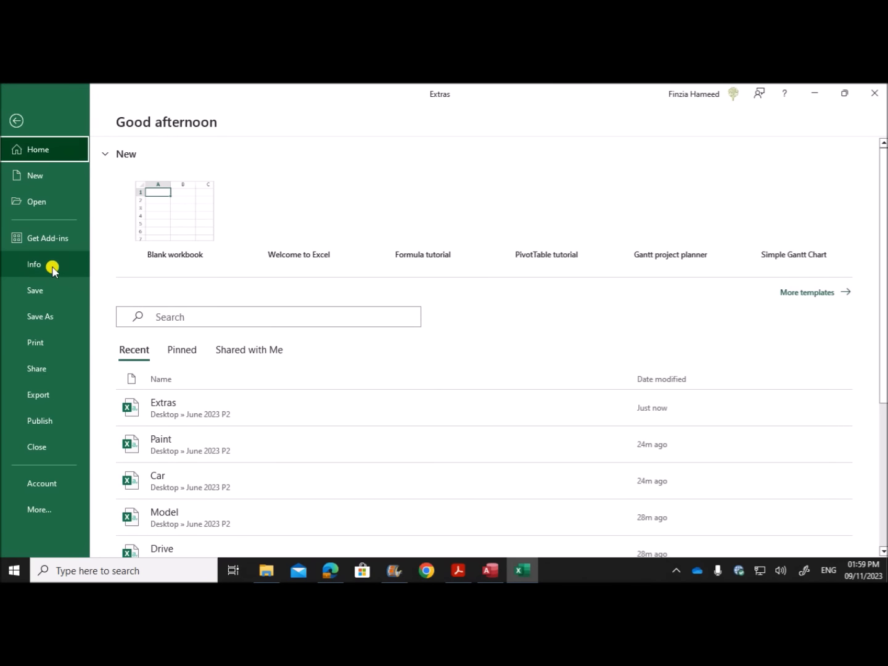
{"action": "left_click", "coordinate": [58, 319]}
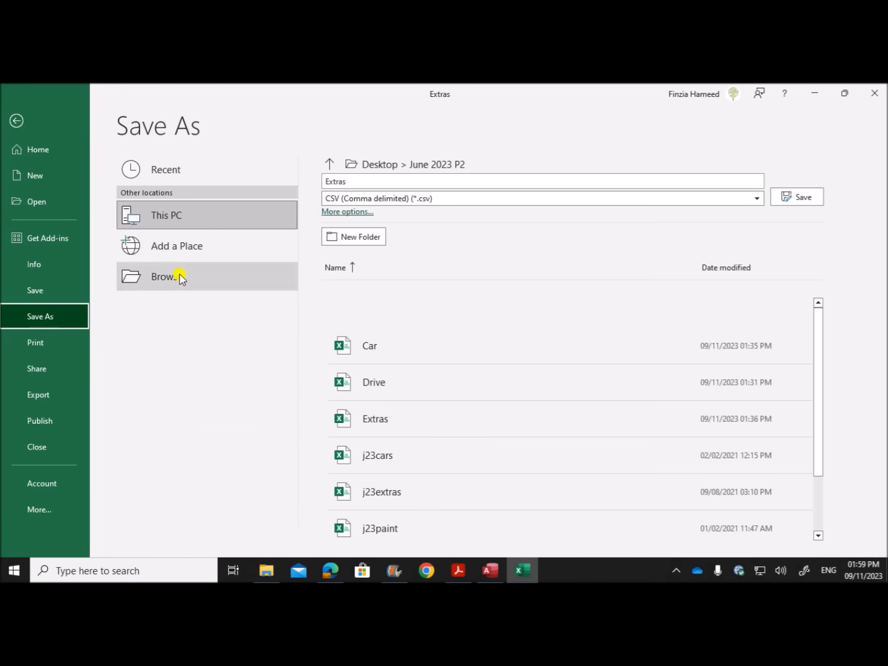
{"action": "left_click", "coordinate": [359, 199]}
{"action": "left_click", "coordinate": [361, 212]}
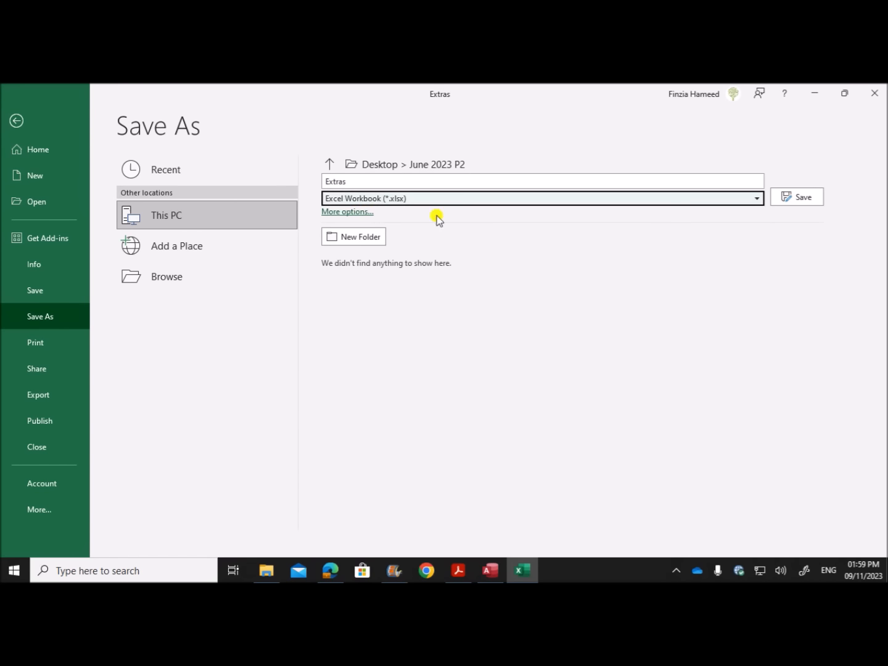
{"action": "left_click", "coordinate": [814, 198]}
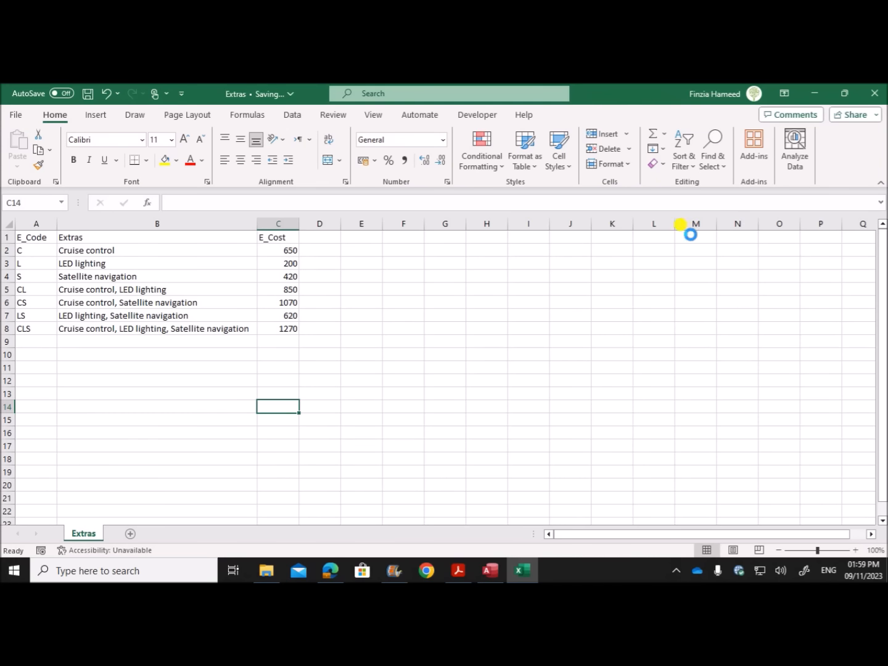
{"action": "left_click", "coordinate": [509, 341]}
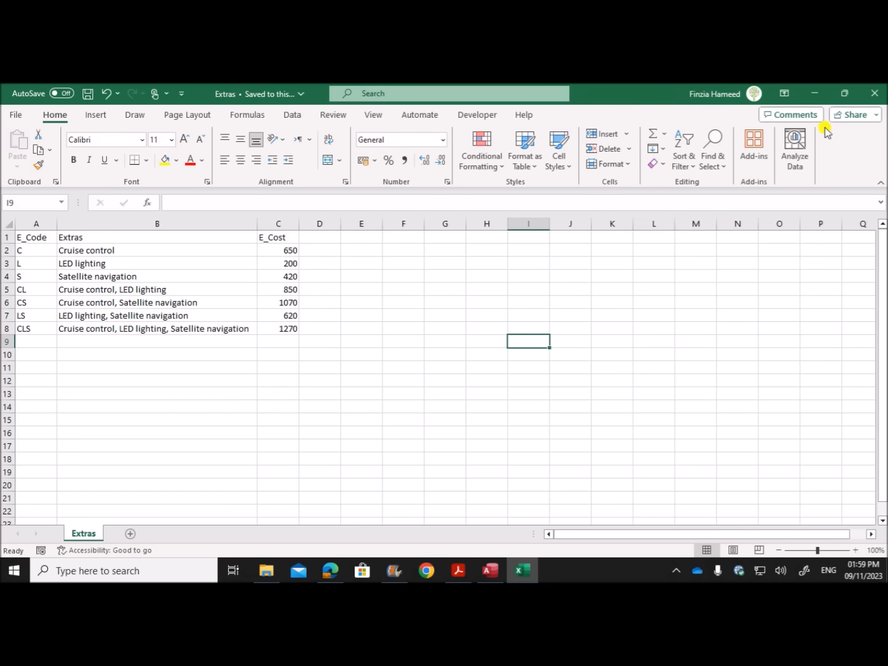
{"action": "left_click", "coordinate": [879, 94]}
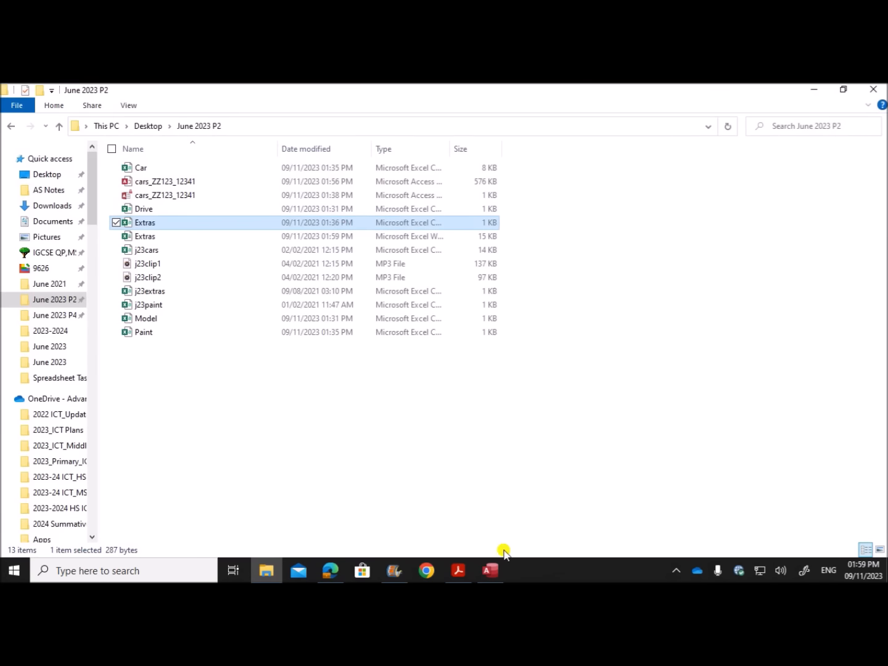
{"action": "left_click", "coordinate": [491, 572]}
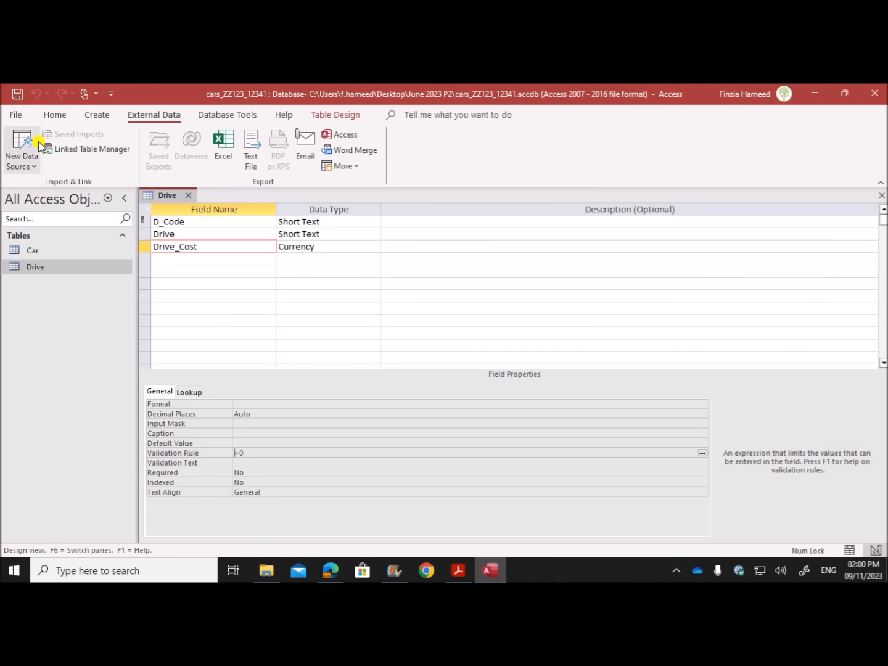
{"action": "left_click", "coordinate": [28, 164]}
{"action": "mouse_move", "coordinate": [44, 188]}
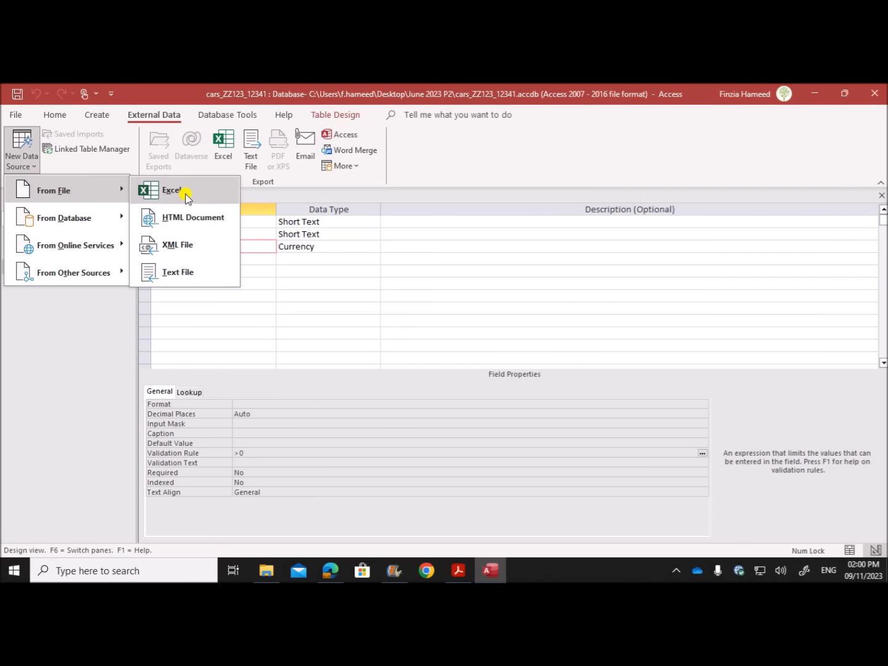
{"action": "left_click", "coordinate": [188, 275]}
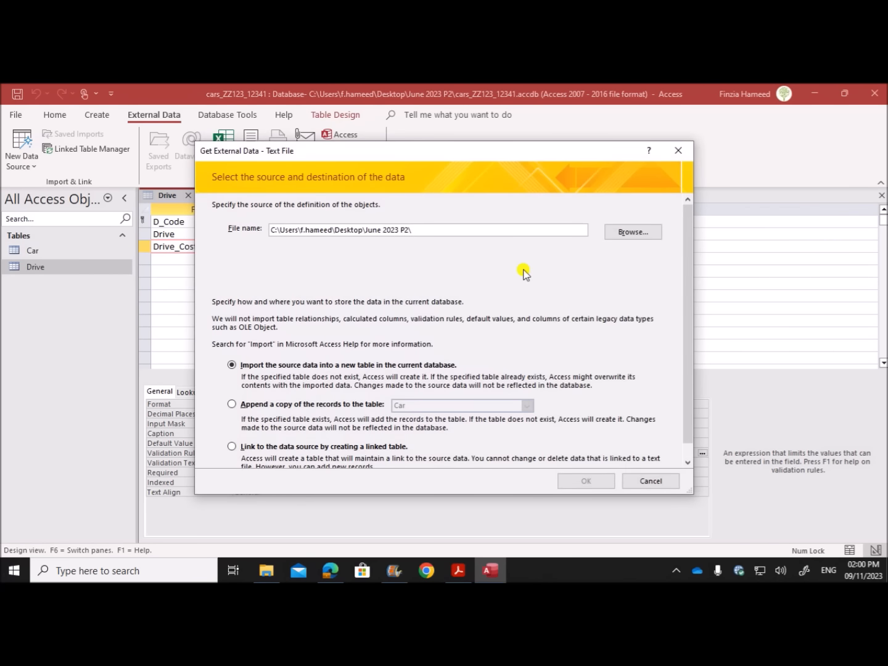
{"action": "left_click", "coordinate": [651, 481]}
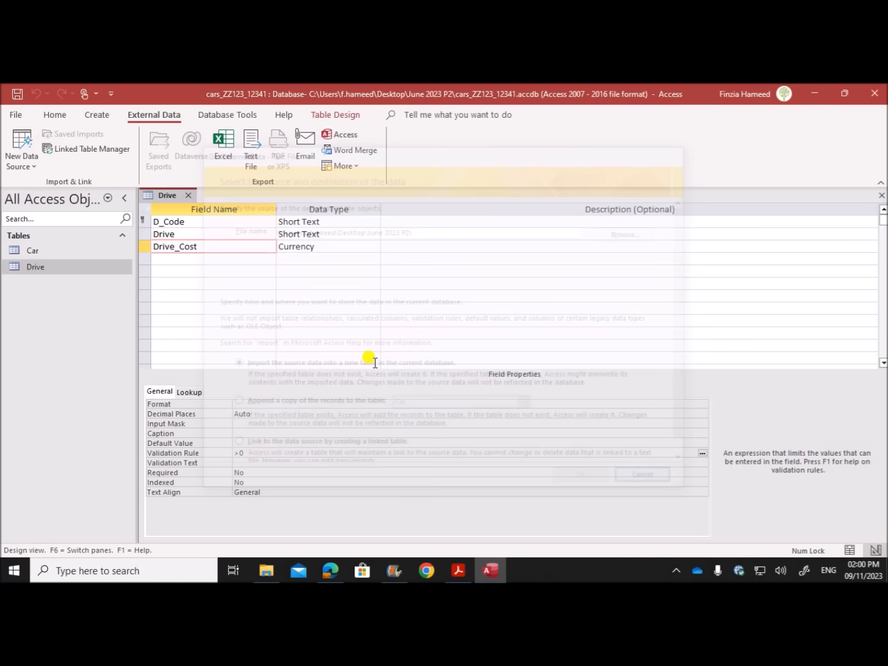
Start an Excel spreadsheet import into a new table, using Extras.xlsx from the June 2023 P2 folder as the source.
{"action": "left_click", "coordinate": [13, 157]}
{"action": "mouse_move", "coordinate": [57, 184]}
{"action": "left_click", "coordinate": [195, 196]}
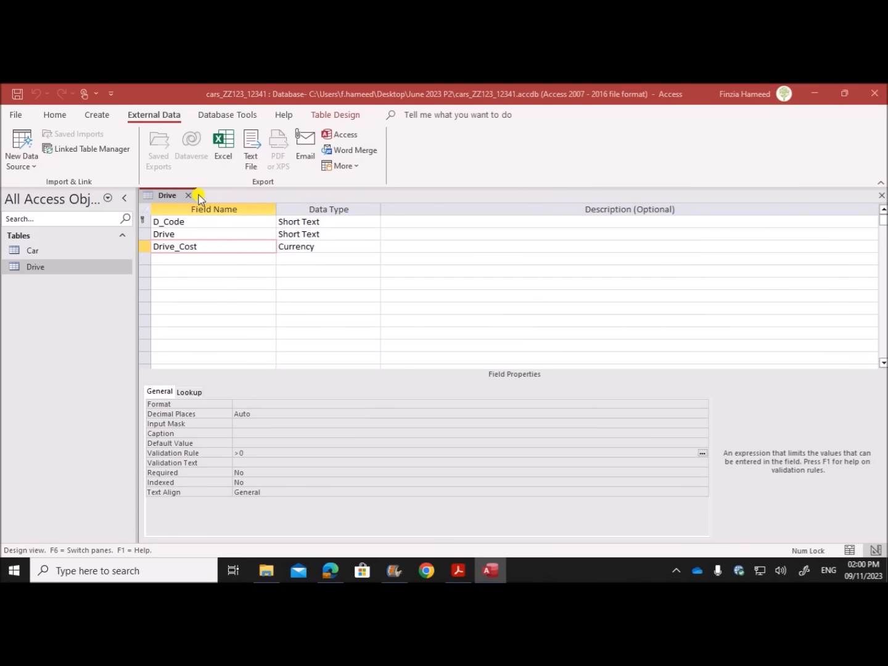
{"action": "left_click", "coordinate": [630, 232]}
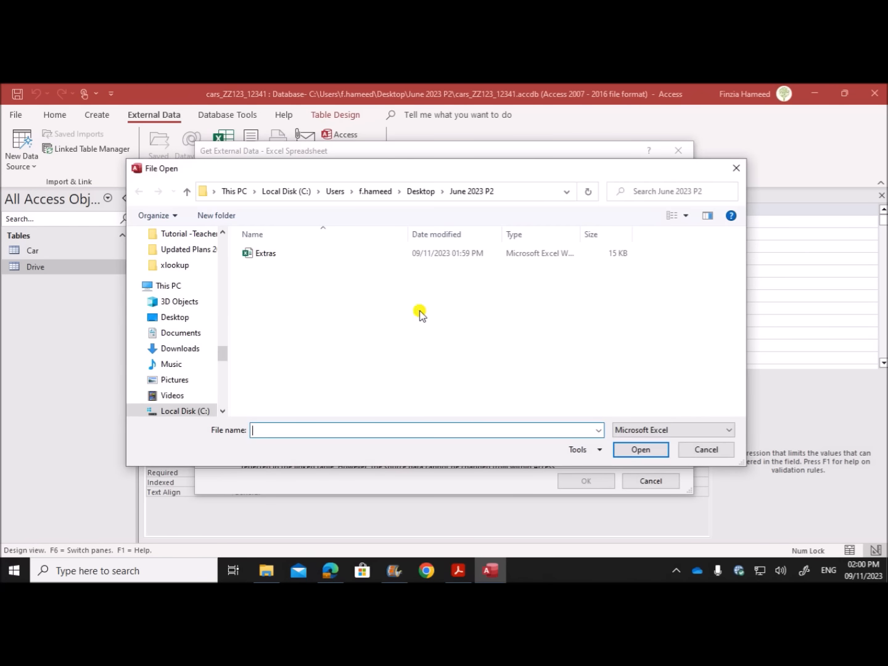
{"action": "left_click", "coordinate": [264, 254]}
{"action": "double_click", "coordinate": [263, 257]}
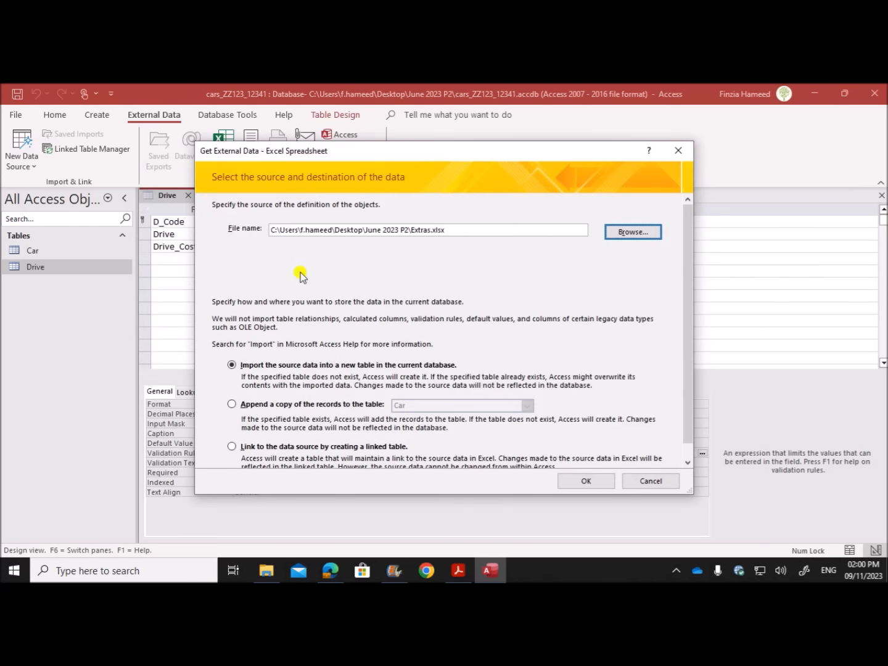
{"action": "left_click", "coordinate": [589, 480]}
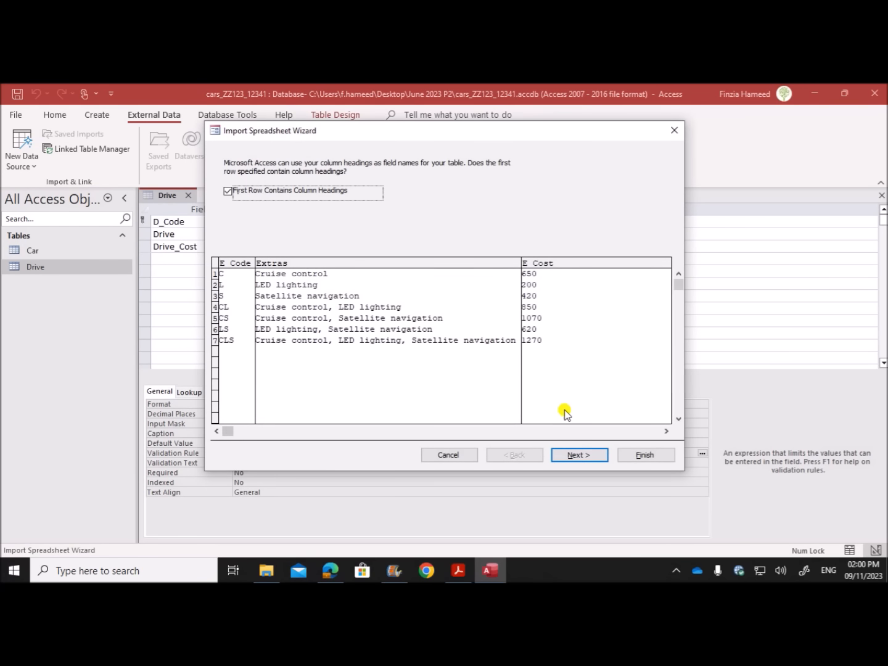
Complete the spreadsheet import into the Extras table with E_Code as the primary key, without saving the import steps.
{"action": "left_click", "coordinate": [577, 456]}
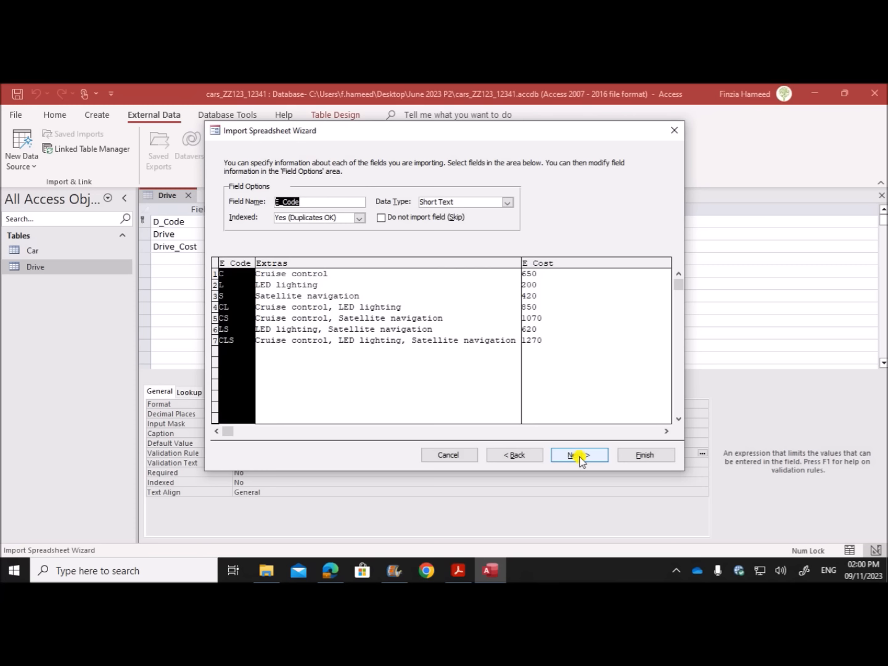
{"action": "left_click", "coordinate": [579, 457]}
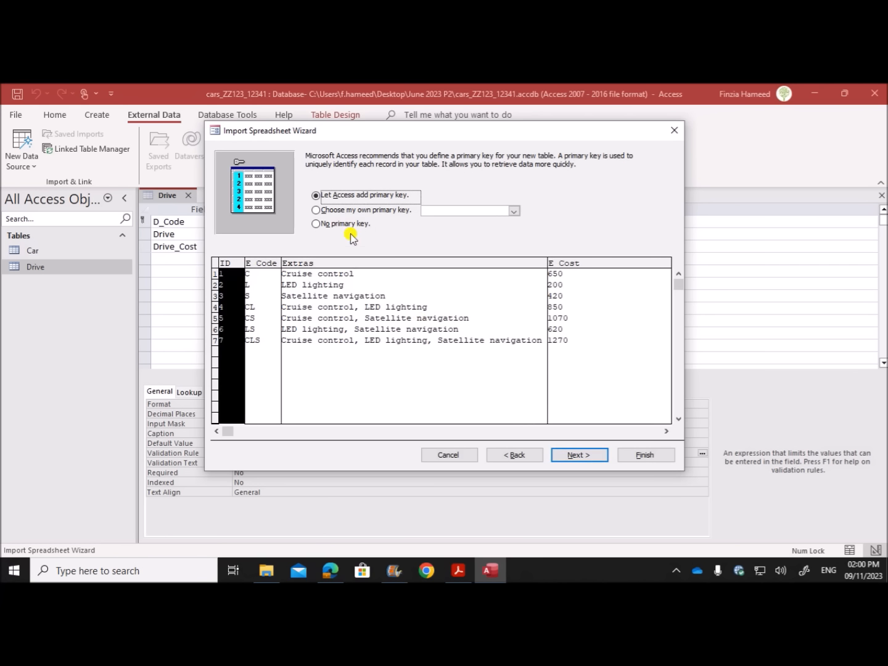
{"action": "left_click", "coordinate": [348, 210]}
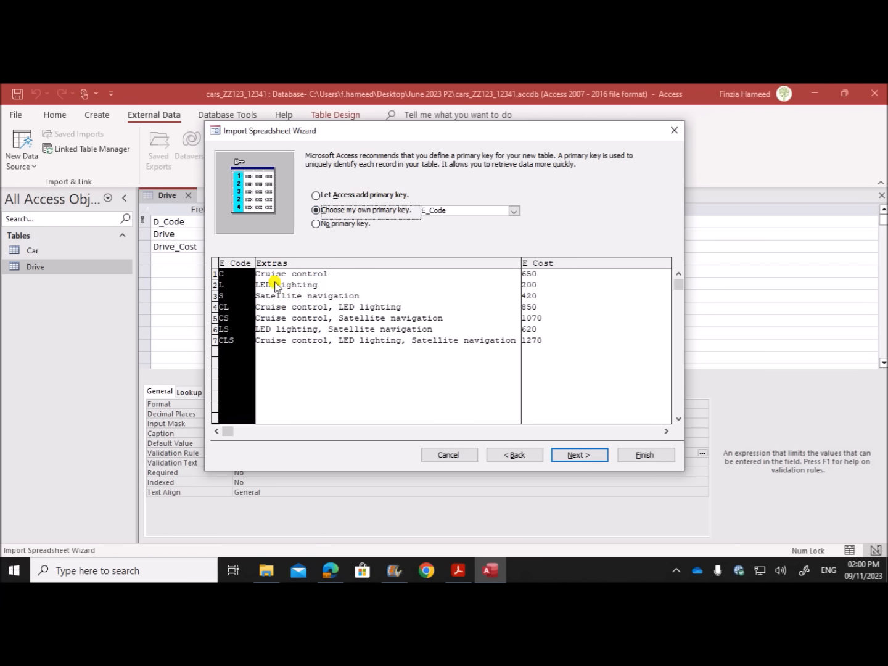
{"action": "left_click", "coordinate": [591, 457]}
{"action": "left_click", "coordinate": [657, 455]}
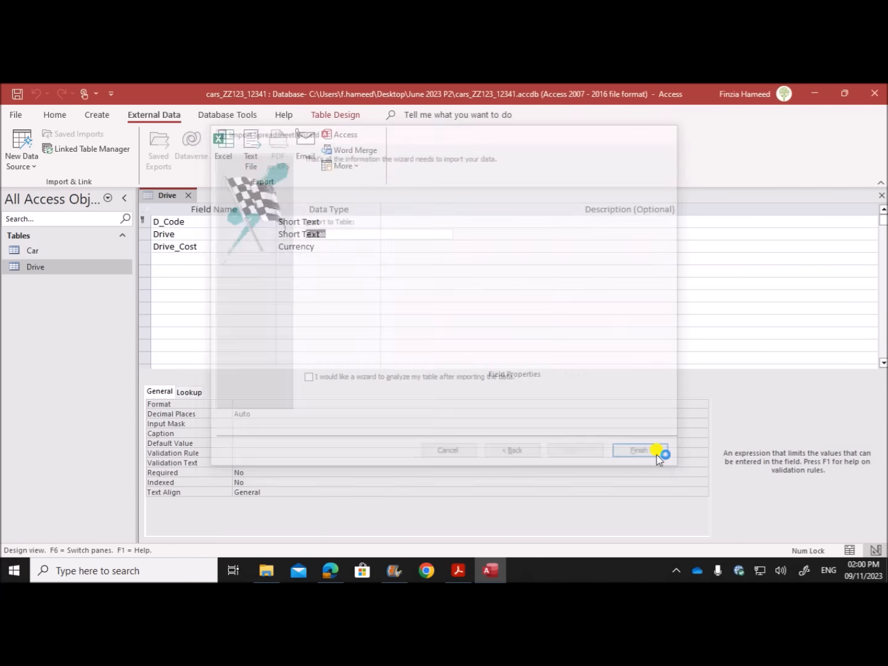
{"action": "left_click", "coordinate": [652, 482]}
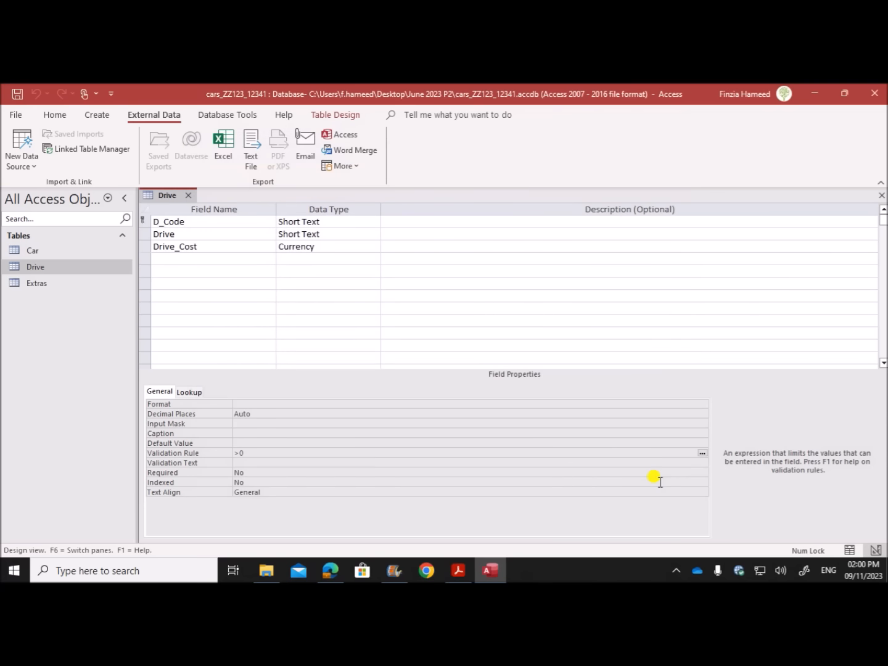
Open the Extras table in Design View.
{"action": "right_click", "coordinate": [70, 282]}
{"action": "left_click", "coordinate": [111, 298]}
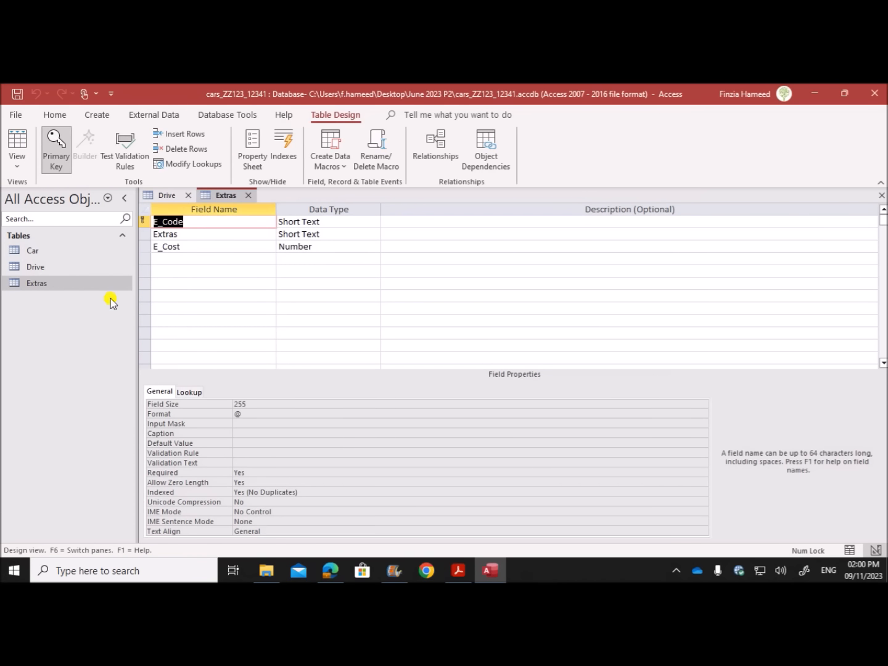
Set the display format of the E_Cost number field in the Extras table to Currency.
{"action": "left_click", "coordinate": [361, 247]}
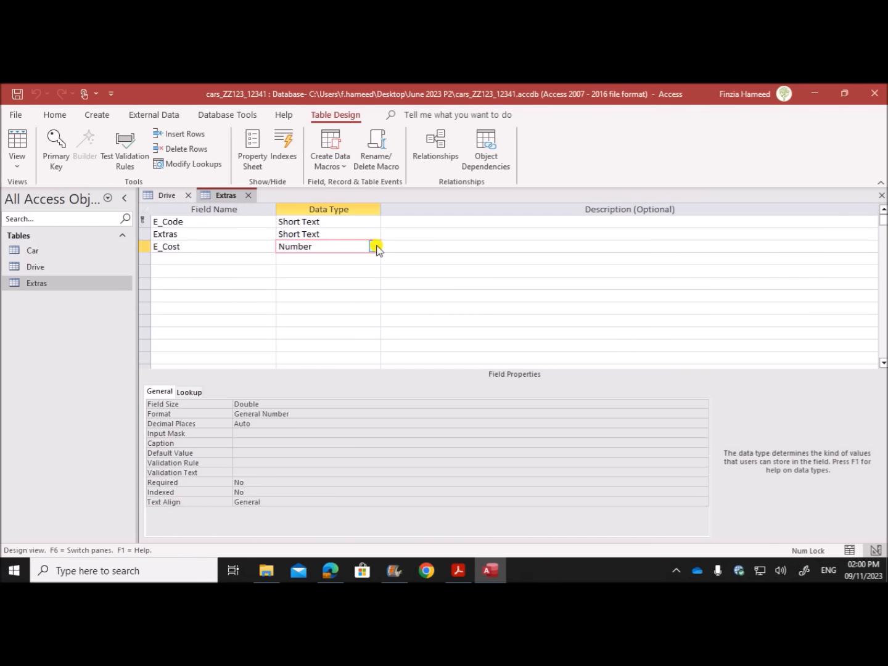
{"action": "left_click", "coordinate": [372, 246]}
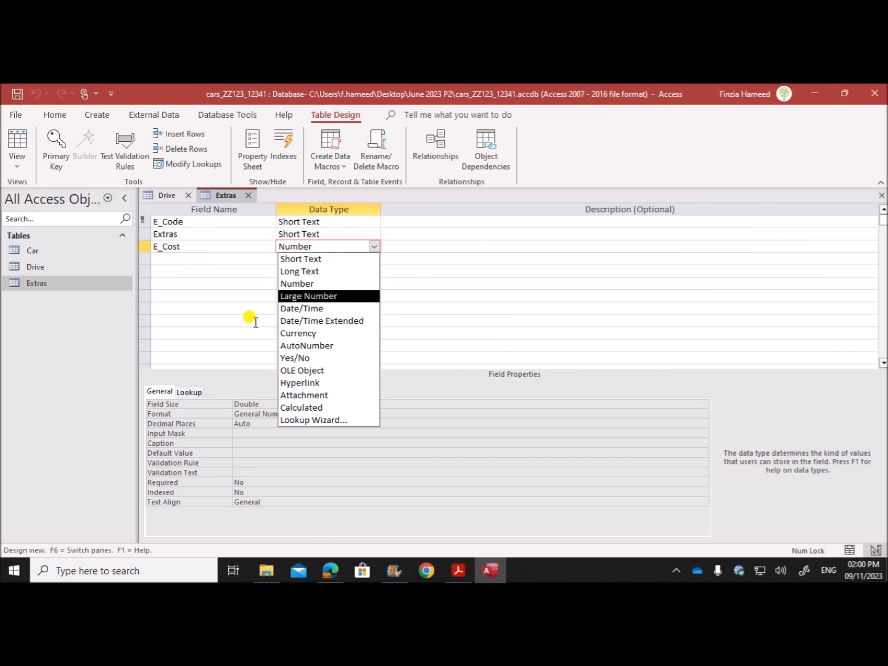
{"action": "left_click", "coordinate": [253, 401]}
{"action": "left_click", "coordinate": [289, 413]}
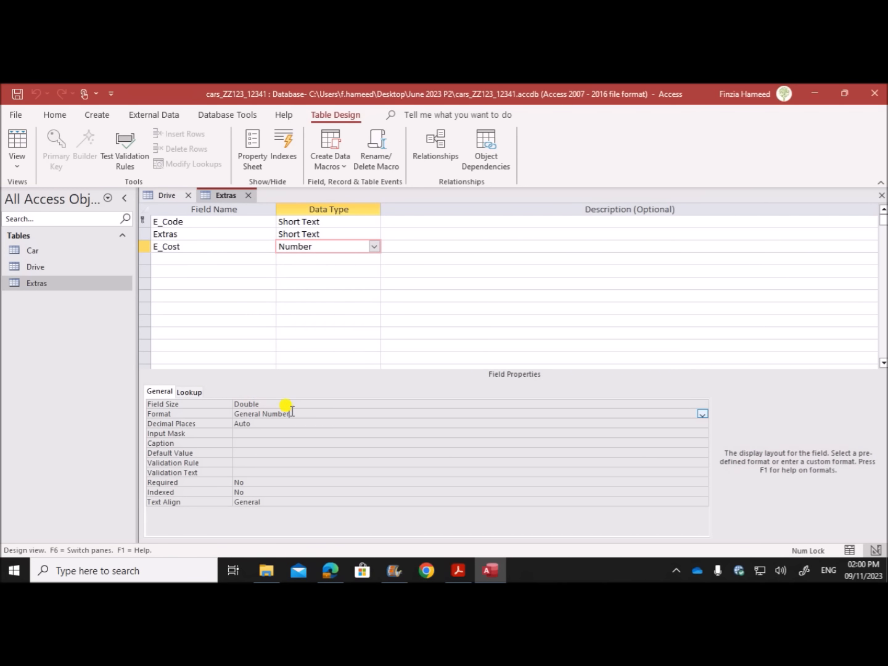
{"action": "left_click", "coordinate": [704, 415]}
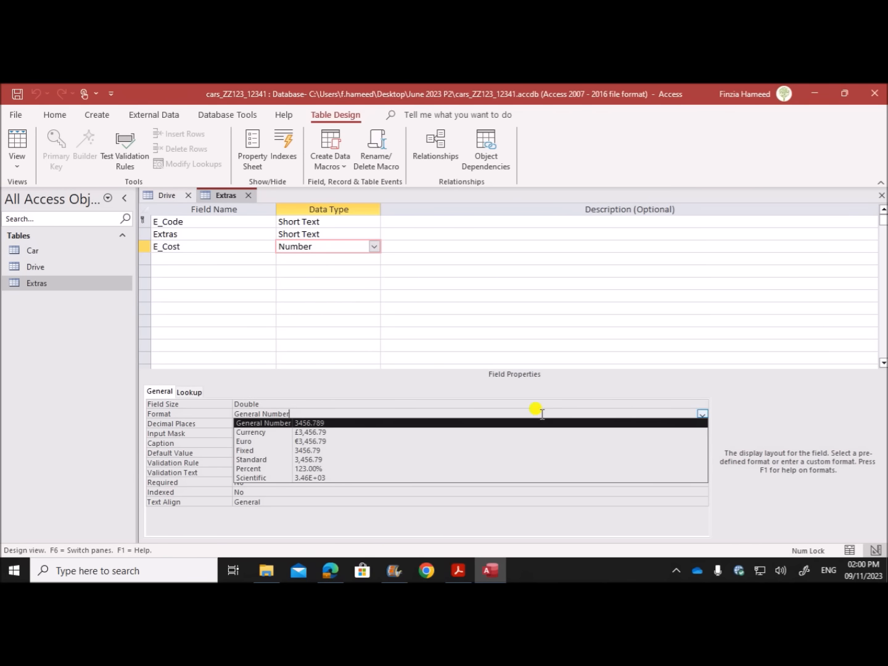
{"action": "left_click", "coordinate": [279, 433]}
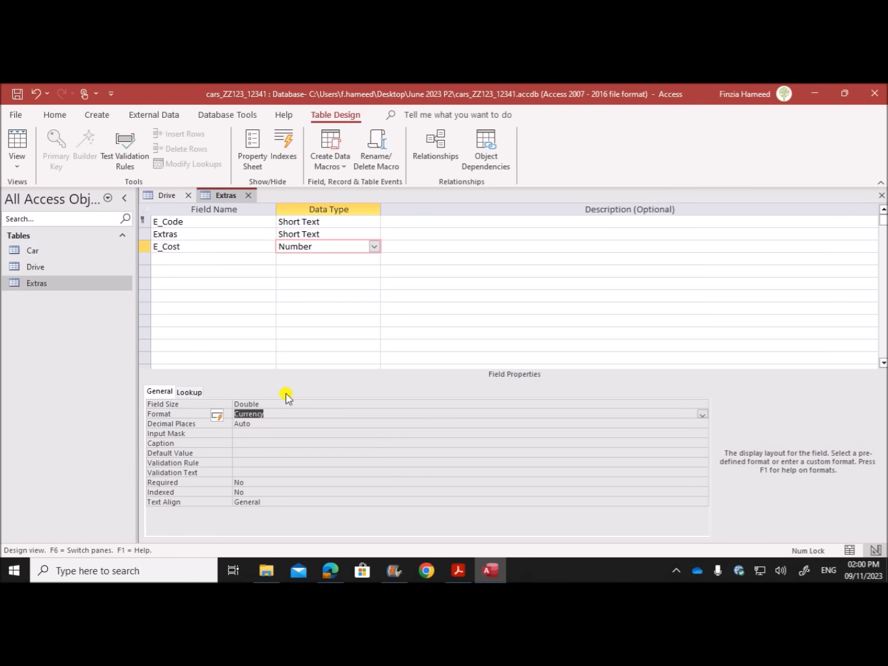
{"action": "left_click", "coordinate": [330, 251]}
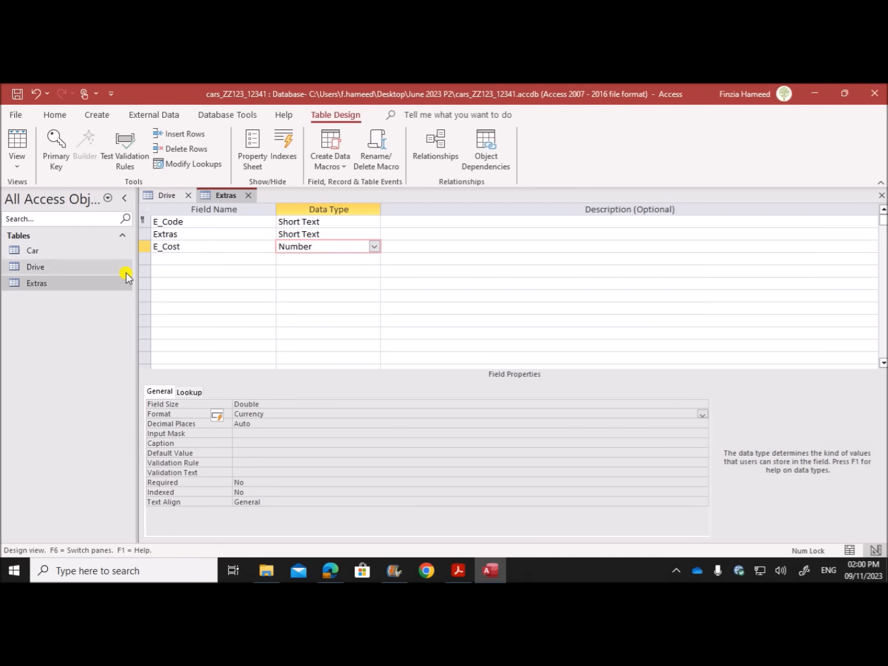
Set the field size of the E_Code field in the Extras table to 3.
{"action": "left_click", "coordinate": [220, 222]}
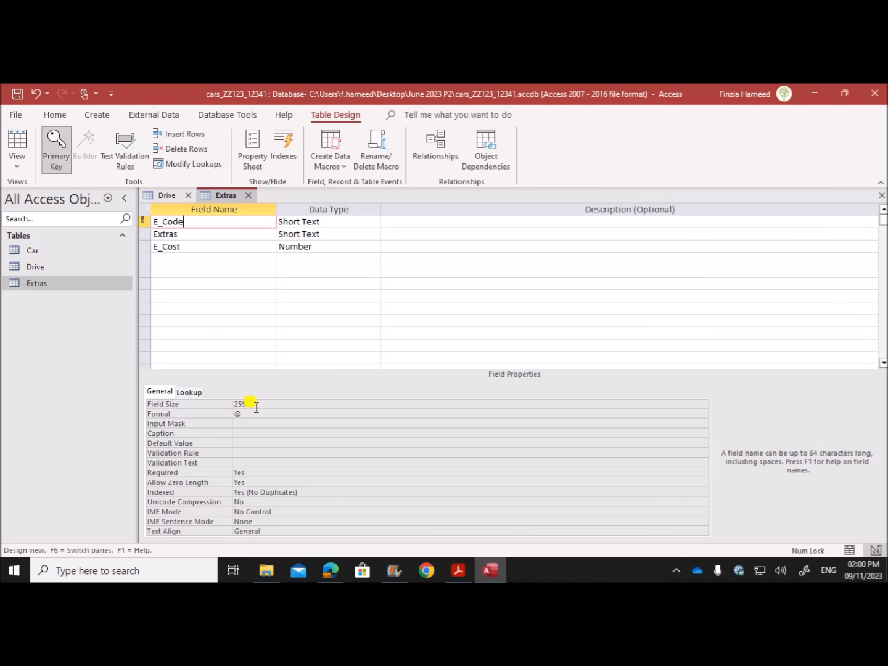
{"action": "double_click", "coordinate": [251, 404]}
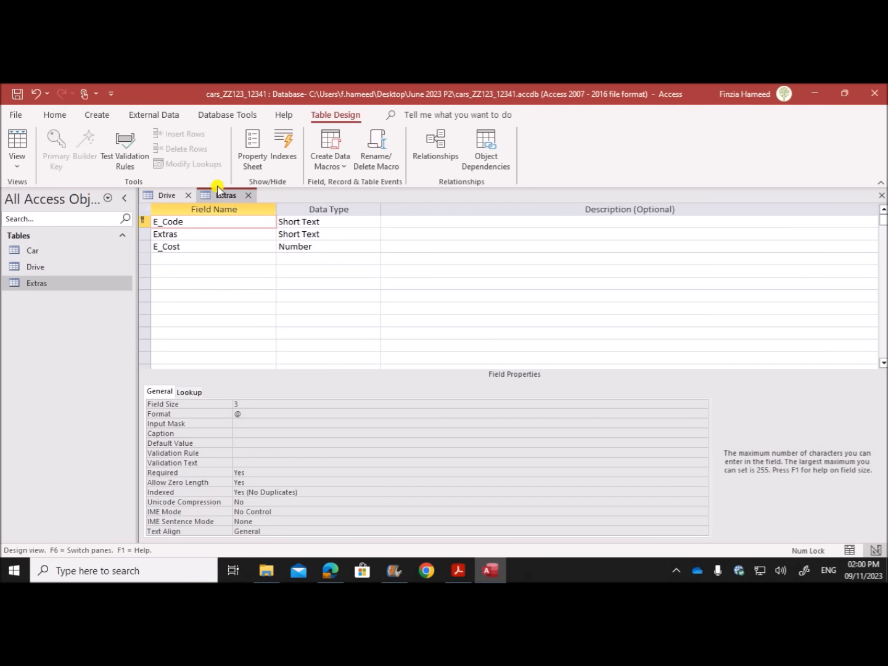
{"action": "left_click", "coordinate": [207, 233]}
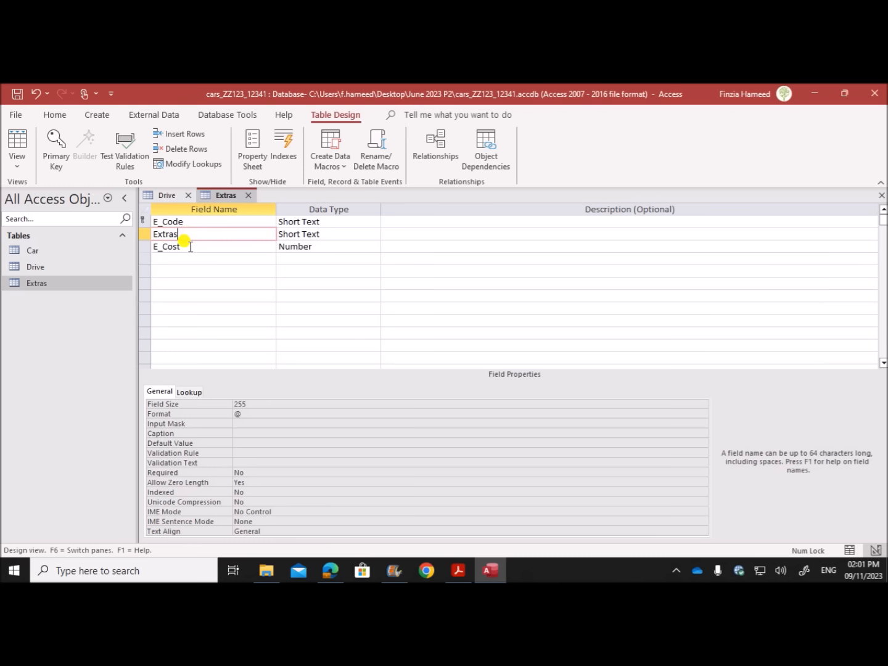
Give the E_Cost field the validation rule >0 and save the Extras table, testing the existing data against the new rules.
{"action": "left_click", "coordinate": [185, 246]}
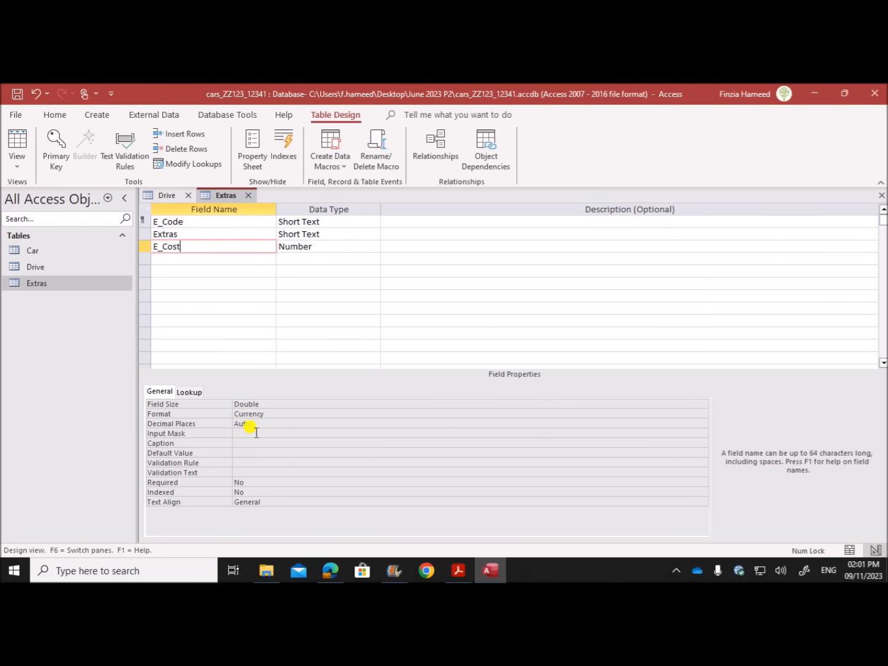
{"action": "left_click", "coordinate": [247, 465]}
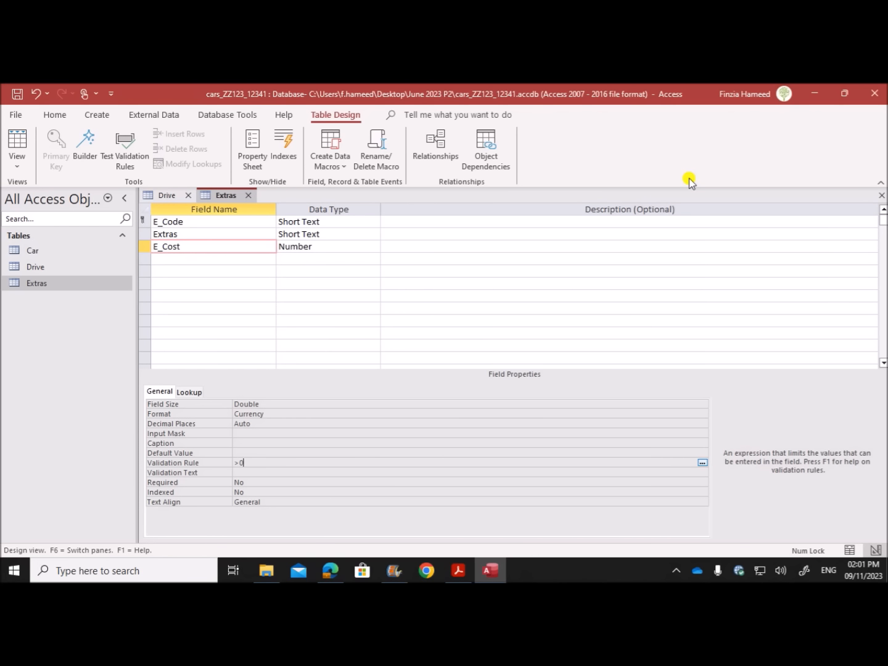
{"action": "right_click", "coordinate": [220, 206]}
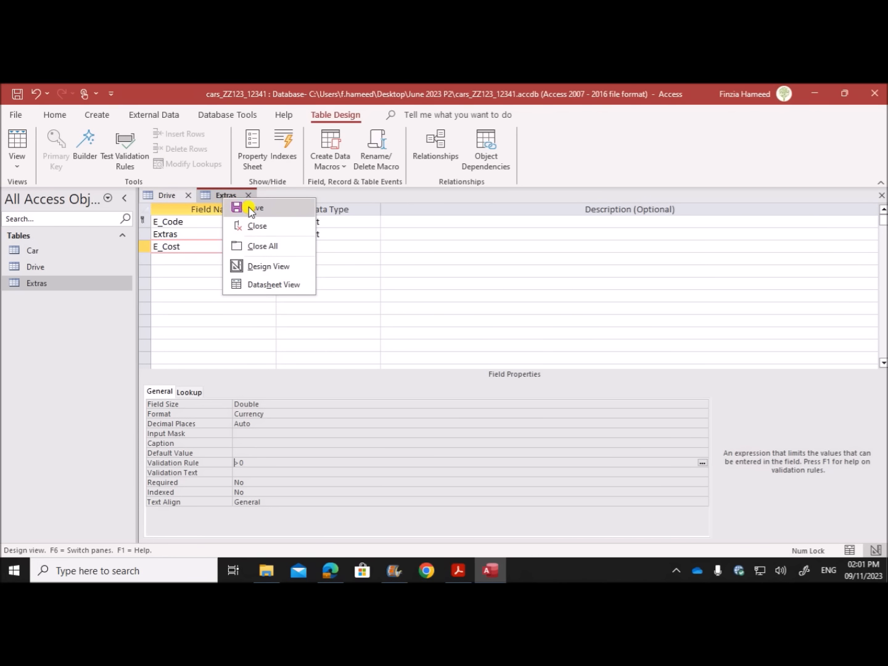
{"action": "left_click", "coordinate": [249, 206]}
{"action": "left_click", "coordinate": [423, 371]}
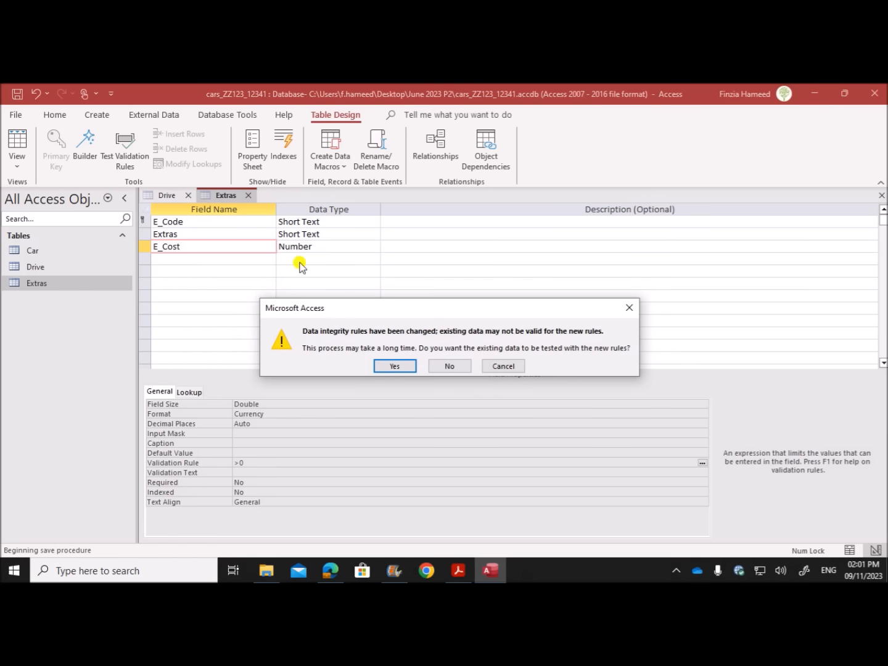
{"action": "left_click", "coordinate": [390, 363]}
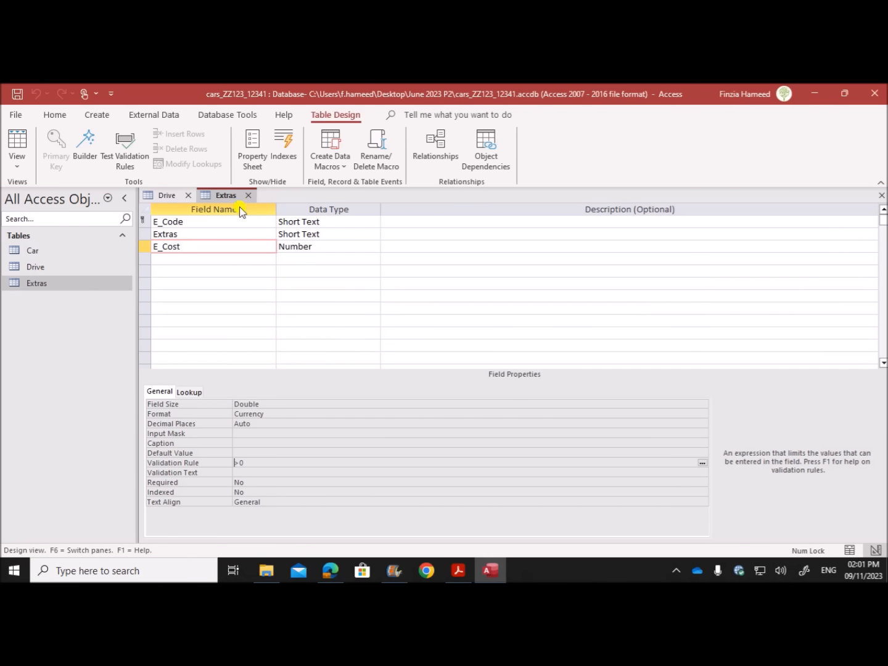
Fit the Extras column's width to its contents in the Extras table's datasheet and close all open tables.
{"action": "double_click", "coordinate": [90, 283]}
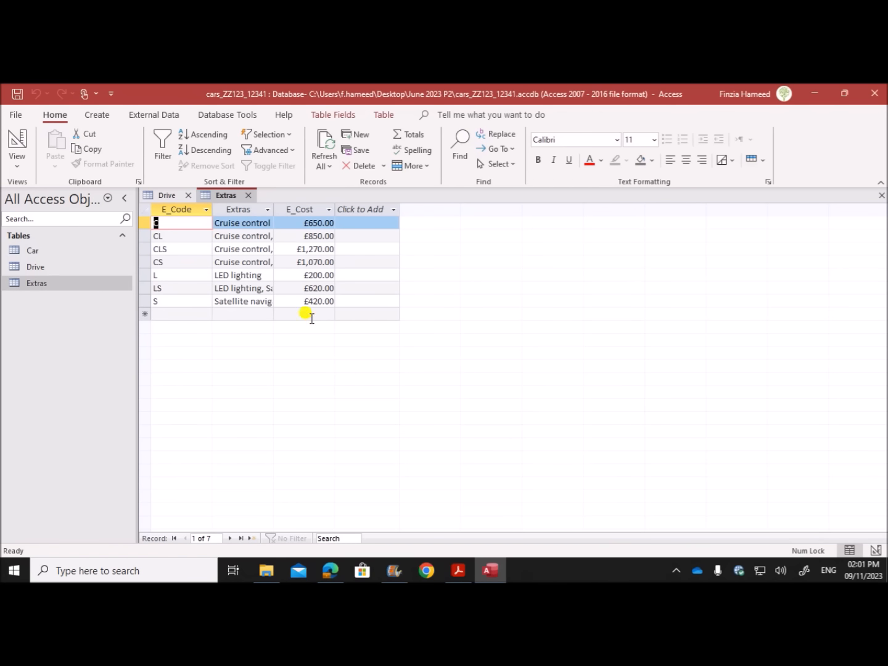
{"action": "double_click", "coordinate": [274, 205]}
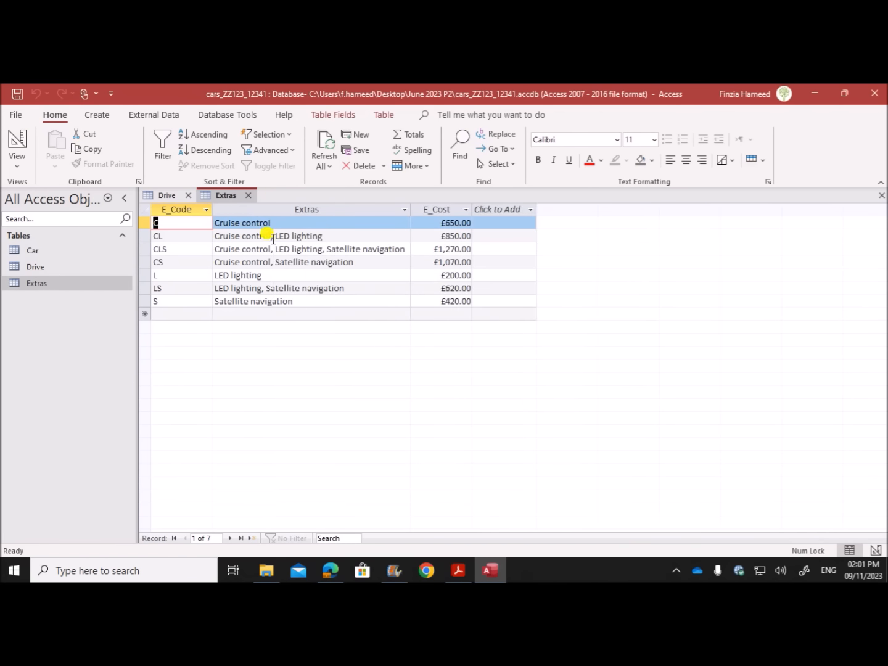
{"action": "right_click", "coordinate": [227, 196]}
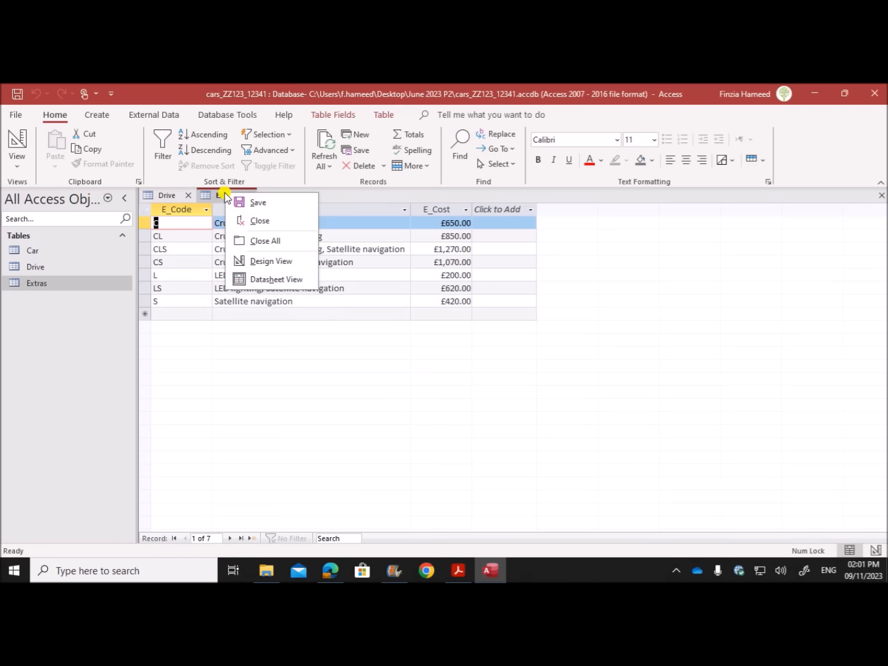
{"action": "left_click", "coordinate": [263, 221]}
{"action": "left_click", "coordinate": [398, 365]}
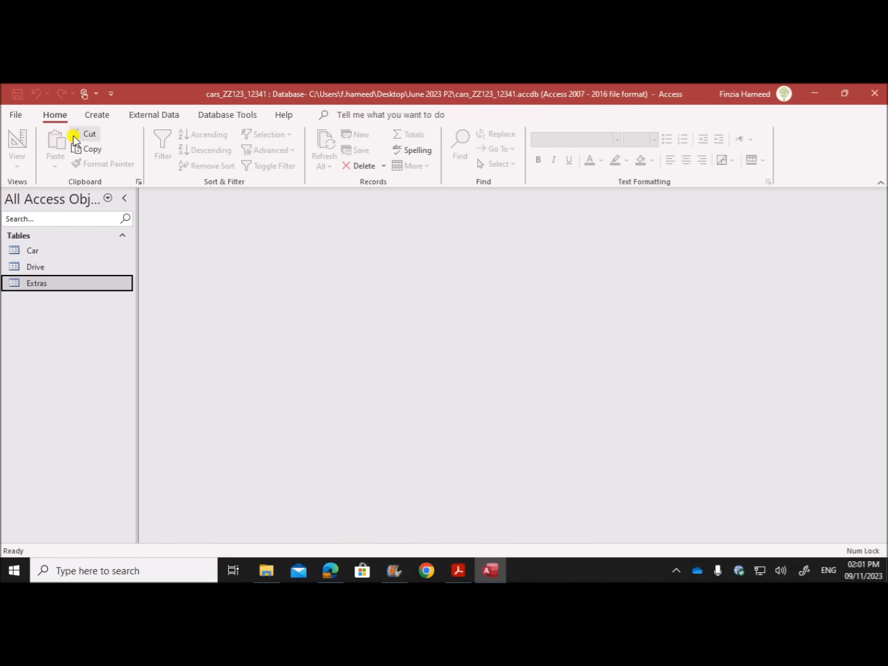
Start a text file import into a new table, using the Model file from the June 2023 P2 folder as the source.
{"action": "left_click", "coordinate": [142, 116]}
{"action": "left_click", "coordinate": [38, 170]}
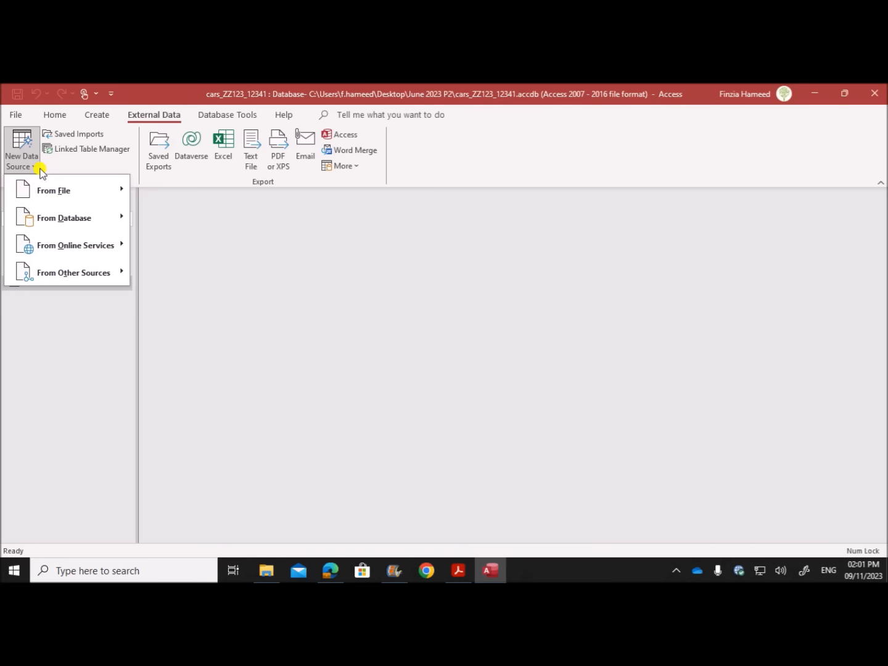
{"action": "mouse_move", "coordinate": [71, 189]}
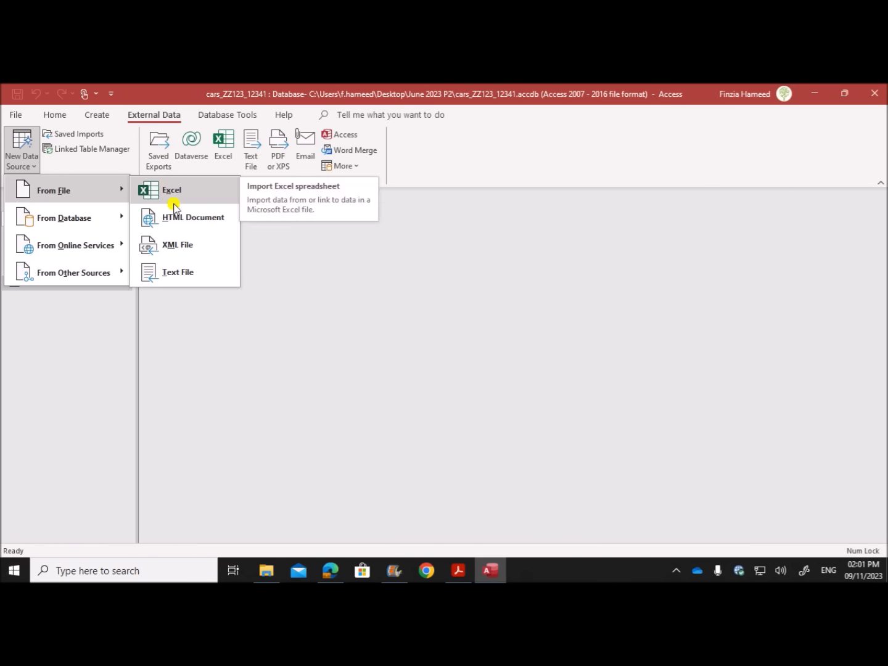
{"action": "left_click", "coordinate": [178, 271]}
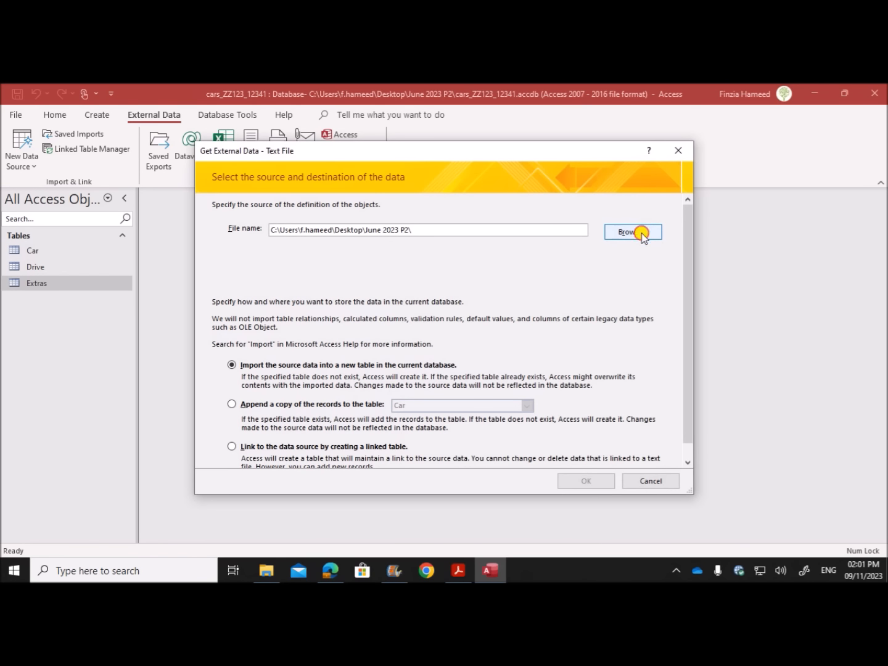
{"action": "left_click", "coordinate": [633, 232]}
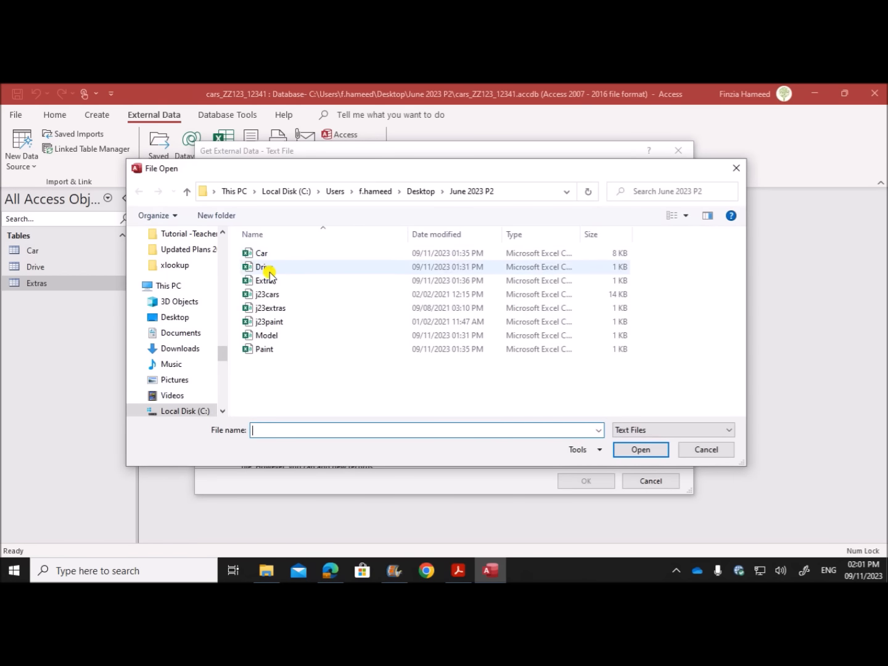
{"action": "left_click", "coordinate": [264, 336]}
{"action": "left_click", "coordinate": [624, 454]}
{"action": "left_click", "coordinate": [594, 479]}
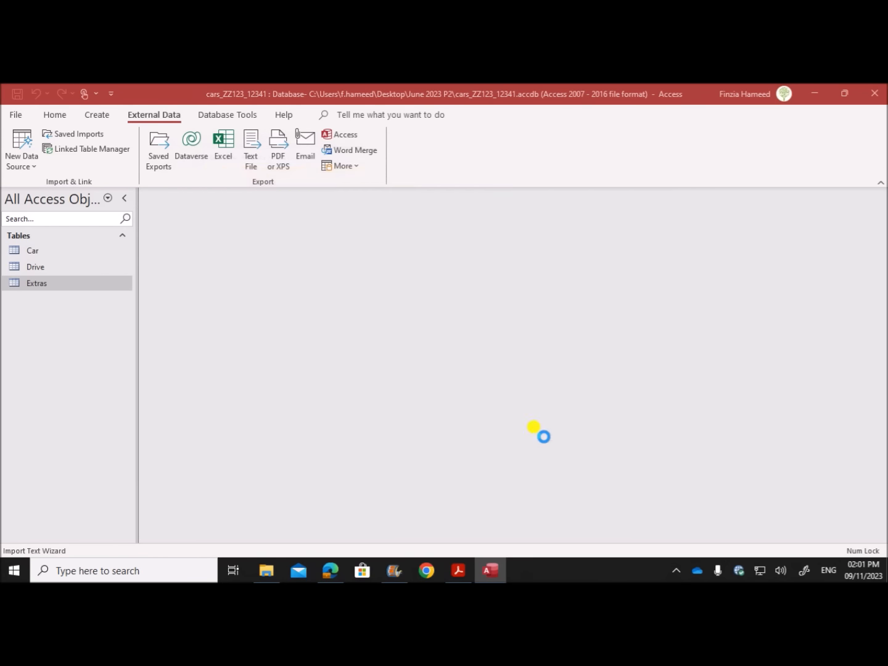
Import the text as comma-delimited with the first row as field names, and choose Model as the primary key.
{"action": "left_click", "coordinate": [574, 453]}
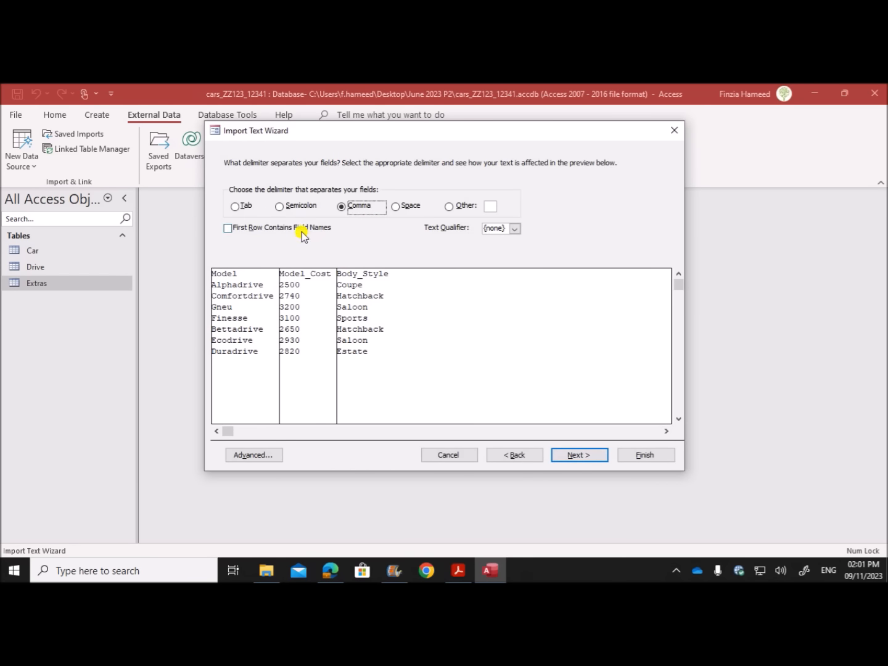
{"action": "left_click", "coordinate": [302, 234]}
{"action": "left_click", "coordinate": [578, 455]}
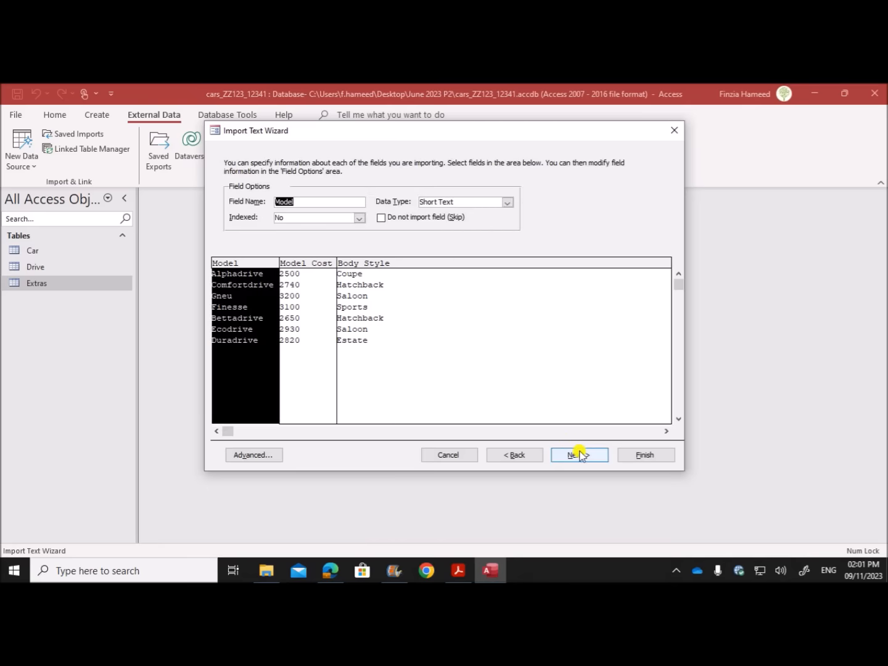
{"action": "left_click", "coordinate": [580, 454]}
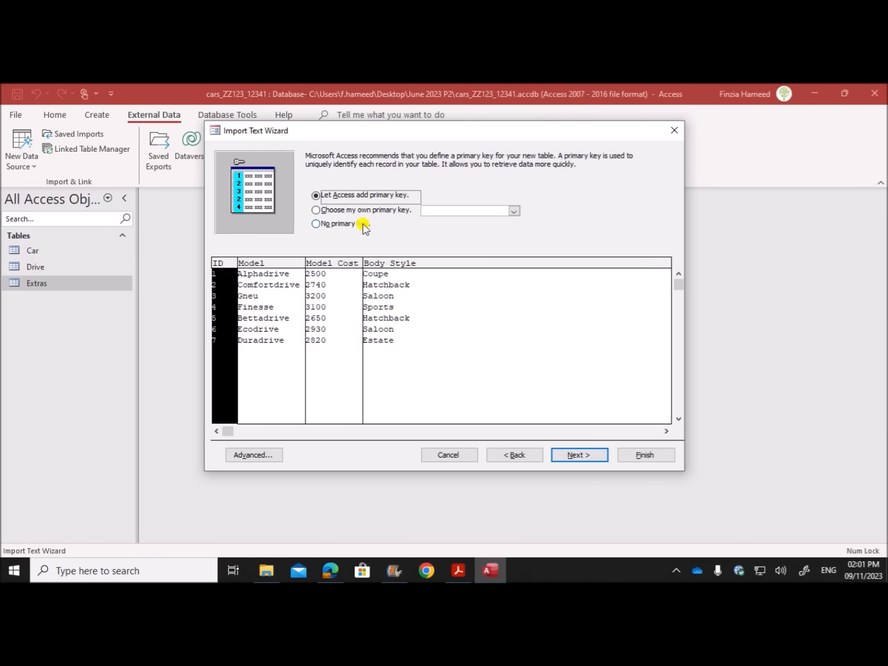
{"action": "left_click", "coordinate": [356, 211]}
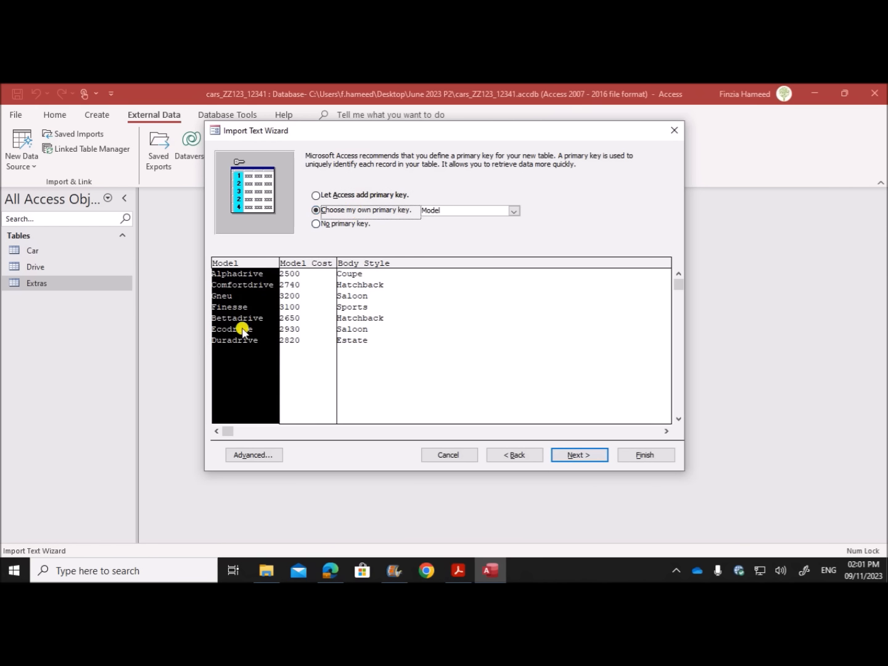
Set the data type of Model_Cost to Currency in the Model import specification.
{"action": "left_click", "coordinate": [271, 455]}
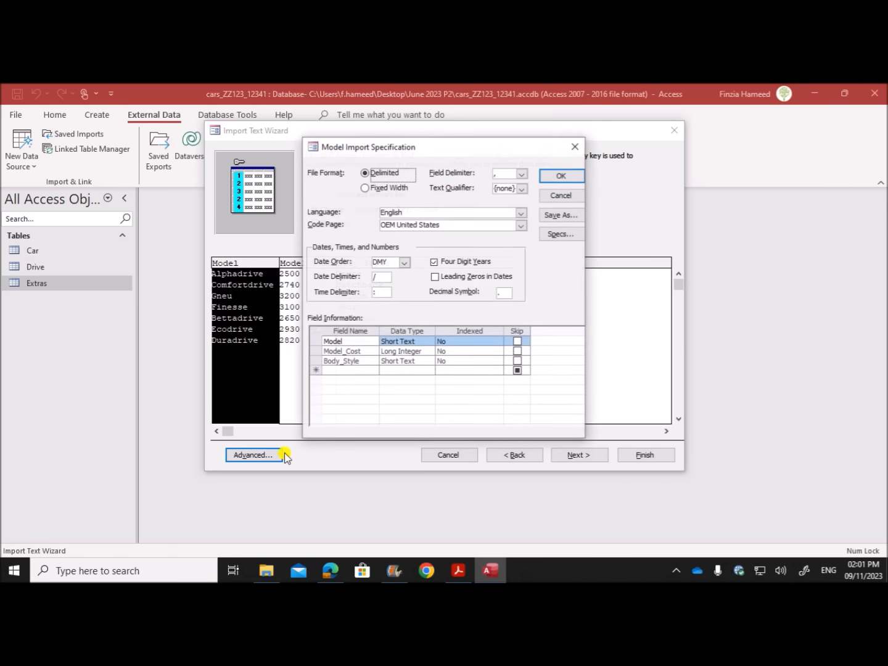
{"action": "left_click_drag", "start_coordinate": [425, 150], "coordinate": [620, 158]}
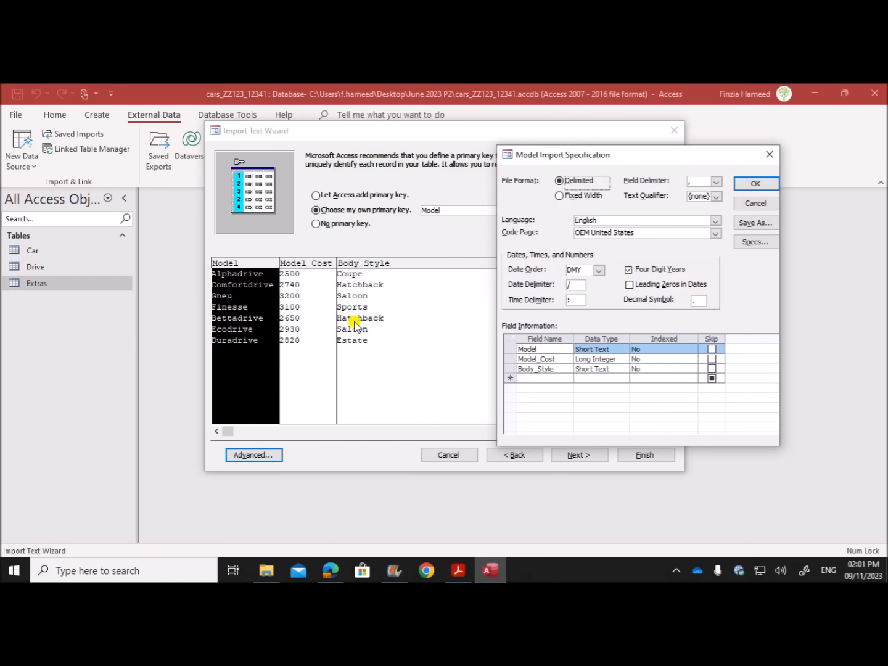
{"action": "left_click", "coordinate": [608, 359]}
{"action": "left_click", "coordinate": [623, 360]}
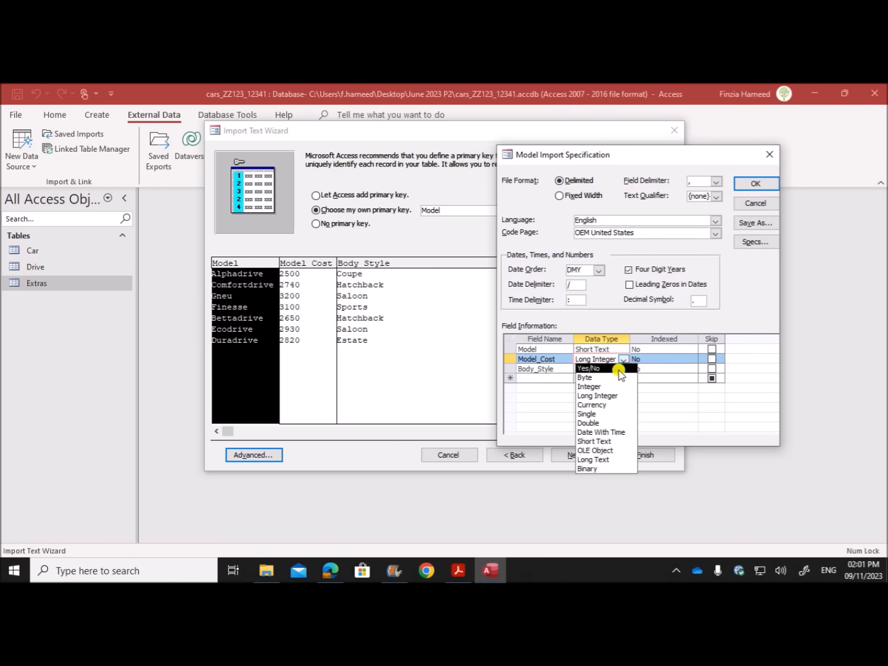
{"action": "left_click", "coordinate": [613, 397]}
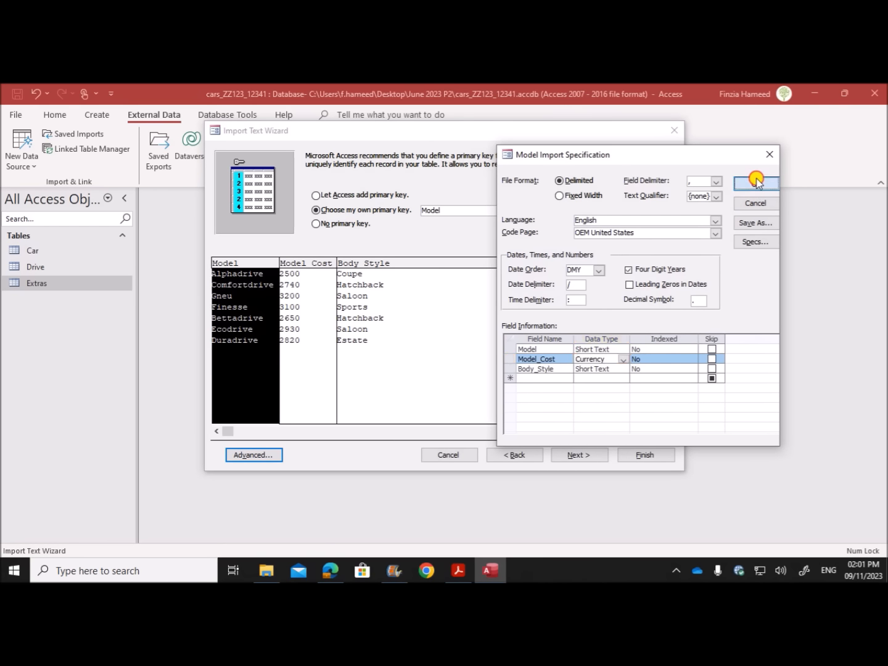
{"action": "left_click", "coordinate": [754, 183]}
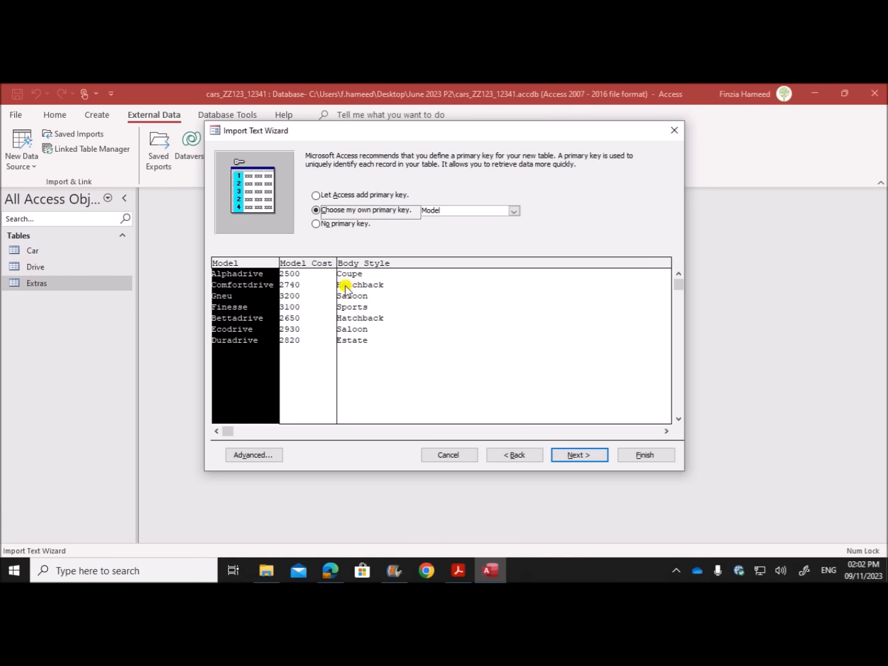
Complete the text import into the Model table without saving the import steps.
{"action": "left_click", "coordinate": [575, 455]}
{"action": "left_click", "coordinate": [634, 458]}
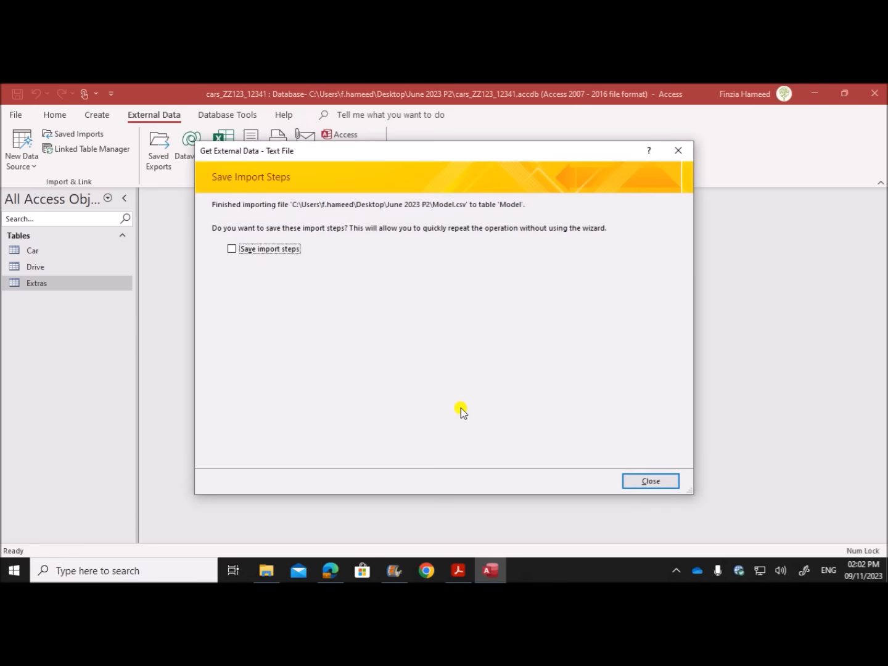
{"action": "left_click", "coordinate": [678, 151]}
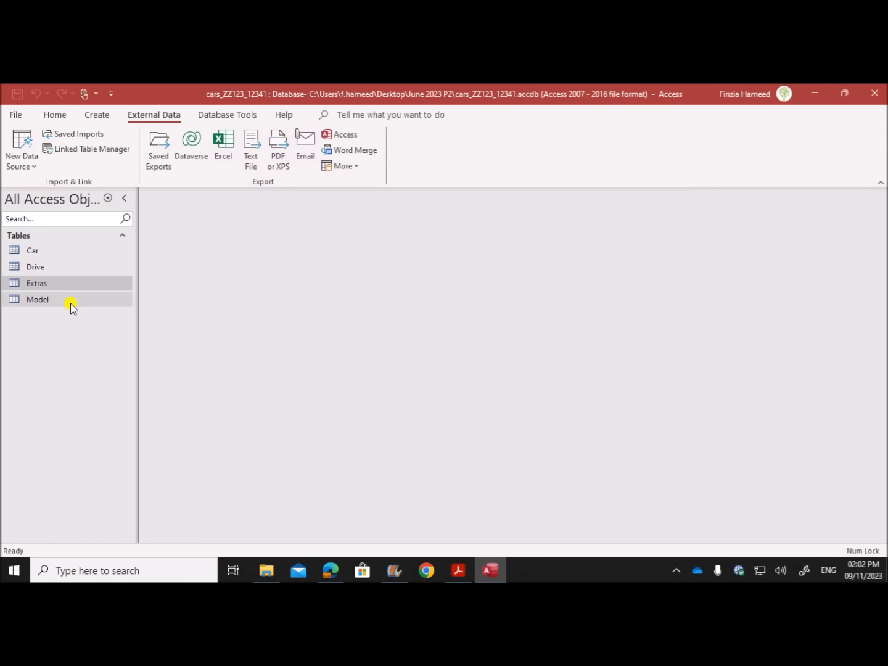
Open the Model table in Design View.
{"action": "left_click", "coordinate": [70, 300]}
{"action": "right_click", "coordinate": [70, 301]}
{"action": "left_click", "coordinate": [125, 299]}
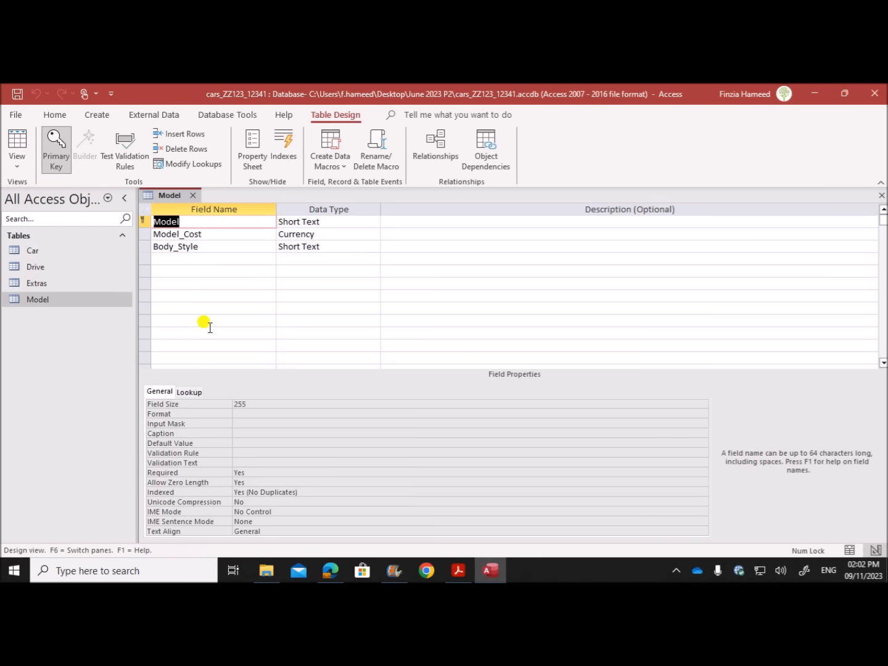
Set the Model field's size to 12 and enter a validation rule with the > operator for Model_Cost.
{"action": "left_click", "coordinate": [203, 223]}
{"action": "left_click", "coordinate": [249, 404]}
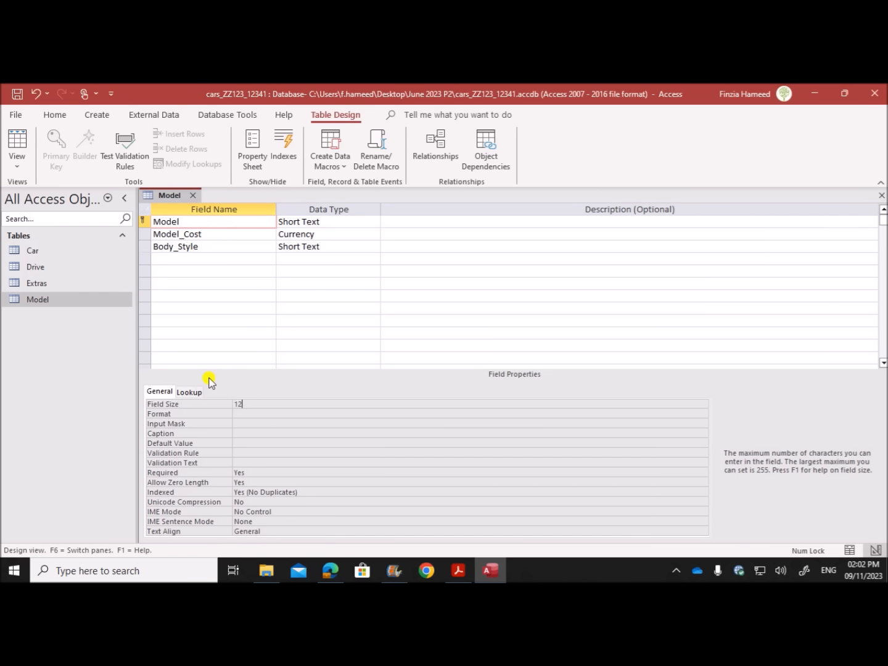
{"action": "left_click", "coordinate": [224, 233]}
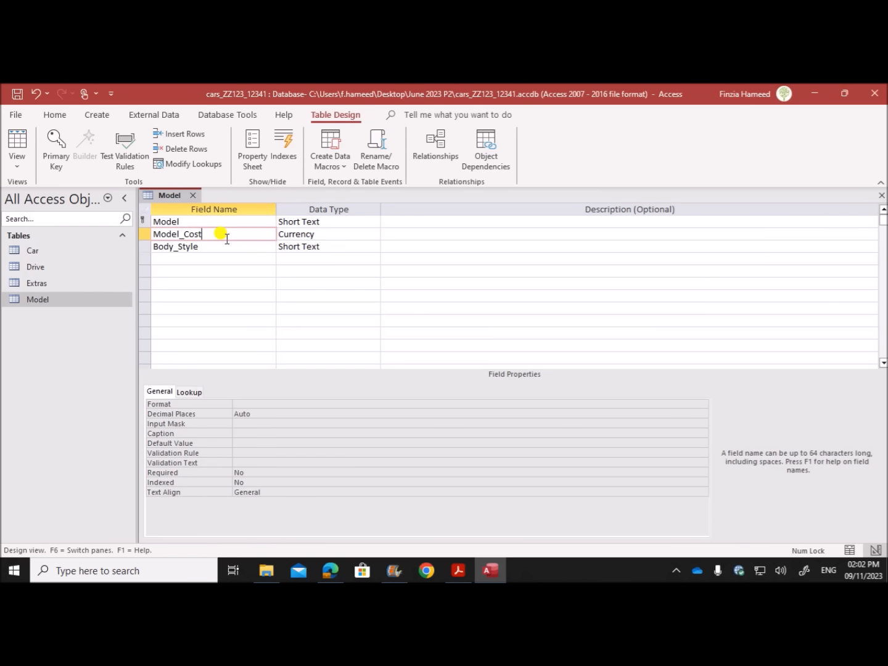
{"action": "left_click", "coordinate": [236, 452]}
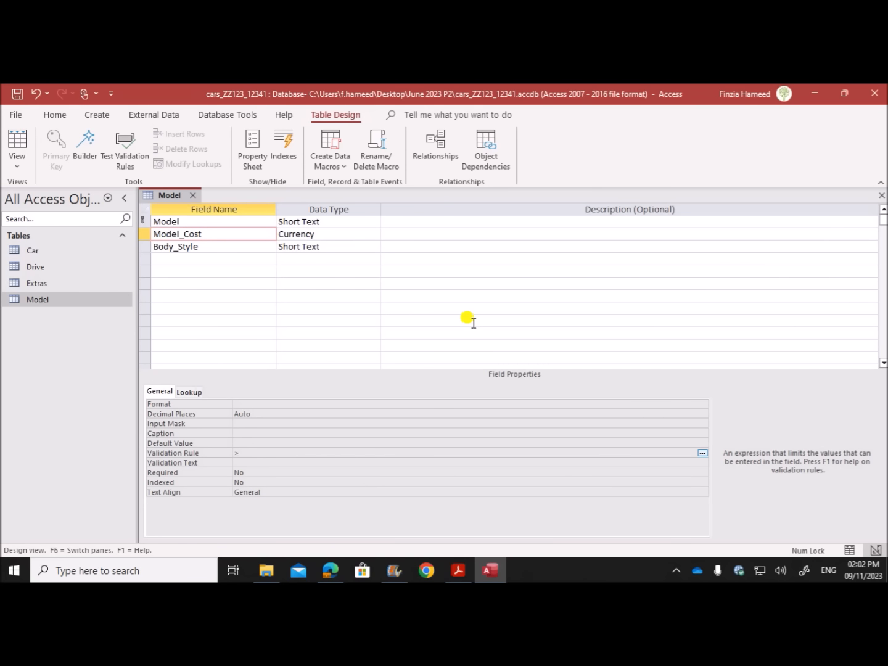
Set the field size of Body_Style to 10 in the Model table.
{"action": "left_click", "coordinate": [242, 249]}
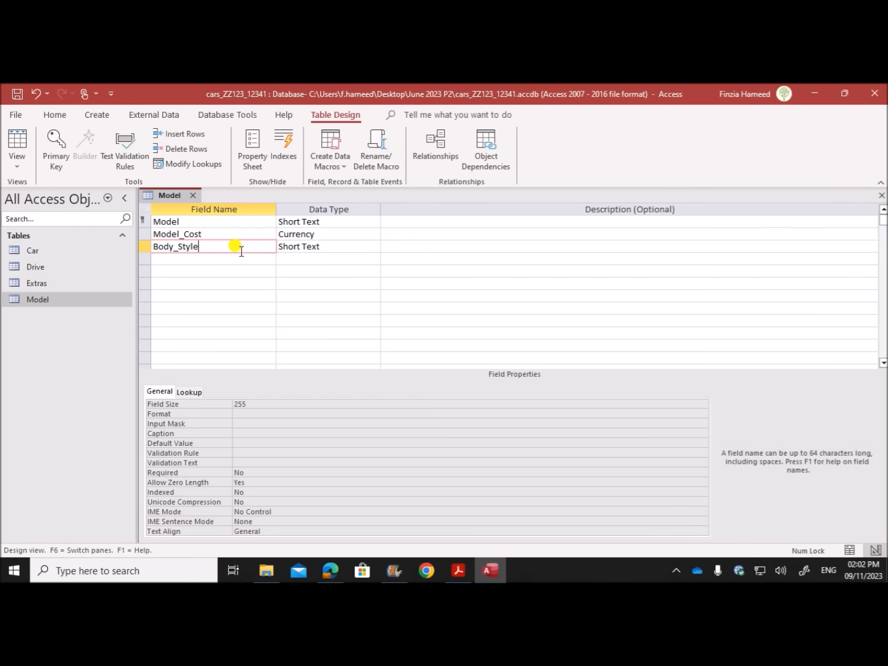
{"action": "left_click", "coordinate": [244, 417]}
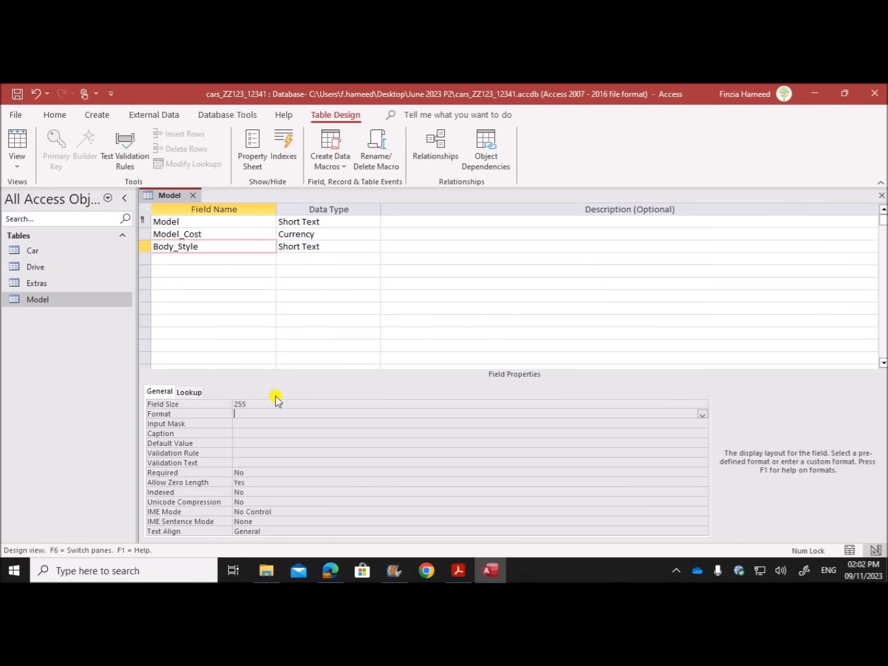
{"action": "left_click", "coordinate": [247, 404]}
{"action": "left_click", "coordinate": [185, 400]}
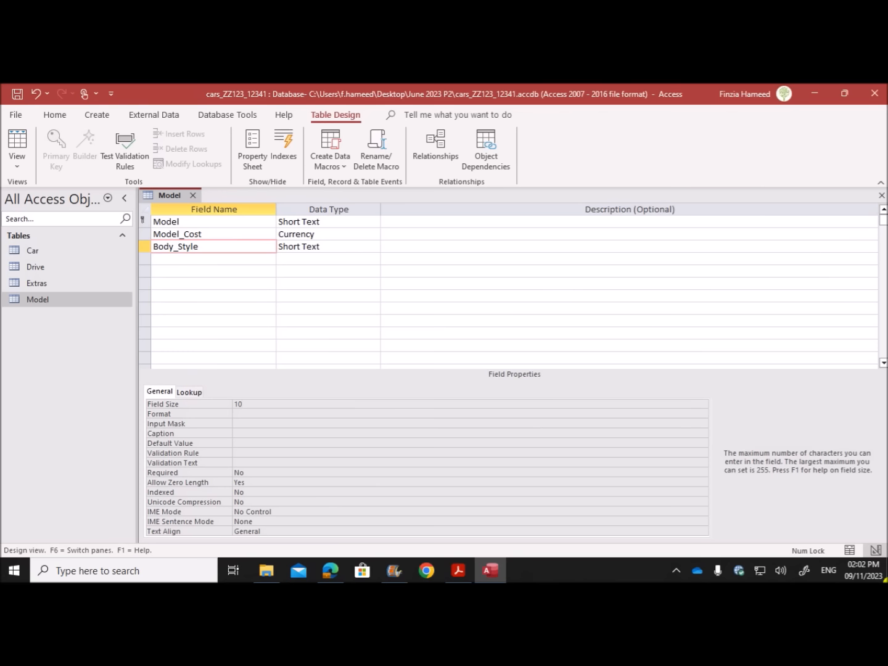
Save the Model table design, accepting the data rule test and the shortened field sizes.
{"action": "right_click", "coordinate": [164, 202]}
{"action": "left_click", "coordinate": [194, 206]}
{"action": "left_click", "coordinate": [411, 369]}
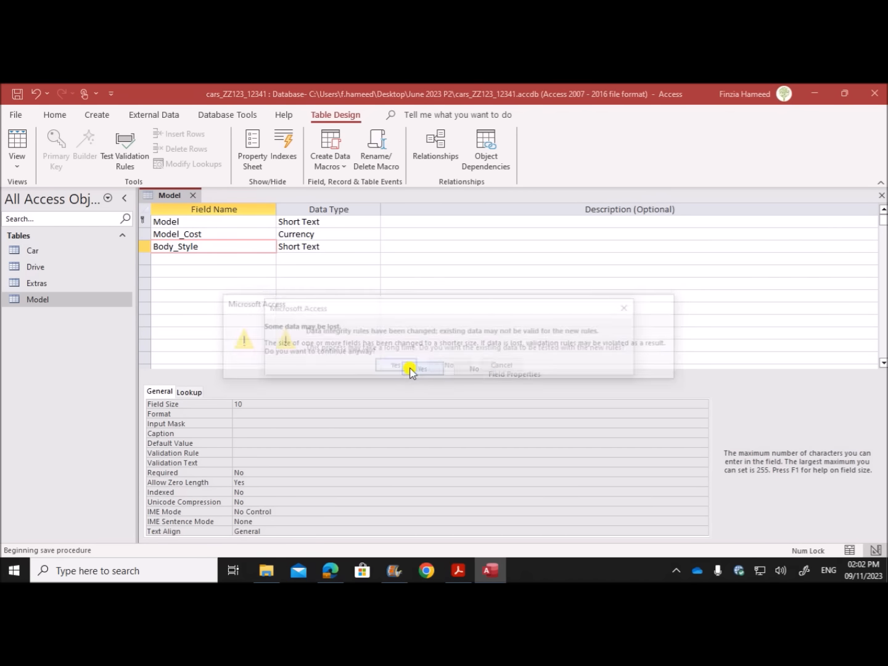
{"action": "left_click", "coordinate": [399, 364]}
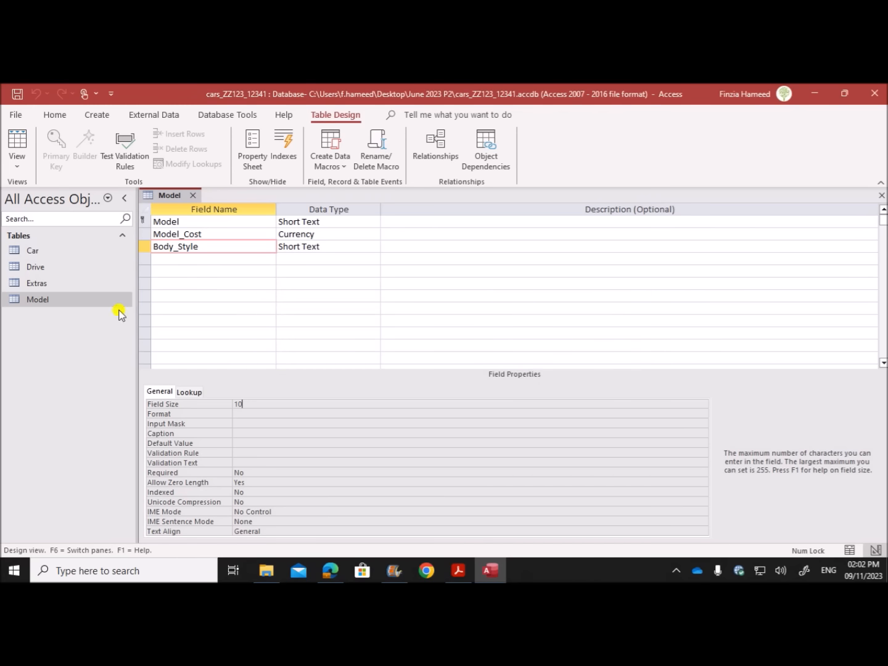
View the Model table's records in Datasheet View and close the table.
{"action": "double_click", "coordinate": [78, 300]}
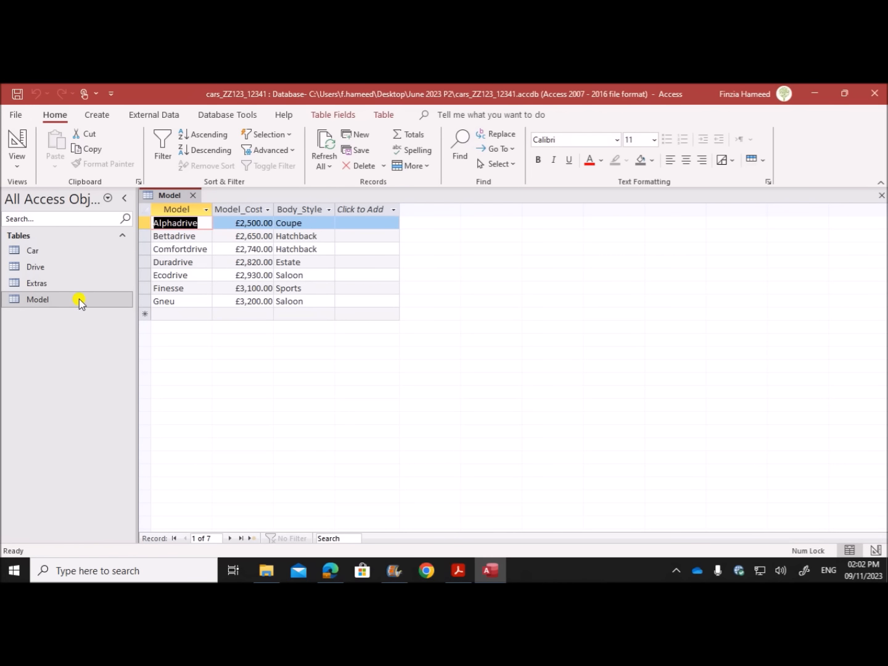
{"action": "right_click", "coordinate": [167, 195]}
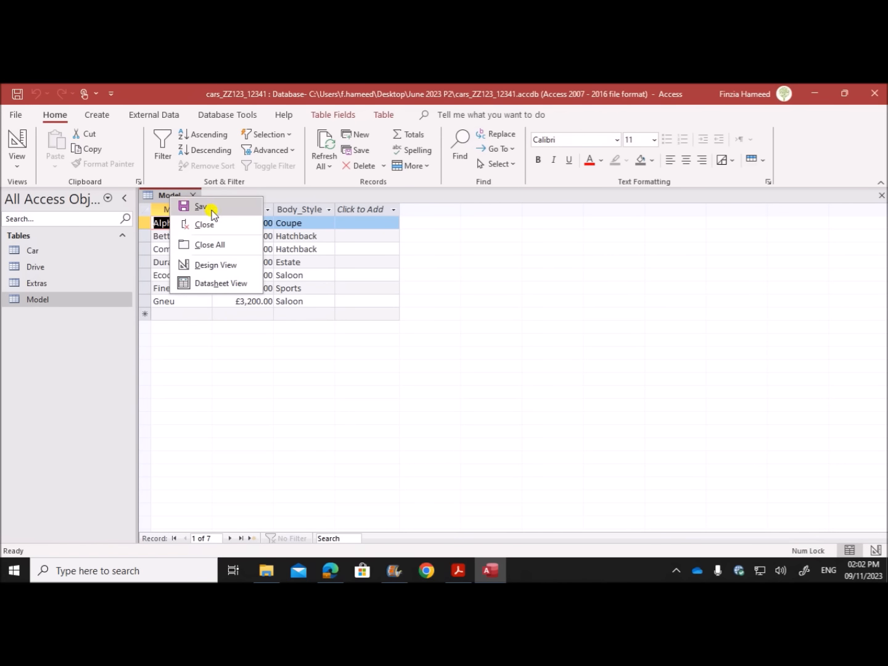
{"action": "left_click", "coordinate": [214, 223]}
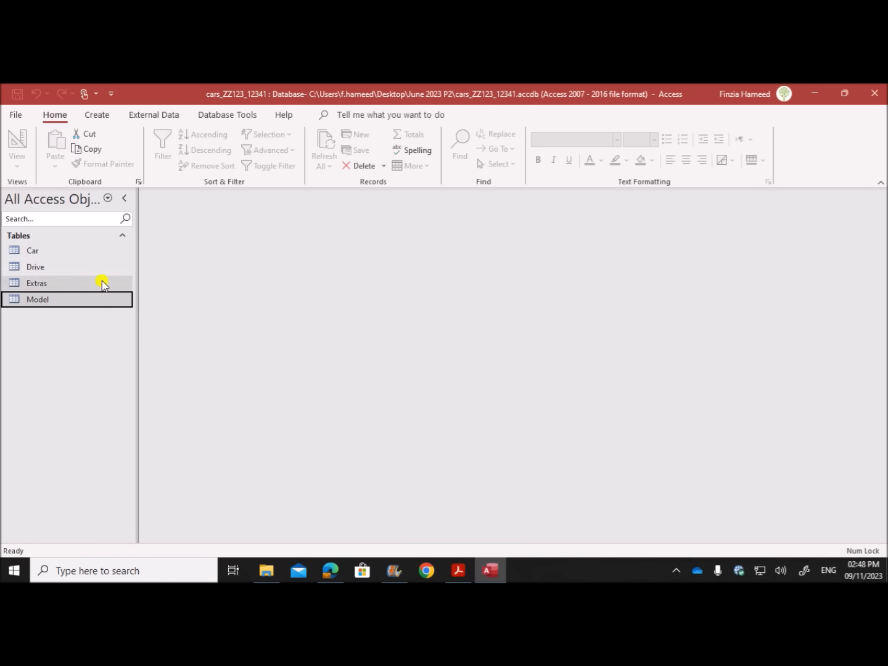
Start a text file import using the Paint file from the June 2023 P2 folder.
{"action": "left_click", "coordinate": [150, 115]}
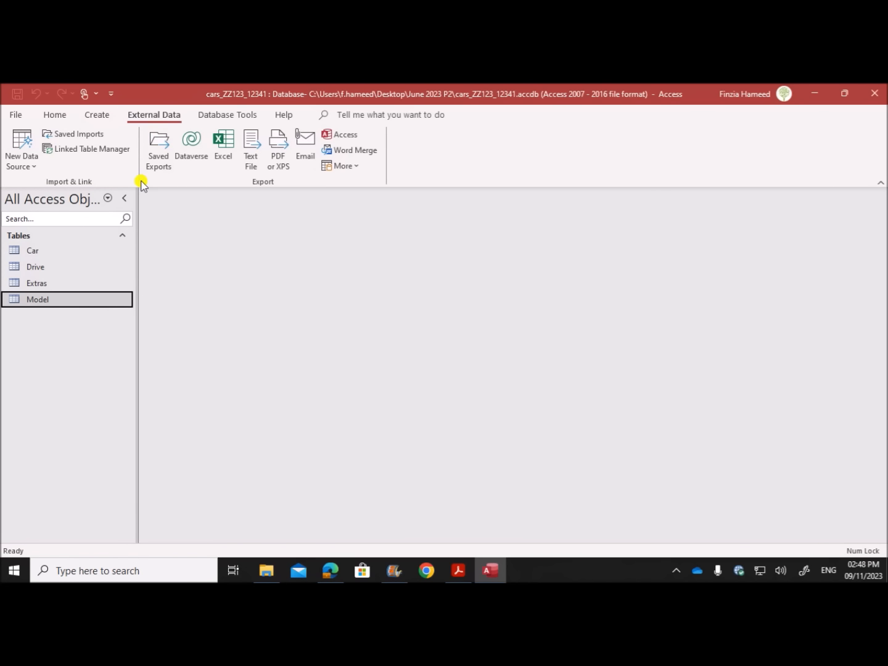
{"action": "left_click", "coordinate": [28, 165]}
{"action": "mouse_move", "coordinate": [108, 191]}
{"action": "left_click", "coordinate": [186, 270]}
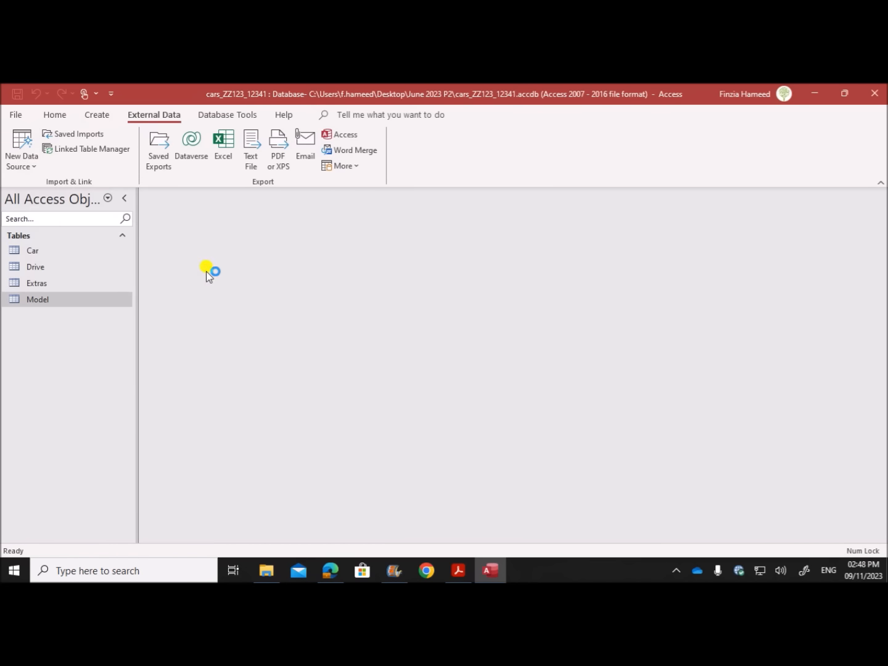
{"action": "left_click", "coordinate": [646, 232]}
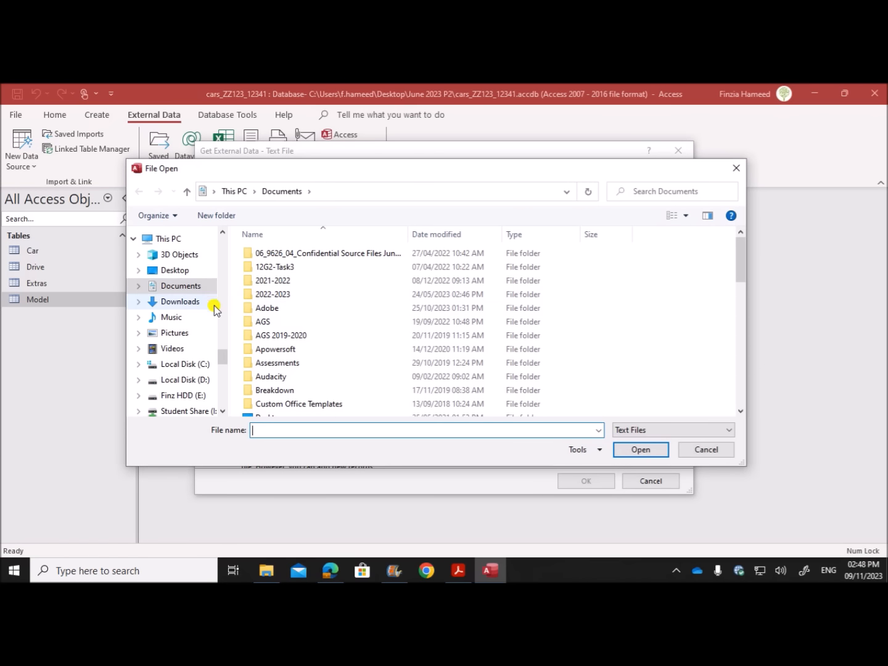
{"action": "scroll", "coordinate": [219, 352], "scroll_direction": "down", "scroll_amount": 2}
{"action": "left_click_drag", "start_coordinate": [222, 363], "coordinate": [233, 241]}
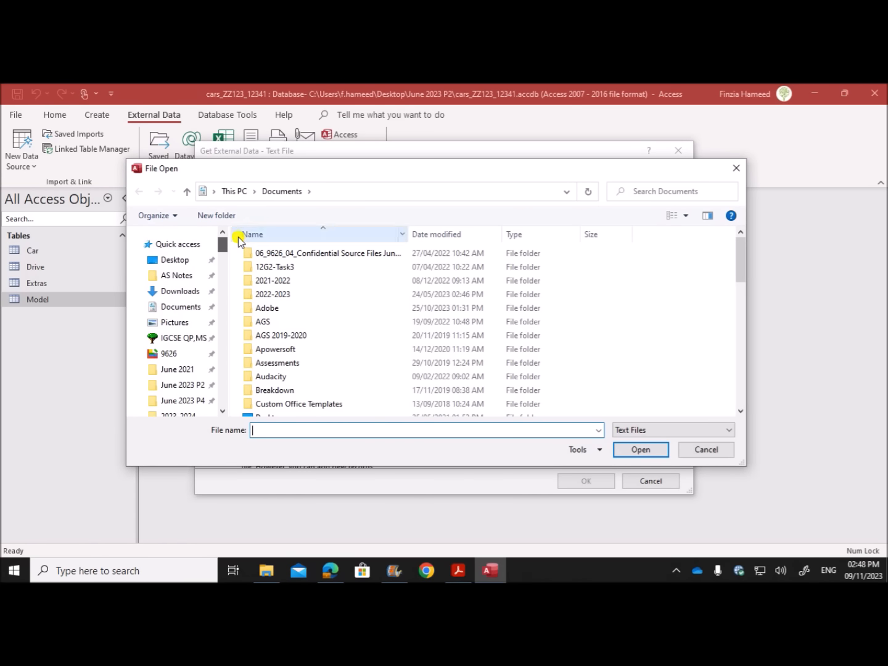
{"action": "left_click", "coordinate": [196, 385]}
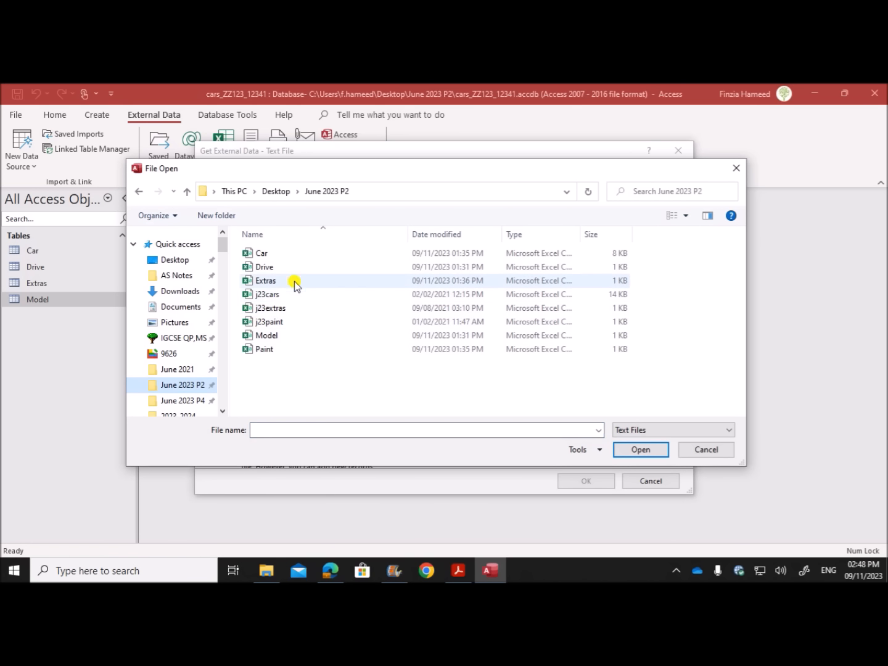
{"action": "double_click", "coordinate": [275, 350]}
{"action": "left_click", "coordinate": [584, 481]}
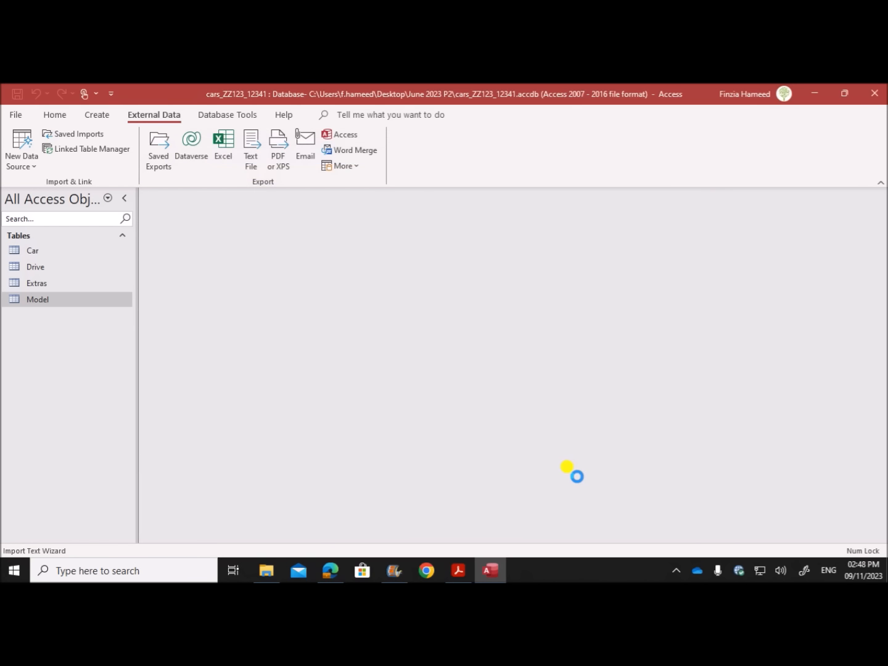
Import the text as comma-delimited with the first row as field names, and choose P_Code as the primary key.
{"action": "left_click", "coordinate": [577, 453]}
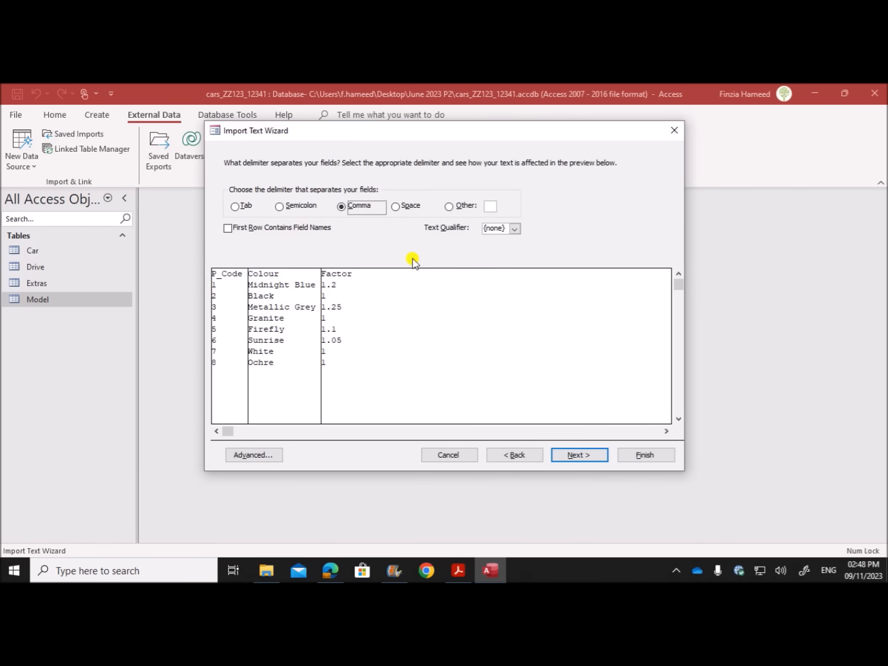
{"action": "left_click", "coordinate": [266, 230]}
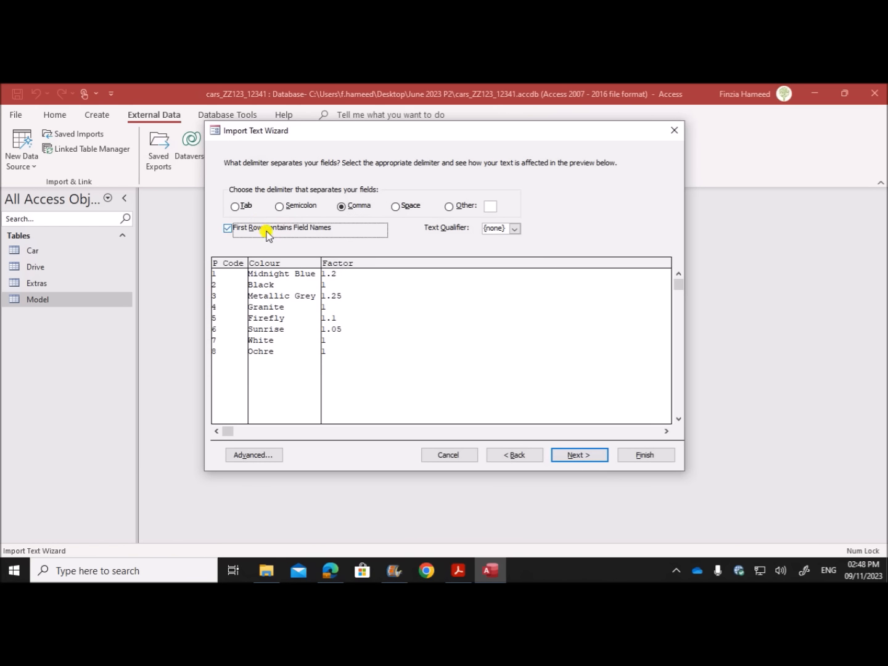
{"action": "left_click", "coordinate": [573, 456]}
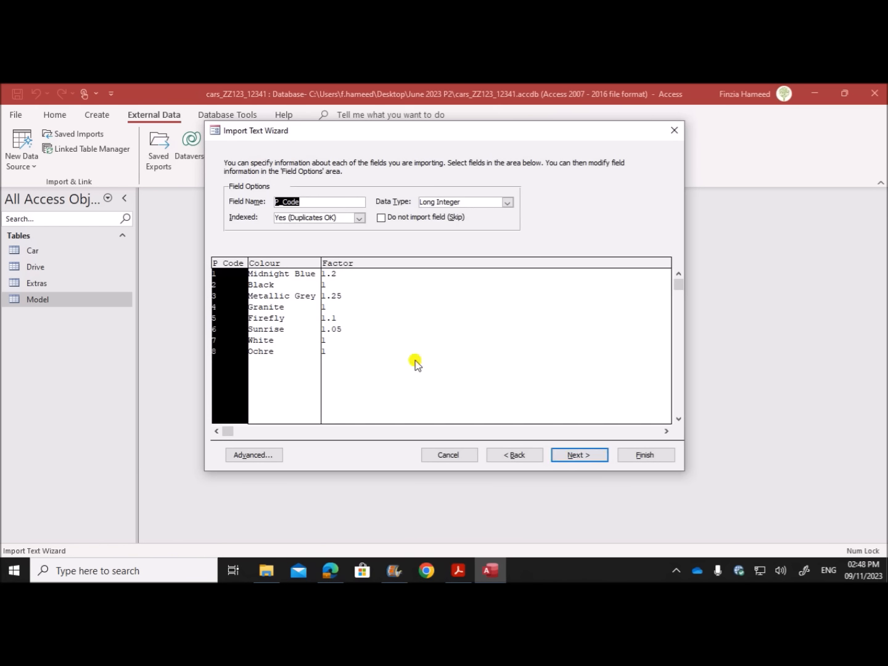
{"action": "left_click", "coordinate": [559, 452]}
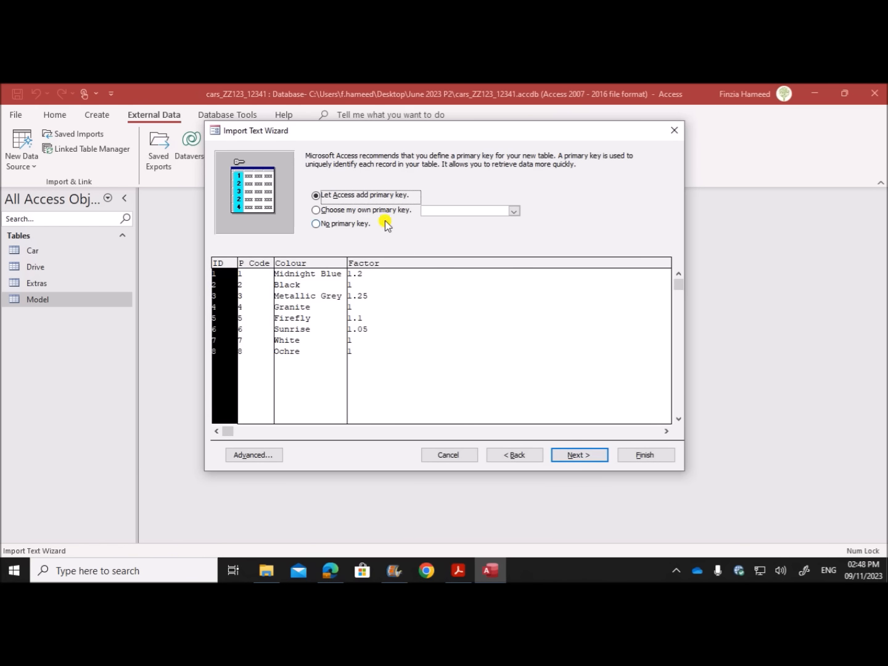
{"action": "left_click", "coordinate": [382, 211]}
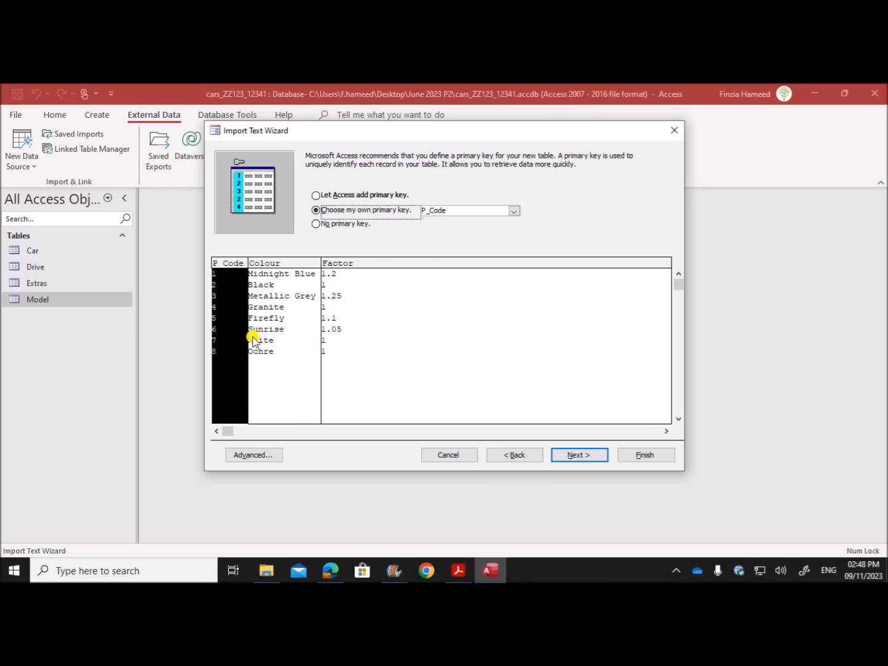
Check the data types of P_Code, Colour and Factor in the Paint import specification.
{"action": "left_click", "coordinate": [275, 458]}
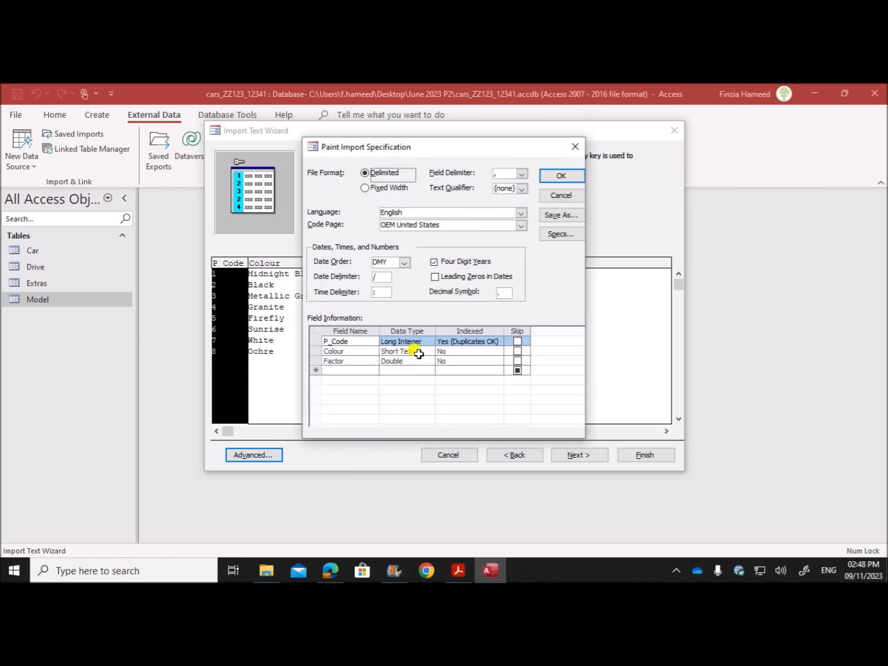
{"action": "left_click_drag", "start_coordinate": [448, 149], "coordinate": [591, 151]}
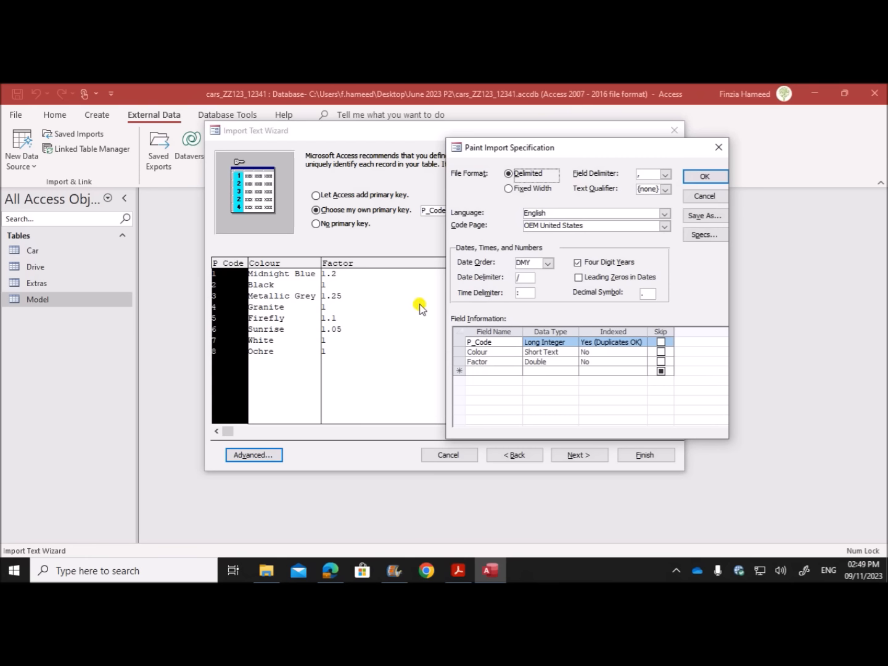
{"action": "left_click", "coordinate": [689, 176]}
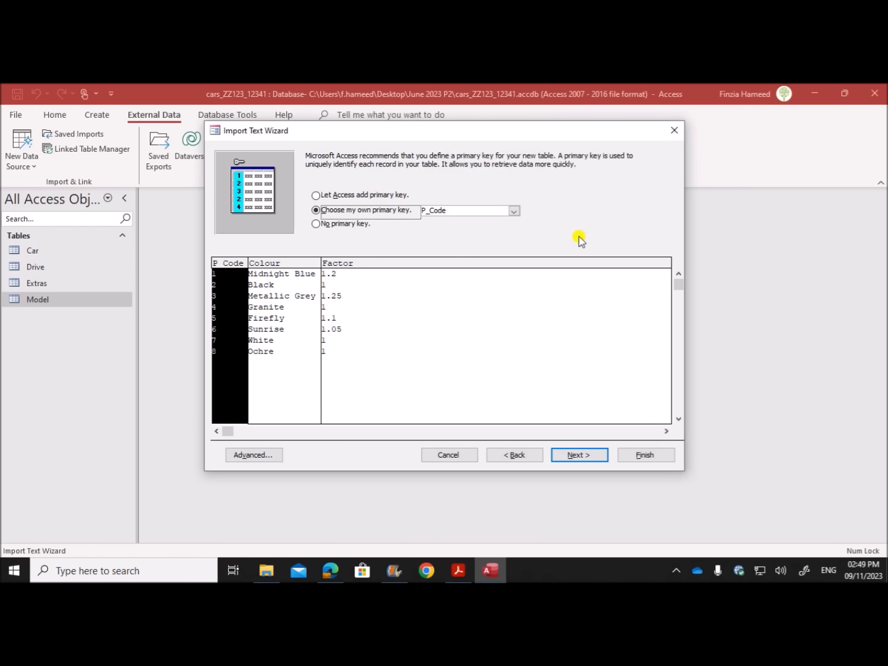
Complete the text import into the Paint table without saving the import steps.
{"action": "left_click", "coordinate": [578, 457]}
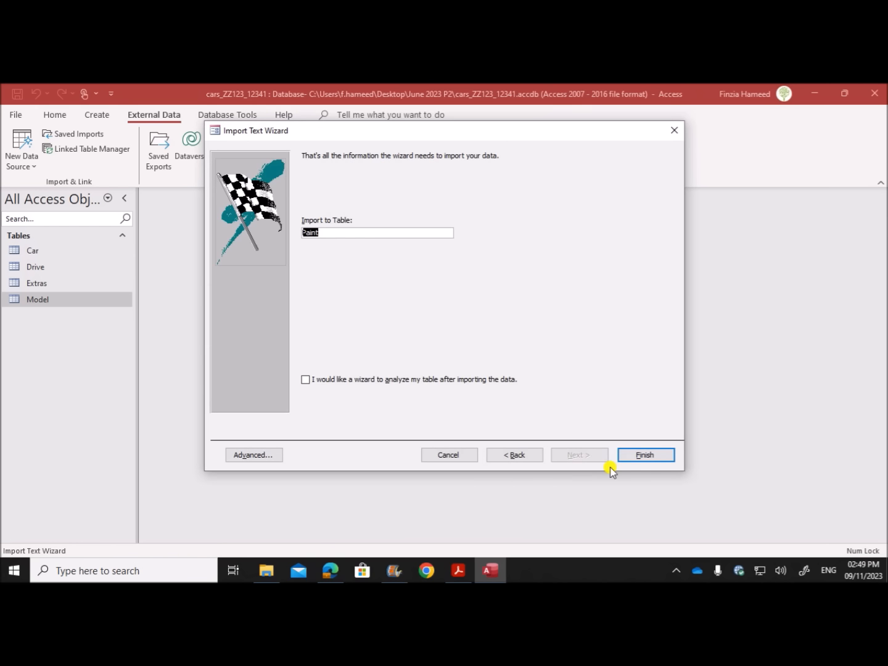
{"action": "left_click", "coordinate": [644, 454]}
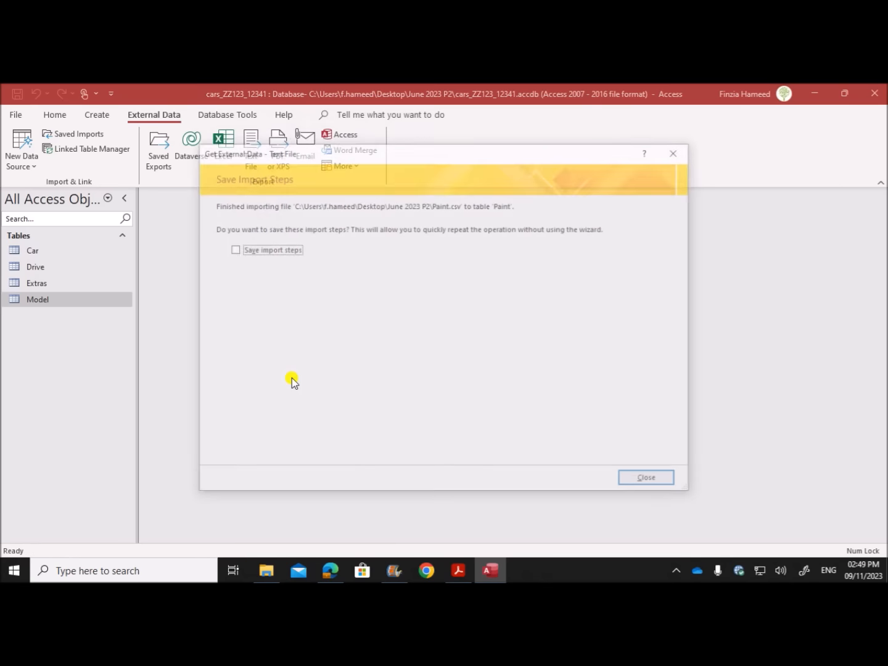
{"action": "left_click", "coordinate": [653, 483]}
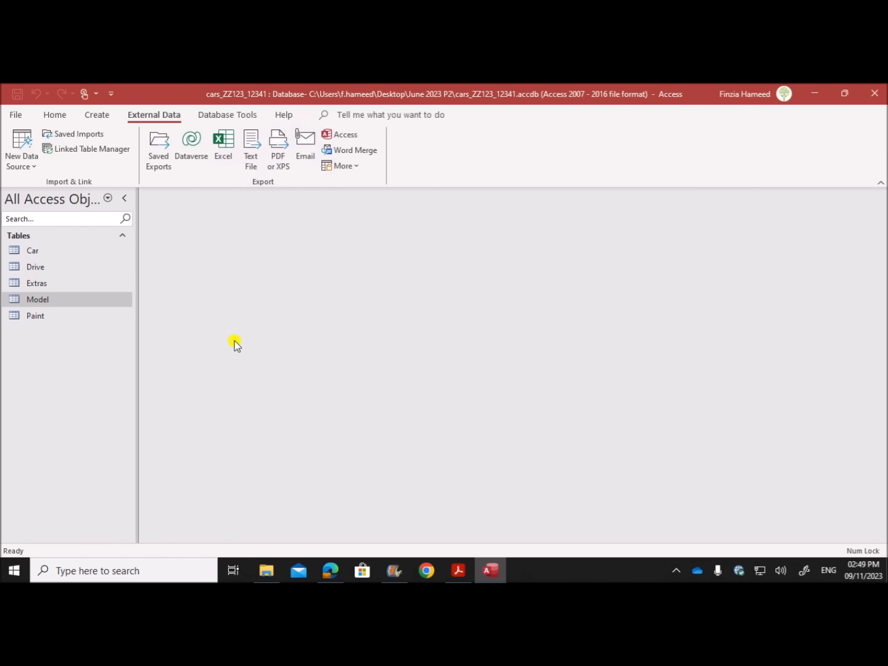
Open the Paint table in Design View to inspect its fields, and display its records in Datasheet View.
{"action": "left_click", "coordinate": [111, 321]}
{"action": "right_click", "coordinate": [111, 320]}
{"action": "mouse_move", "coordinate": [176, 343]}
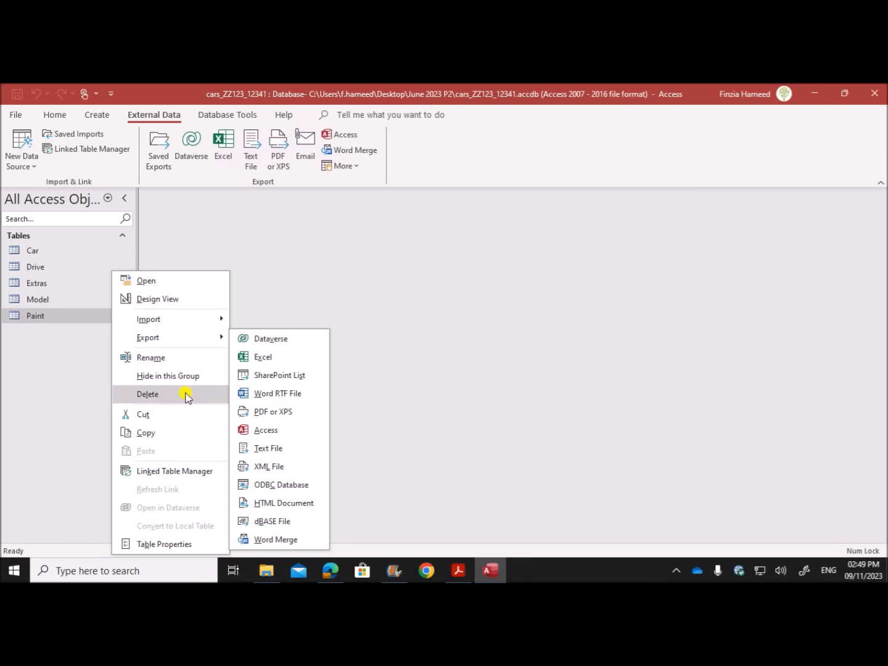
{"action": "left_click", "coordinate": [190, 303]}
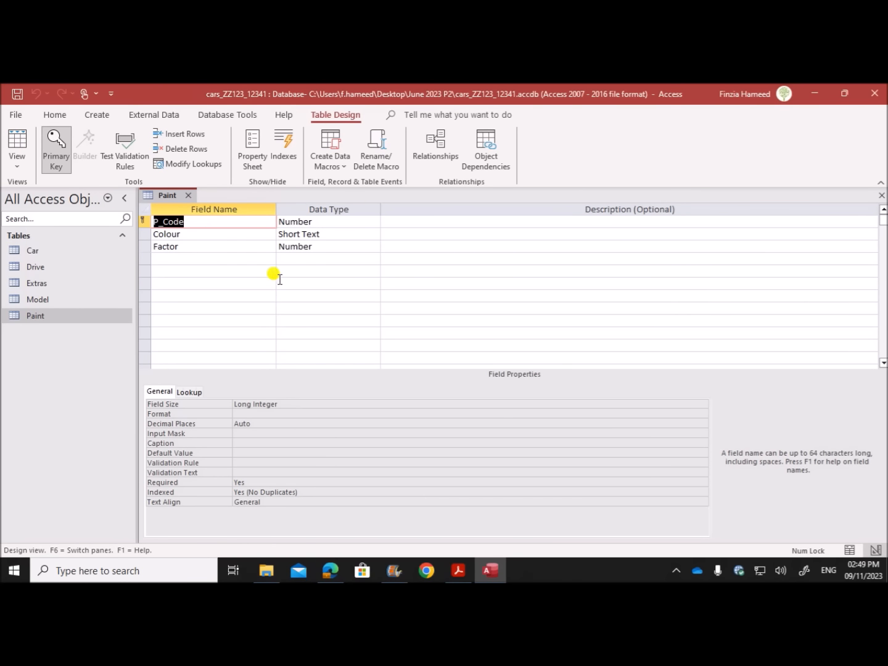
{"action": "double_click", "coordinate": [59, 315]}
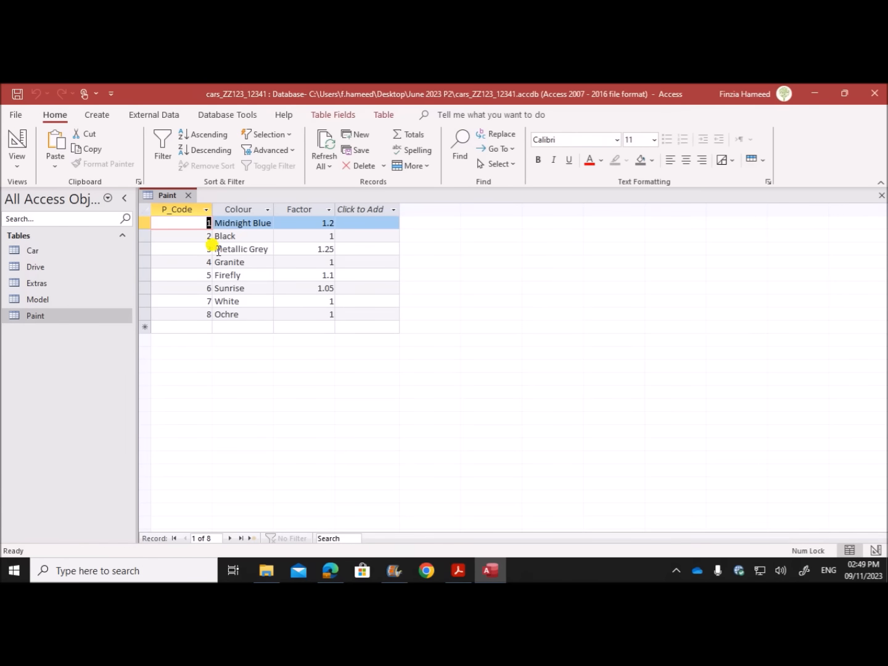
Switch the Paint table to Design View and set the Colour field's size to 20.
{"action": "right_click", "coordinate": [172, 201]}
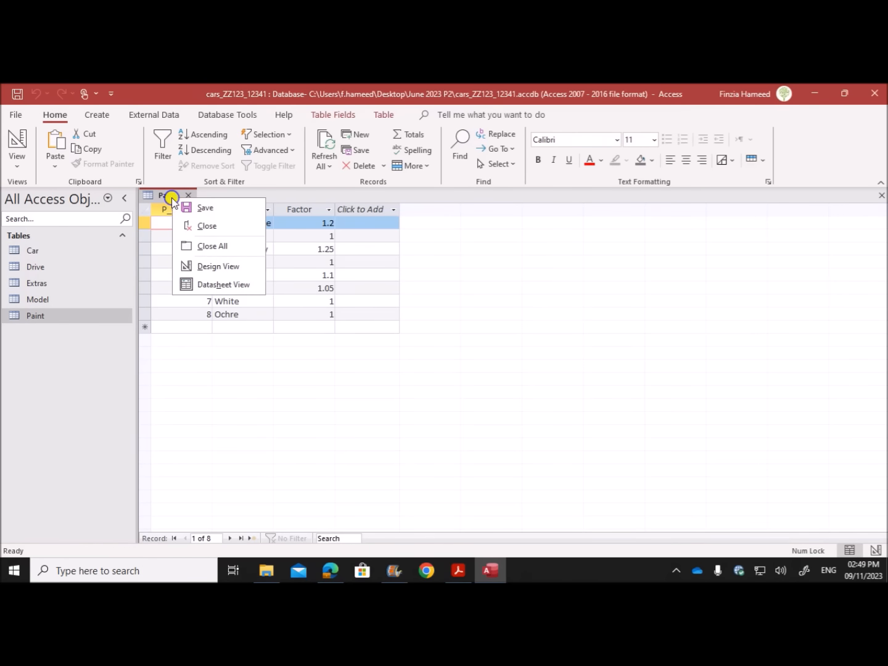
{"action": "left_click", "coordinate": [211, 266]}
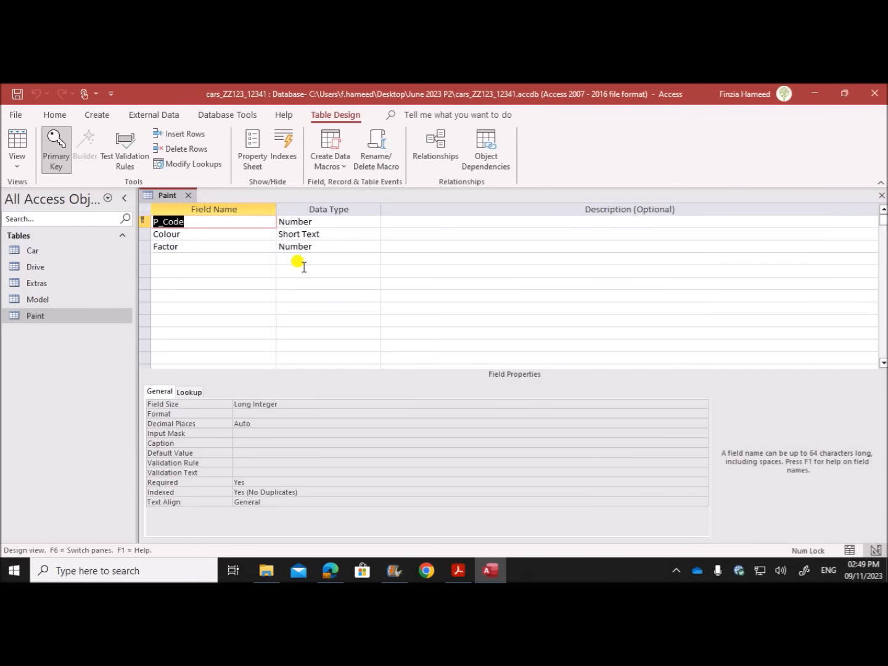
{"action": "left_click", "coordinate": [224, 235]}
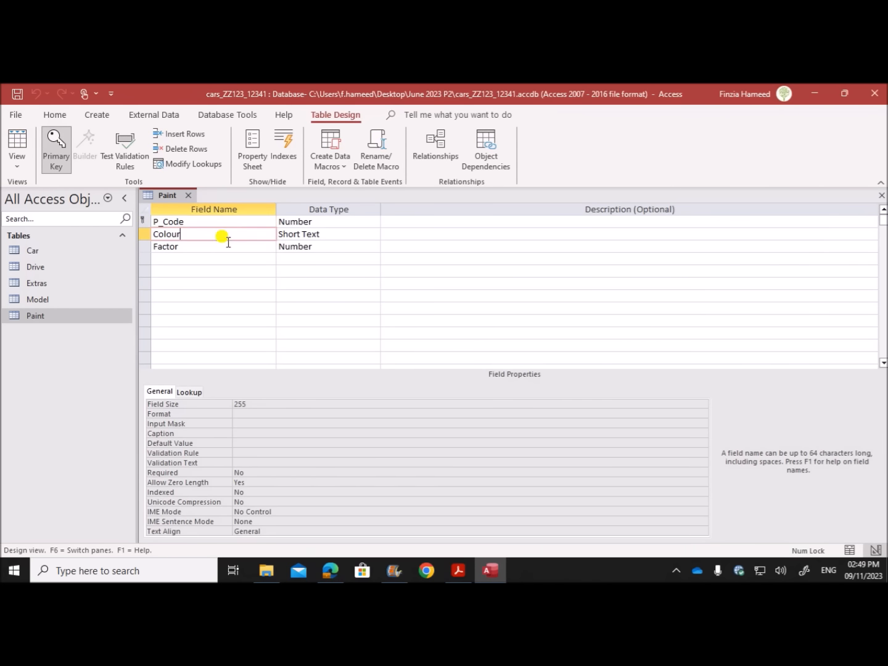
{"action": "double_click", "coordinate": [242, 405]}
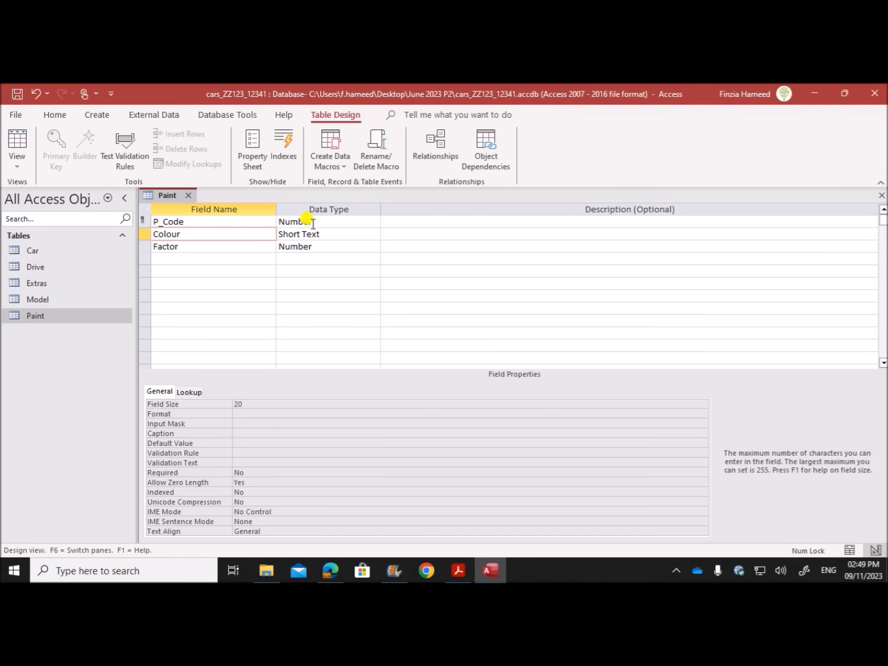
Start a Lookup Wizard on the Paint table's P_Code field using values typed in by hand.
{"action": "left_click", "coordinate": [250, 222]}
{"action": "left_click", "coordinate": [343, 222]}
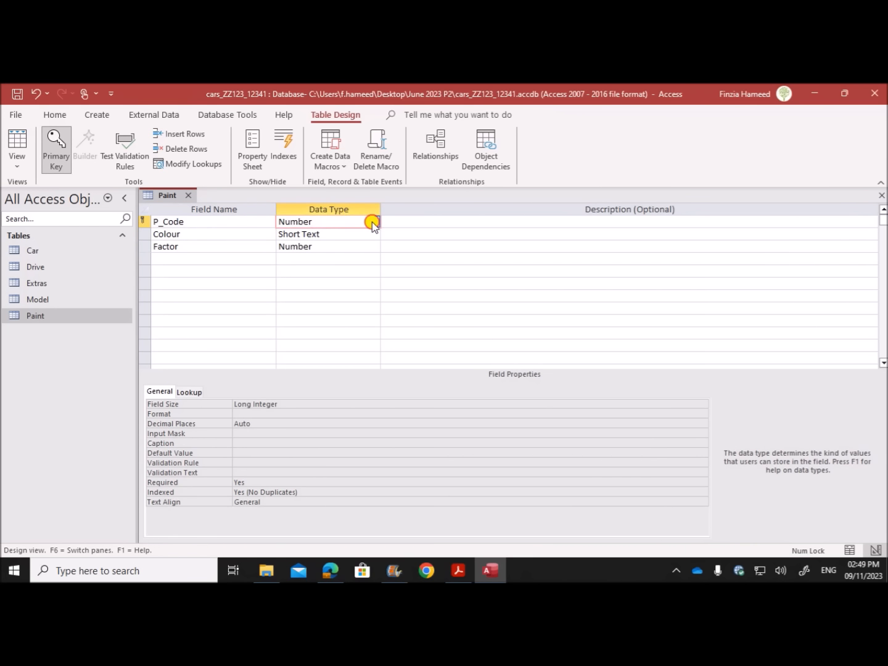
{"action": "left_click", "coordinate": [372, 223]}
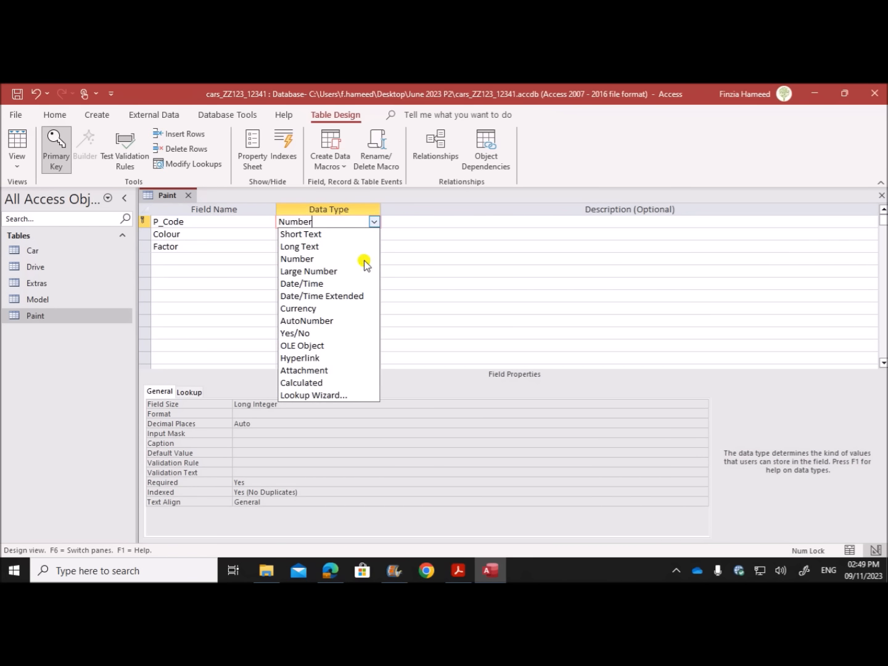
{"action": "left_click", "coordinate": [331, 395]}
{"action": "left_click", "coordinate": [432, 260]}
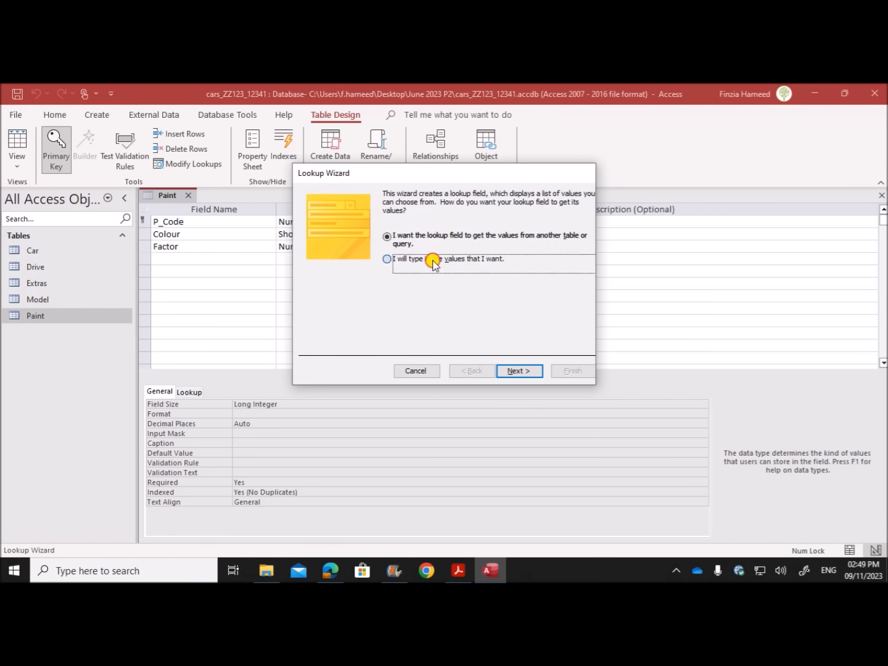
{"action": "left_click", "coordinate": [514, 370]}
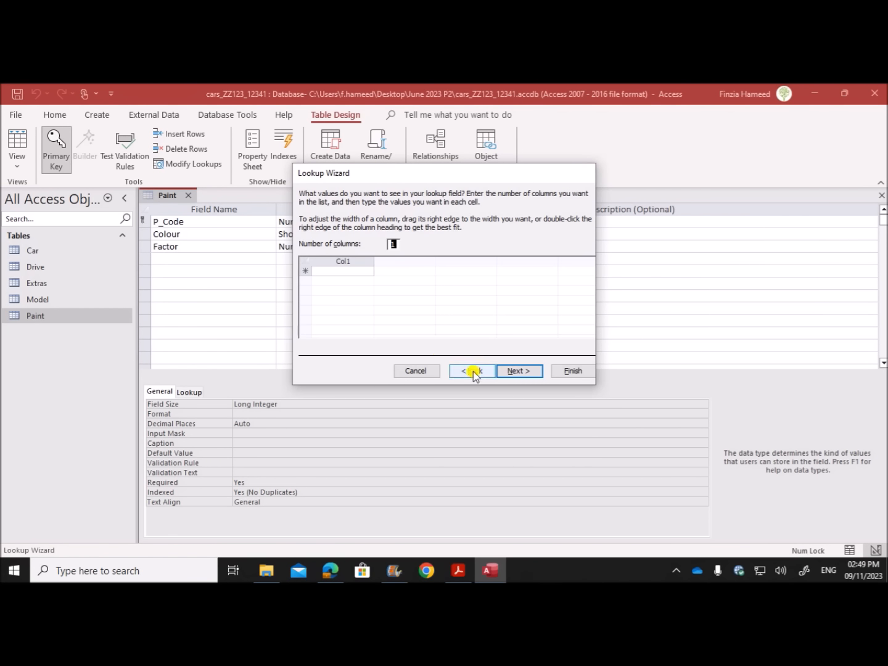
Enter the values 1, 2, 3, 4, 5, 6, 7 and 8 in the single lookup column for P_Code.
{"action": "left_click", "coordinate": [342, 272]}
{"action": "type", "text": "1"}
{"action": "left_click", "coordinate": [340, 282]}
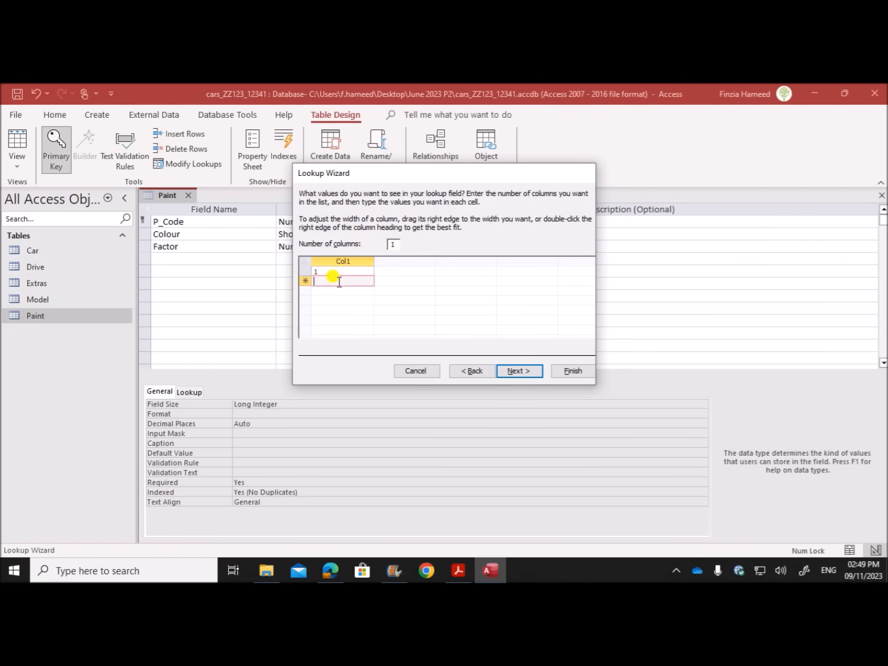
{"action": "type", "text": "2"}
{"action": "left_click", "coordinate": [339, 291]}
{"action": "type", "text": "3"}
{"action": "left_click", "coordinate": [344, 300]}
{"action": "type", "text": "4"}
{"action": "left_click", "coordinate": [345, 310]}
{"action": "type", "text": "5"}
{"action": "left_click", "coordinate": [348, 319]}
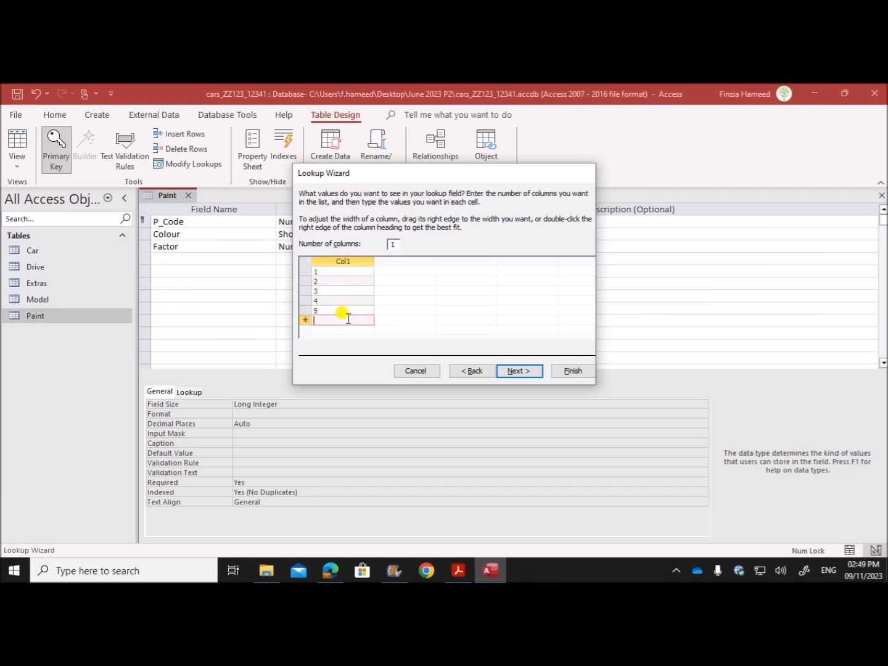
{"action": "type", "text": "6"}
{"action": "left_click", "coordinate": [346, 329]}
{"action": "type", "text": "7"}
{"action": "left_click", "coordinate": [592, 331]}
{"action": "left_click", "coordinate": [367, 330]}
{"action": "type", "text": "8"}
Keep P_Code as the lookup label, limit entries to the list and finish the wizard.
{"action": "left_click", "coordinate": [528, 371]}
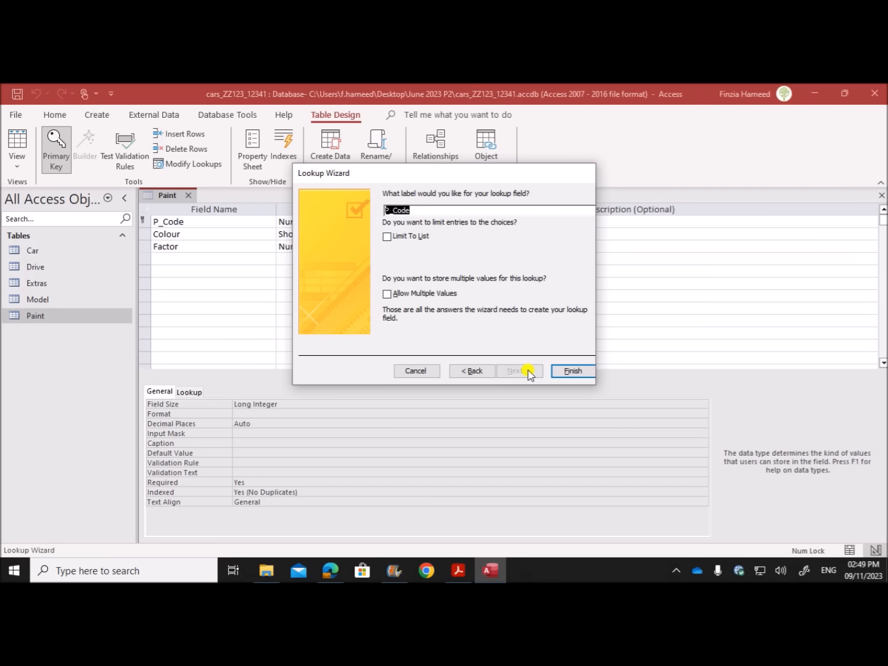
{"action": "left_click", "coordinate": [409, 237]}
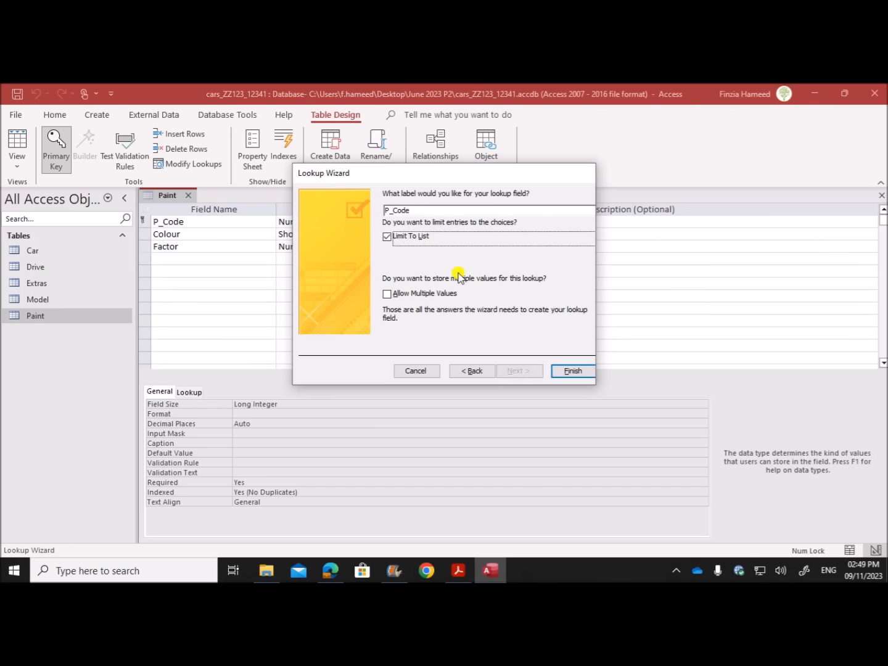
{"action": "left_click", "coordinate": [572, 371]}
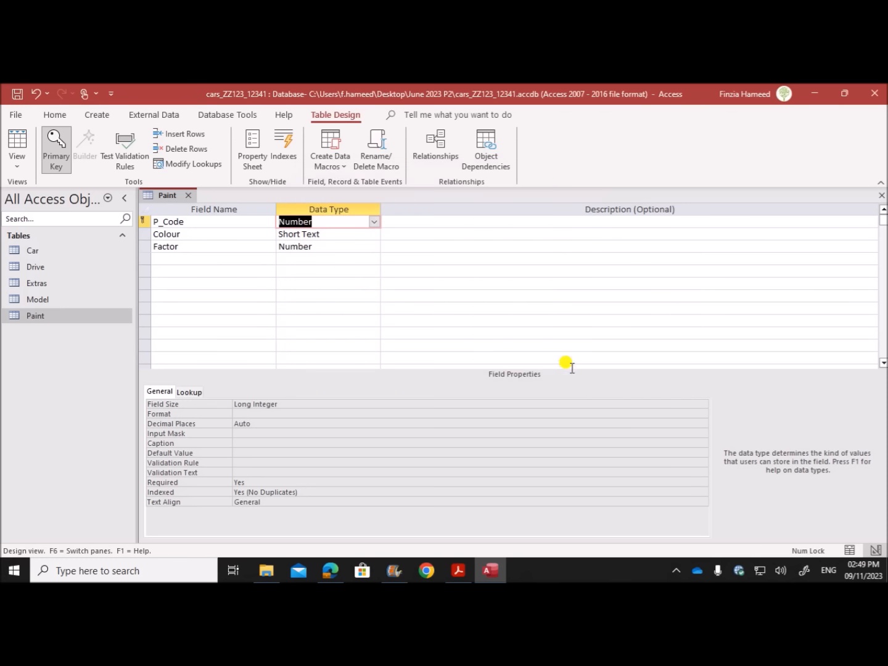
Save the Paint table's design, accepting the possible data loss from the shortened field size.
{"action": "right_click", "coordinate": [169, 197]}
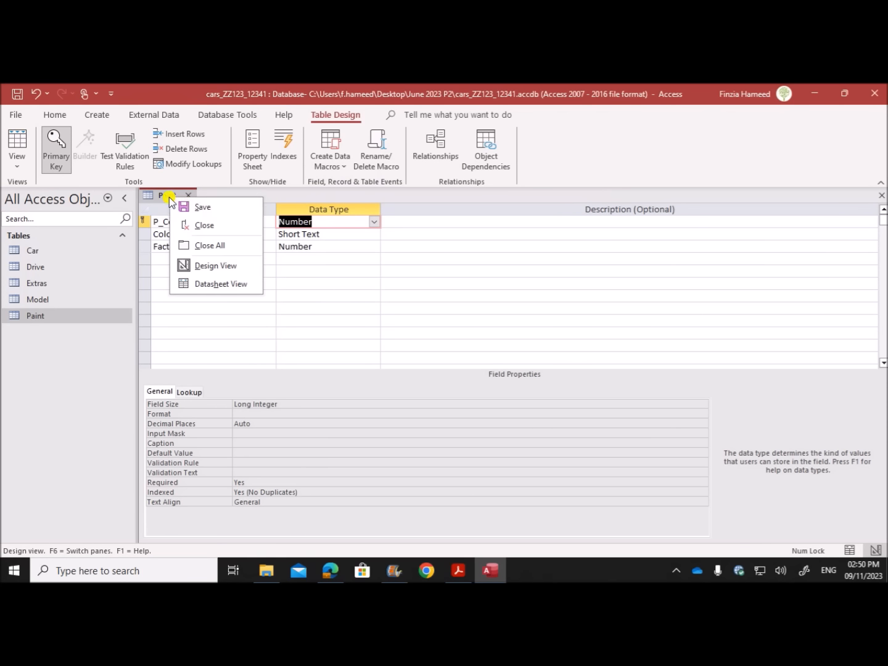
{"action": "left_click", "coordinate": [199, 206]}
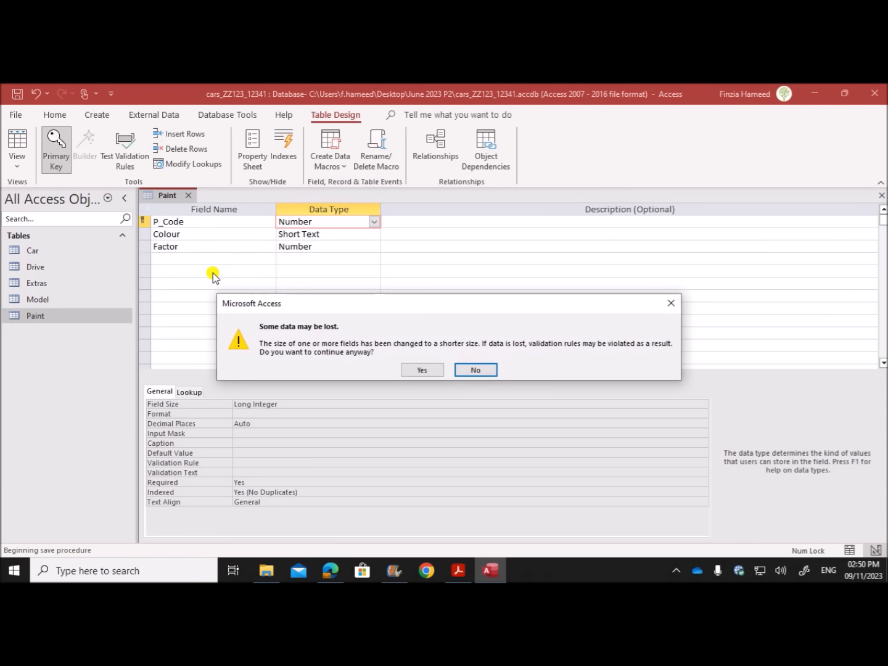
{"action": "left_click", "coordinate": [401, 369]}
Display the Paint table's records in Datasheet View to check them, and close the table.
{"action": "double_click", "coordinate": [67, 318]}
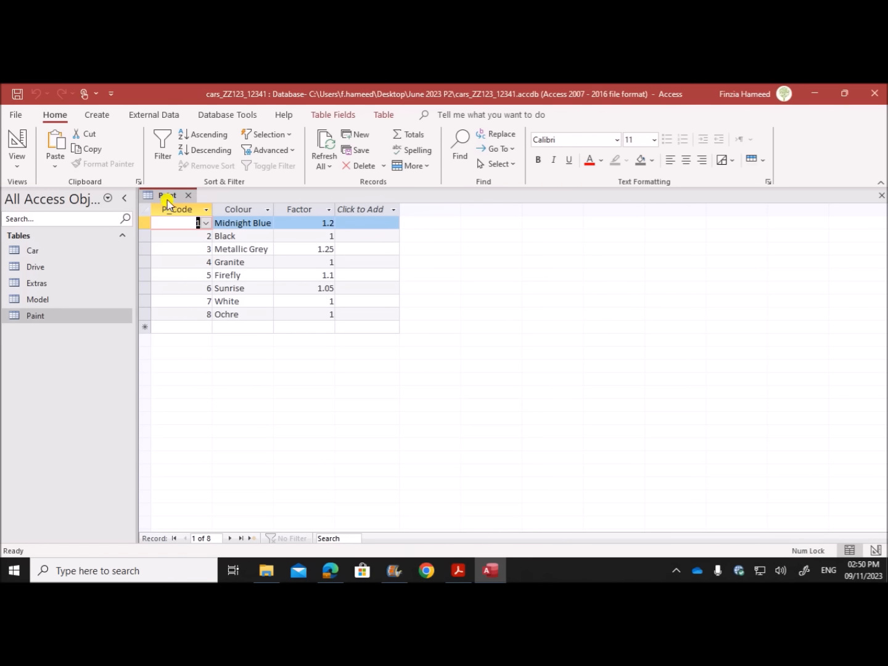
{"action": "right_click", "coordinate": [168, 198]}
{"action": "left_click", "coordinate": [204, 228]}
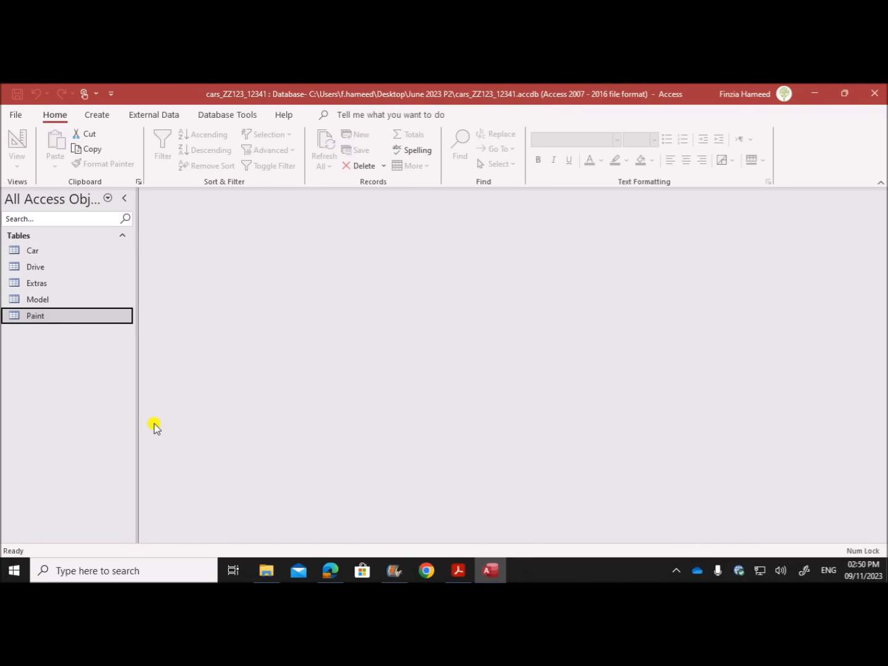
Switch to the question paper in Edge and review question 1's requirement for data types, field lengths and validation routines.
{"action": "left_click", "coordinate": [331, 569]}
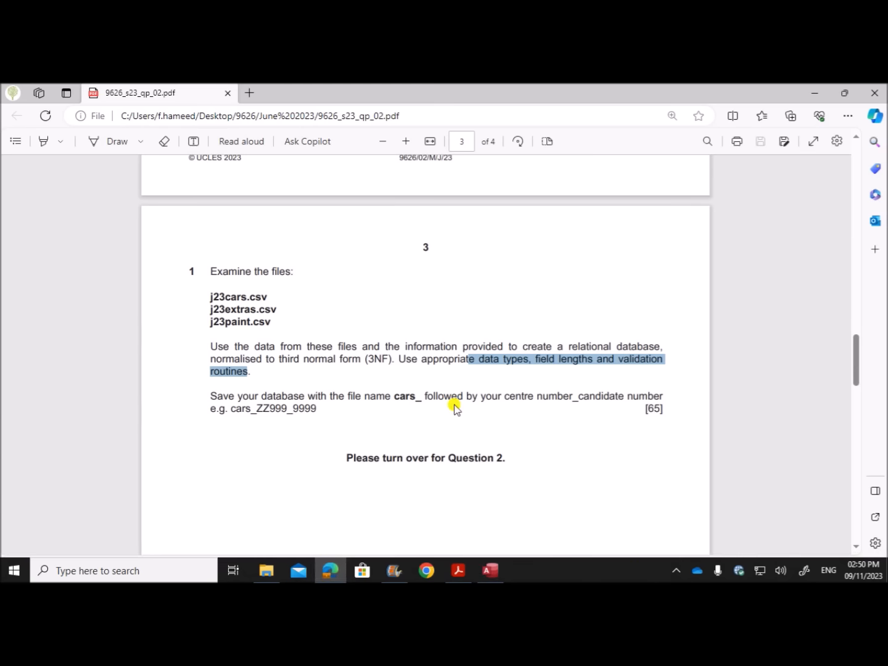
{"action": "left_click", "coordinate": [490, 380]}
{"action": "left_click_drag", "start_coordinate": [478, 359], "coordinate": [256, 373]}
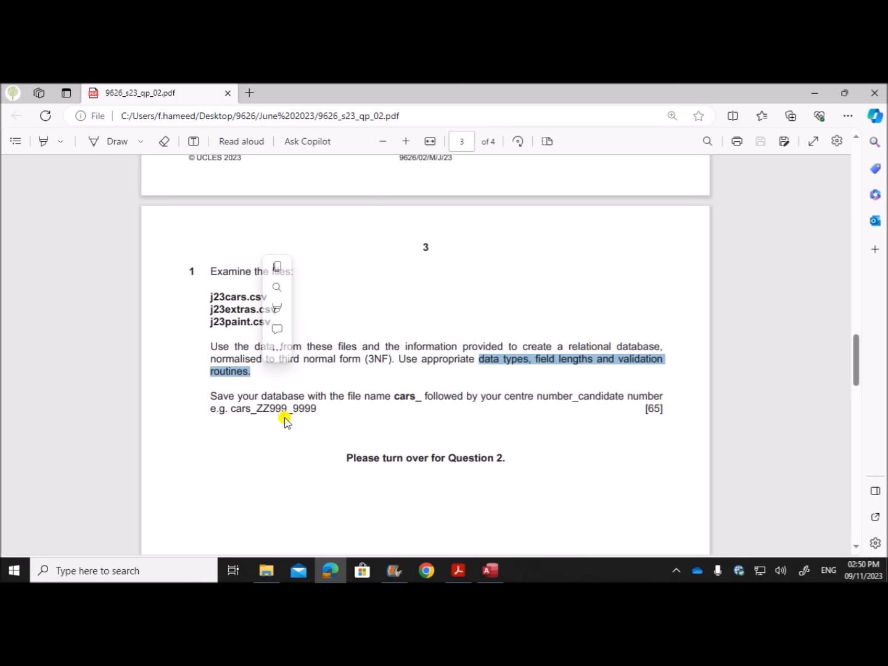
Return to Access, open the Relationships window and add the Car, Drive, Extras, Model and Paint tables.
{"action": "left_click", "coordinate": [491, 570]}
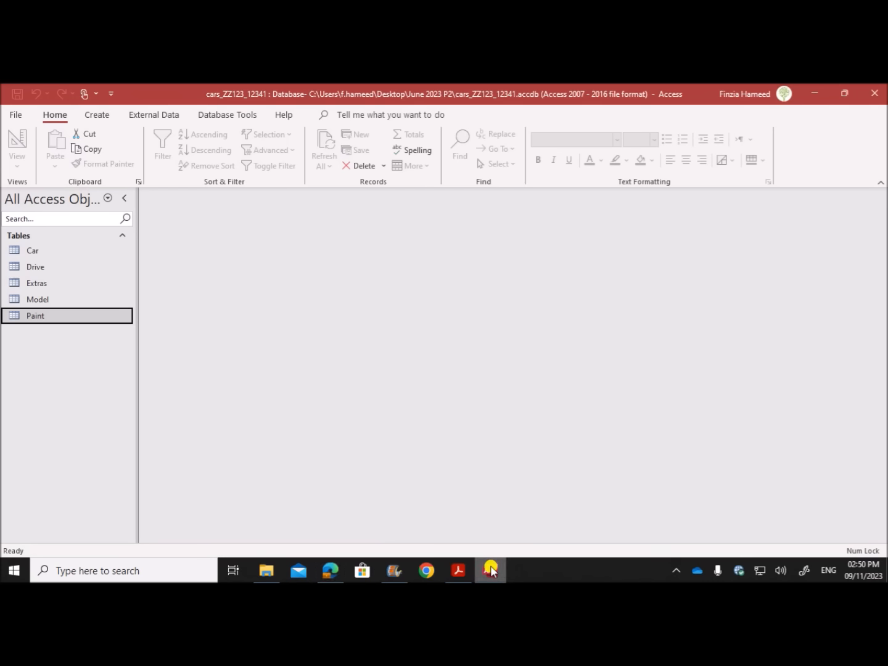
{"action": "left_click", "coordinate": [231, 117]}
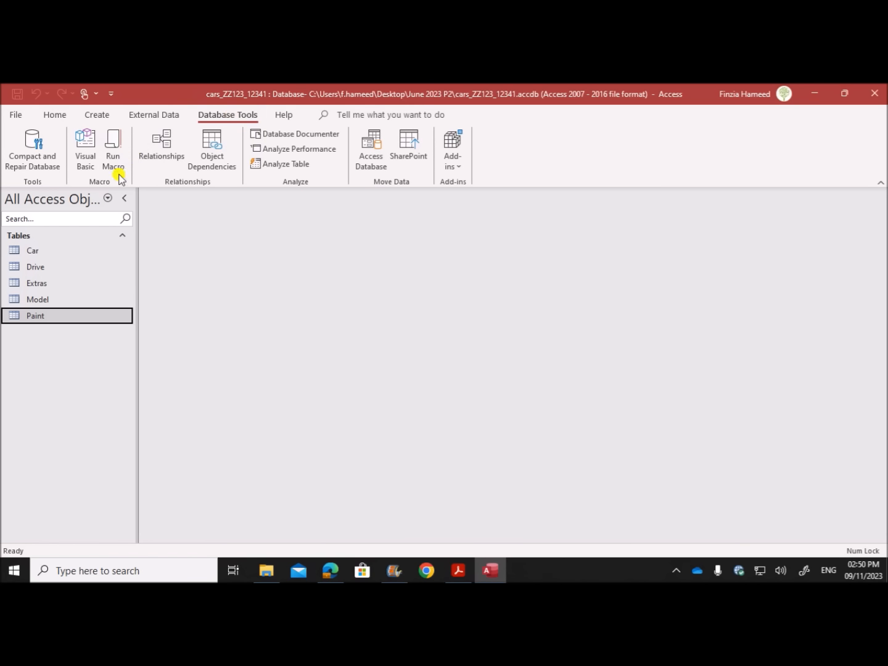
{"action": "left_click", "coordinate": [142, 163]}
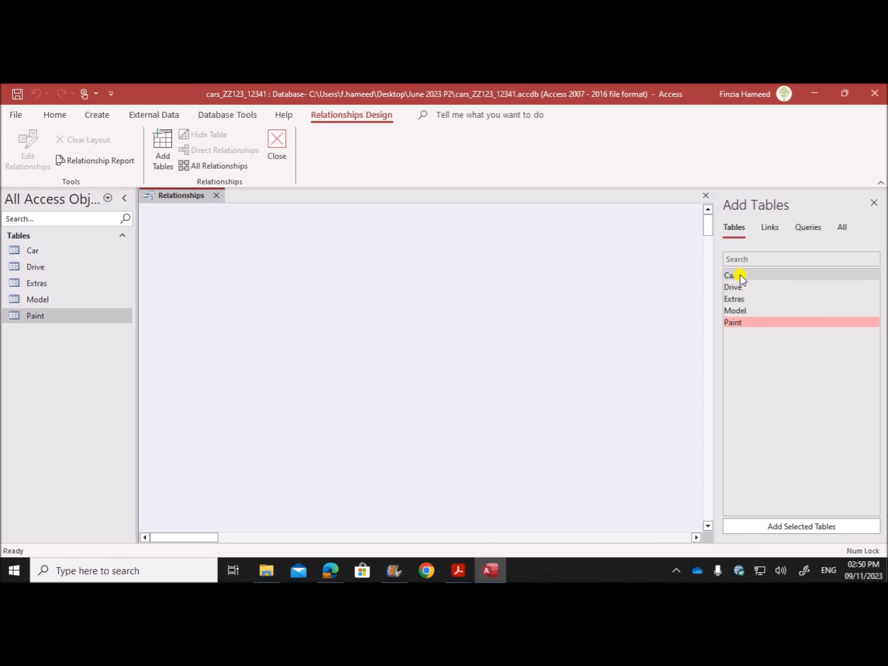
{"action": "left_click", "coordinate": [734, 275]}
{"action": "left_click", "coordinate": [742, 287]}
{"action": "left_click", "coordinate": [744, 299]}
{"action": "left_click", "coordinate": [745, 311]}
{"action": "left_click_drag", "start_coordinate": [747, 312], "coordinate": [422, 347]}
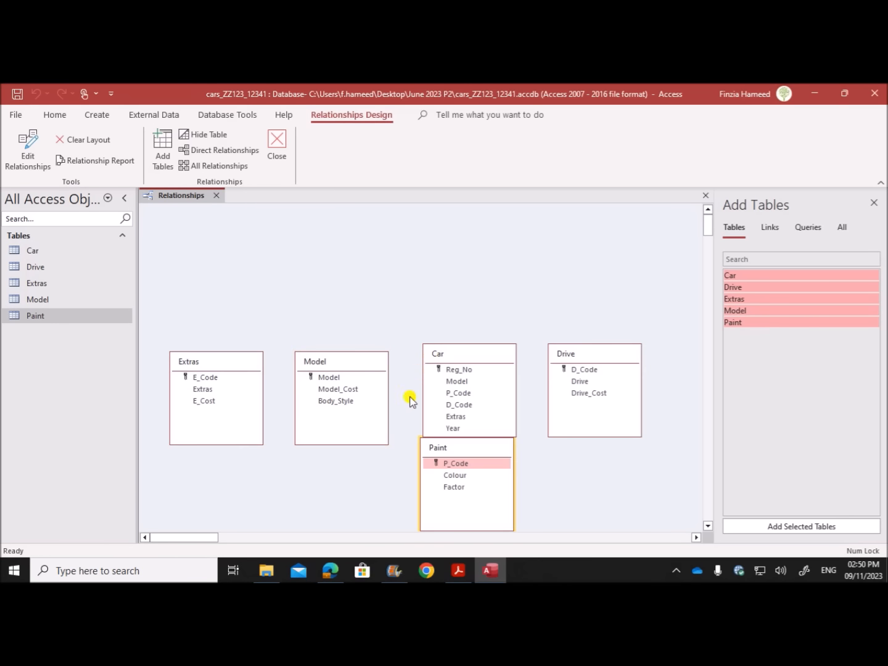
Reposition the Car, Model and Drive tables, and relate Model to Car on Model and Drive to Car on D_Code.
{"action": "left_click_drag", "start_coordinate": [455, 351], "coordinate": [439, 247]}
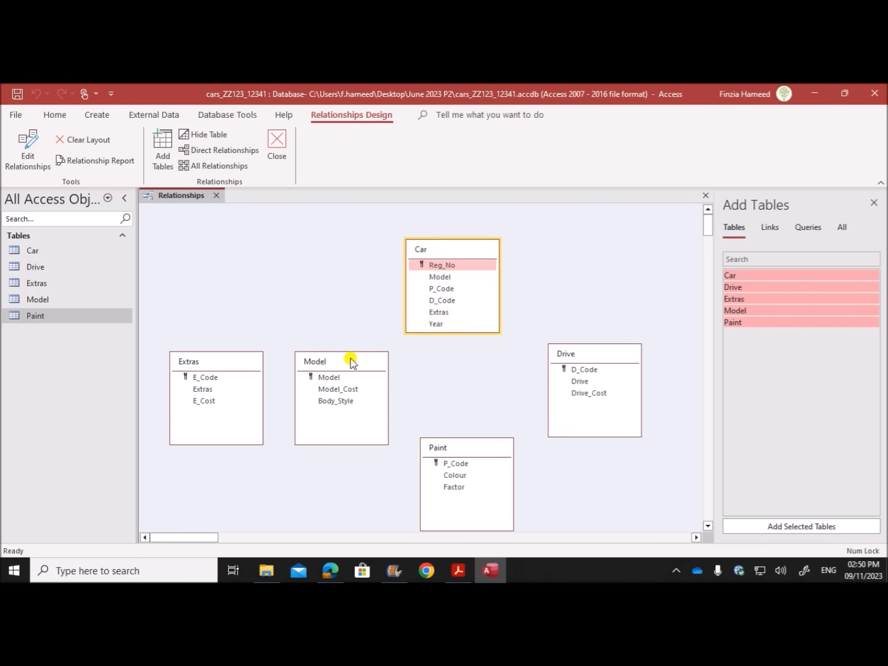
{"action": "left_click_drag", "start_coordinate": [341, 363], "coordinate": [316, 250]}
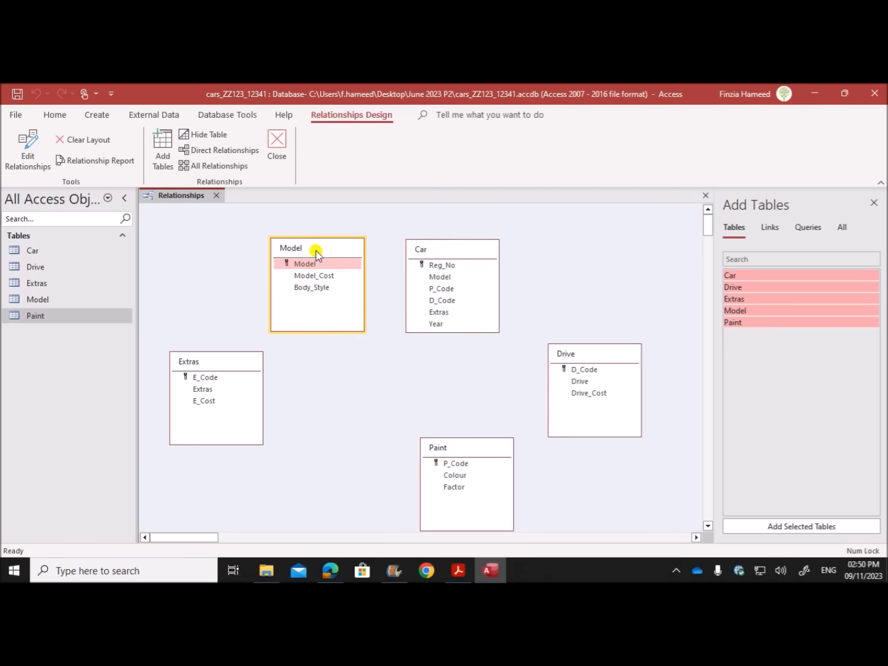
{"action": "left_click_drag", "start_coordinate": [317, 263], "coordinate": [435, 280]}
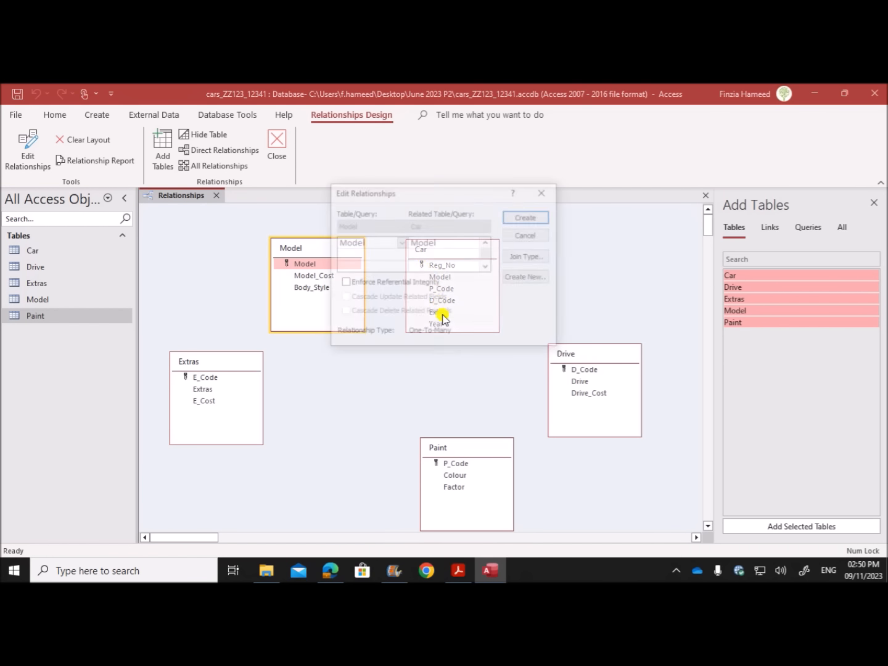
{"action": "left_click", "coordinate": [525, 219]}
{"action": "left_click_drag", "start_coordinate": [577, 352], "coordinate": [441, 301]}
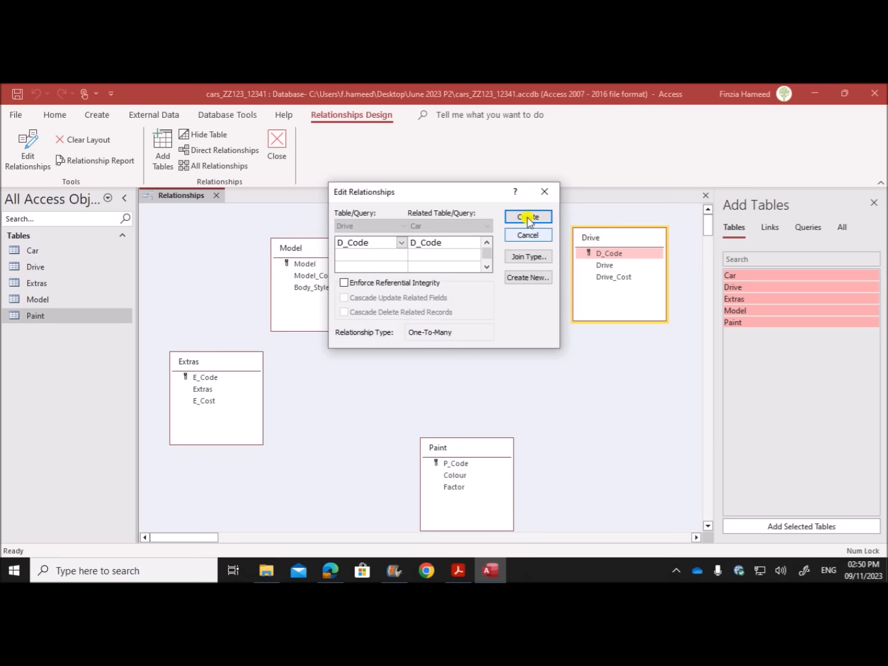
{"action": "left_click", "coordinate": [524, 219]}
Spread out the Paint, Model and Extras tables, enlarge Car, and relate E_Code in Extras to Extras in Car.
{"action": "left_click_drag", "start_coordinate": [472, 446], "coordinate": [591, 411]}
{"action": "left_click_drag", "start_coordinate": [472, 333], "coordinate": [453, 360]}
{"action": "left_click_drag", "start_coordinate": [306, 247], "coordinate": [271, 222]}
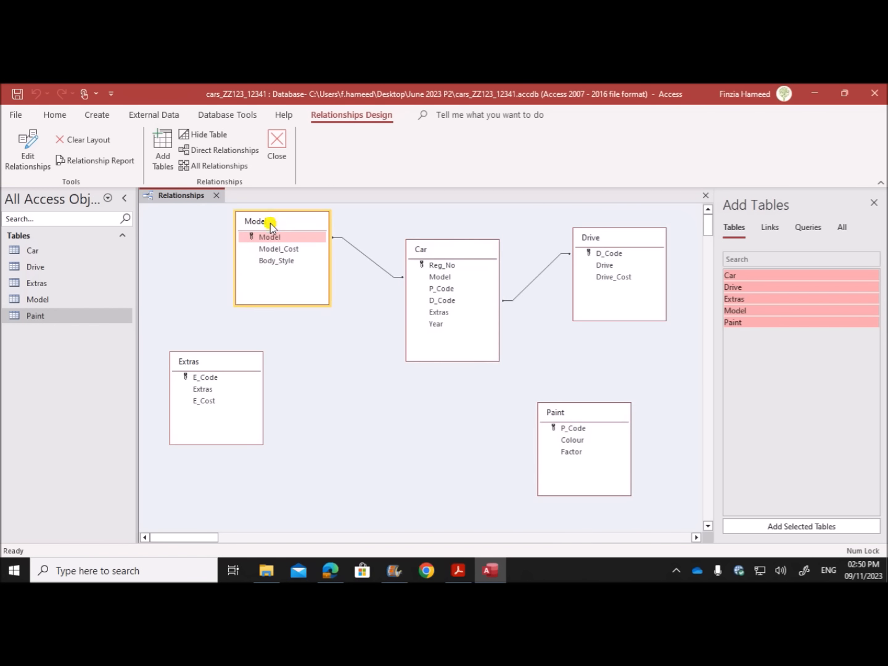
{"action": "left_click_drag", "start_coordinate": [233, 361], "coordinate": [434, 315]}
{"action": "left_click", "coordinate": [525, 218]}
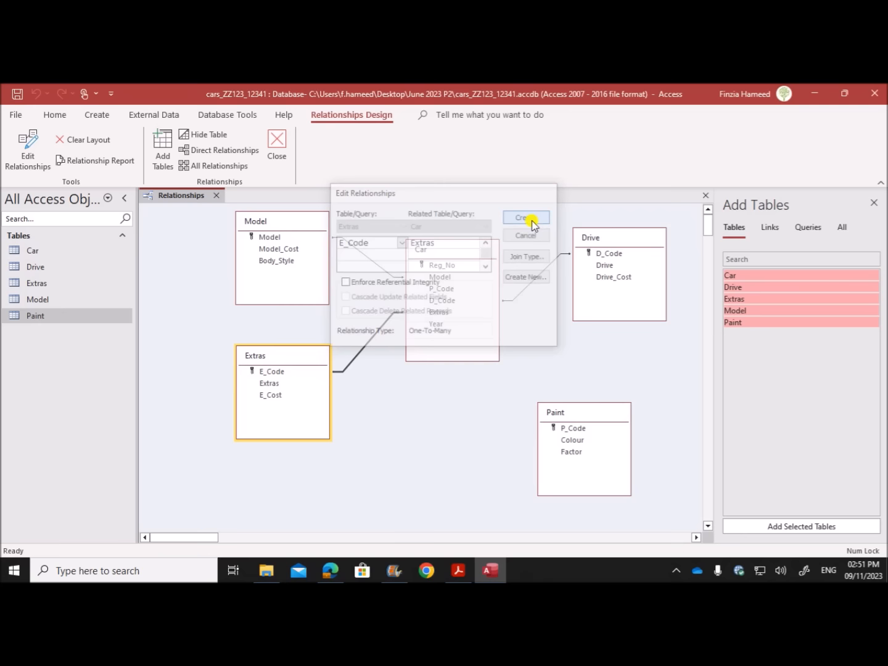
Create a relationship from P_Code in the Paint table to P_Code in the Car table.
{"action": "left_click", "coordinate": [564, 428]}
{"action": "mouse_move", "coordinate": [565, 432]}
{"action": "left_mouse_down"}
{"action": "mouse_move", "coordinate": [481, 297]}
{"action": "mouse_move", "coordinate": [456, 291]}
{"action": "left_mouse_up"}
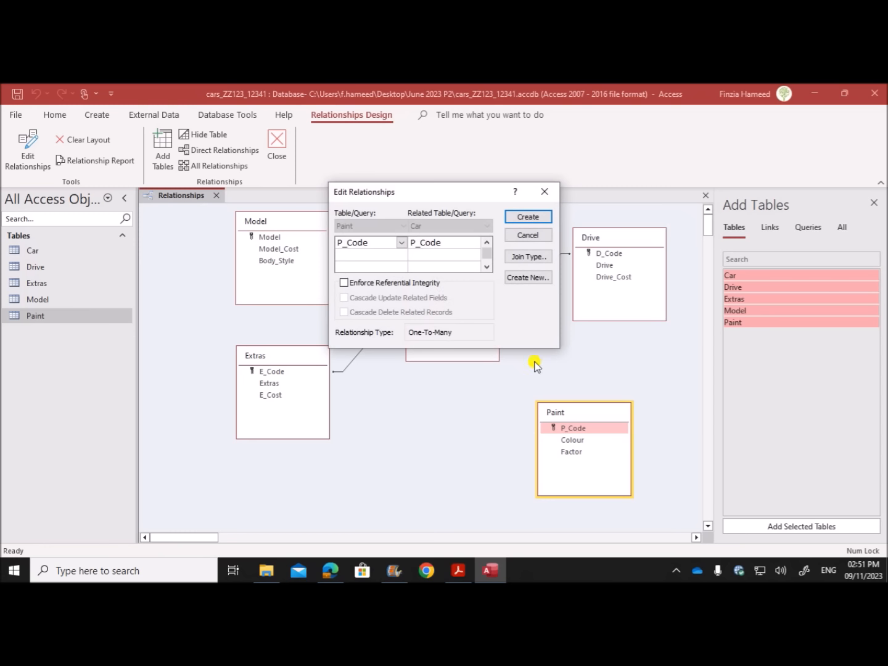
{"action": "left_click", "coordinate": [531, 219]}
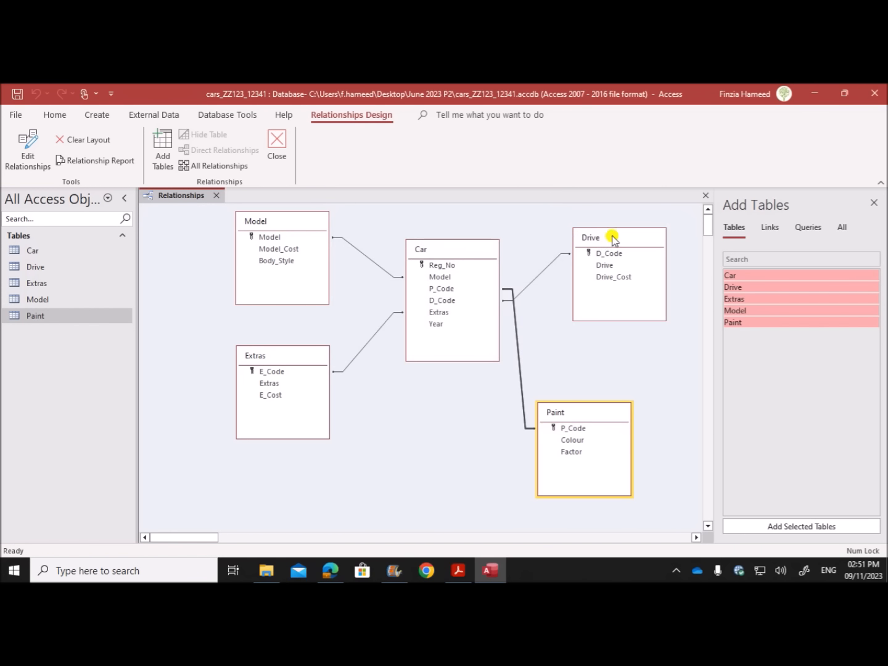
Swap the positions of the Drive and Paint tables so their links do not cross, and save and close the relationships layout.
{"action": "left_click_drag", "start_coordinate": [613, 239], "coordinate": [613, 261]}
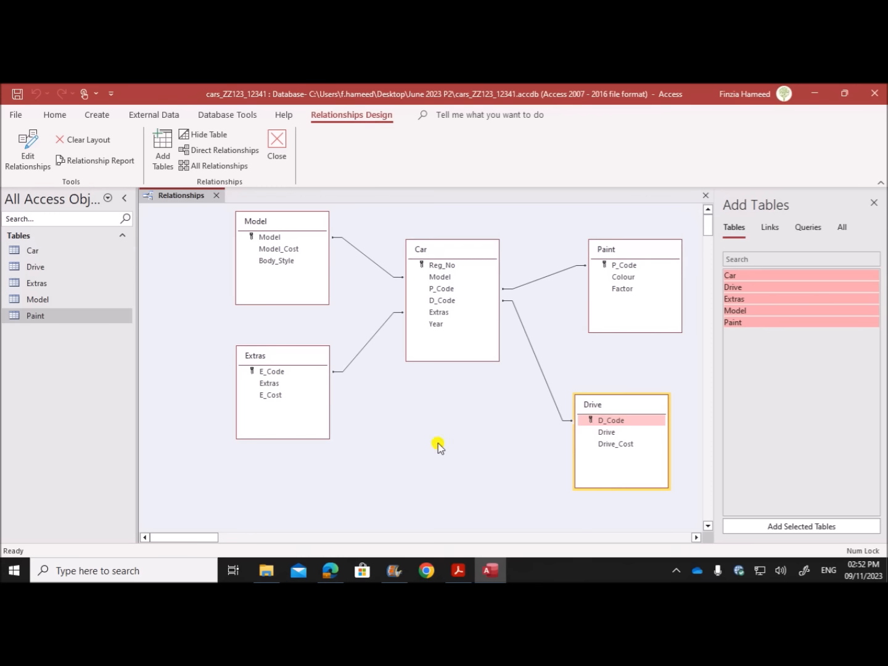
{"action": "right_click", "coordinate": [188, 203]}
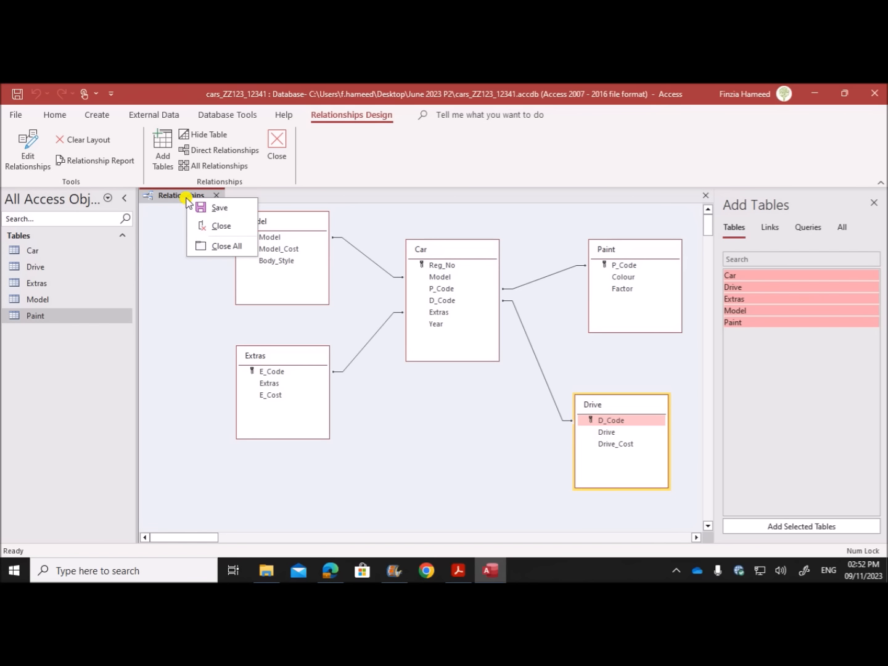
{"action": "left_click", "coordinate": [209, 207]}
{"action": "left_click", "coordinate": [276, 148]}
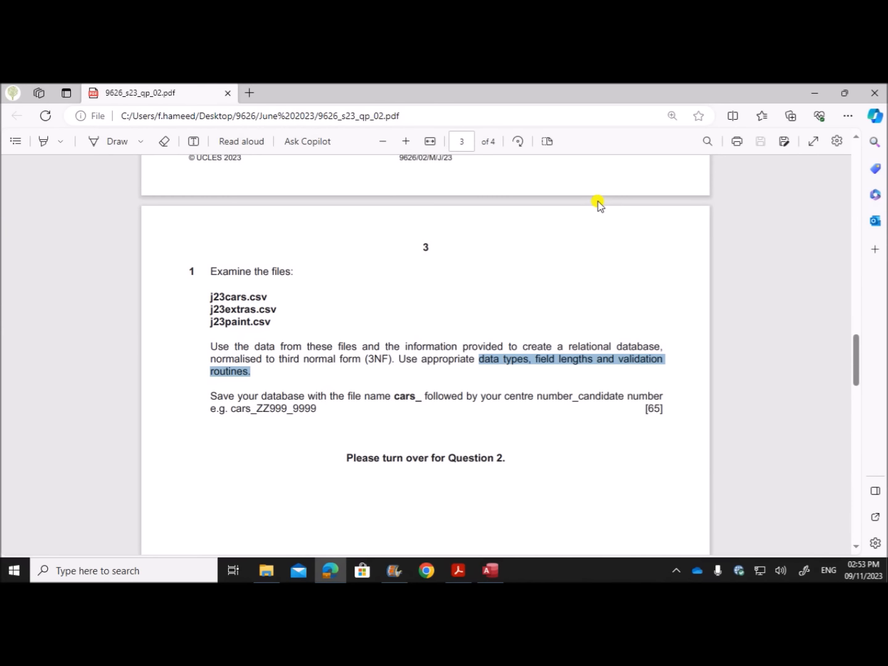
In the question paper in Edge, examine question 2's report criteria, highlight the black, grey or blue colour condition, and enlarge the page.
{"action": "scroll", "coordinate": [509, 421], "scroll_direction": "down", "scroll_amount": 12}
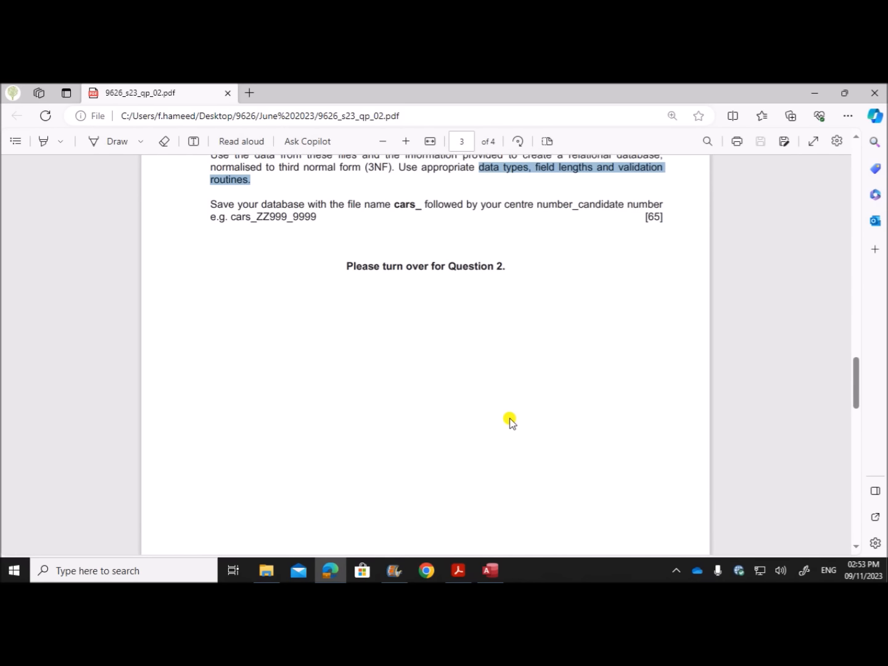
{"action": "scroll", "coordinate": [509, 422], "scroll_direction": "down", "scroll_amount": 3}
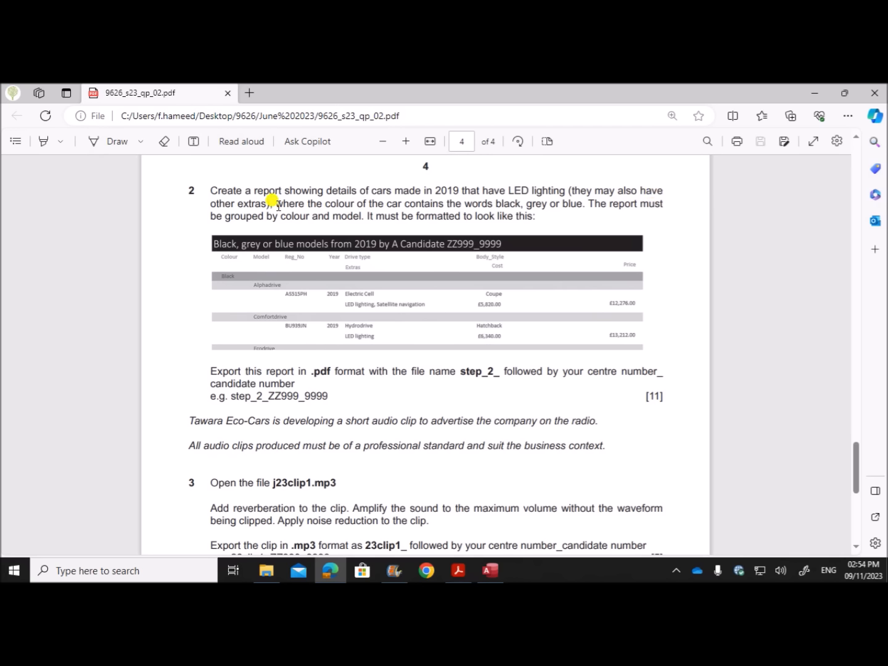
{"action": "left_click_drag", "start_coordinate": [276, 203], "coordinate": [507, 203]}
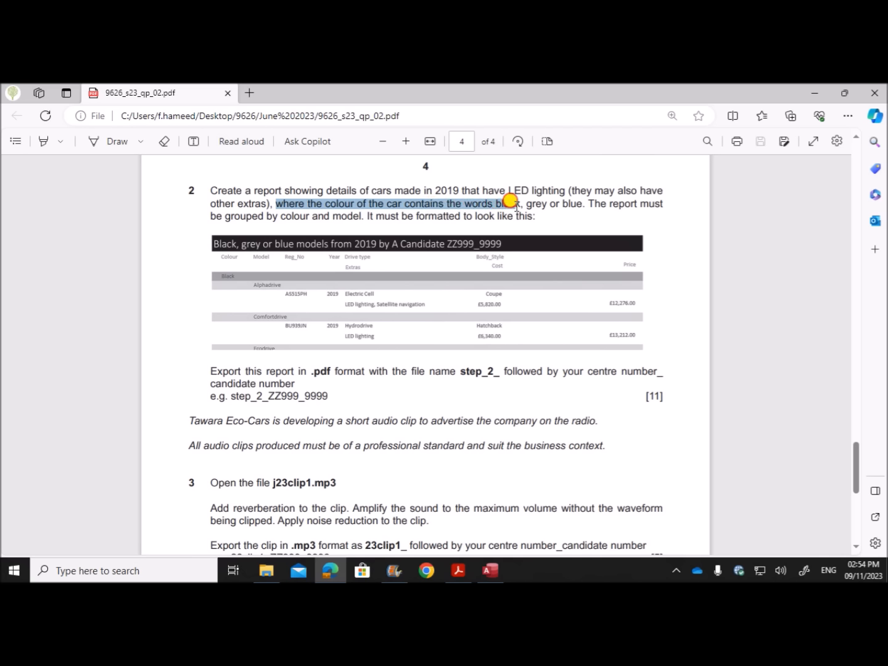
{"action": "left_click_drag", "start_coordinate": [525, 202], "coordinate": [584, 206]}
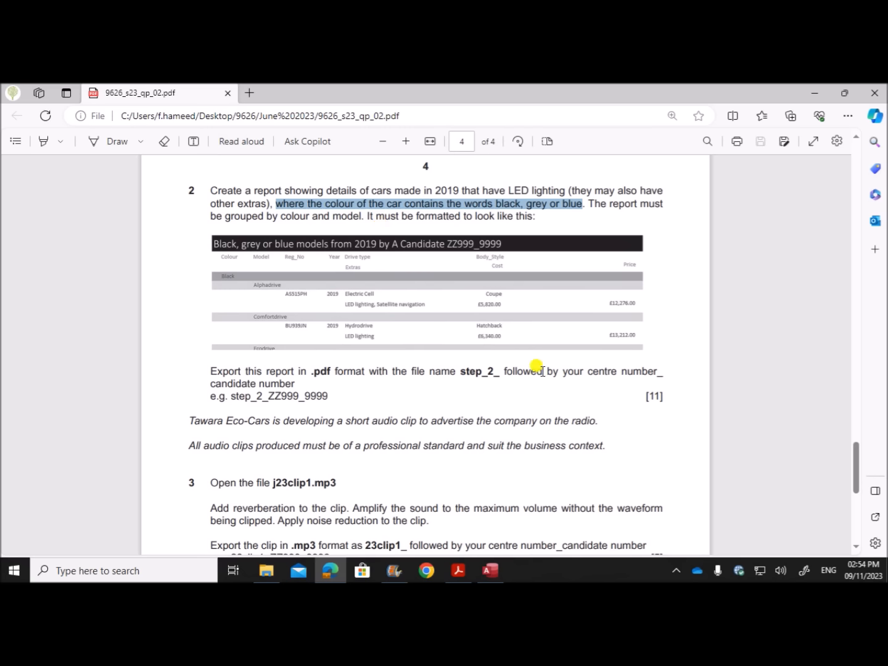
{"action": "left_click", "coordinate": [409, 144]}
{"action": "left_click", "coordinate": [409, 145]}
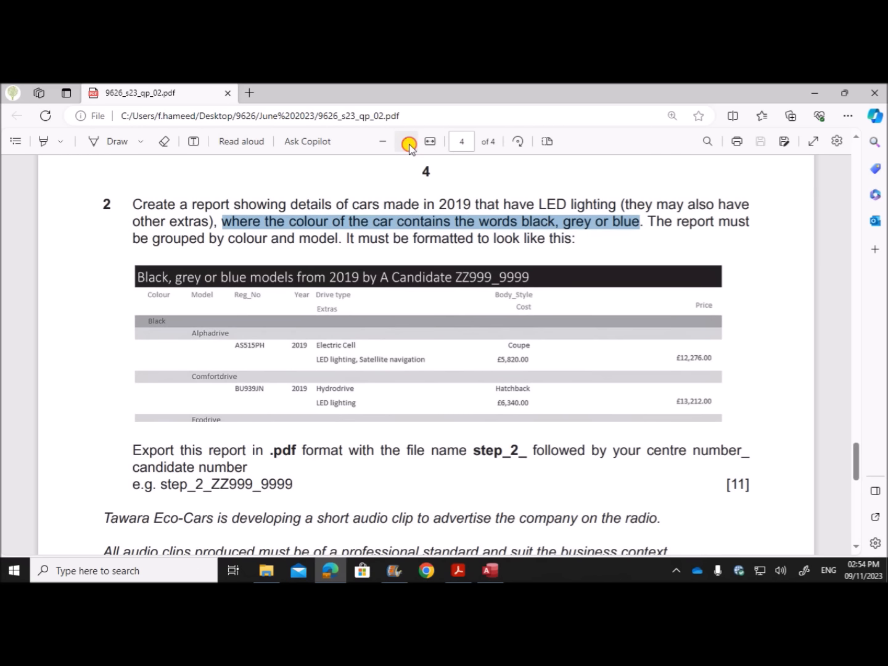
Switch to the cars database in Access and create a query in design view with the Car, Drive, Extras, Model and Paint tables.
{"action": "left_click", "coordinate": [409, 144]}
{"action": "scroll", "coordinate": [379, 370], "scroll_direction": "down", "scroll_amount": 1}
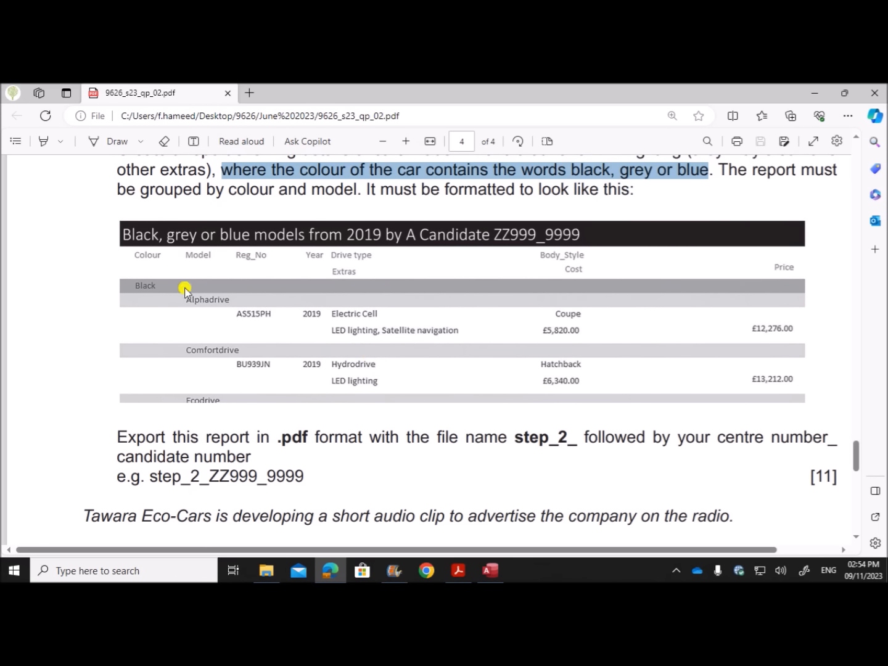
{"action": "left_click", "coordinate": [491, 571]}
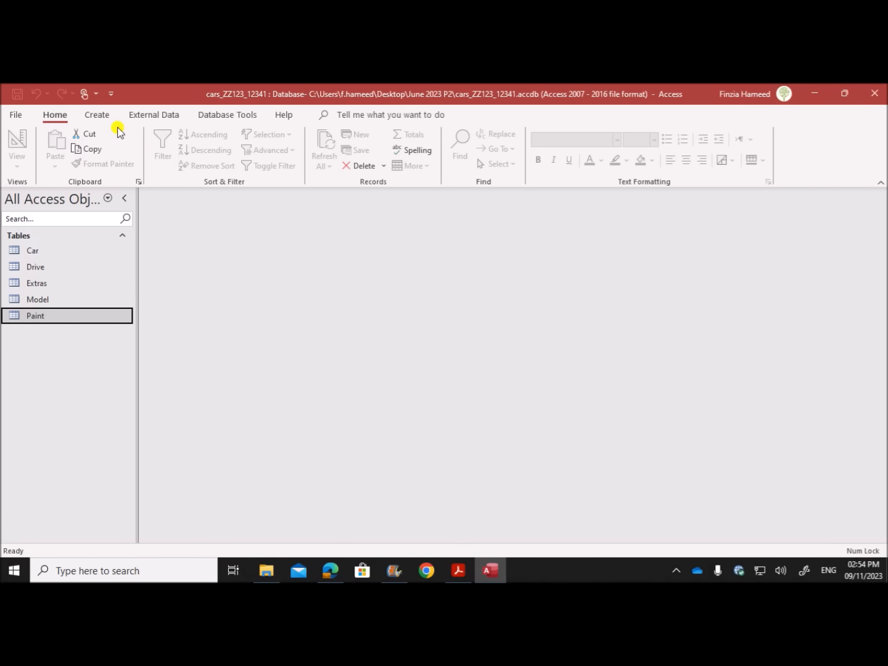
{"action": "left_click", "coordinate": [99, 115]}
{"action": "left_click", "coordinate": [201, 162]}
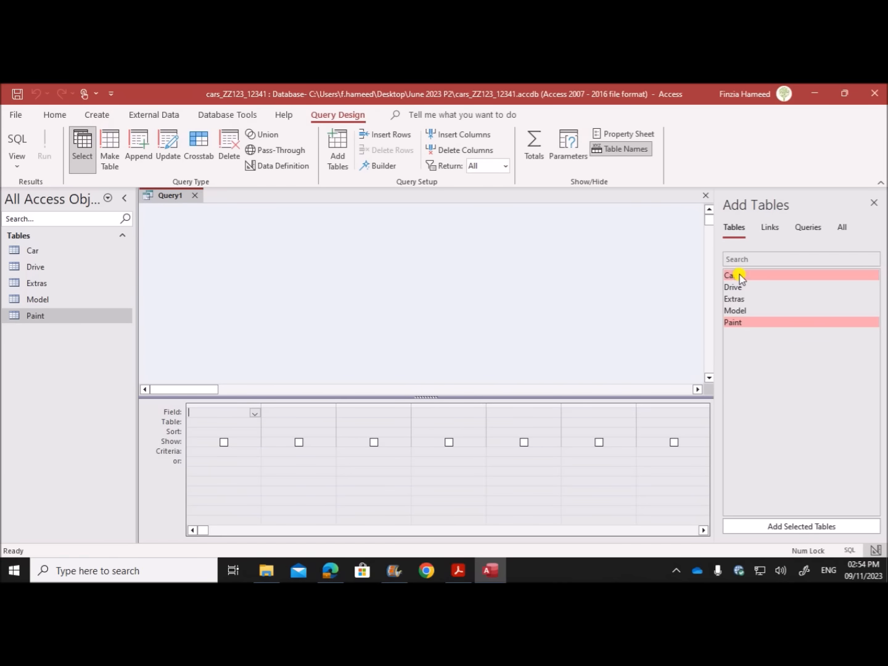
{"action": "left_click", "coordinate": [739, 275], "text": "ctrl"}
{"action": "left_click", "coordinate": [742, 287], "text": "ctrl"}
{"action": "left_click", "coordinate": [742, 300], "text": "ctrl"}
{"action": "left_click", "coordinate": [744, 311], "text": "ctrl"}
{"action": "left_click_drag", "start_coordinate": [744, 300], "coordinate": [629, 297]}
Arrange the five tables in the query design and enlarge Car to show all its fields.
{"action": "left_click_drag", "start_coordinate": [316, 295], "coordinate": [315, 240]}
{"action": "left_click_drag", "start_coordinate": [242, 290], "coordinate": [225, 229]}
{"action": "left_click_drag", "start_coordinate": [474, 295], "coordinate": [471, 214]}
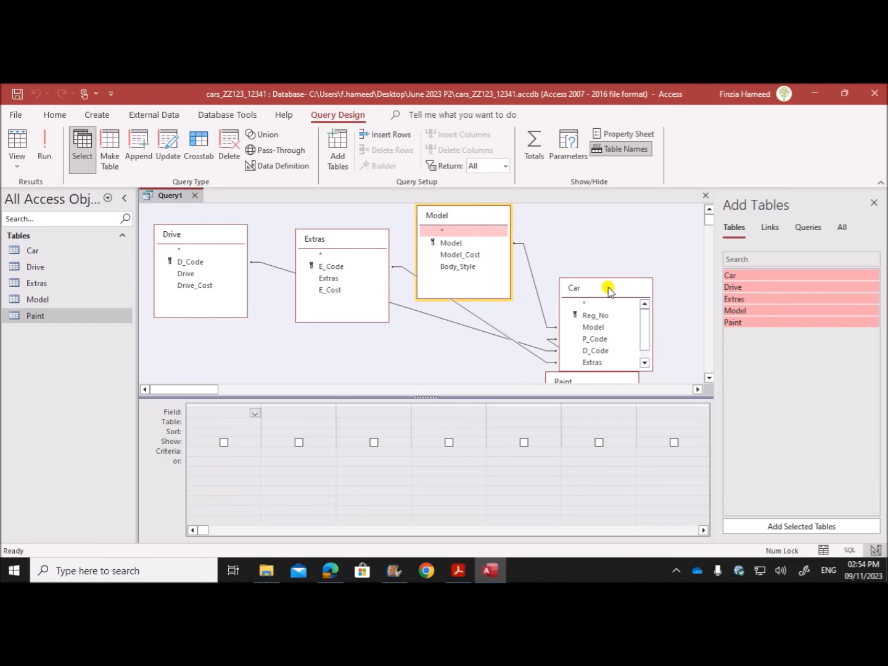
{"action": "left_click_drag", "start_coordinate": [608, 291], "coordinate": [632, 224]}
{"action": "mouse_move", "coordinate": [592, 380]}
{"action": "left_mouse_down"}
{"action": "mouse_move", "coordinate": [540, 294]}
{"action": "mouse_move", "coordinate": [551, 312]}
{"action": "left_mouse_up"}
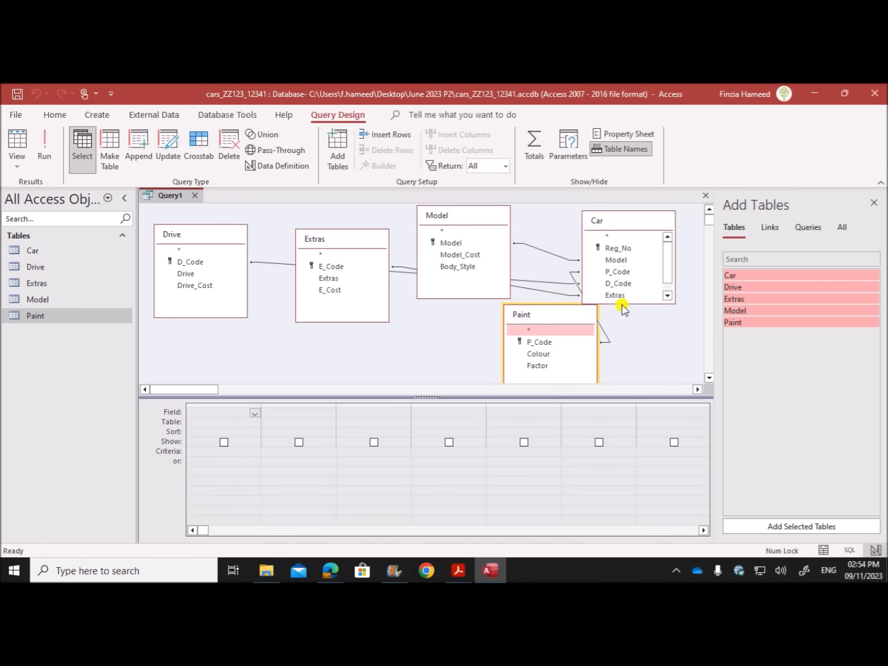
{"action": "mouse_move", "coordinate": [619, 305]}
{"action": "left_mouse_down"}
{"action": "mouse_move", "coordinate": [620, 335]}
{"action": "mouse_move", "coordinate": [620, 324]}
{"action": "left_mouse_up"}
{"action": "left_click_drag", "start_coordinate": [557, 317], "coordinate": [530, 314]}
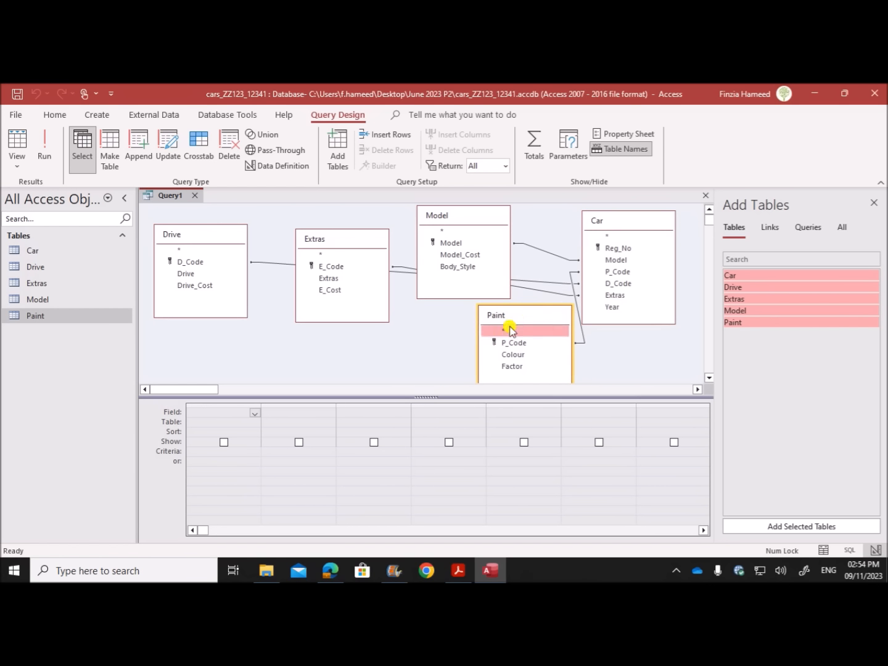
Check the sample report's column order in Edge, and add Colour from Paint, Model from Model and Reg_No from Car to the query.
{"action": "left_click", "coordinate": [330, 570]}
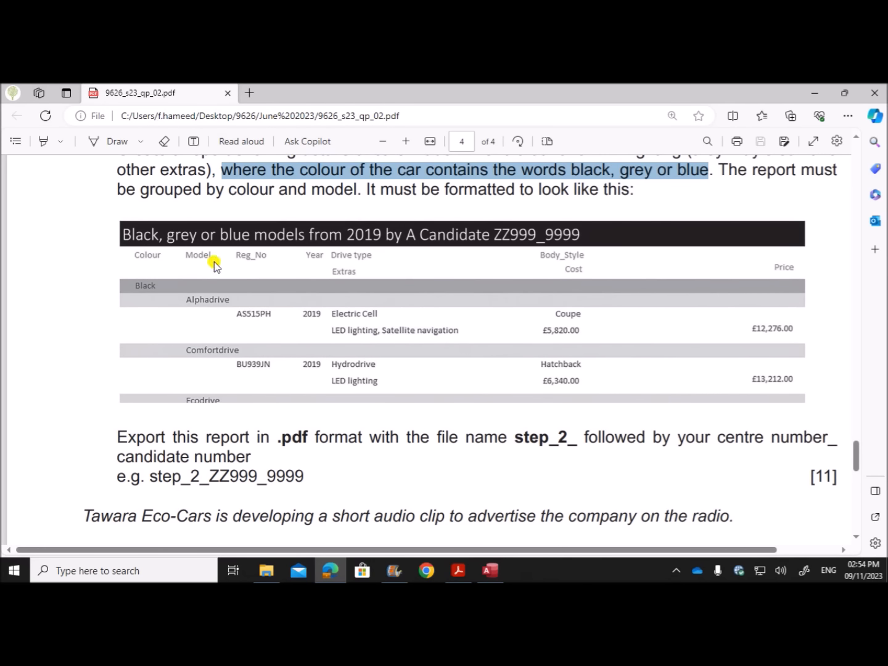
{"action": "left_click", "coordinate": [483, 573]}
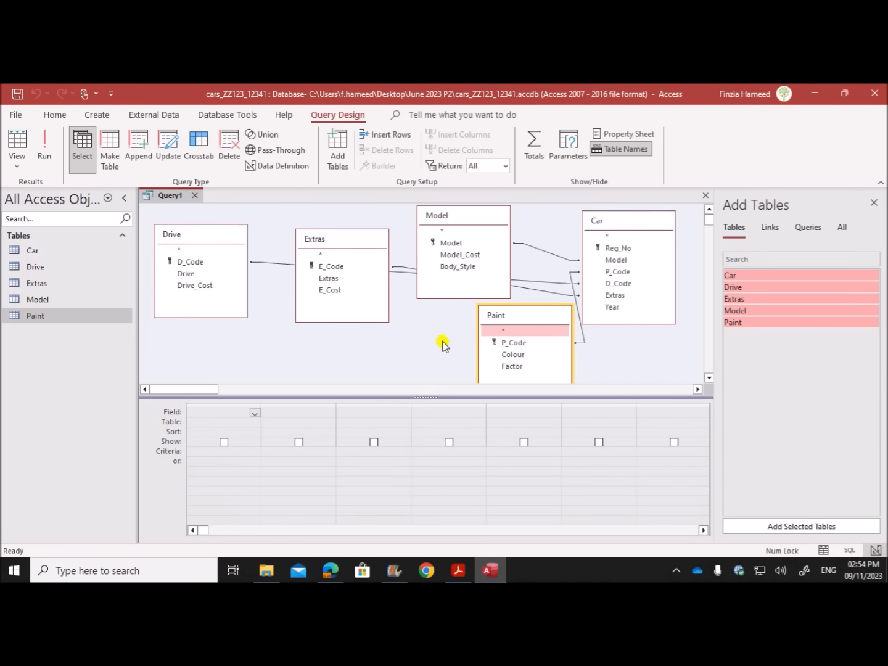
{"action": "double_click", "coordinate": [517, 355]}
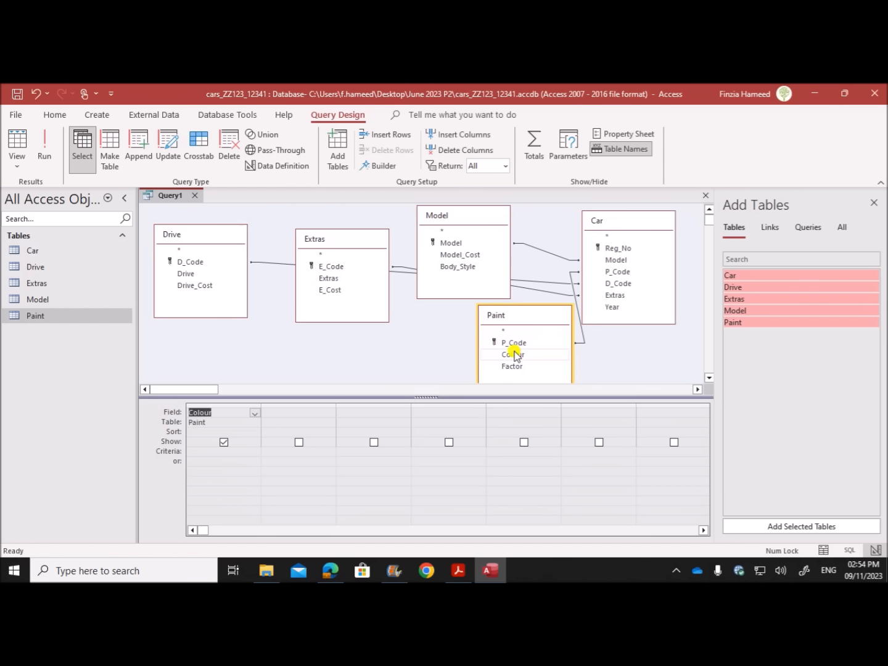
{"action": "double_click", "coordinate": [453, 243]}
{"action": "double_click", "coordinate": [619, 248]}
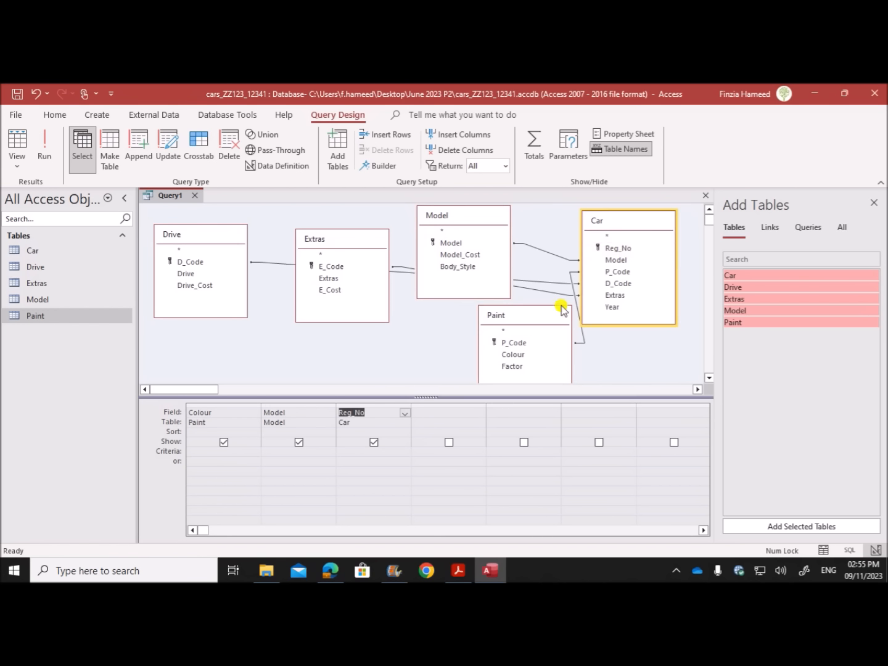
Consult the sample report in Edge again and add Year from Car and Drive from Drive to the query.
{"action": "left_click", "coordinate": [331, 571]}
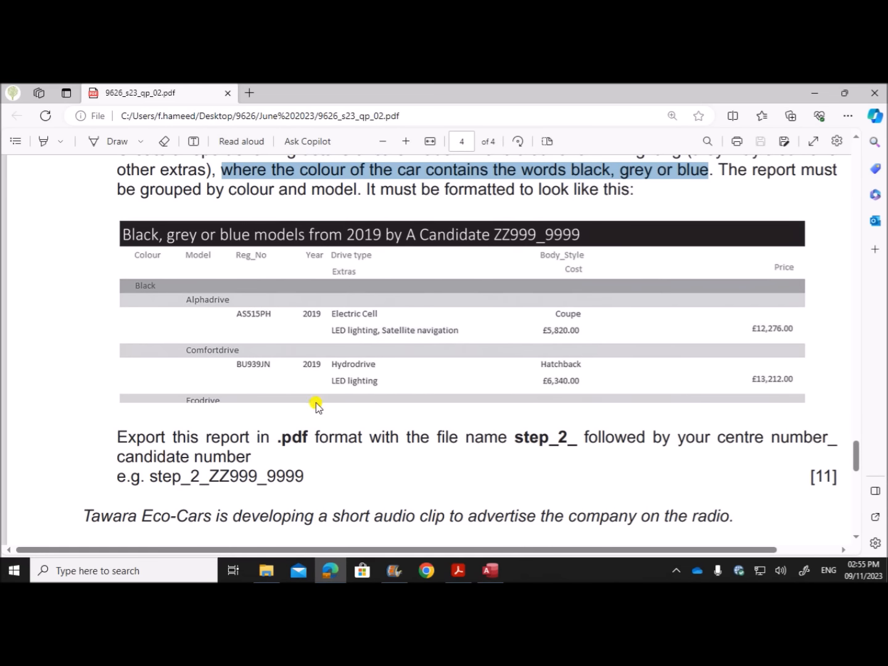
{"action": "left_click", "coordinate": [491, 571]}
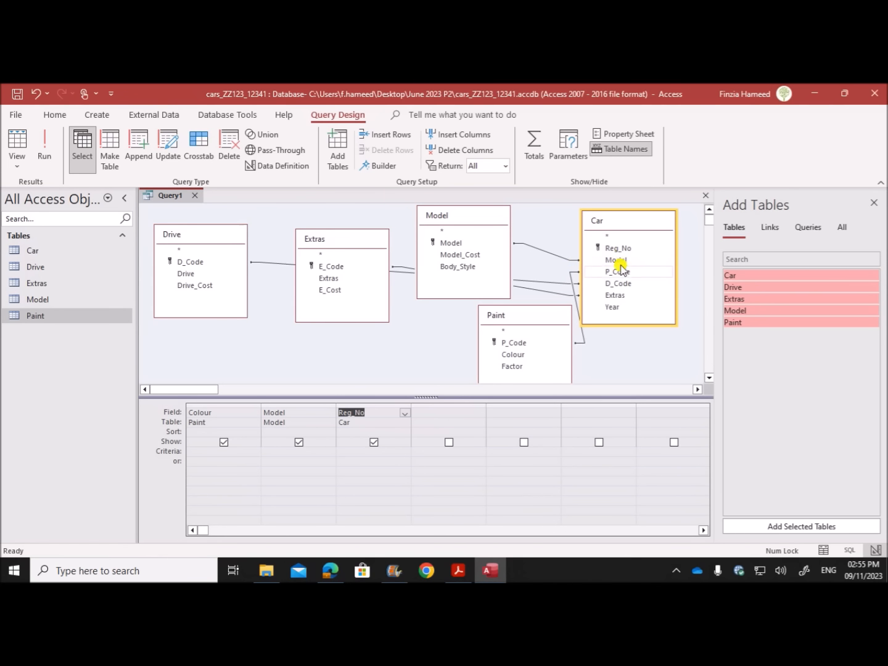
{"action": "double_click", "coordinate": [617, 309]}
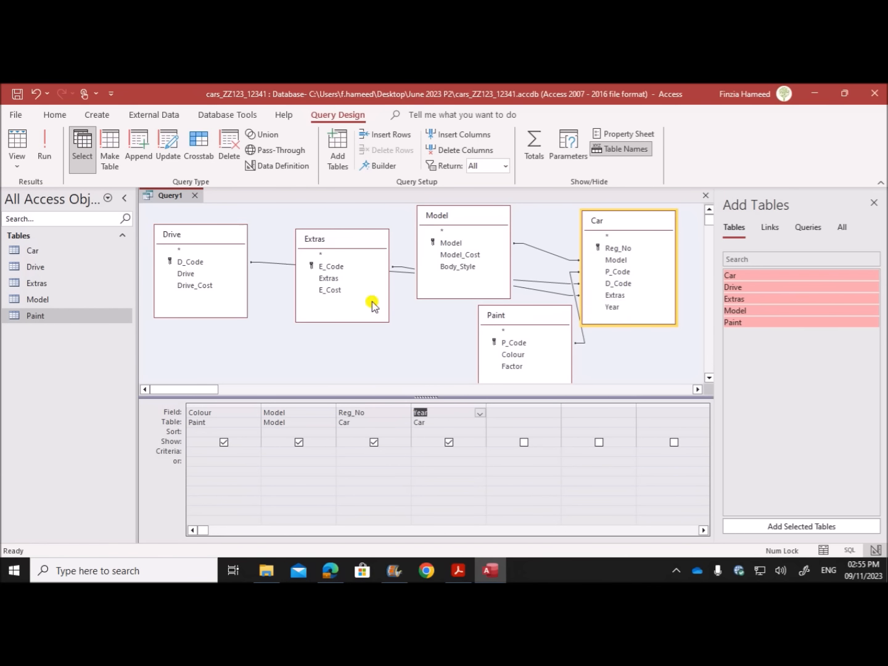
{"action": "double_click", "coordinate": [193, 273]}
Recheck the sample report in Edge and add Body_Style from Model and Extras from Extras to the query.
{"action": "left_click", "coordinate": [332, 571]}
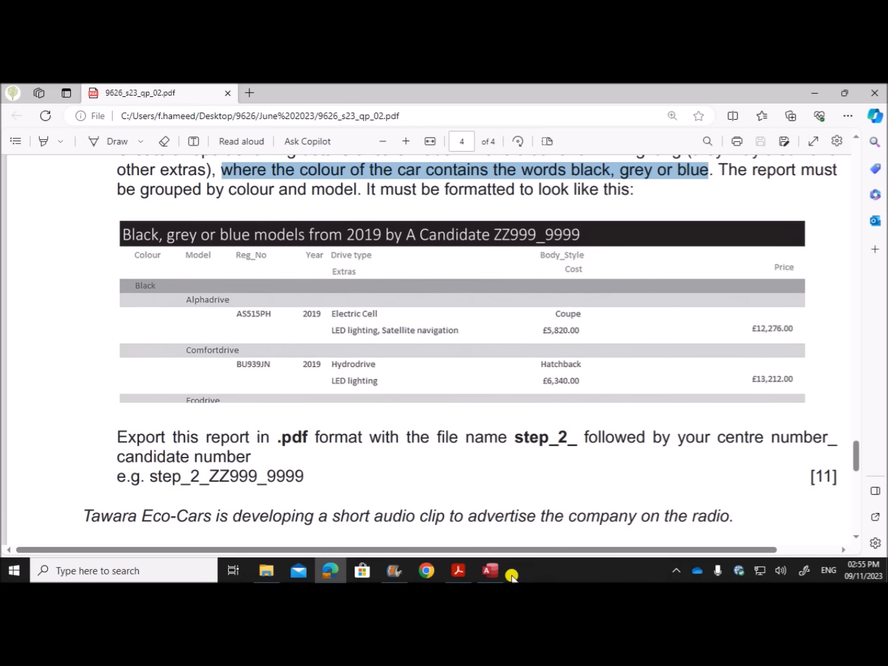
{"action": "left_click", "coordinate": [492, 572]}
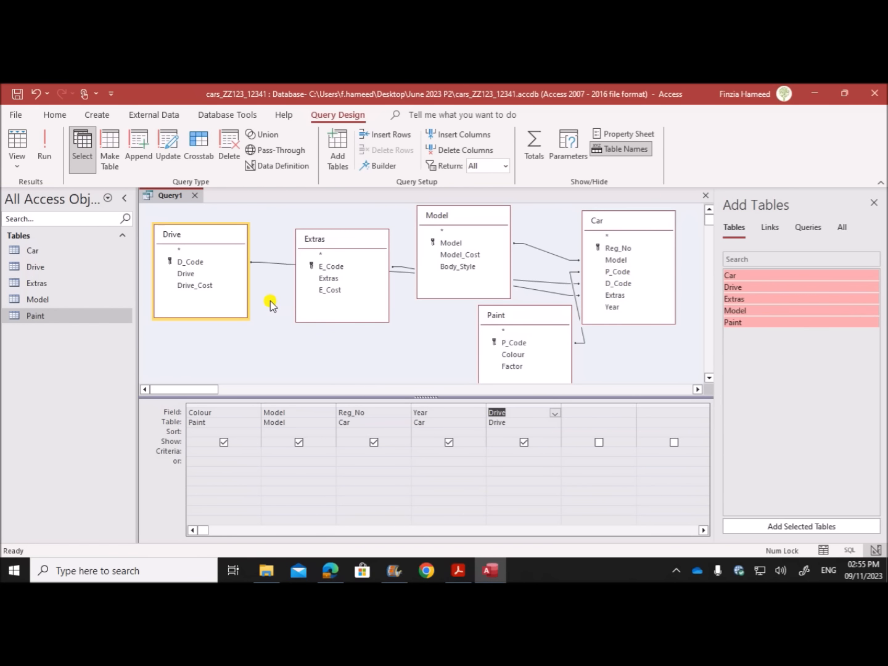
{"action": "double_click", "coordinate": [470, 267]}
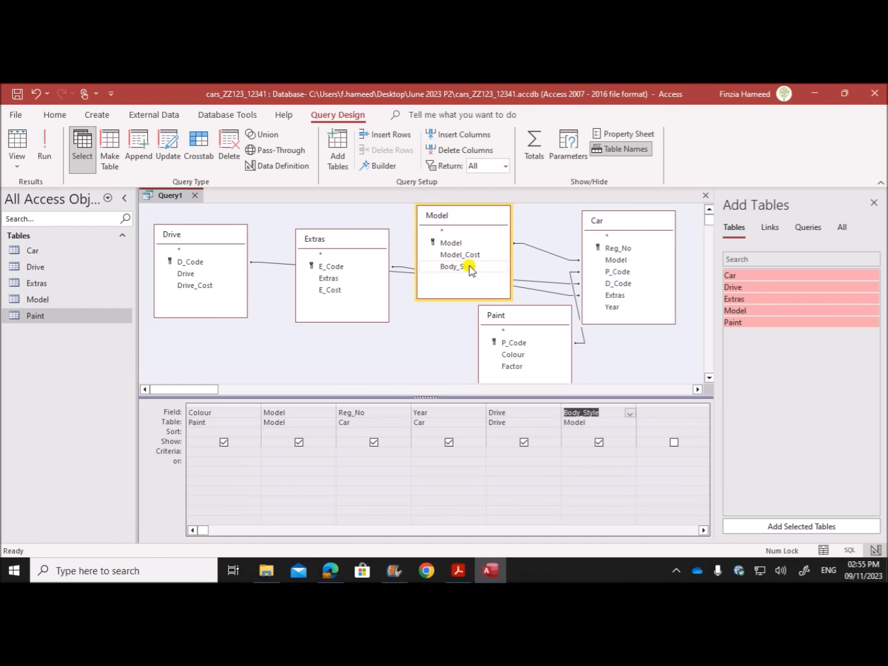
{"action": "double_click", "coordinate": [344, 284]}
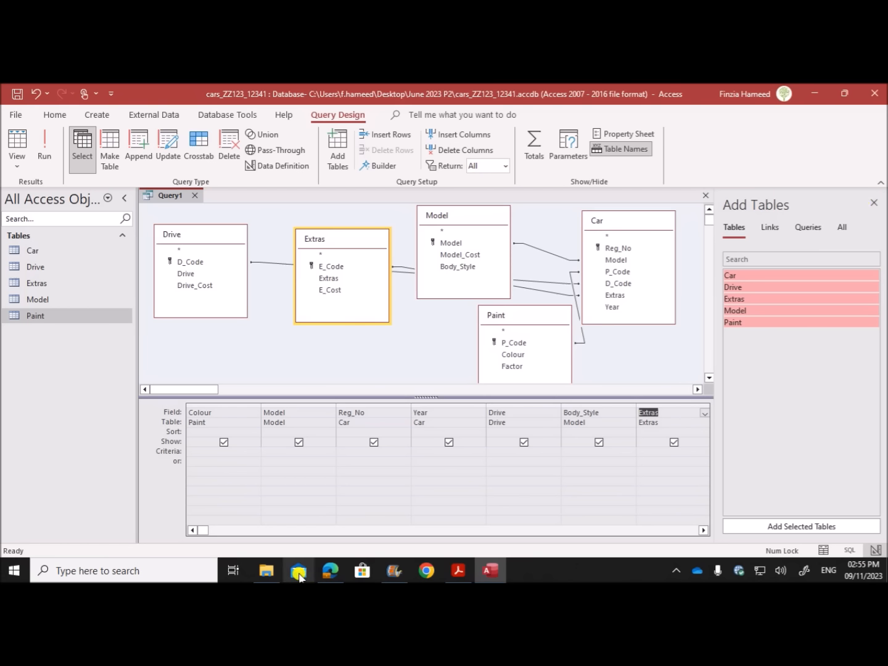
In the question paper in Edge, examine the page 2 rules for the Finance query's manufacturing cost, paint cost and sale price.
{"action": "left_click", "coordinate": [327, 573]}
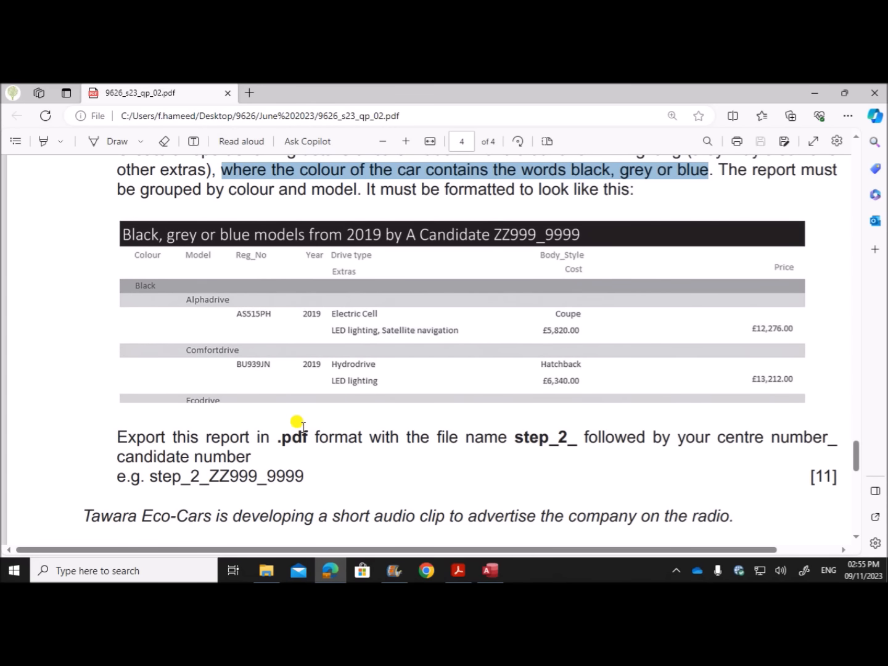
{"action": "scroll", "coordinate": [297, 426], "scroll_direction": "up", "scroll_amount": 1}
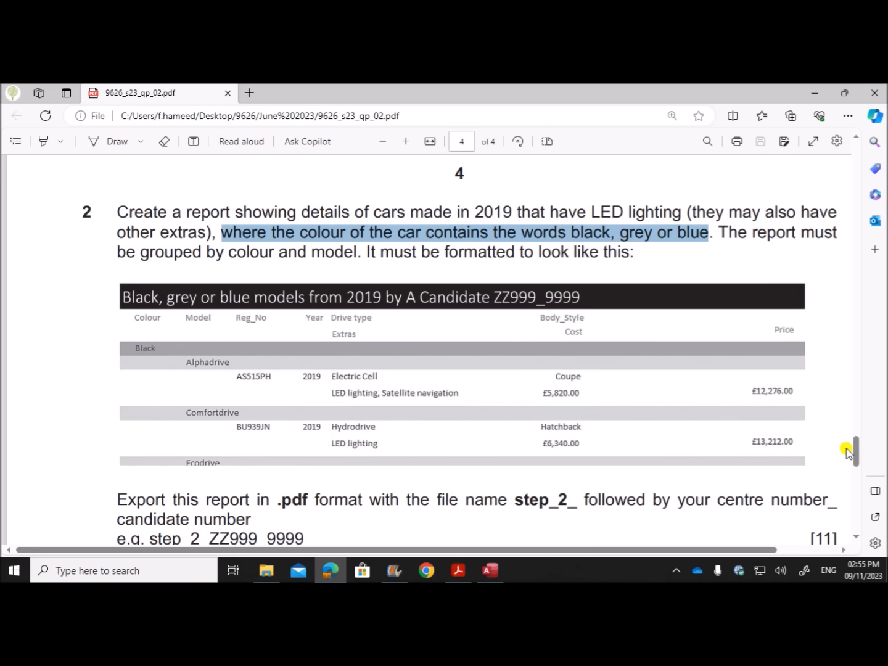
{"action": "left_click_drag", "start_coordinate": [856, 456], "coordinate": [856, 308]}
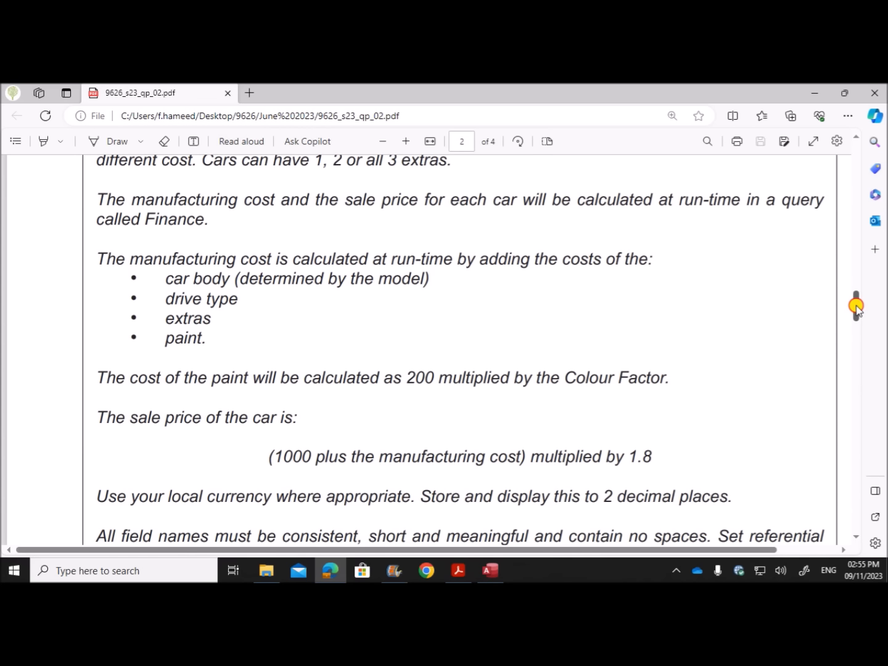
{"action": "left_click_drag", "start_coordinate": [247, 377], "coordinate": [425, 376]}
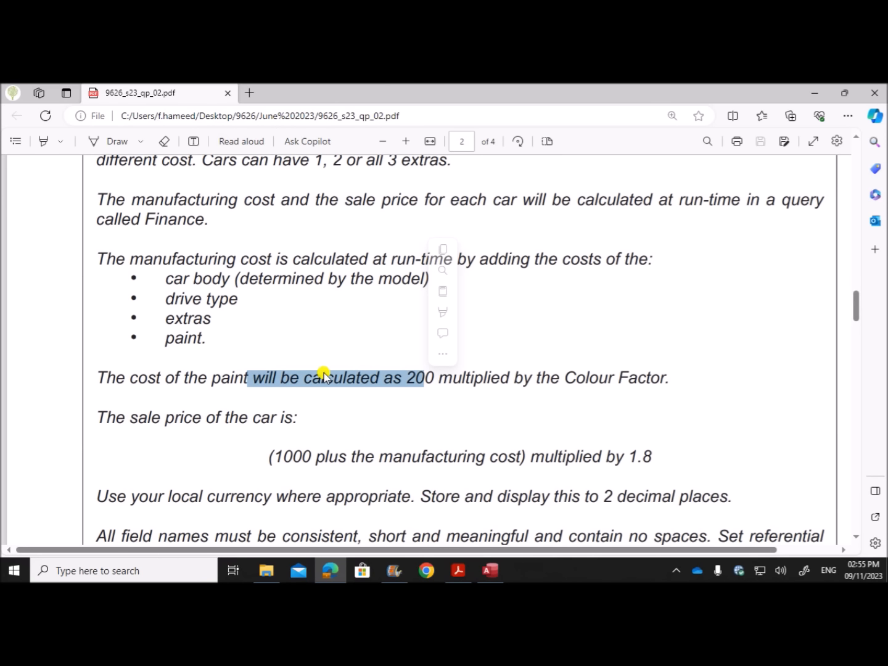
{"action": "scroll", "coordinate": [321, 371], "scroll_direction": "down", "scroll_amount": 2}
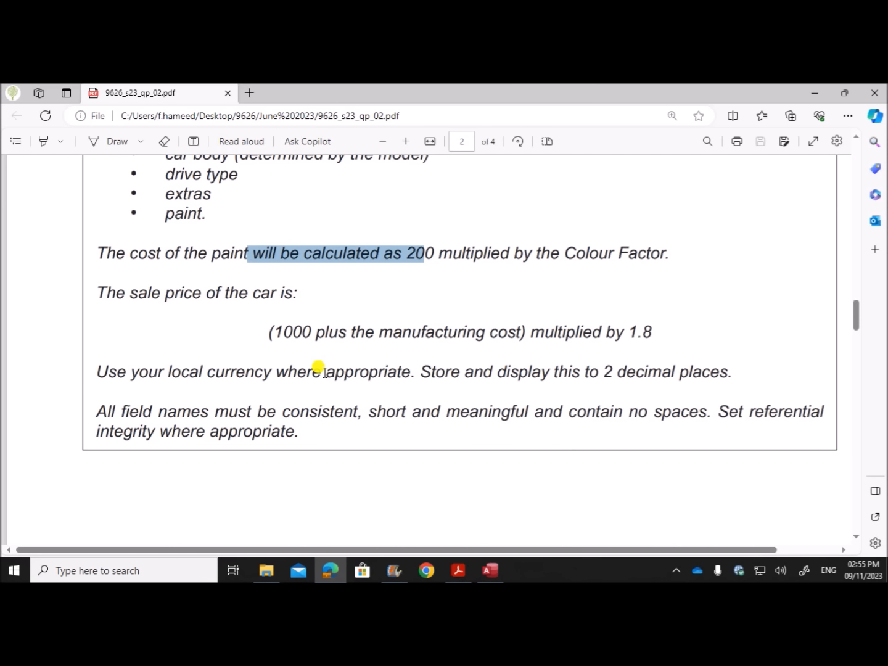
{"action": "scroll", "coordinate": [319, 375], "scroll_direction": "up", "scroll_amount": 1}
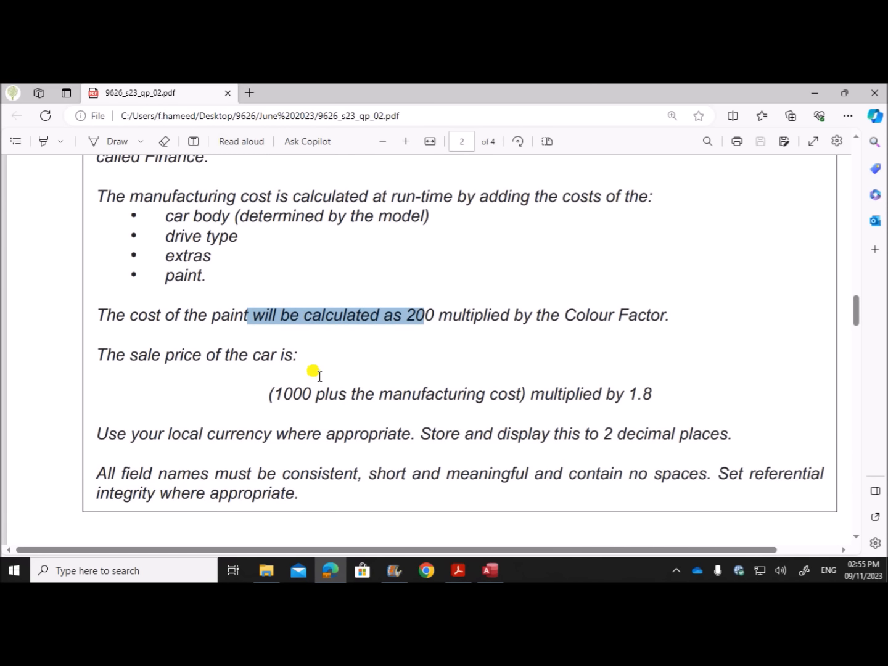
{"action": "scroll", "coordinate": [319, 375], "scroll_direction": "up", "scroll_amount": 1}
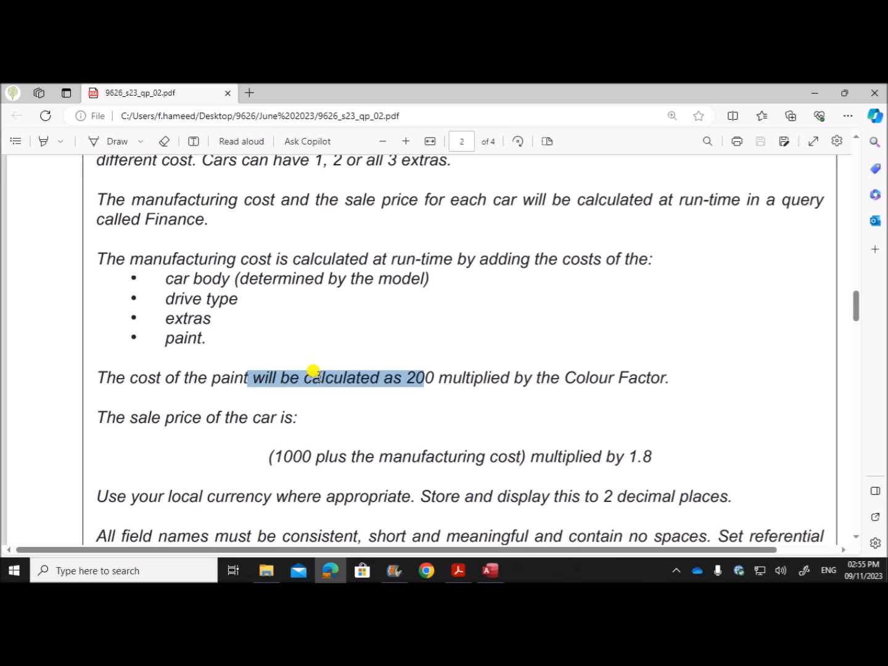
{"action": "scroll", "coordinate": [429, 397], "scroll_direction": "up", "scroll_amount": 2}
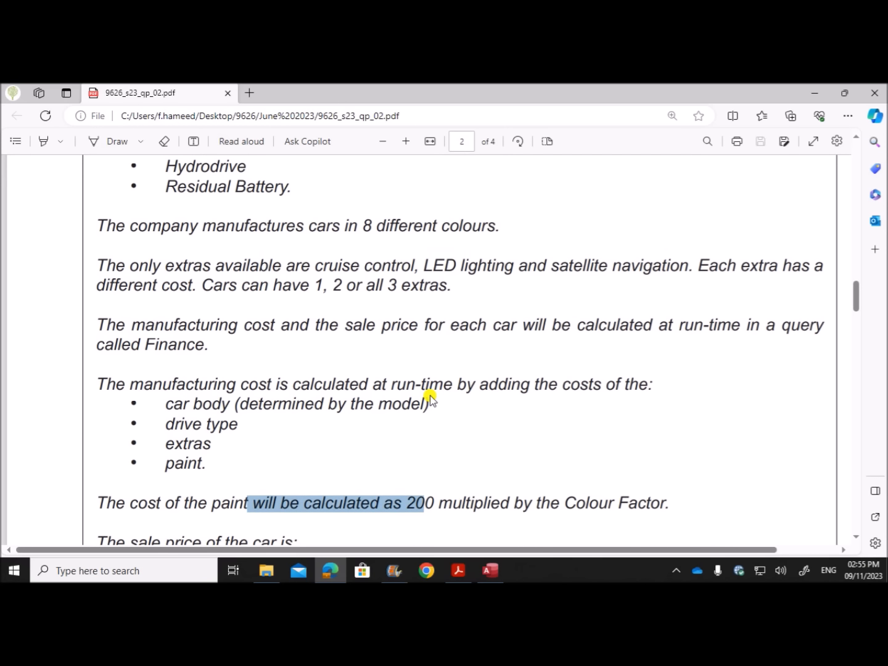
{"action": "scroll", "coordinate": [431, 398], "scroll_direction": "down", "scroll_amount": 1}
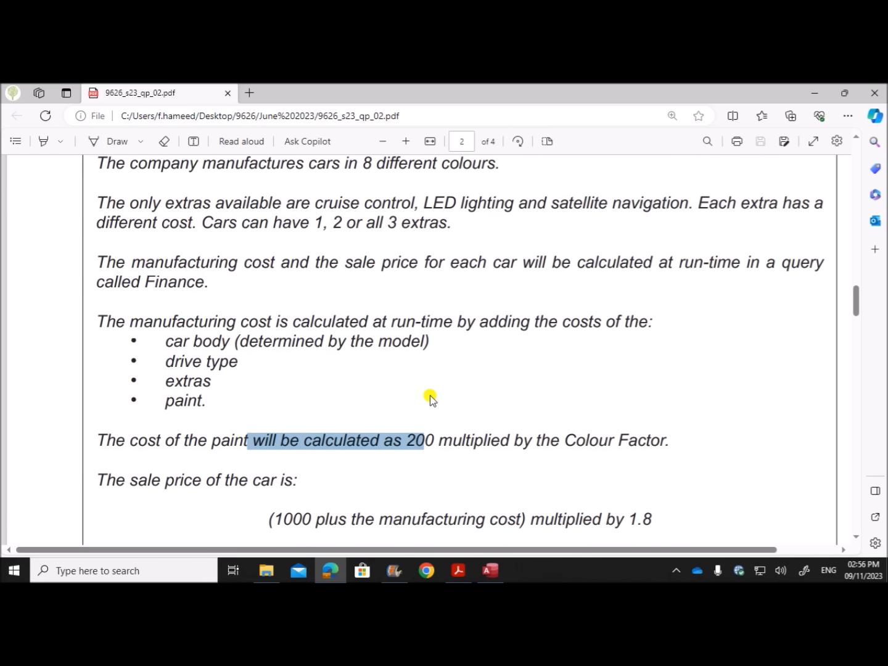
{"action": "scroll", "coordinate": [430, 397], "scroll_direction": "down", "scroll_amount": 2}
{"action": "scroll", "coordinate": [429, 397], "scroll_direction": "up", "scroll_amount": 2}
{"action": "left_click", "coordinate": [521, 439]}
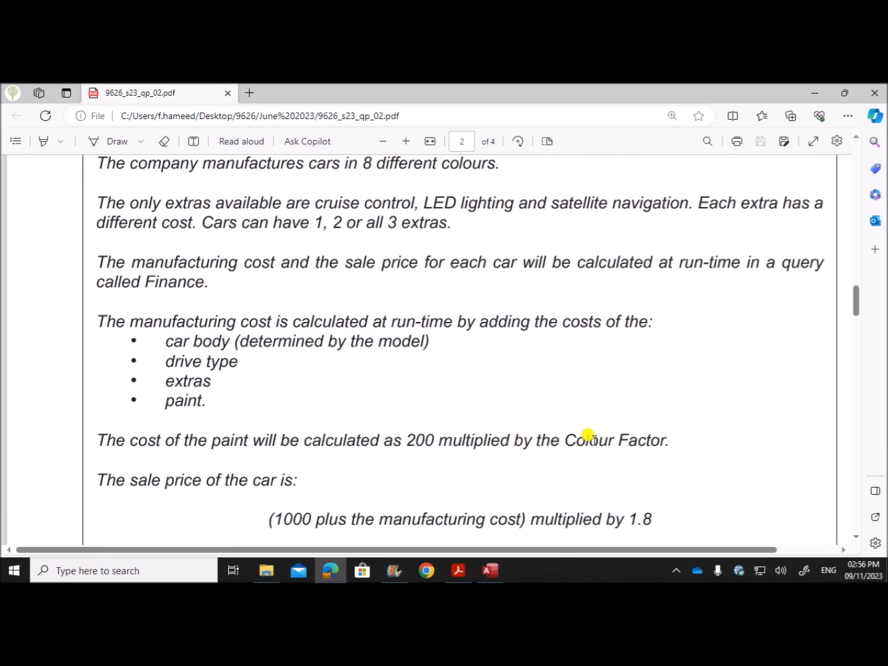
{"action": "left_click_drag", "start_coordinate": [585, 436], "coordinate": [667, 440]}
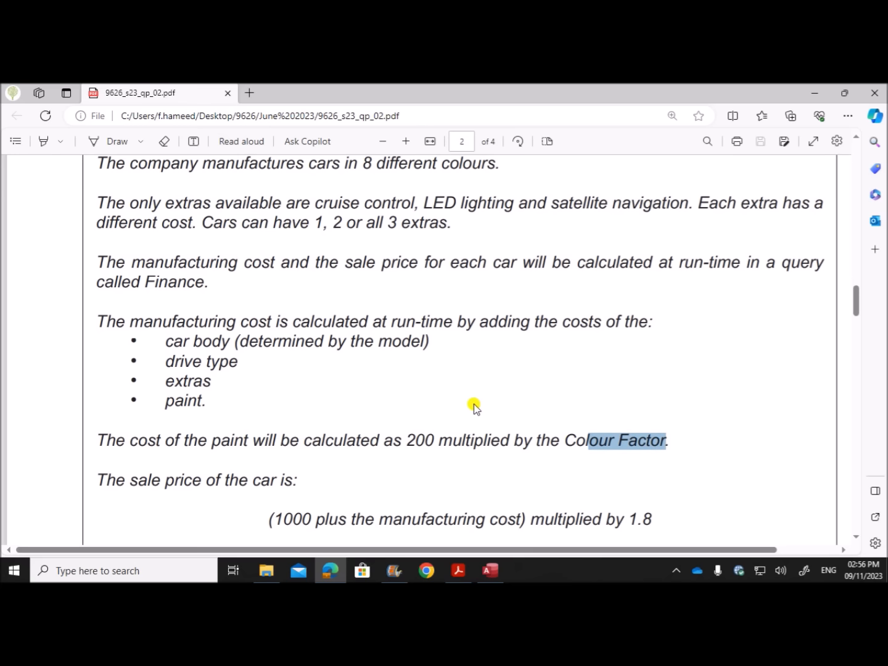
Highlight the manufacturing cost rule, its car body, drive type and extras components, and the paint cost formula in the question paper.
{"action": "left_click", "coordinate": [141, 327]}
{"action": "left_click_drag", "start_coordinate": [139, 325], "coordinate": [657, 323]}
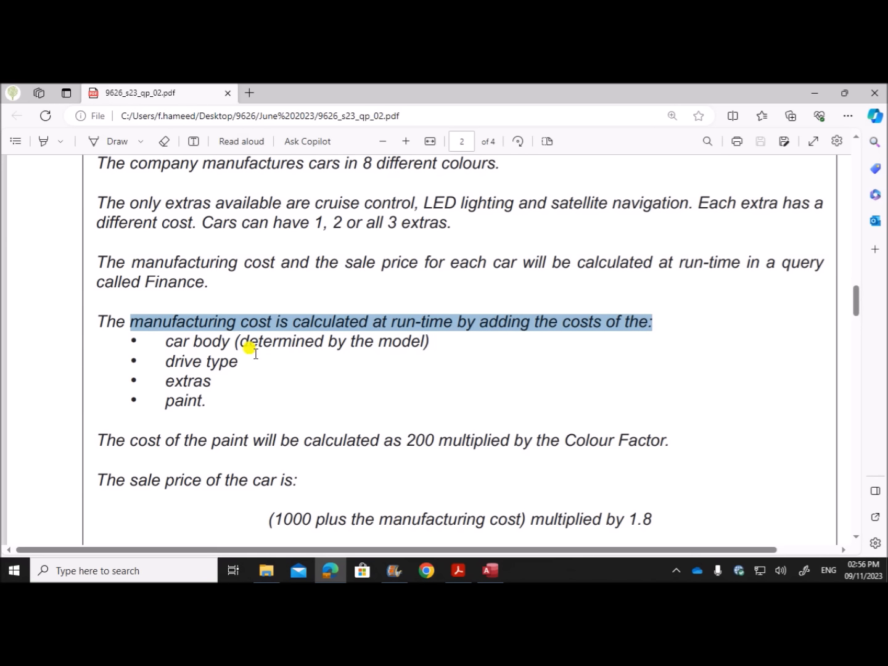
{"action": "left_click_drag", "start_coordinate": [258, 339], "coordinate": [423, 338]}
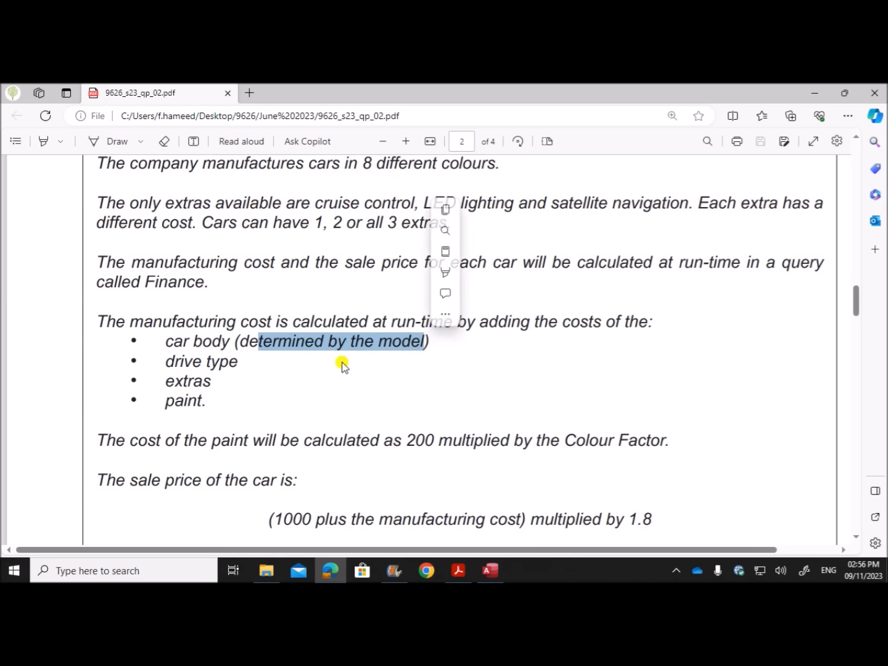
{"action": "left_click_drag", "start_coordinate": [175, 362], "coordinate": [224, 363]}
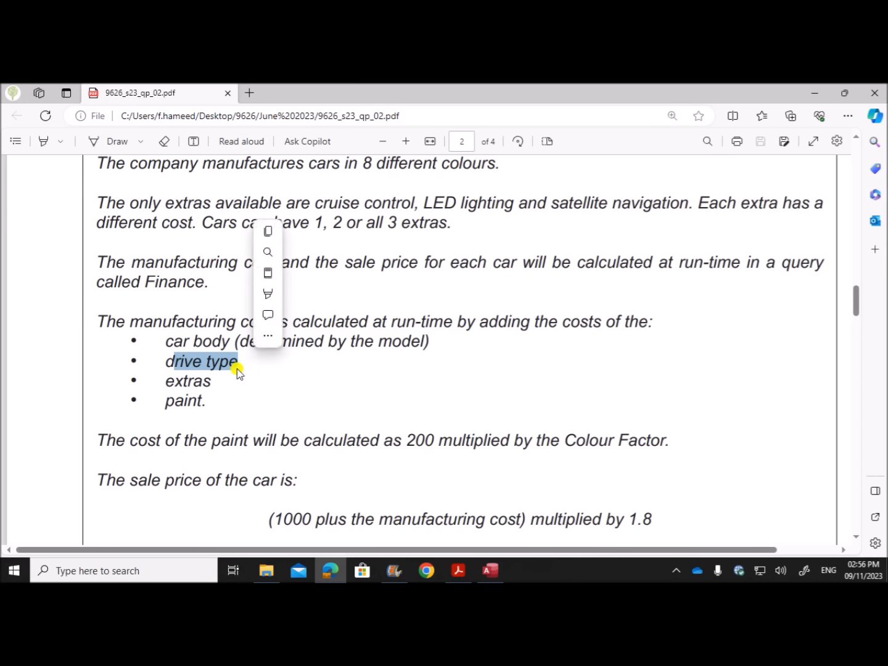
{"action": "left_click_drag", "start_coordinate": [168, 383], "coordinate": [210, 377]}
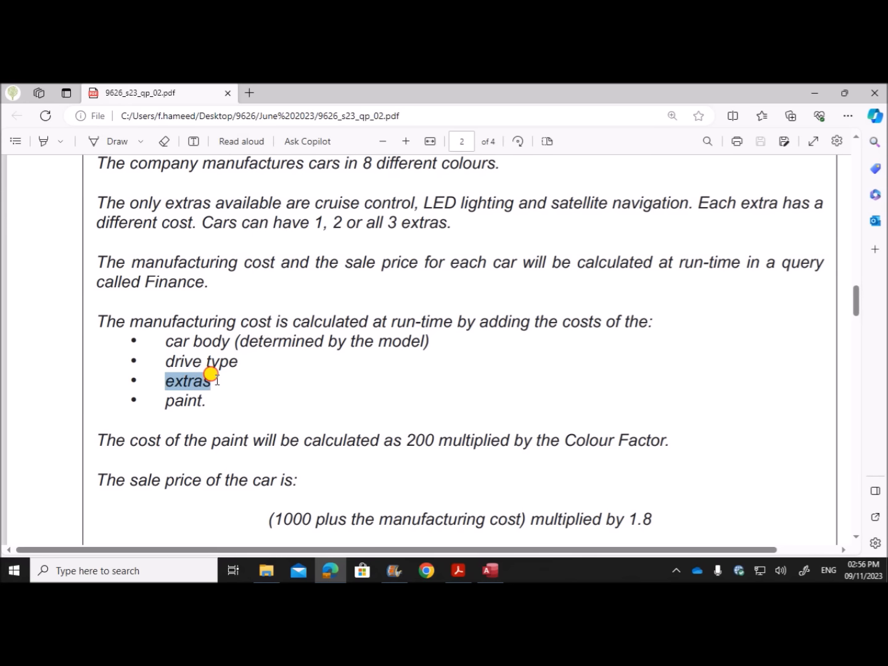
{"action": "left_click", "coordinate": [165, 396]}
{"action": "left_click_drag", "start_coordinate": [175, 441], "coordinate": [670, 440]}
Switch to Access and add the calculated field Cost: Model_Cost+Drive_Cost+E_Cost+(200*Factor) after Extras, widening its column to fit.
{"action": "left_click", "coordinate": [491, 570]}
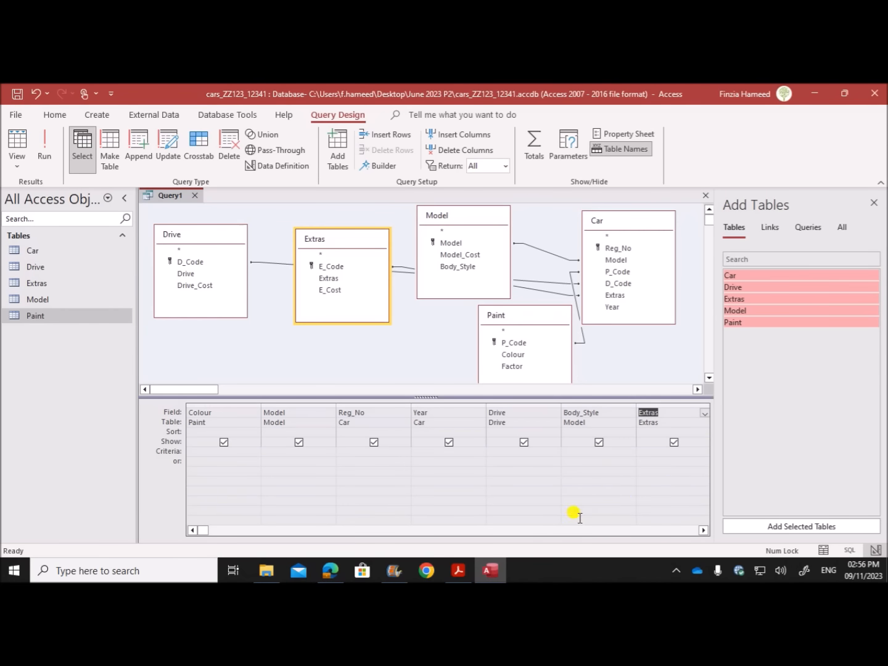
{"action": "left_click", "coordinate": [704, 530]}
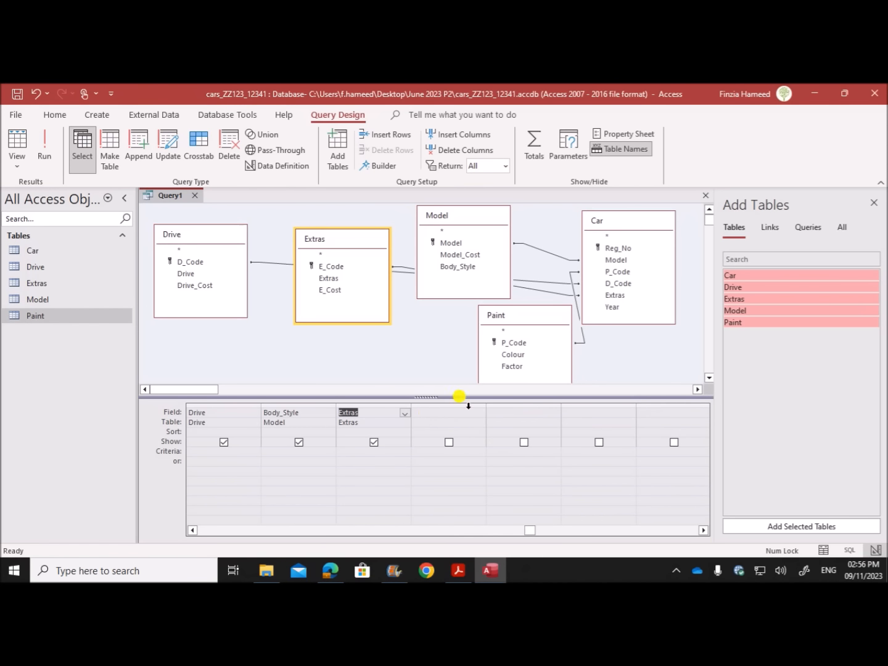
{"action": "left_click_drag", "start_coordinate": [485, 405], "coordinate": [562, 409]}
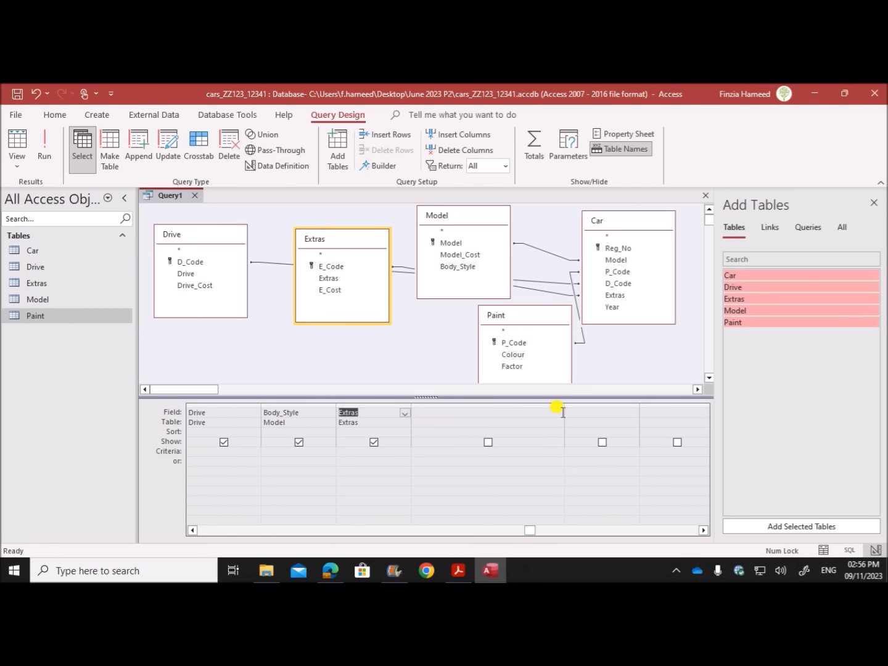
{"action": "left_click", "coordinate": [429, 412]}
{"action": "type", "text": "Cost:Model_cost+"}
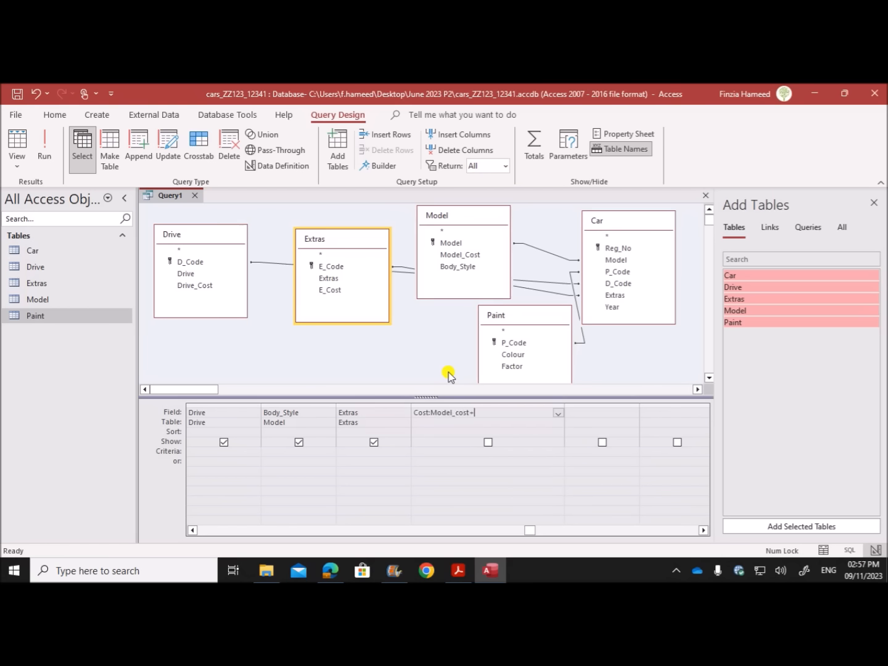
{"action": "left_click", "coordinate": [458, 412]}
{"action": "left_click", "coordinate": [486, 411]}
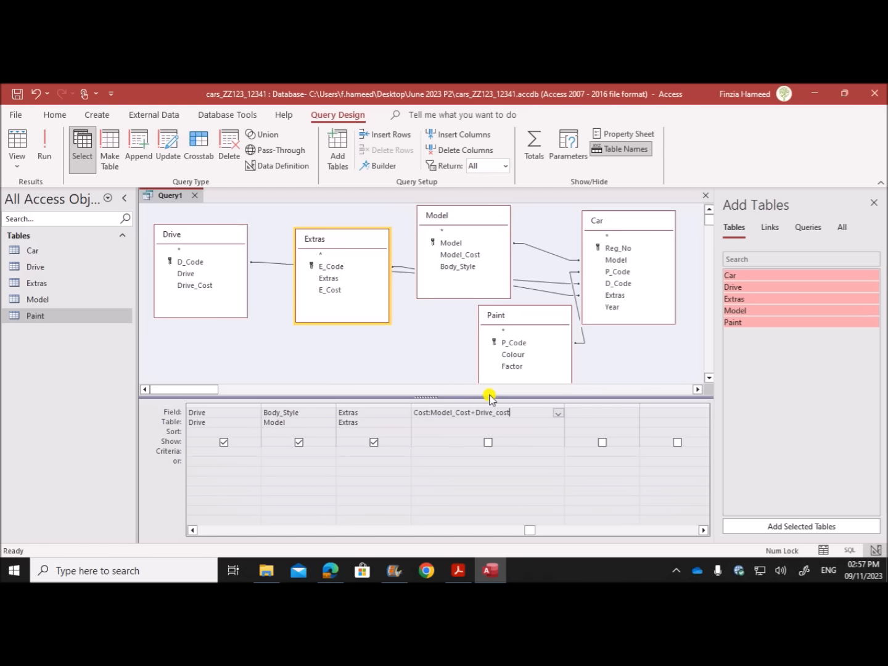
{"action": "left_click", "coordinate": [497, 413]}
{"action": "left_click", "coordinate": [521, 413]}
{"action": "type", "text": "+E_Cost+"}
{"action": "left_click_drag", "start_coordinate": [564, 402], "coordinate": [619, 403]}
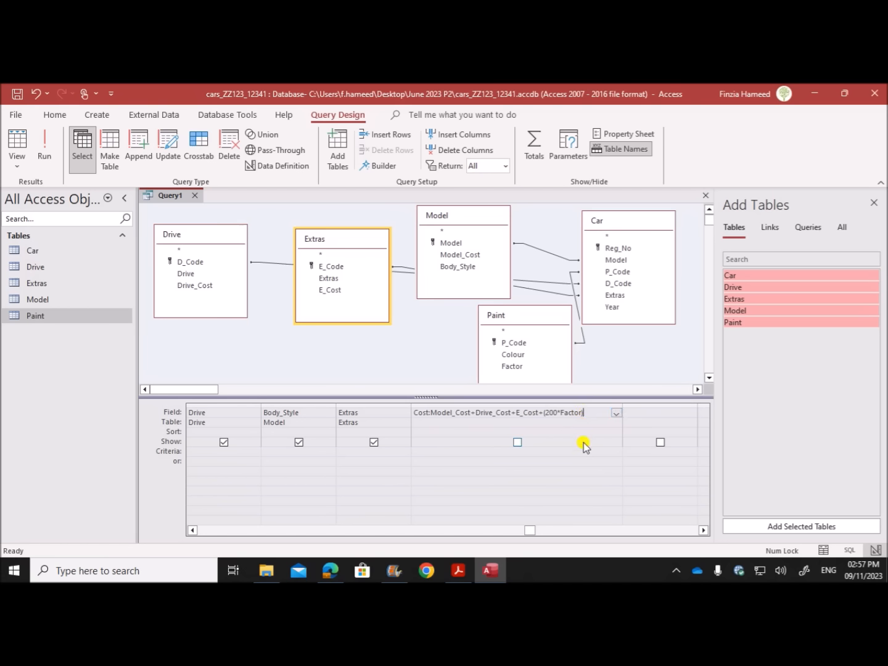
{"action": "left_click", "coordinate": [559, 485]}
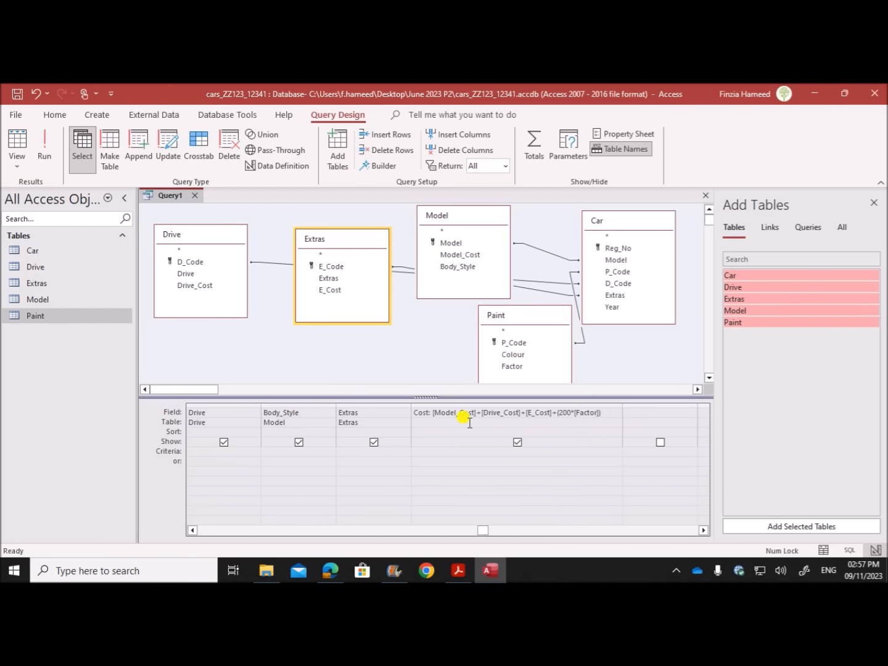
Run the query to check the calculated Cost values, and return it to Design View.
{"action": "left_click", "coordinate": [44, 147]}
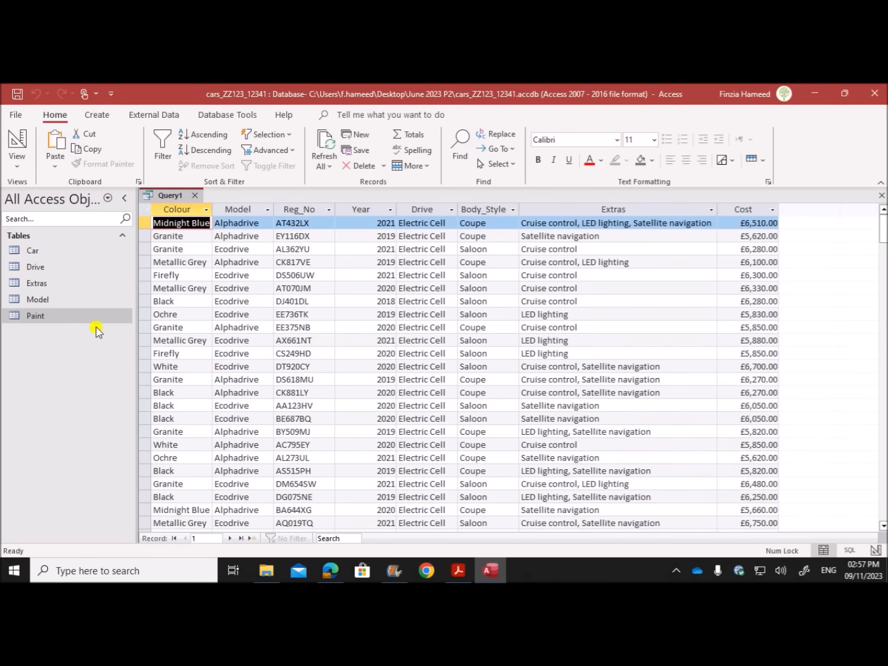
{"action": "right_click", "coordinate": [176, 197]}
{"action": "left_click", "coordinate": [222, 267]}
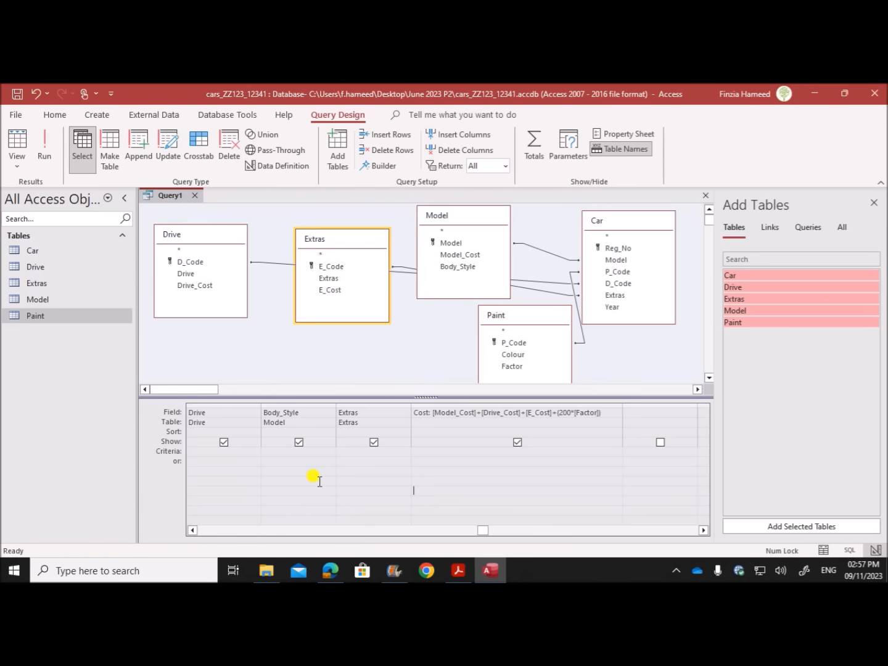
Consult the sale price formula on page 2 of the question paper in Edge.
{"action": "left_click", "coordinate": [332, 570]}
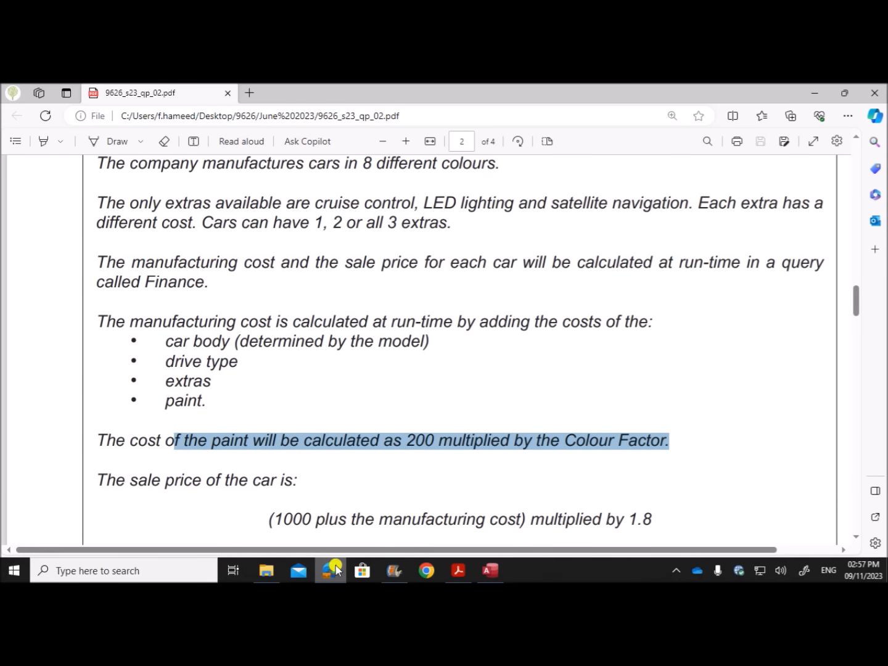
{"action": "scroll", "coordinate": [345, 496], "scroll_direction": "down", "scroll_amount": 2}
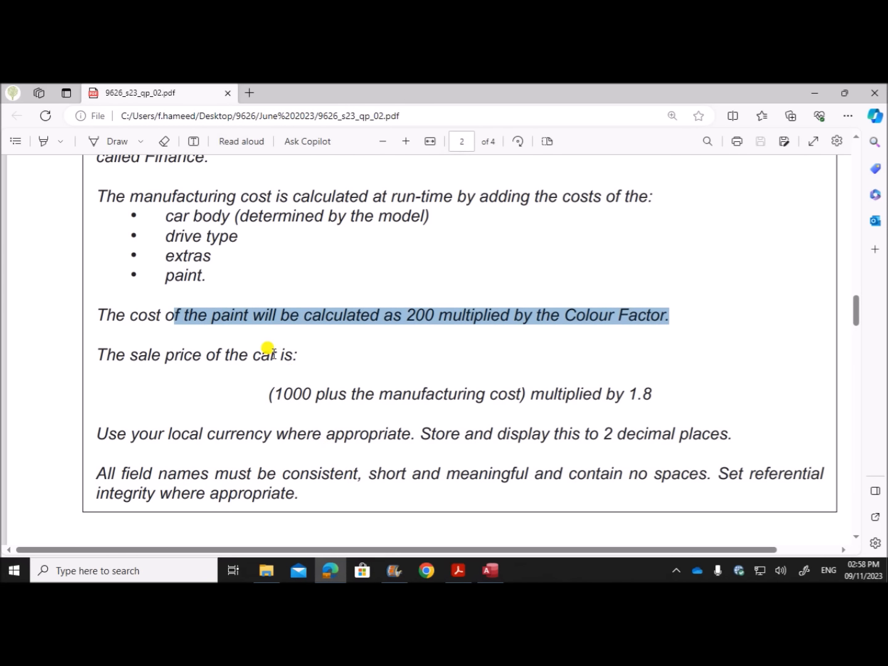
{"action": "left_click", "coordinate": [295, 398]}
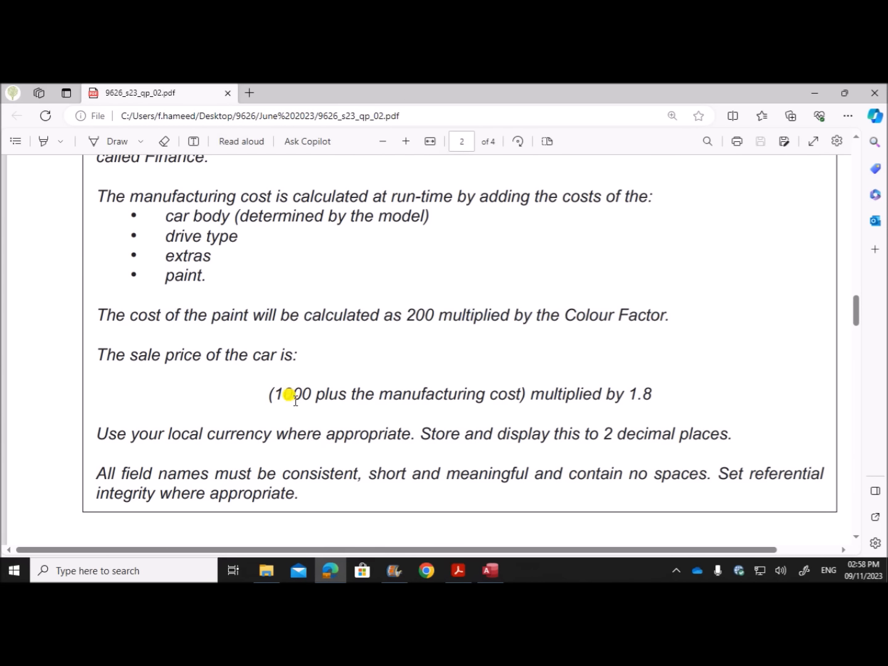
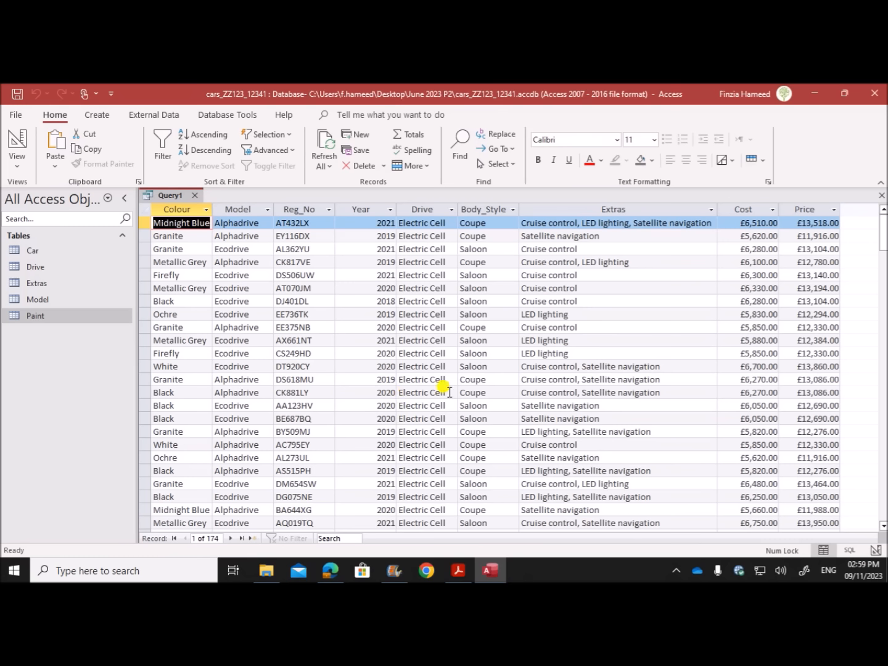
Return the query to Design View, and highlight the "made in 2019" condition of question 2 on page 4 in Edge.
{"action": "right_click", "coordinate": [170, 199]}
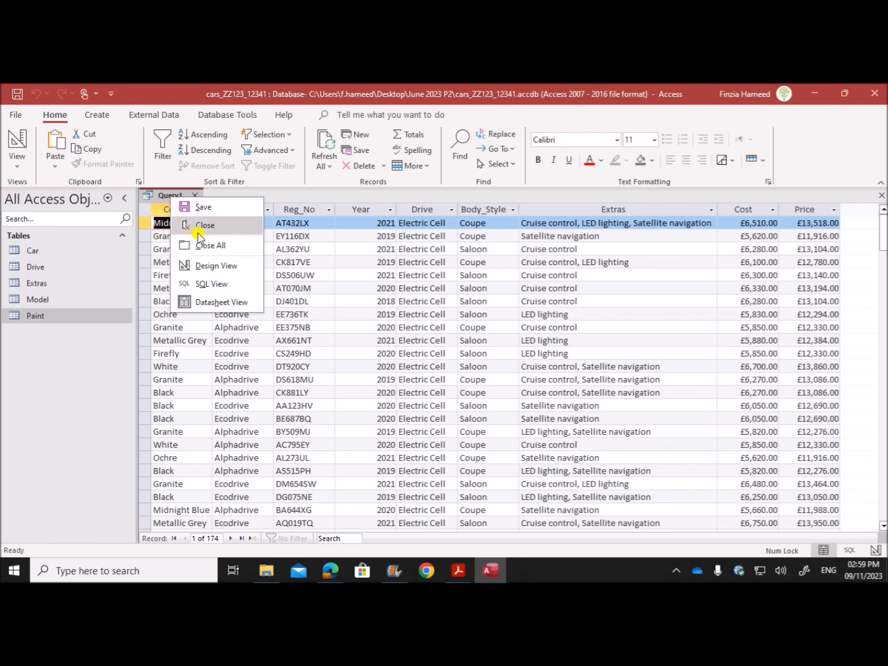
{"action": "left_click", "coordinate": [209, 265]}
{"action": "left_click", "coordinate": [331, 570]}
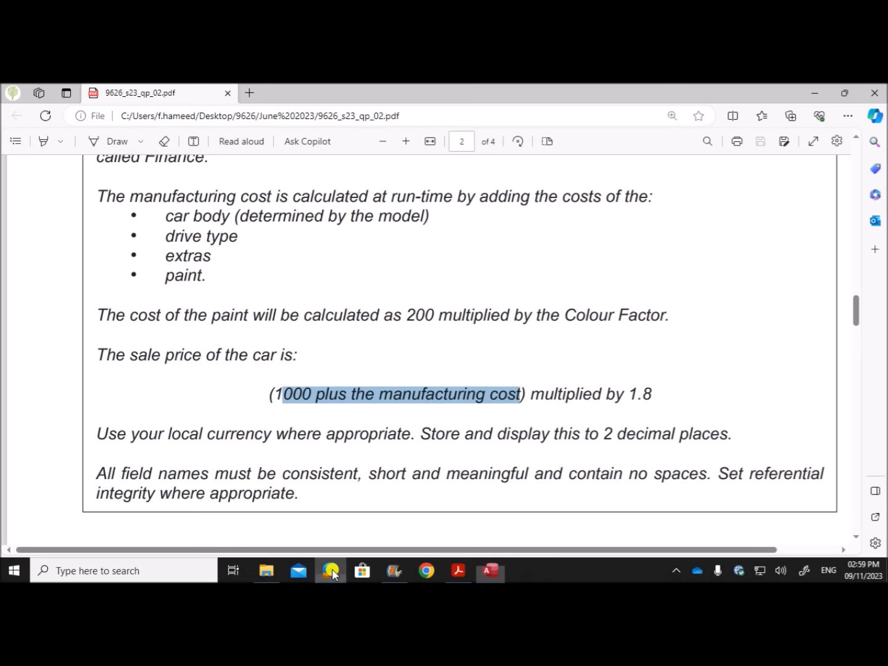
{"action": "scroll", "coordinate": [385, 431], "scroll_direction": "up", "scroll_amount": 3}
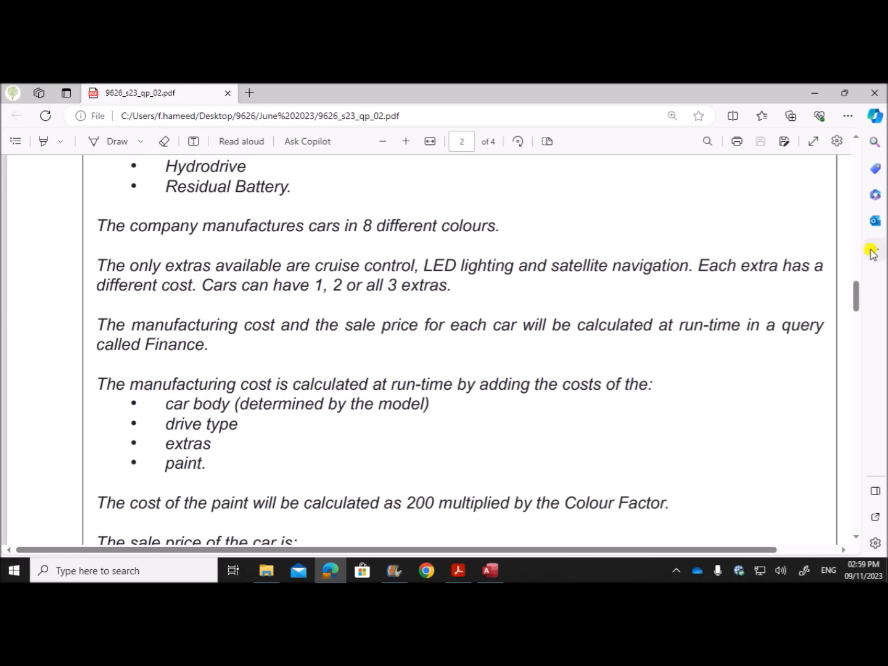
{"action": "left_click_drag", "start_coordinate": [856, 296], "coordinate": [858, 451]}
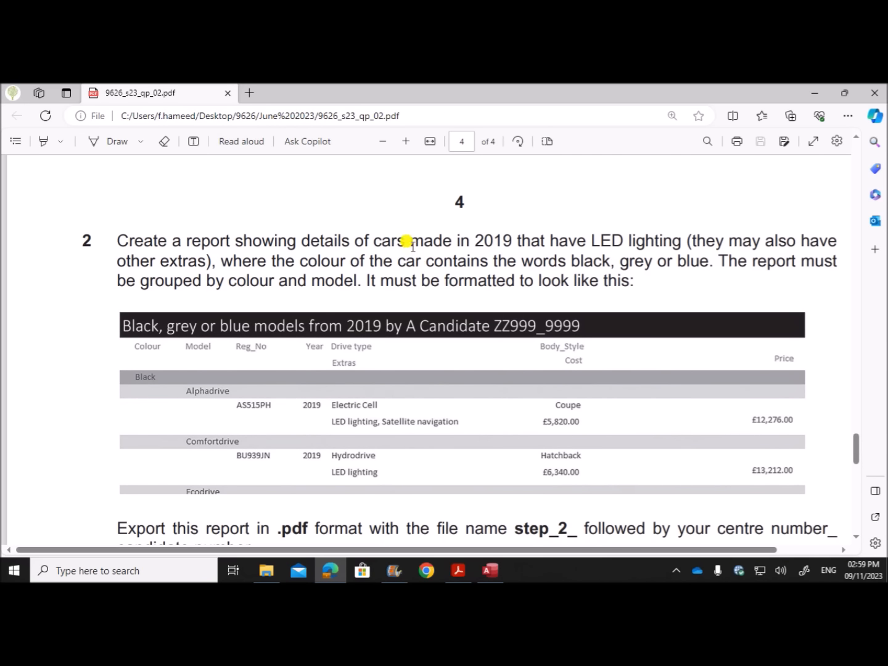
{"action": "left_click_drag", "start_coordinate": [408, 236], "coordinate": [510, 240]}
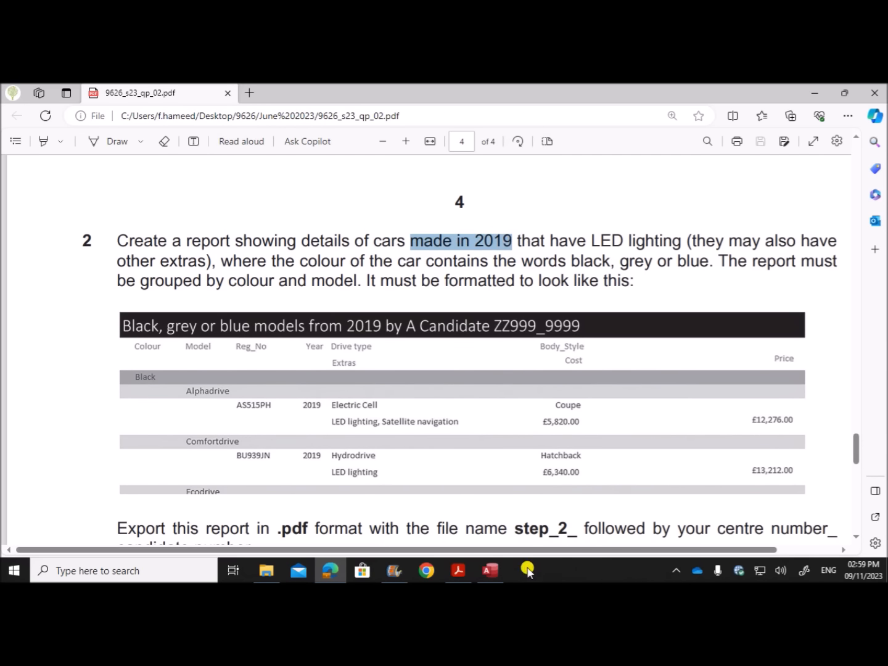
Switch to Access and set the criterion of the query's Year field to 2019.
{"action": "left_click", "coordinate": [492, 572]}
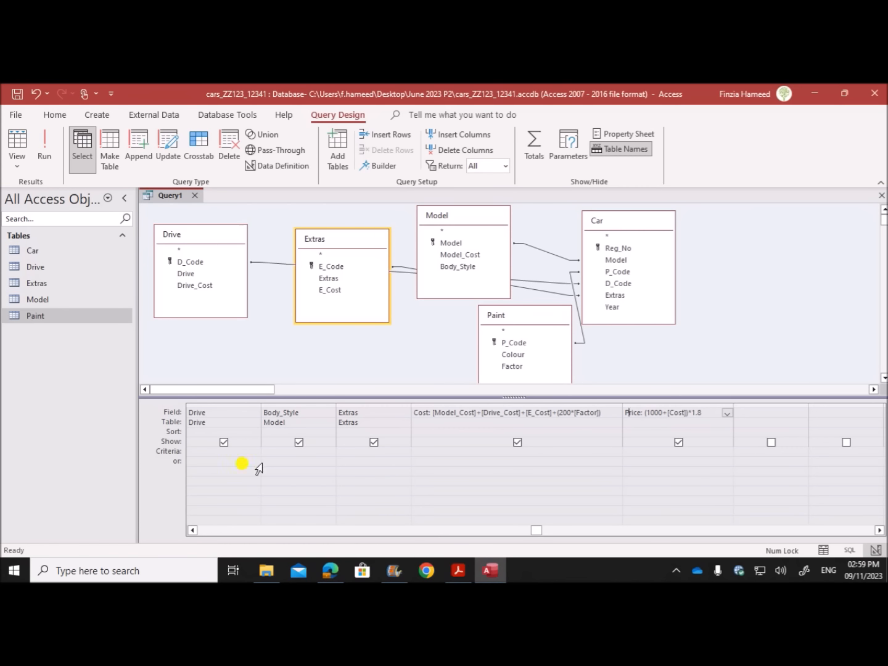
{"action": "left_click", "coordinate": [191, 530]}
{"action": "left_click", "coordinate": [192, 530]}
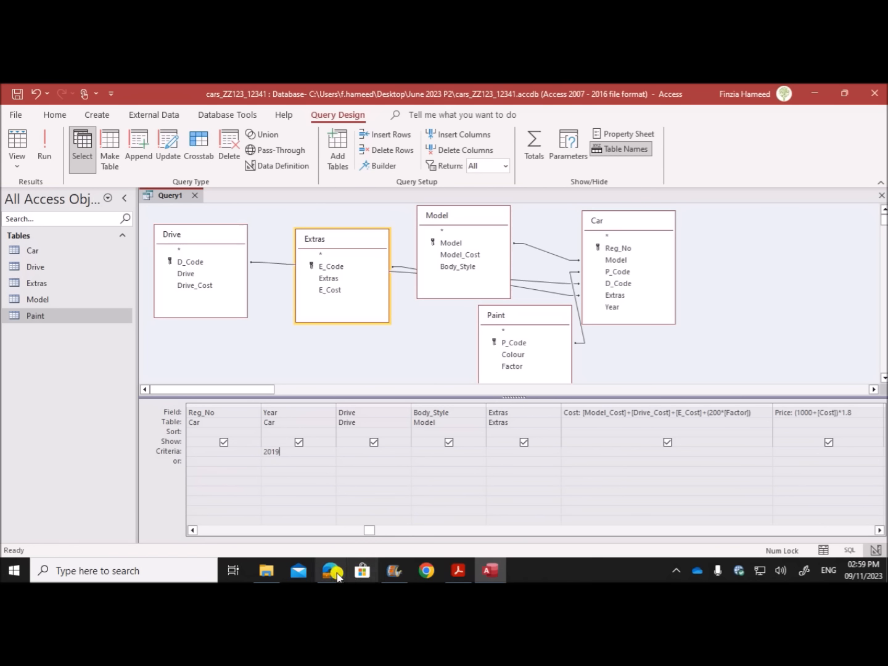
Reread question 2's conditions in Edge, and run the query in Access to examine how LED lighting is recorded in Extras.
{"action": "left_click", "coordinate": [342, 573]}
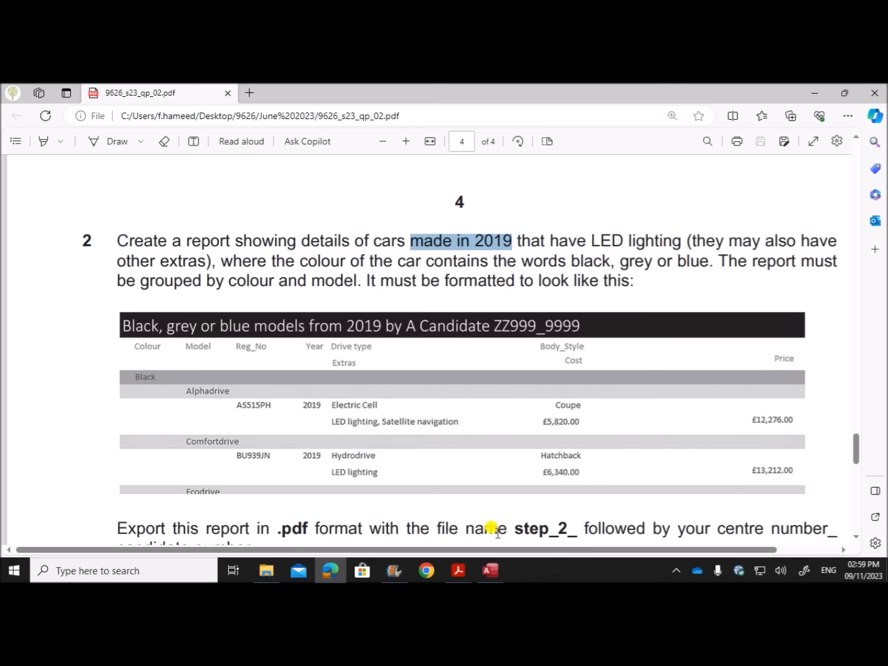
{"action": "mouse_move", "coordinate": [338, 578]}
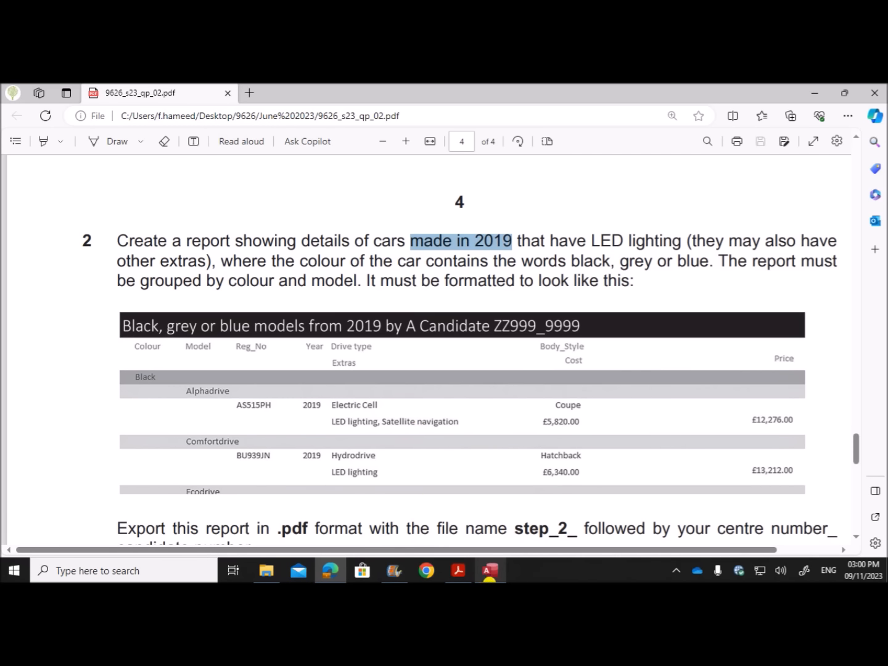
{"action": "left_click", "coordinate": [492, 572]}
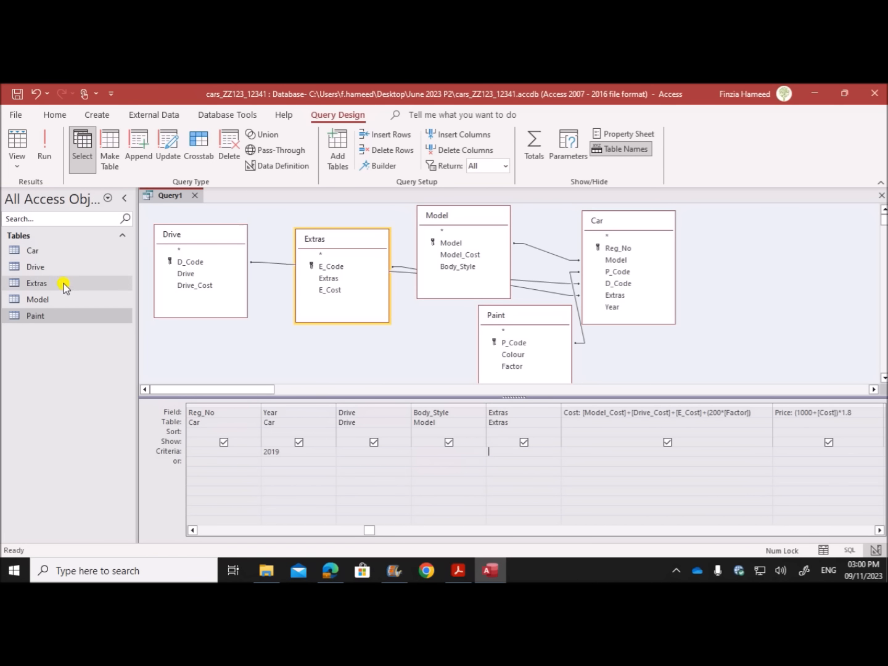
{"action": "left_click", "coordinate": [51, 154]}
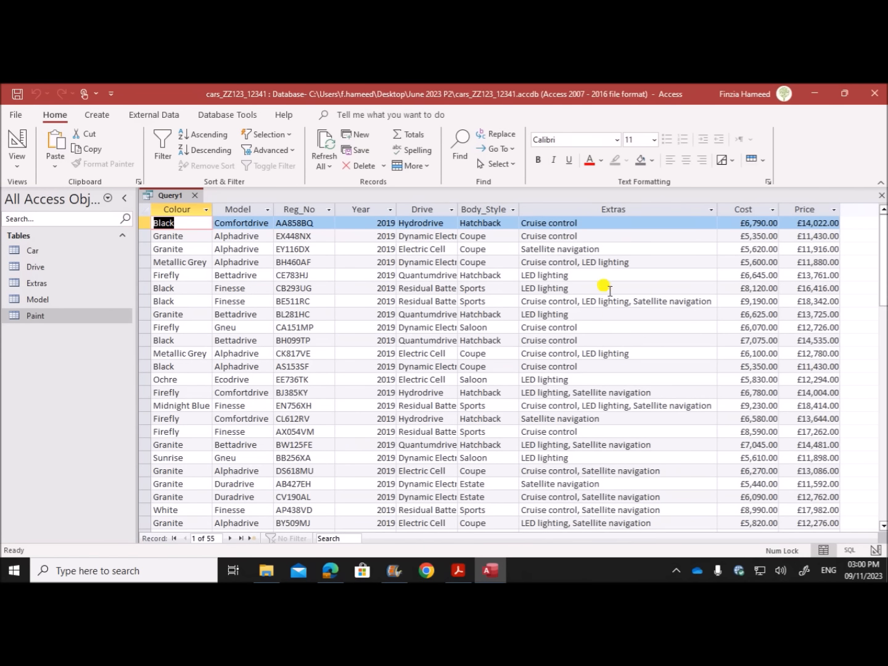
{"action": "right_click", "coordinate": [176, 197]}
{"action": "left_click", "coordinate": [206, 262]}
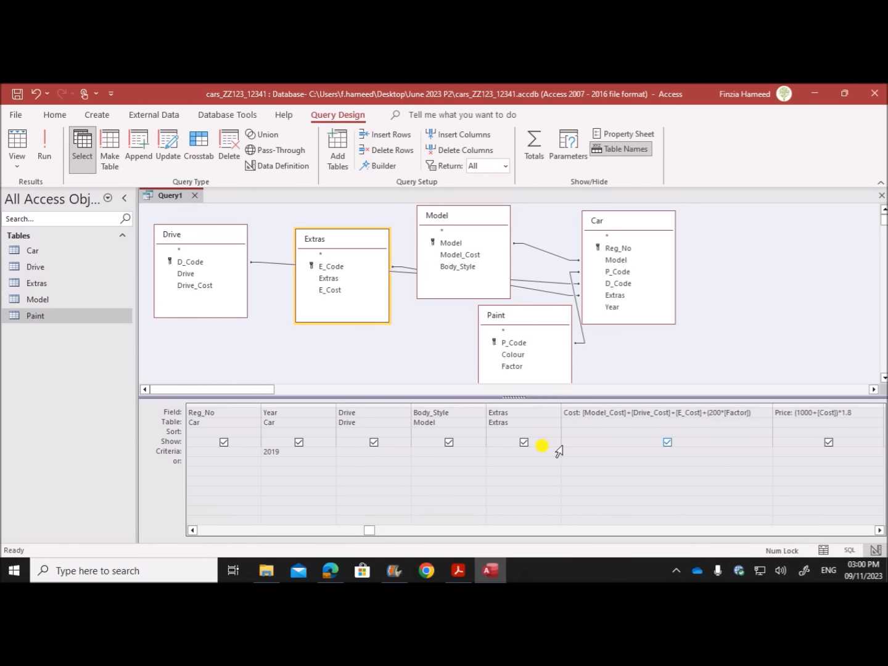
Set the Extras criterion to *LED* and run the query to check it, returning to Design View.
{"action": "type", "text": "*LED"}
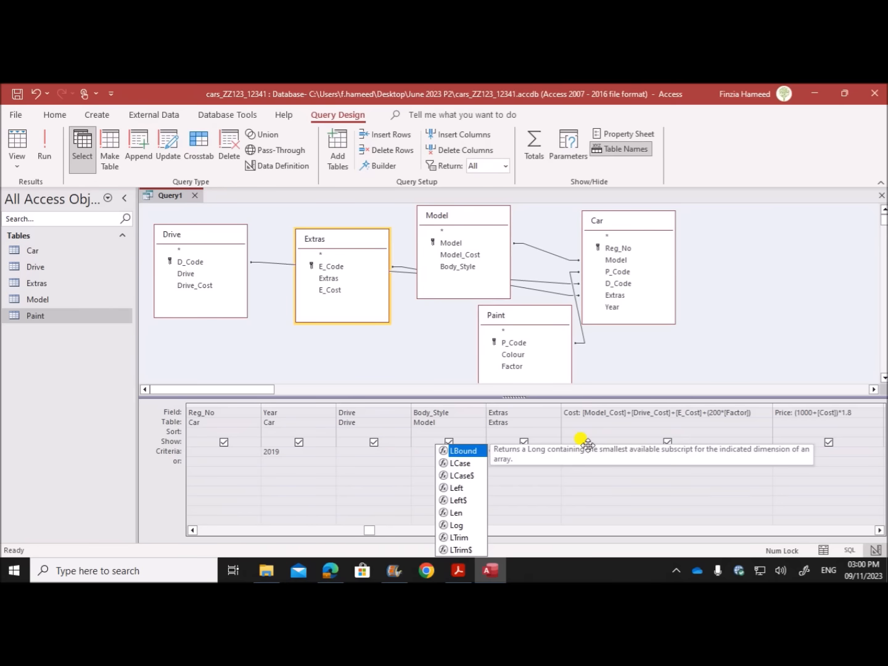
{"action": "type", "text": "*"}
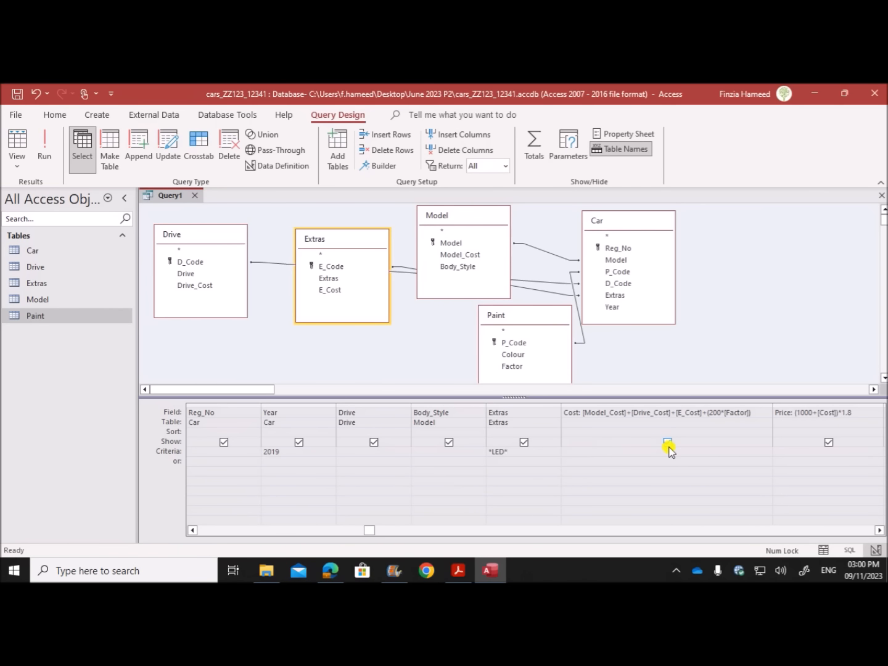
{"action": "left_click", "coordinate": [42, 151]}
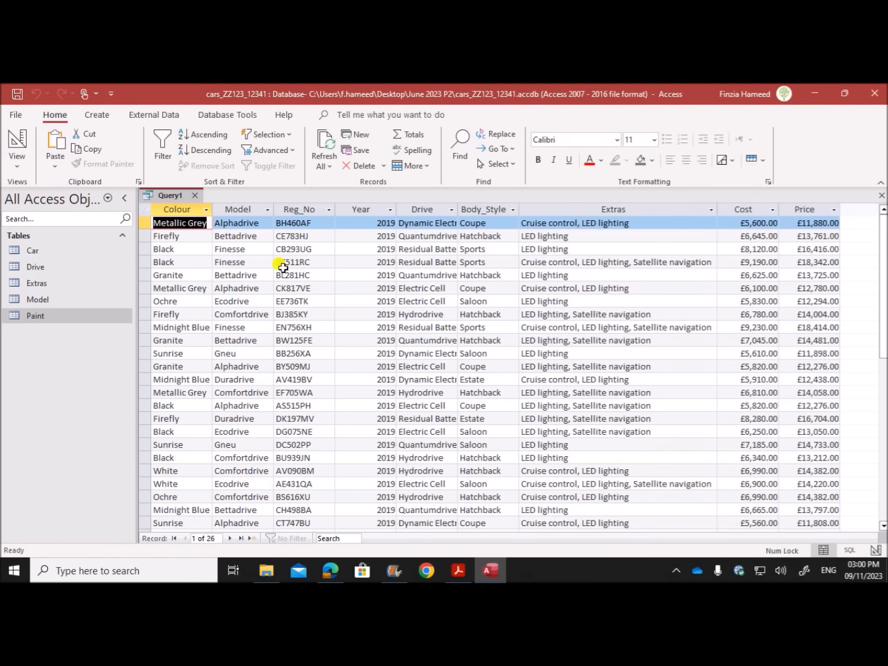
{"action": "right_click", "coordinate": [164, 196]}
{"action": "left_click", "coordinate": [208, 261]}
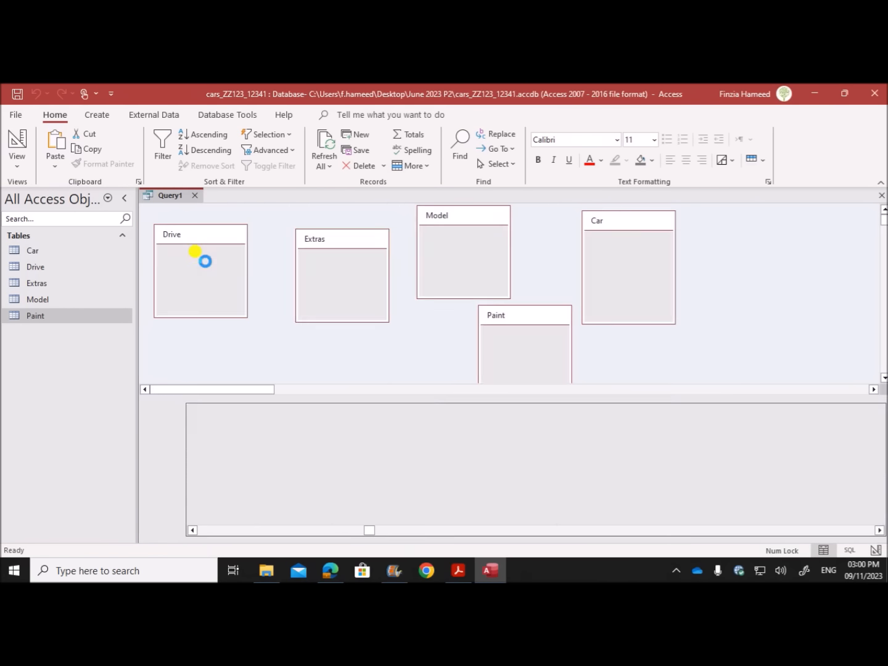
Highlight question 2's colour condition in Edge, and in Access set the Colour criterion to match values containing black, grey or blue.
{"action": "left_click", "coordinate": [330, 571]}
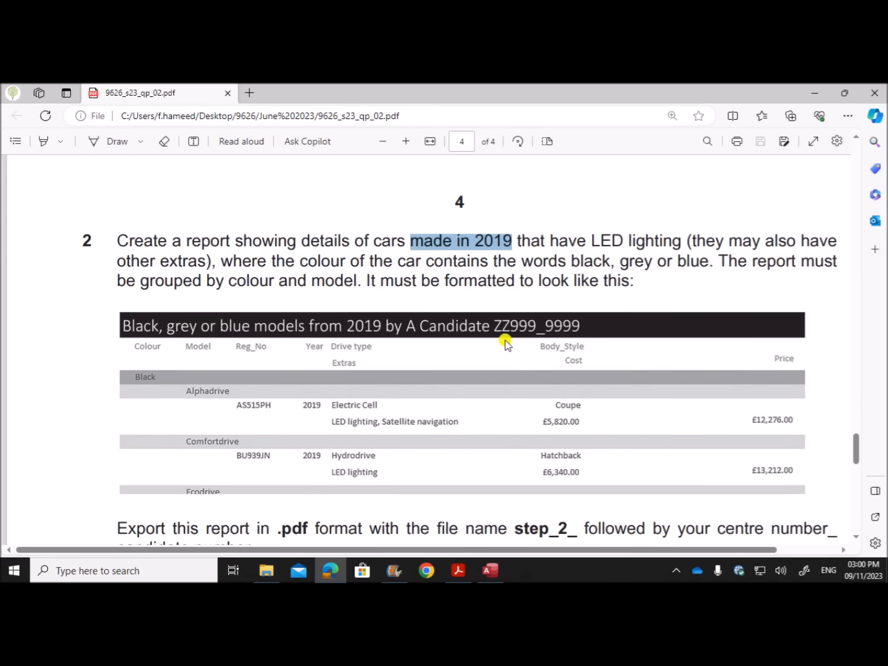
{"action": "left_click_drag", "start_coordinate": [228, 255], "coordinate": [717, 262]}
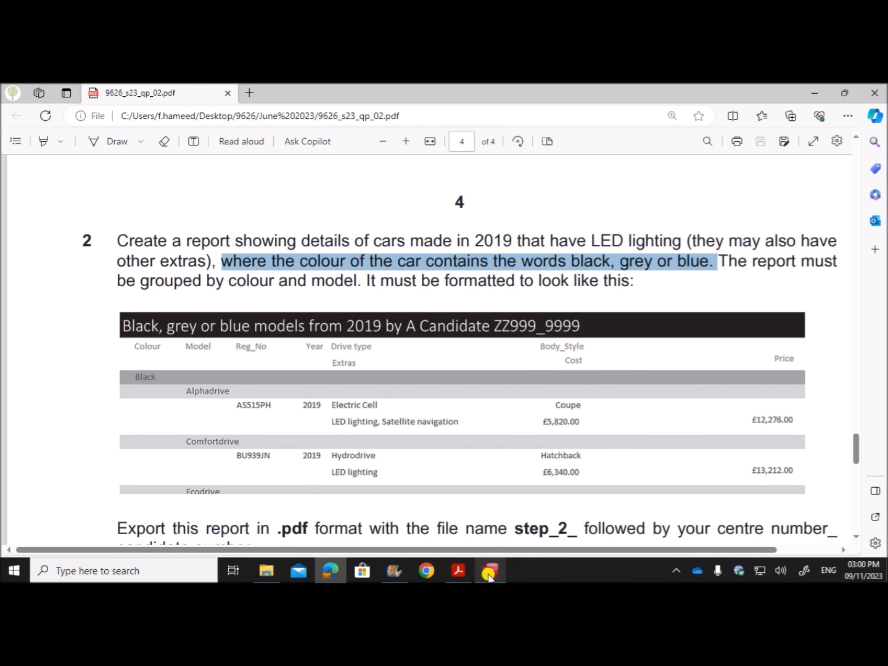
{"action": "left_click", "coordinate": [489, 569]}
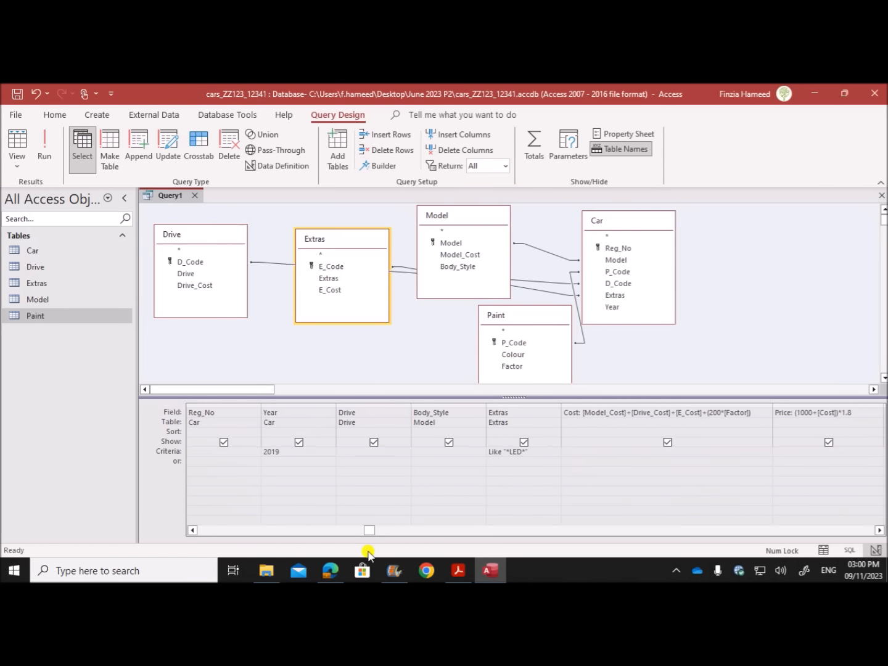
{"action": "left_click", "coordinate": [192, 531]}
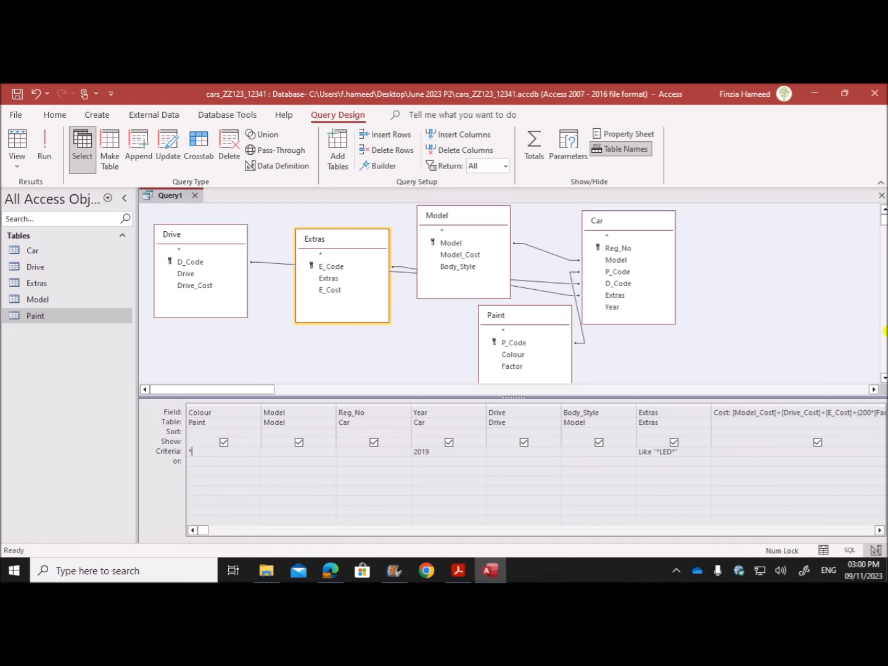
{"action": "type", "text": "black* or"}
{"action": "type", "text": "lue"}
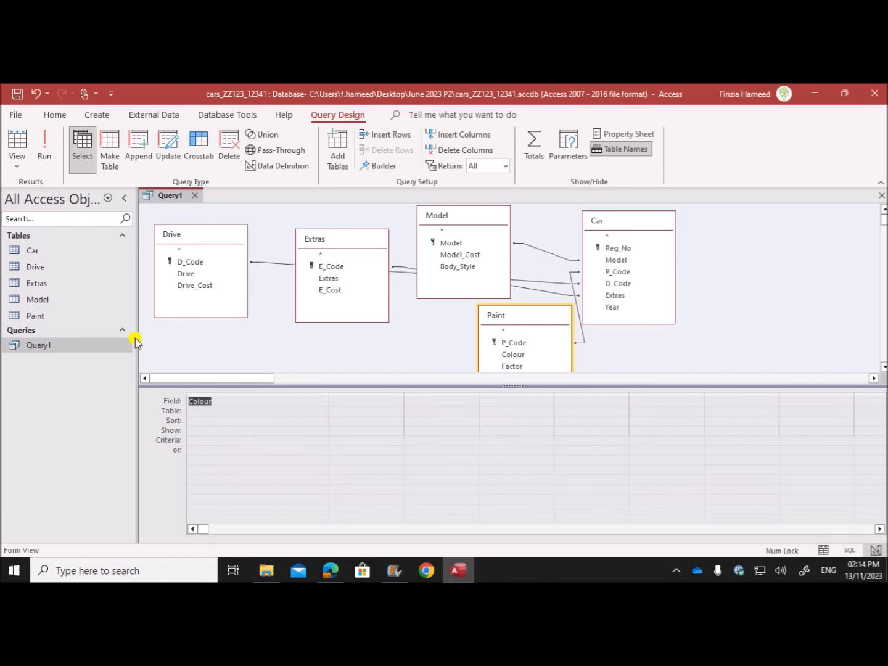
{"action": "left_click", "coordinate": [55, 159]}
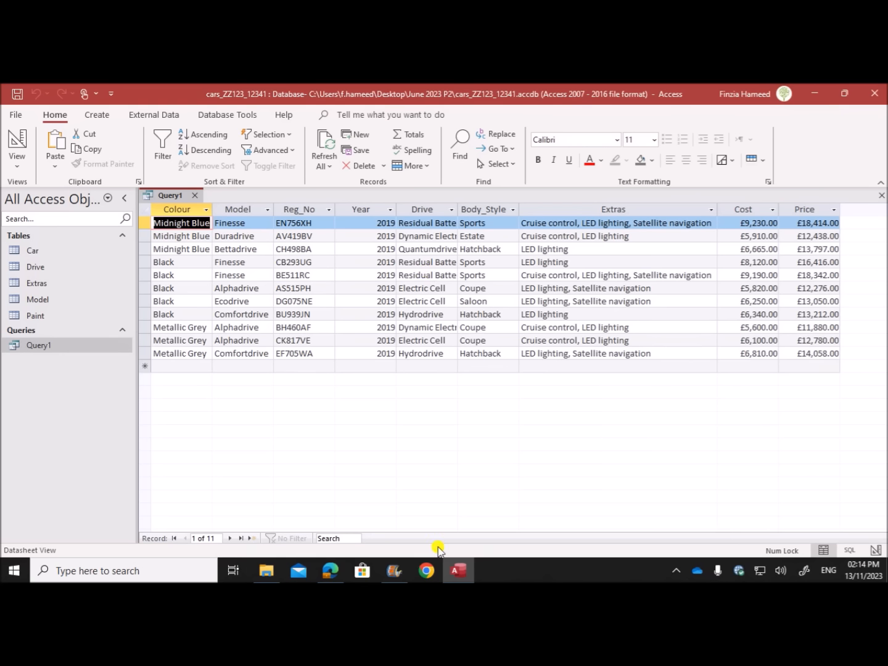
Highlight question 2's "colour and model" grouping requirement in Edge, and return to Access.
{"action": "left_click", "coordinate": [331, 571]}
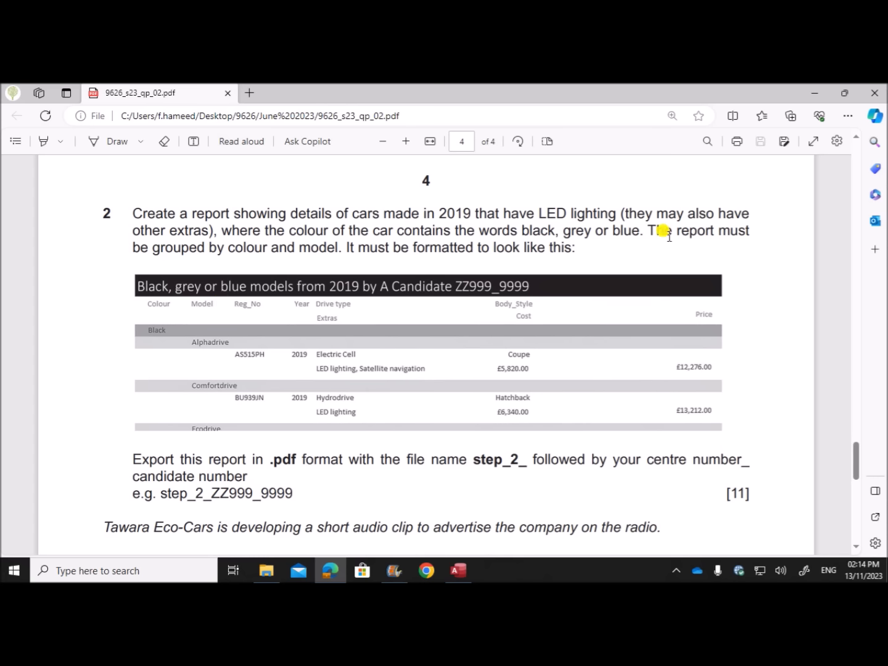
{"action": "left_click_drag", "start_coordinate": [221, 248], "coordinate": [339, 250]}
{"action": "left_click", "coordinate": [459, 570]}
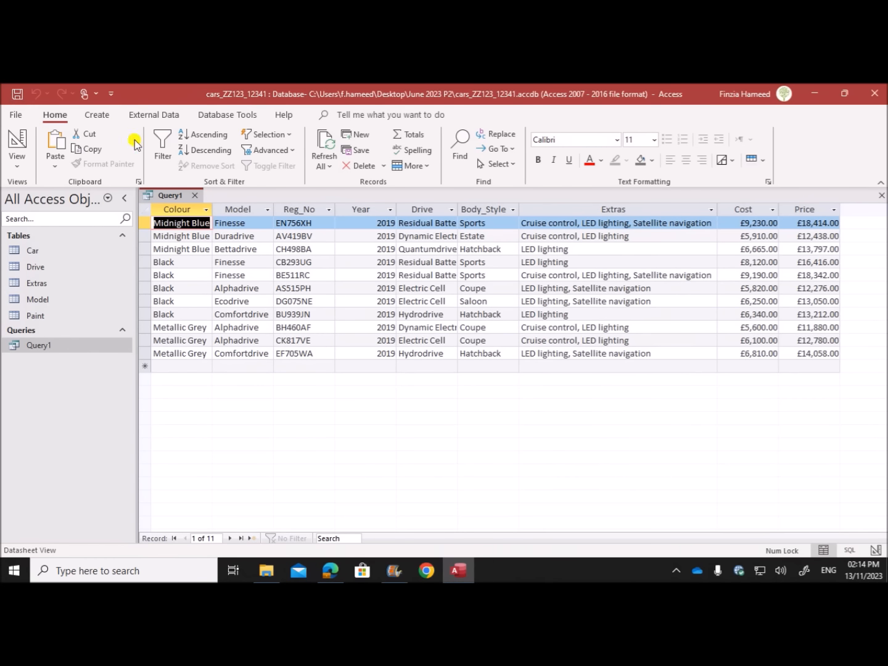
Start a Report Wizard report based on Query1, include all its fields, and continue to the grouping levels.
{"action": "left_click", "coordinate": [100, 115]}
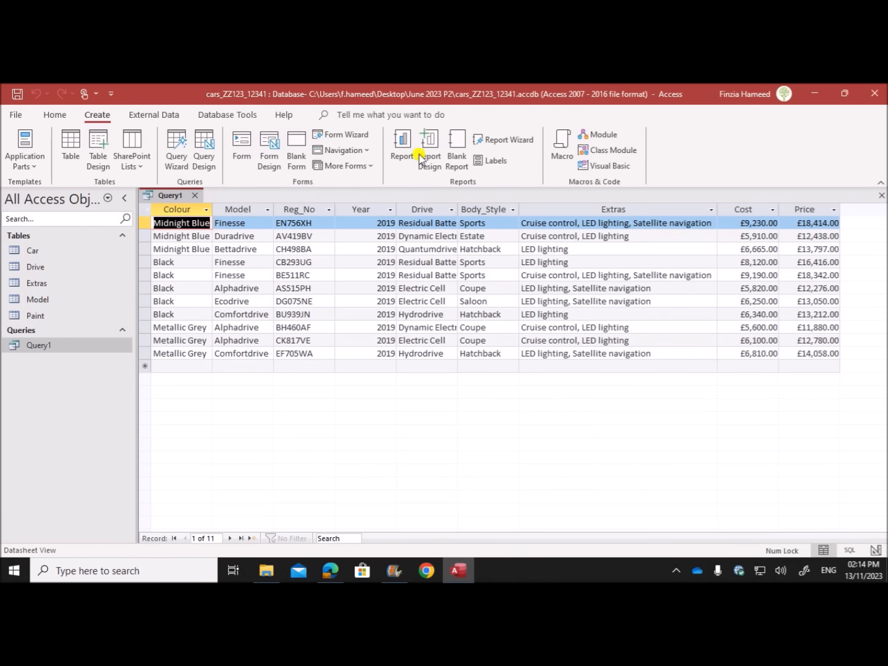
{"action": "left_click", "coordinate": [508, 140]}
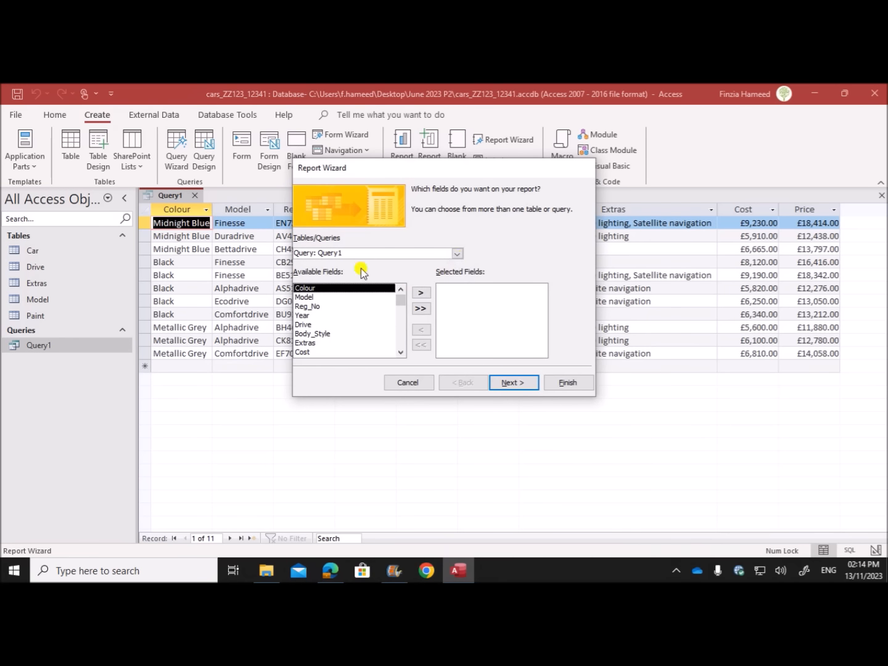
{"action": "left_click", "coordinate": [420, 308]}
{"action": "left_click", "coordinate": [509, 383]}
{"action": "left_click", "coordinate": [510, 382]}
{"action": "left_click", "coordinate": [469, 381]}
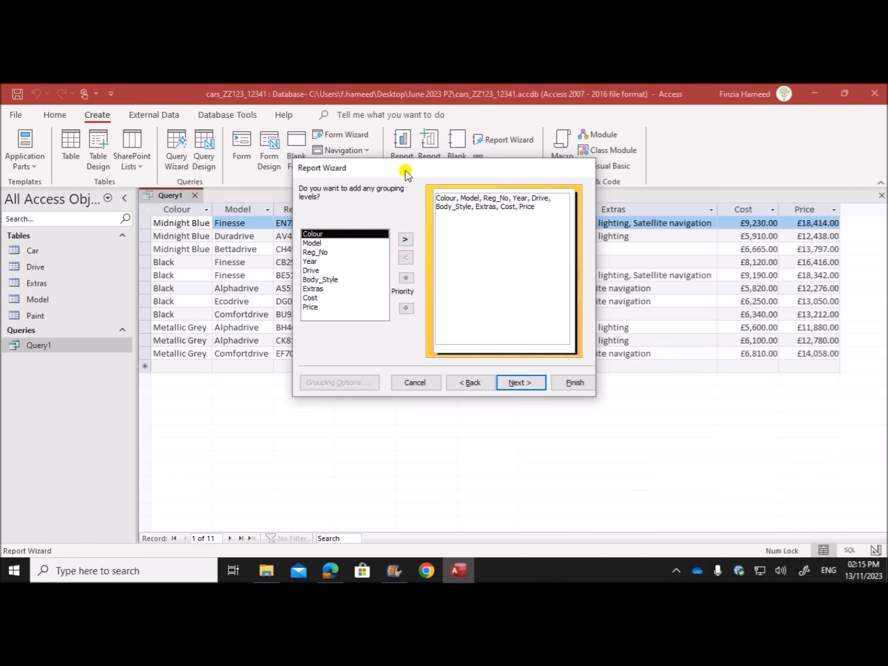
Group the report by Colour and then by Model, checking the required grouping in Edge.
{"action": "left_click_drag", "start_coordinate": [406, 173], "coordinate": [264, 228]}
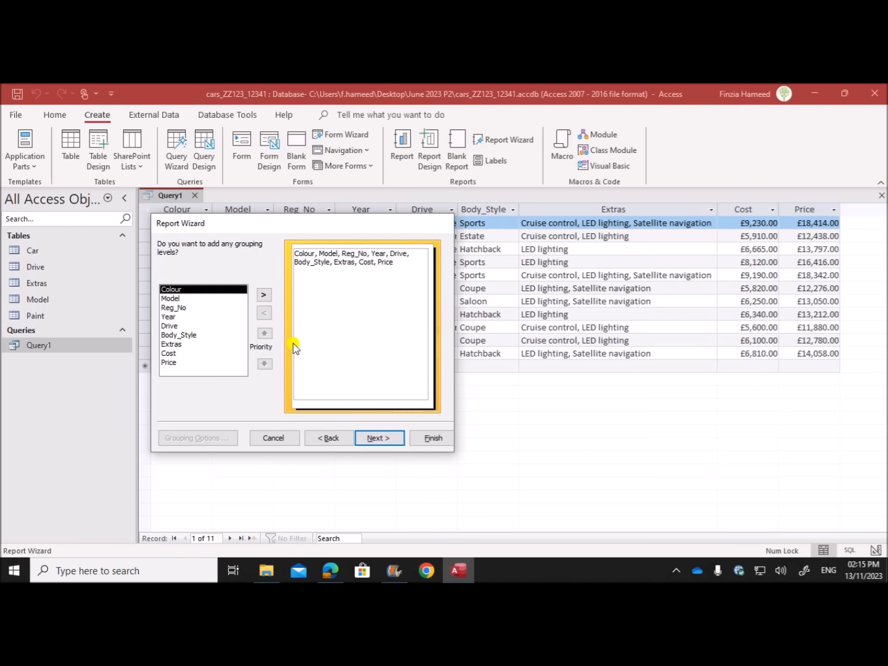
{"action": "left_click", "coordinate": [264, 298]}
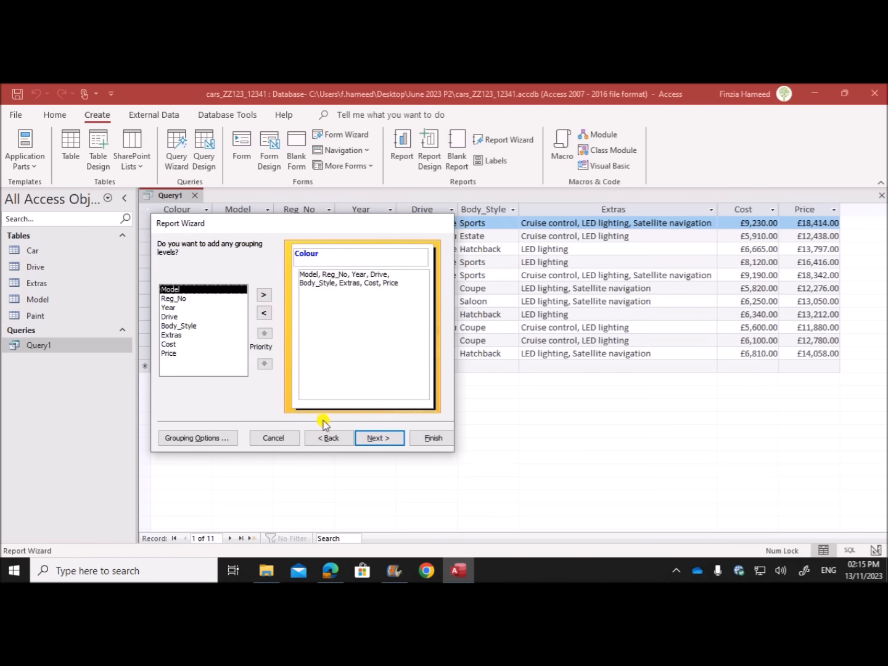
{"action": "left_click", "coordinate": [331, 572]}
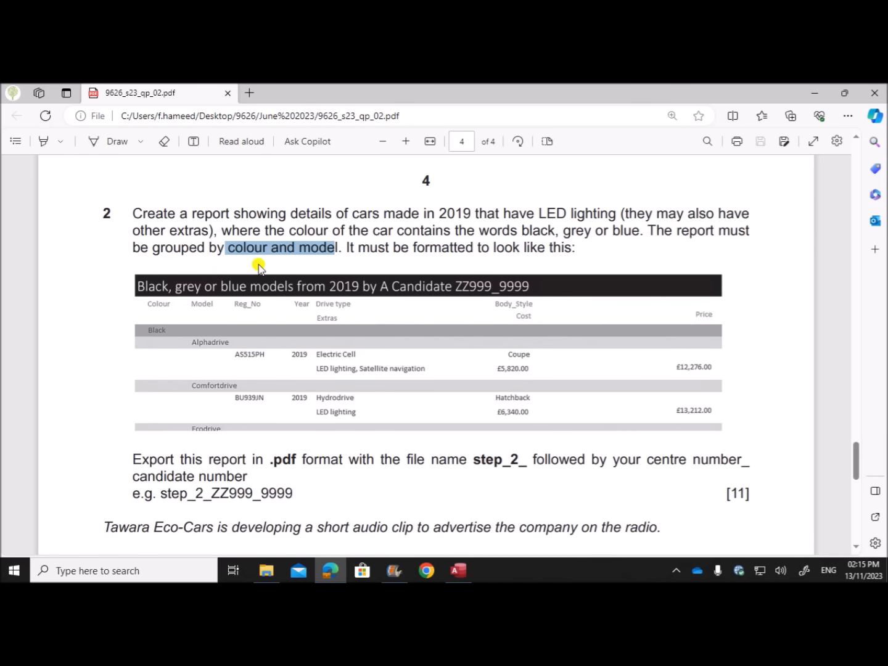
{"action": "left_click", "coordinate": [459, 572]}
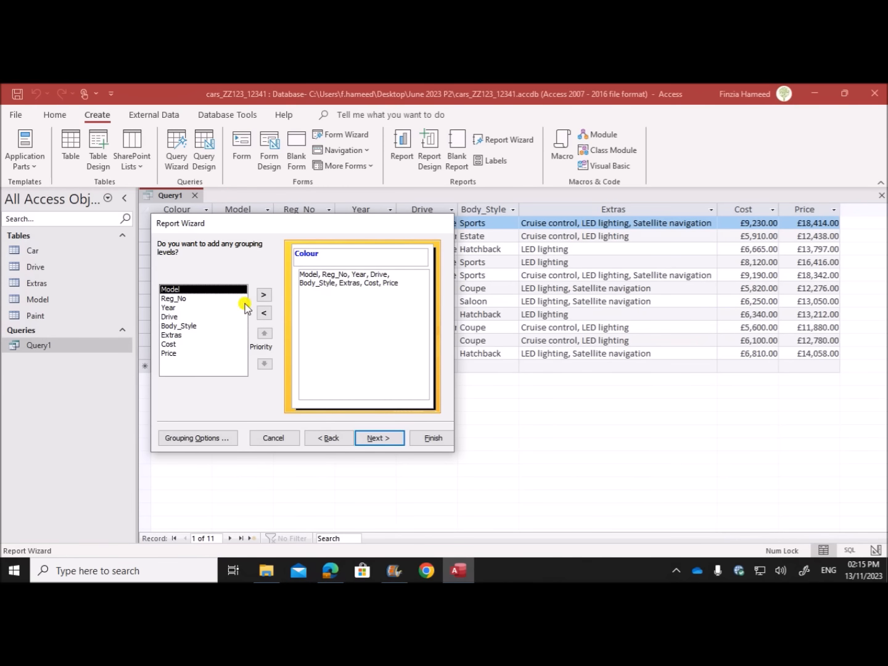
{"action": "left_click", "coordinate": [264, 295]}
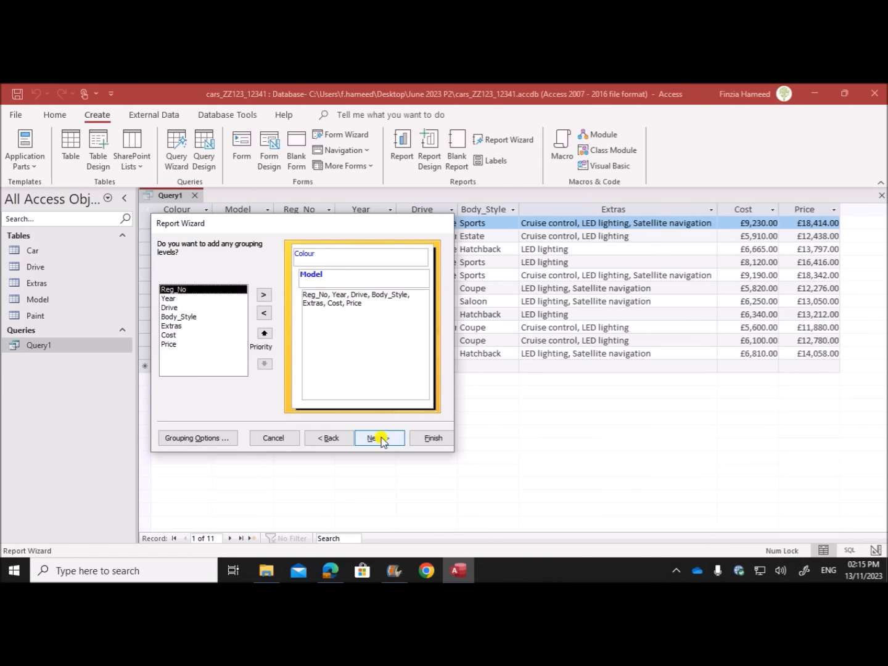
Finish the report without sorting, using the Stepped layout, Portrait orientation and the title Query1.
{"action": "left_click", "coordinate": [380, 439]}
{"action": "left_click", "coordinate": [380, 439]}
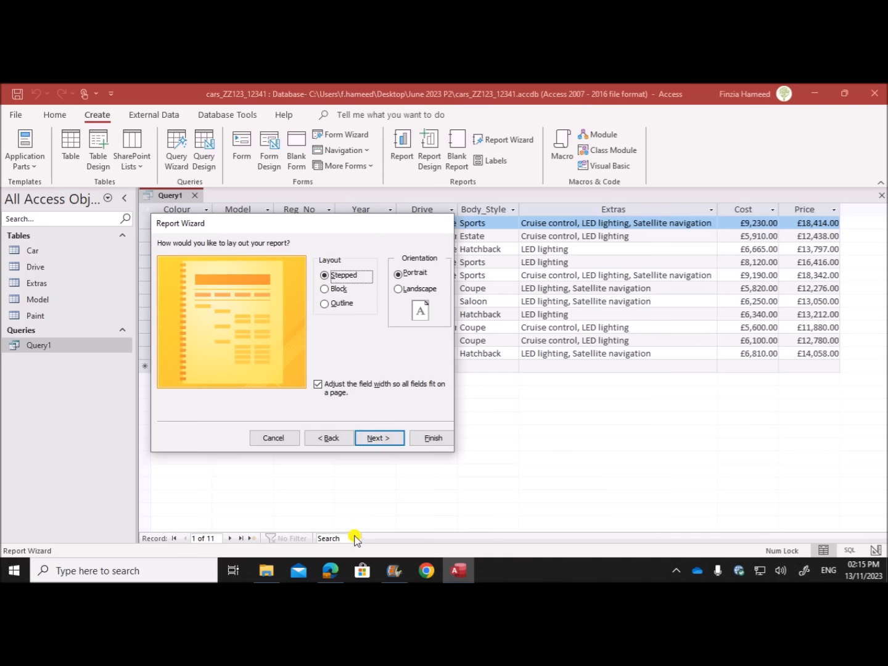
{"action": "left_click", "coordinate": [388, 443]}
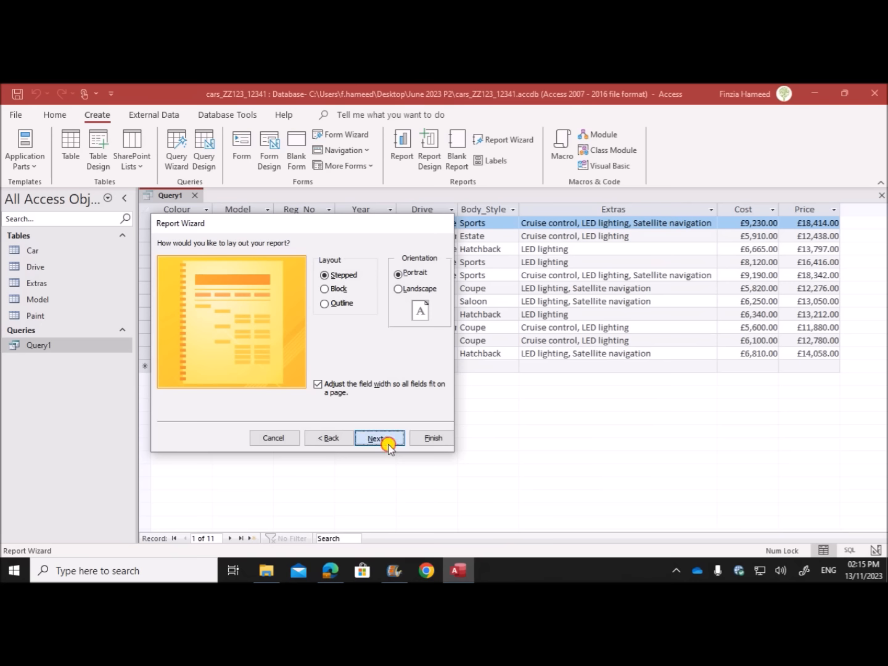
{"action": "left_click_drag", "start_coordinate": [297, 259], "coordinate": [242, 246]}
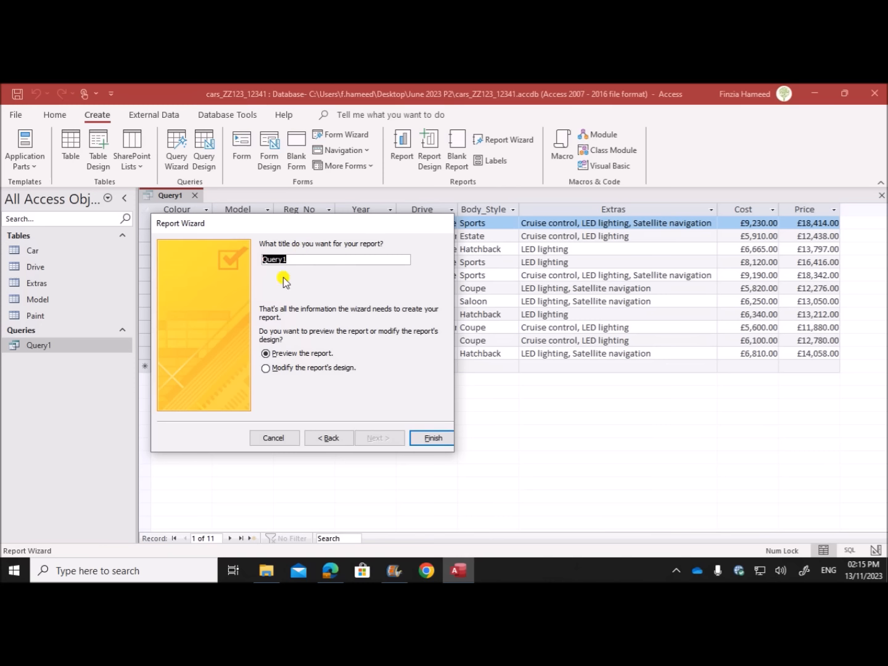
{"action": "left_click", "coordinate": [426, 437]}
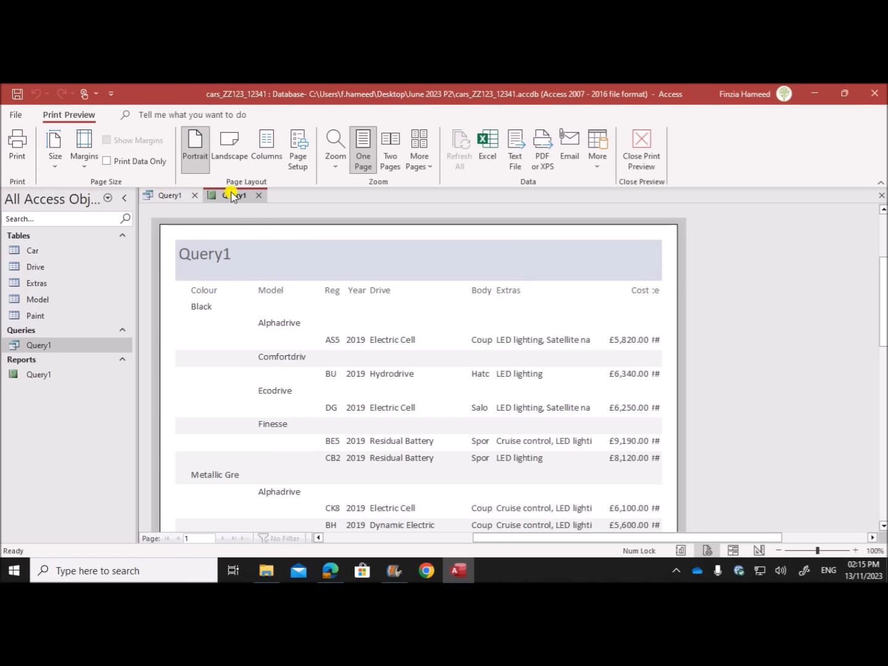
Open the report in Design View, and check the required report title in Edge before returning to Access.
{"action": "right_click", "coordinate": [233, 196]}
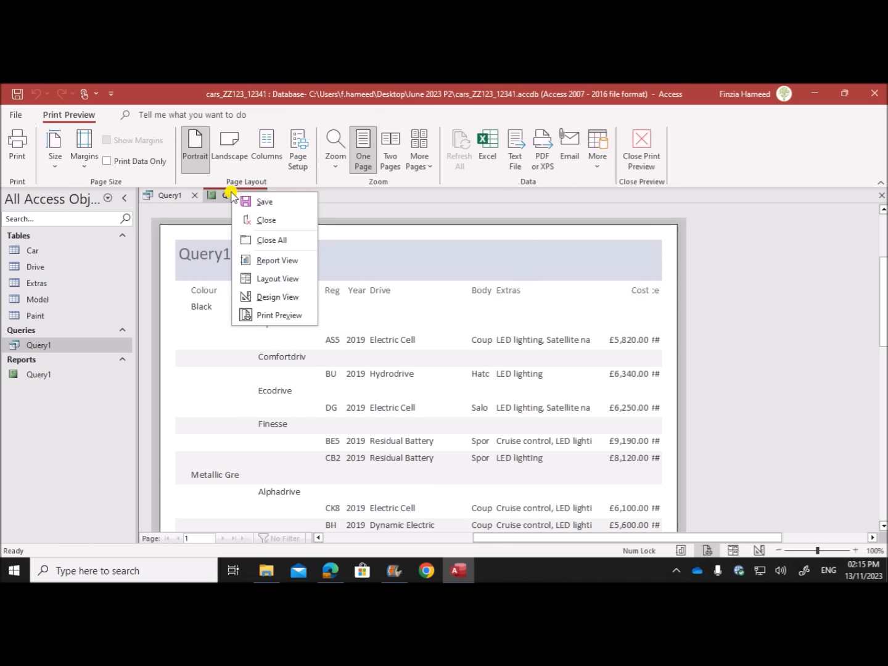
{"action": "left_click", "coordinate": [274, 300]}
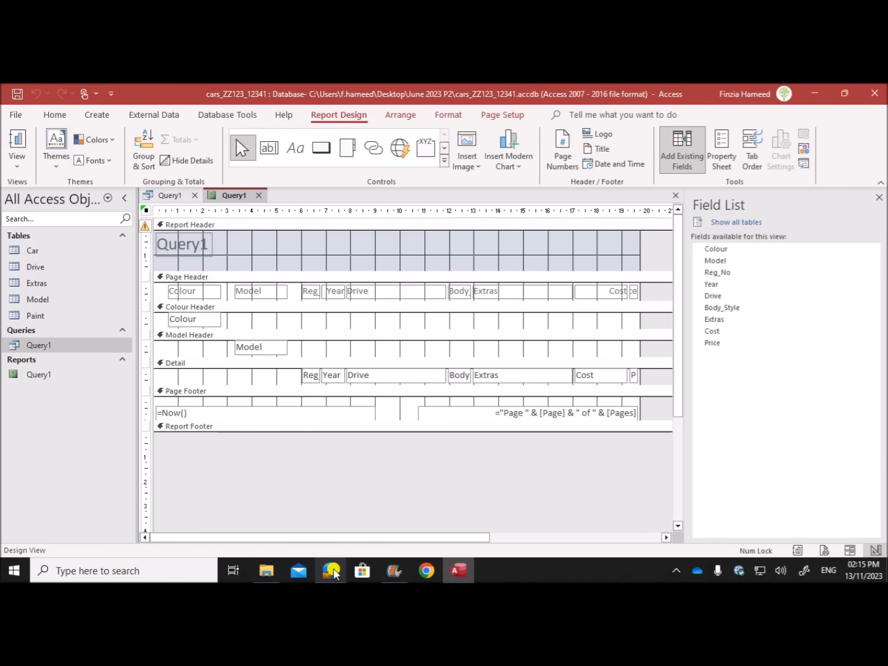
{"action": "left_click", "coordinate": [331, 572]}
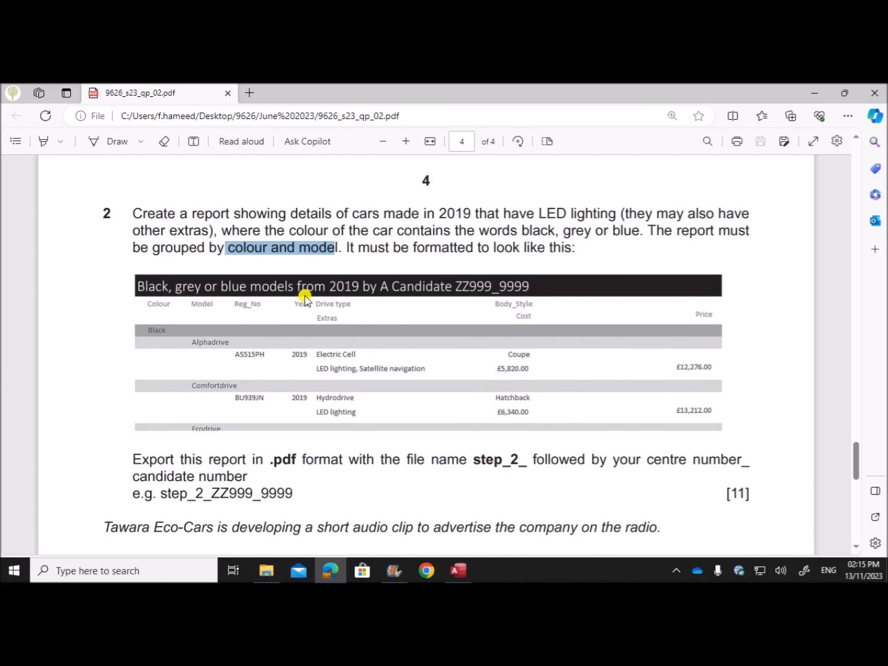
{"action": "left_click", "coordinate": [458, 571]}
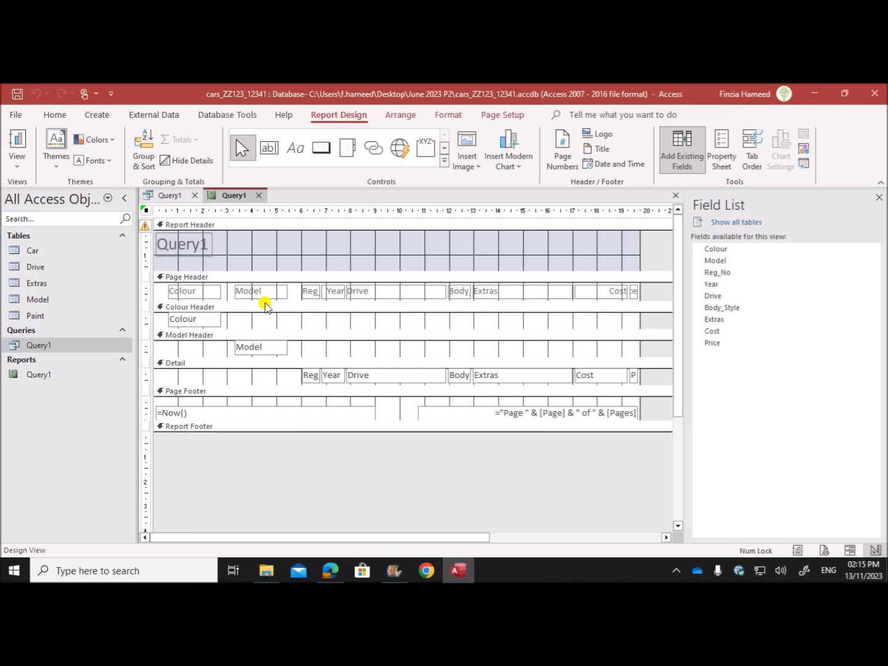
Change the Report Header title to "Black , grey or blue models from 2019 by Name," followed by the centre and candidate numbers.
{"action": "double_click", "coordinate": [199, 248]}
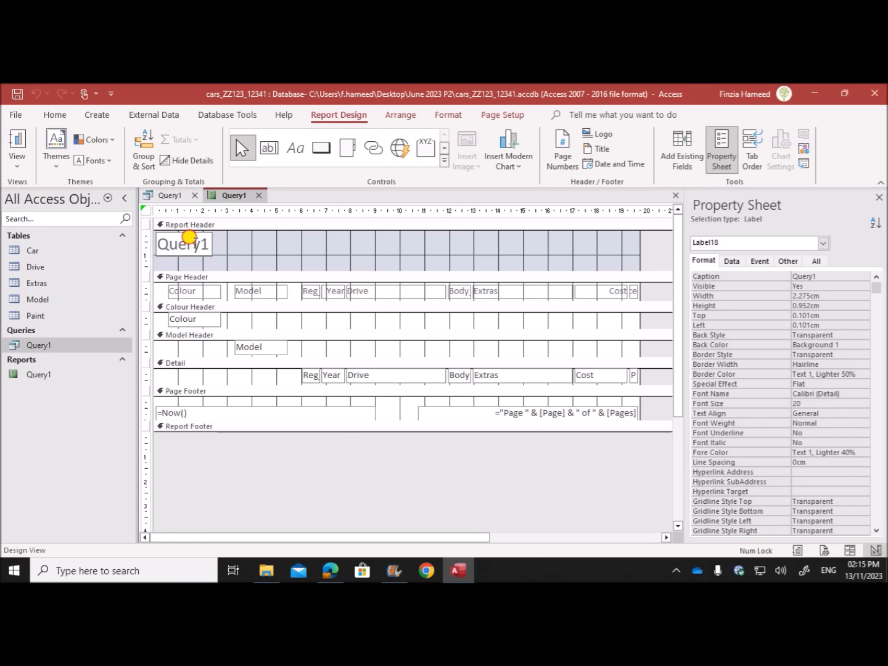
{"action": "double_click", "coordinate": [189, 236]}
{"action": "type", "text": "Black , g"}
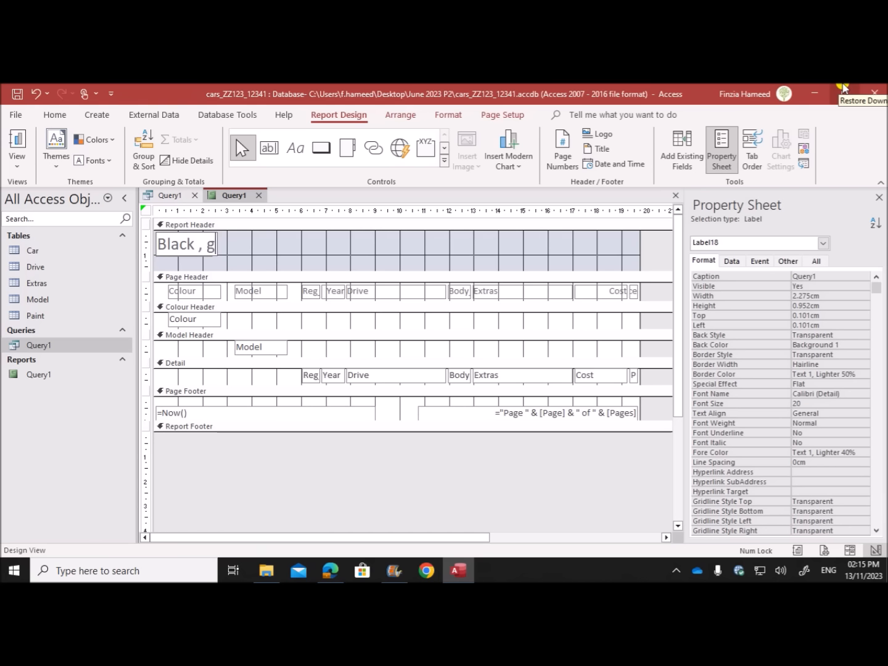
{"action": "type", "text": "rey or"}
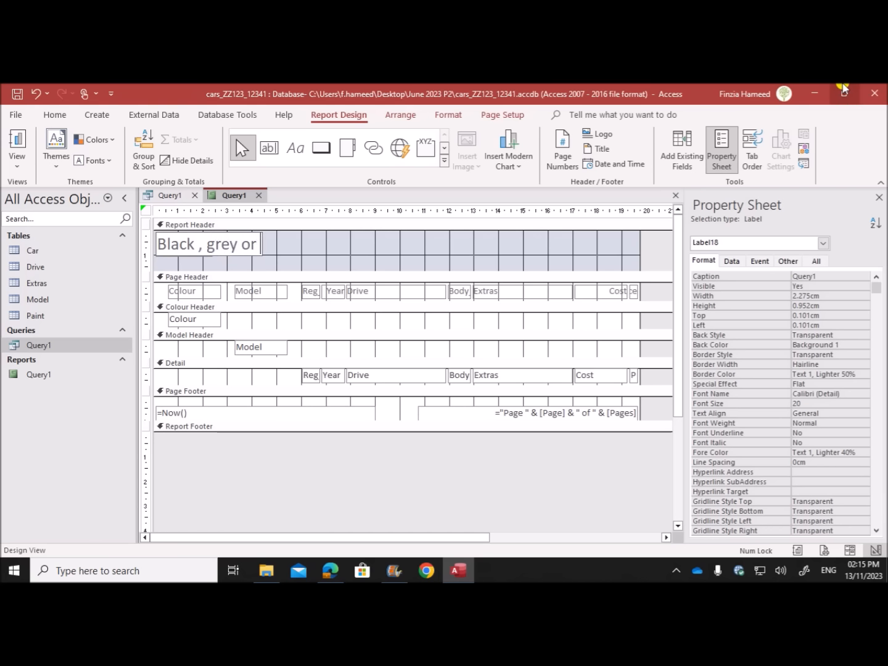
{"action": "type", "text": " blue"}
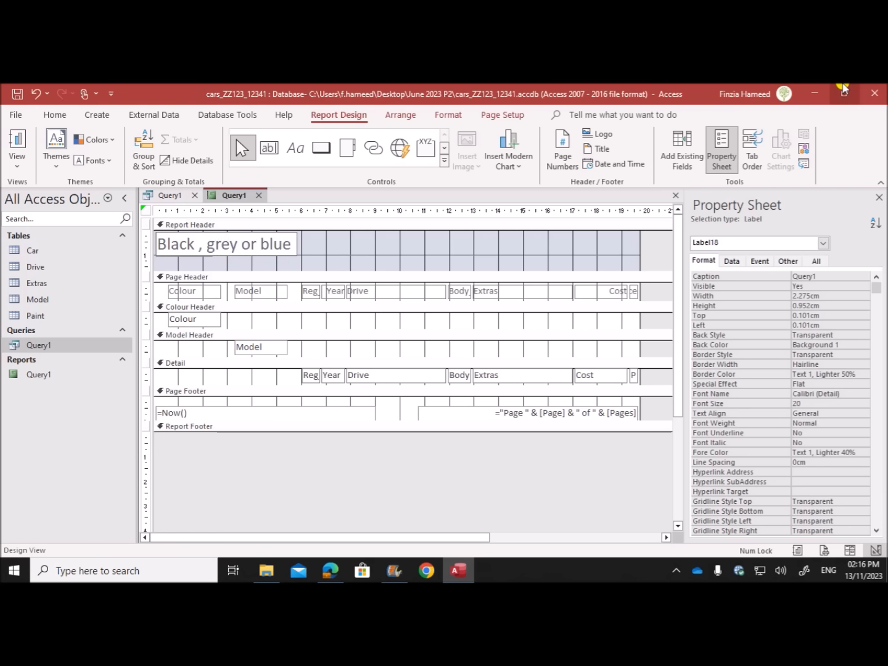
{"action": "type", "text": " models fro"}
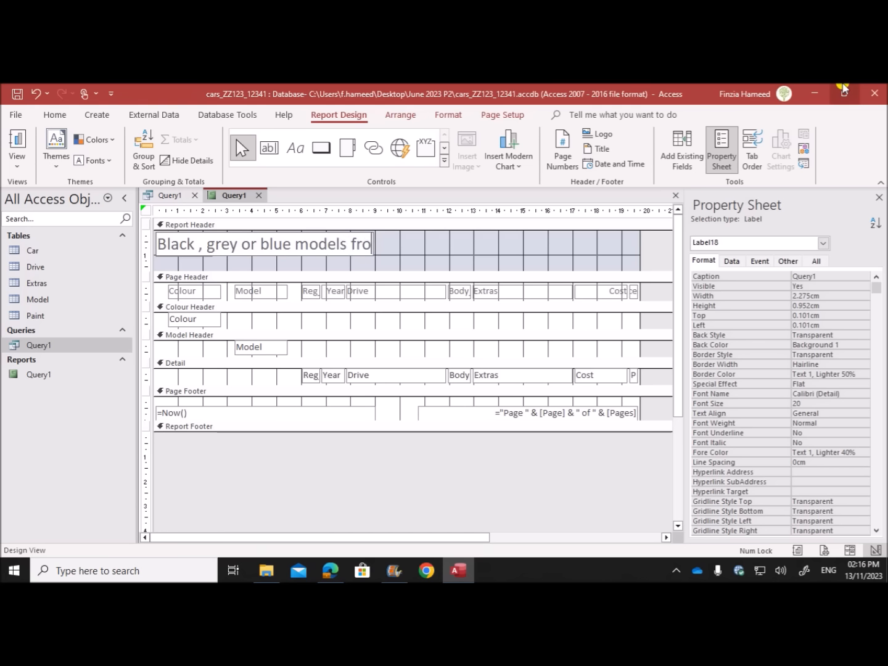
{"action": "type", "text": "m 2019"}
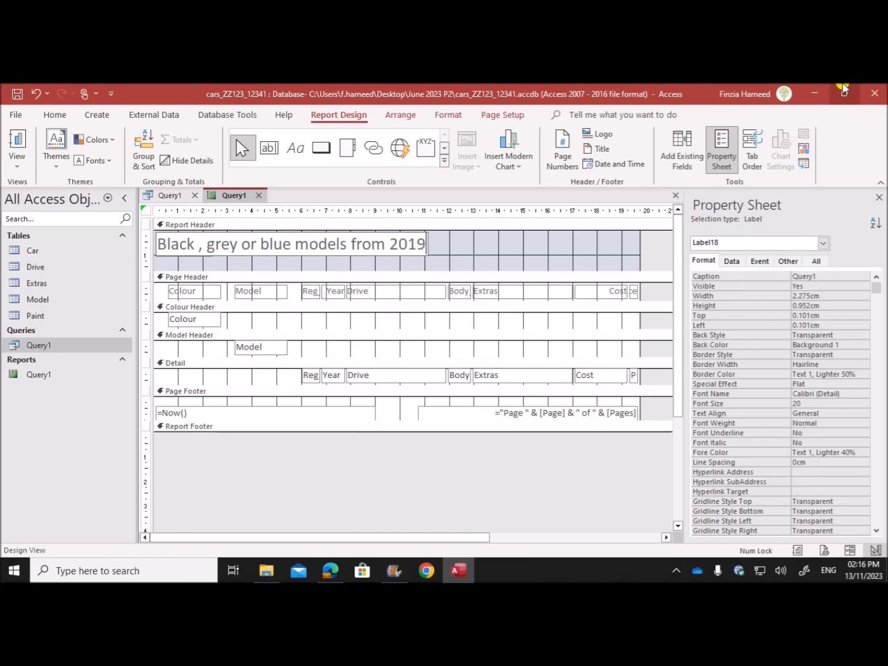
{"action": "type", "text": " by"}
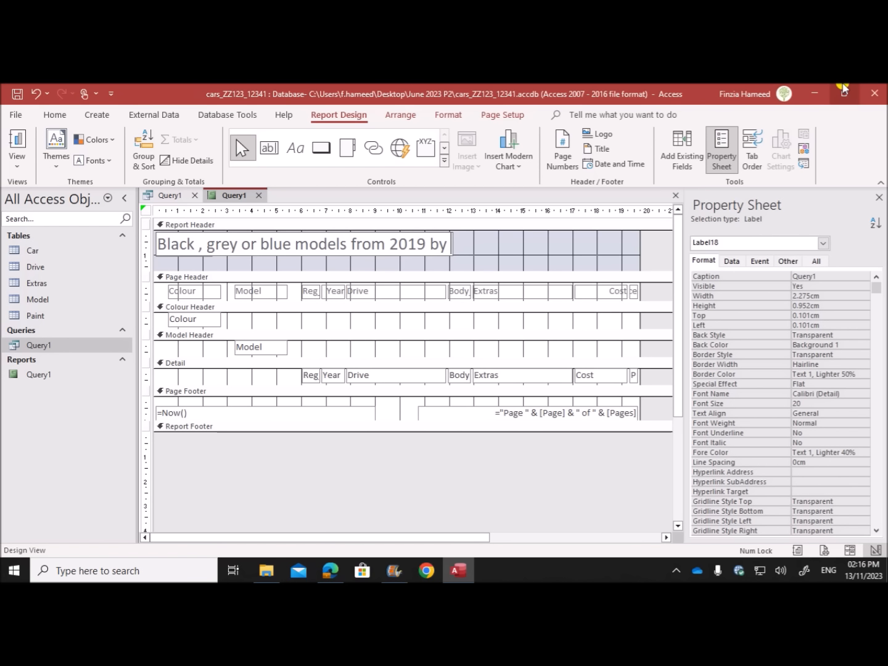
{"action": "type", "text": " Name"}
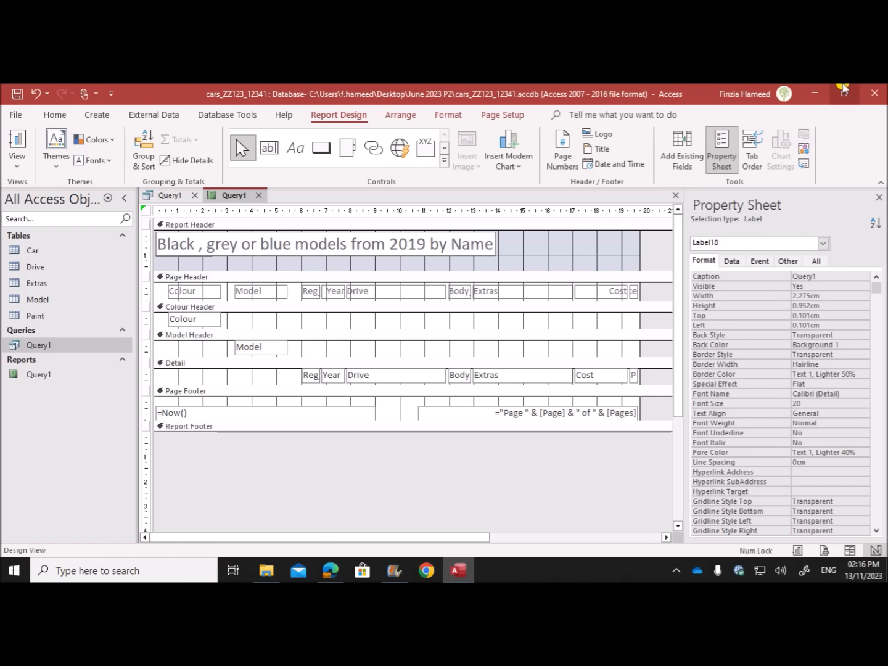
{"action": "type", "text": ",ZZ12"}
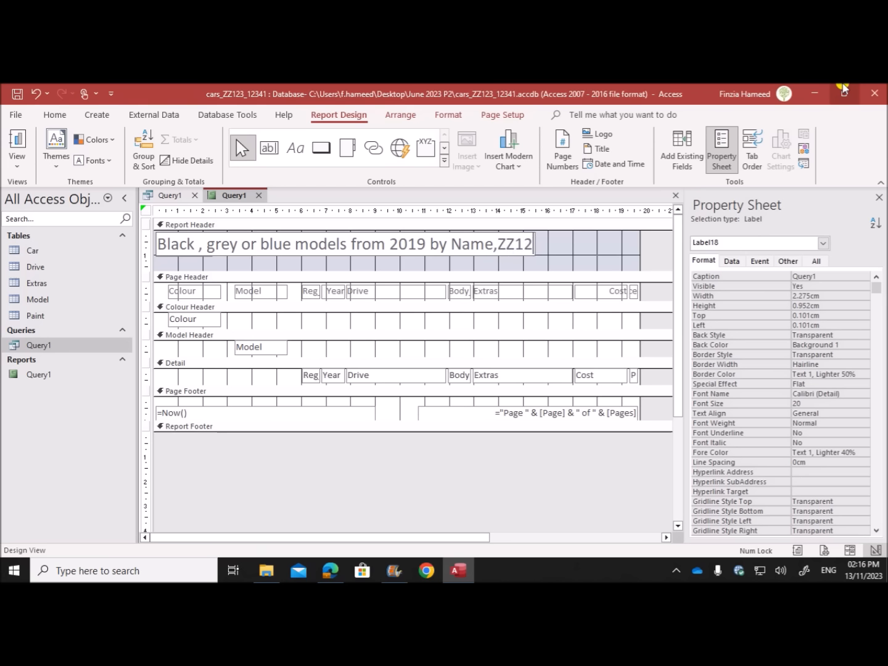
{"action": "type", "text": "3,1234"}
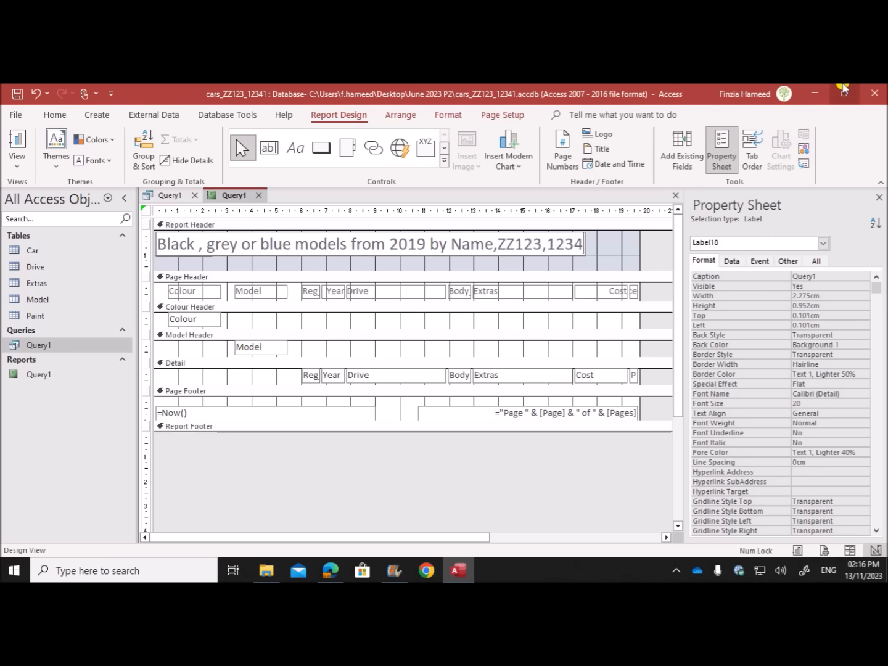
Check the sample report's header in Edge, and set the Report Header's background colour to black in Access.
{"action": "left_click", "coordinate": [330, 571]}
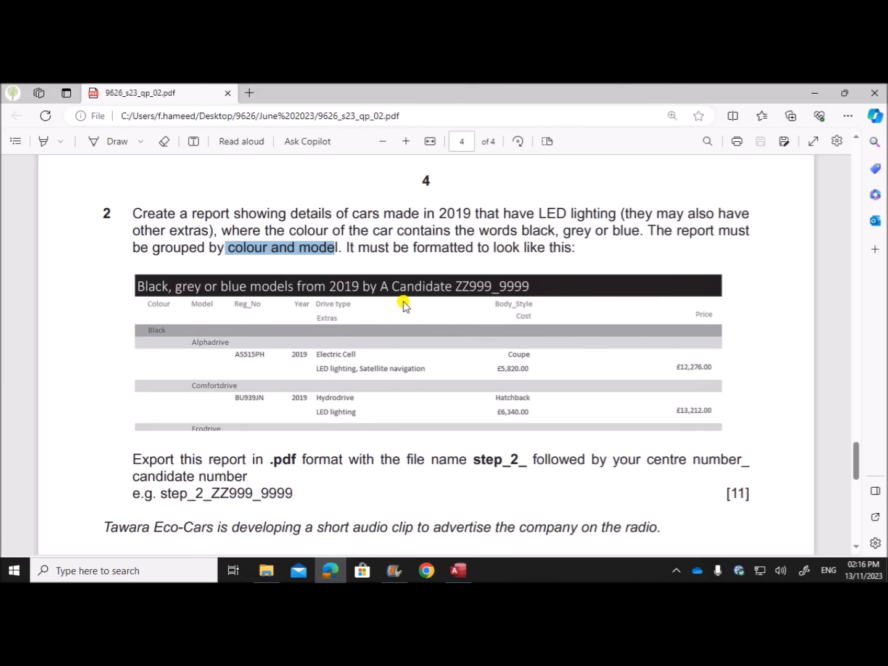
{"action": "left_click", "coordinate": [457, 571]}
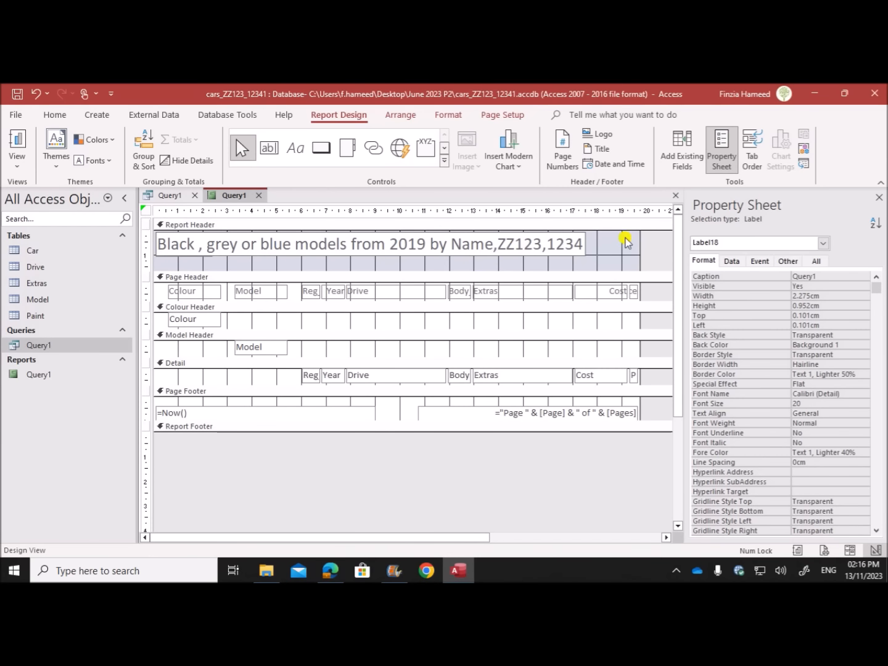
{"action": "left_click", "coordinate": [601, 253]}
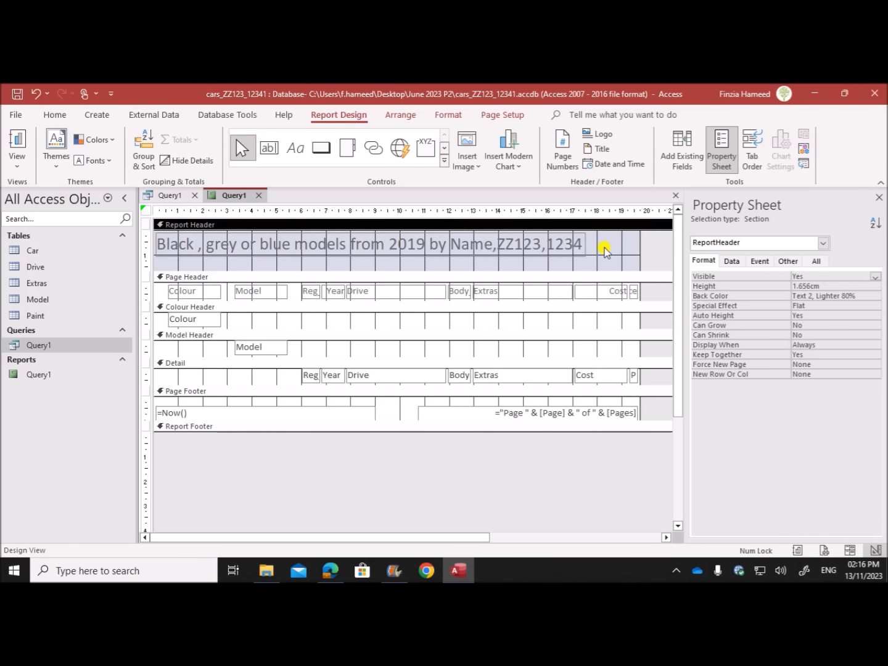
{"action": "right_click", "coordinate": [598, 247]}
{"action": "mouse_move", "coordinate": [552, 318]}
{"action": "left_click", "coordinate": [369, 337]}
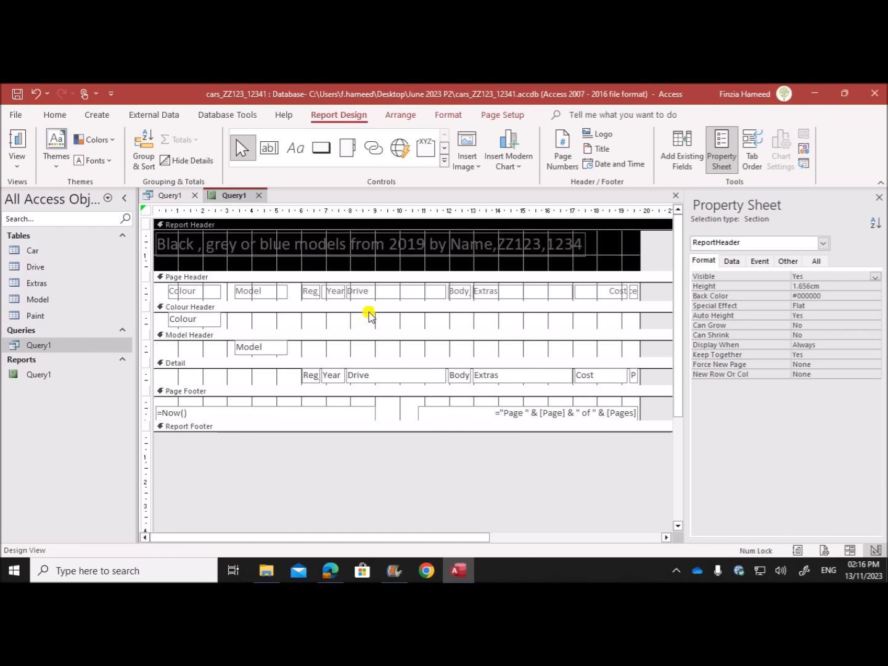
Set the Report Header title's font colour to white.
{"action": "left_click", "coordinate": [367, 246]}
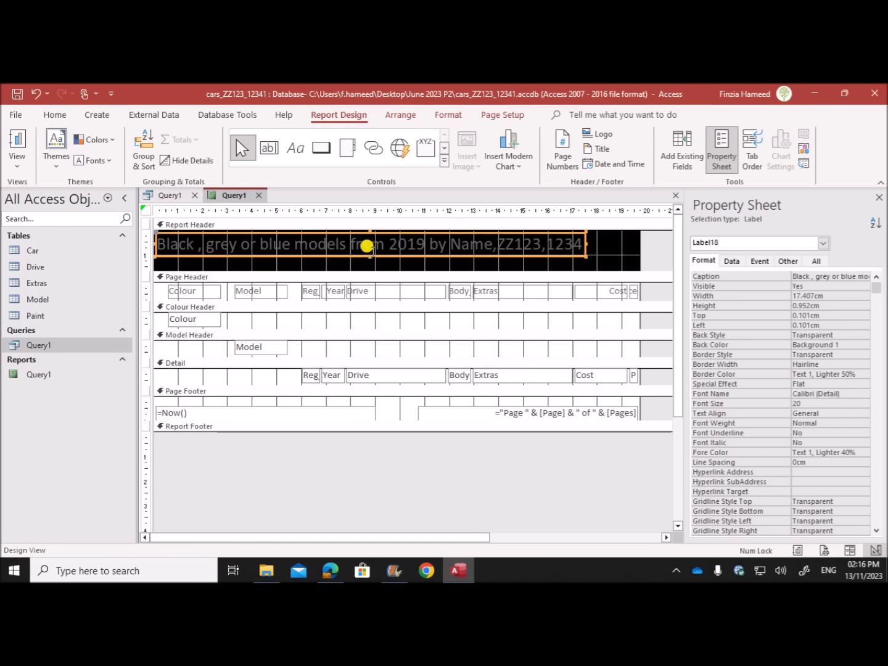
{"action": "right_click", "coordinate": [368, 245]}
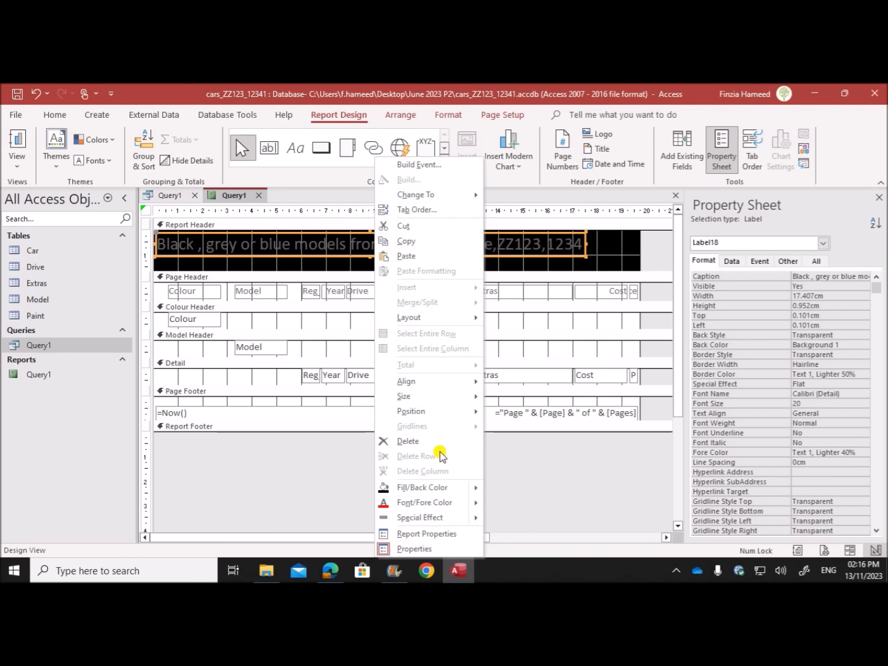
{"action": "mouse_move", "coordinate": [445, 503]}
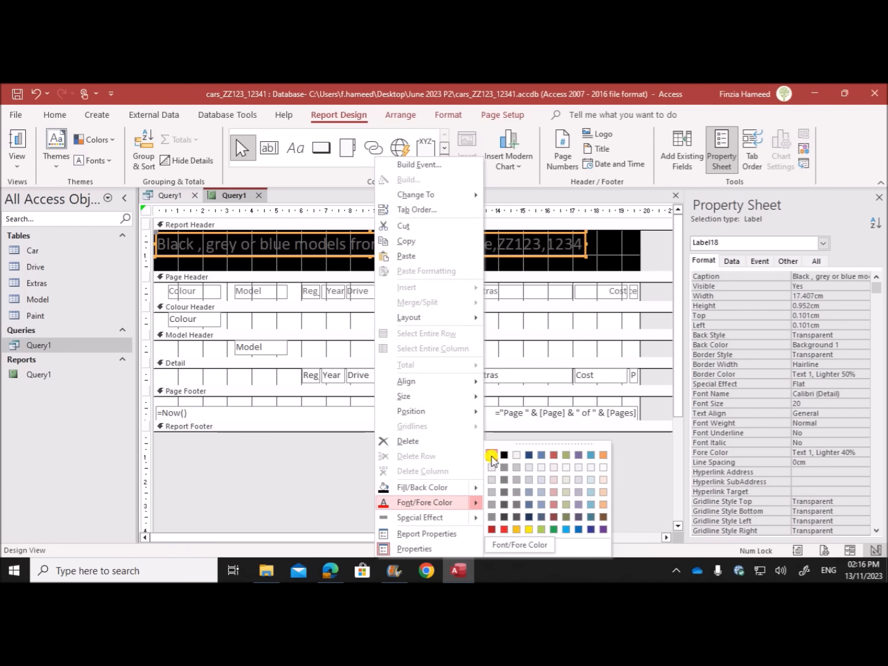
{"action": "left_click", "coordinate": [491, 455]}
{"action": "left_click", "coordinate": [614, 252]}
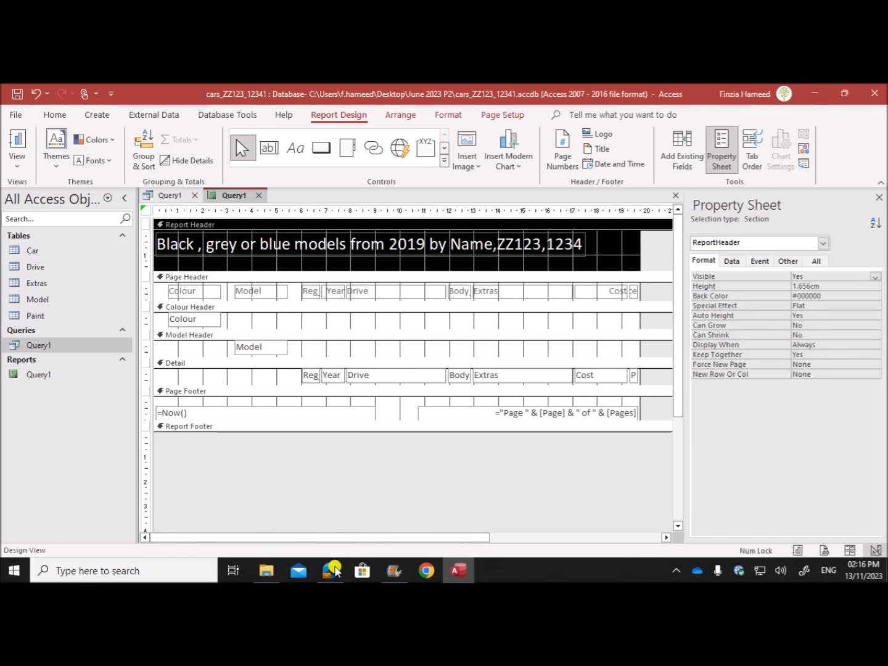
Check the sample report's group shading in Edge, and set the Colour Header section's background to dark grey #727272 in Access.
{"action": "left_click", "coordinate": [331, 569]}
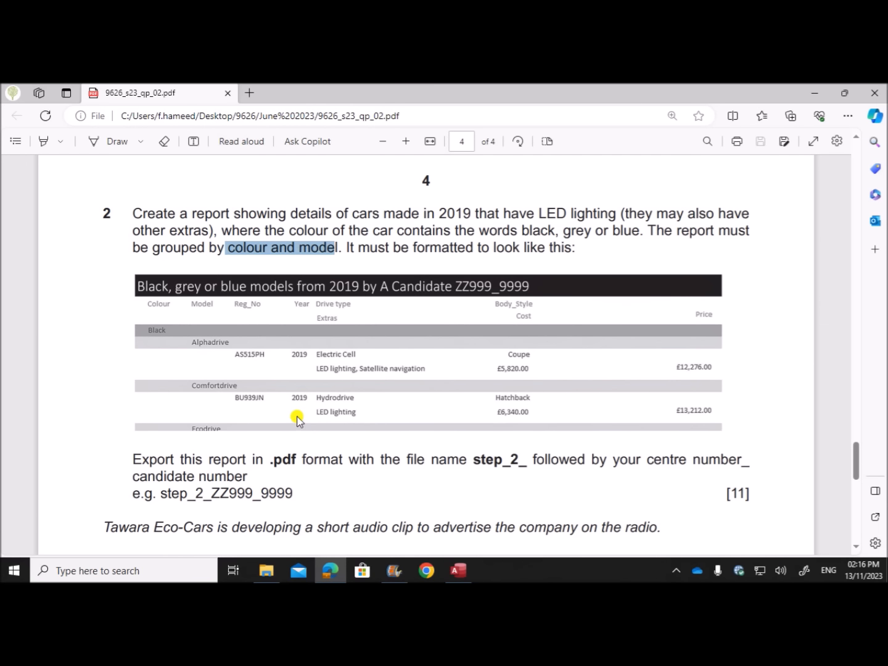
{"action": "scroll", "coordinate": [297, 419], "scroll_direction": "down", "scroll_amount": 1}
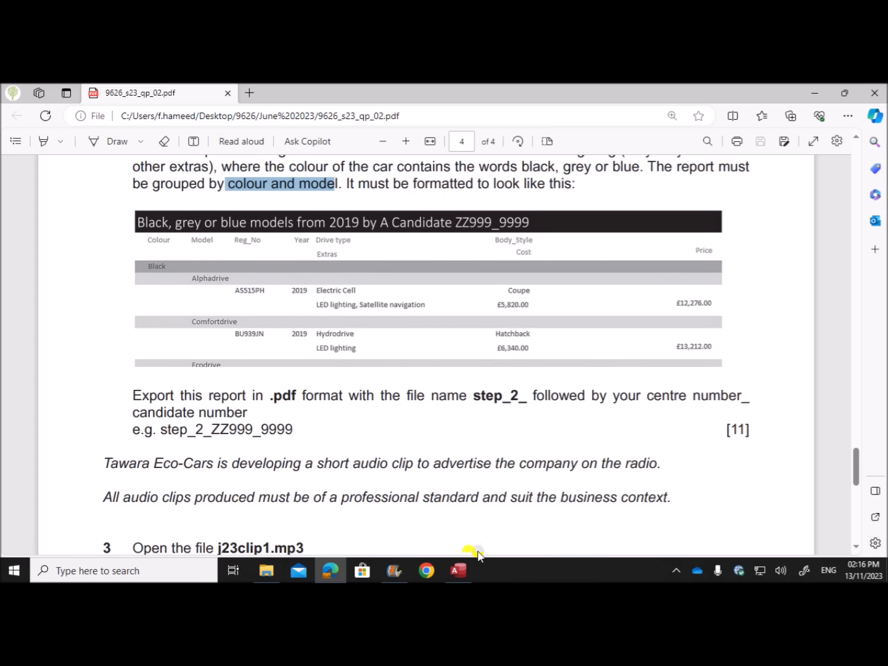
{"action": "left_click", "coordinate": [460, 574]}
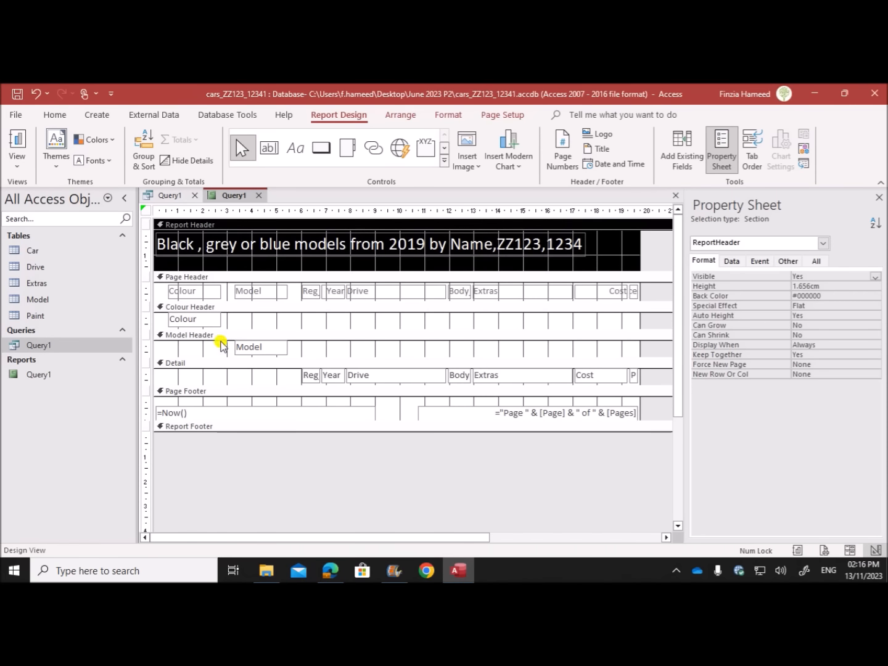
{"action": "left_click", "coordinate": [242, 324]}
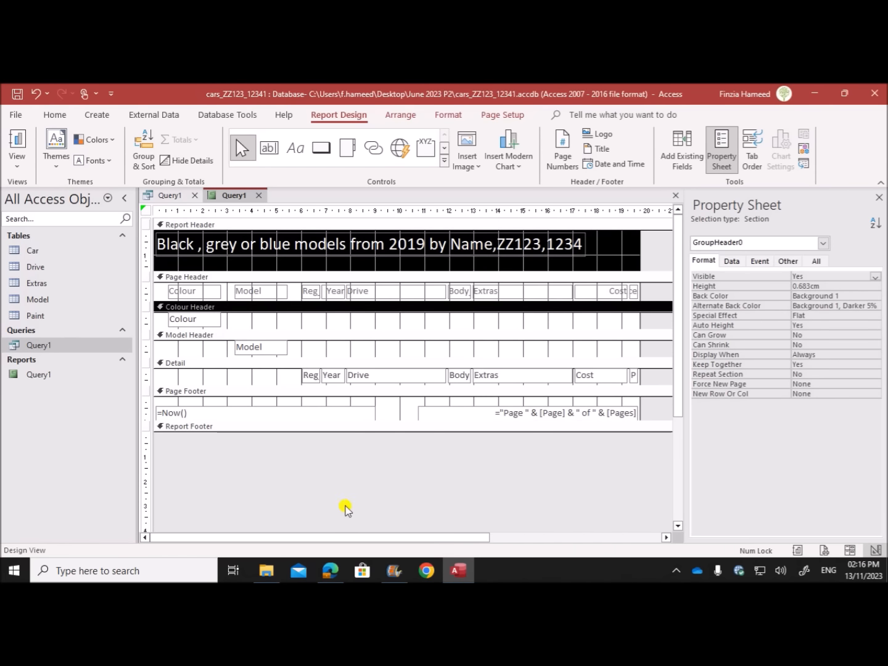
{"action": "left_click", "coordinate": [330, 571]}
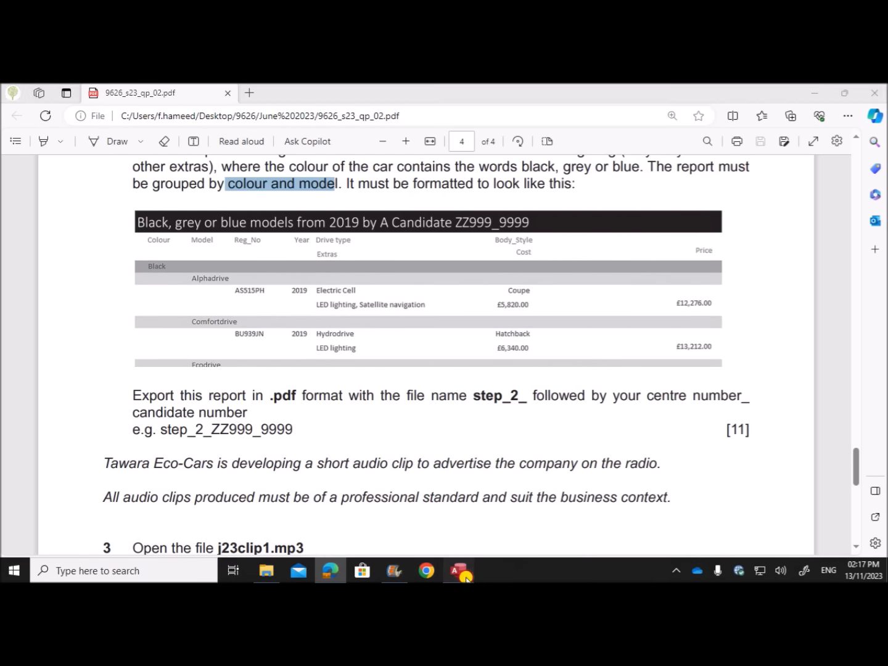
{"action": "left_click", "coordinate": [459, 572]}
{"action": "right_click", "coordinate": [246, 326]}
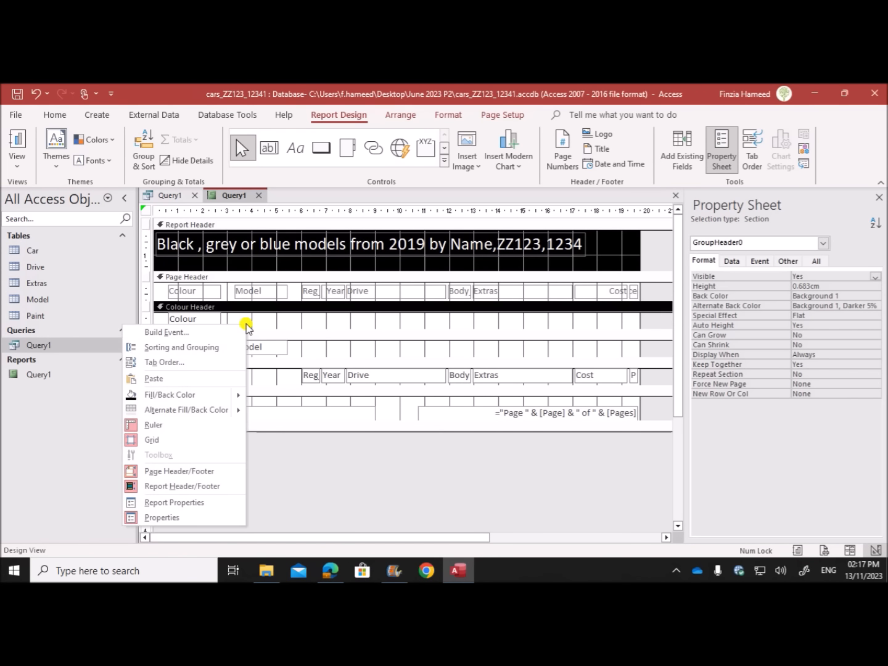
{"action": "mouse_move", "coordinate": [238, 400]}
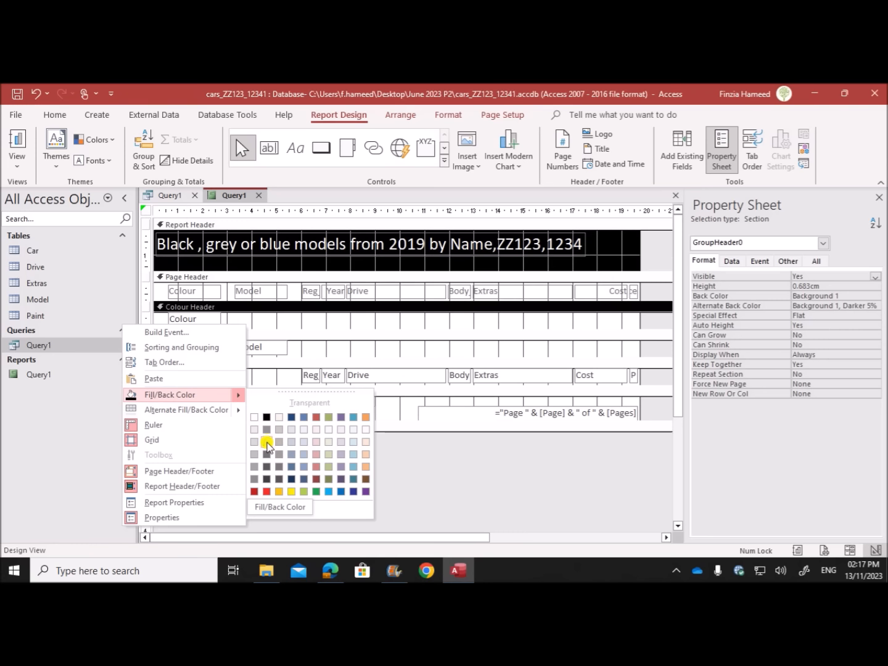
{"action": "left_click", "coordinate": [267, 456]}
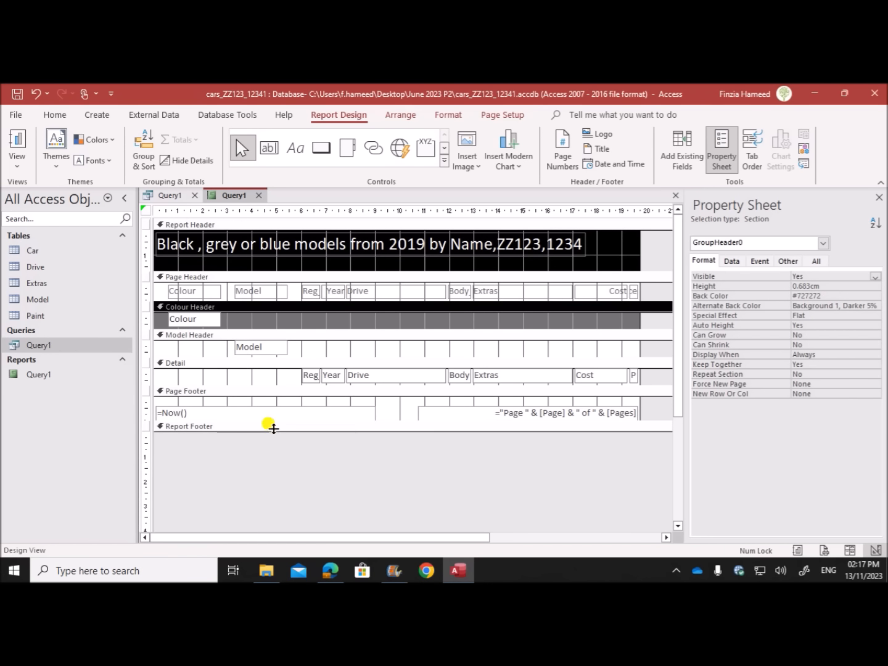
Set the background of the Colour text box in the Colour Header to the same dark grey, #727272.
{"action": "right_click", "coordinate": [214, 319]}
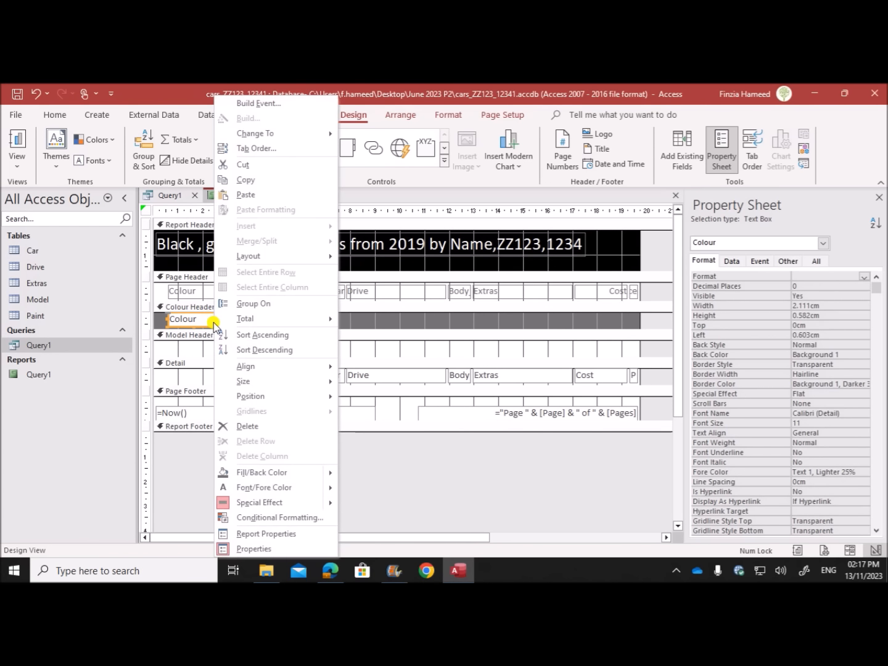
{"action": "mouse_move", "coordinate": [268, 472]}
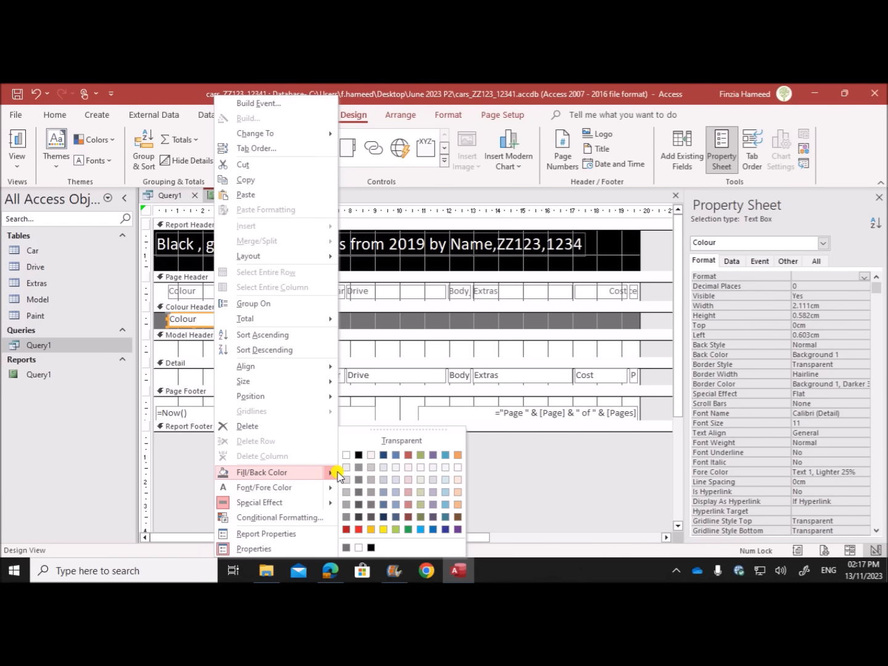
{"action": "left_click", "coordinate": [359, 492]}
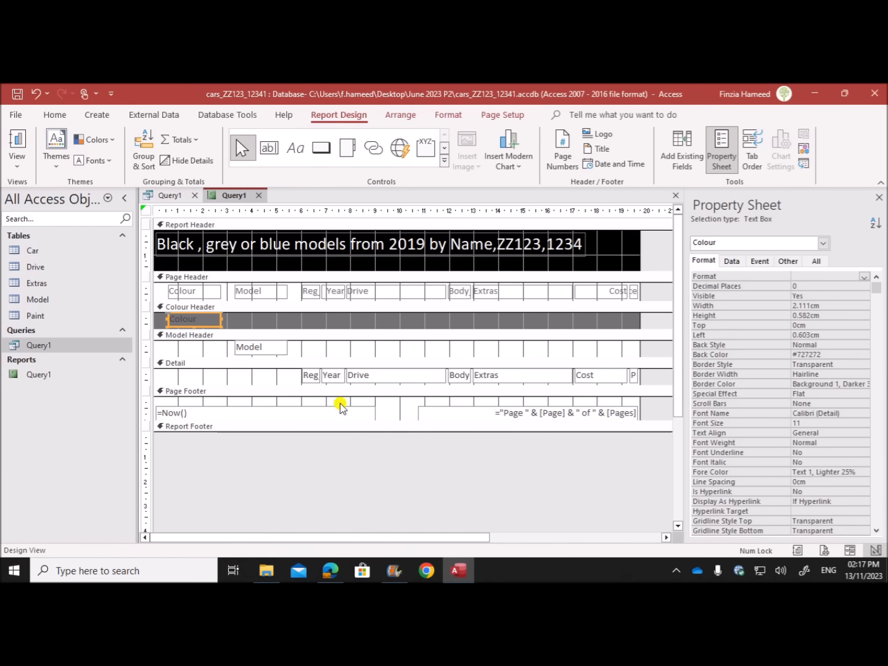
{"action": "left_click", "coordinate": [286, 325]}
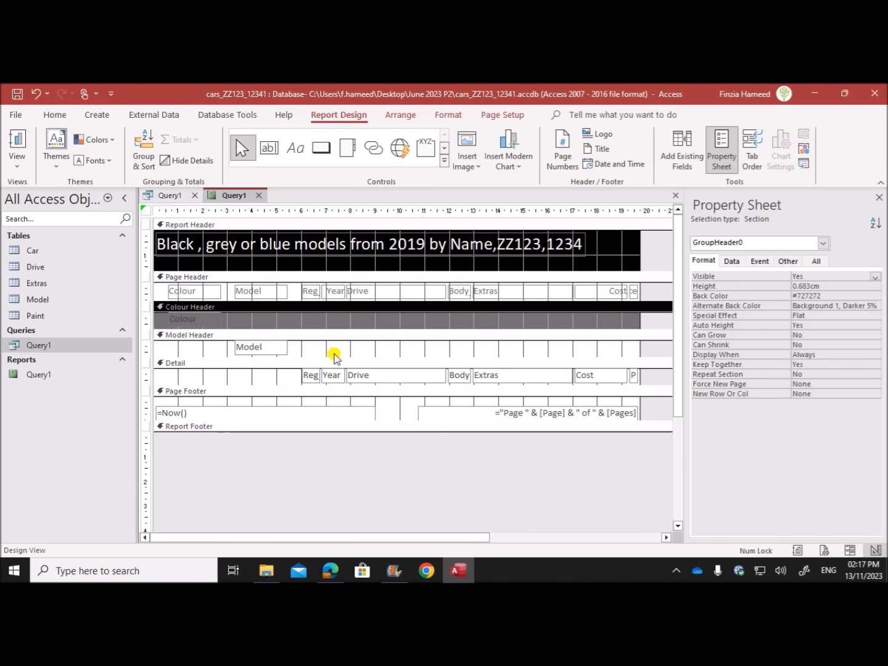
Set the Model Header section's background to light grey #CCC8C2, and give its Model text box a matching light grey fill.
{"action": "left_click", "coordinate": [335, 352]}
{"action": "right_click", "coordinate": [337, 348]}
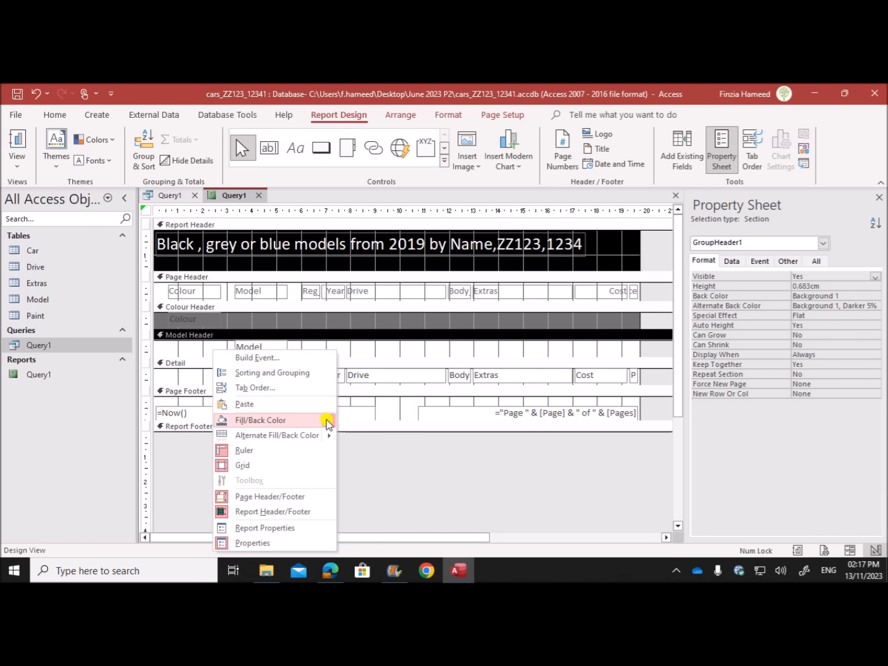
{"action": "mouse_move", "coordinate": [328, 423]}
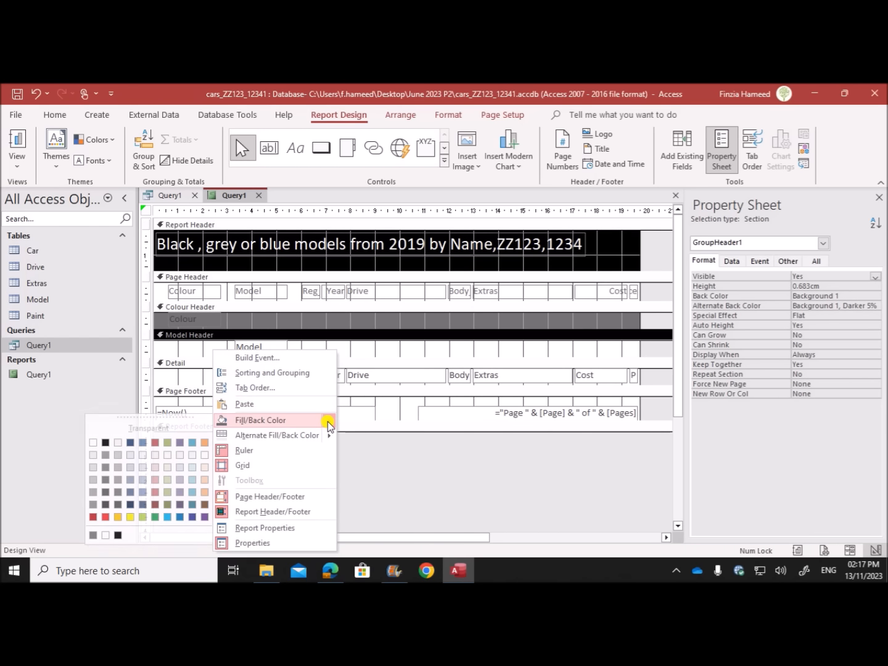
{"action": "left_click", "coordinate": [115, 457]}
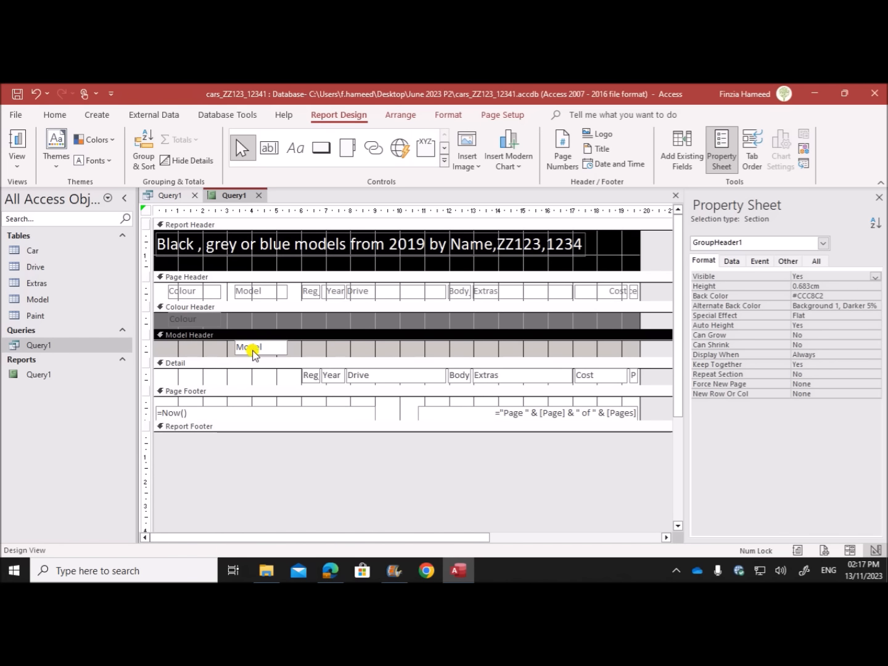
{"action": "left_click", "coordinate": [252, 349]}
{"action": "right_click", "coordinate": [254, 351]}
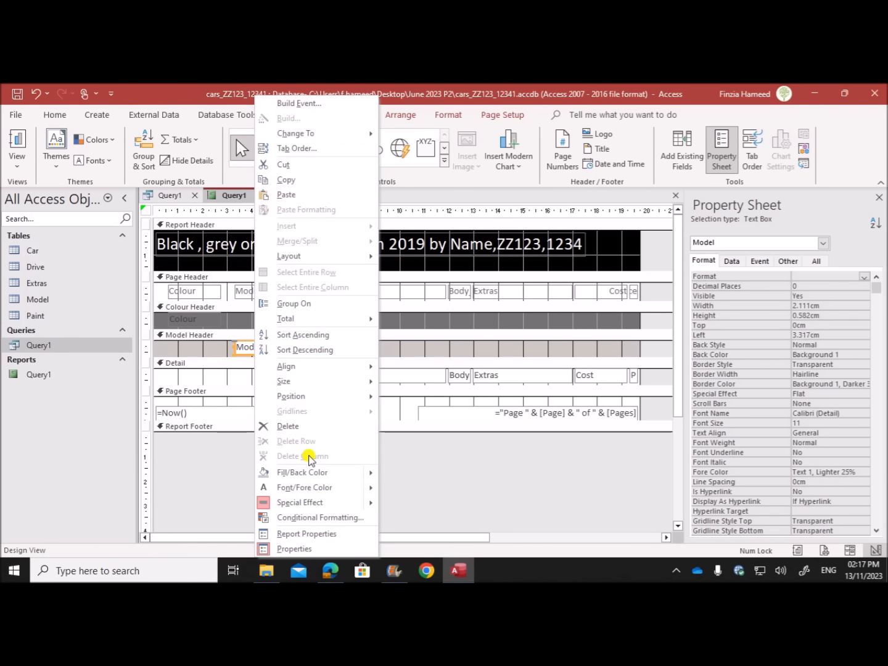
{"action": "mouse_move", "coordinate": [369, 474]}
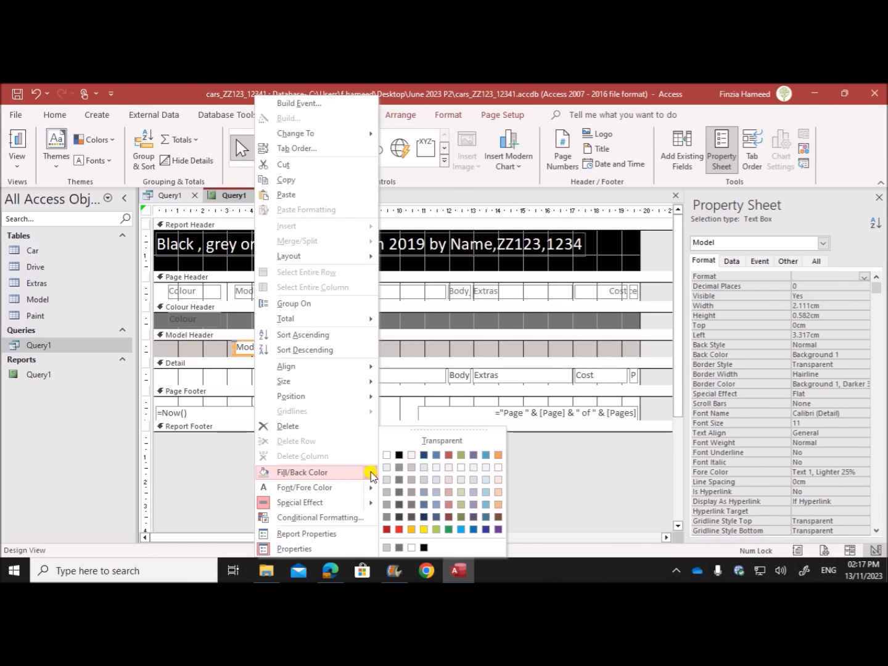
{"action": "left_click", "coordinate": [411, 476]}
{"action": "left_click", "coordinate": [400, 350]}
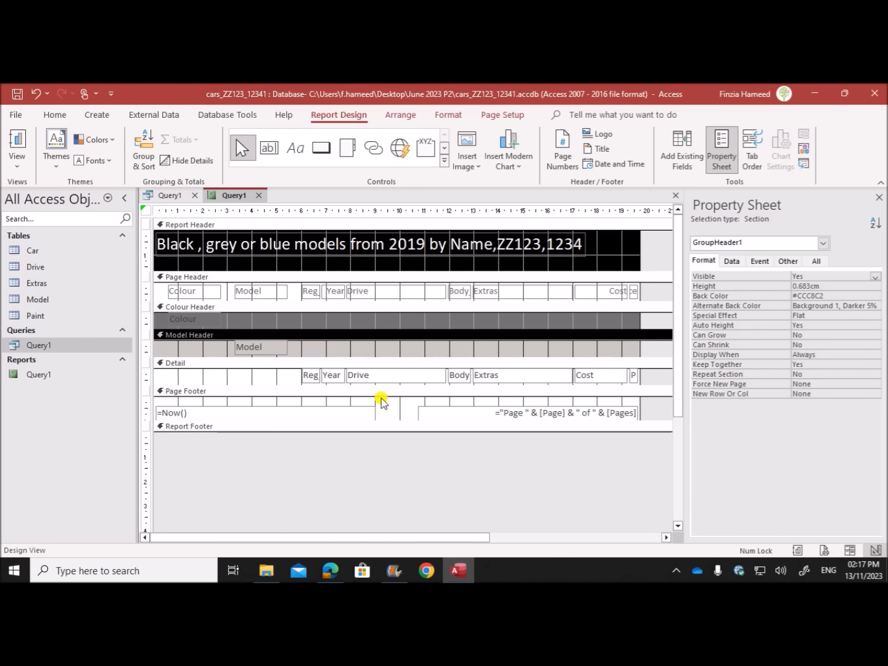
Compare with the sample report in Edge, and switch the Access report to Layout View with the Property Sheet closed.
{"action": "left_click", "coordinate": [331, 571]}
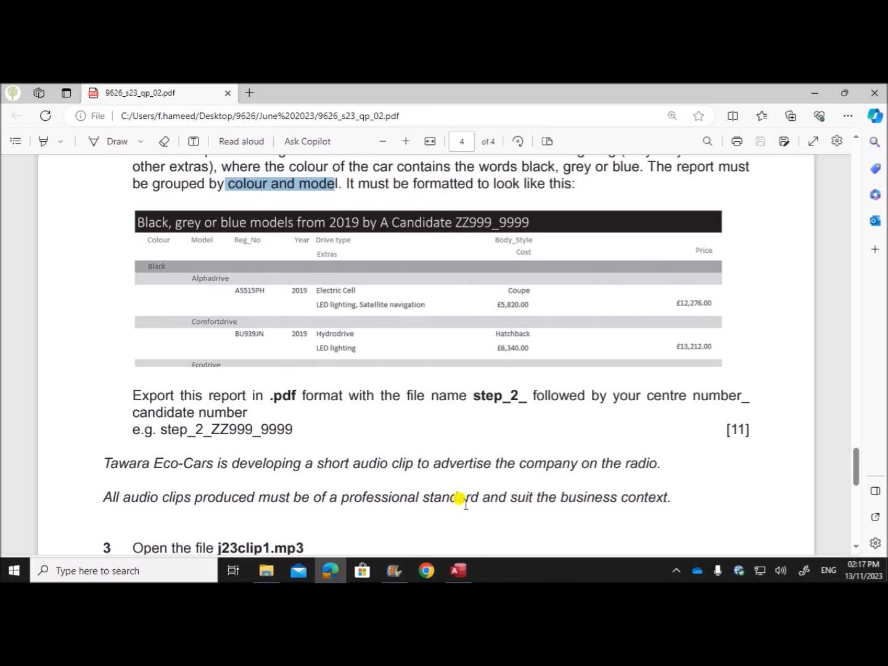
{"action": "left_click", "coordinate": [453, 571]}
{"action": "right_click", "coordinate": [208, 193]}
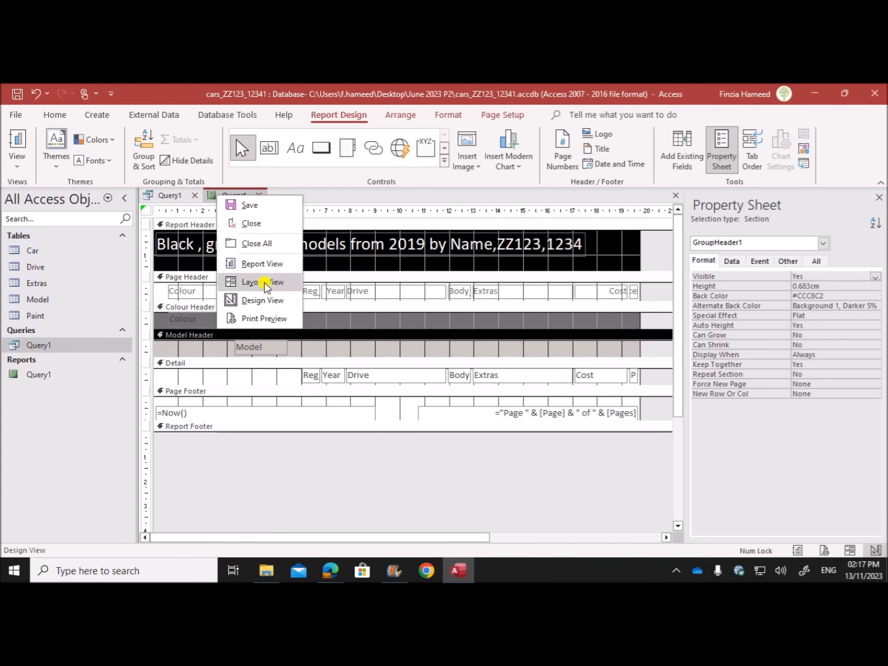
{"action": "left_click", "coordinate": [264, 283]}
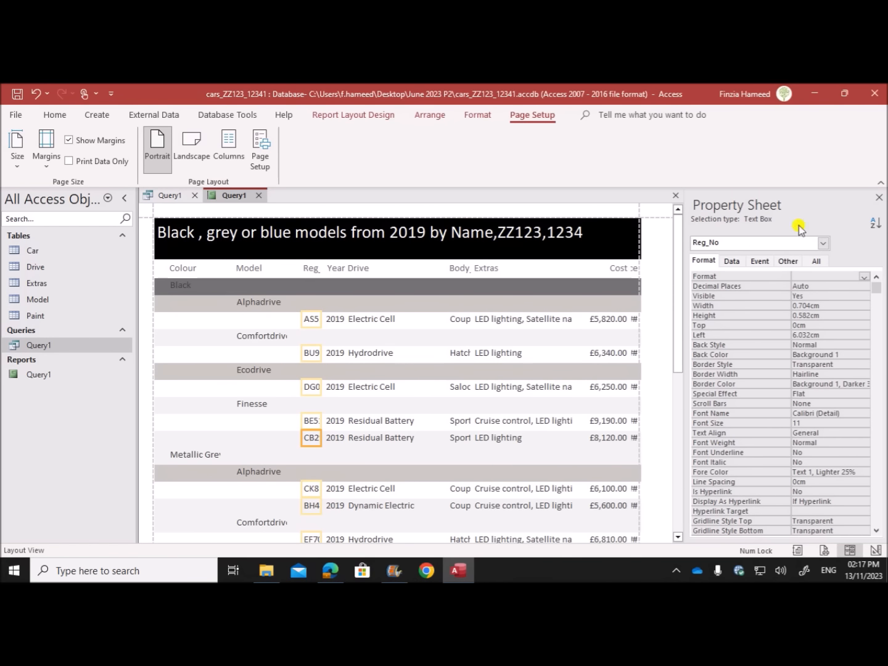
{"action": "left_click", "coordinate": [881, 197]}
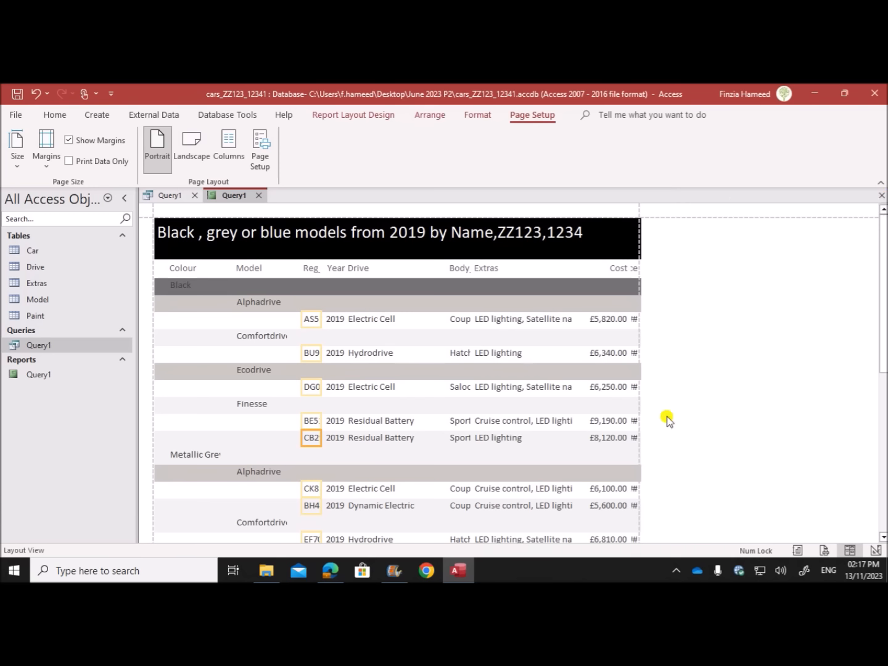
Extend the Model values to the left in the Model group rows so that long model names fit in full.
{"action": "left_click", "coordinate": [179, 284]}
{"action": "left_click", "coordinate": [244, 303]}
{"action": "left_click_drag", "start_coordinate": [245, 308], "coordinate": [209, 304]}
Widen the Reg_No column heading and its values to the left so that the full registration numbers fit.
{"action": "left_click", "coordinate": [311, 253]}
{"action": "left_click_drag", "start_coordinate": [302, 253], "coordinate": [278, 253]}
{"action": "left_click", "coordinate": [312, 299]}
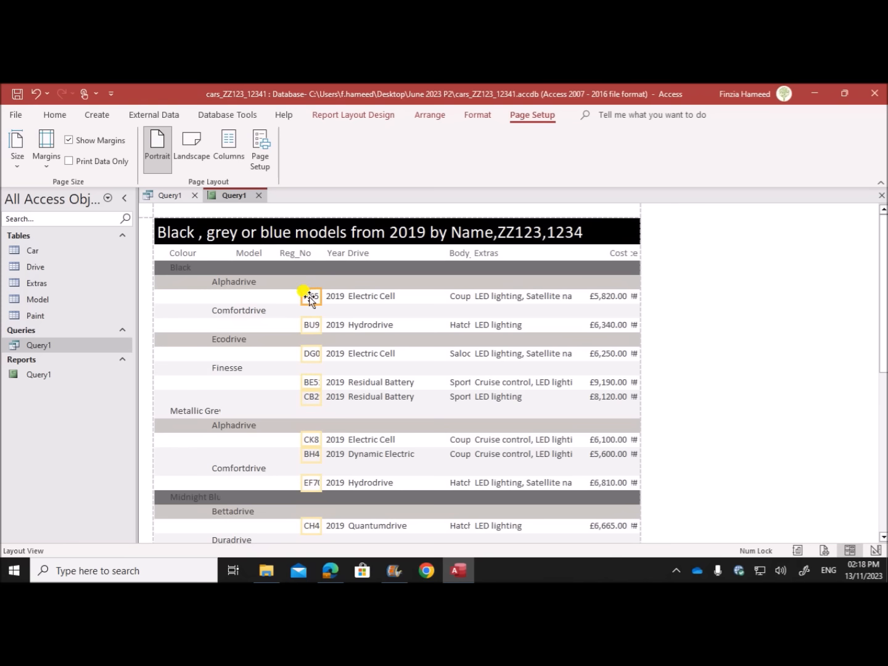
{"action": "left_click_drag", "start_coordinate": [302, 299], "coordinate": [281, 299]}
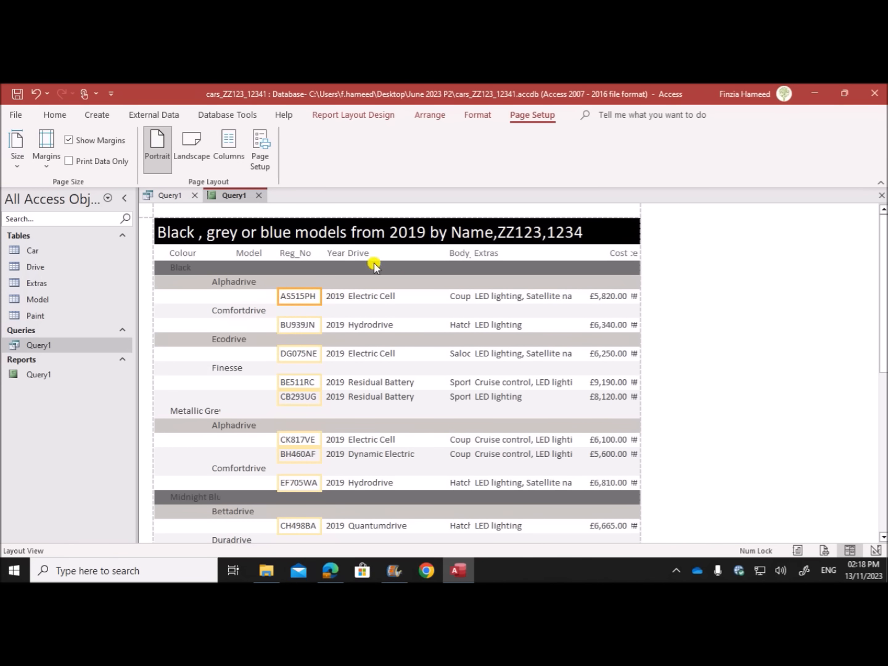
Check the sample's column heading arrangement in Edge, and increase the Page Header's height to about 1.5 cm in Access's Design View.
{"action": "left_click", "coordinate": [363, 252]}
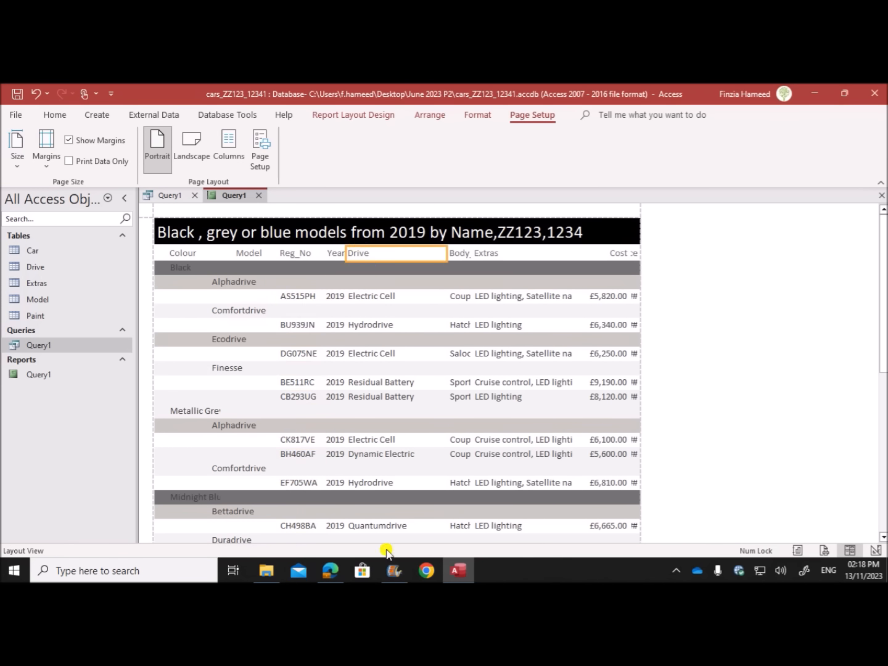
{"action": "left_click", "coordinate": [328, 569]}
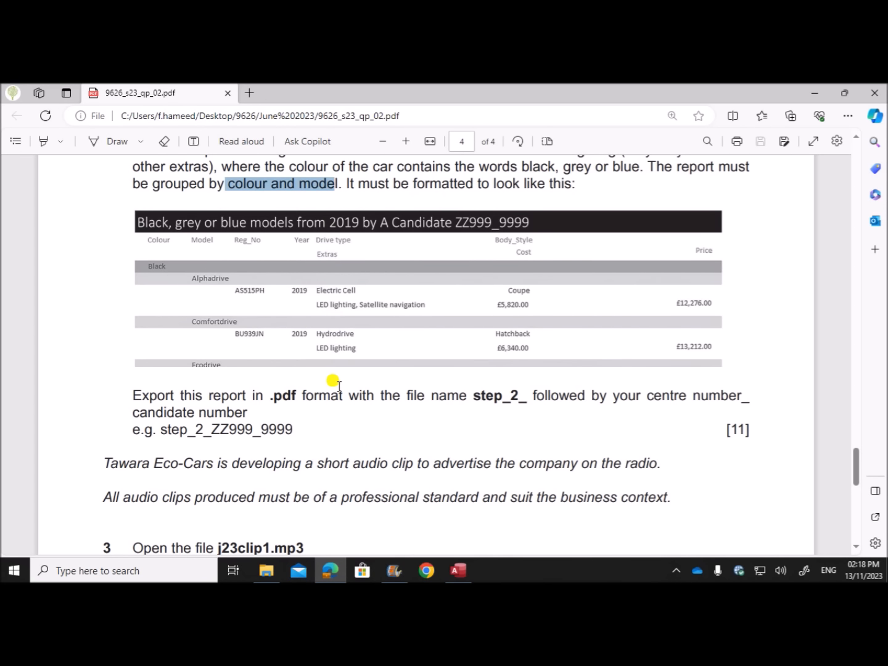
{"action": "scroll", "coordinate": [340, 375], "scroll_direction": "up", "scroll_amount": 1}
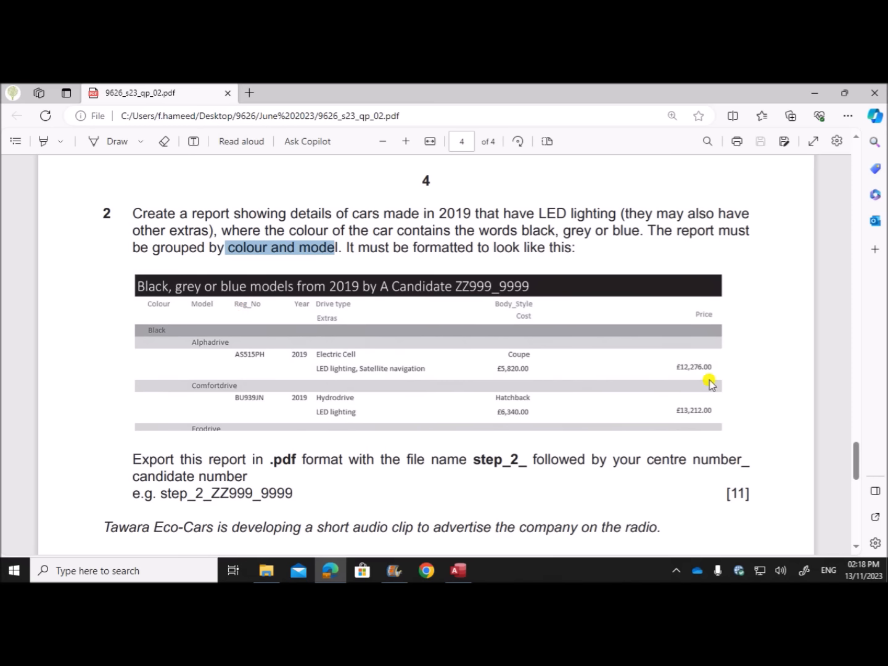
{"action": "left_click", "coordinate": [458, 571]}
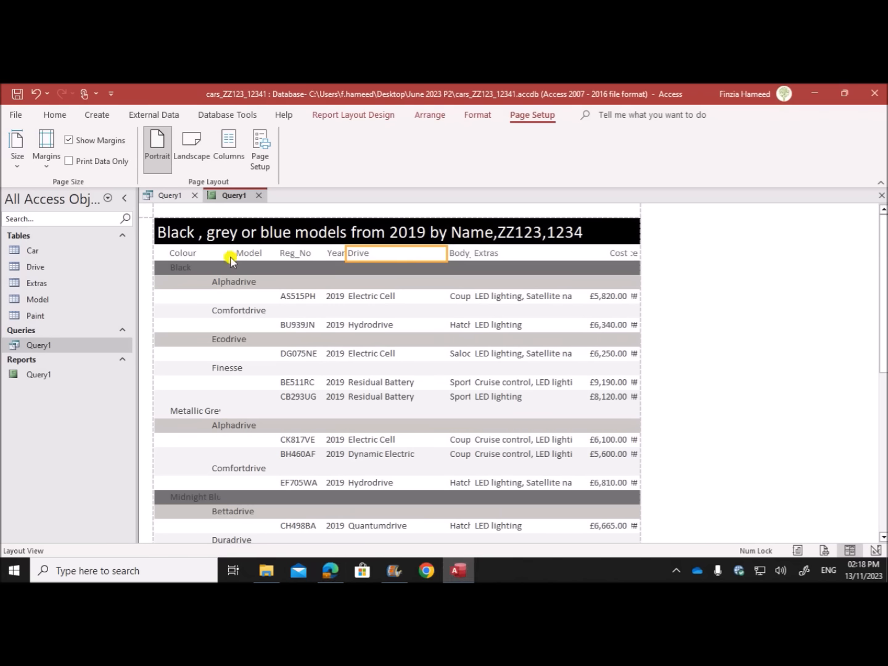
{"action": "left_click", "coordinate": [184, 253]}
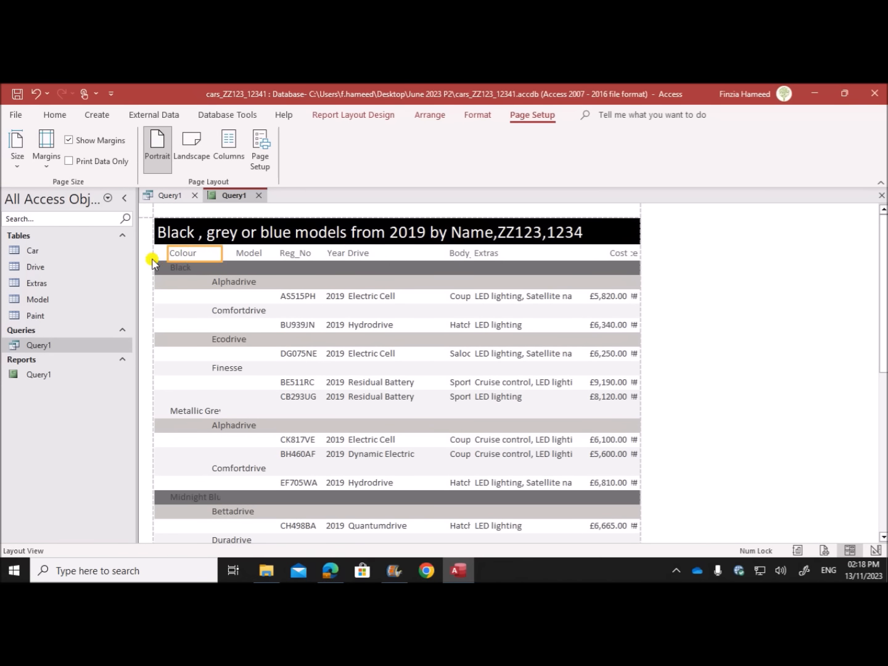
{"action": "right_click", "coordinate": [235, 196]}
{"action": "left_click", "coordinate": [265, 299]}
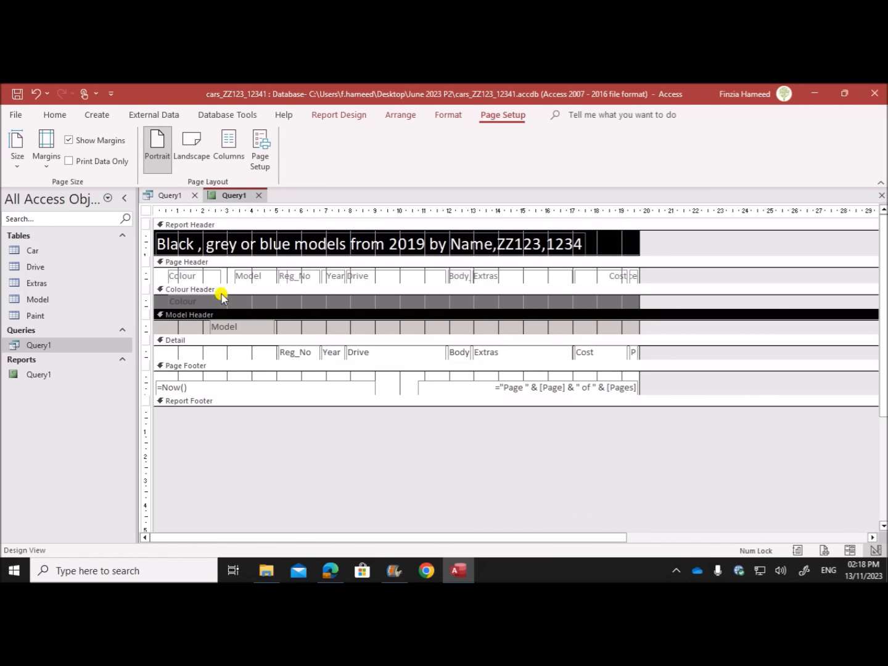
{"action": "left_click_drag", "start_coordinate": [154, 285], "coordinate": [154, 306]}
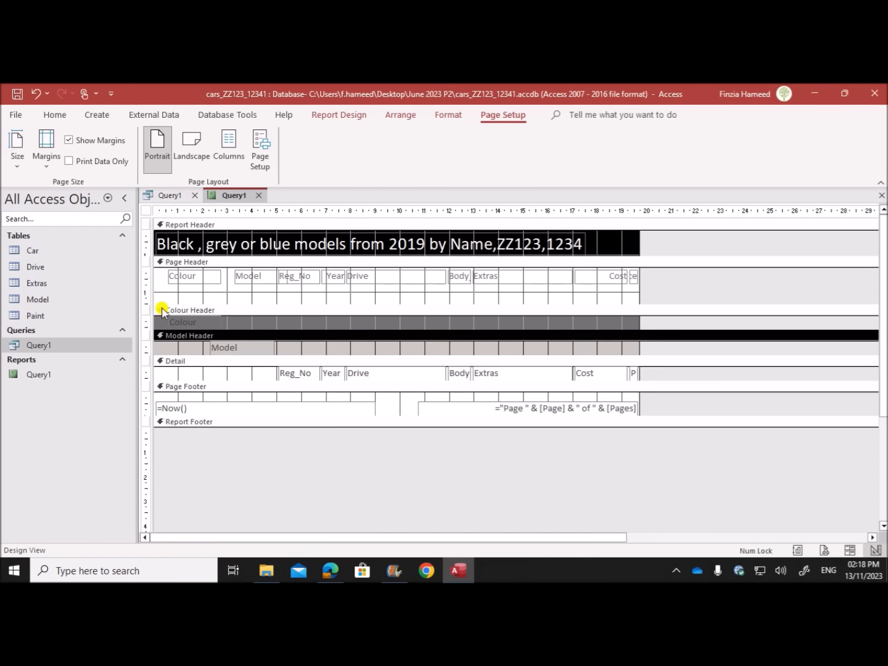
Check the sample's two-line headings in Edge, and move the Extras, Cost and Price headings to a second line in Access's Page Header.
{"action": "left_click", "coordinate": [330, 572]}
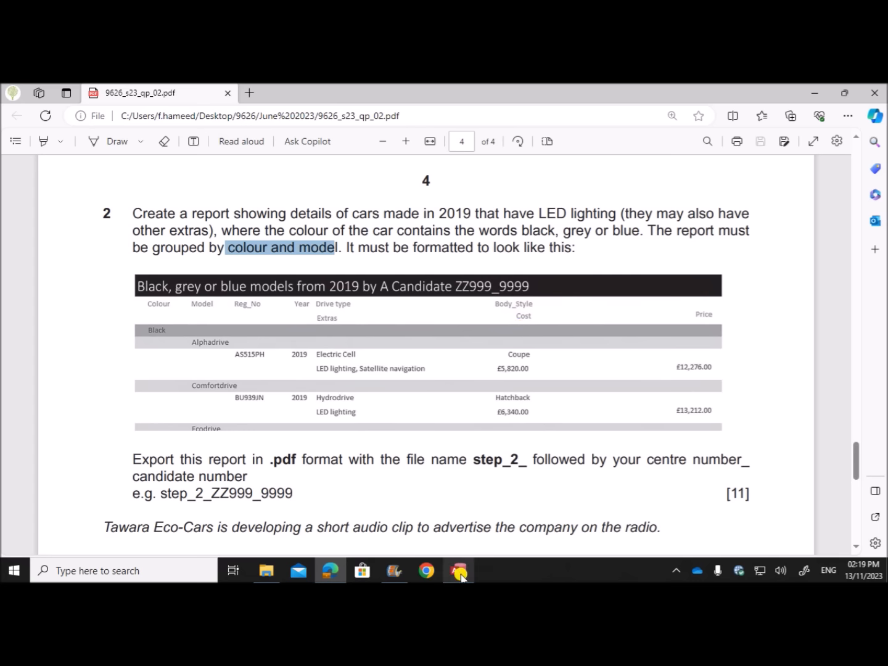
{"action": "mouse_move", "coordinate": [461, 574]}
{"action": "left_click", "coordinate": [459, 512]}
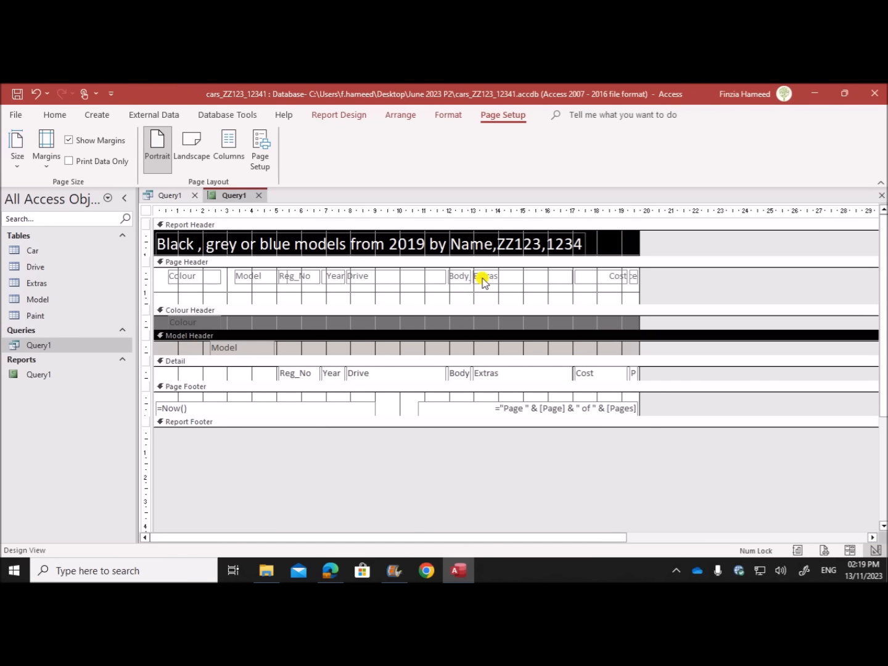
{"action": "left_click", "coordinate": [481, 278]}
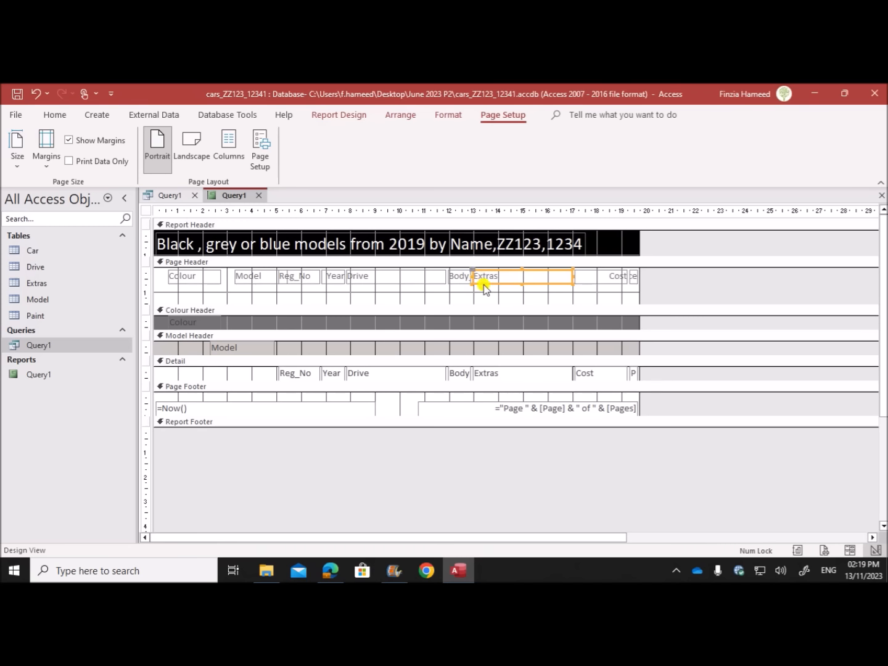
{"action": "left_click_drag", "start_coordinate": [486, 295], "coordinate": [641, 280]}
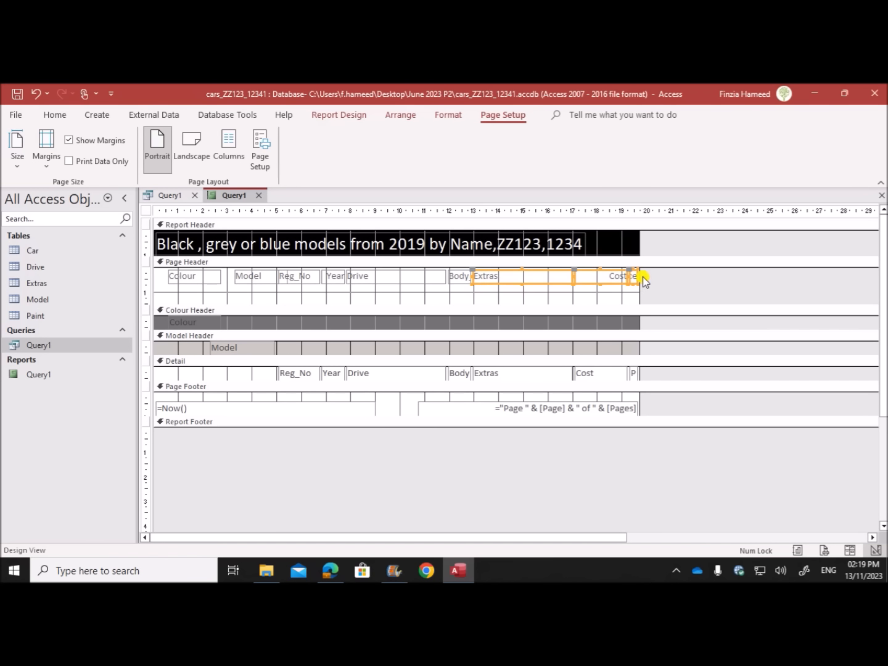
{"action": "left_click_drag", "start_coordinate": [549, 281], "coordinate": [352, 303]}
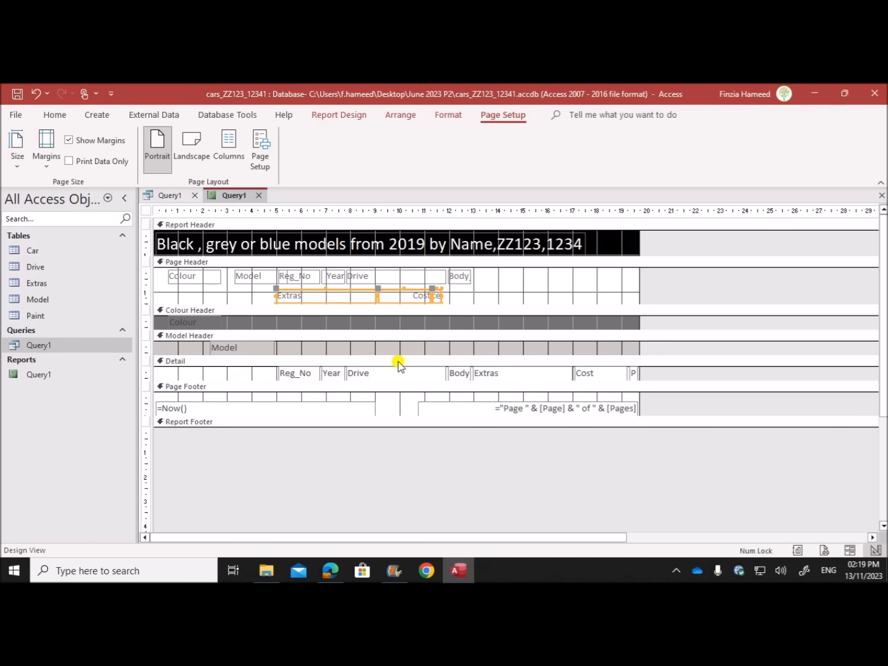
Increase the Detail section's height to about 2 cm and move the Extras, Cost and Price fields to a second line.
{"action": "left_click_drag", "start_coordinate": [151, 381], "coordinate": [144, 416]}
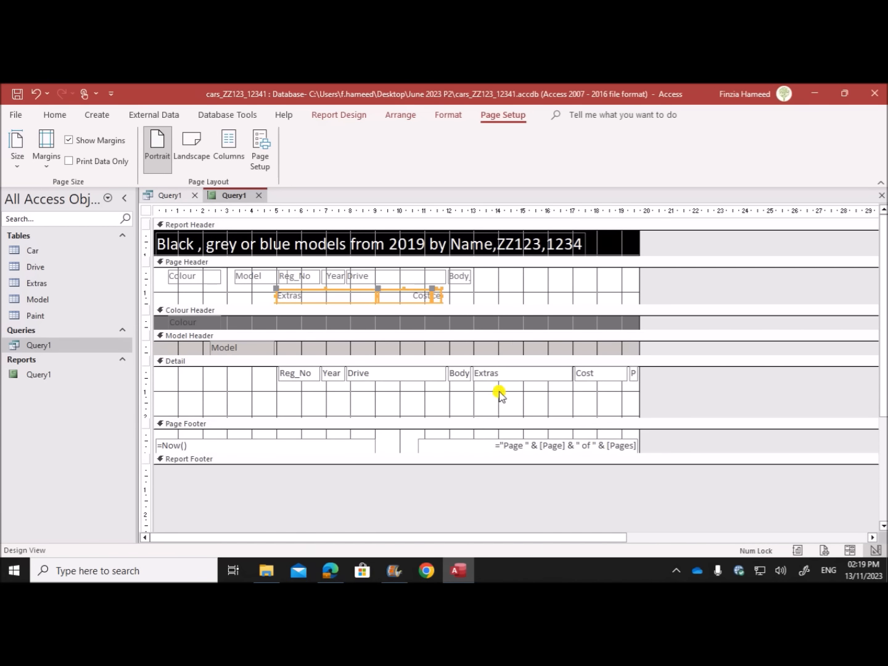
{"action": "left_click_drag", "start_coordinate": [499, 390], "coordinate": [641, 370]}
{"action": "left_click_drag", "start_coordinate": [537, 382], "coordinate": [348, 404]}
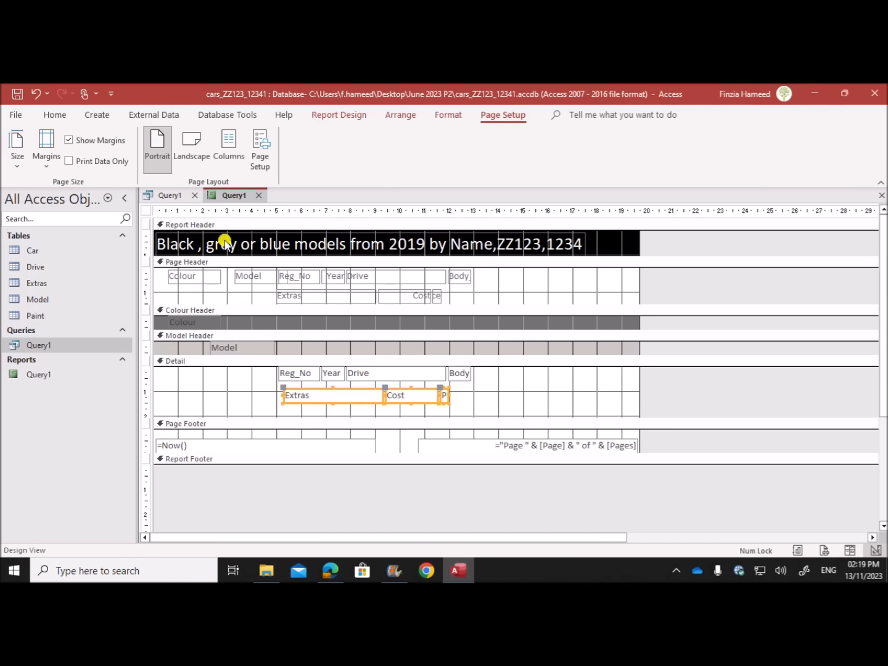
Switch the report to Layout View and widen the Body_Style heading to the right so that its full text fits.
{"action": "right_click", "coordinate": [227, 201]}
{"action": "left_click", "coordinate": [275, 284]}
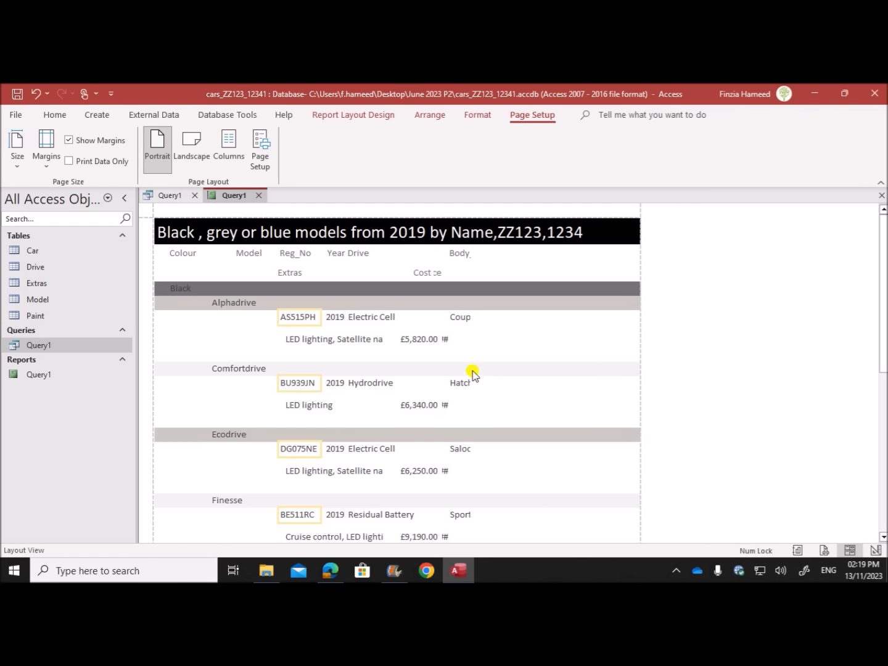
{"action": "left_click", "coordinate": [457, 252]}
{"action": "left_click_drag", "start_coordinate": [473, 252], "coordinate": [514, 252]}
Widen the Price heading and values to fit their contents, and move both well to the right of the Cost column.
{"action": "left_click", "coordinate": [436, 274]}
{"action": "left_click_drag", "start_coordinate": [436, 275], "coordinate": [460, 274]}
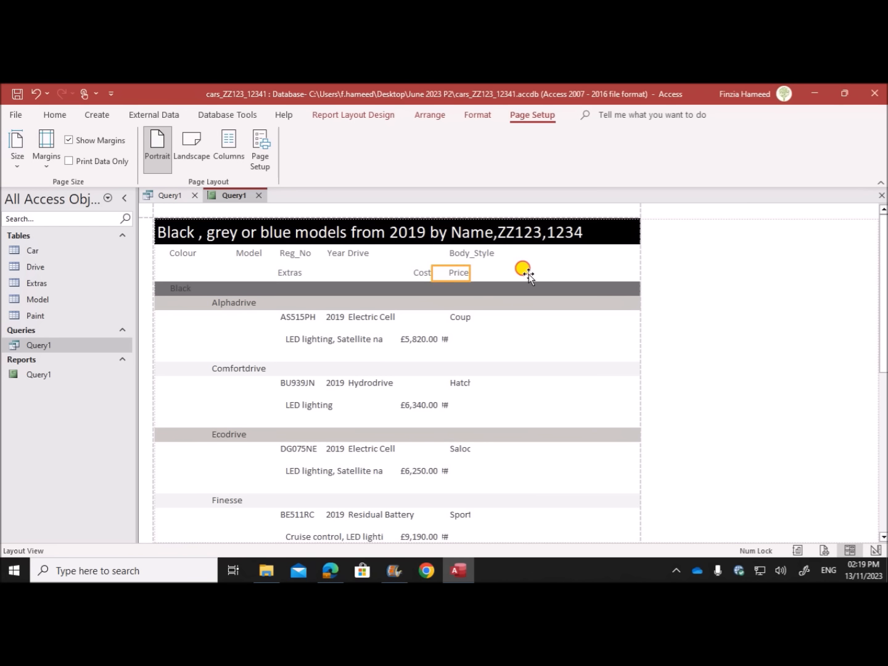
{"action": "left_click_drag", "start_coordinate": [548, 272], "coordinate": [548, 272]}
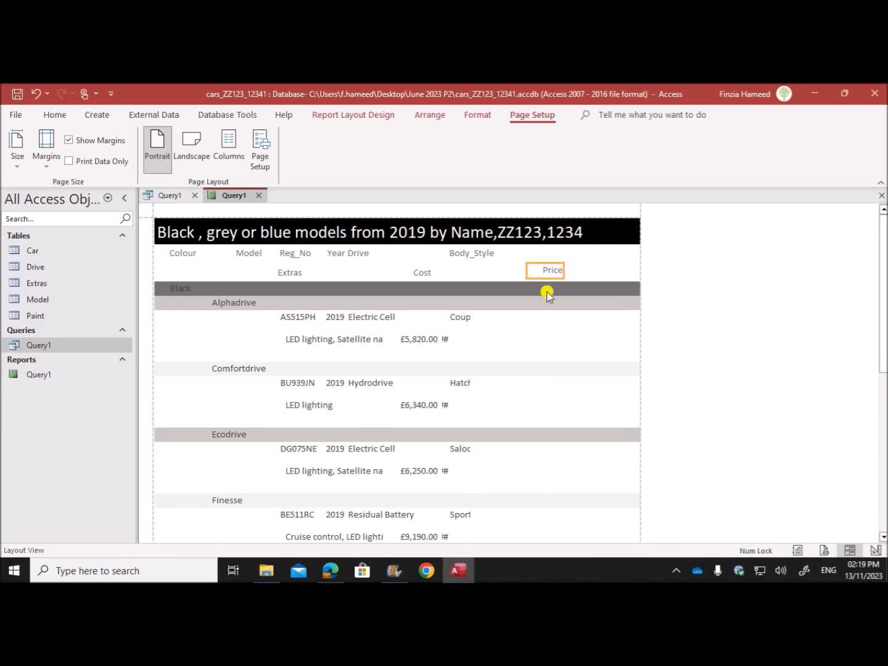
{"action": "left_click", "coordinate": [425, 407]}
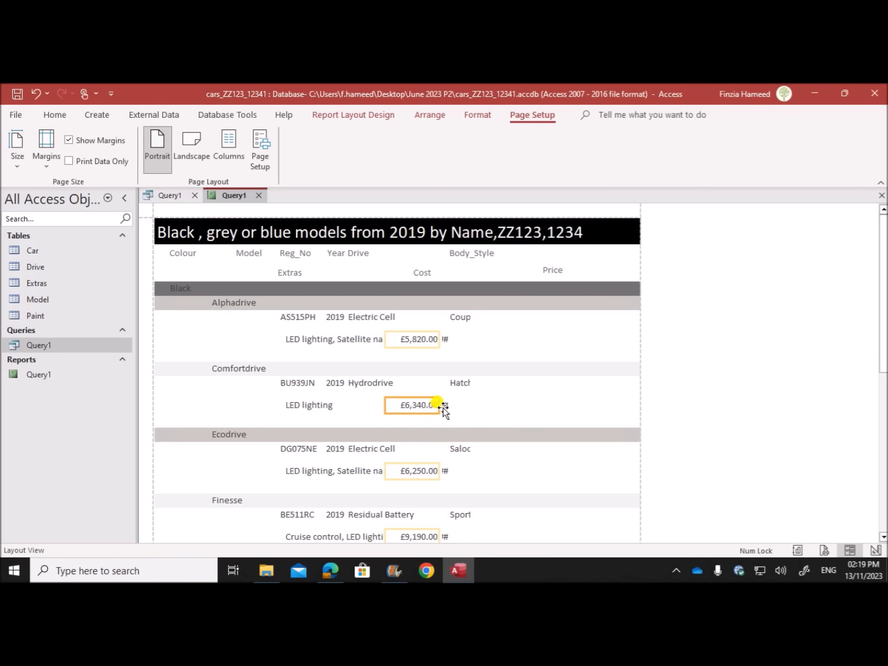
{"action": "left_click", "coordinate": [445, 408]}
{"action": "left_click_drag", "start_coordinate": [445, 408], "coordinate": [560, 408]}
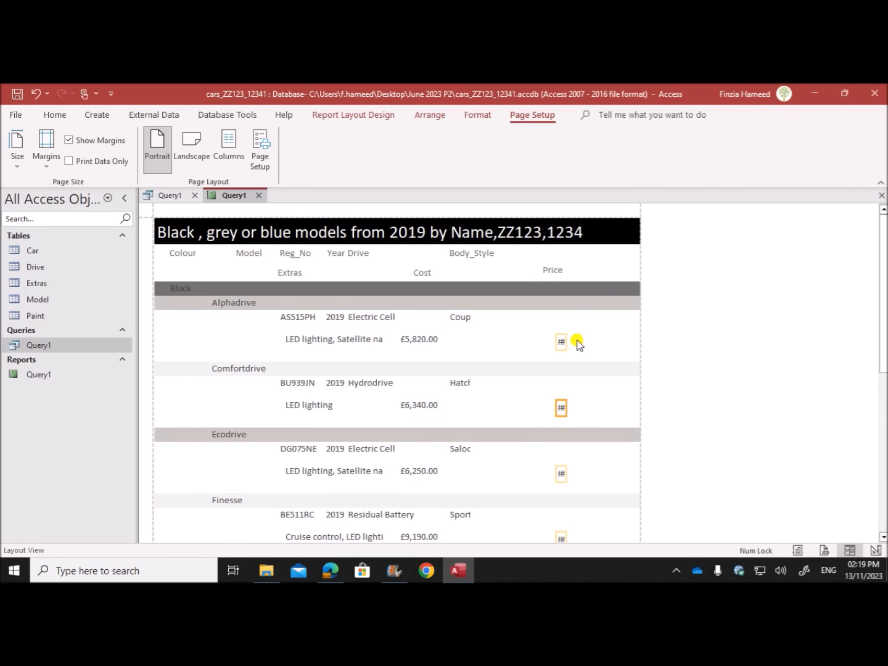
{"action": "left_click_drag", "start_coordinate": [566, 342], "coordinate": [620, 341]}
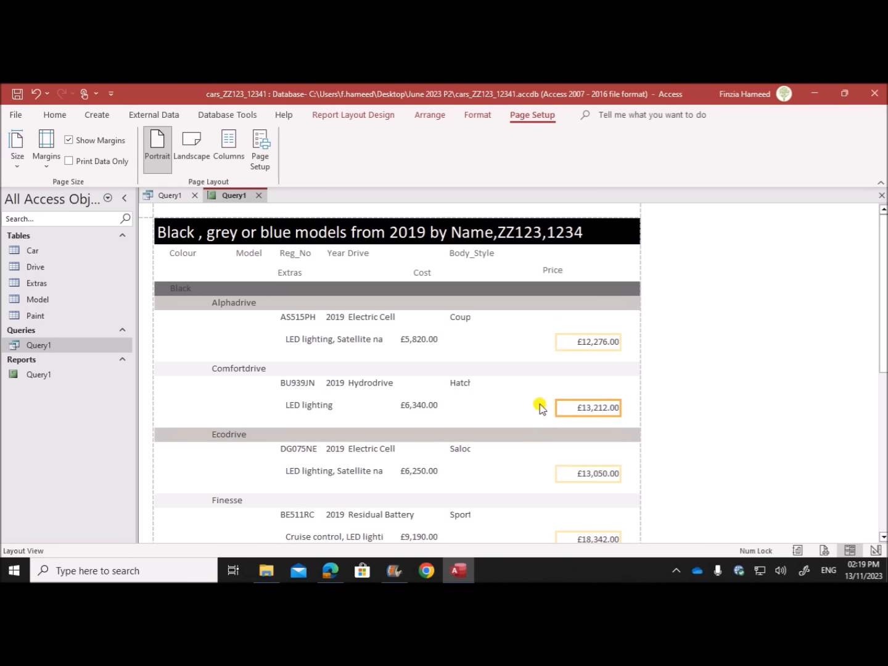
Adjust both edges of the Cost values so that the field is slightly narrower and further right.
{"action": "left_click", "coordinate": [432, 409]}
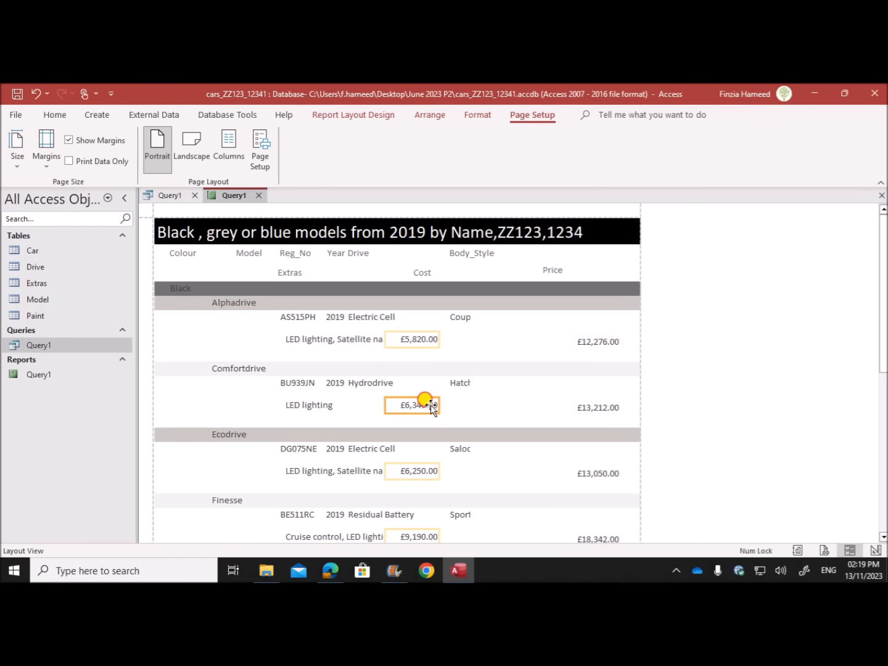
{"action": "left_click_drag", "start_coordinate": [440, 407], "coordinate": [449, 408]}
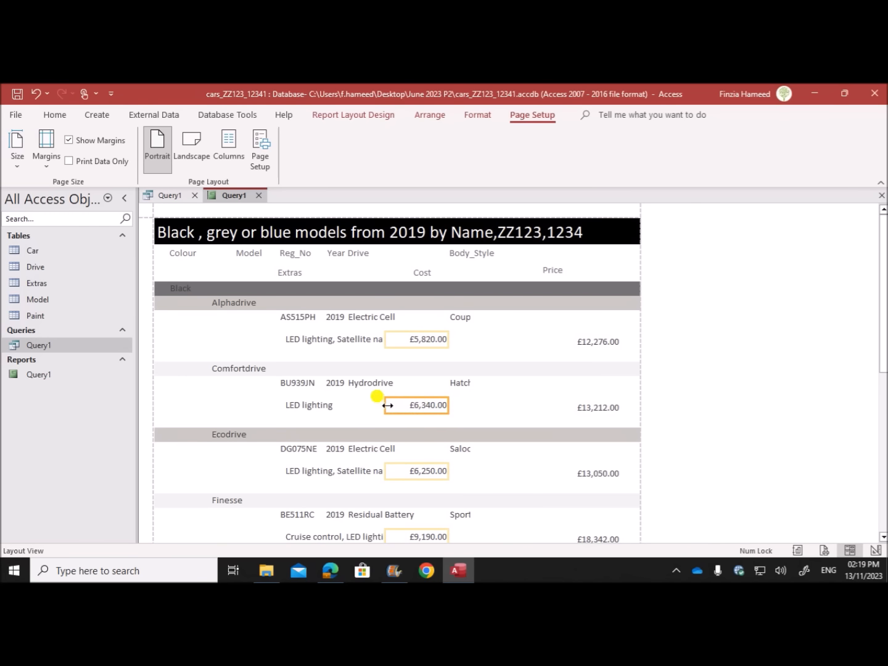
{"action": "left_click_drag", "start_coordinate": [387, 405], "coordinate": [398, 405]}
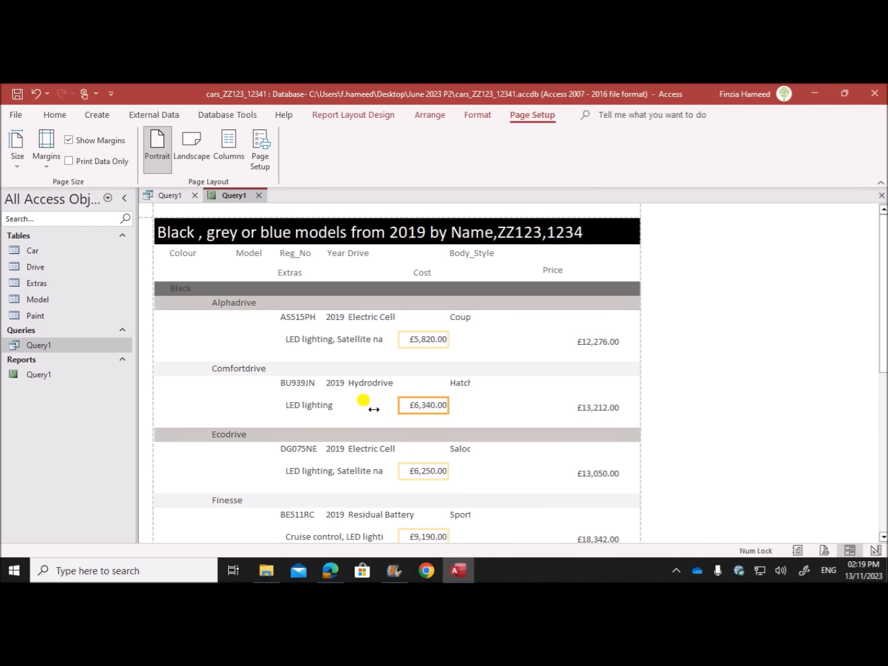
{"action": "left_click", "coordinate": [295, 386]}
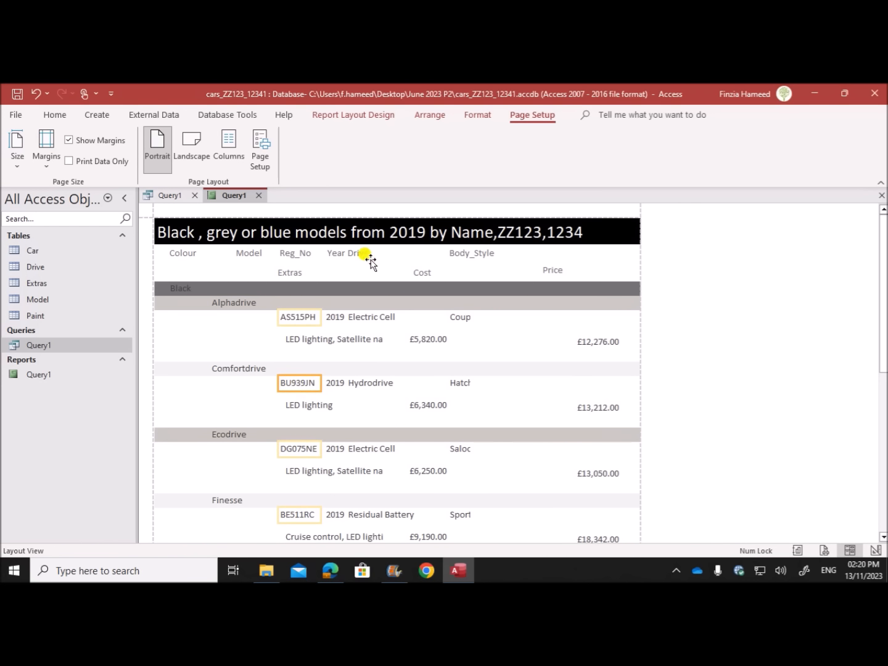
Compare the headings with the sample in Edge, and rename the Drive heading as Drive_Type in the Access report.
{"action": "left_click", "coordinate": [469, 255]}
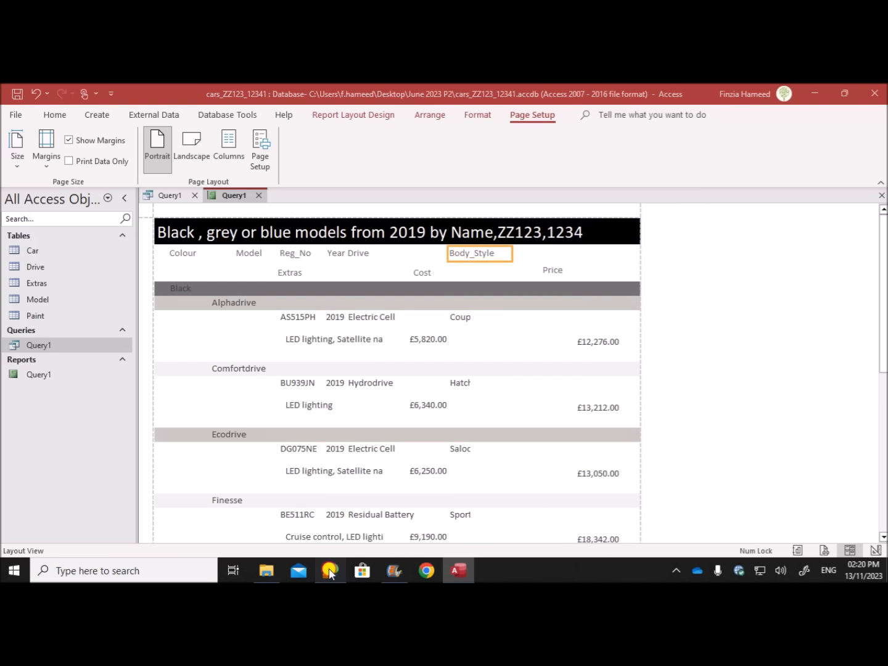
{"action": "left_click", "coordinate": [330, 571]}
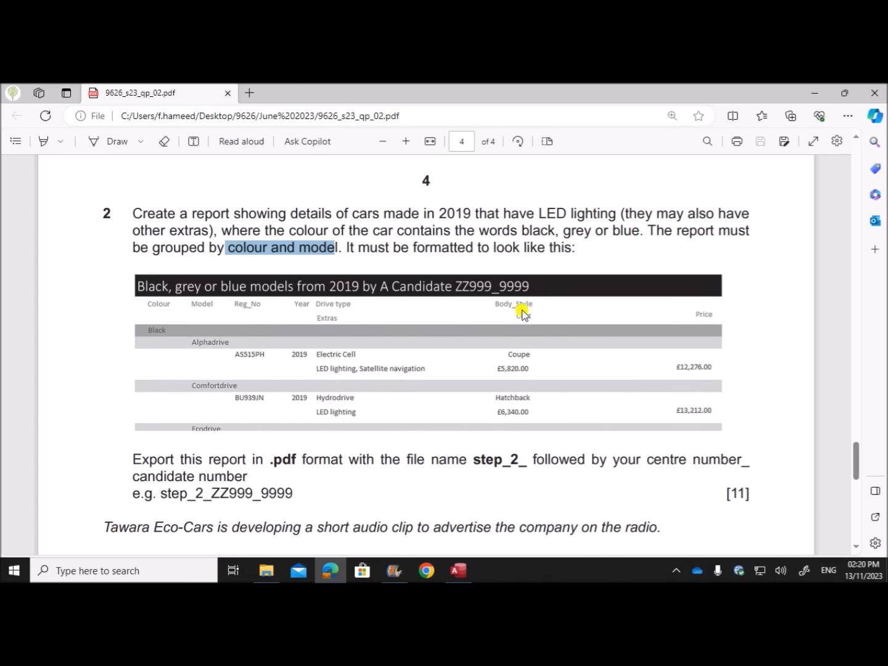
{"action": "left_click", "coordinate": [455, 571]}
{"action": "left_click", "coordinate": [356, 253]}
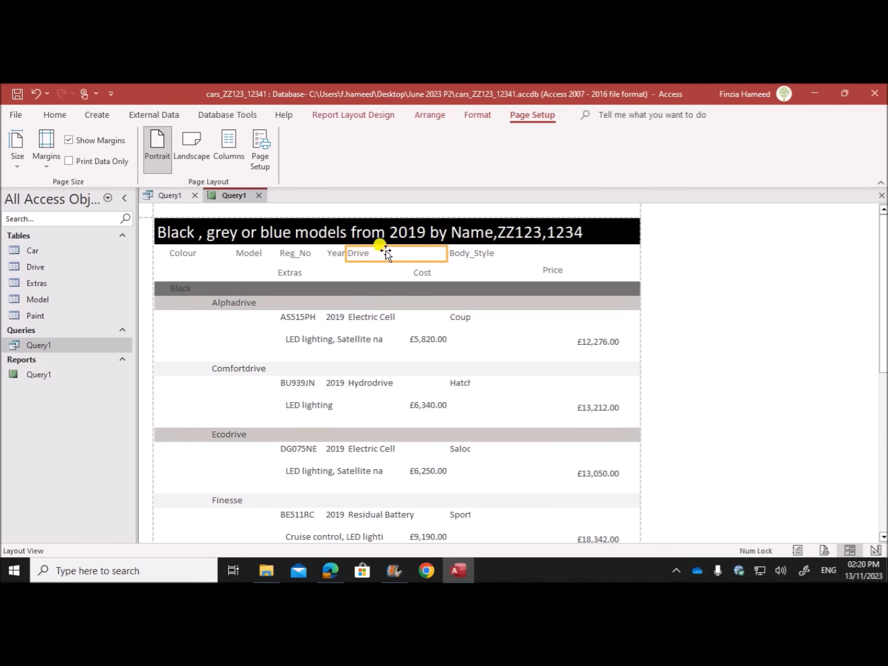
{"action": "left_click", "coordinate": [392, 253]}
{"action": "left_click", "coordinate": [392, 254]}
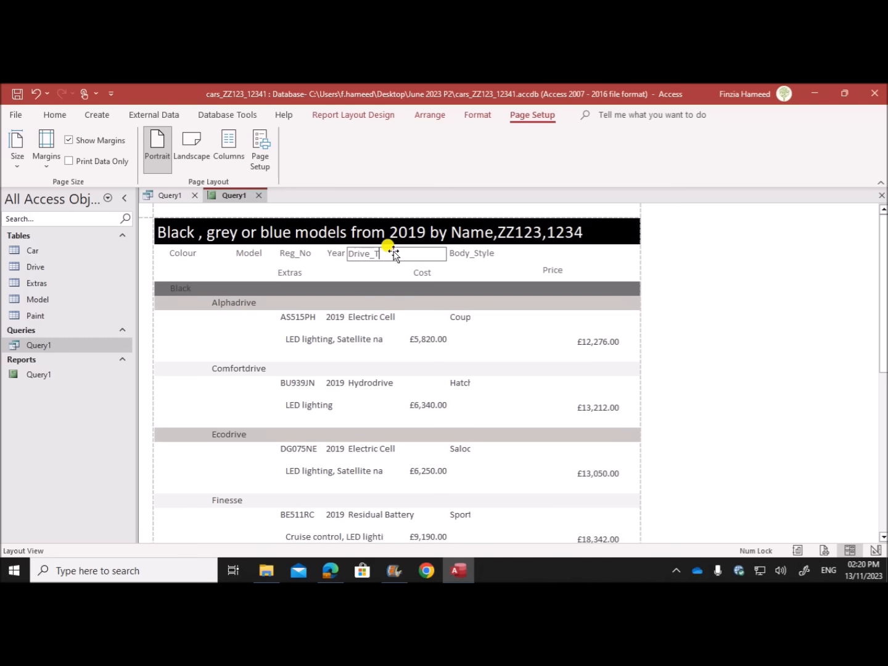
{"action": "left_click", "coordinate": [774, 263]}
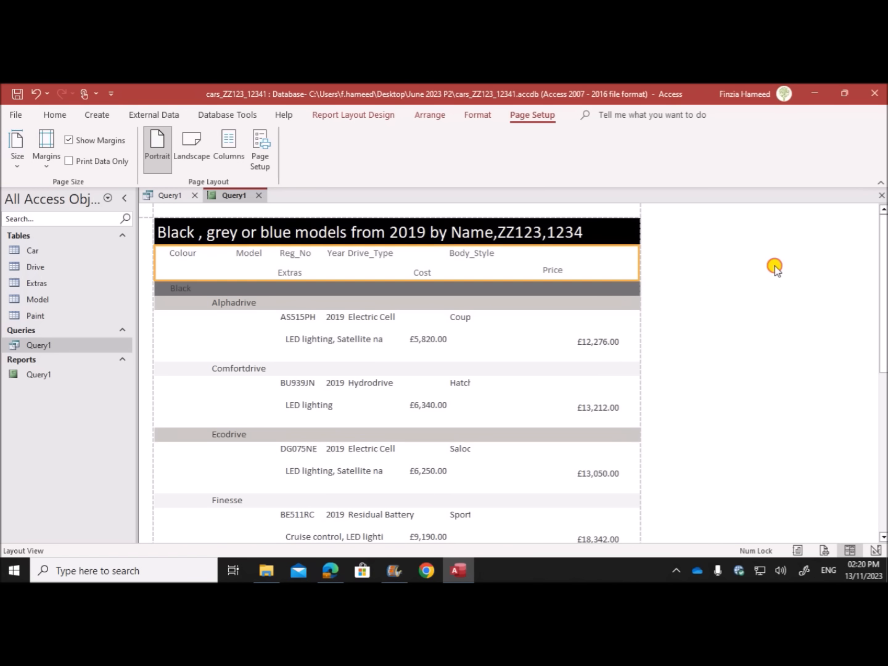
Shift the left edges of the Drive_Type heading and its values to the right to separate them from Year.
{"action": "left_click", "coordinate": [383, 255]}
{"action": "left_click_drag", "start_coordinate": [347, 255], "coordinate": [364, 254]}
{"action": "left_click", "coordinate": [408, 318]}
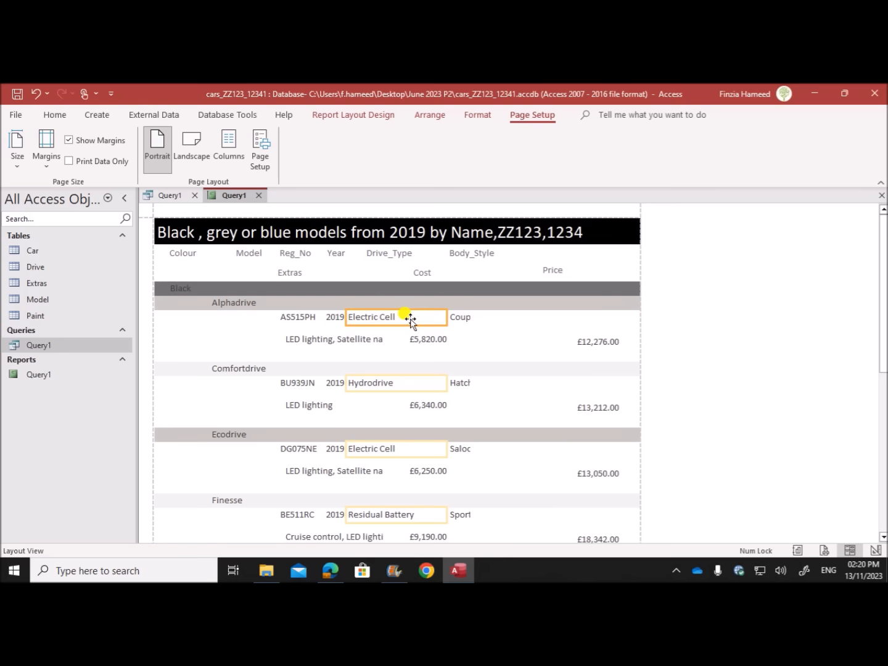
{"action": "left_click_drag", "start_coordinate": [347, 319], "coordinate": [372, 318]}
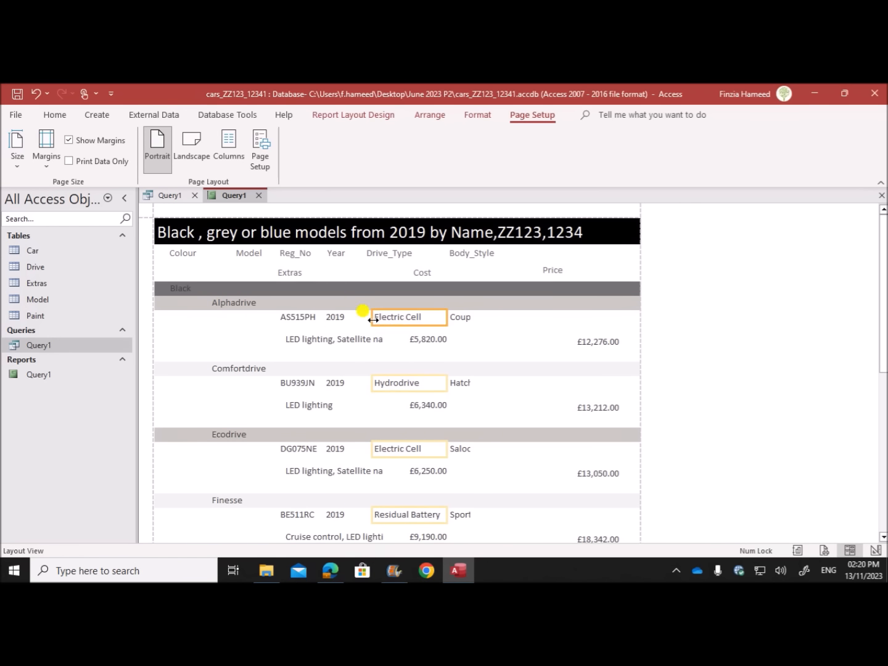
Move the Body_Style heading and its values together to the right, away from the Drive_Type column.
{"action": "left_click", "coordinate": [469, 253]}
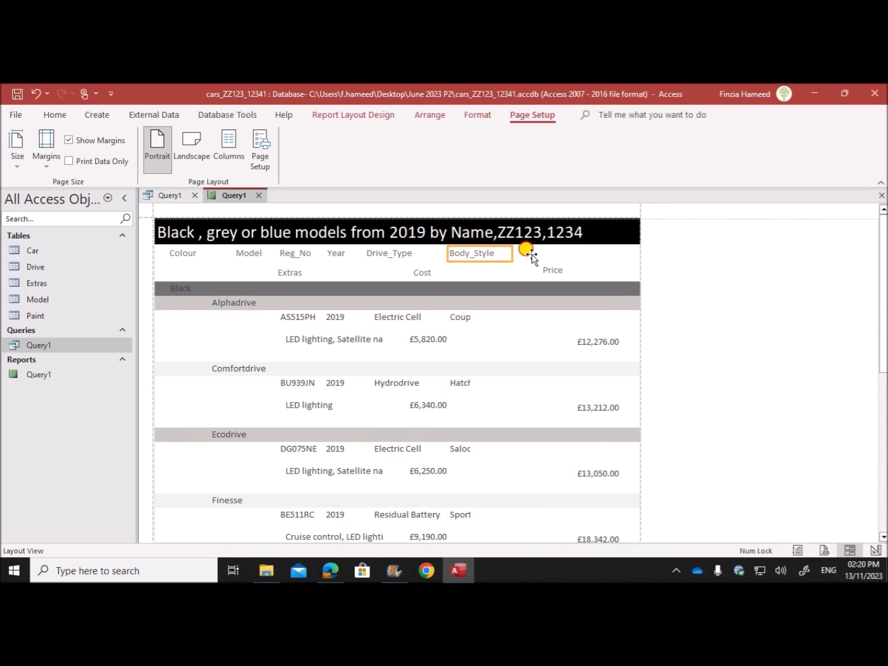
{"action": "left_click_drag", "start_coordinate": [491, 254], "coordinate": [531, 254]}
{"action": "key", "text": "ctrl+z"}
{"action": "left_click", "coordinate": [455, 317], "text": "ctrl"}
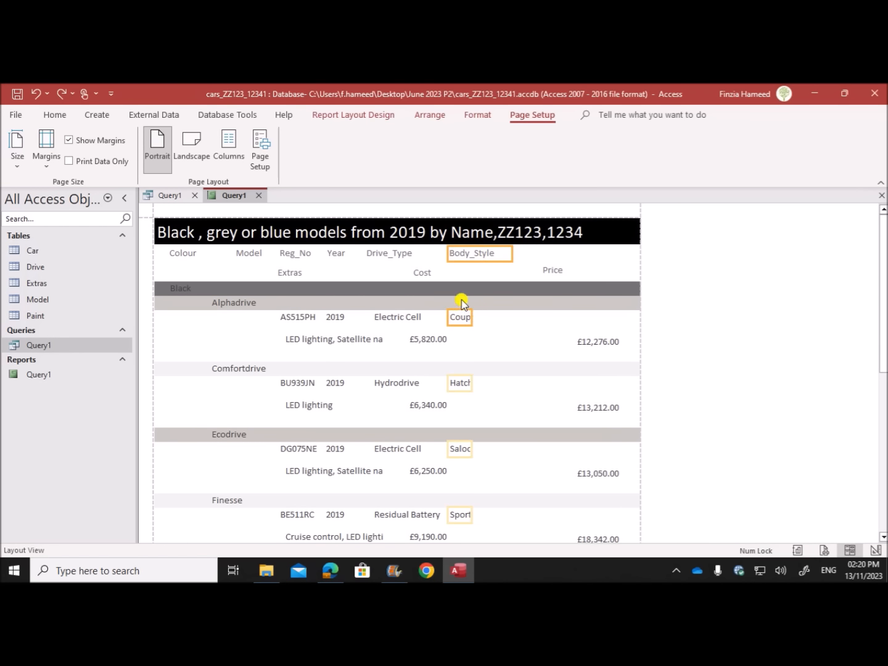
{"action": "key", "text": "Right"}
{"action": "key", "text": "Right"}
{"action": "key", "text": "Right"}
{"action": "key", "text": "Right"}
{"action": "key", "text": "Right"}
{"action": "key", "text": "Right"}
{"action": "key", "text": "Right"}
{"action": "key", "text": "Right"}
{"action": "key", "text": "Right"}
{"action": "key", "text": "Right"}
{"action": "key", "text": "Right"}
{"action": "key", "text": "Right"}
{"action": "key", "text": "Right"}
{"action": "key", "text": "Right"}
{"action": "key", "text": "Right"}
{"action": "key", "text": "Right"}
{"action": "key", "text": "Right"}
{"action": "key", "text": "Right"}
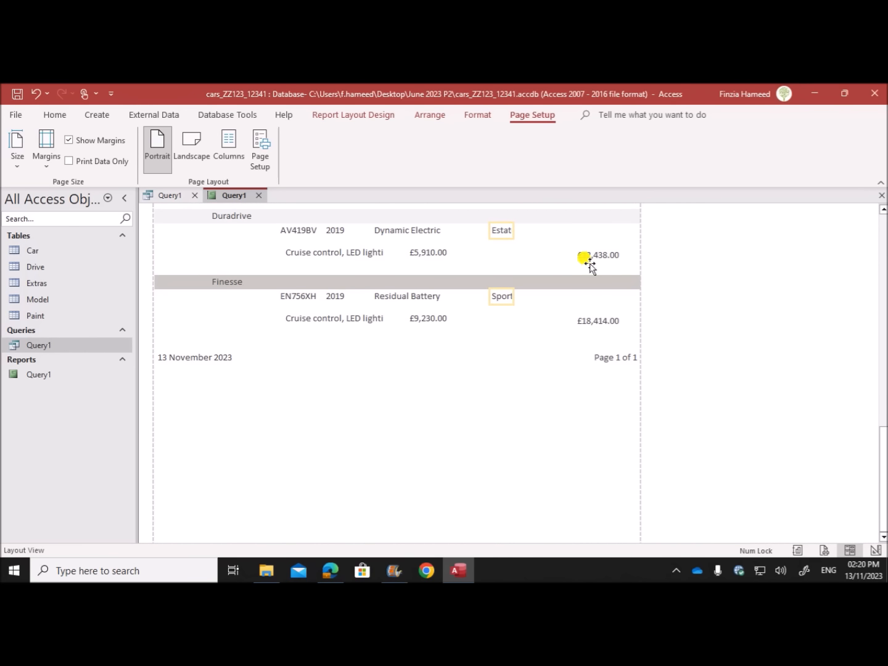
{"action": "scroll", "coordinate": [472, 388], "scroll_direction": "up", "scroll_amount": 10}
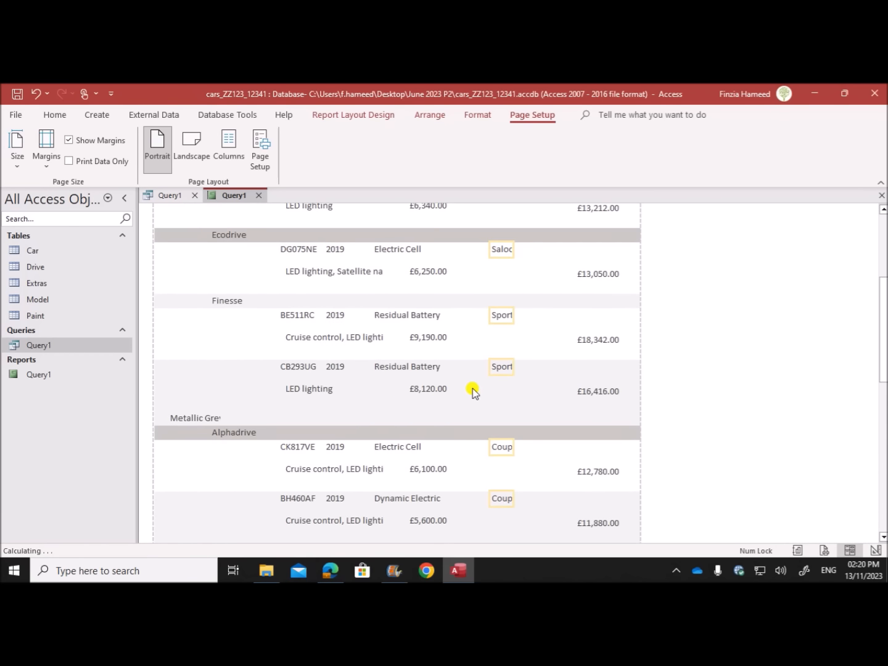
{"action": "scroll", "coordinate": [473, 388], "scroll_direction": "up", "scroll_amount": 5}
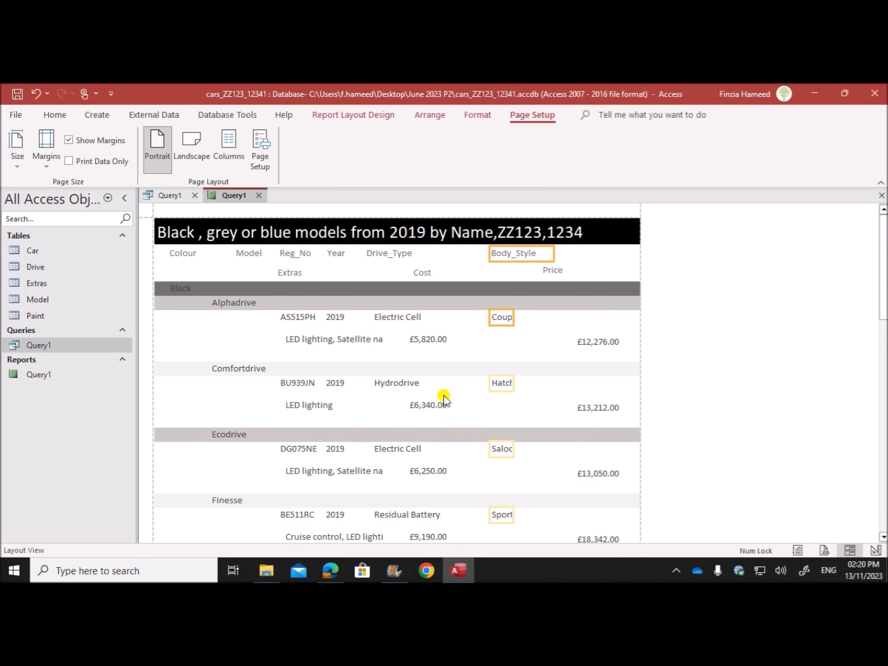
Check the Cost position on the sample in Edge, and move Access's Cost heading and values beneath the Body_Style column.
{"action": "left_click", "coordinate": [330, 572]}
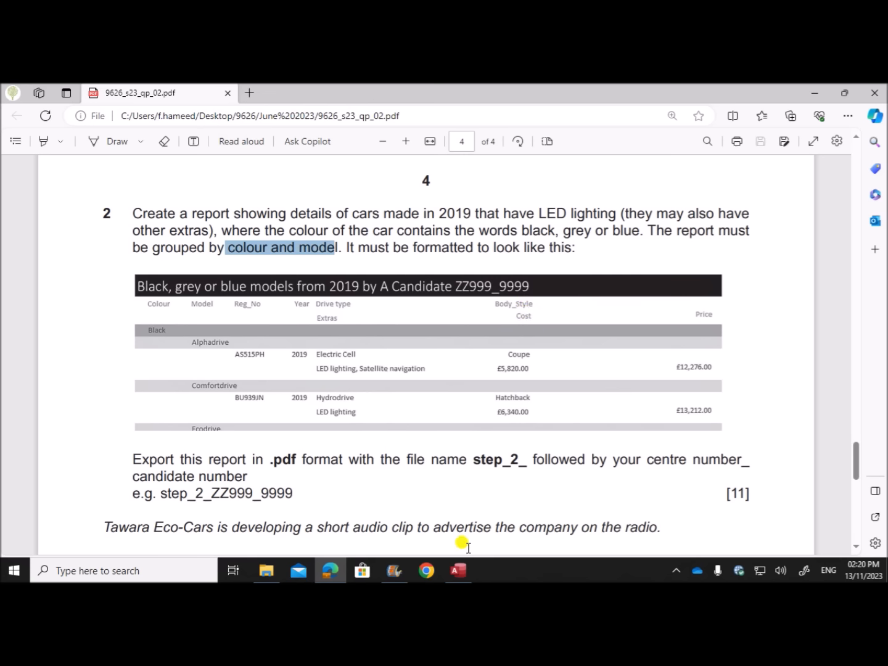
{"action": "left_click", "coordinate": [458, 570]}
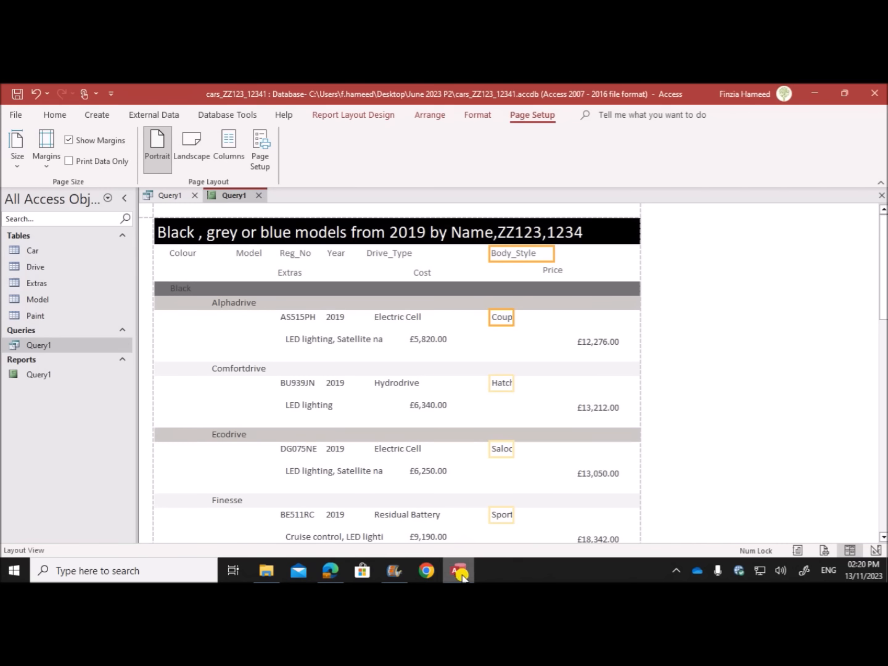
{"action": "left_click", "coordinate": [420, 277]}
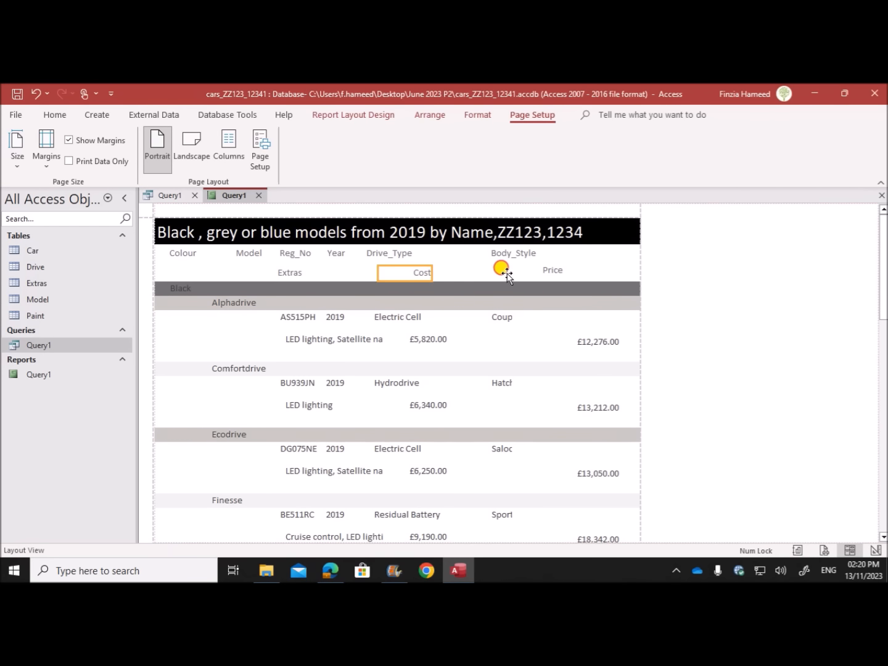
{"action": "left_click_drag", "start_coordinate": [501, 276], "coordinate": [503, 276]}
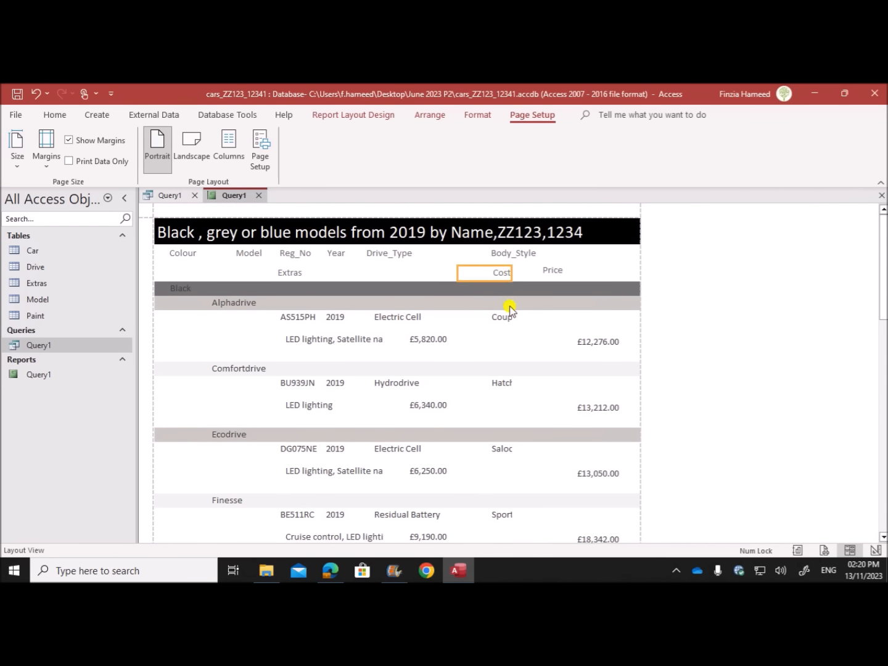
{"action": "left_click", "coordinate": [414, 341]}
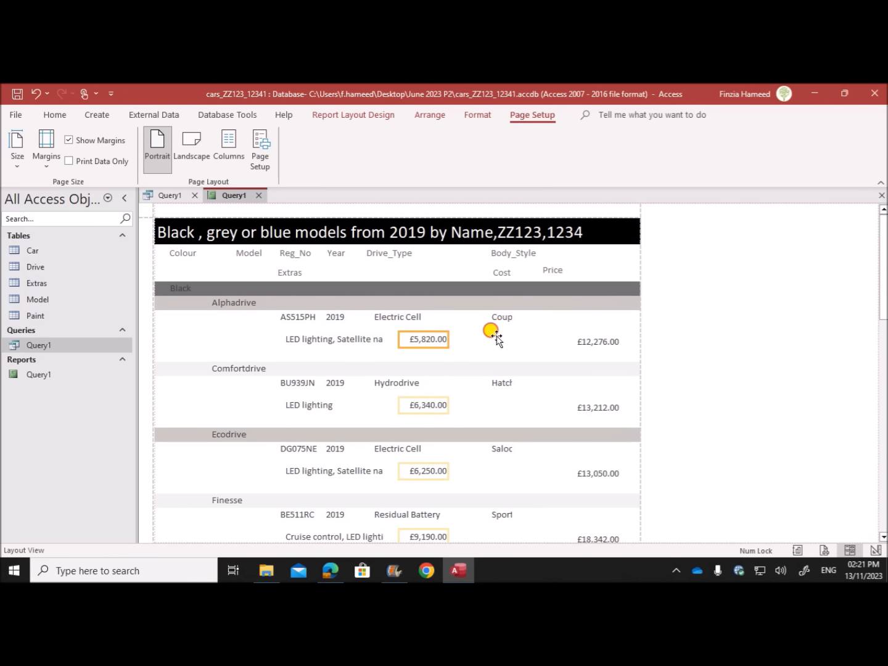
{"action": "left_click_drag", "start_coordinate": [498, 340], "coordinate": [498, 338]}
Move the Price heading up and to the right, above the Price values and clear of Body_Style.
{"action": "left_click", "coordinate": [555, 273]}
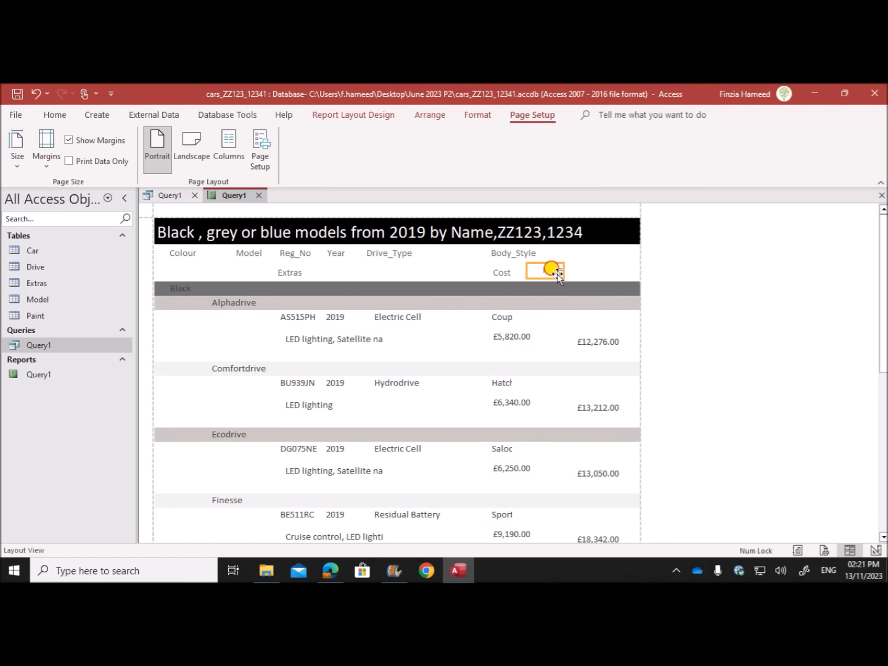
{"action": "left_click_drag", "start_coordinate": [554, 276], "coordinate": [596, 258]}
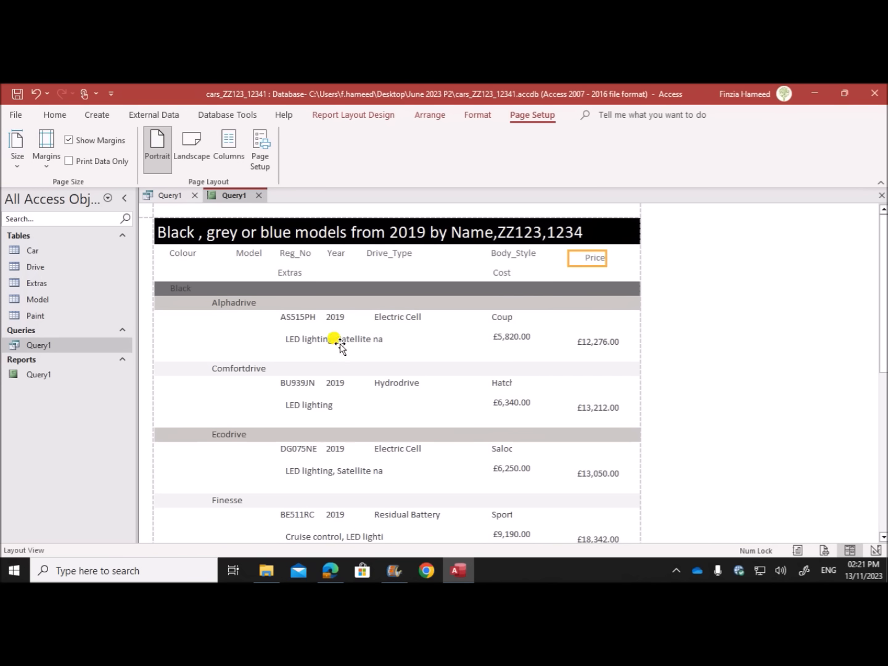
Move the Extras heading and values together to the right beneath Drive_Type, and widen the Extras values toward Cost.
{"action": "left_click", "coordinate": [300, 275]}
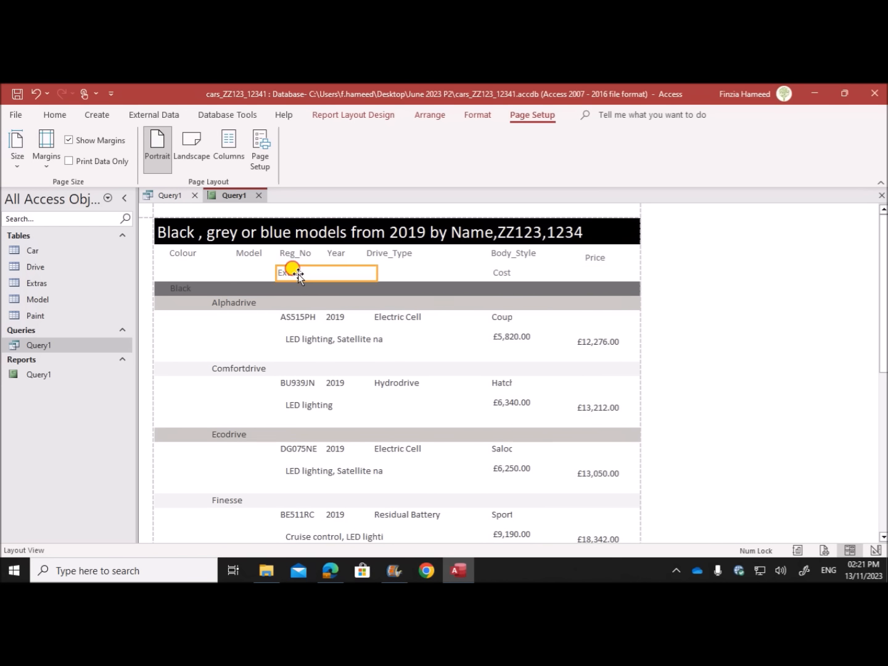
{"action": "left_click", "coordinate": [288, 275]}
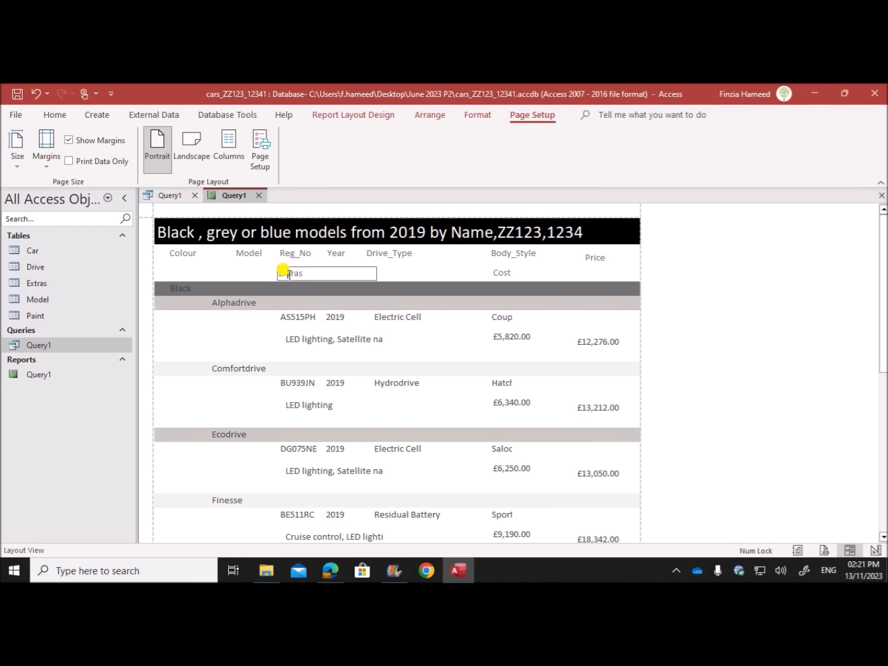
{"action": "left_click", "coordinate": [425, 351]}
{"action": "left_click", "coordinate": [296, 275]}
{"action": "left_click", "coordinate": [307, 339], "text": "shift"}
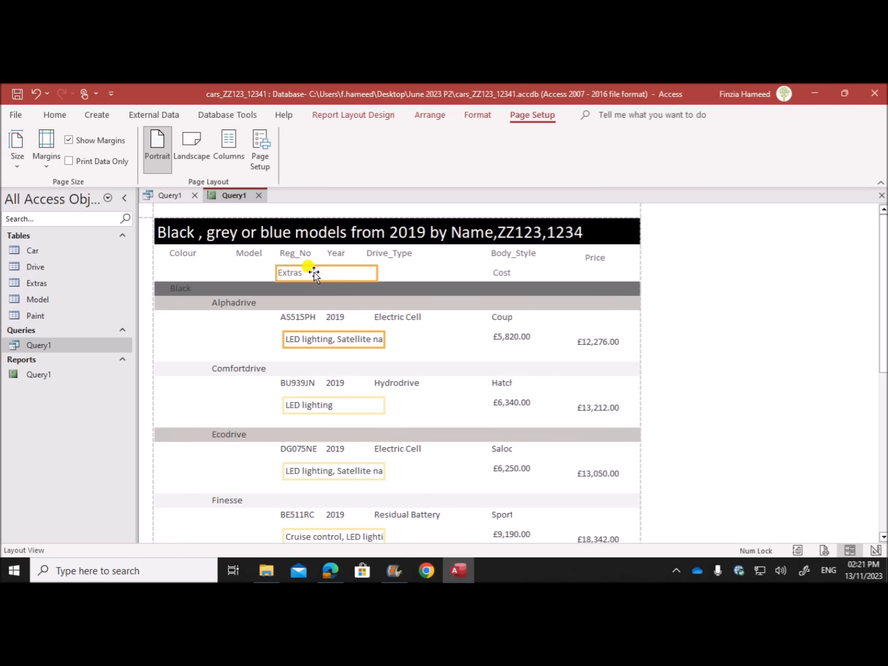
{"action": "left_click_drag", "start_coordinate": [365, 273], "coordinate": [382, 272]}
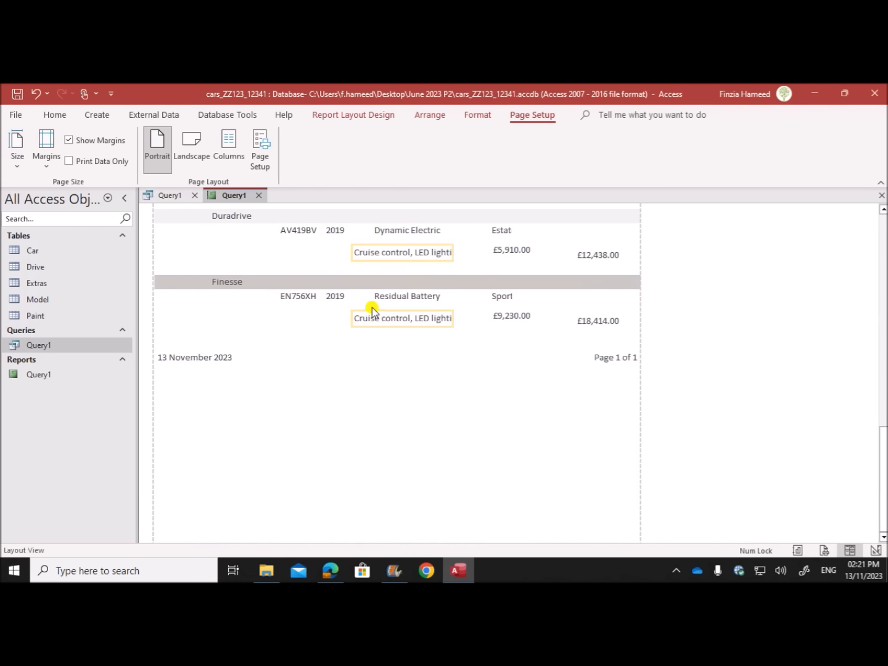
{"action": "scroll", "coordinate": [372, 308], "scroll_direction": "up", "scroll_amount": 5}
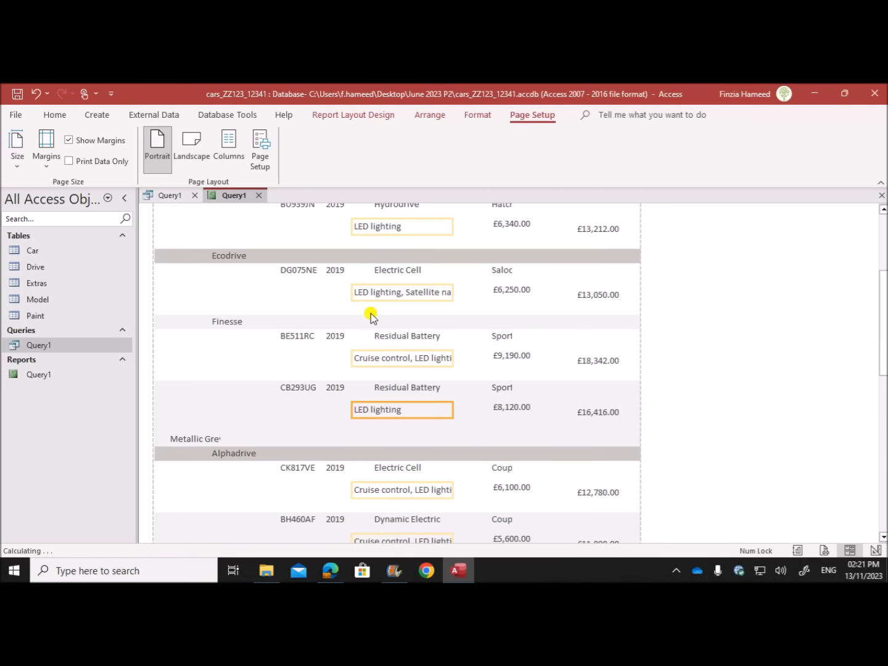
{"action": "scroll", "coordinate": [373, 319], "scroll_direction": "up", "scroll_amount": 3}
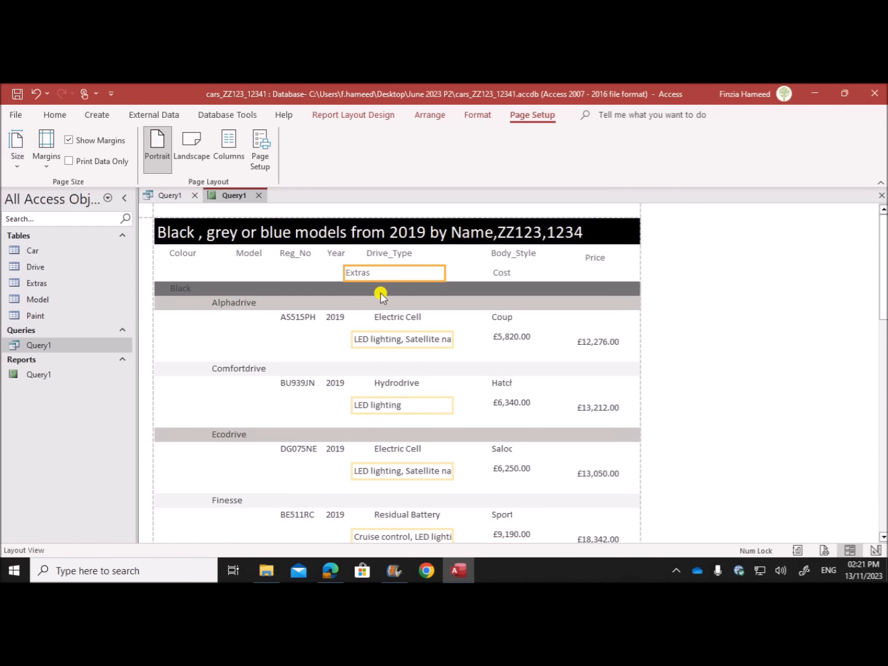
{"action": "key", "text": "Right"}
{"action": "key", "text": "Right"}
{"action": "key", "text": "Right"}
{"action": "key", "text": "Right"}
{"action": "key", "text": "Right"}
{"action": "key", "text": "Right"}
{"action": "key", "text": "Right"}
{"action": "key", "text": "Right"}
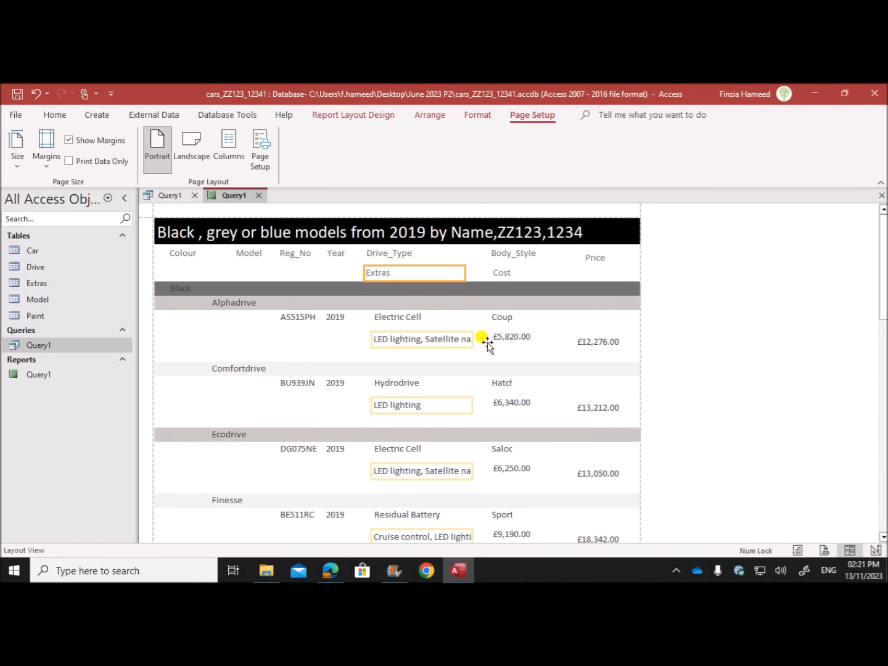
{"action": "left_click_drag", "start_coordinate": [474, 339], "coordinate": [483, 338]}
Shift the Body_Style heading and its values together to the right, away from the Extras values.
{"action": "left_click", "coordinate": [513, 344]}
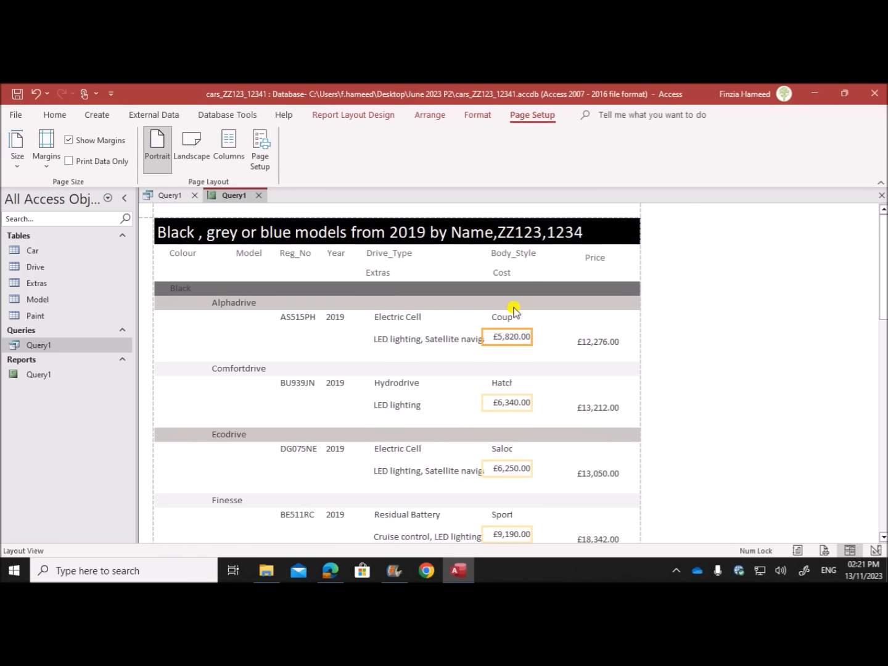
{"action": "left_click", "coordinate": [517, 259]}
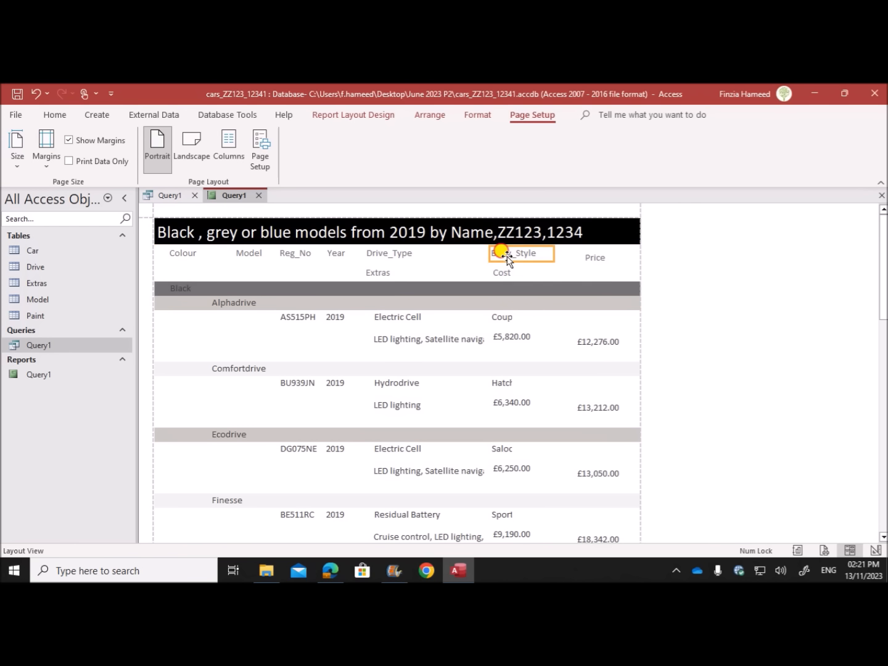
{"action": "left_click", "coordinate": [514, 320]}
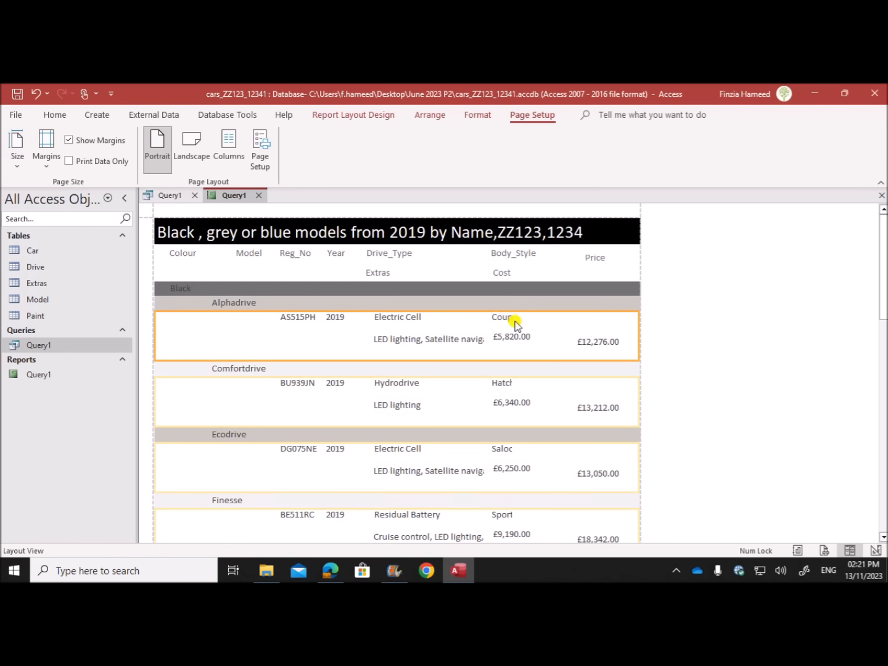
{"action": "left_click", "coordinate": [505, 321]}
{"action": "left_click", "coordinate": [504, 252], "text": "shift"}
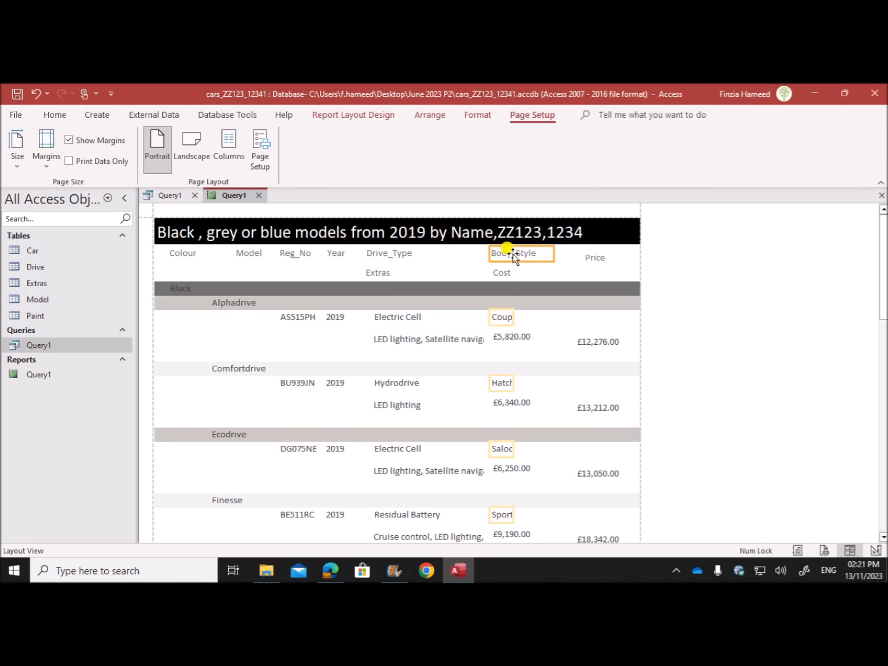
{"action": "key", "text": "Right"}
{"action": "key", "text": "Right"}
{"action": "key", "text": "Right"}
{"action": "key", "text": "Right"}
{"action": "key", "text": "Right"}
{"action": "key", "text": "Right"}
{"action": "key", "text": "Right"}
{"action": "key", "text": "Right"}
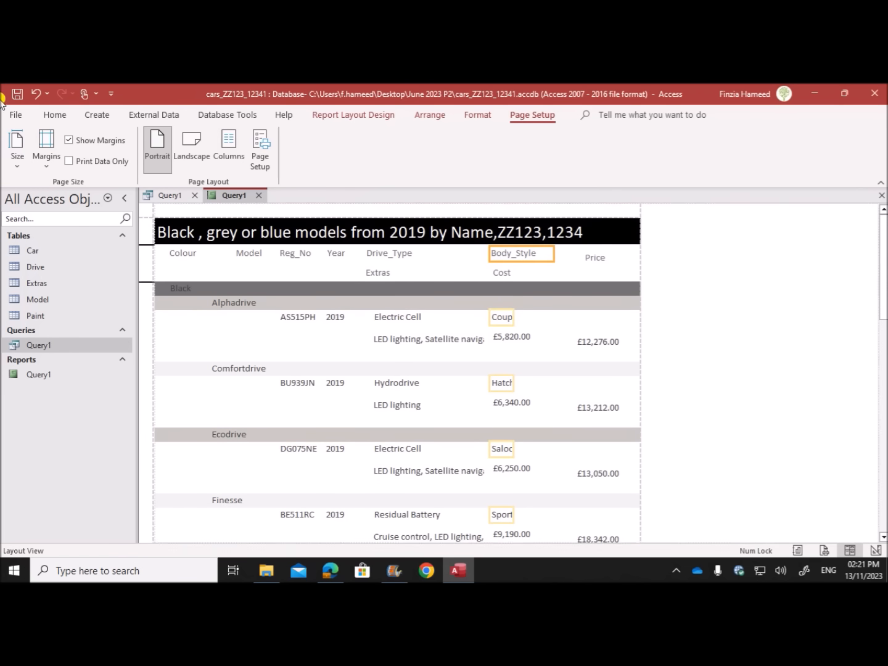
{"action": "key", "text": "Right"}
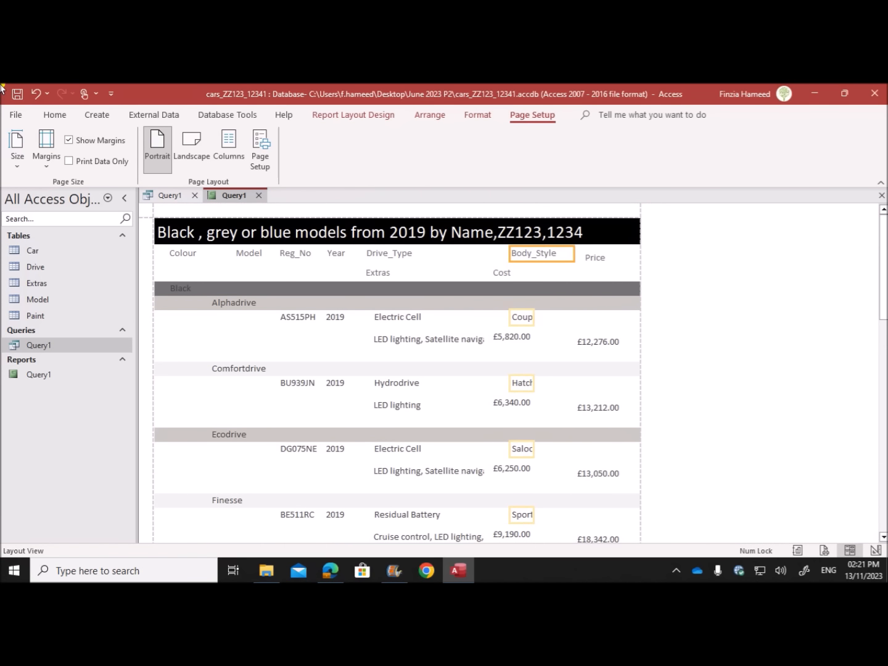
Shift the Cost heading and its values together to the right, realigning them beneath Body_Style.
{"action": "left_click", "coordinate": [502, 273]}
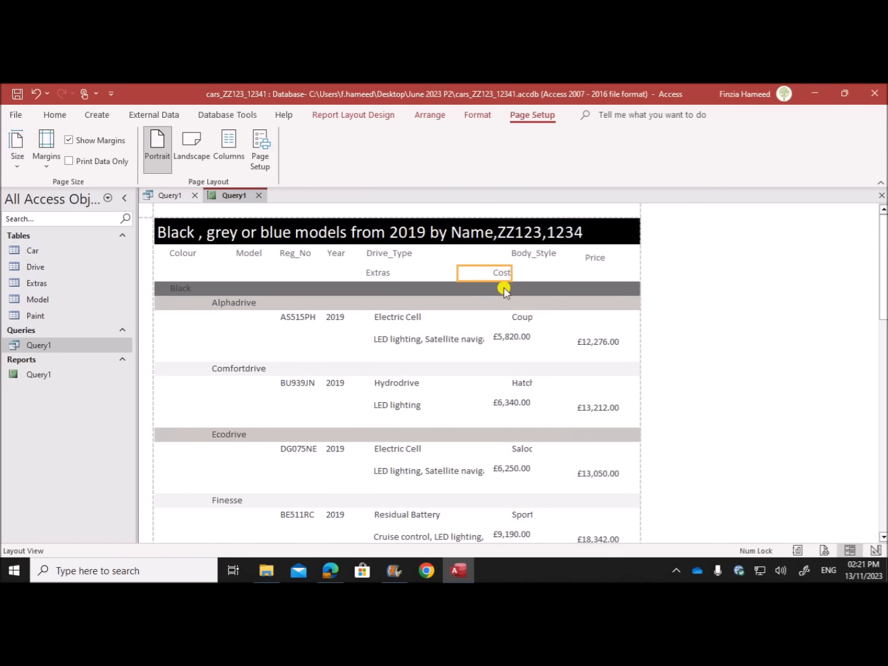
{"action": "left_click", "coordinate": [526, 336], "text": "shift"}
{"action": "key", "text": "Right"}
{"action": "key", "text": "Right"}
{"action": "key", "text": "Right"}
{"action": "key", "text": "Right"}
{"action": "key", "text": "Right"}
{"action": "key", "text": "Right"}
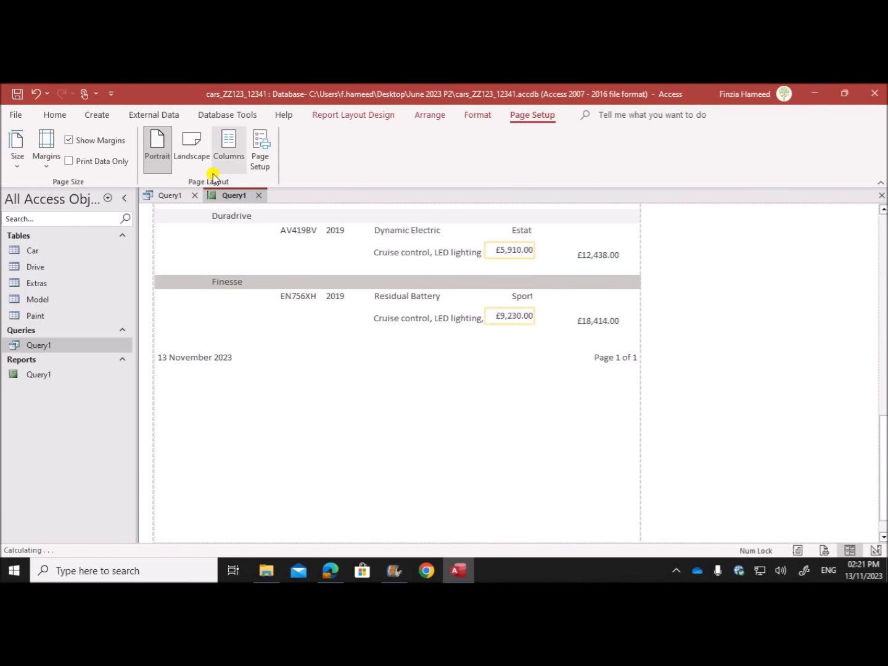
{"action": "key", "text": "Right"}
{"action": "key", "text": "Right"}
{"action": "key", "text": "Right"}
{"action": "key", "text": "Right"}
{"action": "key", "text": "Right"}
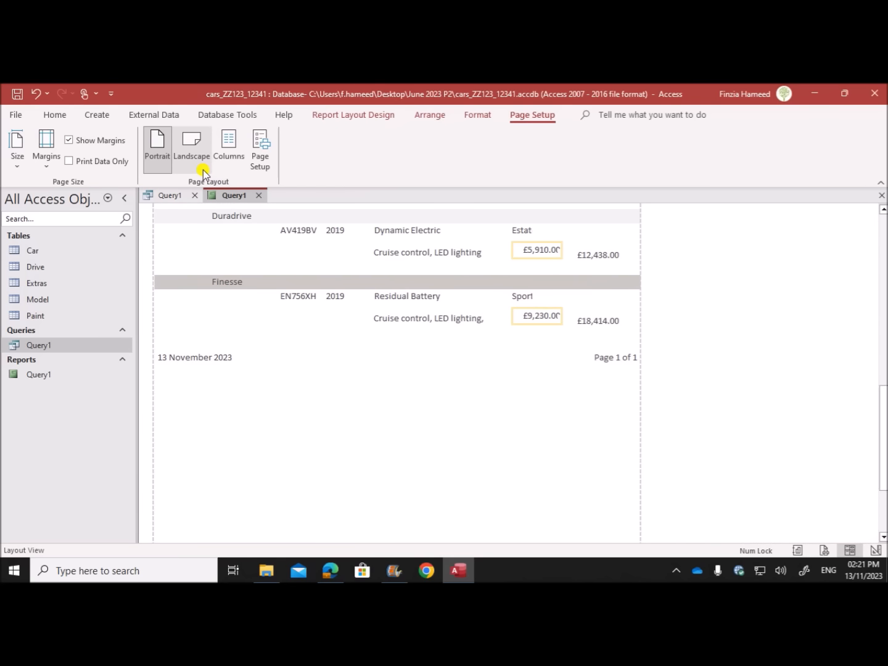
Widen the Body_Style values to the right so the full body style names fit.
{"action": "scroll", "coordinate": [547, 378], "scroll_direction": "up", "scroll_amount": 10}
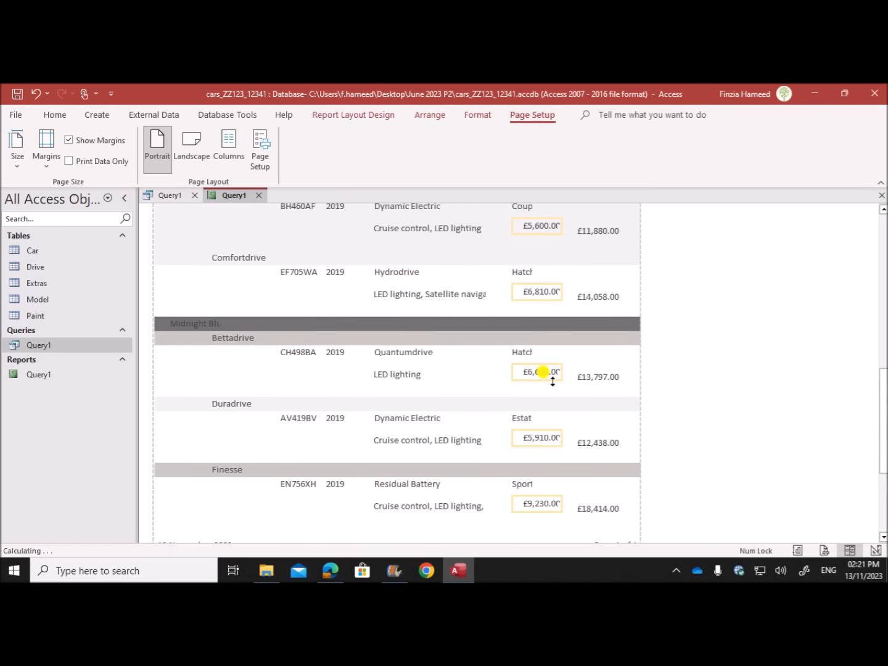
{"action": "scroll", "coordinate": [550, 381], "scroll_direction": "up", "scroll_amount": 1}
{"action": "left_click", "coordinate": [522, 372]}
{"action": "left_click_drag", "start_coordinate": [534, 369], "coordinate": [569, 369]}
Widen the Extras values on both sides to fit longer lists of extras, and check the remaining records.
{"action": "left_click", "coordinate": [529, 326]}
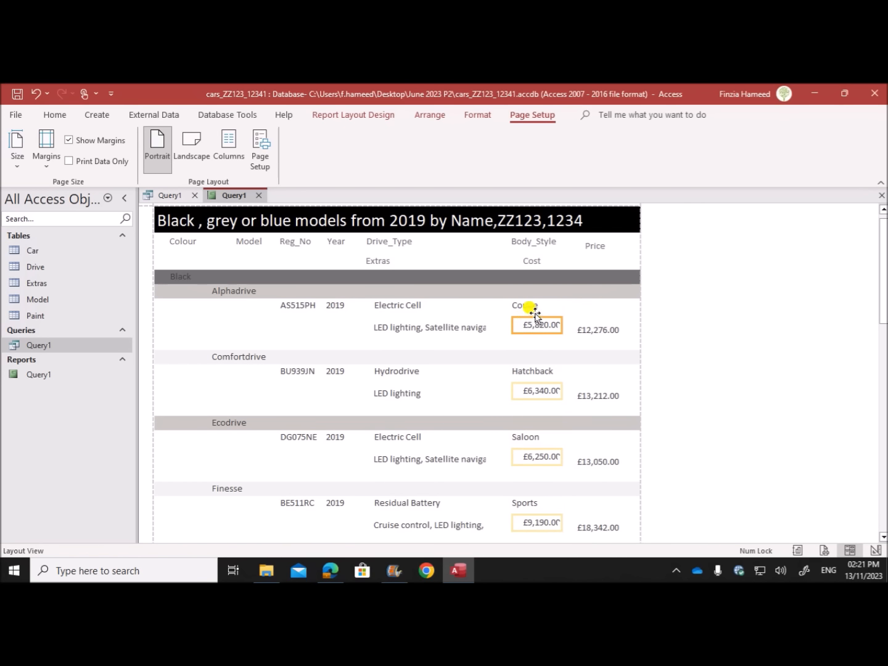
{"action": "left_click", "coordinate": [466, 328]}
{"action": "left_click_drag", "start_coordinate": [488, 328], "coordinate": [509, 328]}
{"action": "scroll", "coordinate": [412, 440], "scroll_direction": "down", "scroll_amount": 3}
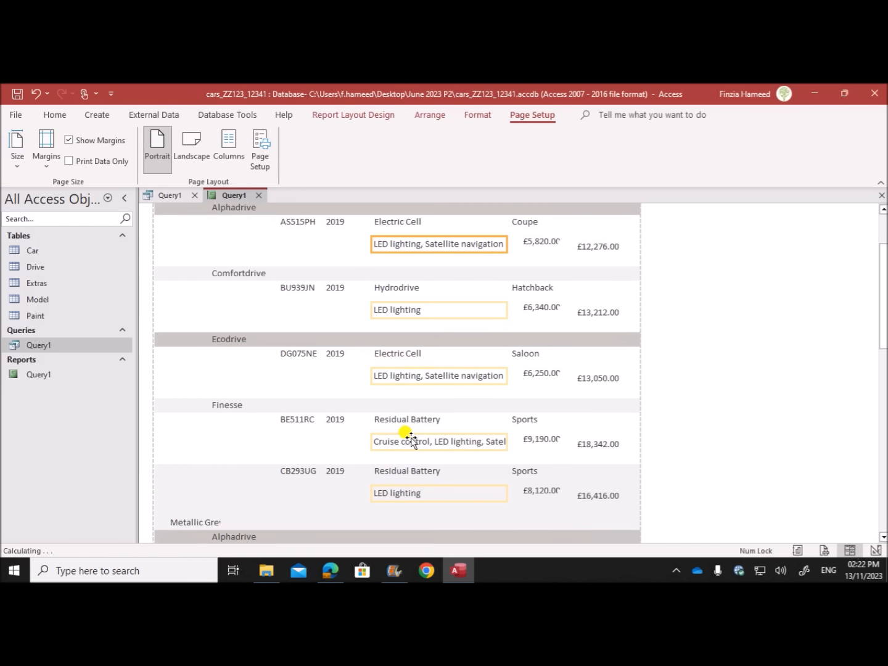
{"action": "left_click_drag", "start_coordinate": [372, 441], "coordinate": [357, 441]}
{"action": "scroll", "coordinate": [451, 472], "scroll_direction": "down", "scroll_amount": 1}
{"action": "scroll", "coordinate": [451, 473], "scroll_direction": "down", "scroll_amount": 15}
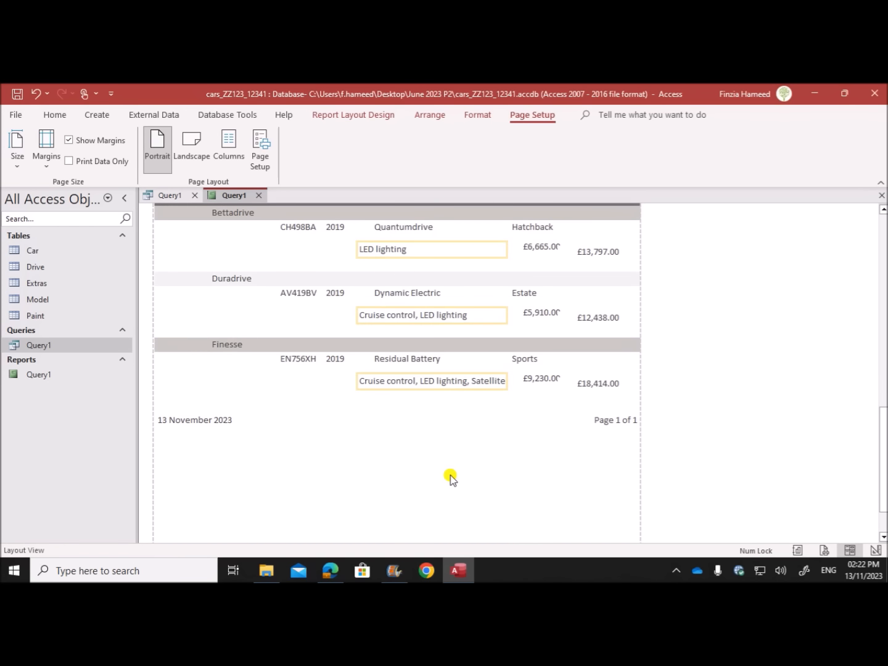
Extend the Cost values to the right so the complete currency amounts fit.
{"action": "scroll", "coordinate": [450, 474], "scroll_direction": "up", "scroll_amount": 5}
{"action": "left_click", "coordinate": [531, 481]}
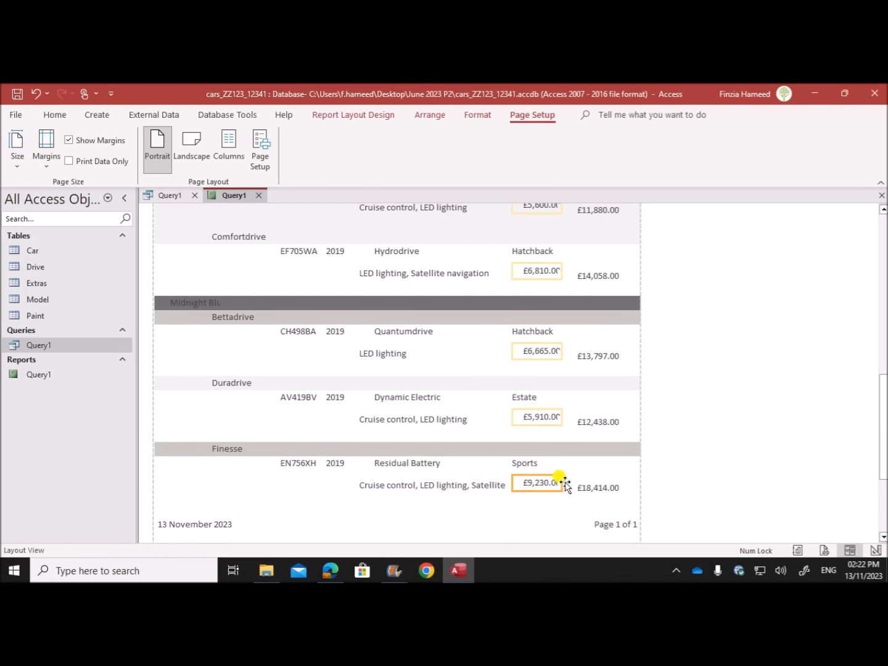
{"action": "left_click_drag", "start_coordinate": [562, 482], "coordinate": [569, 481]}
Narrow the Price values from their left side and move them right, clear of the Cost values.
{"action": "left_click", "coordinate": [599, 491]}
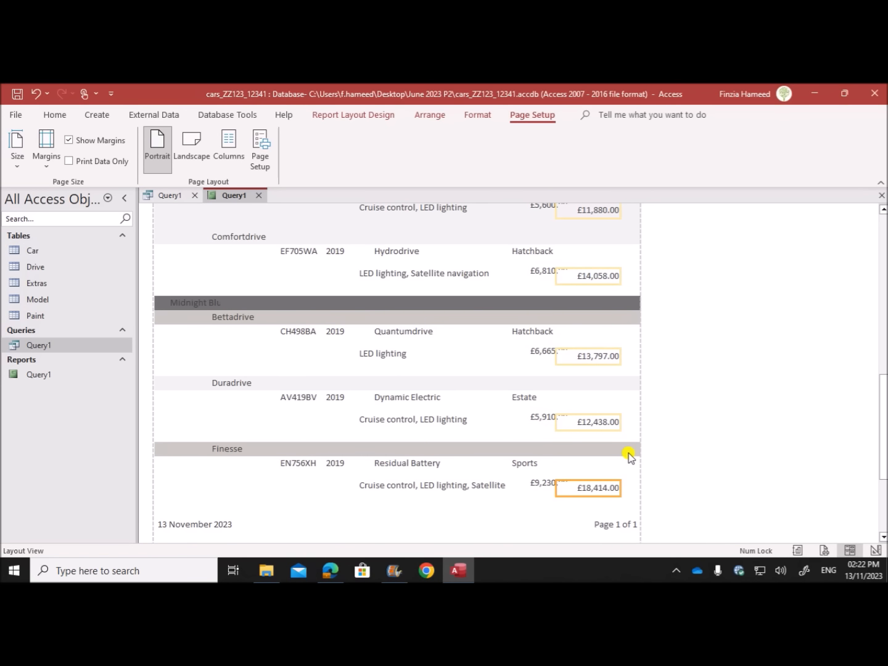
{"action": "left_click_drag", "start_coordinate": [557, 490], "coordinate": [630, 487]}
{"action": "scroll", "coordinate": [714, 524], "scroll_direction": "down", "scroll_amount": 3}
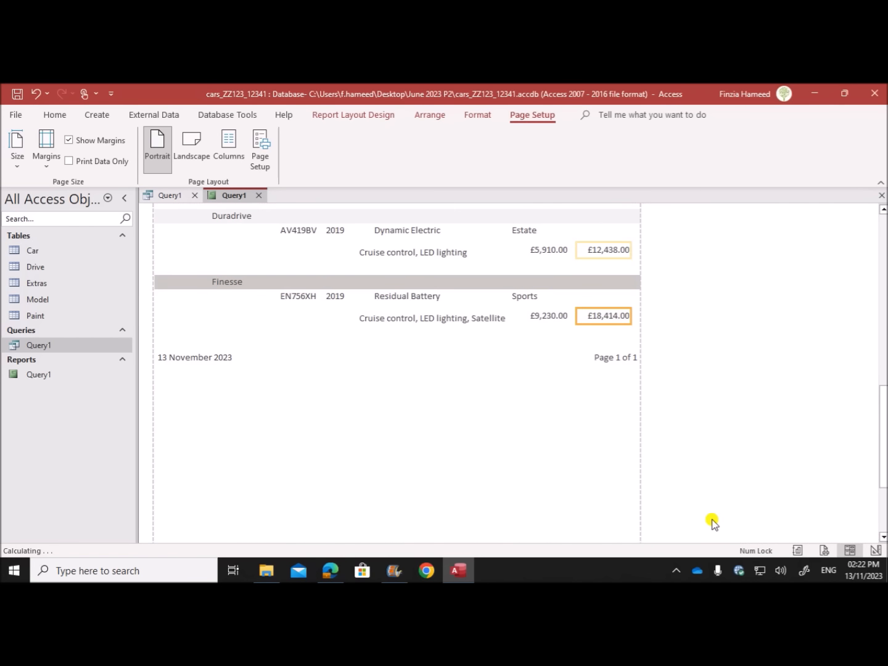
{"action": "scroll", "coordinate": [518, 459], "scroll_direction": "up", "scroll_amount": 10}
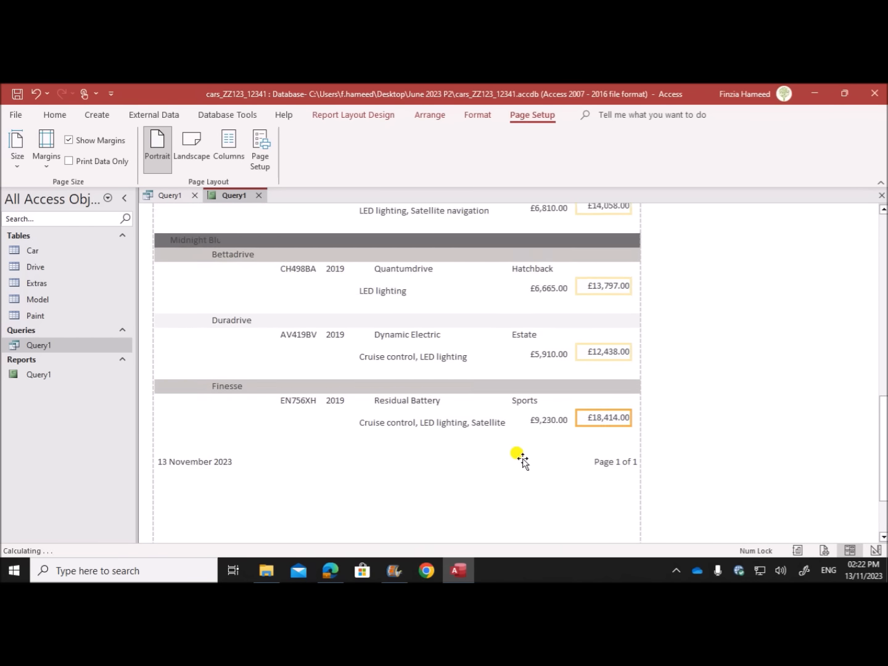
{"action": "scroll", "coordinate": [515, 459], "scroll_direction": "down", "scroll_amount": 3}
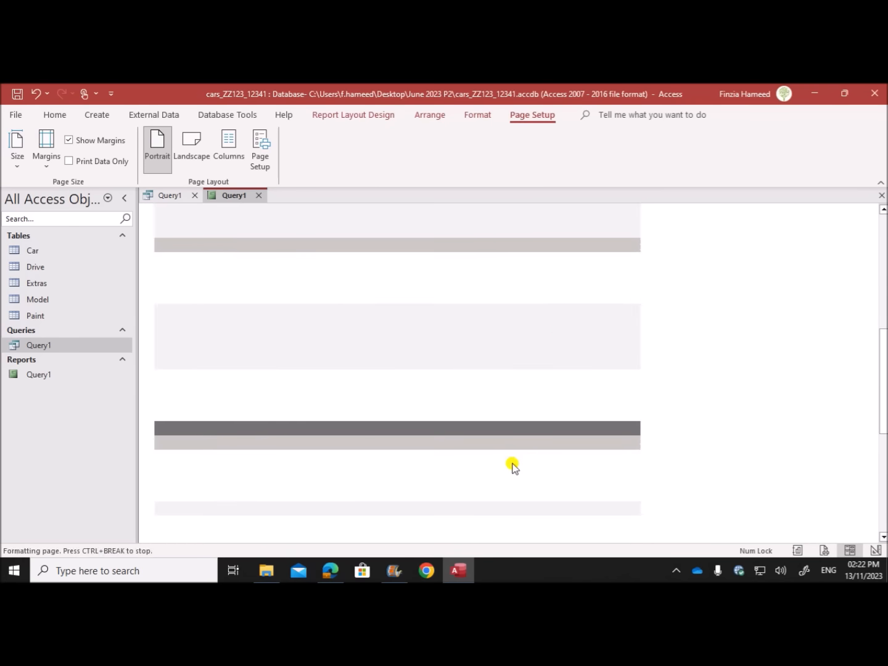
Widen the Colour group values to fit the full names Metallic Grey and Midnight Blue.
{"action": "left_click", "coordinate": [204, 426]}
{"action": "left_click_drag", "start_coordinate": [220, 426], "coordinate": [244, 425]}
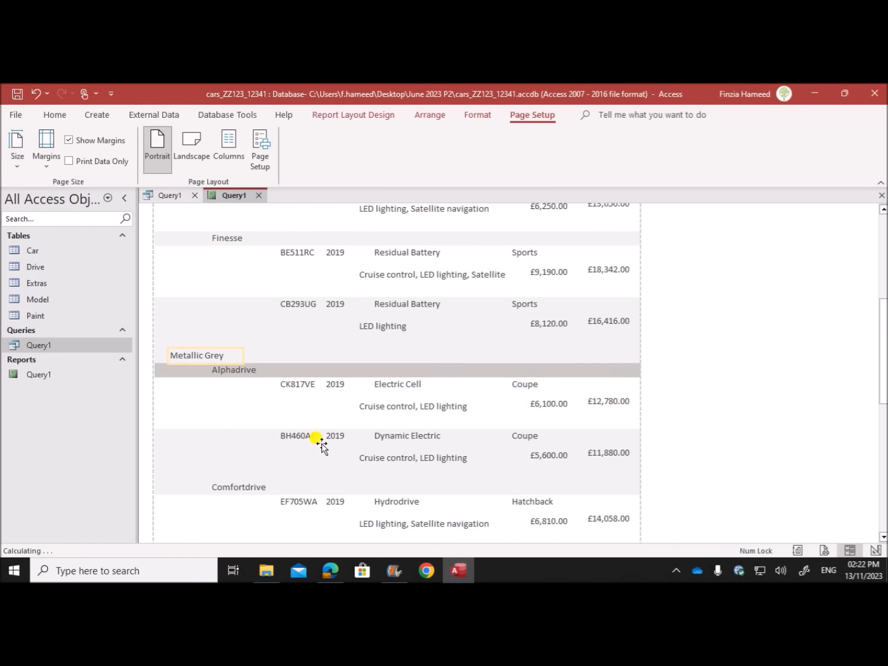
{"action": "scroll", "coordinate": [320, 441], "scroll_direction": "up", "scroll_amount": 6}
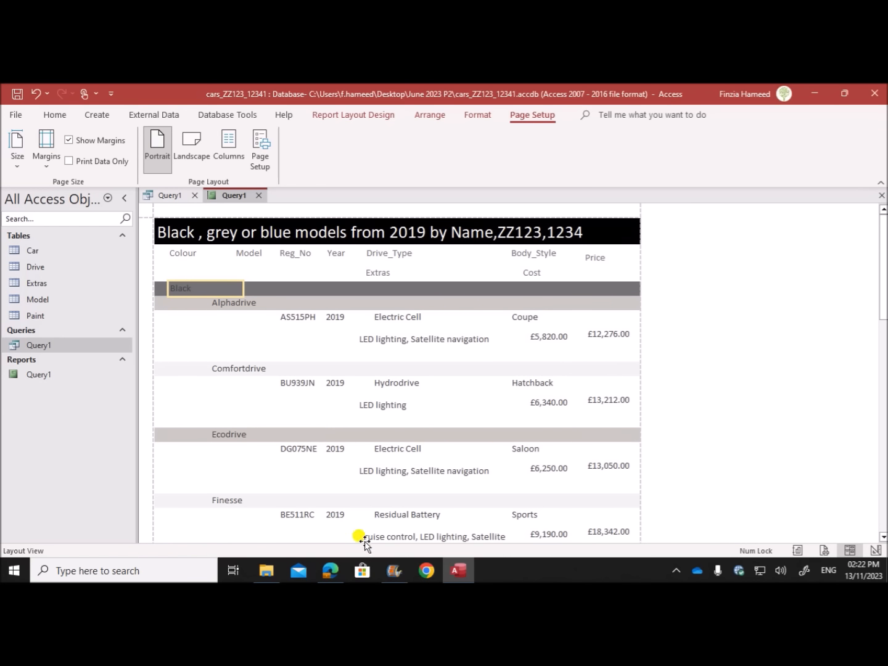
Compare the layout and shading of the group rows with the sample in Edge, and return to the Access report.
{"action": "left_click", "coordinate": [331, 570]}
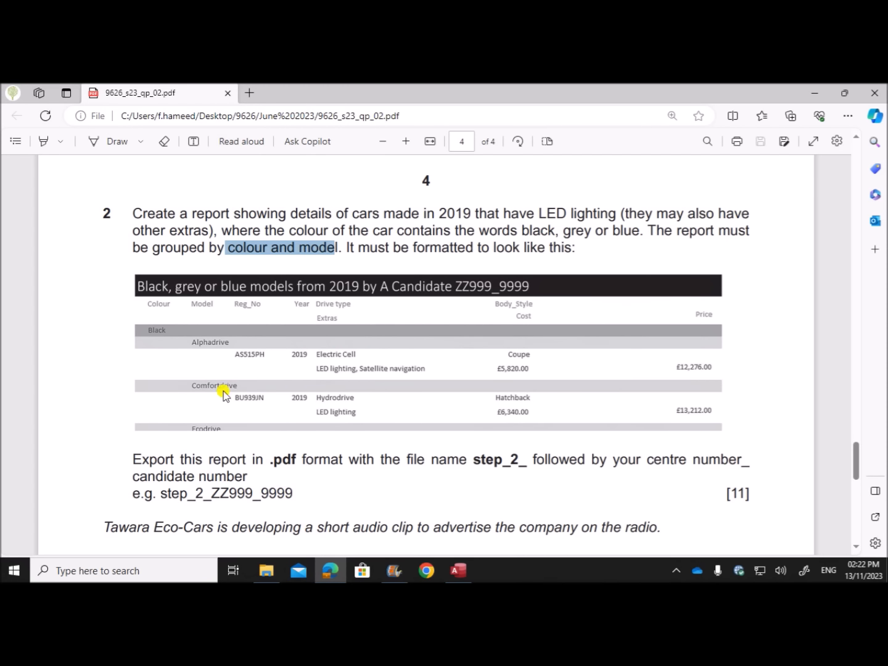
{"action": "left_click", "coordinate": [460, 572]}
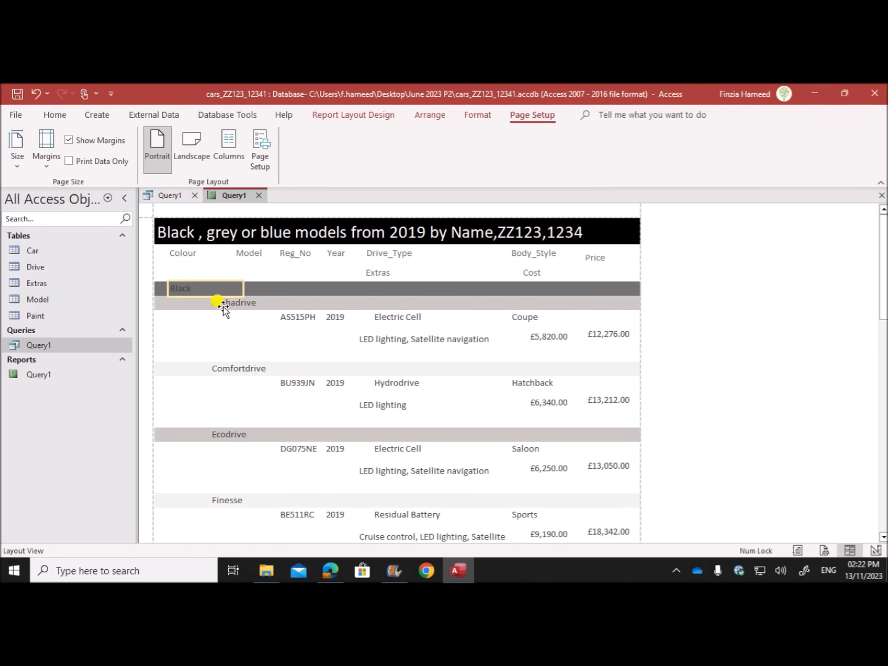
{"action": "left_click", "coordinate": [222, 303]}
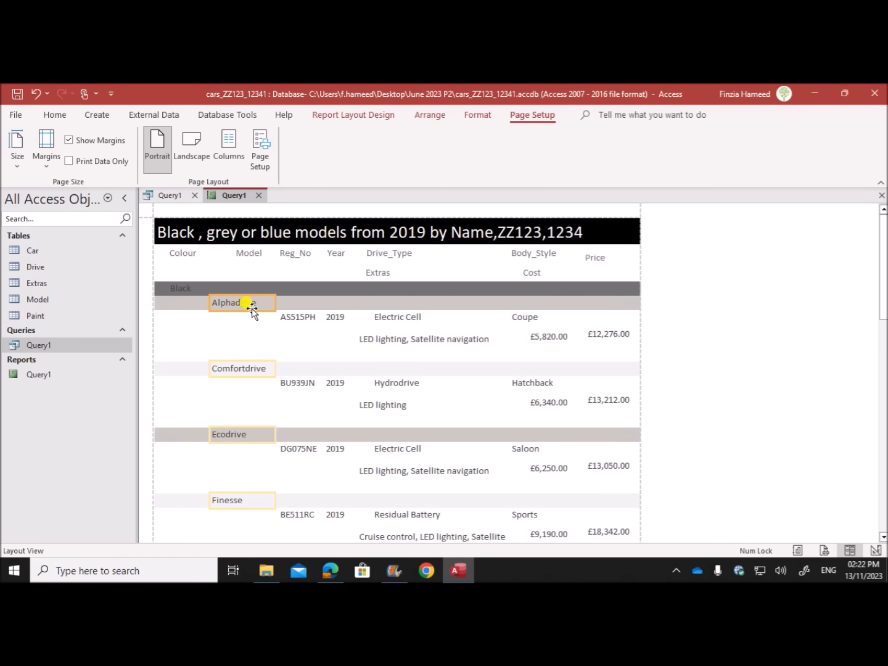
Give the report's Model Header section a grey alternate fill so every second model row is shaded as well.
{"action": "right_click", "coordinate": [230, 195]}
{"action": "left_click", "coordinate": [269, 302]}
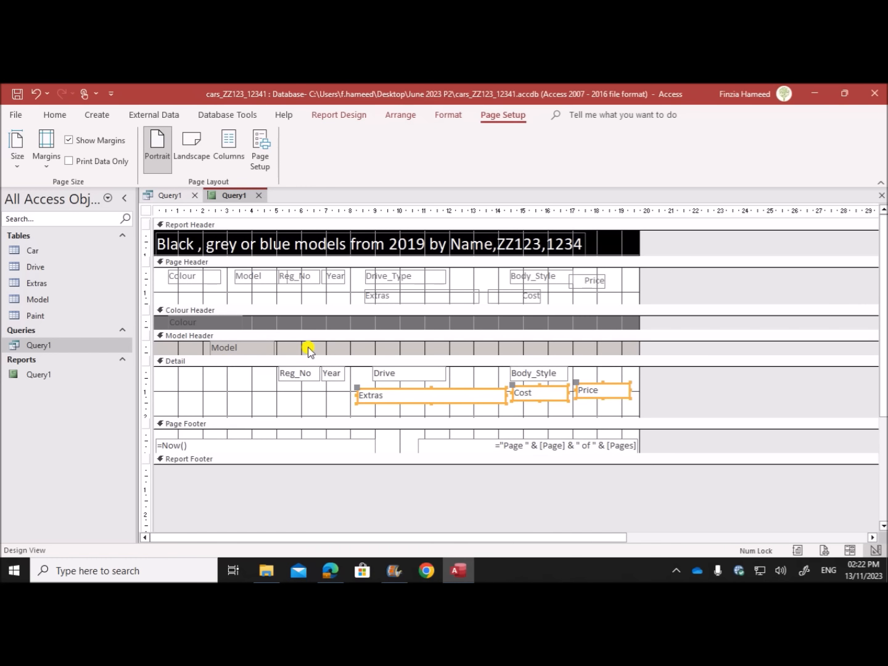
{"action": "left_click", "coordinate": [302, 349]}
{"action": "right_click", "coordinate": [299, 348]}
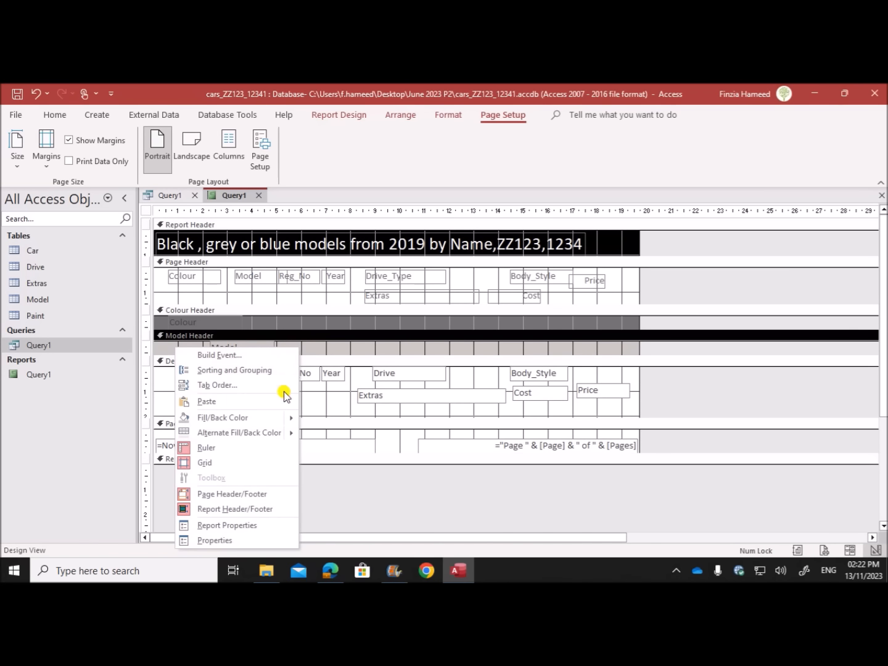
{"action": "mouse_move", "coordinate": [270, 419]}
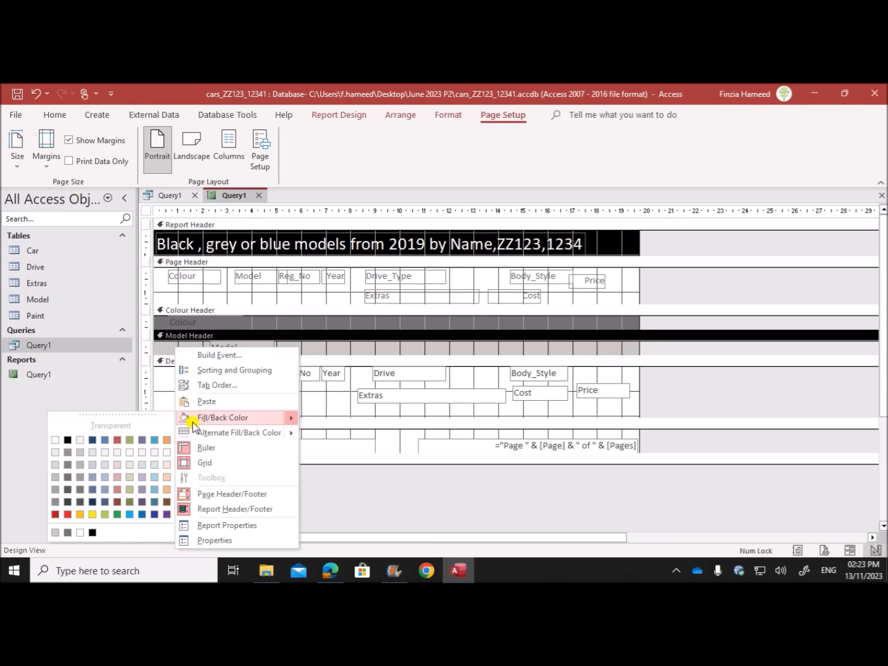
{"action": "mouse_move", "coordinate": [289, 437]}
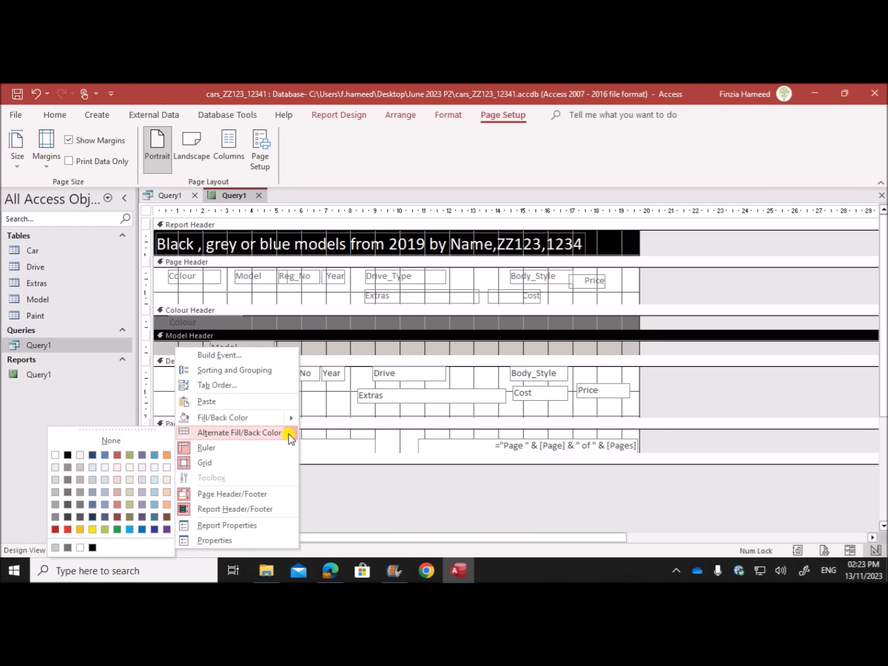
{"action": "left_click", "coordinate": [79, 483]}
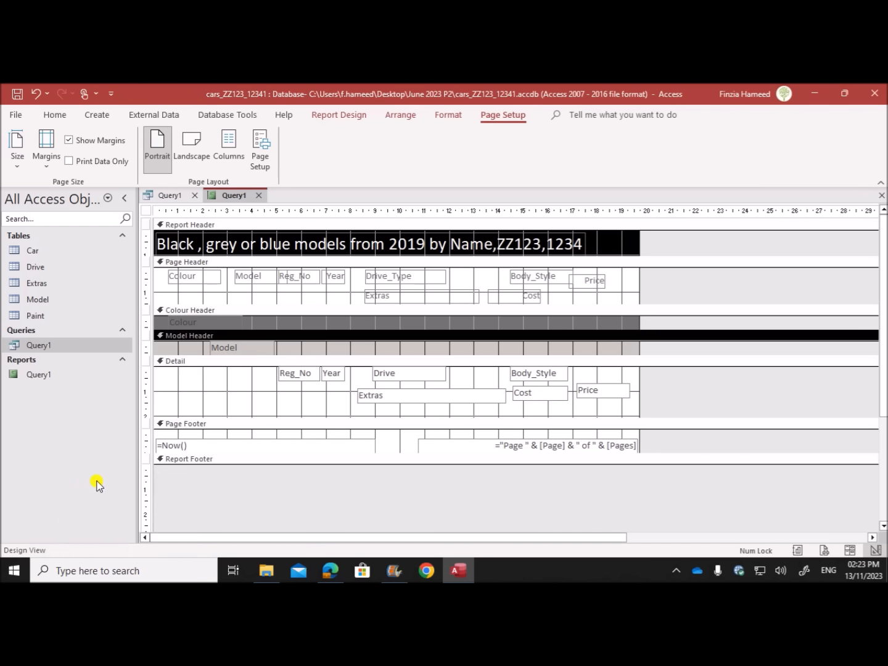
Preview the report for printing and examine the shading of the Model and Colour group rows down the page.
{"action": "right_click", "coordinate": [220, 195]}
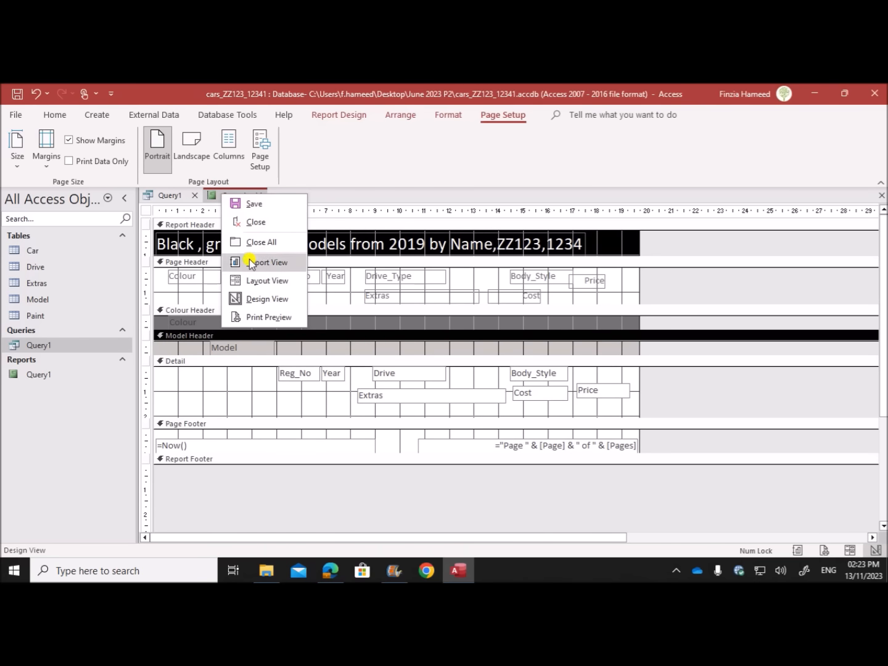
{"action": "left_click", "coordinate": [258, 316]}
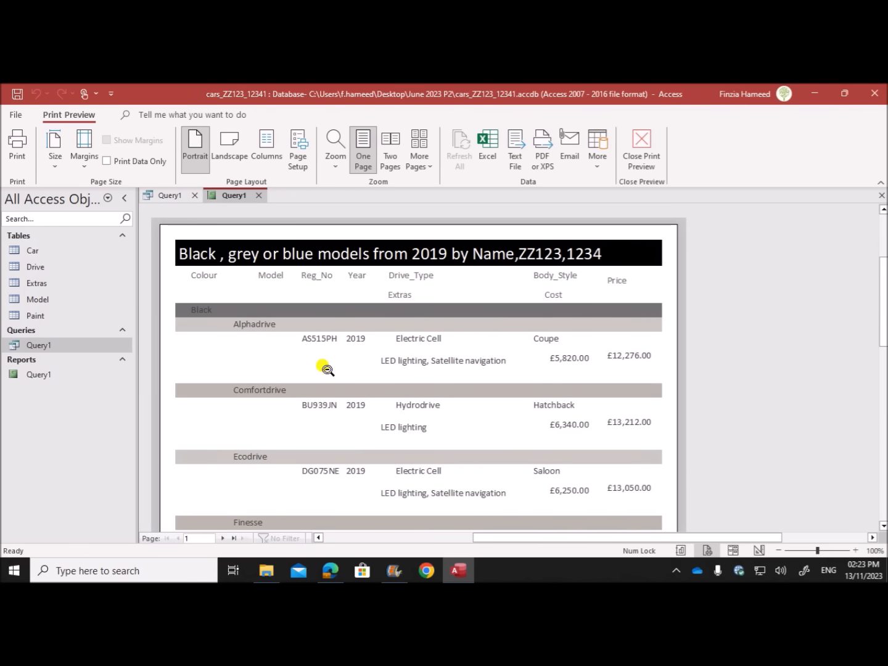
{"action": "scroll", "coordinate": [317, 376], "scroll_direction": "down", "scroll_amount": 4}
{"action": "scroll", "coordinate": [316, 380], "scroll_direction": "down", "scroll_amount": 2}
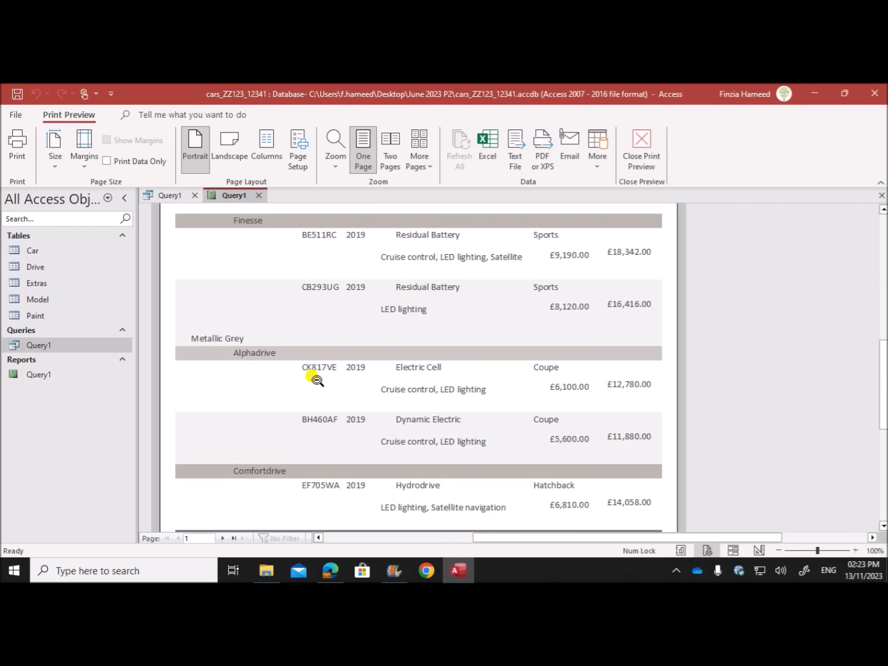
{"action": "scroll", "coordinate": [316, 378], "scroll_direction": "up", "scroll_amount": 2}
{"action": "scroll", "coordinate": [316, 378], "scroll_direction": "up", "scroll_amount": 6}
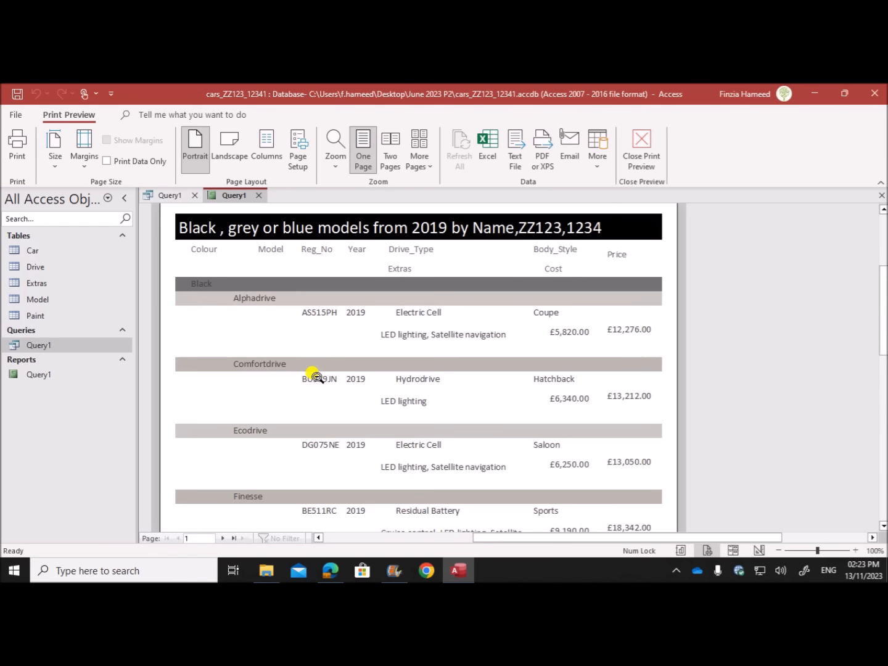
{"action": "scroll", "coordinate": [312, 375], "scroll_direction": "down", "scroll_amount": 5}
{"action": "scroll", "coordinate": [312, 374], "scroll_direction": "down", "scroll_amount": 1}
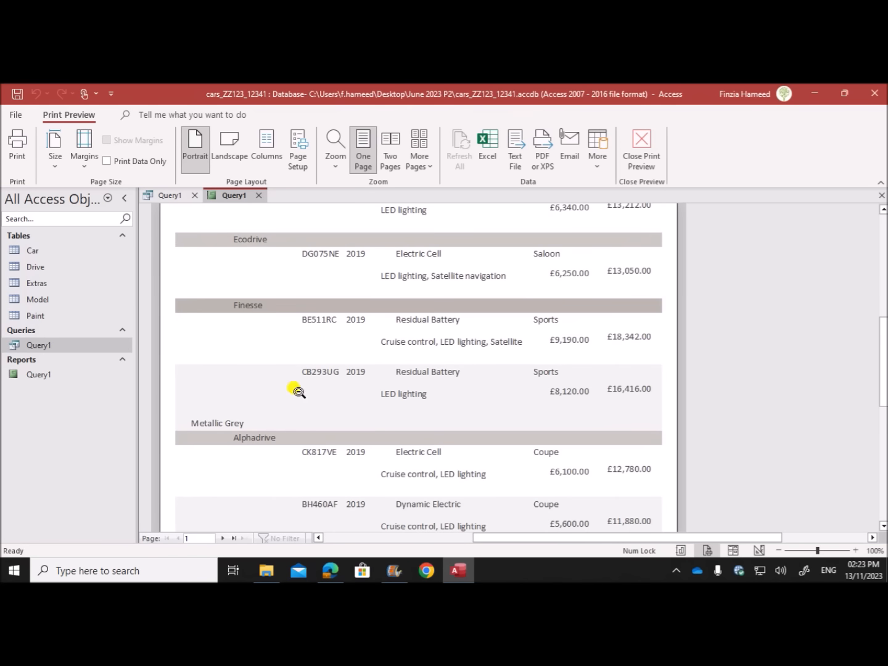
{"action": "scroll", "coordinate": [267, 361], "scroll_direction": "up", "scroll_amount": 5}
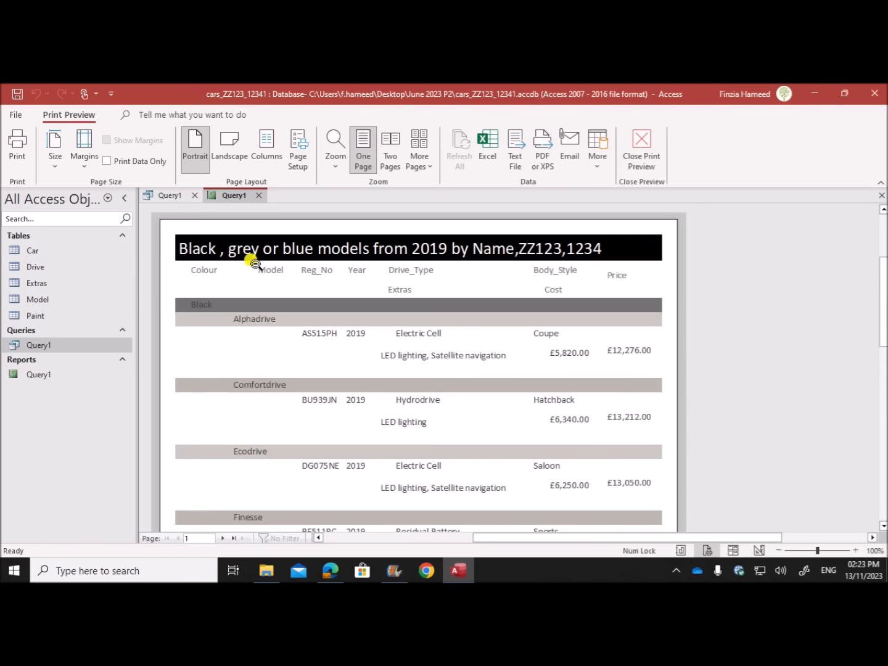
Set the alternate fill of the report's Colour Header section to a dark grey matching its main fill.
{"action": "right_click", "coordinate": [223, 195]}
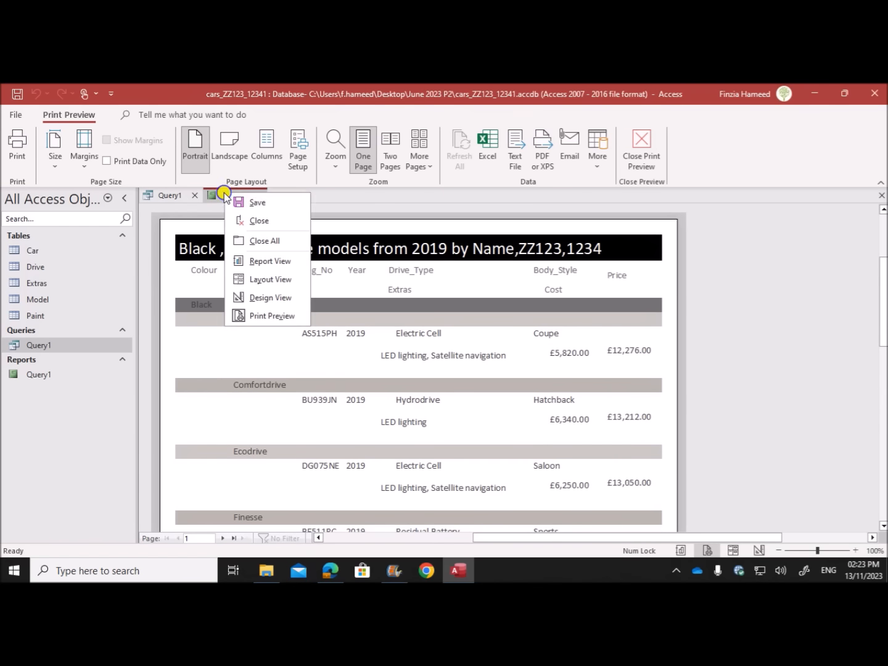
{"action": "left_click", "coordinate": [271, 298]}
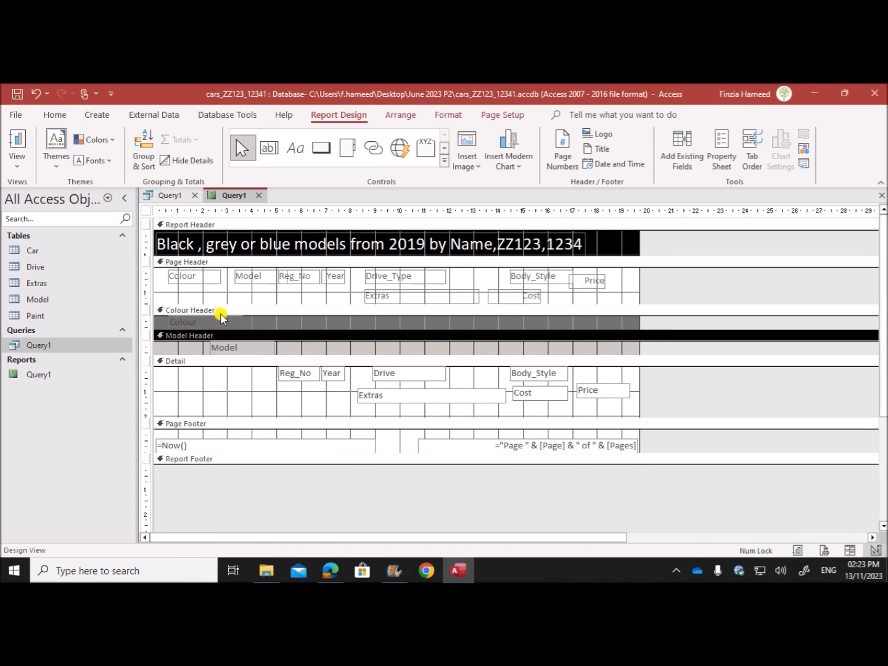
{"action": "left_click", "coordinate": [255, 319]}
{"action": "right_click", "coordinate": [256, 320]}
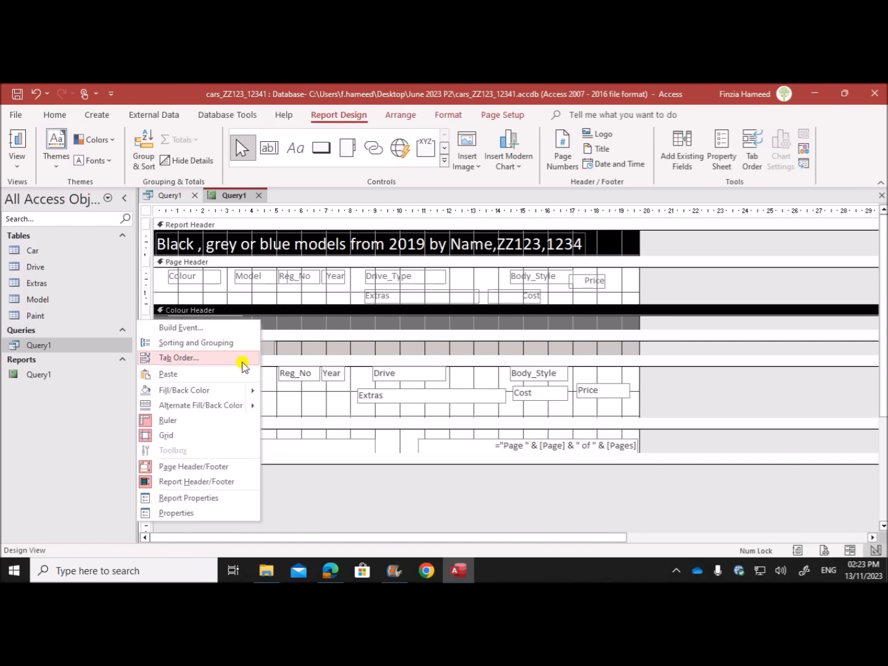
{"action": "mouse_move", "coordinate": [246, 405]}
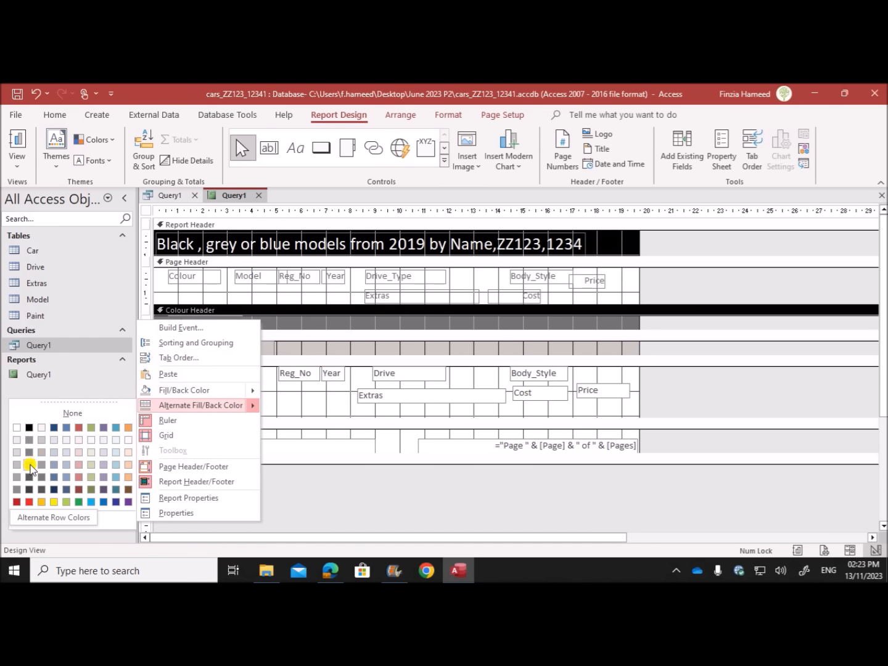
{"action": "left_click", "coordinate": [30, 465]}
{"action": "left_click", "coordinate": [313, 347]}
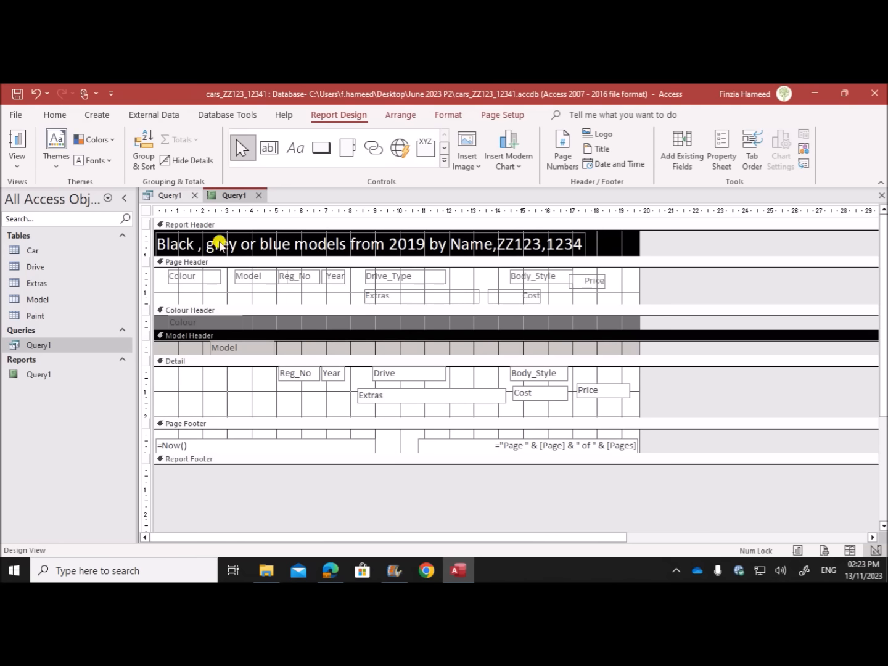
Preview the report for printing again and inspect the shading of the Black, Metallic Grey and Midnight Blue rows.
{"action": "right_click", "coordinate": [226, 195]}
{"action": "left_click", "coordinate": [271, 319]}
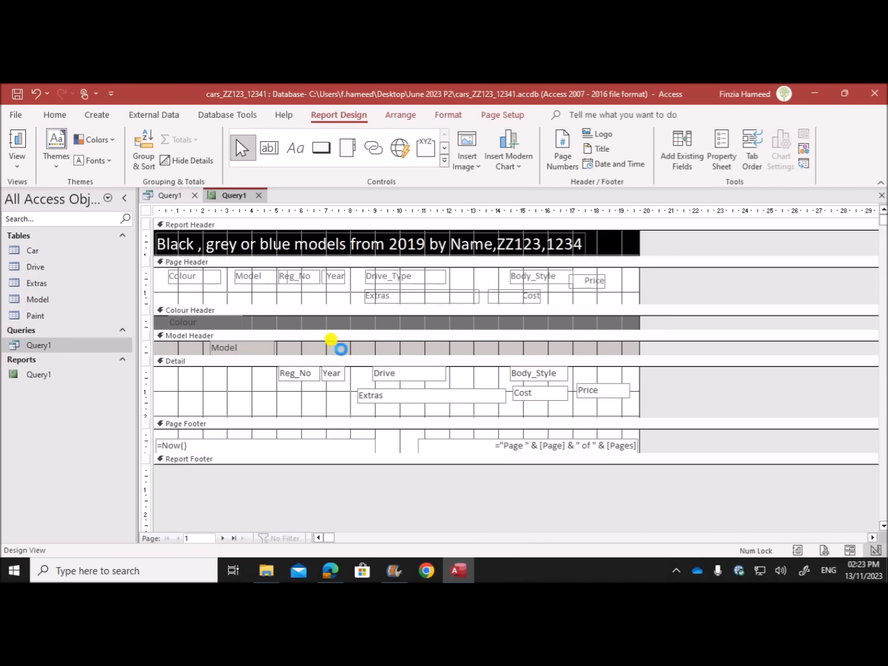
{"action": "scroll", "coordinate": [393, 440], "scroll_direction": "down", "scroll_amount": 2}
{"action": "scroll", "coordinate": [393, 439], "scroll_direction": "up", "scroll_amount": 2}
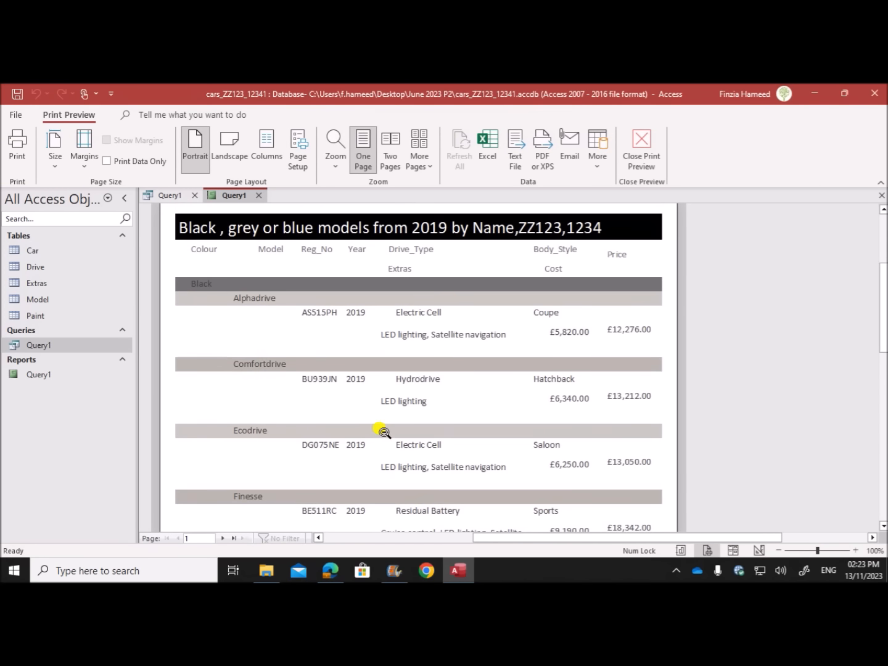
{"action": "scroll", "coordinate": [244, 431], "scroll_direction": "down", "scroll_amount": 2}
{"action": "scroll", "coordinate": [246, 444], "scroll_direction": "down", "scroll_amount": 2}
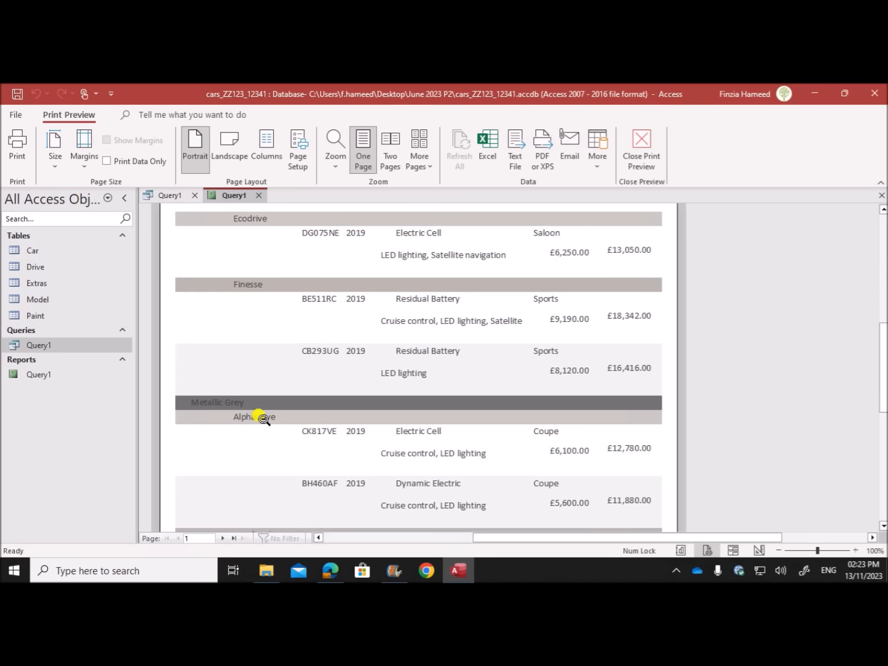
{"action": "scroll", "coordinate": [296, 471], "scroll_direction": "down", "scroll_amount": 5}
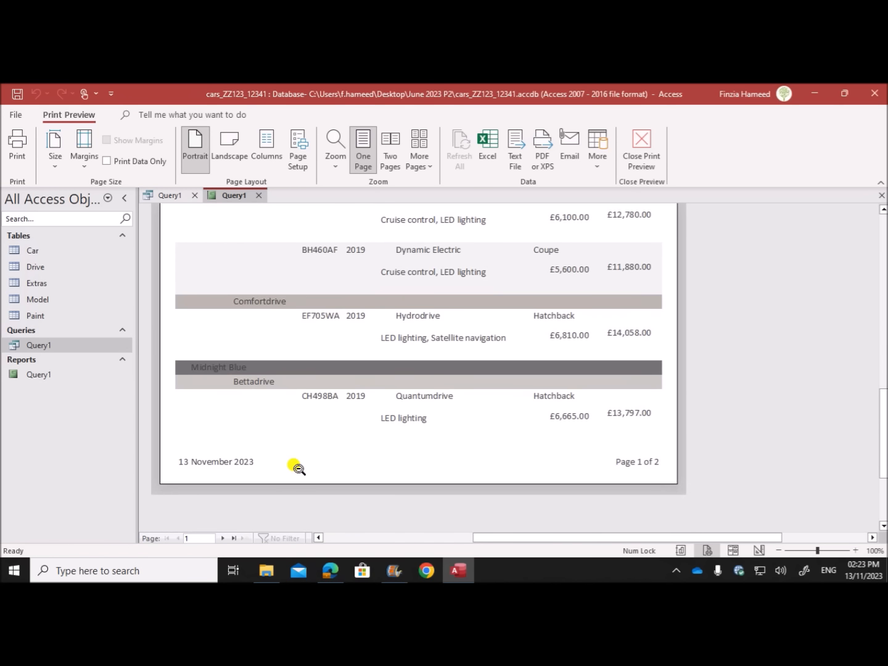
{"action": "scroll", "coordinate": [297, 468], "scroll_direction": "up", "scroll_amount": 4}
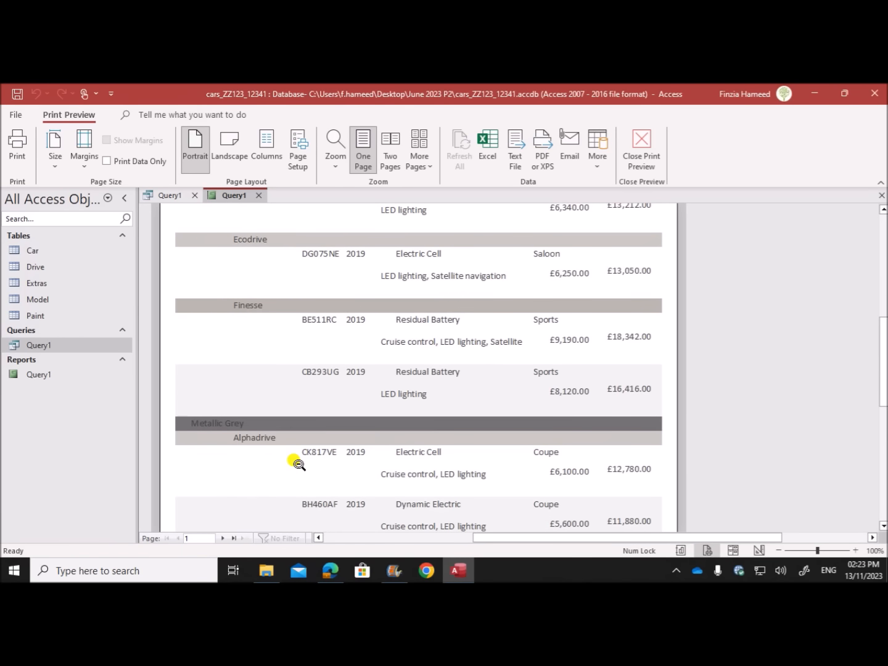
{"action": "scroll", "coordinate": [296, 463], "scroll_direction": "up", "scroll_amount": 5}
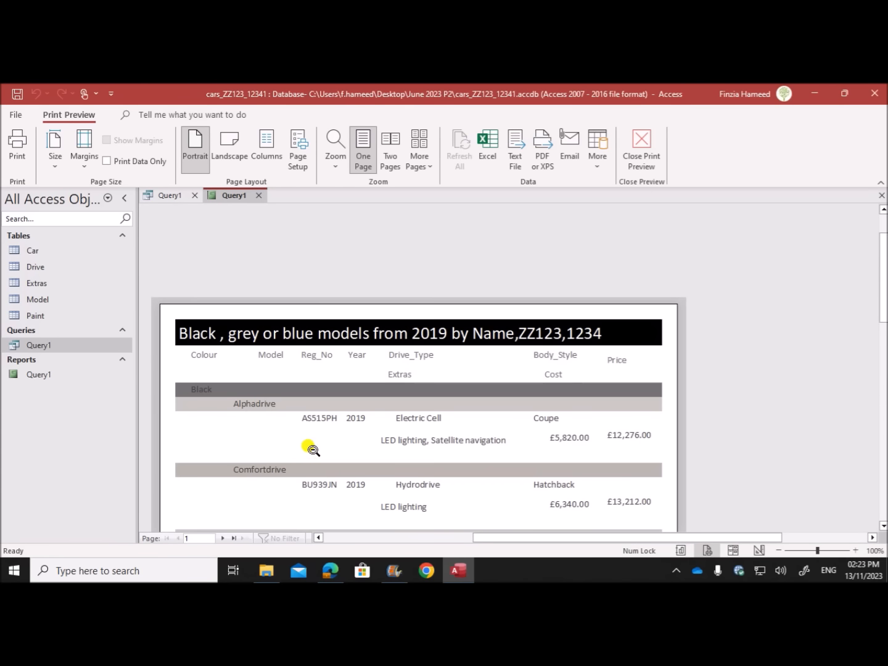
Check the PDF export instruction in Edge, and save the report back in Access.
{"action": "left_click", "coordinate": [330, 571]}
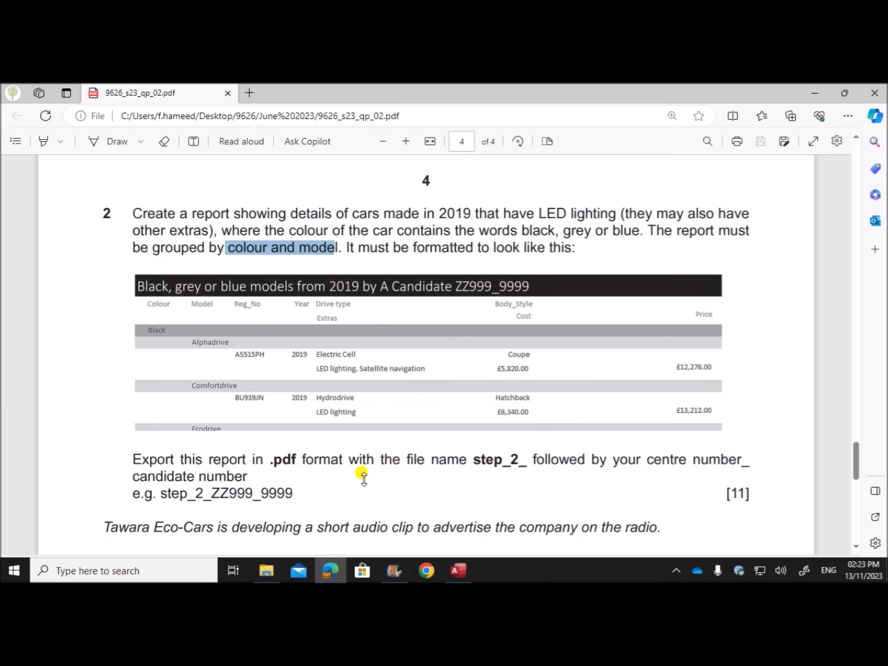
{"action": "scroll", "coordinate": [363, 482], "scroll_direction": "down", "scroll_amount": 2}
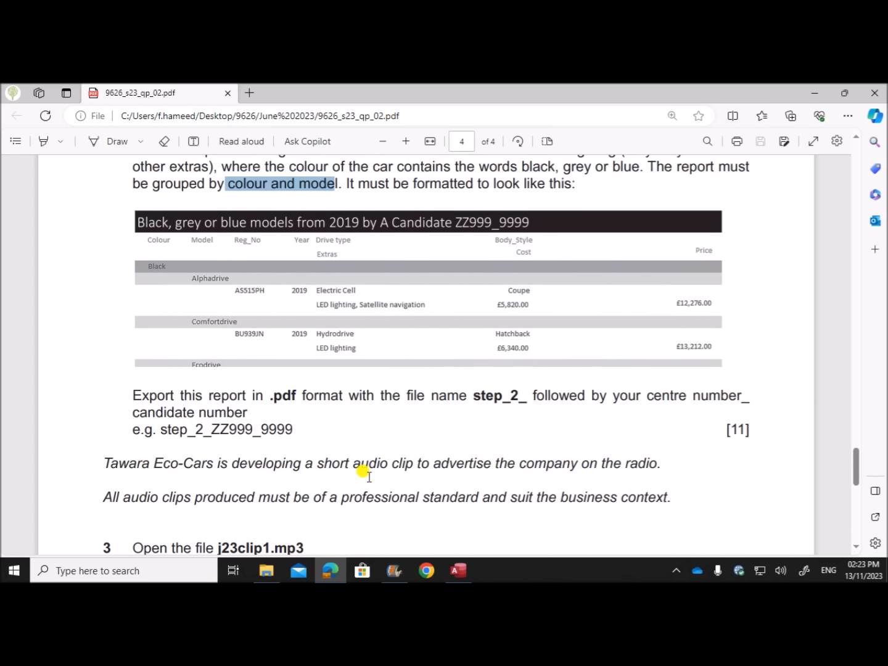
{"action": "right_click", "coordinate": [459, 571]}
{"action": "left_click", "coordinate": [459, 570]}
{"action": "left_click", "coordinate": [458, 570]}
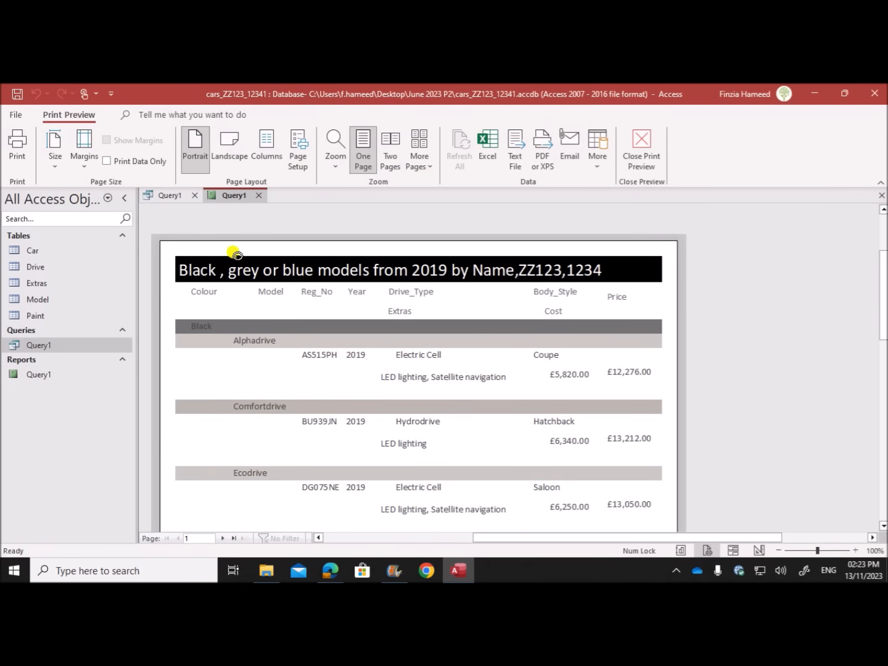
{"action": "right_click", "coordinate": [212, 201]}
{"action": "left_click", "coordinate": [237, 209]}
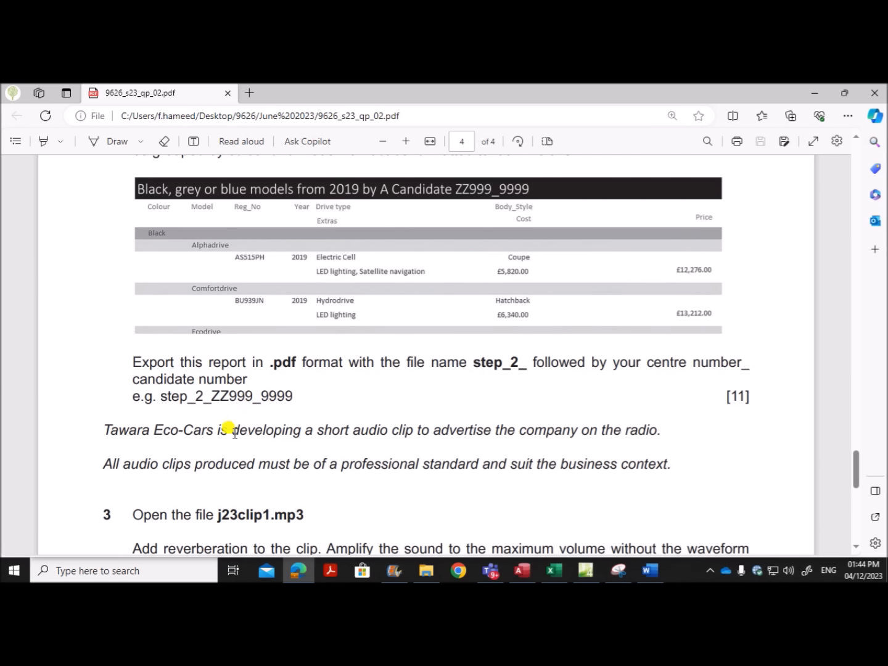
Highlight the export instruction in Edge, and export the Query1 report from Access as PDF step_2_ZZ123_1234 in the June 2023 P2 folder.
{"action": "left_click_drag", "start_coordinate": [138, 366], "coordinate": [740, 363]}
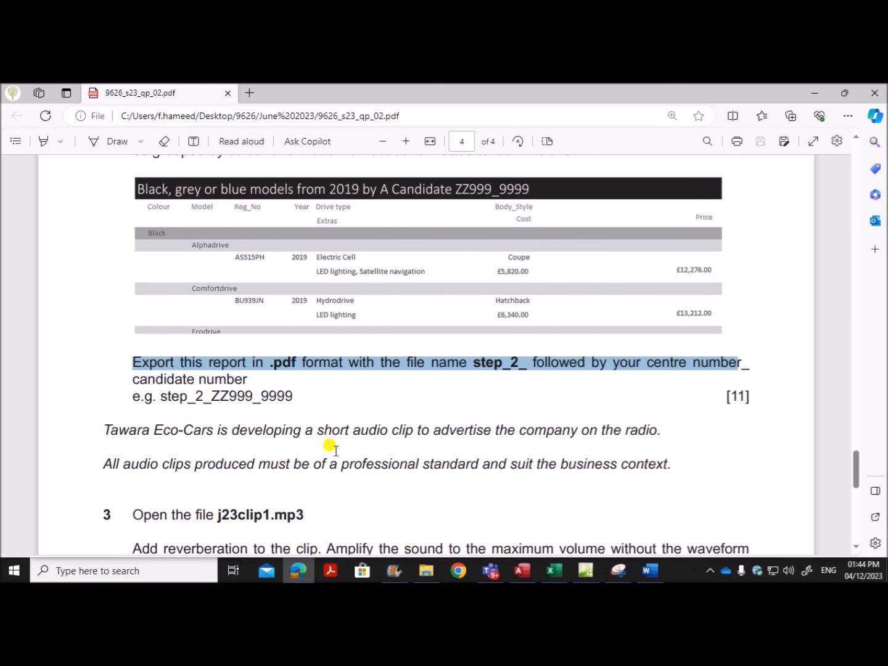
{"action": "left_click", "coordinate": [523, 571]}
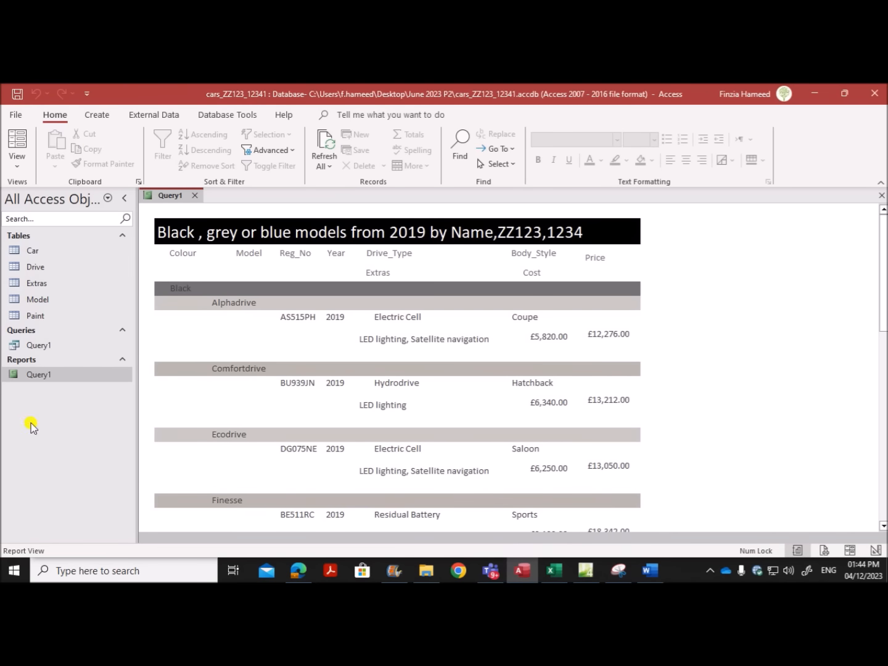
{"action": "right_click", "coordinate": [42, 374]}
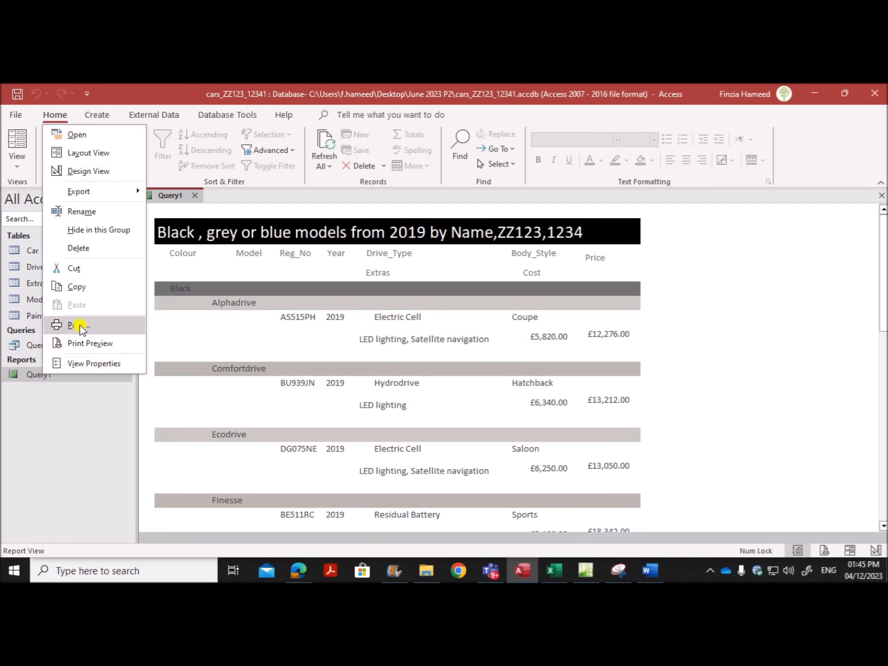
{"action": "mouse_move", "coordinate": [114, 192]}
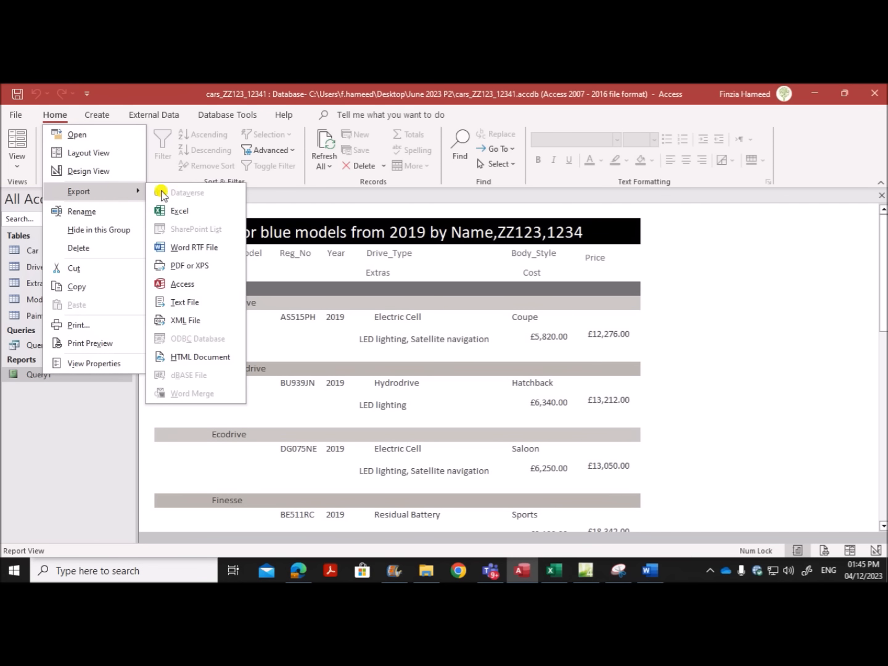
{"action": "left_click", "coordinate": [179, 267]}
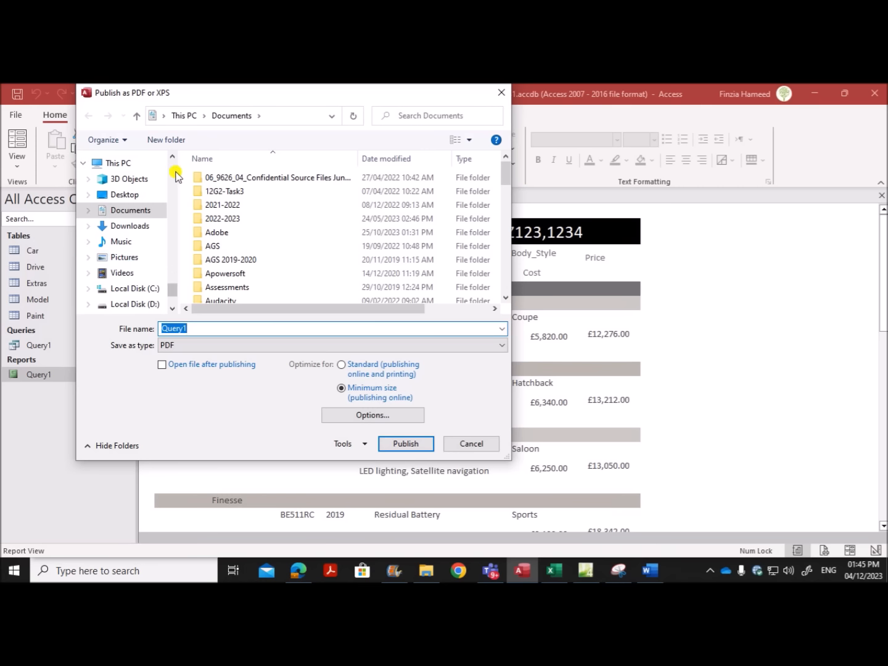
{"action": "scroll", "coordinate": [168, 284], "scroll_direction": "up", "scroll_amount": 10}
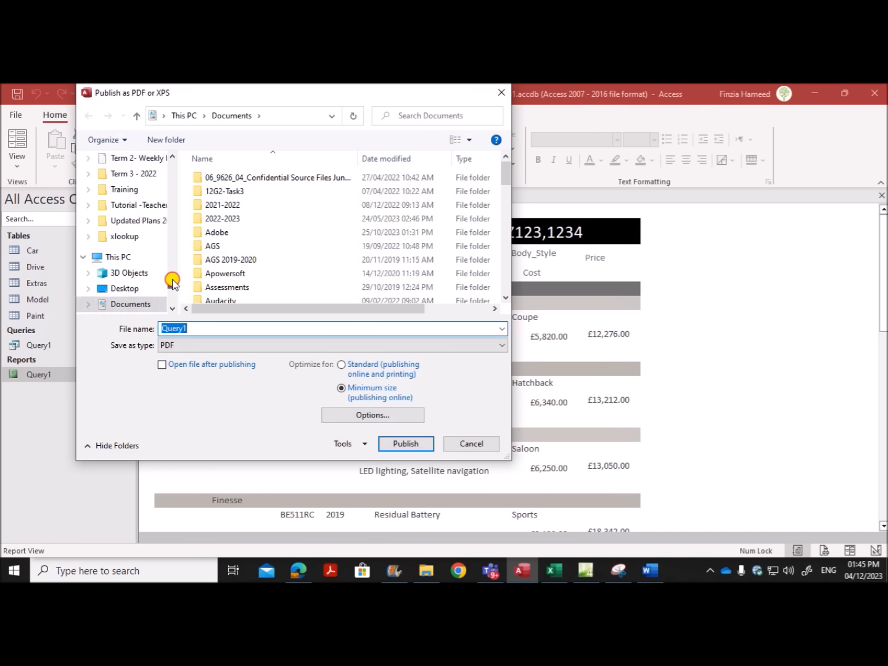
{"action": "scroll", "coordinate": [126, 258], "scroll_direction": "down", "scroll_amount": 2}
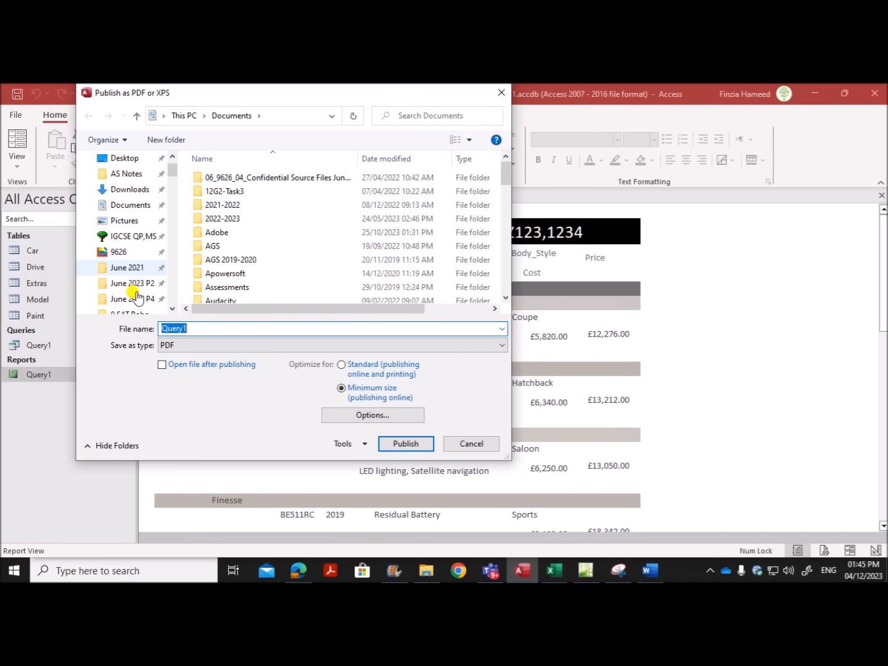
{"action": "left_click", "coordinate": [131, 269]}
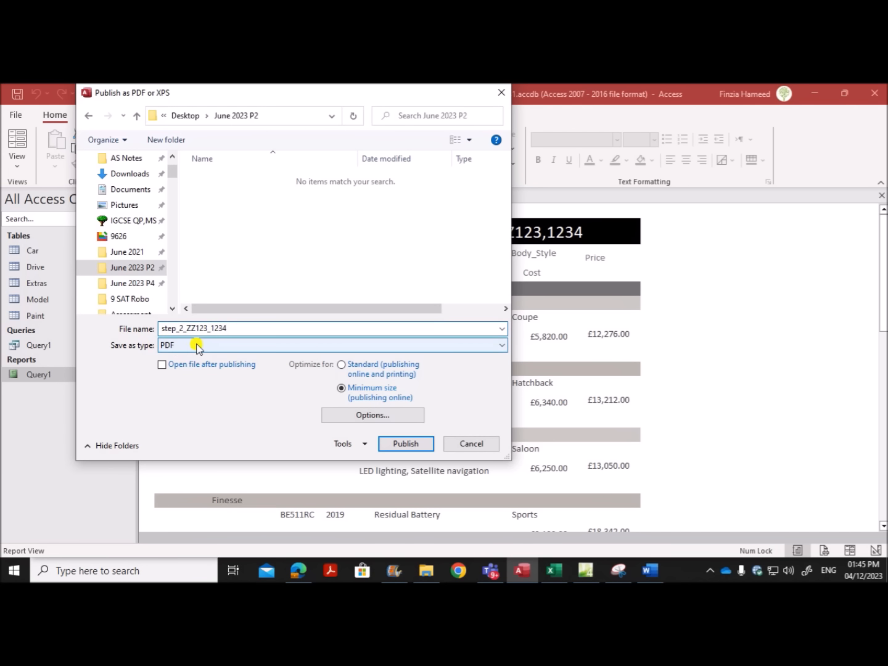
{"action": "left_click", "coordinate": [247, 370]}
{"action": "left_click", "coordinate": [412, 443]}
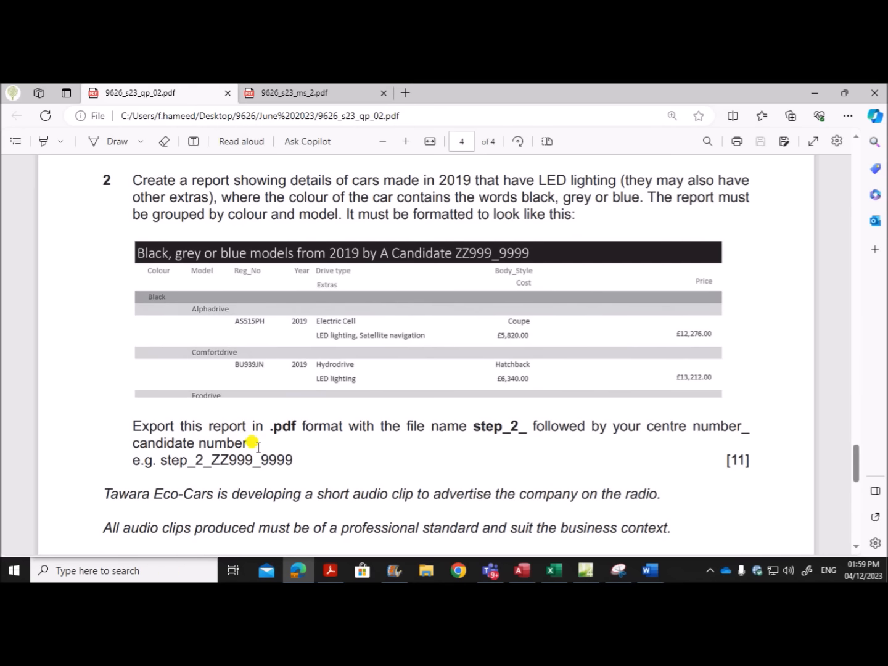
{"action": "scroll", "coordinate": [280, 438], "scroll_direction": "down", "scroll_amount": 2}
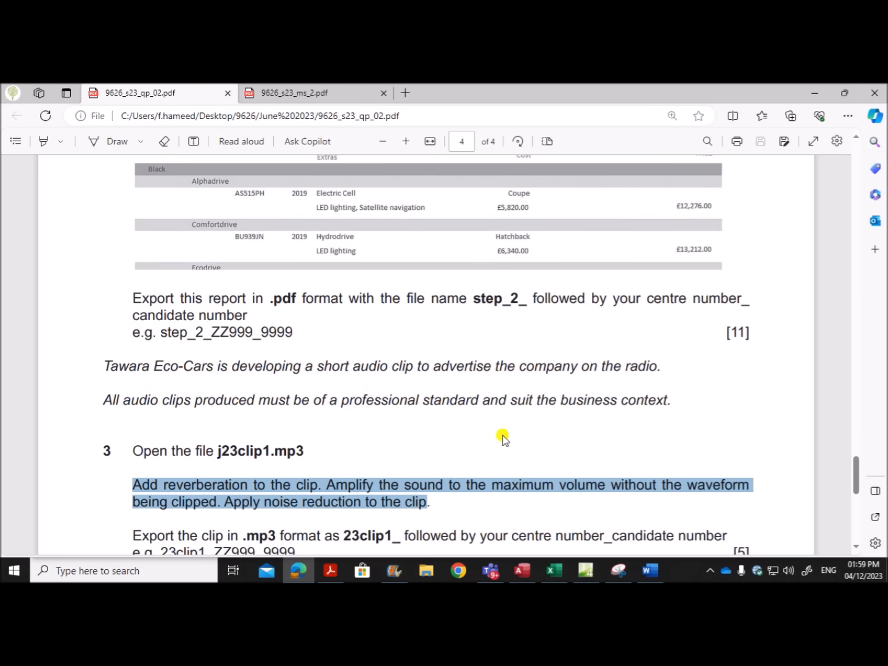
{"action": "scroll", "coordinate": [502, 438], "scroll_direction": "up", "scroll_amount": 4}
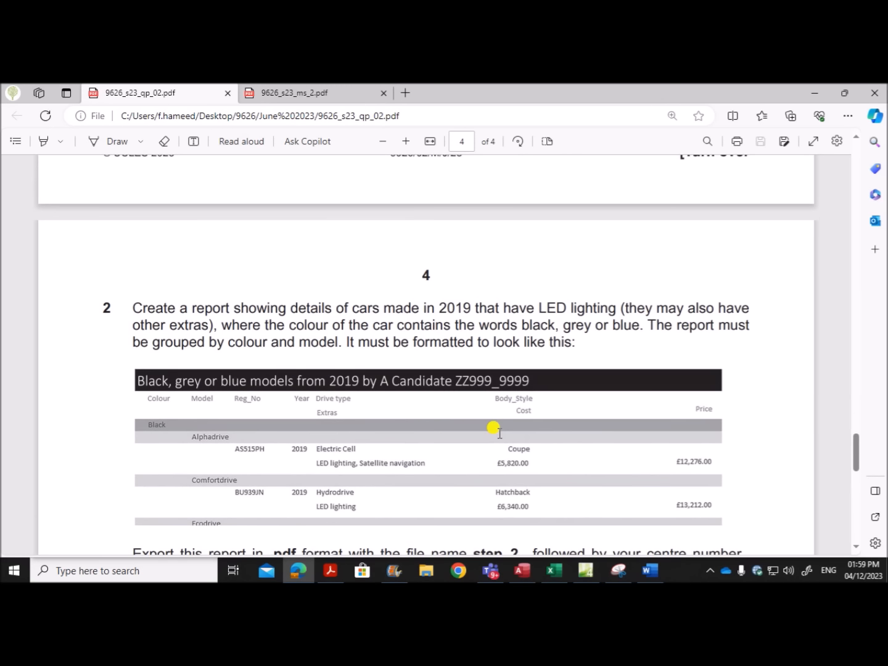
{"action": "scroll", "coordinate": [497, 431], "scroll_direction": "down", "scroll_amount": 2}
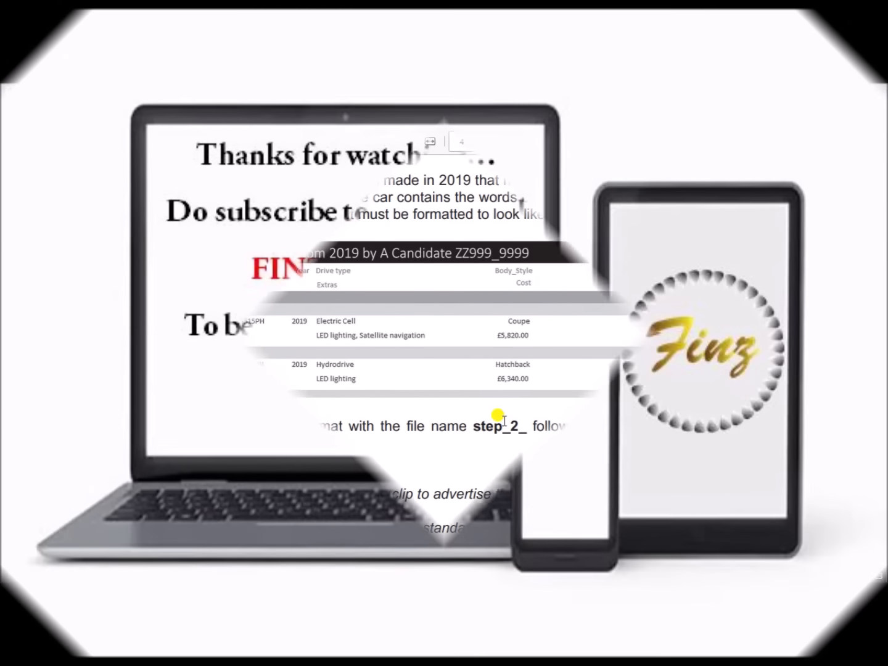